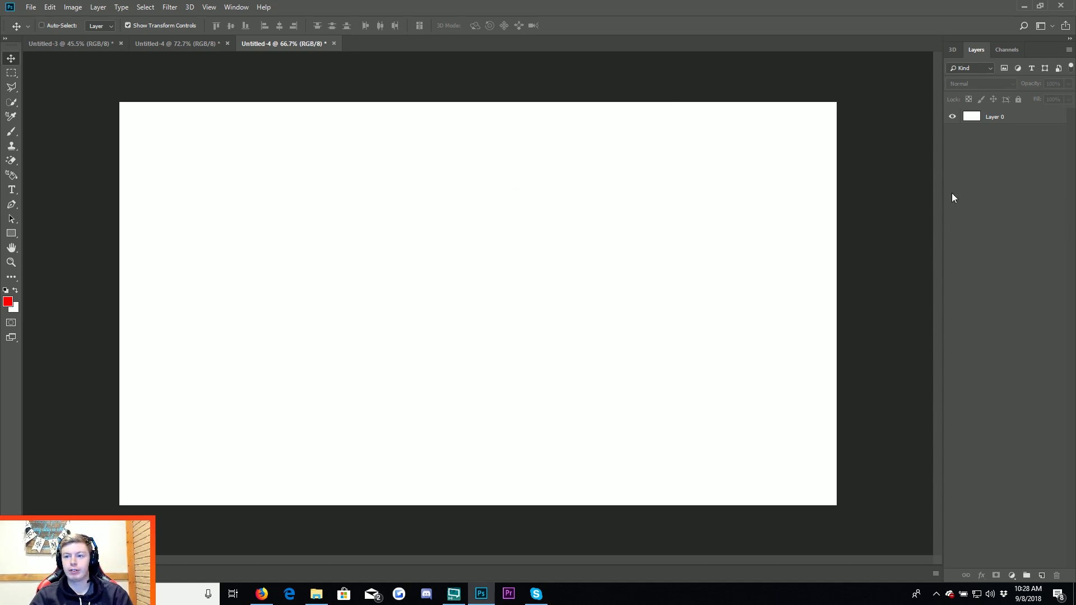
# Leave the blank Photoshop canvas and bring the Firefox browser to the front.
pyautogui.click(11, 236)
pyautogui.click(11, 58)
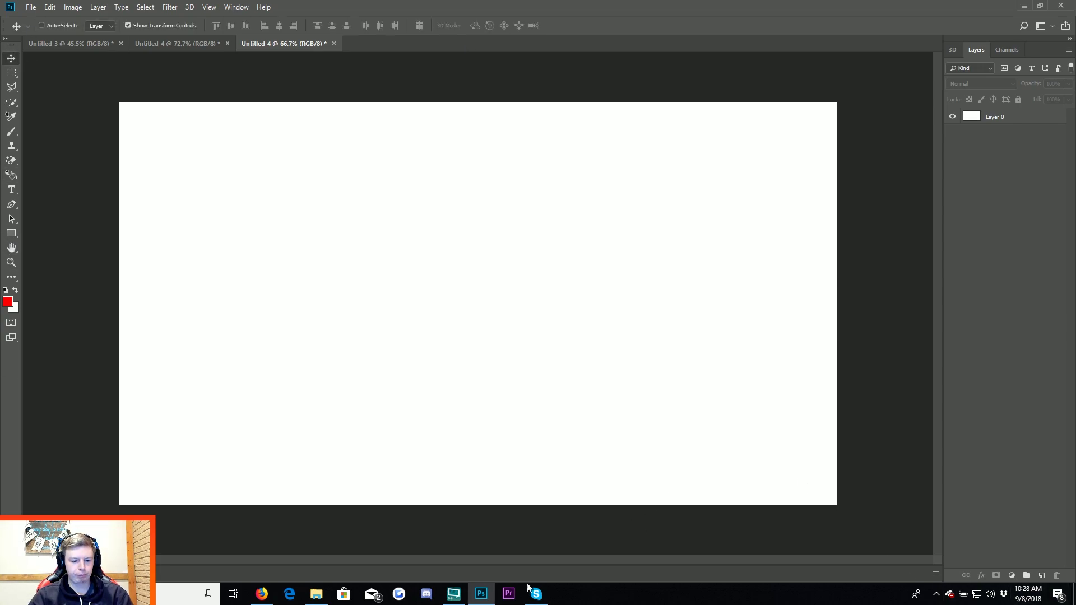
pyautogui.click(262, 594)
# Search Google for 'fortnite gameaplay' from the browser's address bar.
pyautogui.click(690, 26)
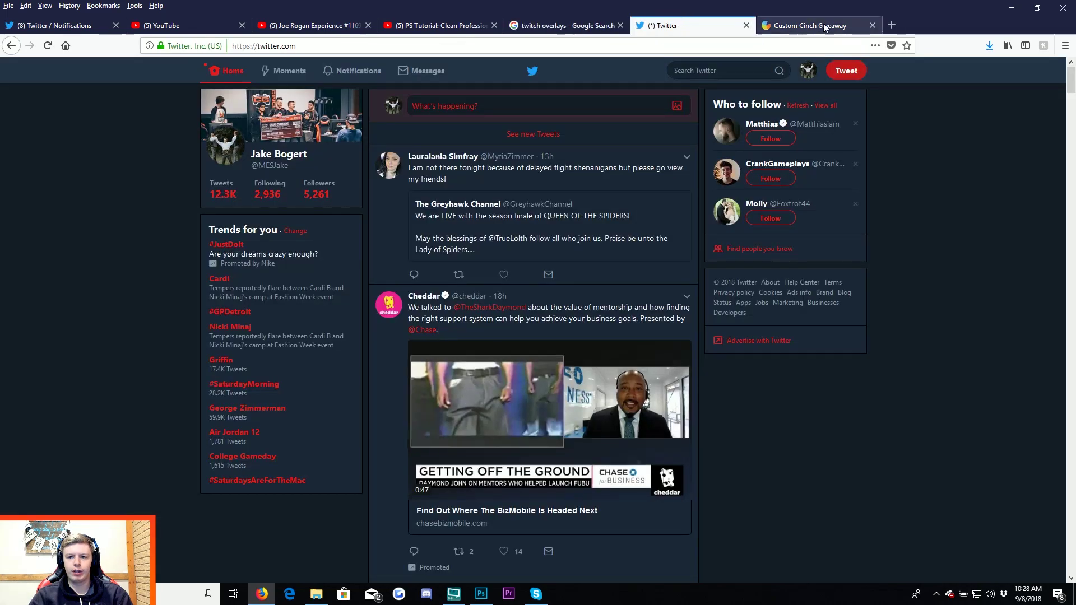
pyautogui.click(825, 27)
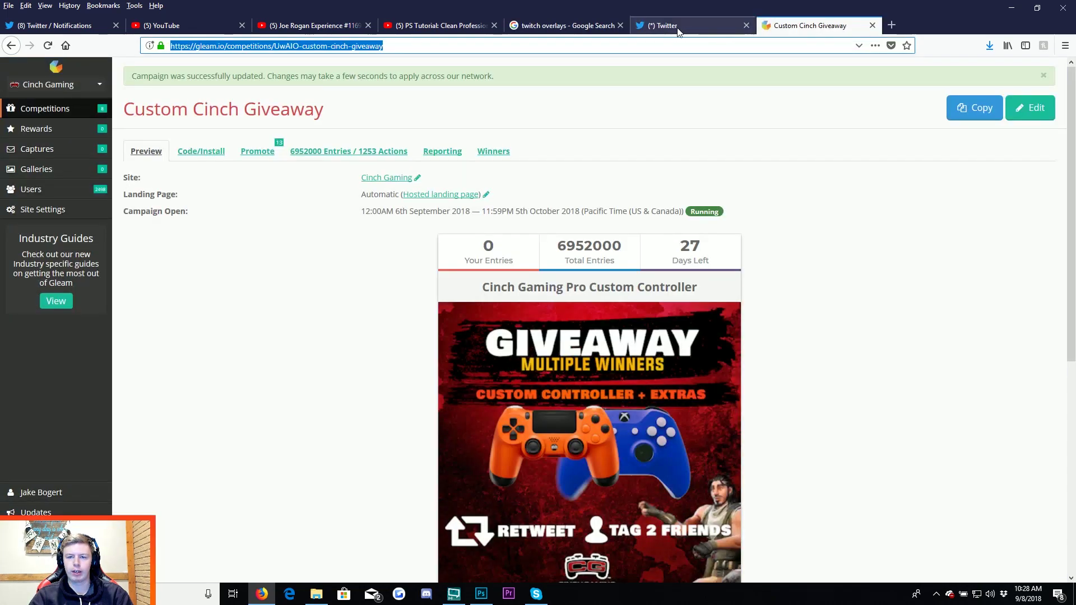
pyautogui.click(735, 43)
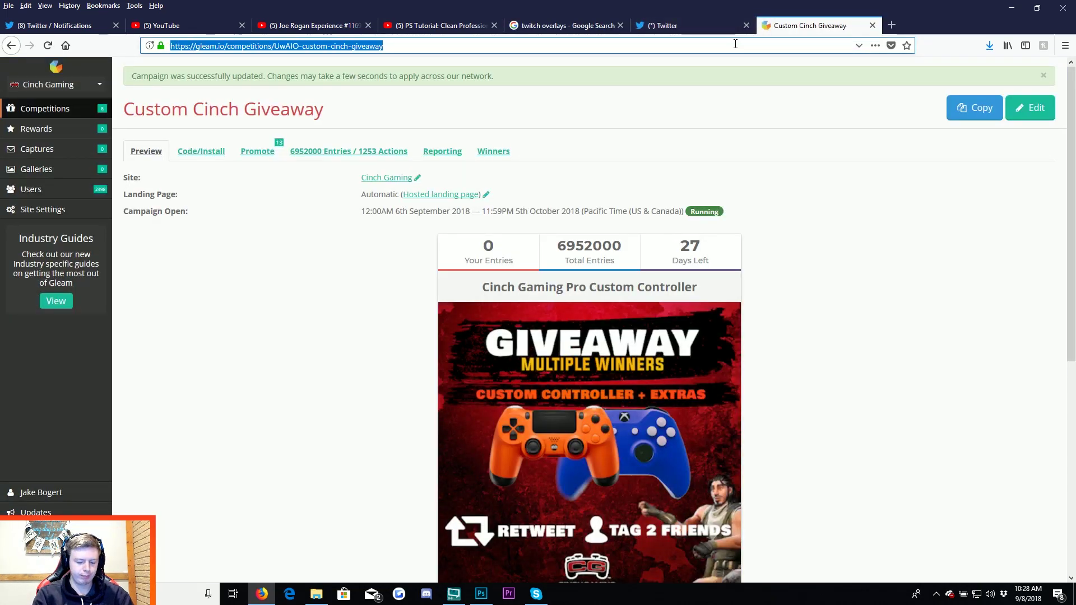
pyautogui.write('fortni')
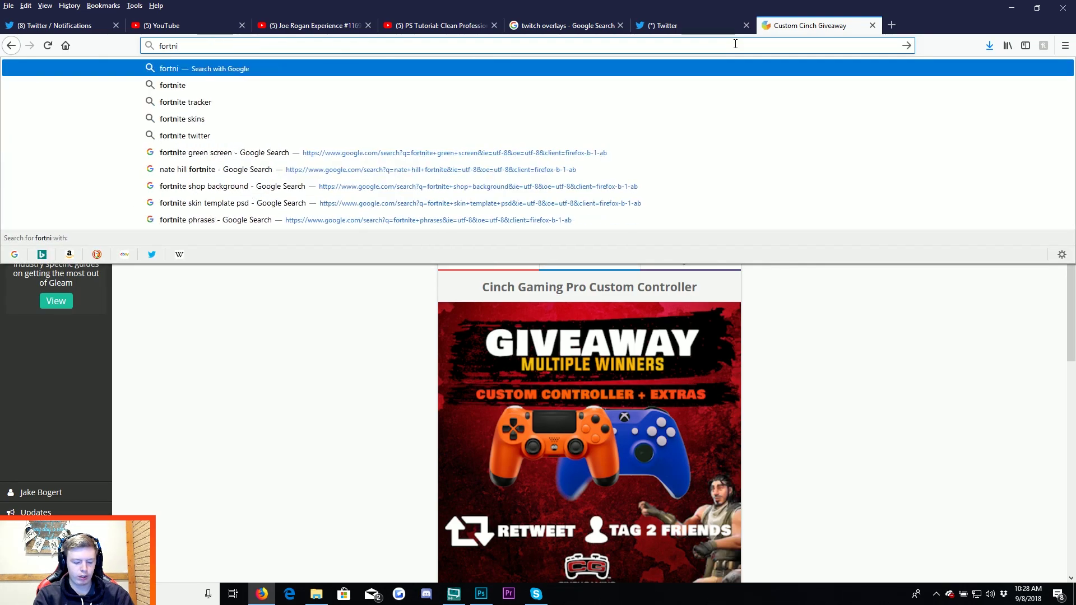
pyautogui.write('te gameaplay')
pyautogui.press('Return')
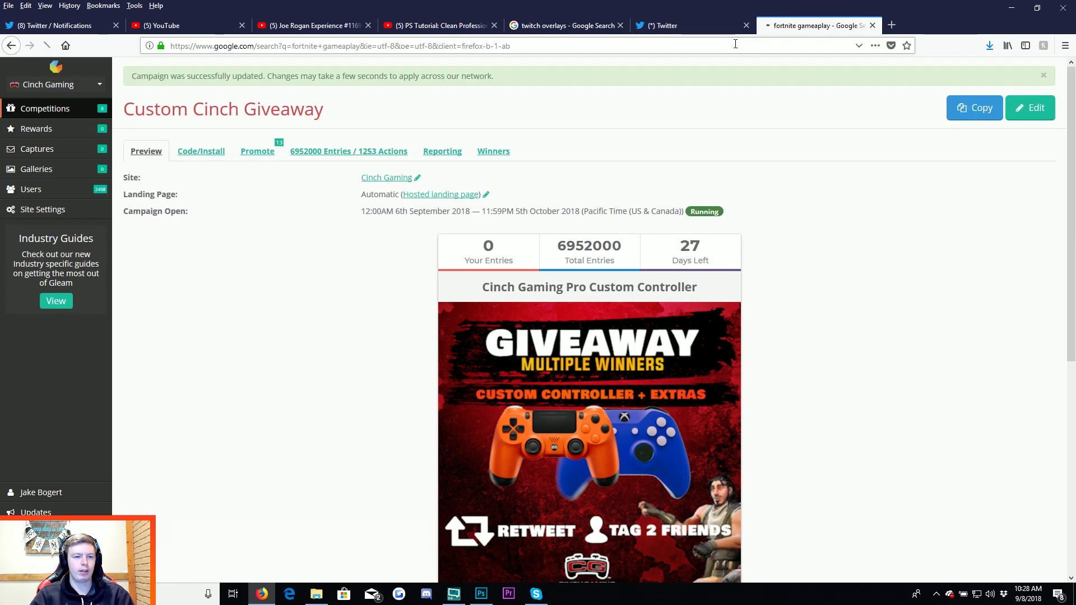
# Save a full-size 1920×1080 Fortnite gameplay screenshot from Google Images, then return to Photoshop.
pyautogui.click(135, 113)
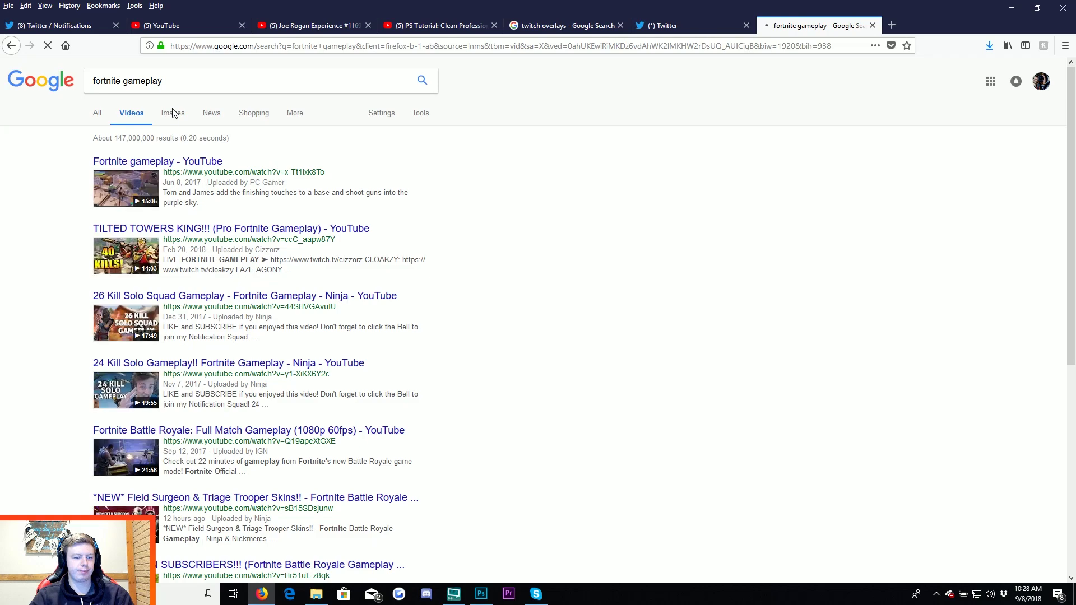
pyautogui.click(172, 114)
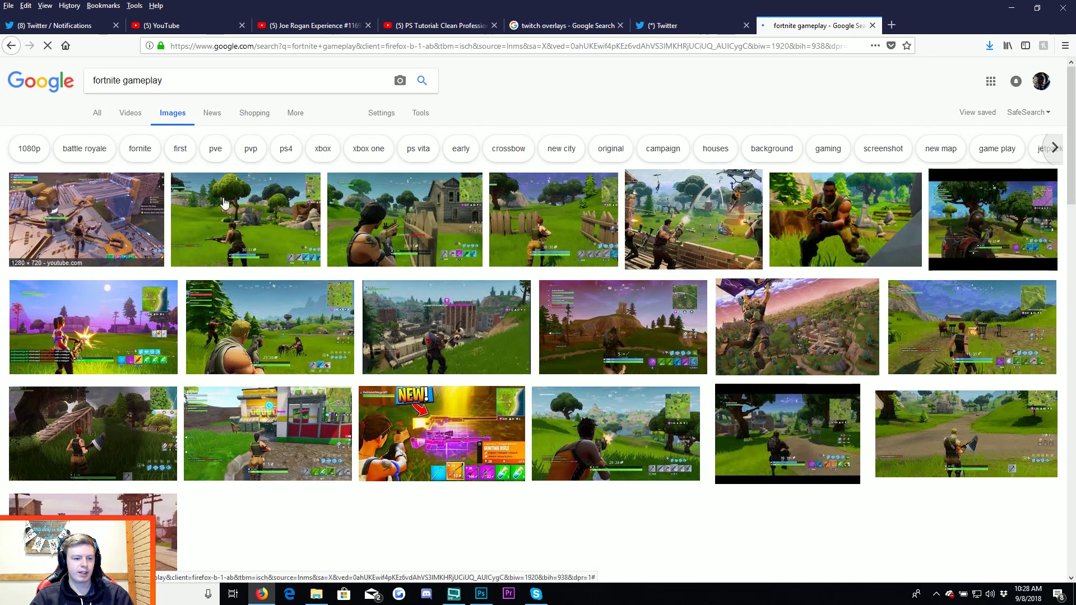
pyautogui.click(250, 359)
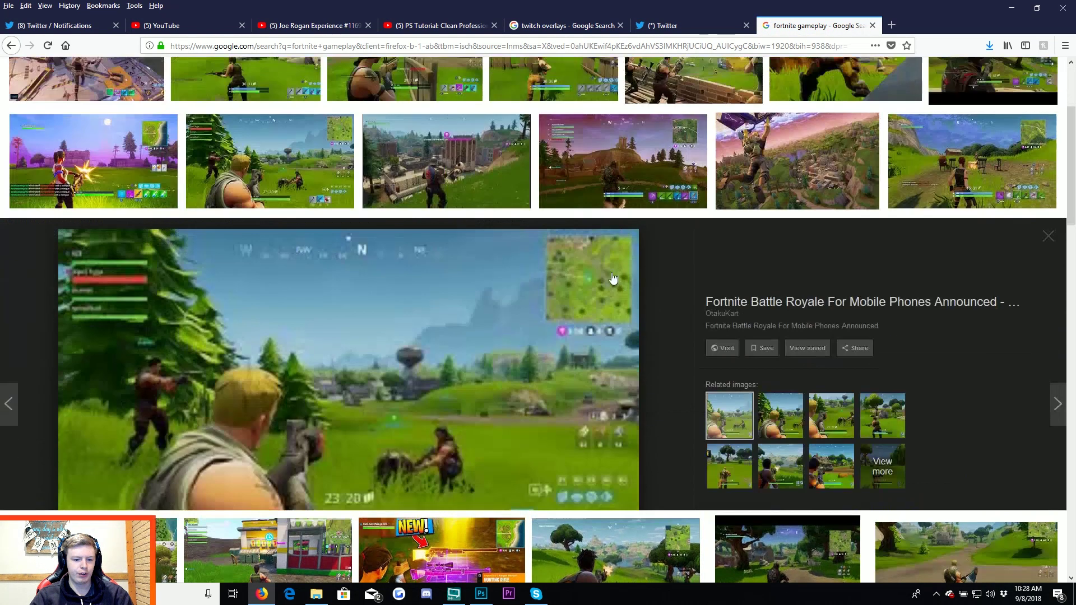
pyautogui.rightClick(440, 275)
pyautogui.click(508, 413)
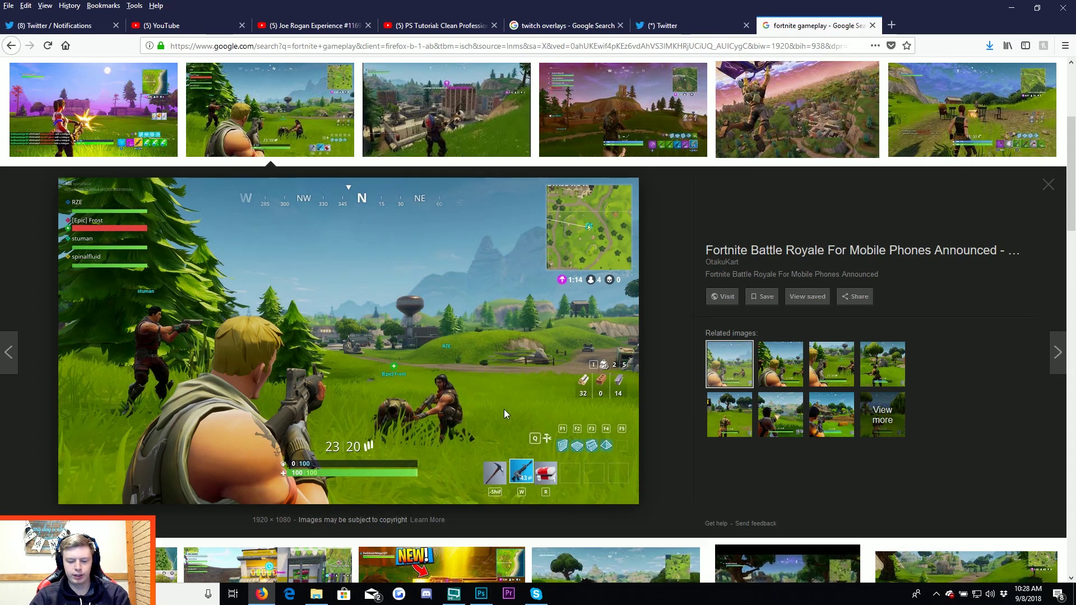
pyautogui.click(481, 594)
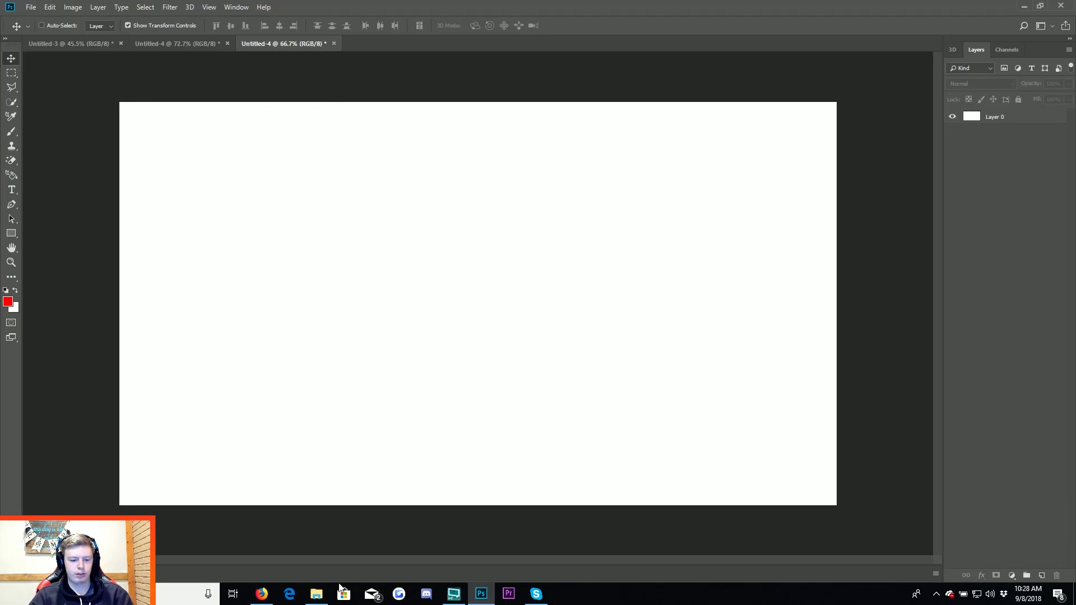
# Drag the FortniteBattleRoyale screenshot from Recent files onto the canvas as a new layer.
pyautogui.click(316, 594)
pyautogui.click(190, 175)
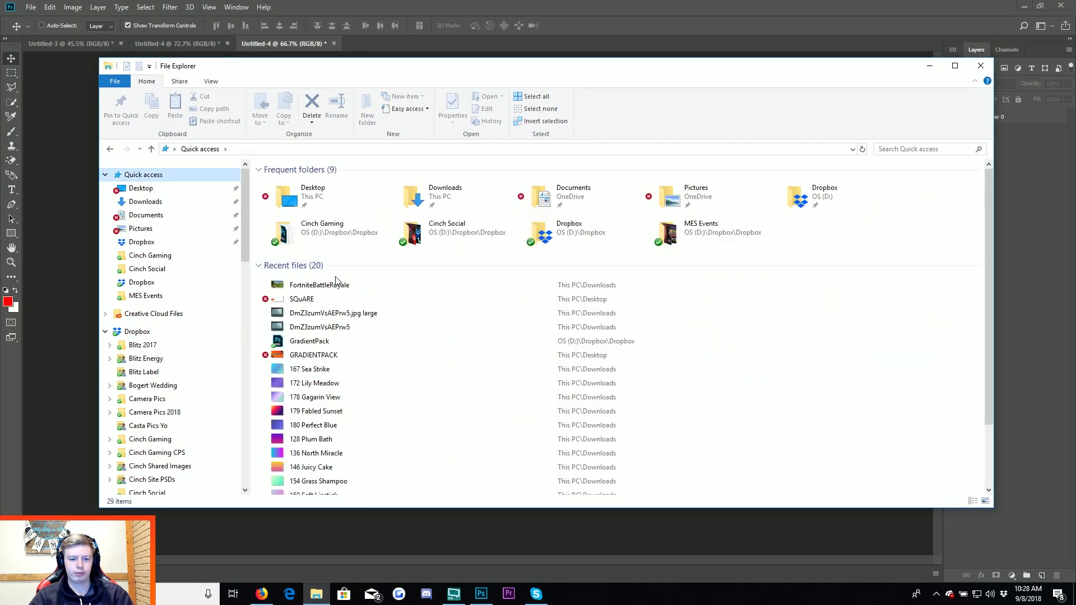
pyautogui.moveTo(337, 285); pyautogui.dragTo(192, 212)
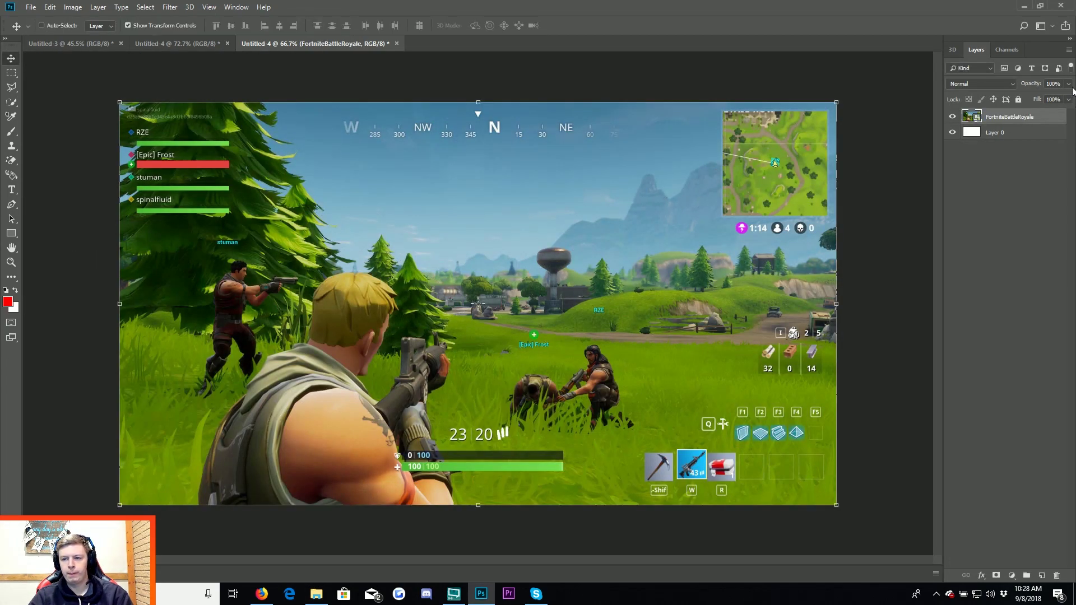
# Keep the screenshot layer's blend mode at Normal and start a Field Blur.
pyautogui.click(997, 84)
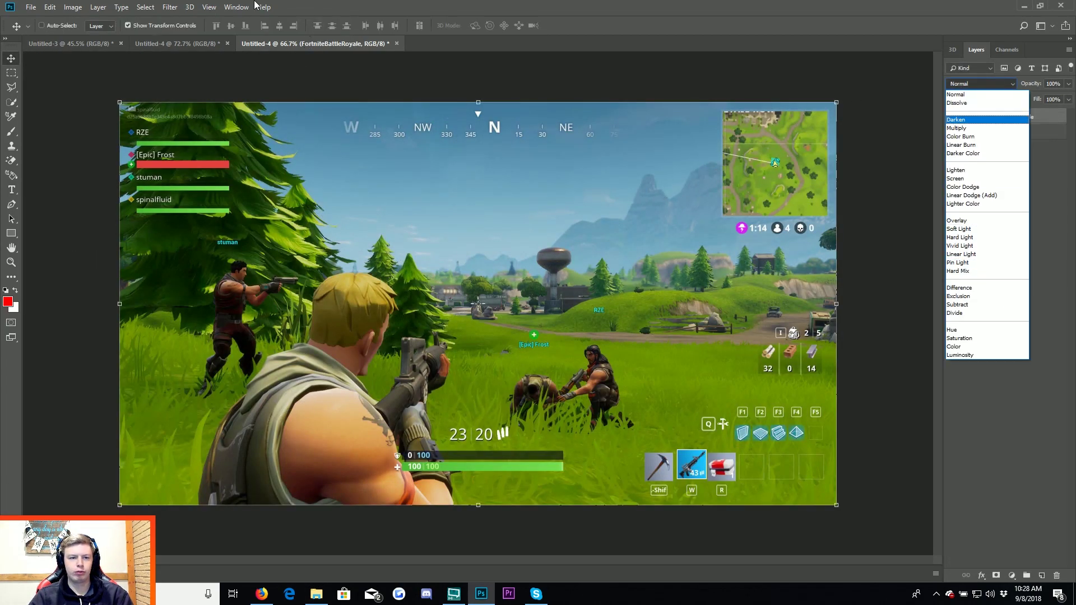
pyautogui.click(172, 5)
pyautogui.click(328, 144)
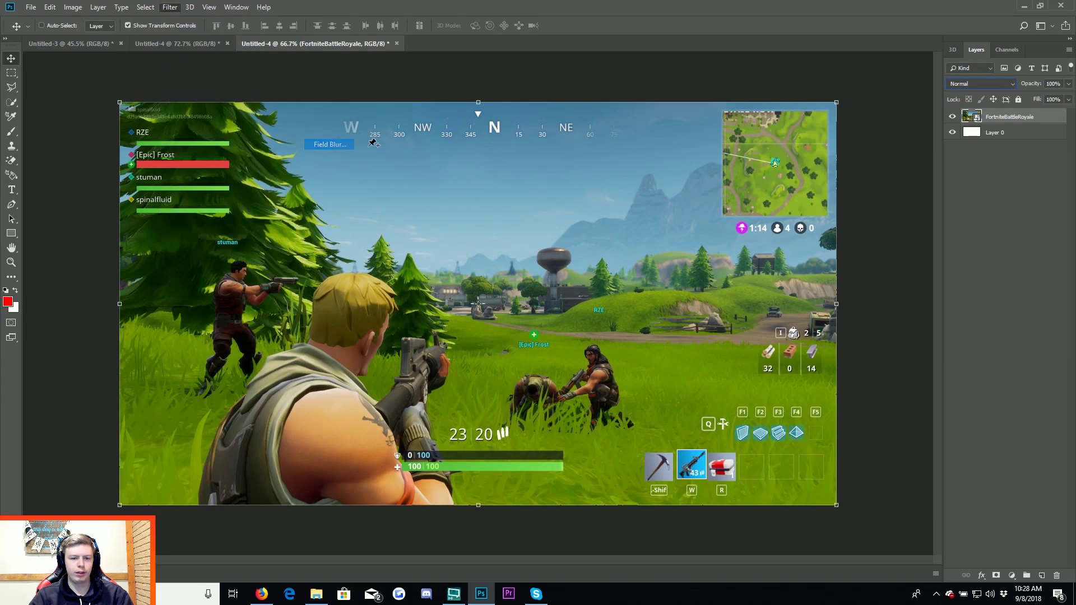
# Apply a 39 px Field Blur to the Fortnite layer and switch back to the browser.
pyautogui.moveTo(994, 93); pyautogui.dragTo(1007, 93)
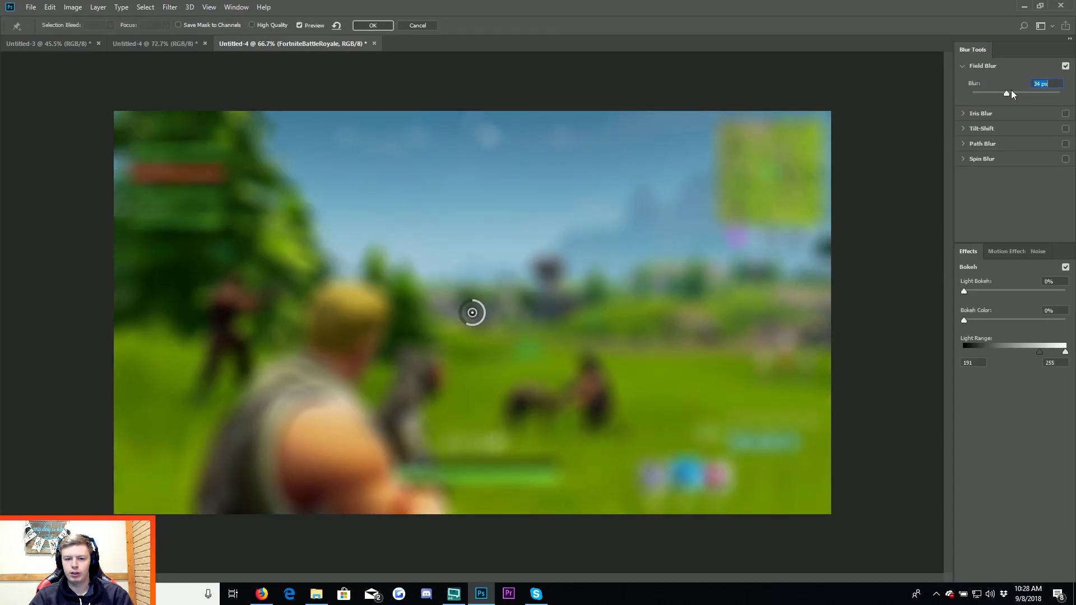
pyautogui.moveTo(1012, 90); pyautogui.dragTo(1008, 90)
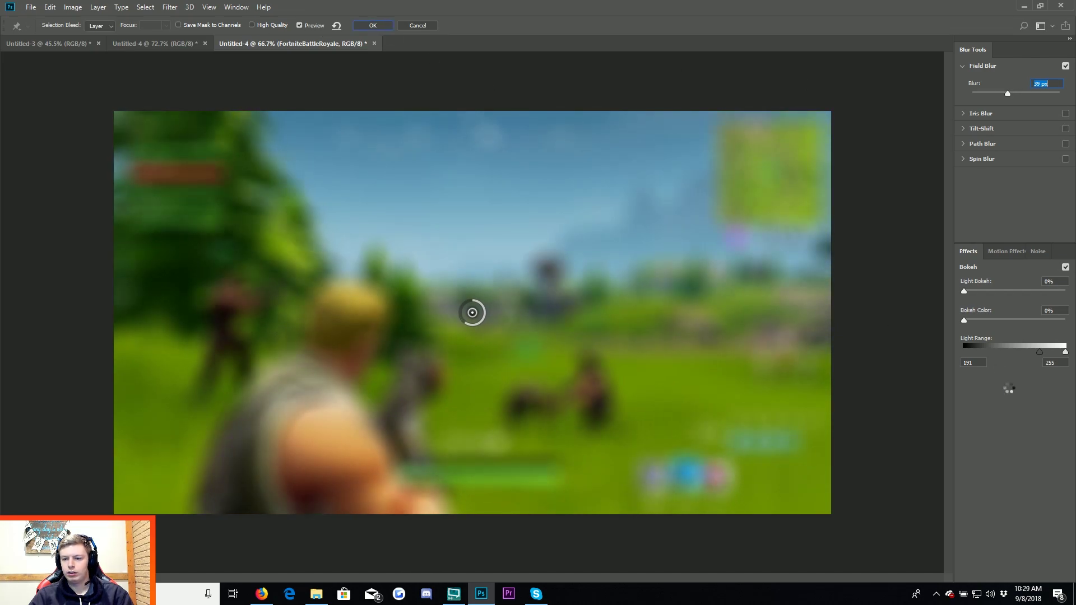
pyautogui.press('Return')
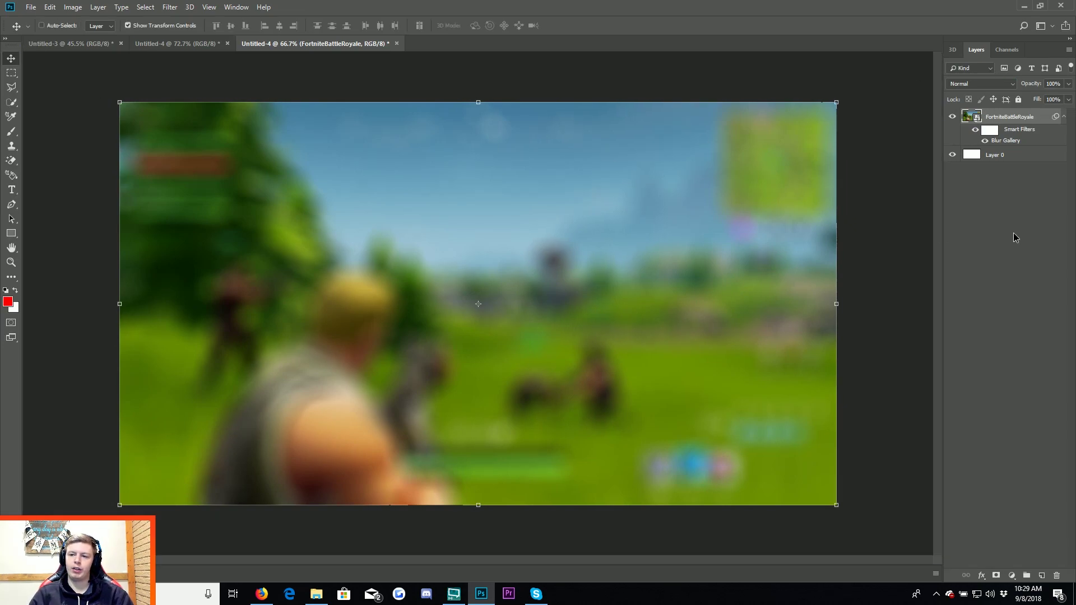
pyautogui.press('u')
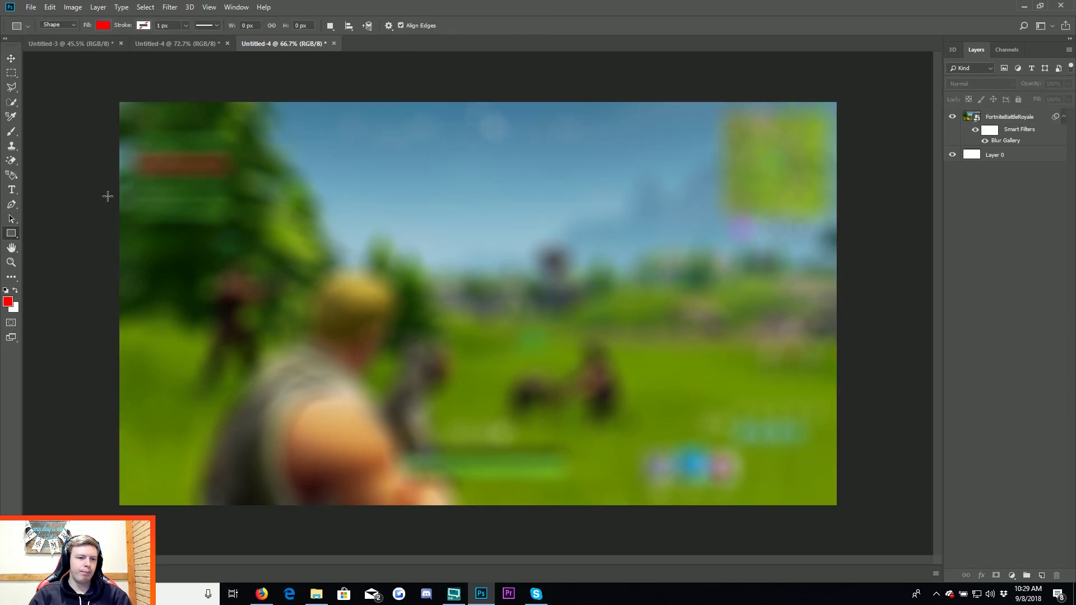
pyautogui.click(262, 593)
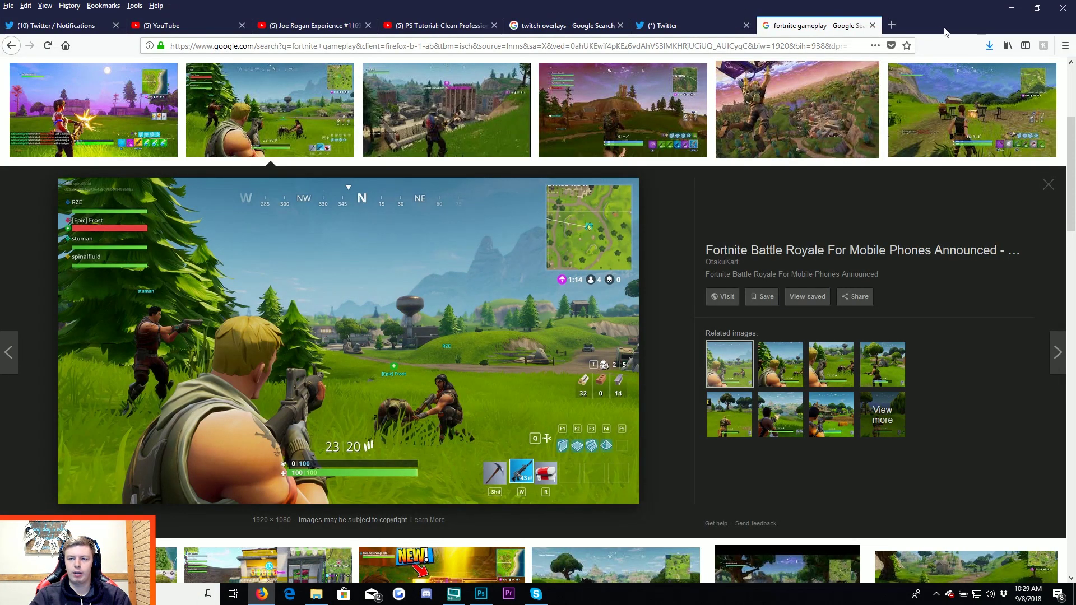
# Search Google Images for 'webcam video png' in a new tab.
pyautogui.click(891, 25)
pyautogui.write('web')
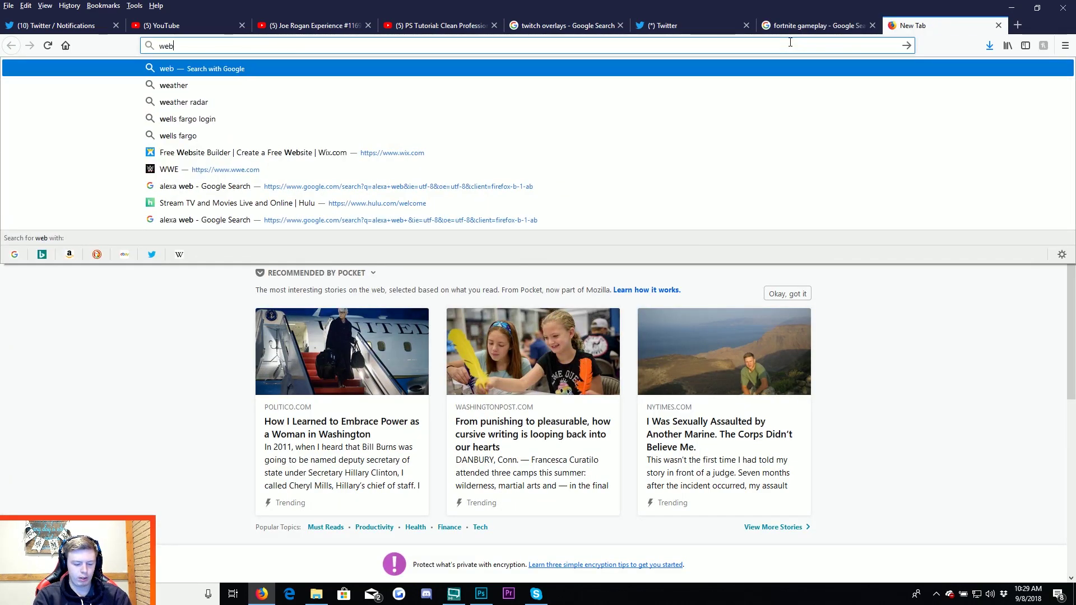
pyautogui.write('cam video ')
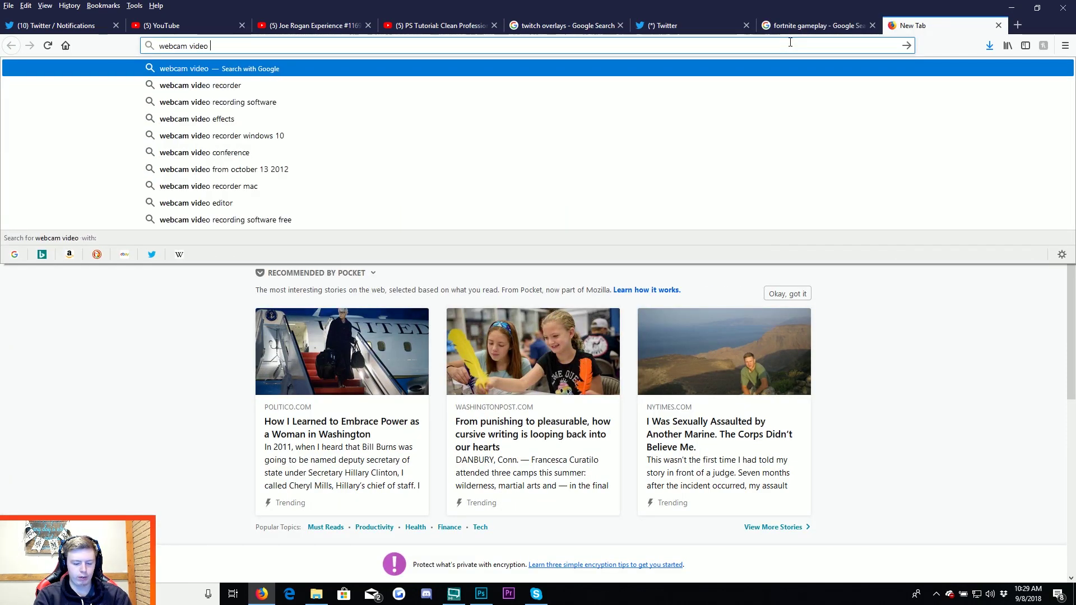
pyautogui.write('png')
pyautogui.press('Return')
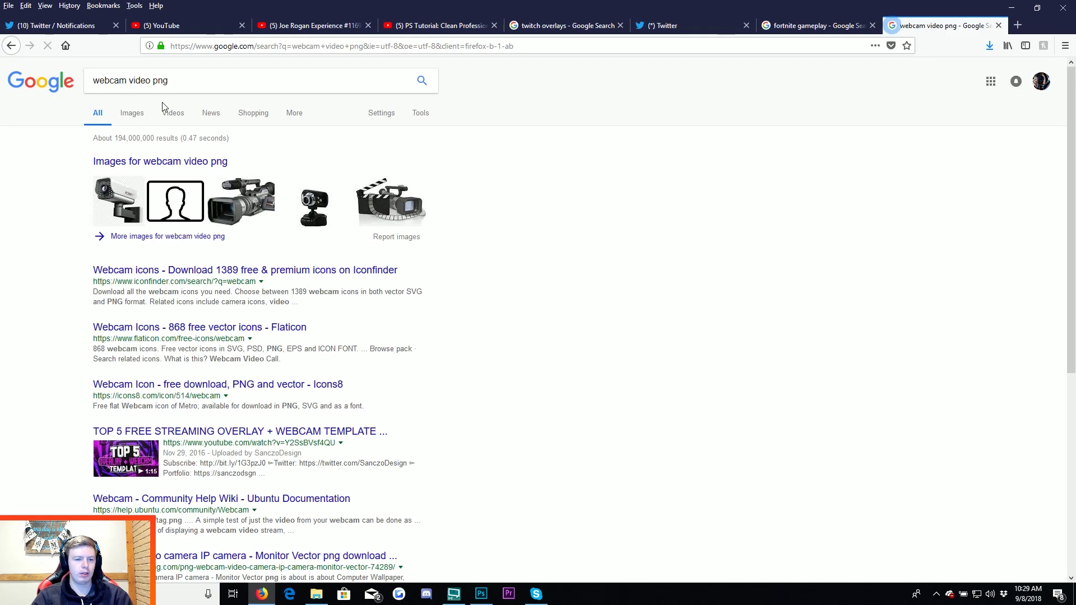
pyautogui.click(136, 113)
# Narrow the query to 'webcam video', then close the tab and return to Photoshop.
pyautogui.doubleClick(160, 81)
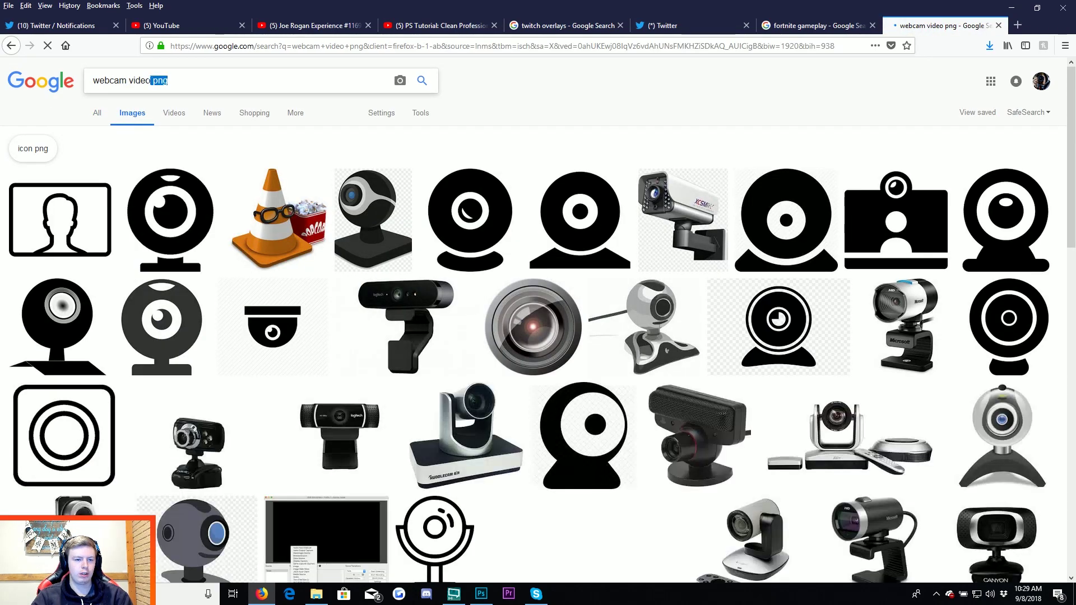
pyautogui.moveTo(151, 80); pyautogui.dragTo(145, 80)
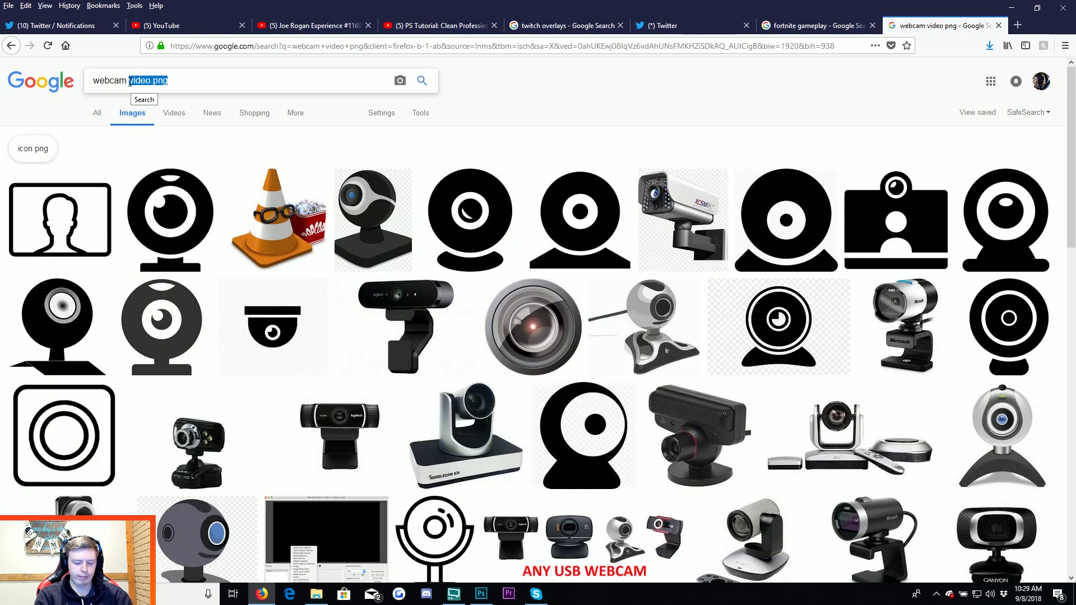
pyautogui.write('video')
pyautogui.press('Return')
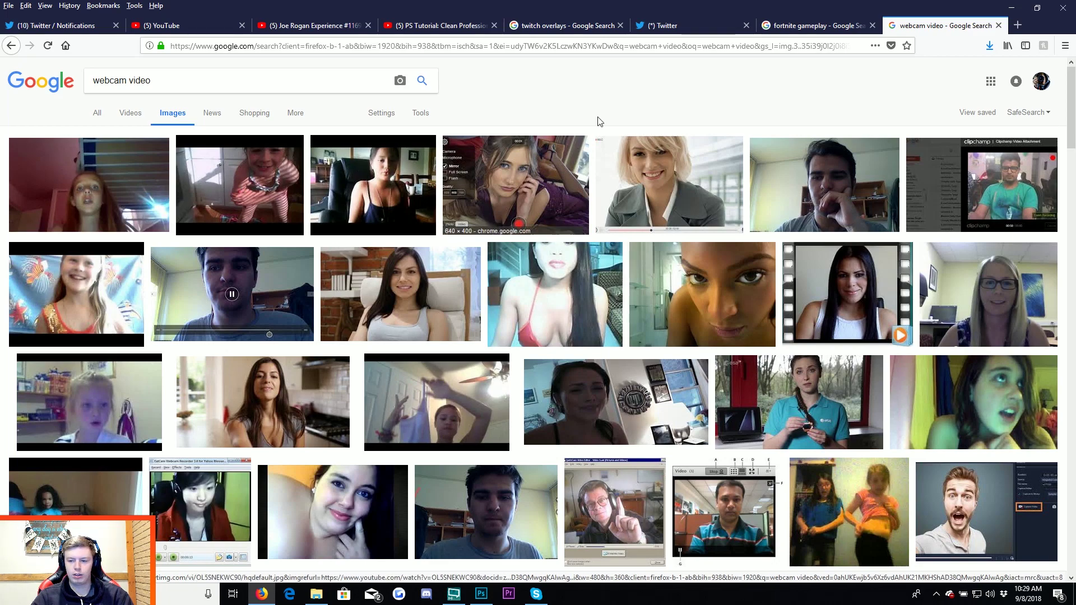
pyautogui.click(998, 25)
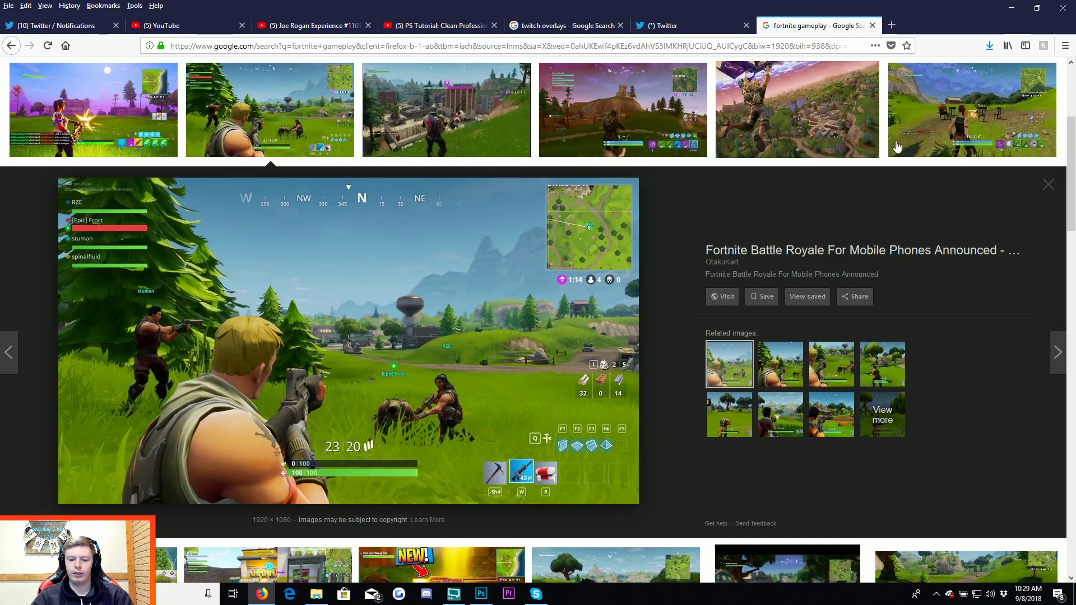
pyautogui.click(481, 593)
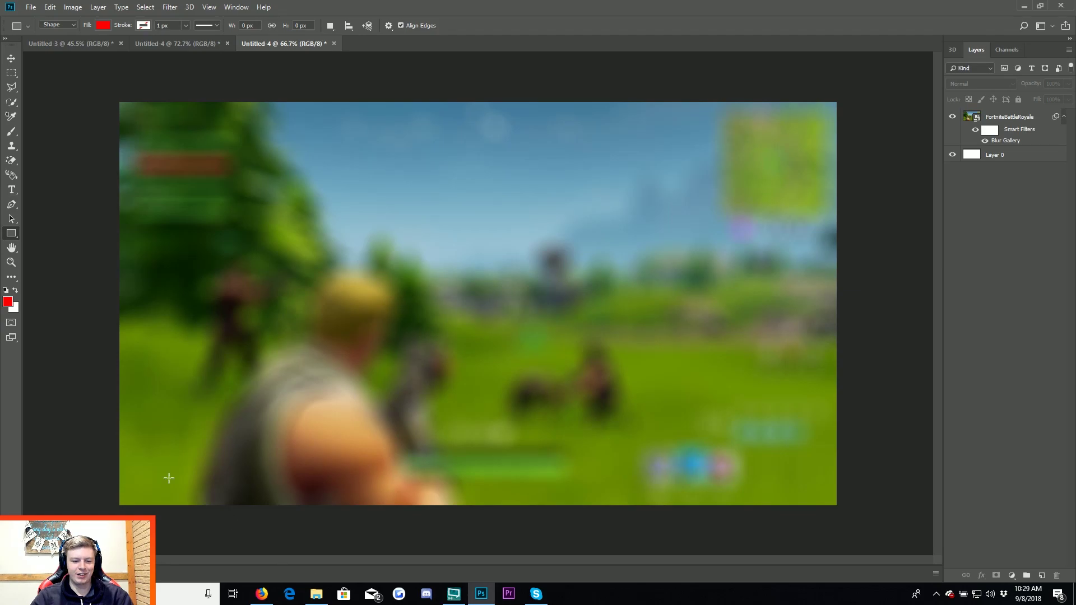
# Bring the Highrise-promo image from Downloads into the Photoshop document.
pyautogui.click(316, 594)
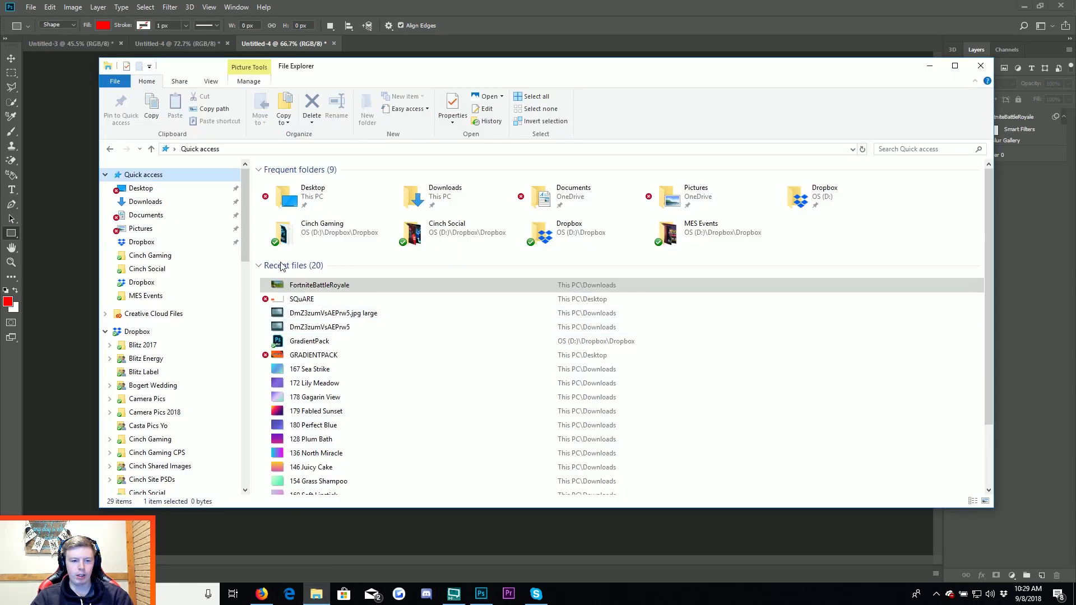
pyautogui.click(145, 202)
pyautogui.scroll(-5, 776, 286)
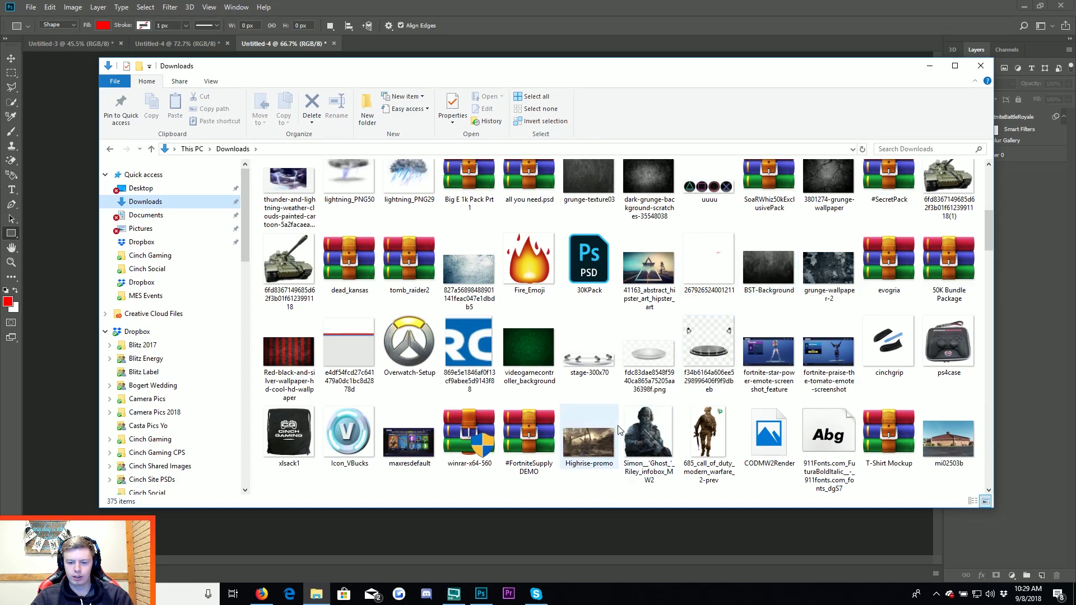
pyautogui.click(589, 440)
pyautogui.moveTo(5, 332); pyautogui.dragTo(117, 323)
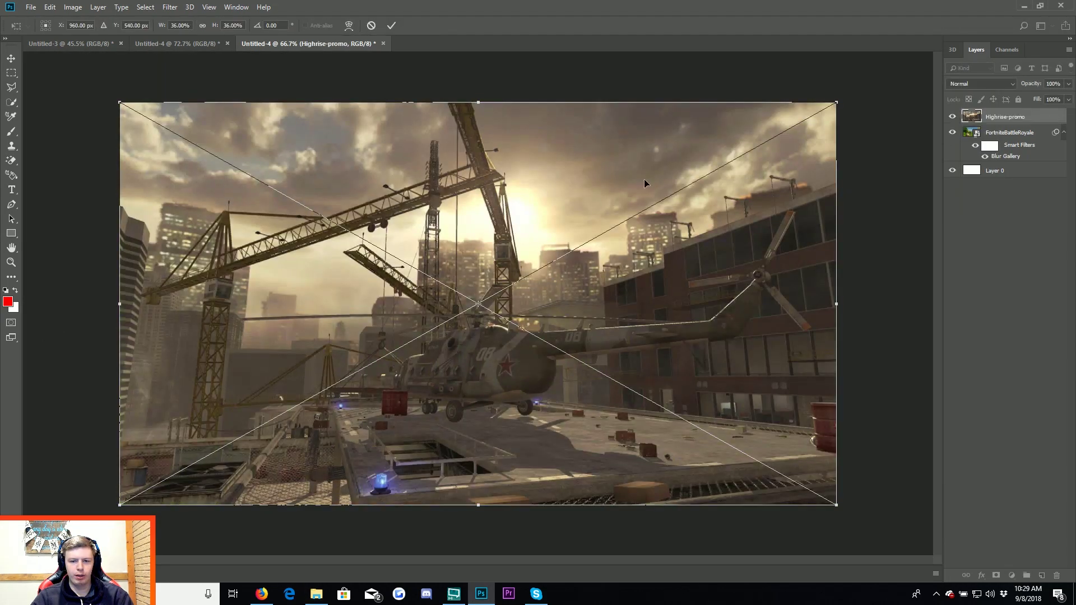
# Scale Highrise-promo to a small thumbnail at the left edge, vertically centred.
pyautogui.moveTo(840, 100)
pyautogui.mouseDown()
pyautogui.moveTo(312, 407)
pyautogui.moveTo(370, 332)
pyautogui.mouseUp()
pyautogui.press('u')
pyautogui.press('Return')
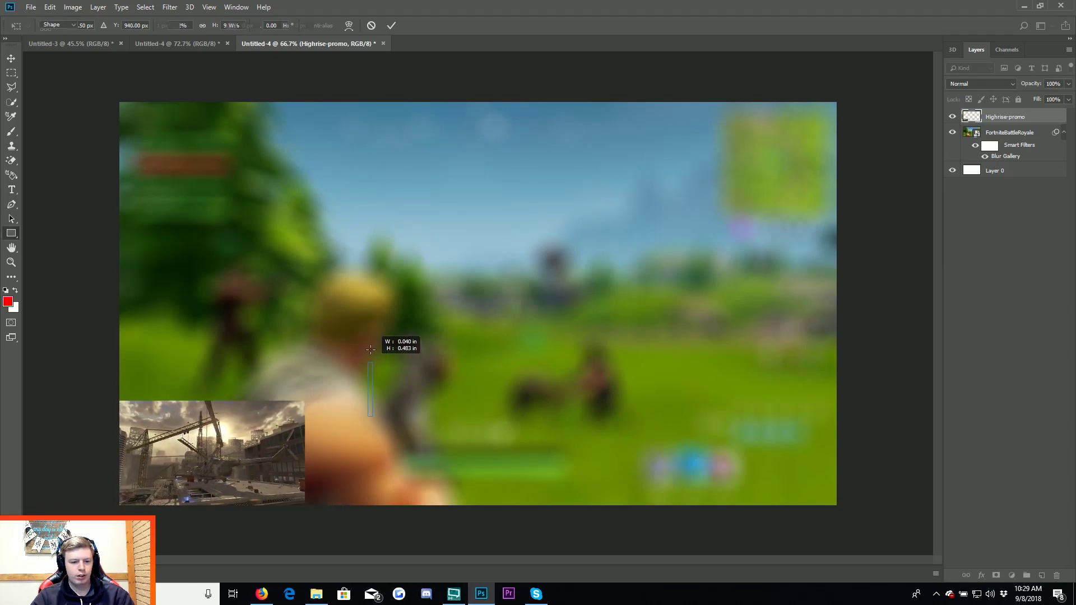
pyautogui.click(11, 59)
pyautogui.press('Delete')
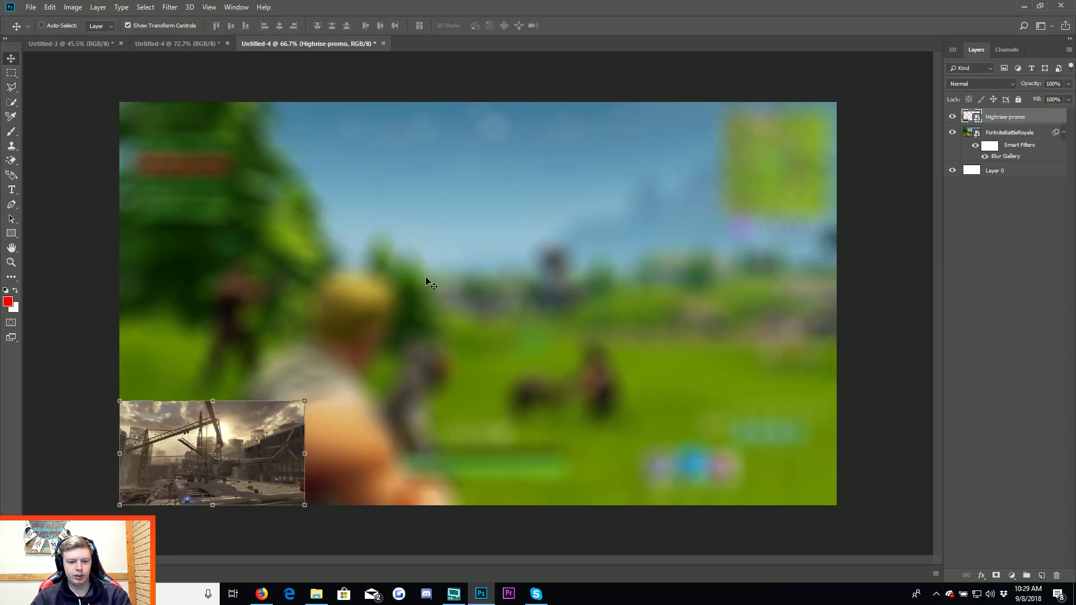
pyautogui.moveTo(428, 282); pyautogui.dragTo(417, 150)
pyautogui.moveTo(434, 277); pyautogui.dragTo(433, 275)
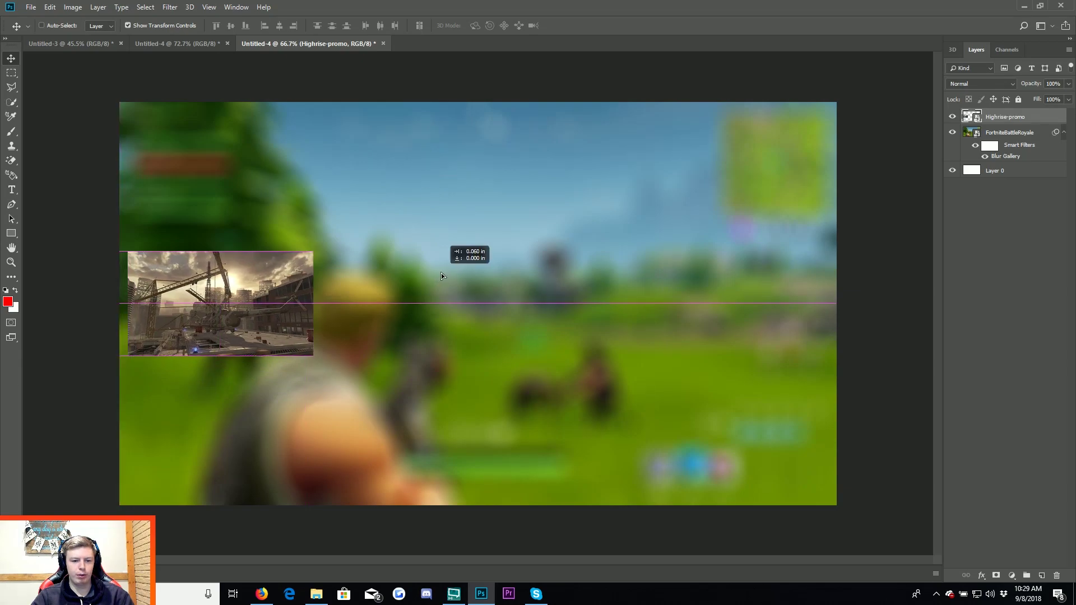
pyautogui.click(1028, 248)
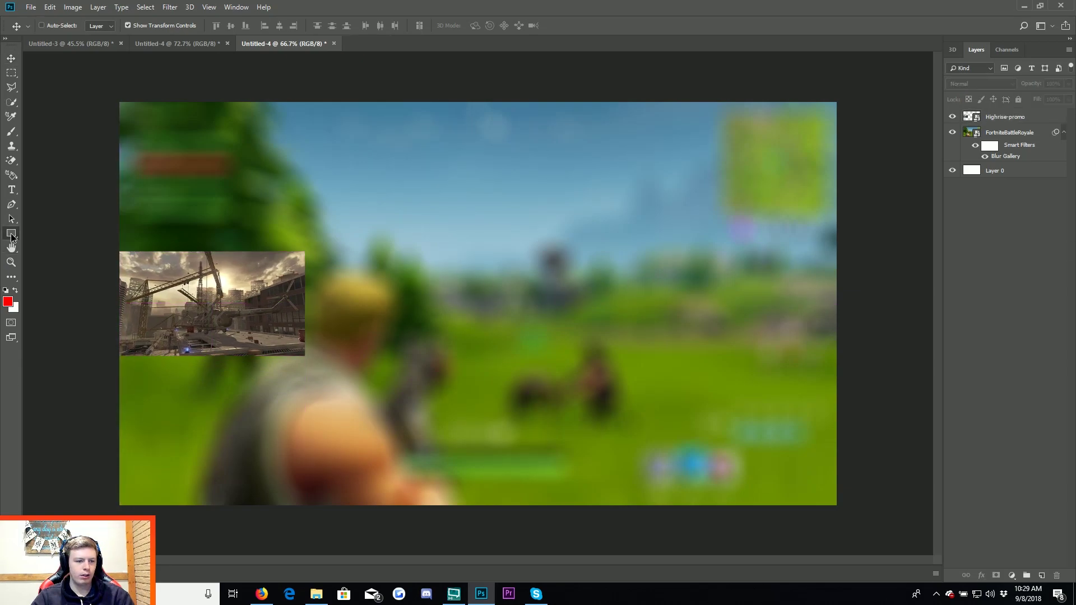
# Draw a red rectangle over the inset, move it beneath Highrise-promo, and open its Layer Style.
pyautogui.click(12, 235)
pyautogui.moveTo(107, 245); pyautogui.dragTo(313, 365)
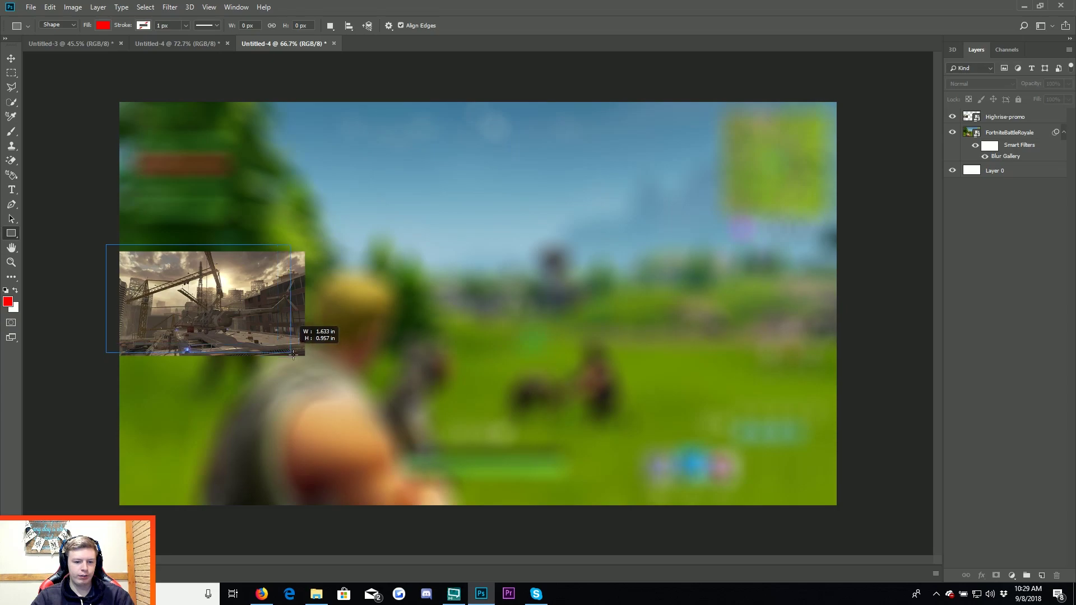
pyautogui.click(10, 58)
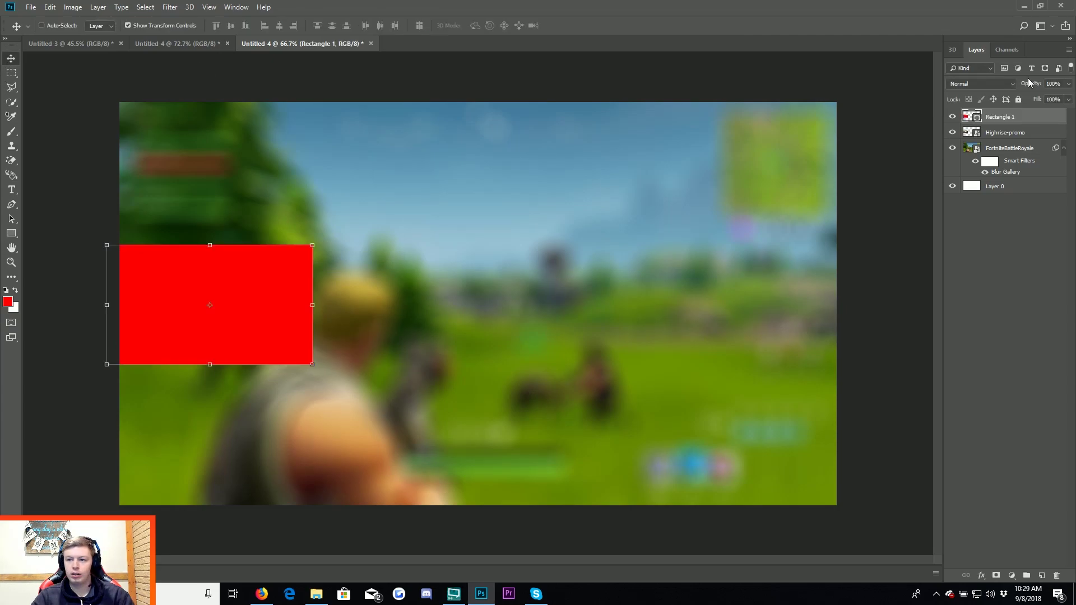
pyautogui.moveTo(1033, 117); pyautogui.dragTo(1052, 135)
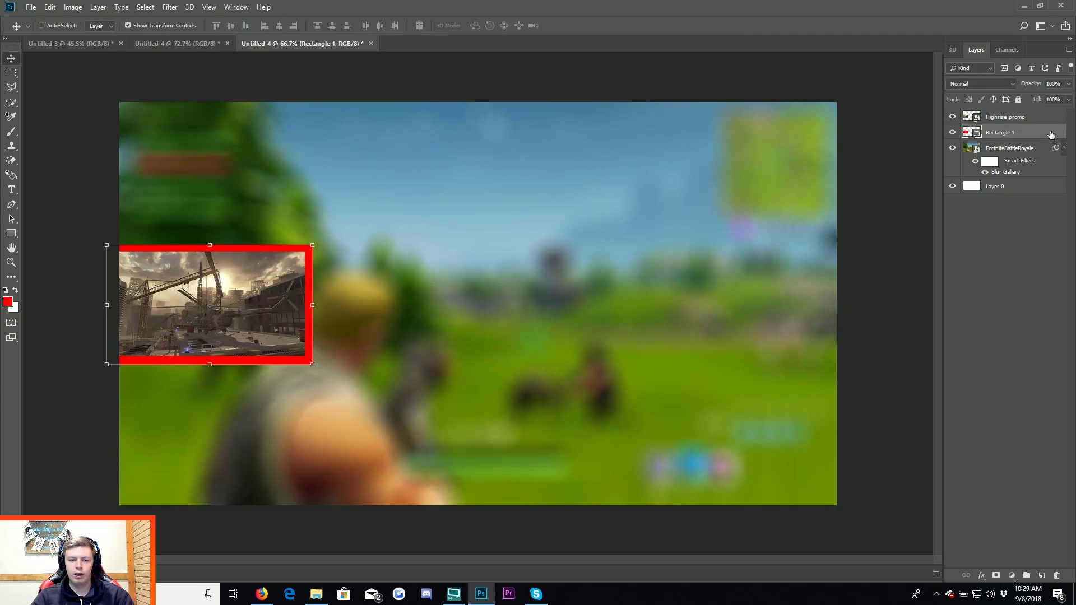
pyautogui.doubleClick(1052, 135)
# Try a blue-violet stop in the gradient overlay, then cancel everything, keeping the frame solid red.
pyautogui.click(661, 454)
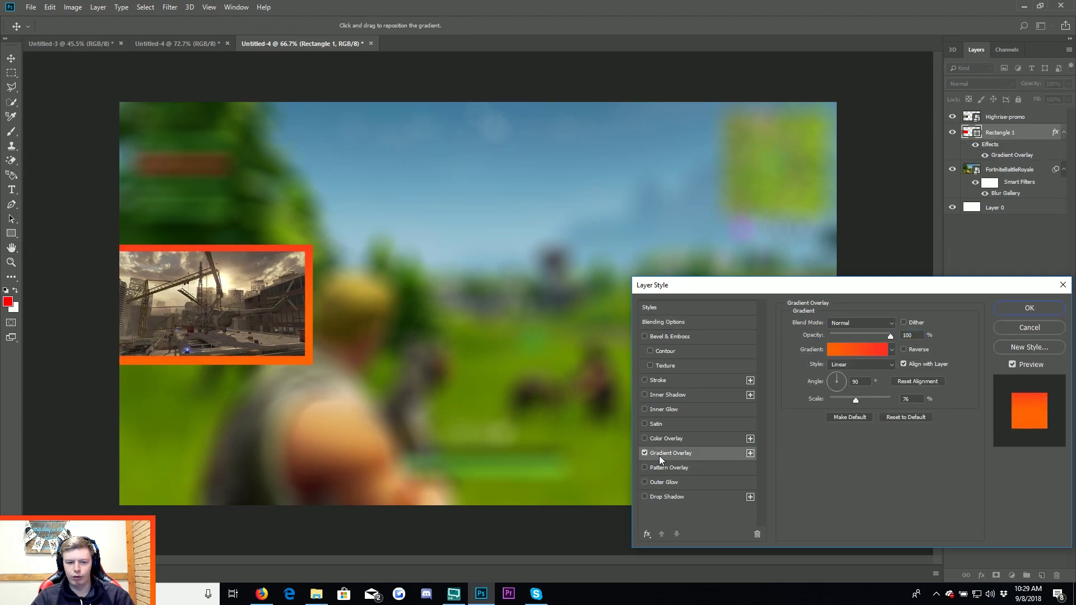
pyautogui.click(871, 349)
pyautogui.click(978, 331)
pyautogui.doubleClick(979, 331)
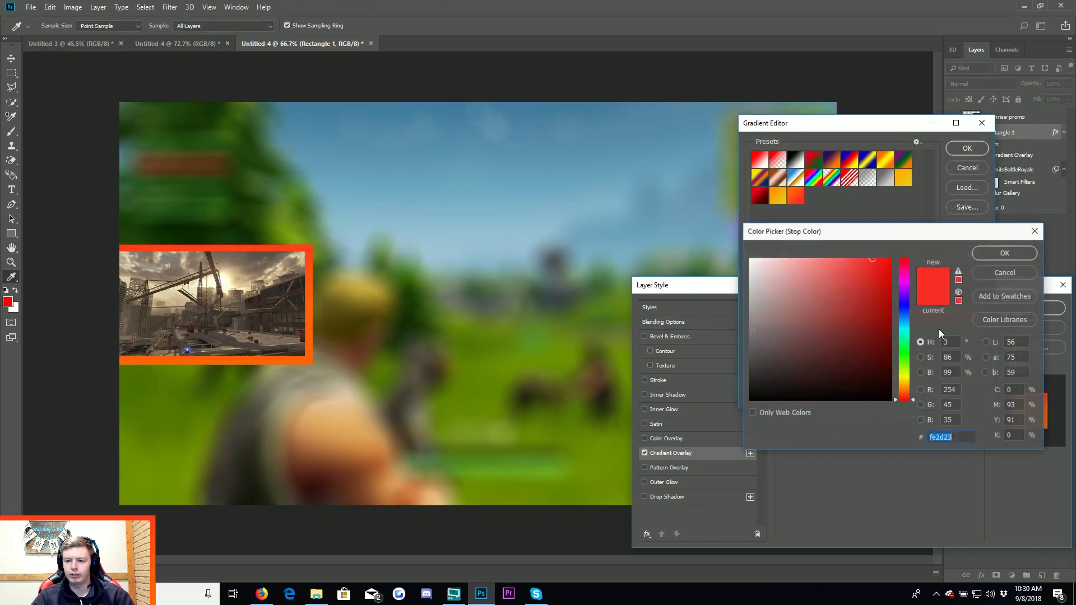
pyautogui.click(905, 308)
pyautogui.moveTo(905, 309); pyautogui.dragTo(905, 304)
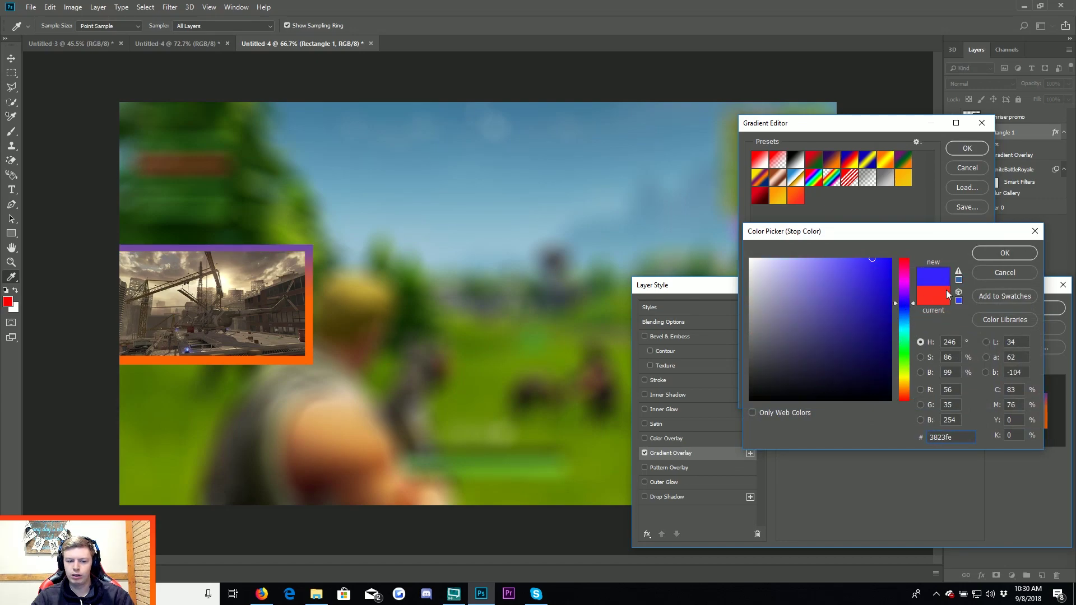
pyautogui.click(1027, 273)
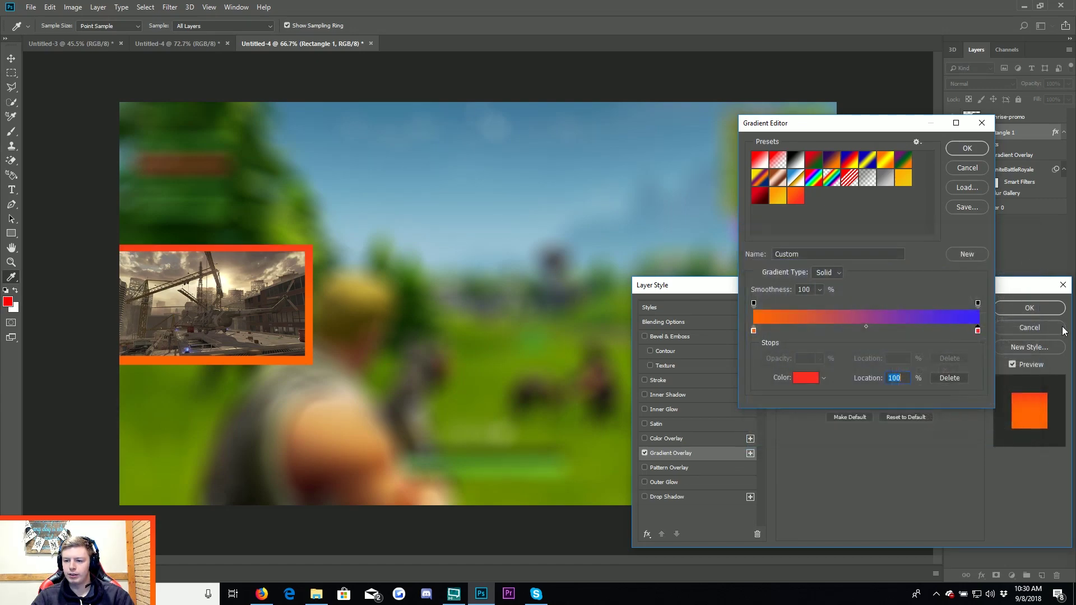
pyautogui.click(971, 167)
pyautogui.click(1032, 328)
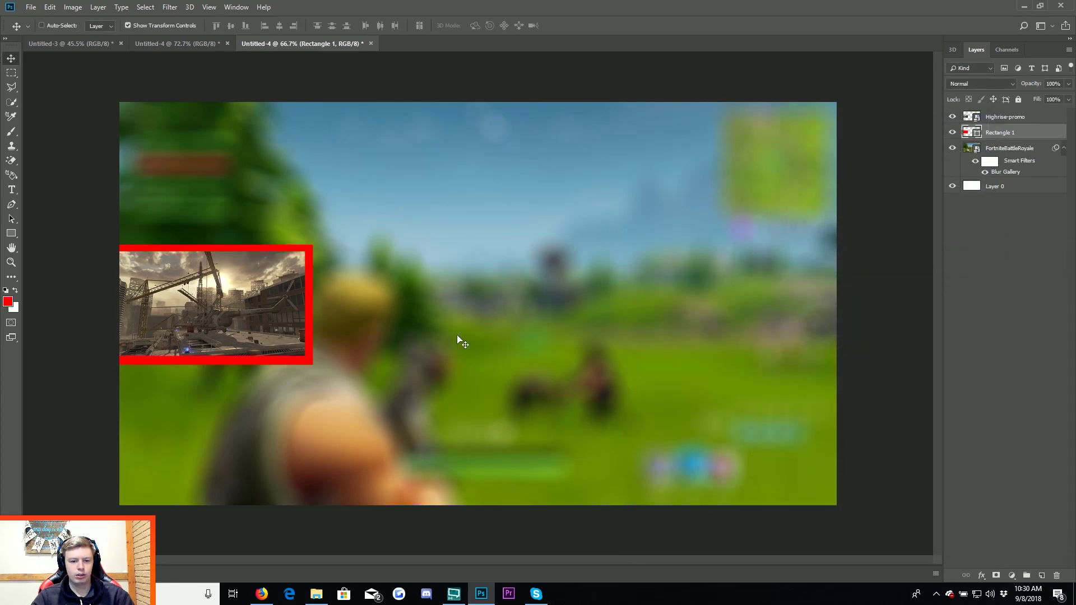
# Shrink the red frame slightly from its corner and nudge it two steps right.
pyautogui.click(457, 336)
pyautogui.scroll(3, 426, 330)
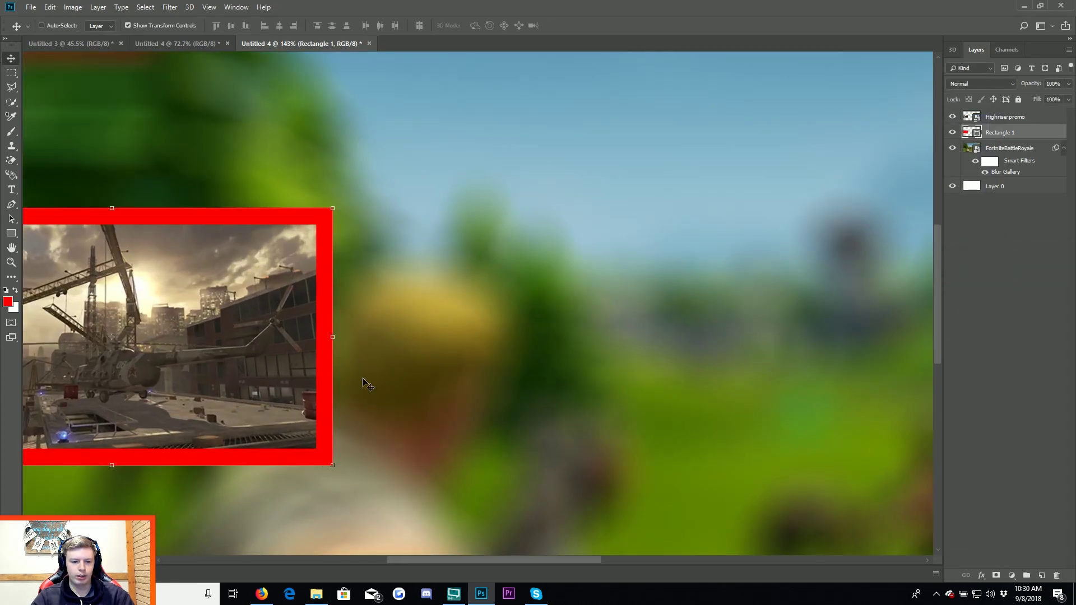
pyautogui.moveTo(333, 466); pyautogui.dragTo(326, 465)
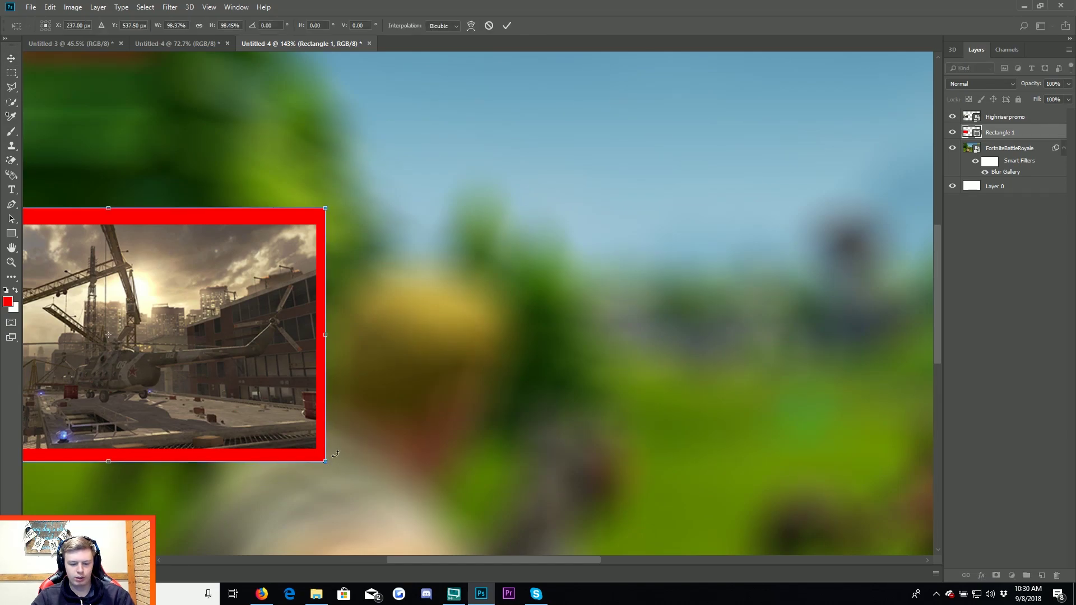
pyautogui.click(443, 392)
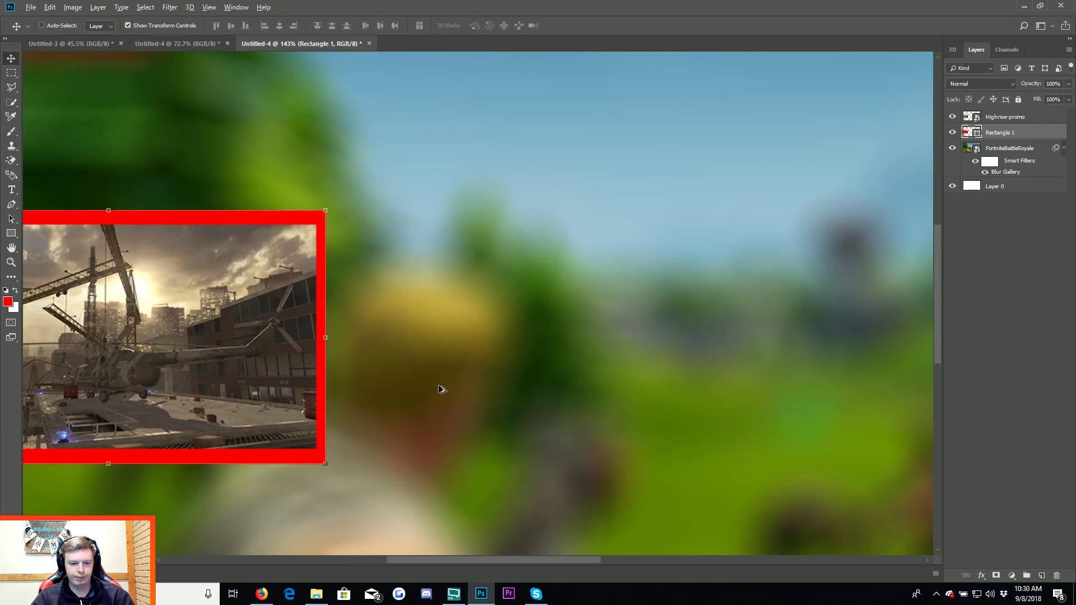
pyautogui.scroll(-3, 442, 370)
pyautogui.press('Right')
pyautogui.press('Right')
pyautogui.press('Right')
pyautogui.press('Right')
pyautogui.press('Right')
pyautogui.press('Right')
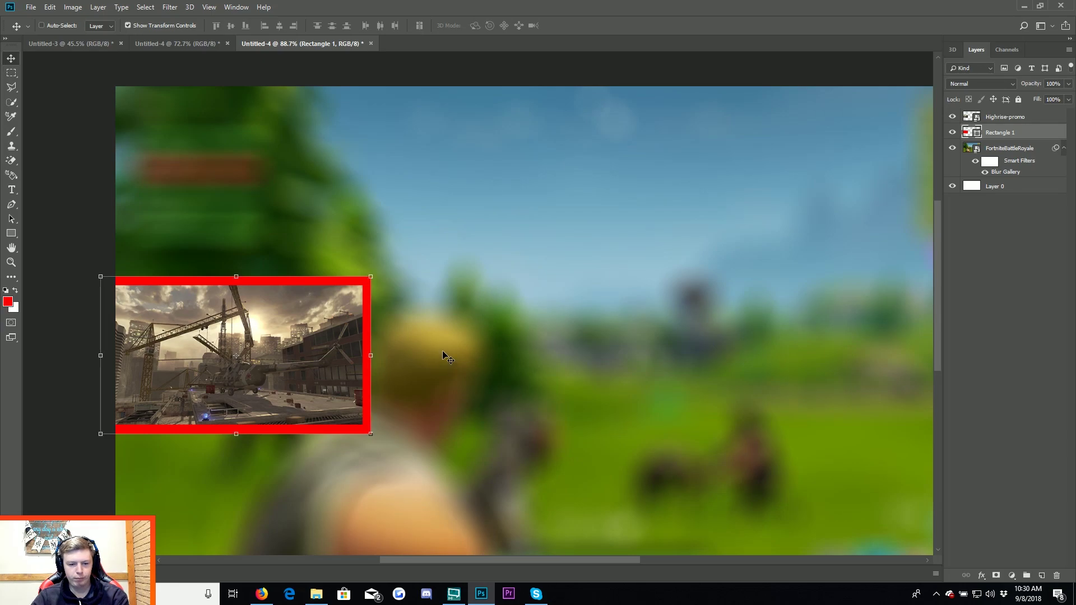
pyautogui.press('Right')
pyautogui.press('Right')
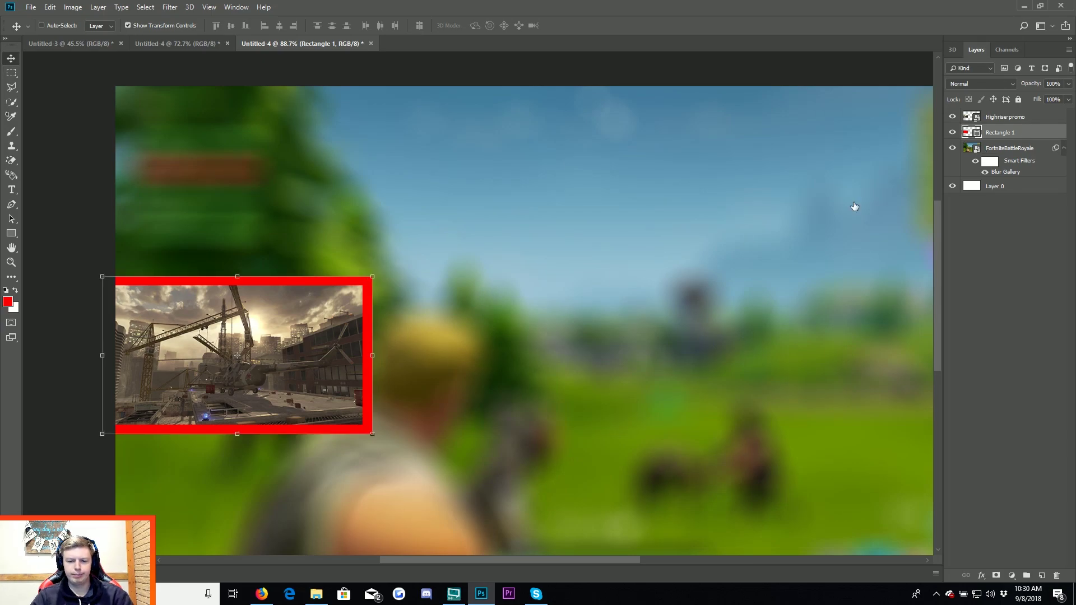
# Give the frame an orange-red Gradient Overlay and also select the Highrise-promo layer.
pyautogui.click(671, 453)
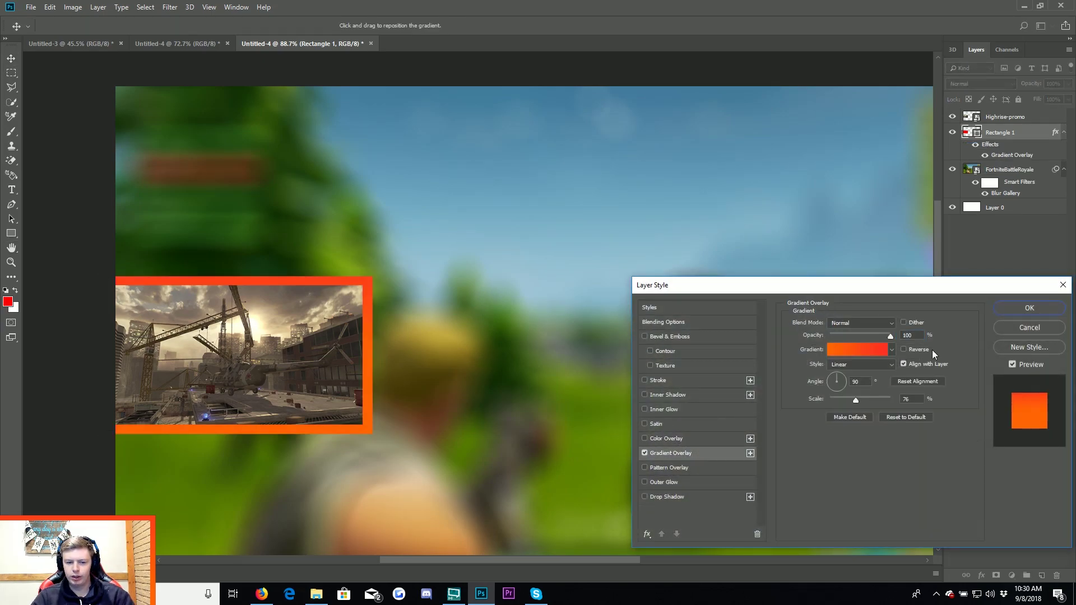
pyautogui.click(1030, 308)
pyautogui.scroll(-2, 480, 321)
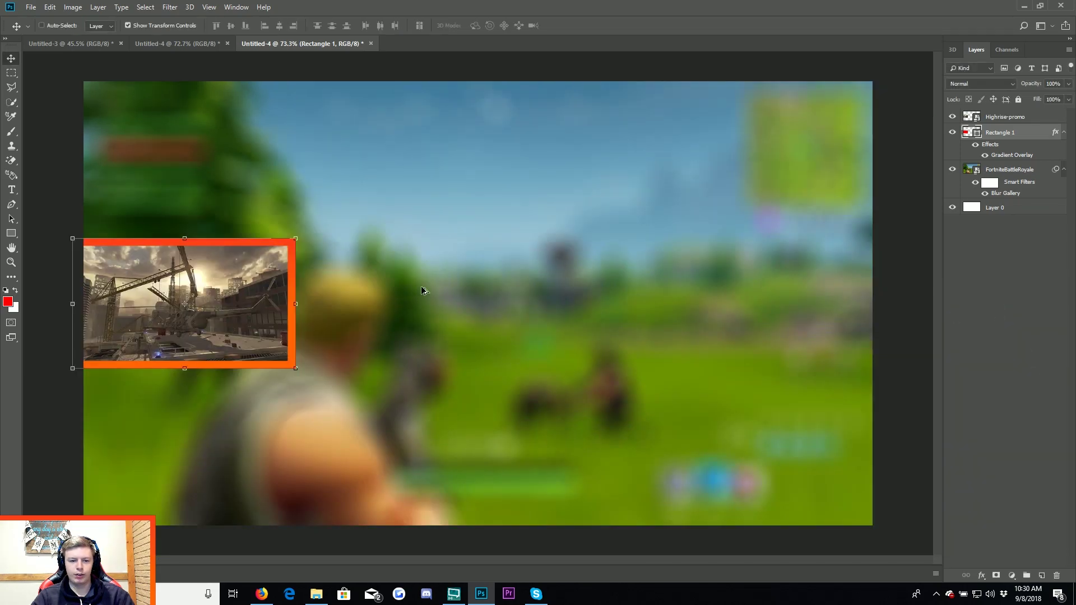
pyautogui.keyDown('shift'); pyautogui.click(1010, 119); pyautogui.keyUp('shift')
# Group the Highrise-promo inset and its frame, naming the group 'Webcam Overlay'.
pyautogui.click(1026, 577)
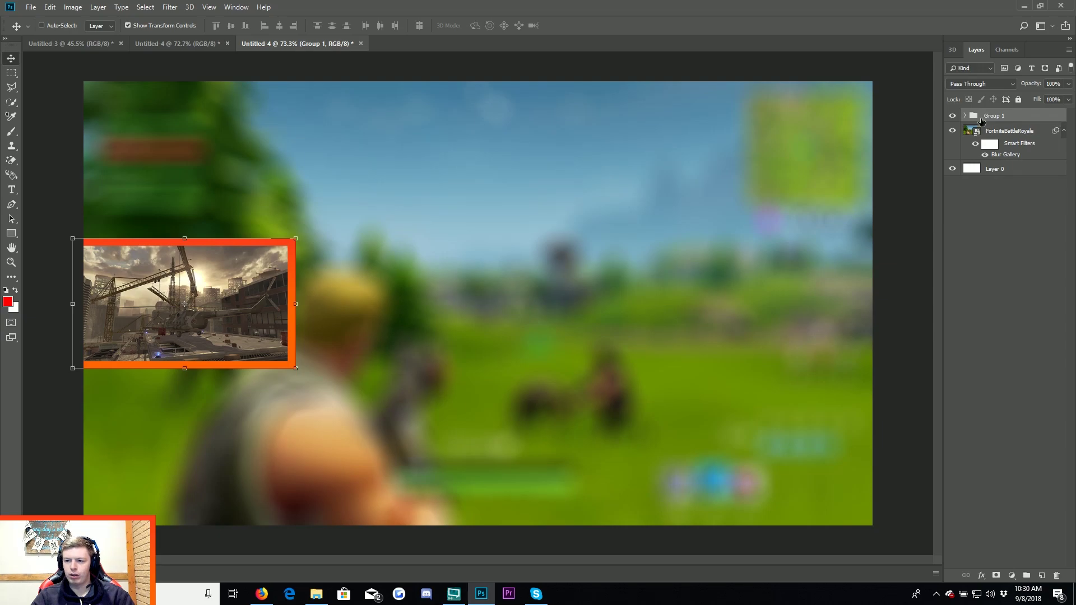
pyautogui.doubleClick(986, 117)
pyautogui.click(1025, 312)
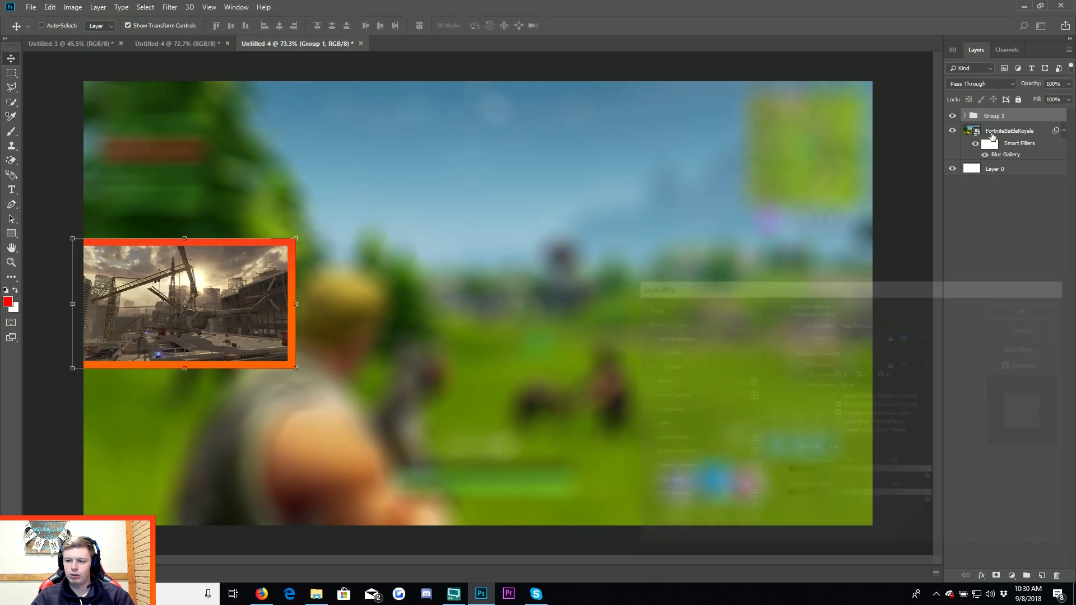
pyautogui.doubleClick(989, 123)
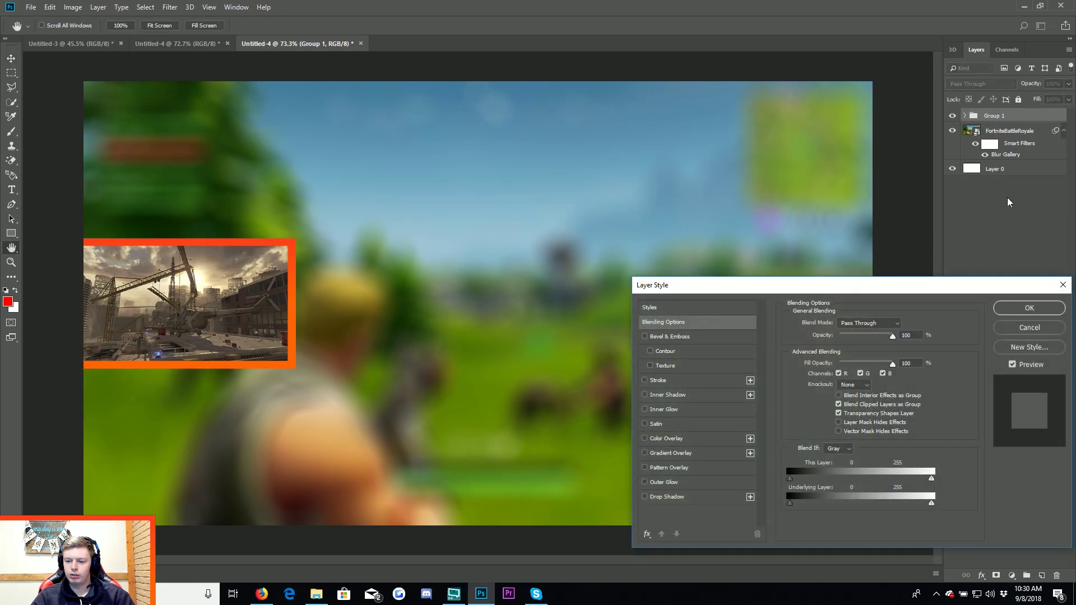
pyautogui.click(1030, 328)
pyautogui.write('Webcam Over')
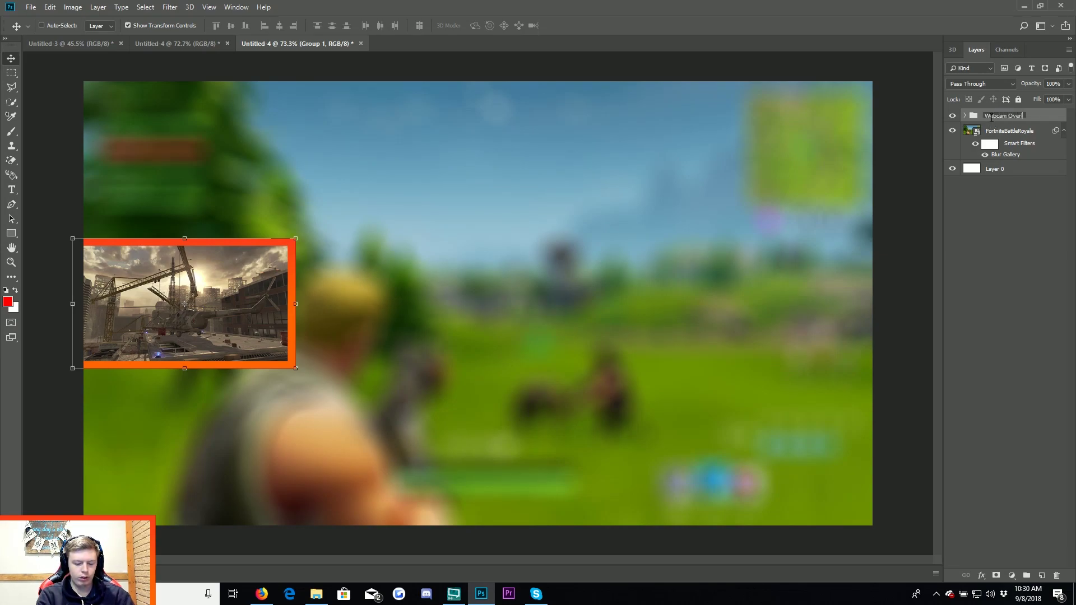
pyautogui.write('lay')
pyautogui.press('Return')
pyautogui.click(973, 241)
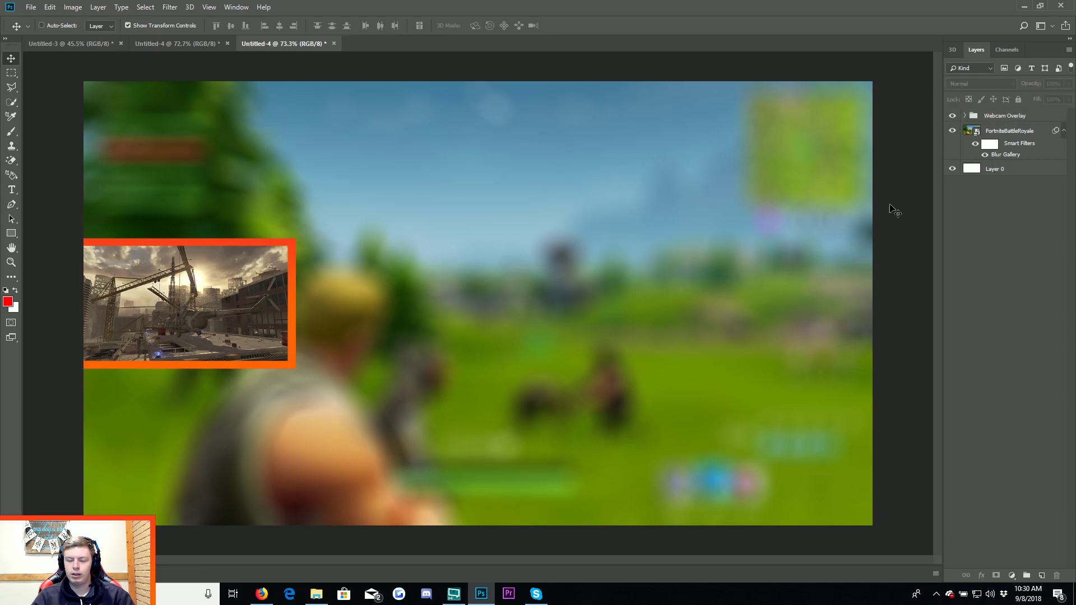
pyautogui.click(15, 235)
# Draw a wide red bar below the framed webcam inset.
pyautogui.scroll(1, 141, 373)
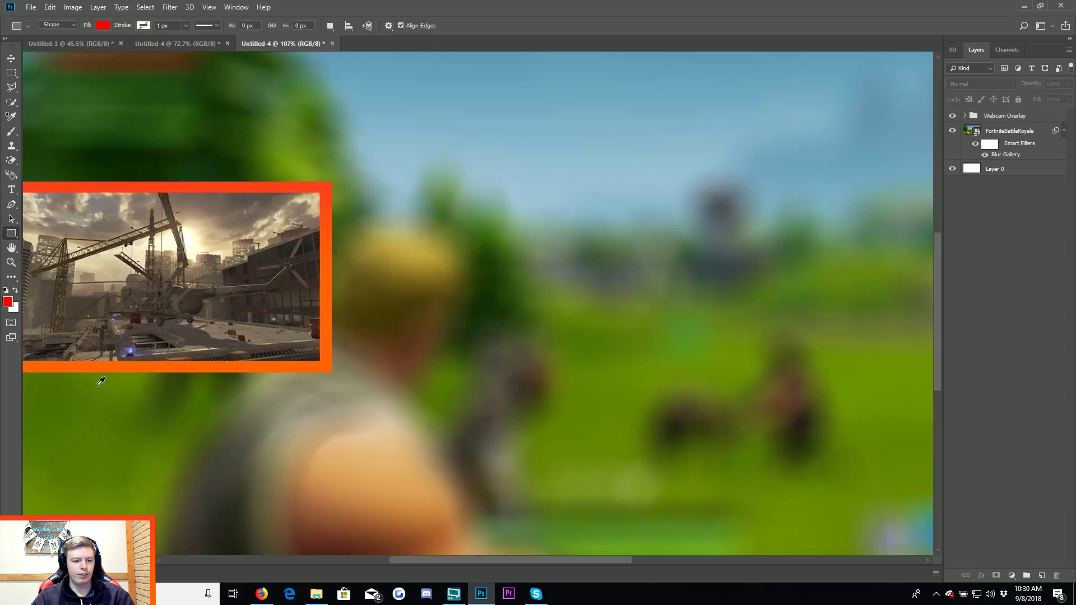
pyautogui.scroll(1, 140, 373)
pyautogui.moveTo(213, 373); pyautogui.dragTo(336, 238)
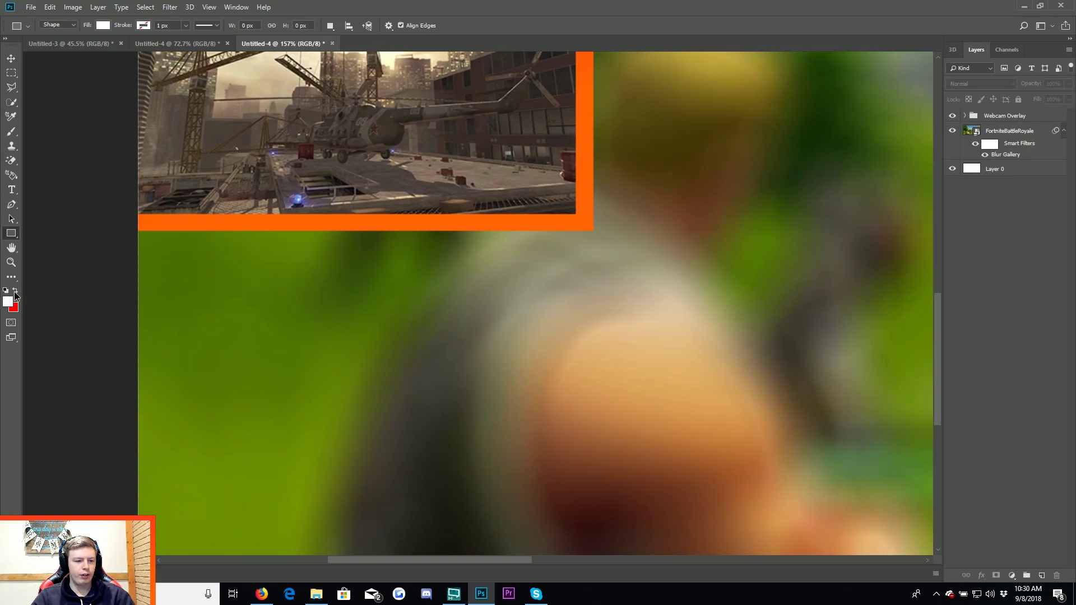
pyautogui.click(8, 303)
pyautogui.click(1007, 270)
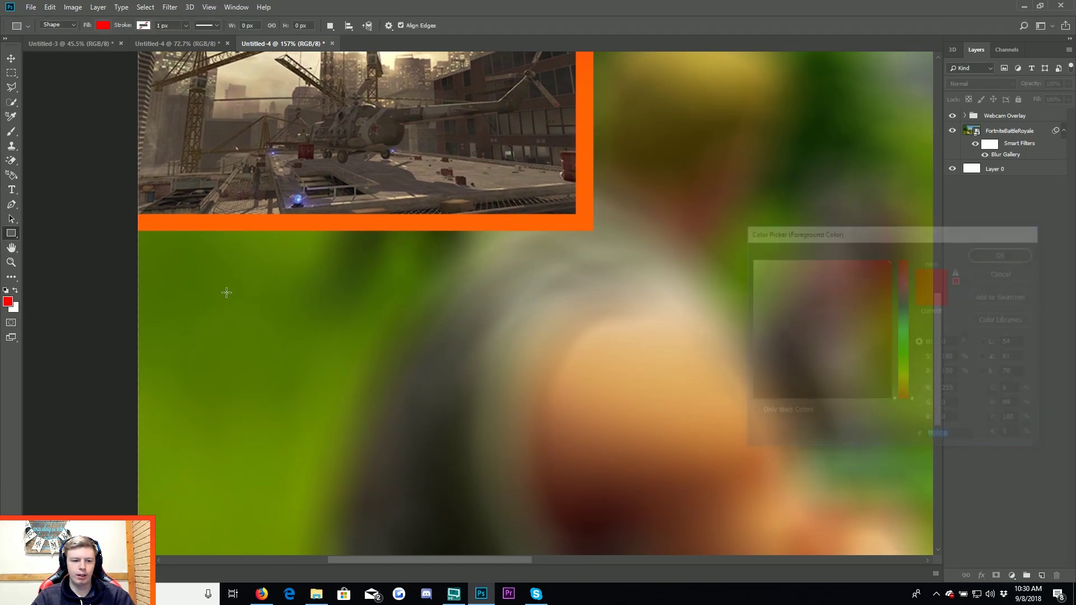
pyautogui.moveTo(137, 246); pyautogui.dragTo(594, 337)
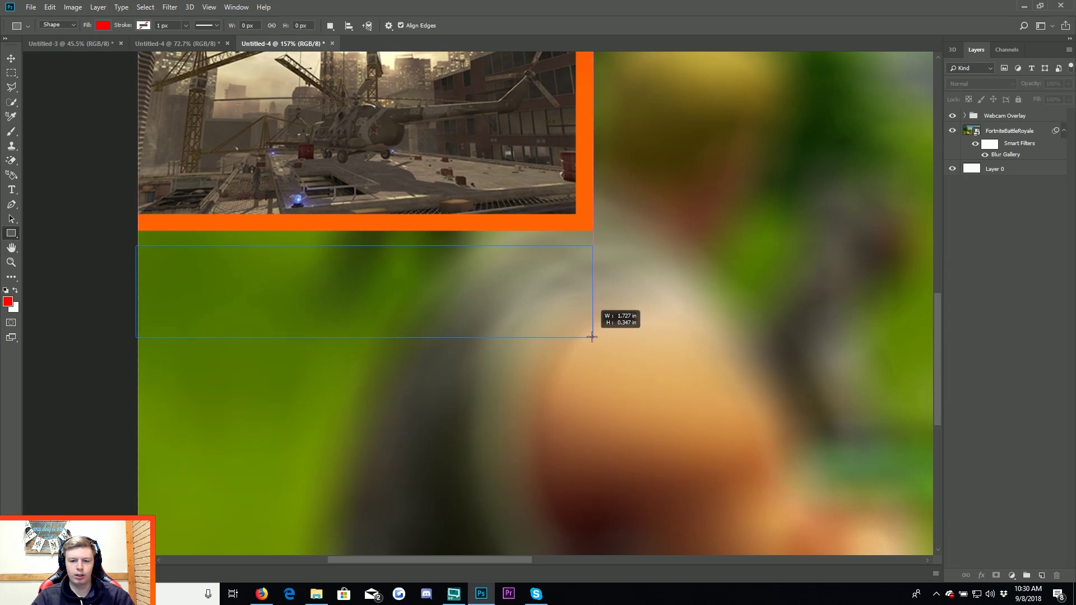
# Shorten the red bar, trim its right edge, and apply an orange Gradient Overlay.
pyautogui.press('v')
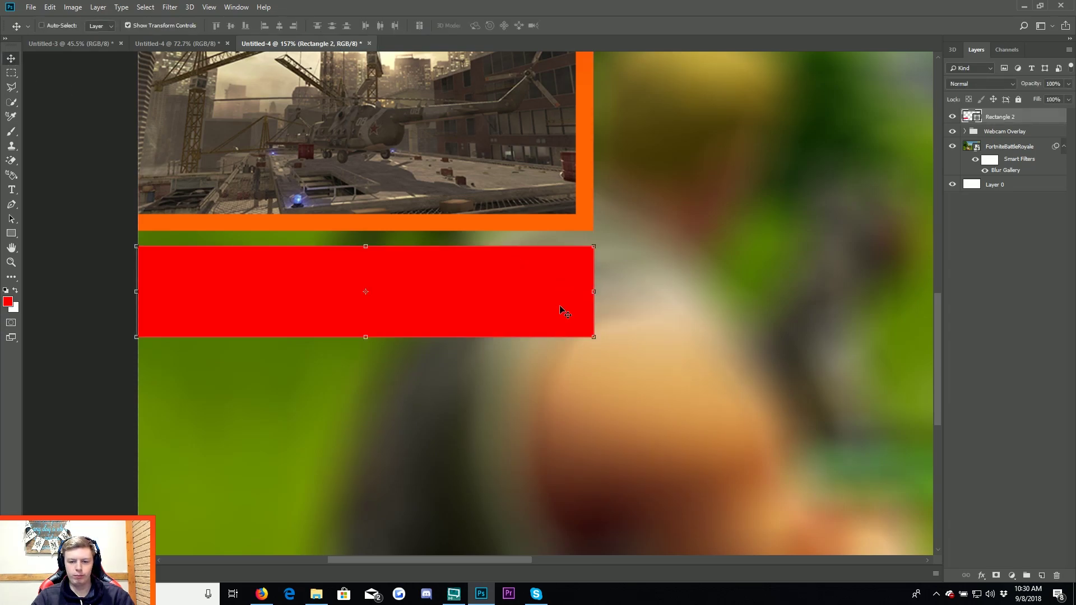
pyautogui.moveTo(382, 337); pyautogui.dragTo(385, 316)
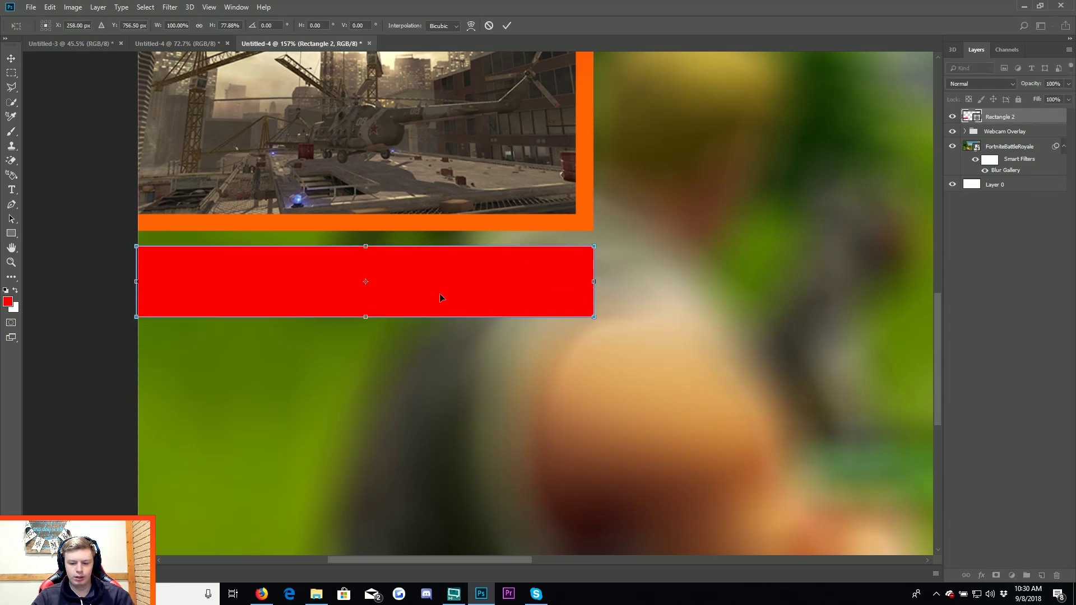
pyautogui.moveTo(591, 284); pyautogui.dragTo(591, 283)
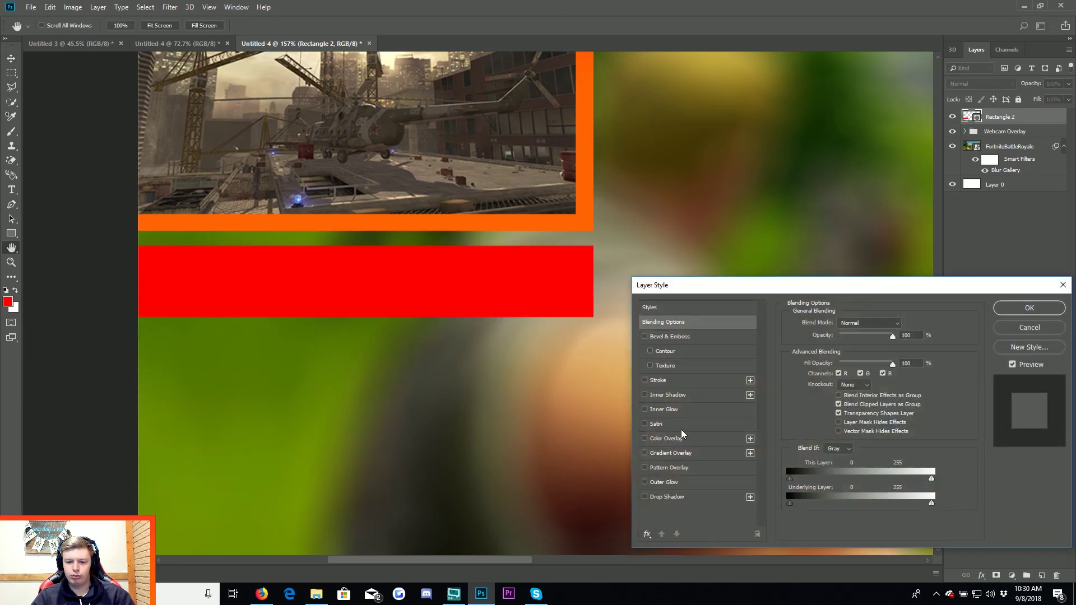
pyautogui.click(678, 456)
pyautogui.click(1031, 309)
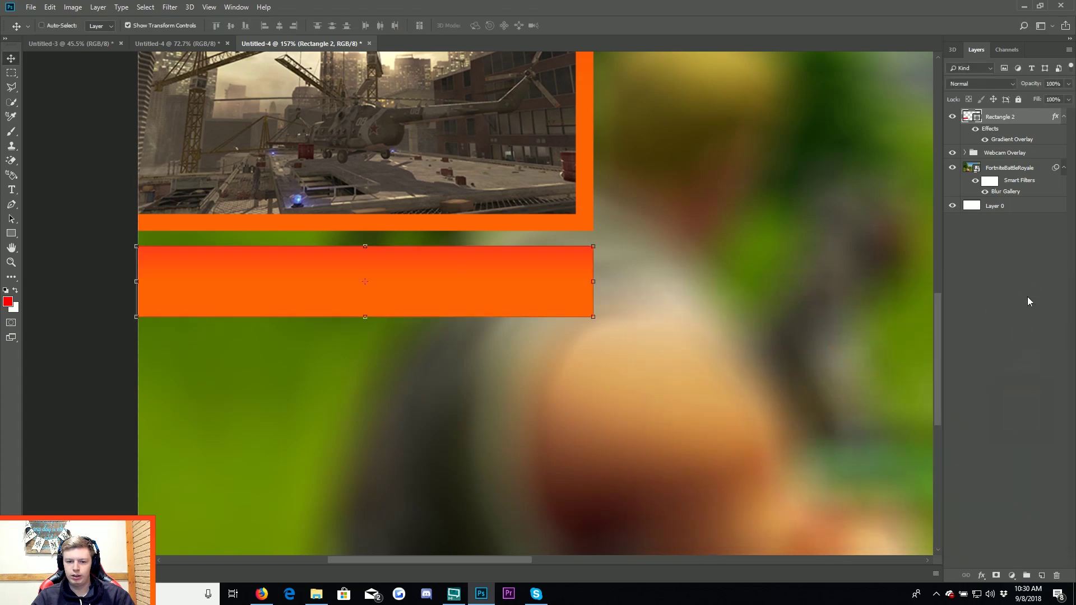
pyautogui.click(8, 302)
# Set the foreground to dark grey and draw a square on the orange bar.
pyautogui.moveTo(785, 303); pyautogui.dragTo(750, 401)
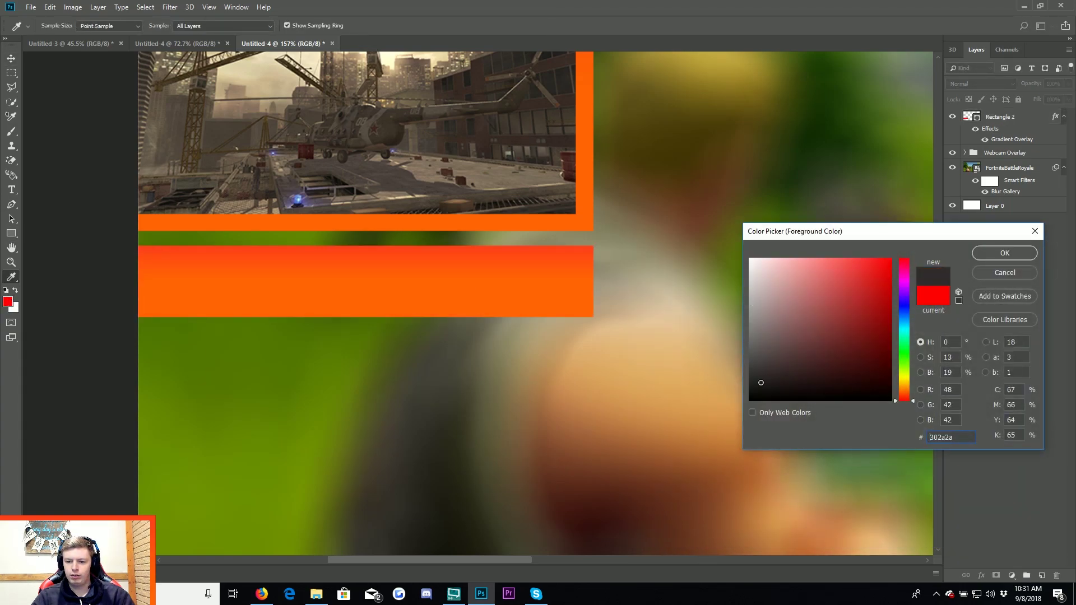
pyautogui.click(759, 365)
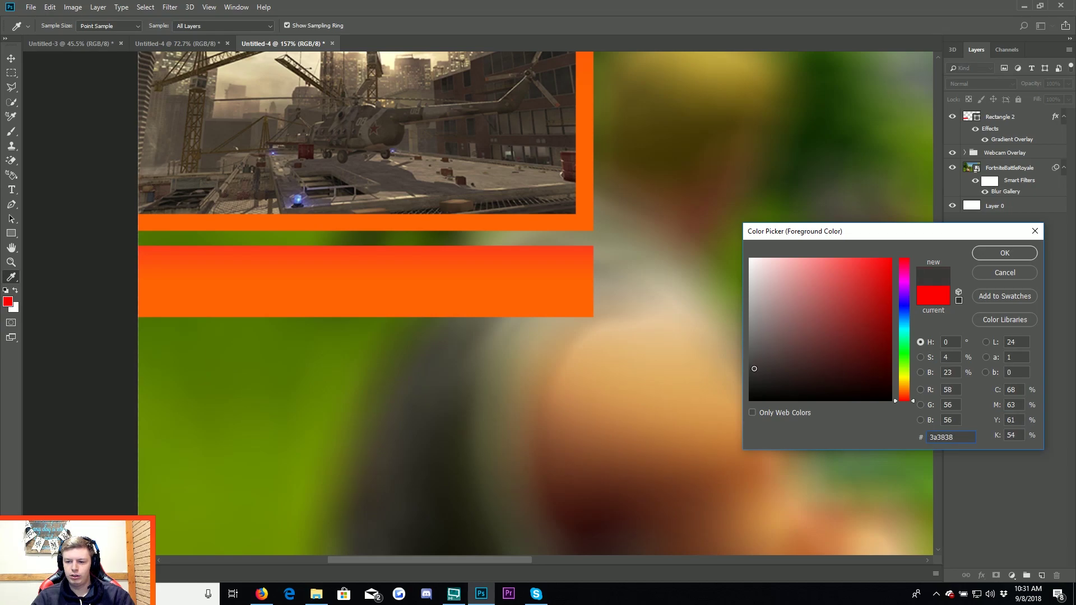
pyautogui.click(1006, 254)
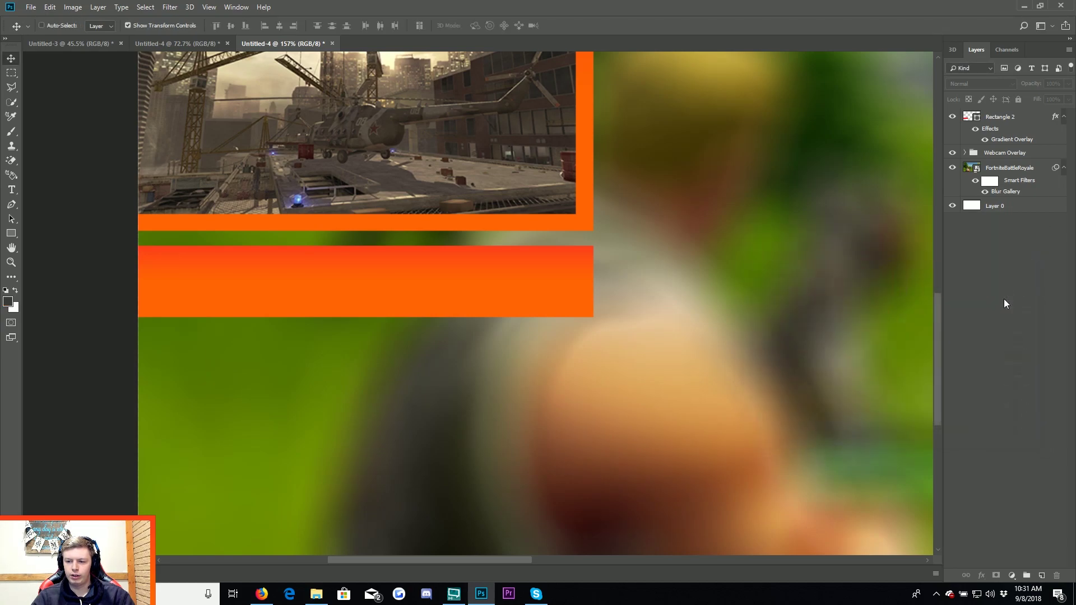
pyautogui.click(11, 233)
pyautogui.moveTo(219, 247); pyautogui.dragTo(288, 316)
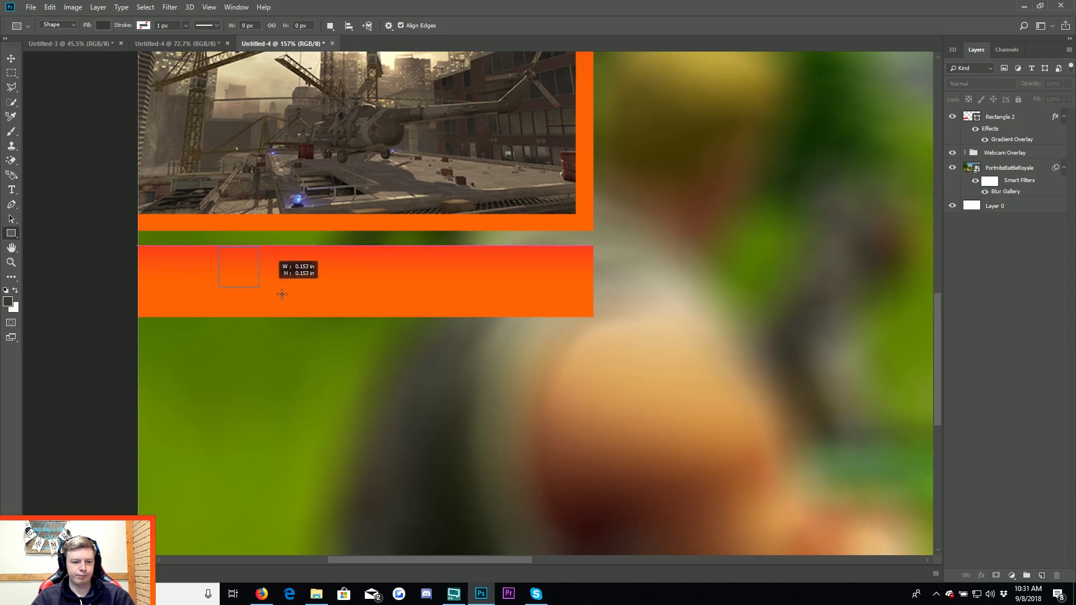
# Move the dark square to the bar's right end and stretch it to full bar height.
pyautogui.press('v')
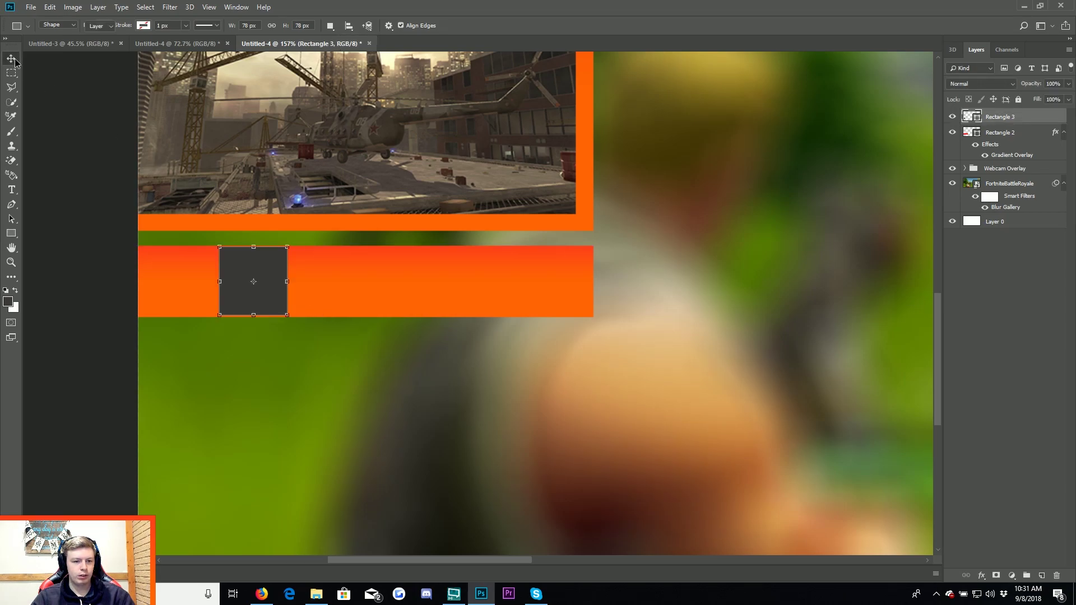
pyautogui.moveTo(449, 248); pyautogui.dragTo(753, 249)
pyautogui.hotkey('ctrl', 't')
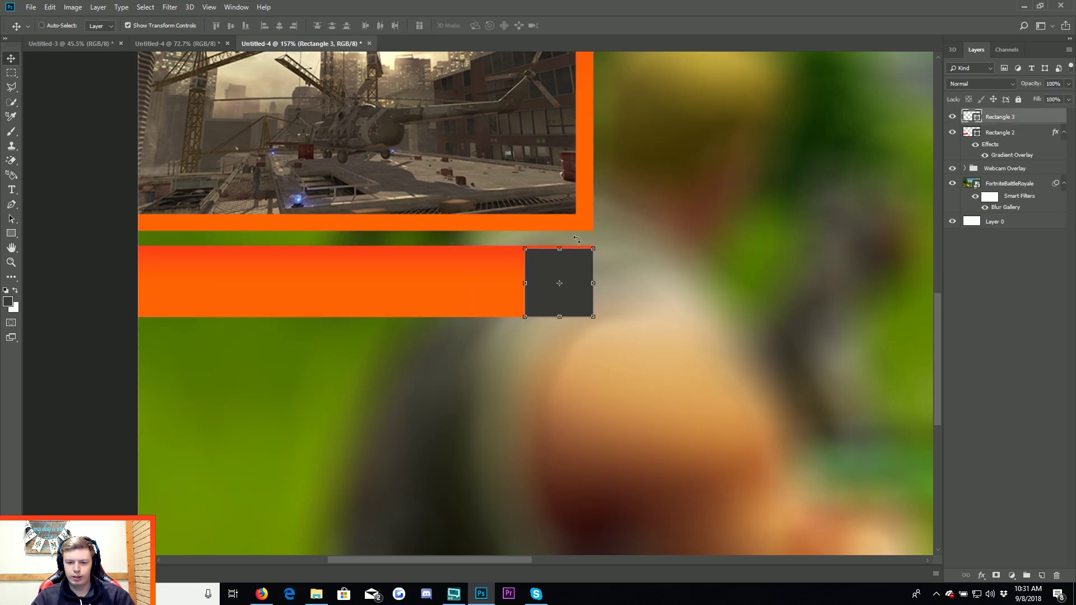
pyautogui.moveTo(560, 248); pyautogui.dragTo(564, 241)
pyautogui.press('Return')
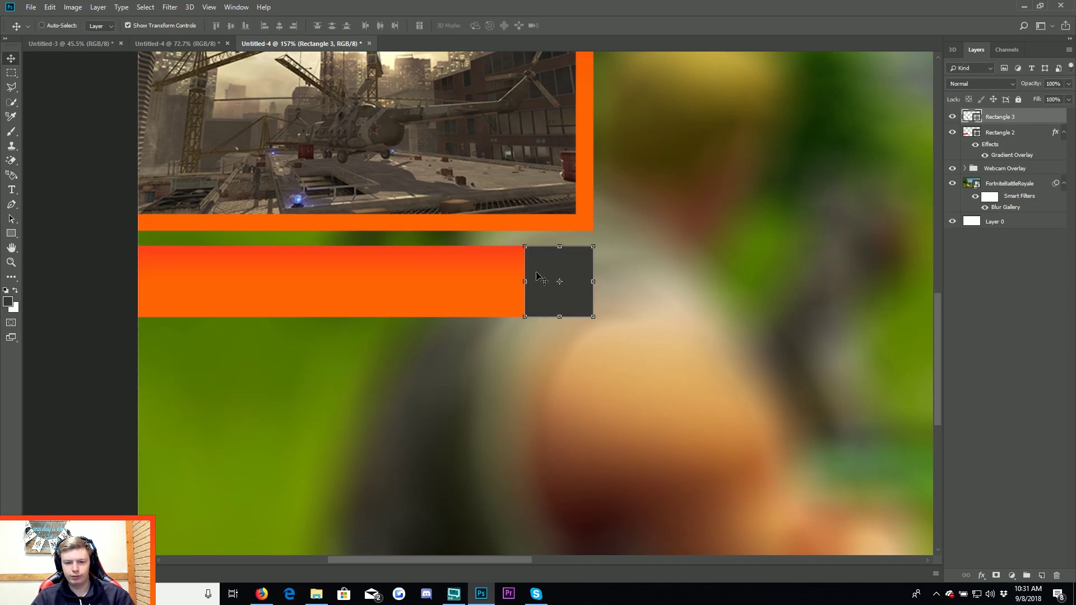
pyautogui.click(50, 7)
pyautogui.moveTo(68, 253)
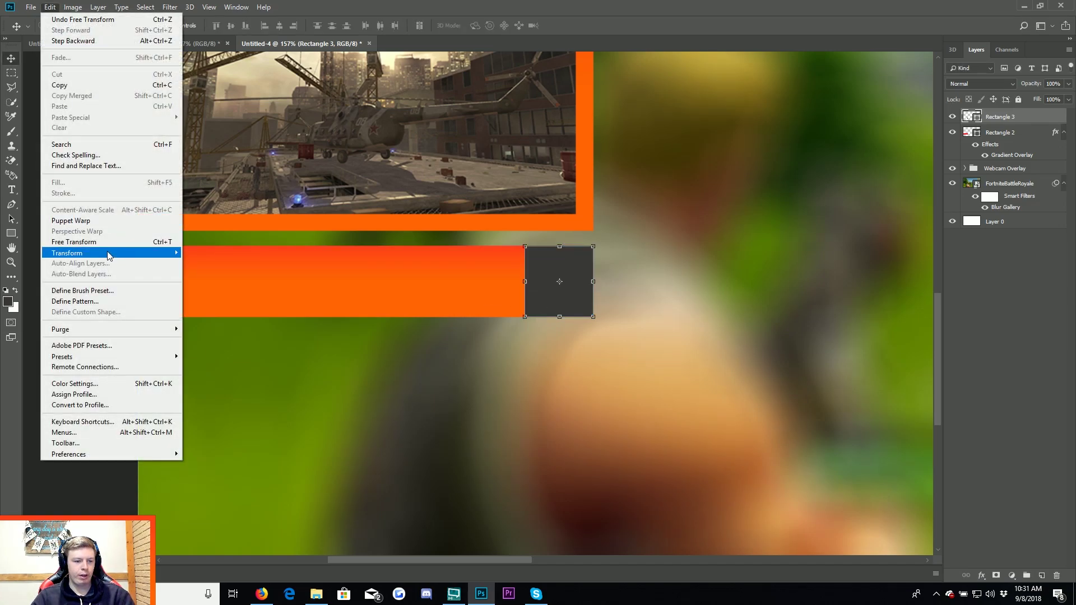
# Warp the dark square, curving its lower-left corner out to the bar's bottom edge.
pyautogui.click(262, 324)
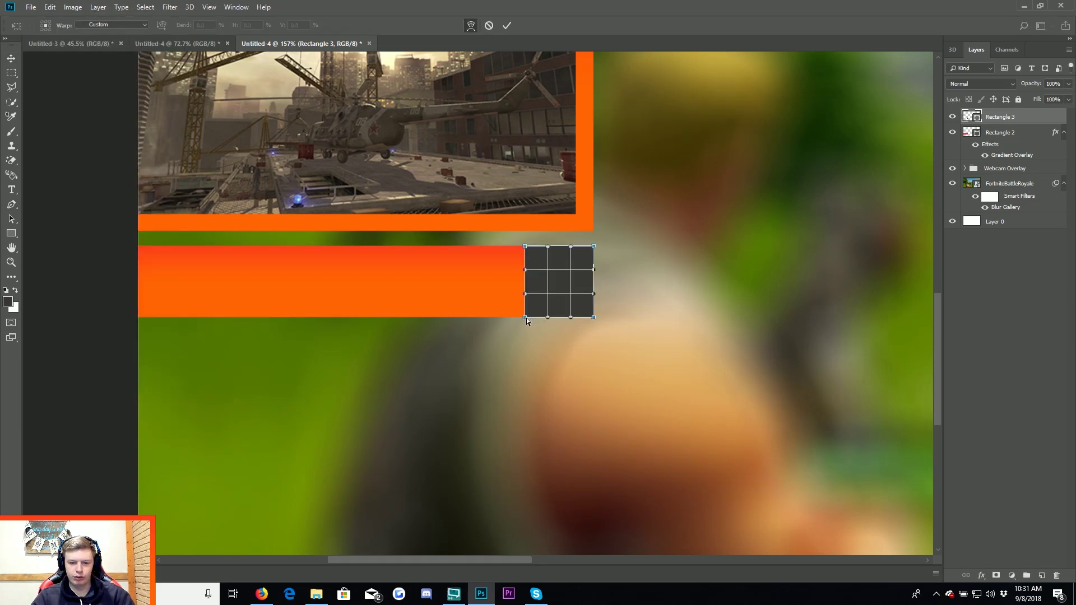
pyautogui.moveTo(526, 320); pyautogui.dragTo(476, 322)
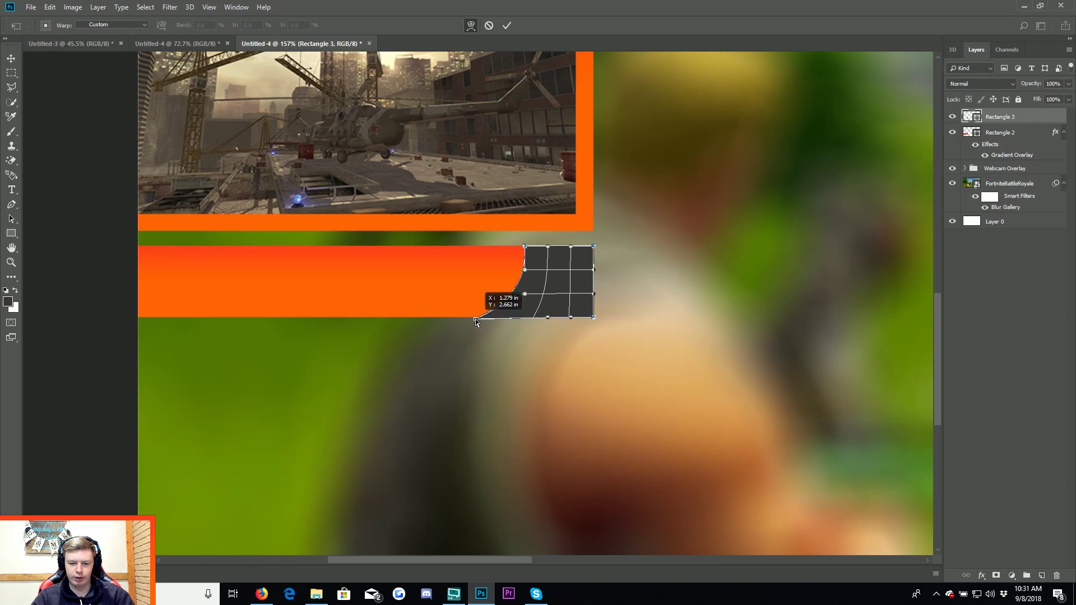
pyautogui.scroll(2, 476, 323)
pyautogui.scroll(3, 477, 324)
pyautogui.scroll(2, 448, 322)
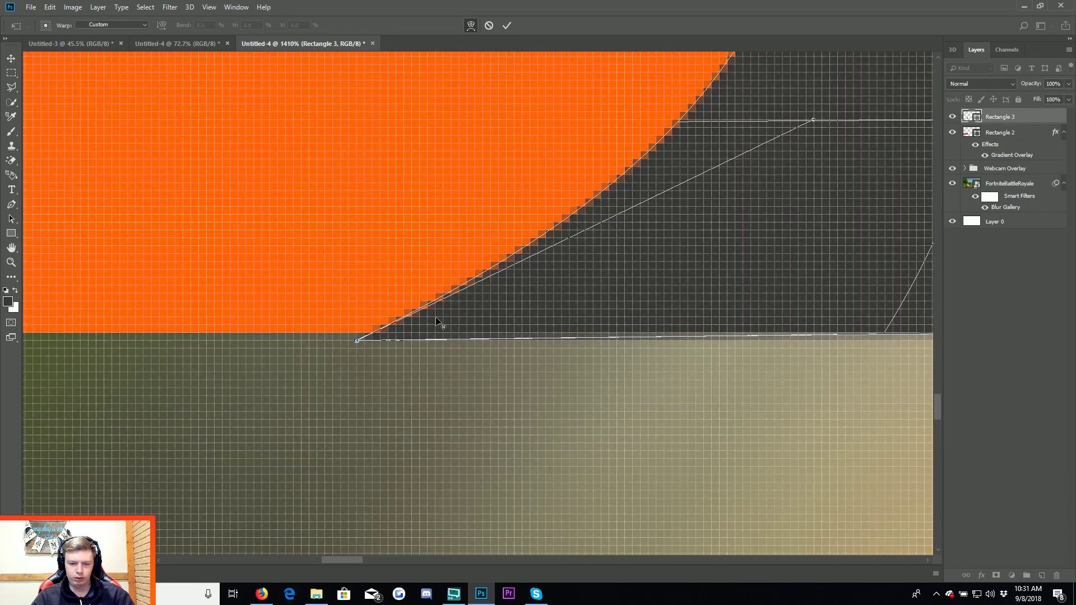
pyautogui.scroll(1, 322, 351)
pyautogui.scroll(1, 321, 352)
pyautogui.scroll(1, 322, 352)
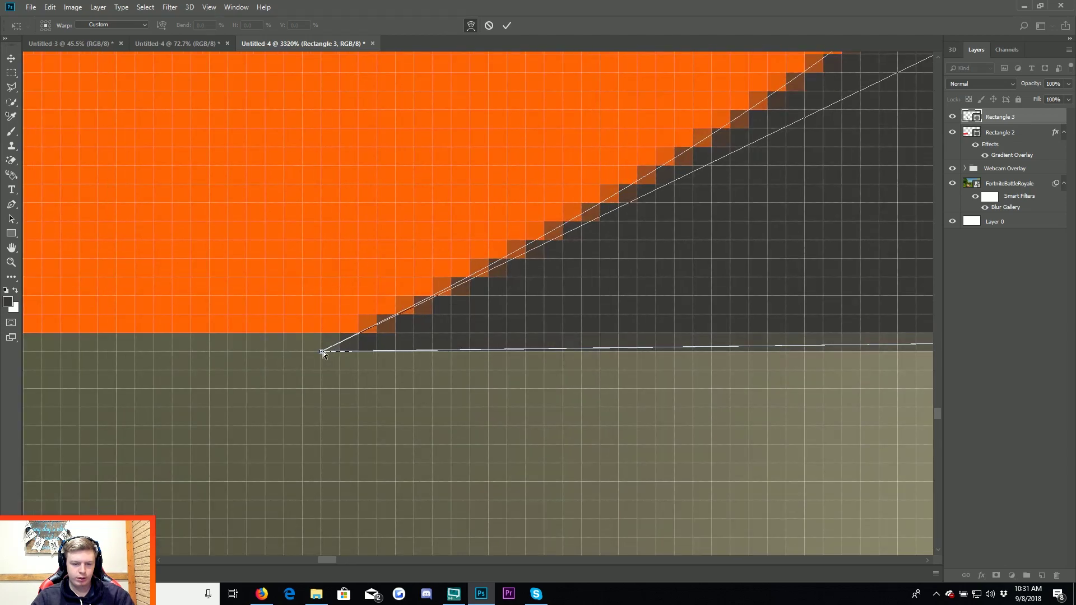
pyautogui.moveTo(323, 354); pyautogui.dragTo(314, 336)
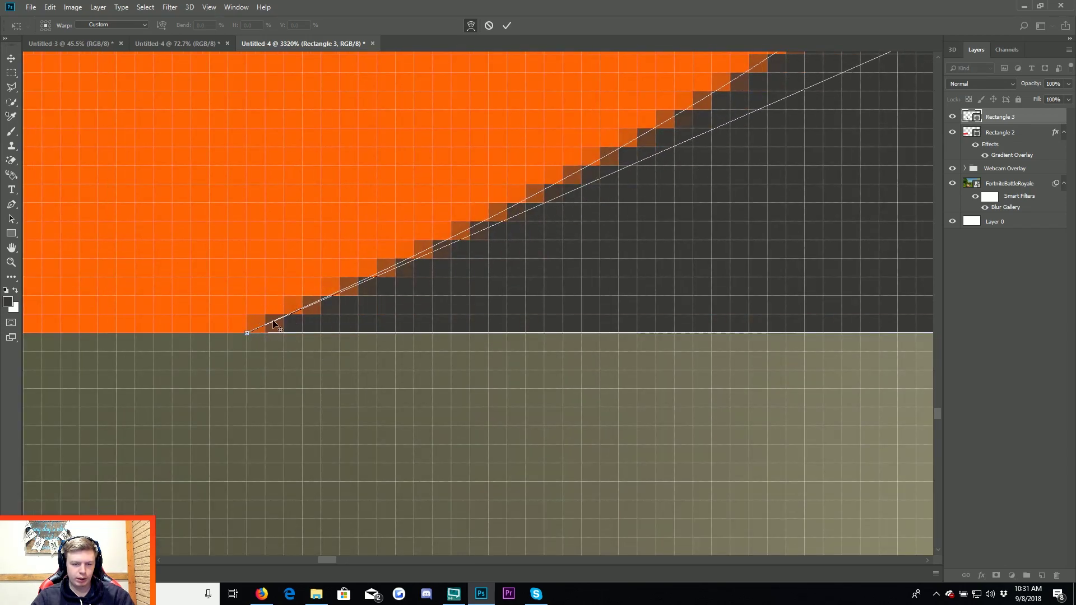
# Pull the warp corner further left, smooth the curved left edge, and commit the warp.
pyautogui.scroll(-4, 253, 336)
pyautogui.scroll(-4, 557, 243)
pyautogui.scroll(-2, 621, 219)
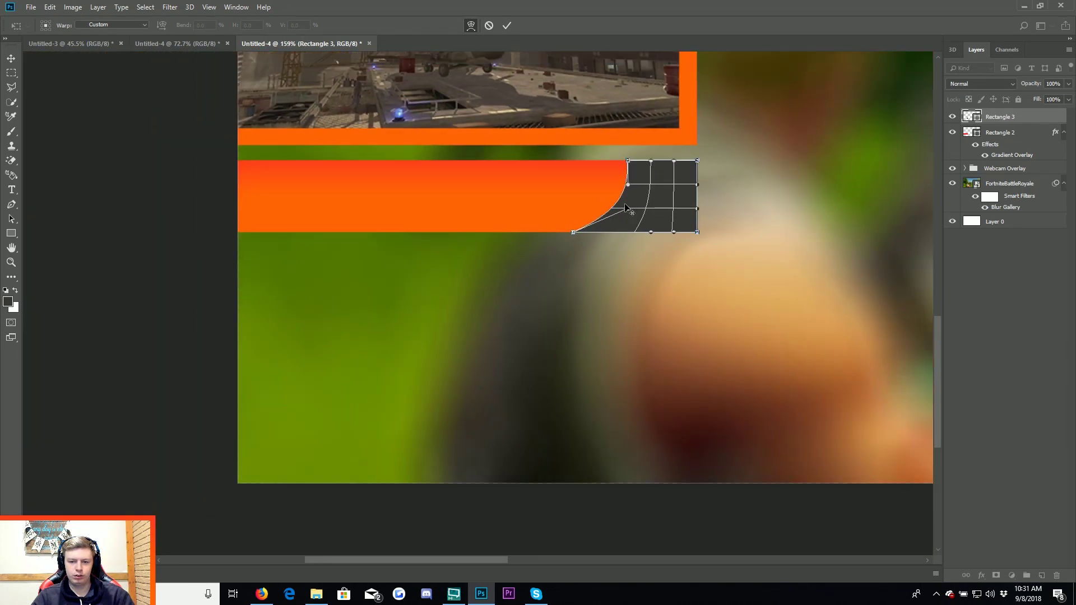
pyautogui.scroll(2, 619, 220)
pyautogui.scroll(2, 555, 241)
pyautogui.scroll(1, 501, 277)
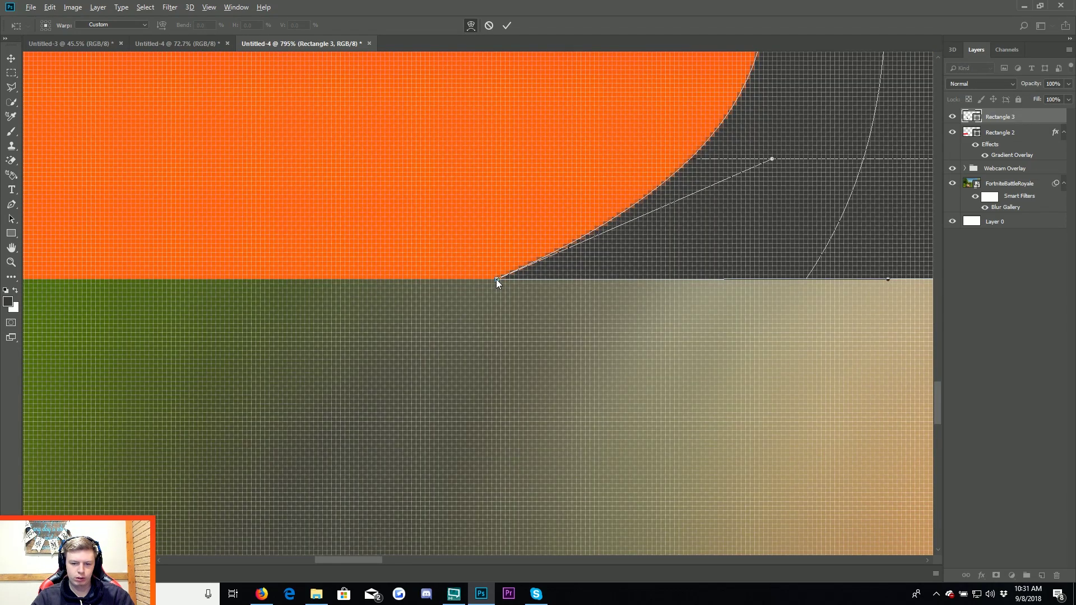
pyautogui.scroll(1, 499, 281)
pyautogui.scroll(1, 488, 282)
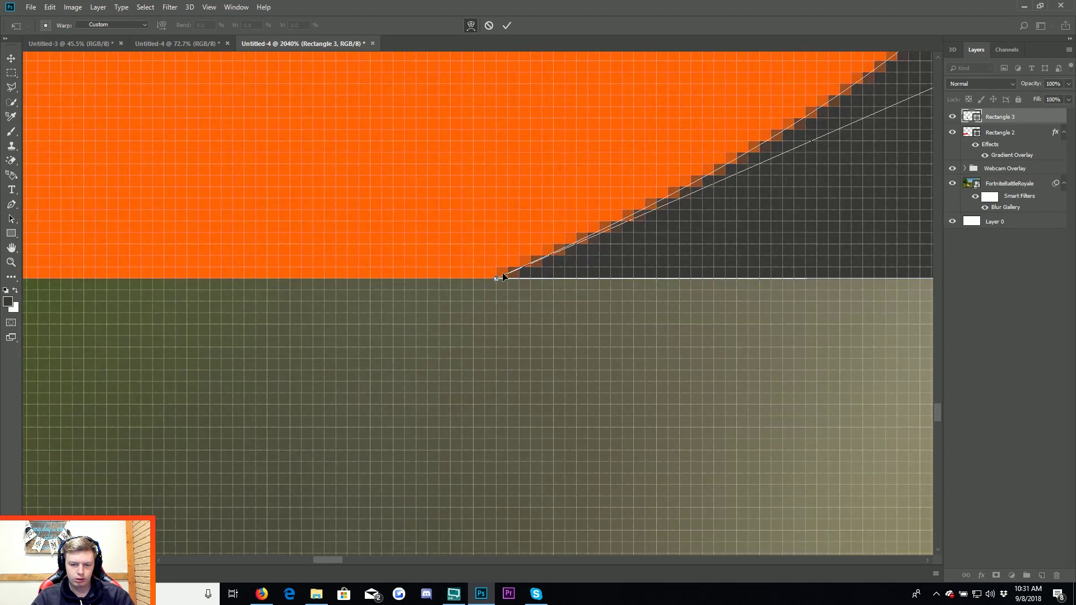
pyautogui.moveTo(499, 278); pyautogui.dragTo(187, 279)
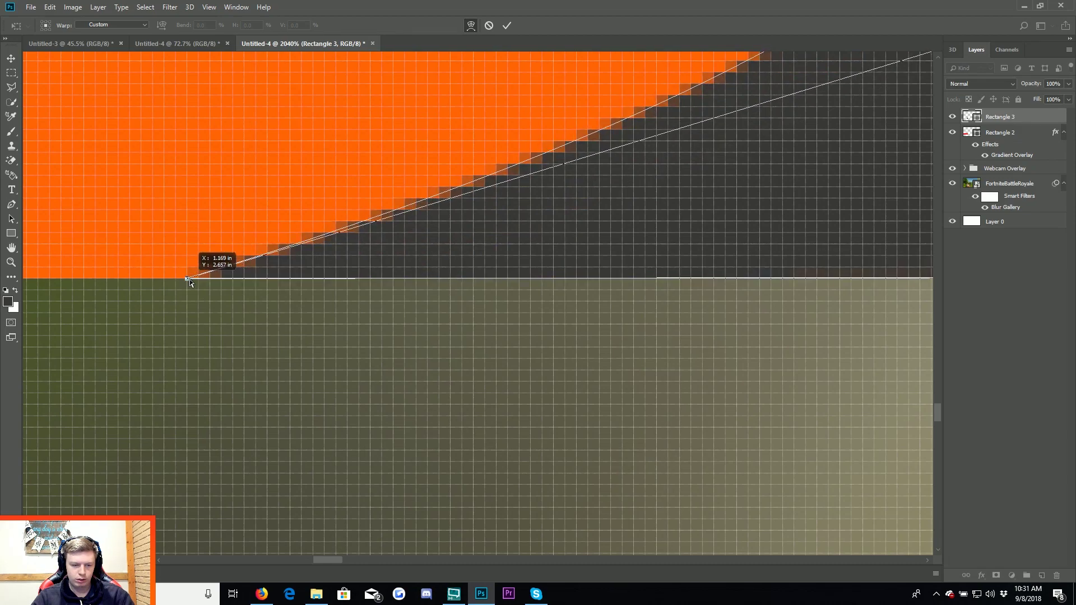
pyautogui.scroll(-4, 506, 268)
pyautogui.scroll(-2, 606, 240)
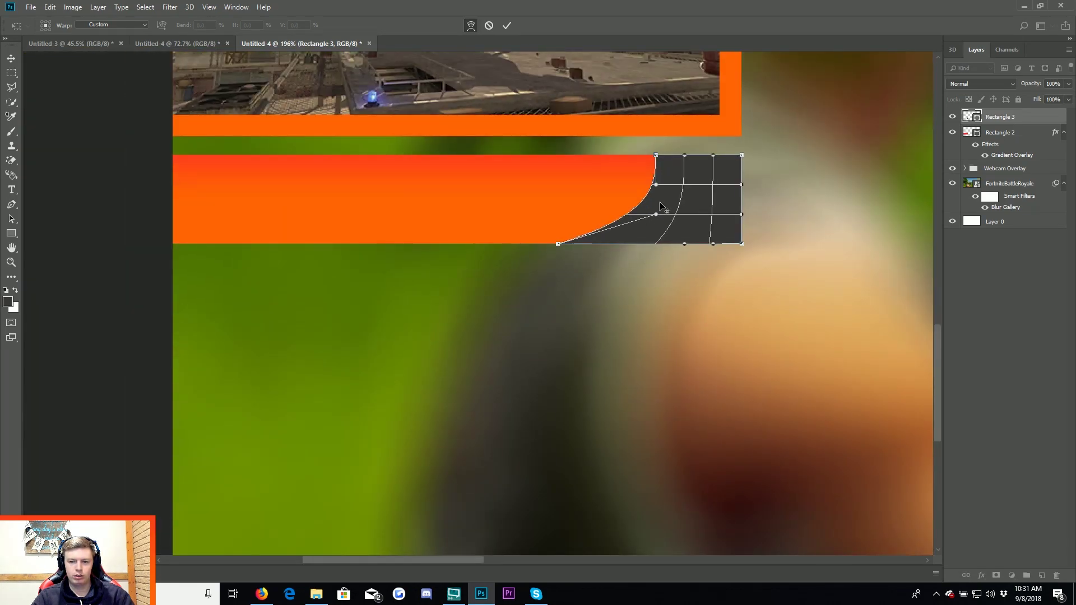
pyautogui.hotkey('alt', 'space')
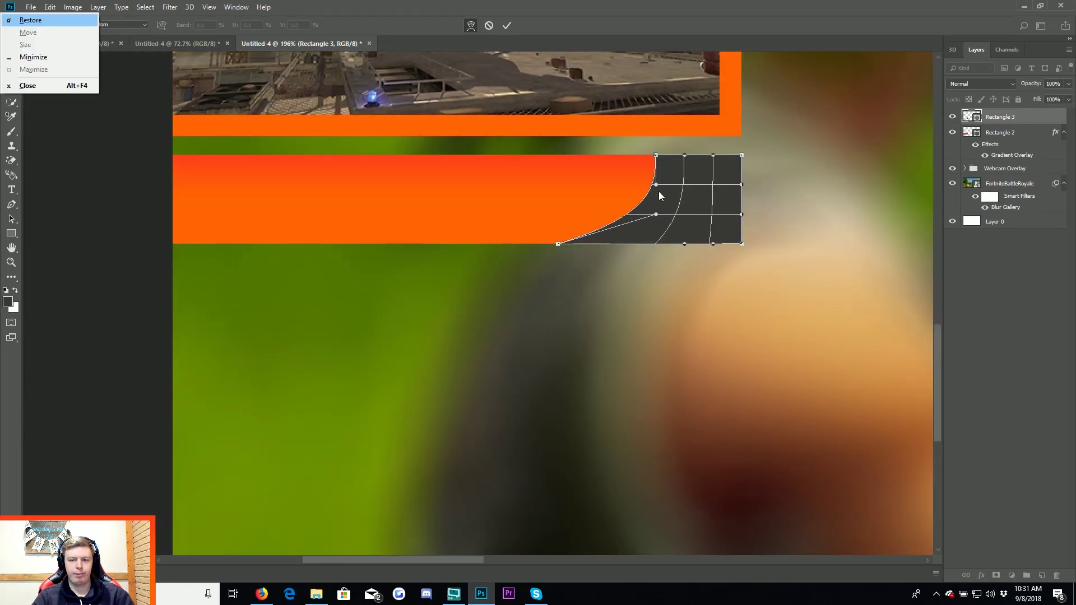
pyautogui.press('Escape')
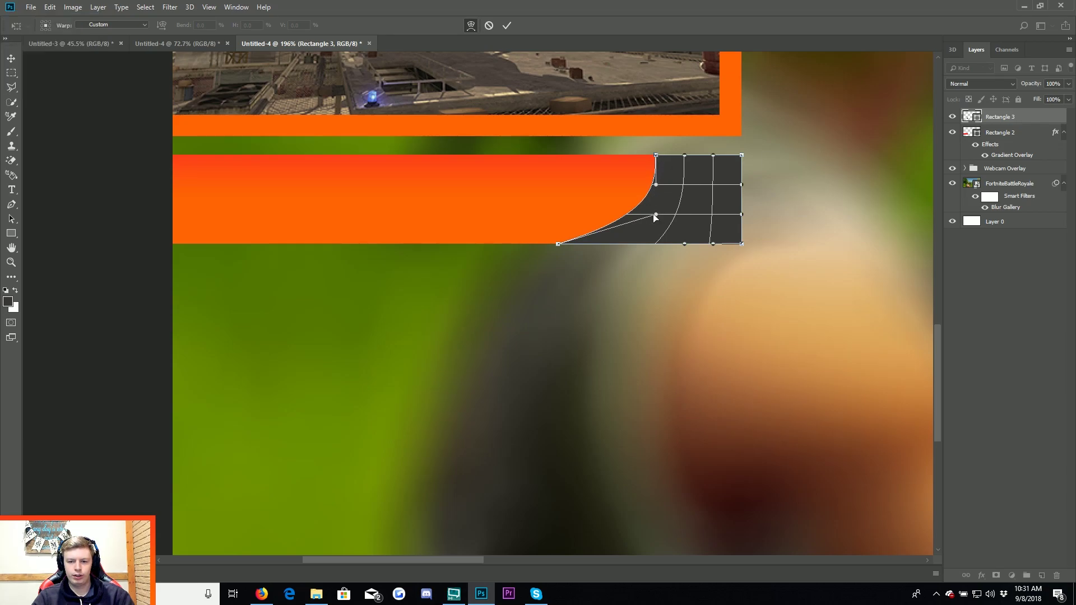
pyautogui.moveTo(656, 217); pyautogui.dragTo(670, 220)
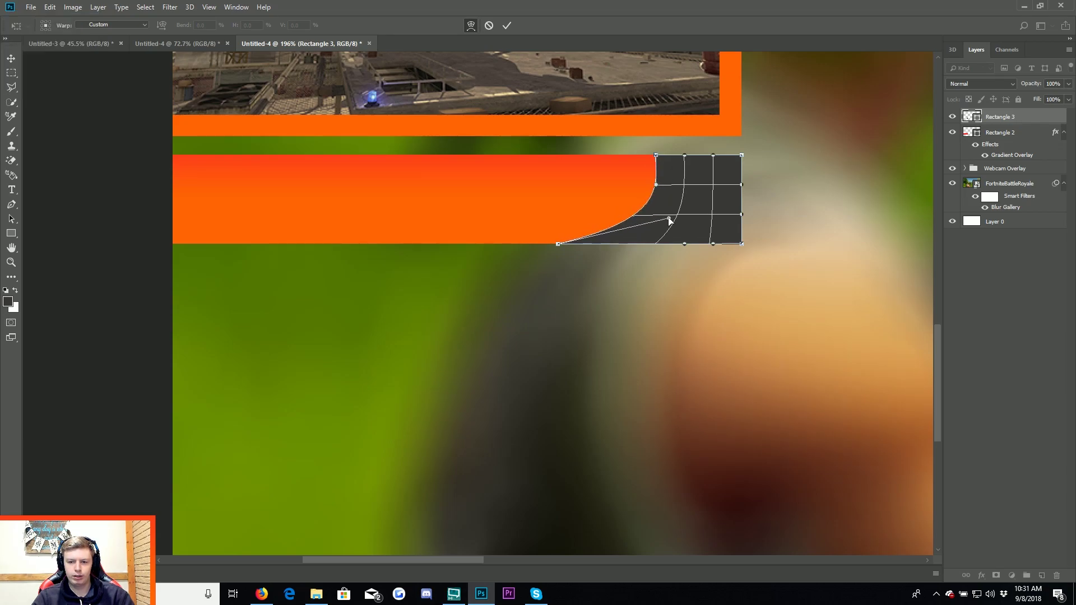
pyautogui.press('Return')
# Add the orange bar, Rectangle 2, to the layer selection alongside Rectangle 3.
pyautogui.scroll(-3, 560, 196)
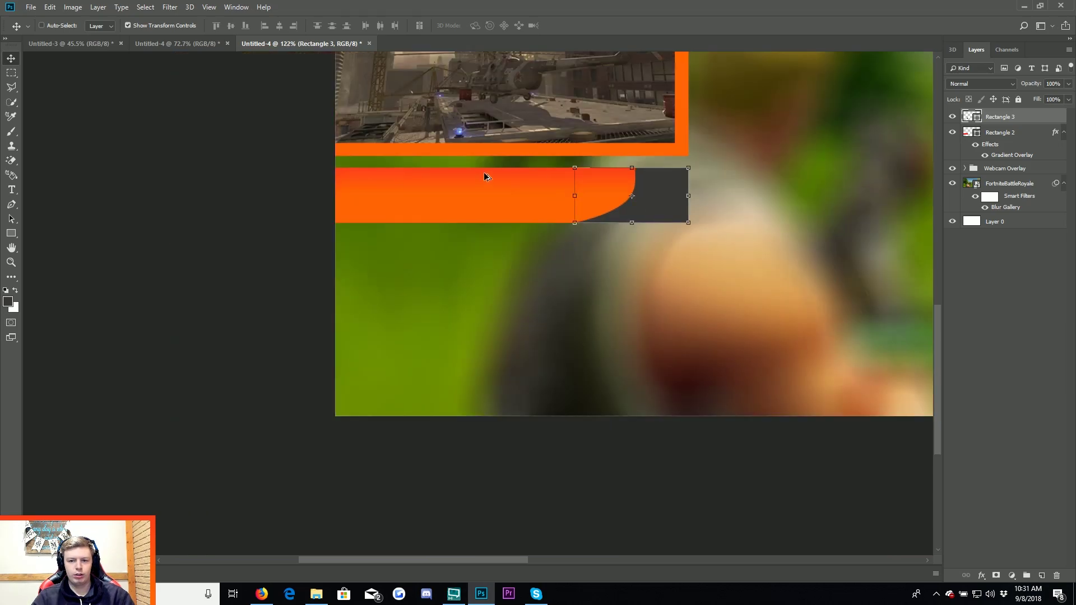
pyautogui.scroll(-3, 596, 240)
pyautogui.scroll(2, 433, 279)
pyautogui.scroll(-2, 259, 229)
pyautogui.scroll(2, 231, 346)
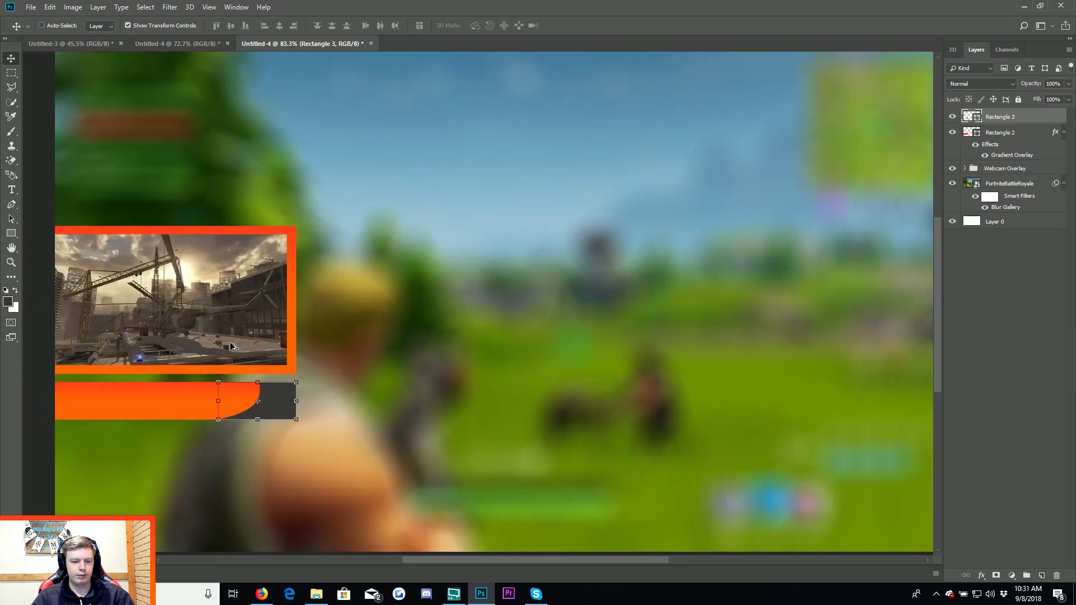
pyautogui.keyDown('shift'); pyautogui.click(1014, 133); pyautogui.keyUp('shift')
pyautogui.scroll(-3, 79, 435)
pyautogui.scroll(1, 168, 435)
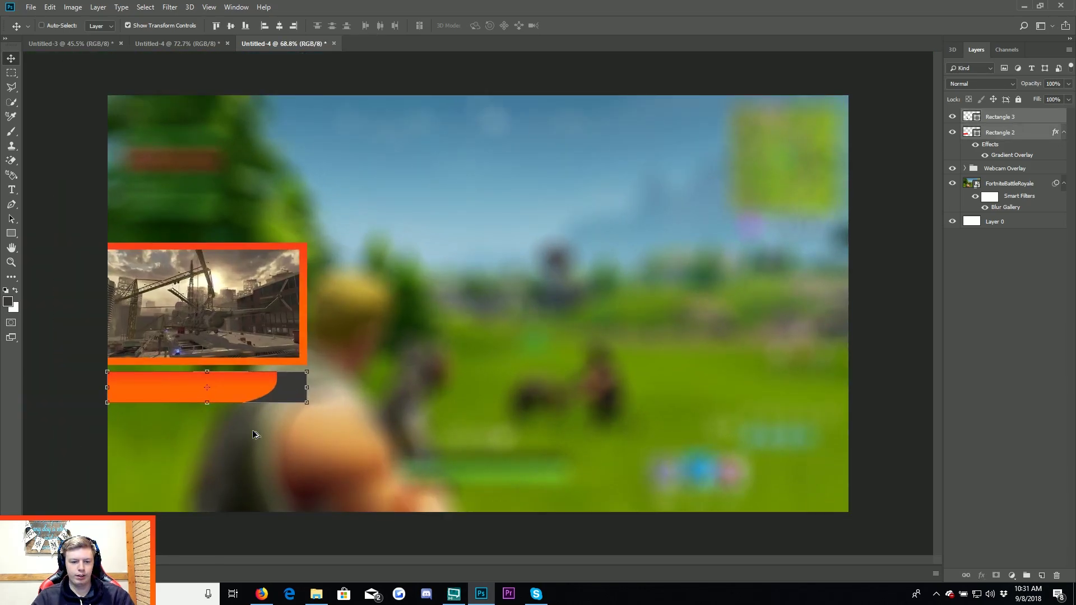
pyautogui.scroll(1, 257, 435)
pyautogui.scroll(2, 85, 416)
pyautogui.scroll(2, 163, 442)
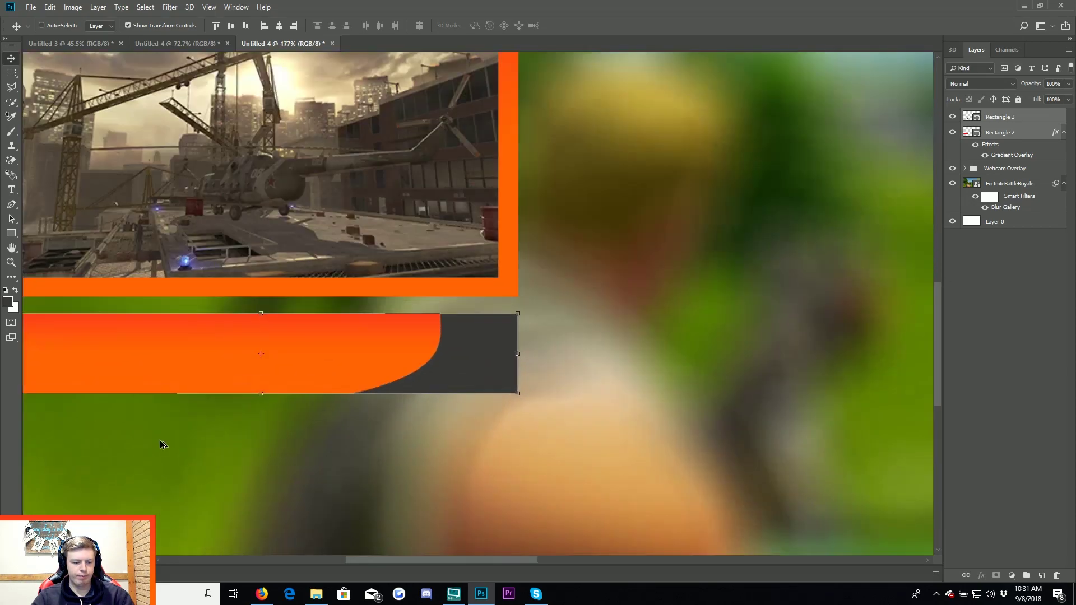
pyautogui.scroll(1, 230, 417)
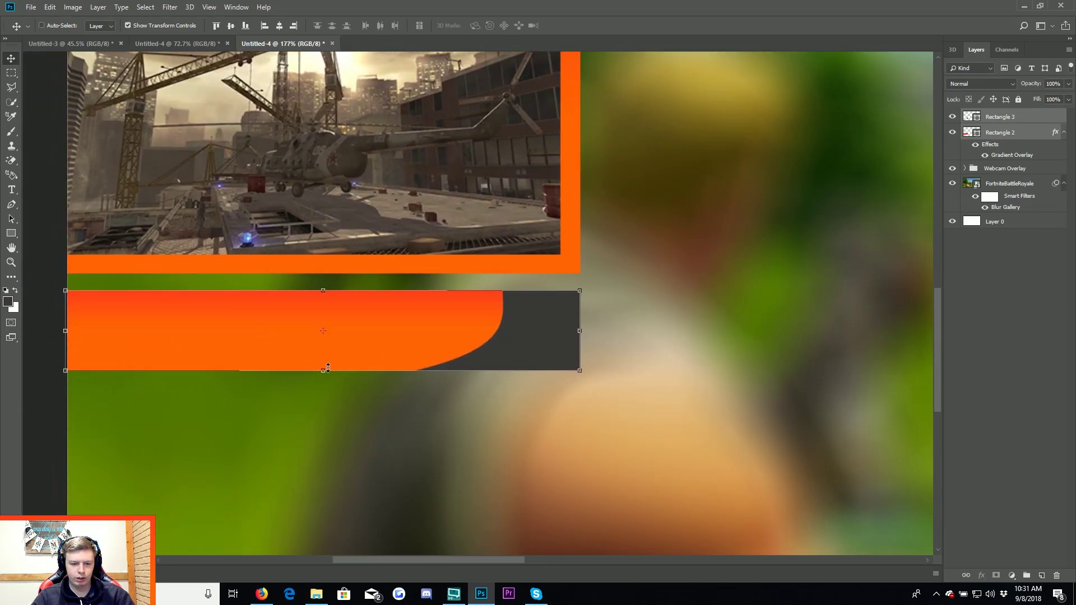
# Shrink the orange bar to about 88% height and Alt-drag a duplicate directly below it.
pyautogui.moveTo(328, 368); pyautogui.dragTo(321, 355)
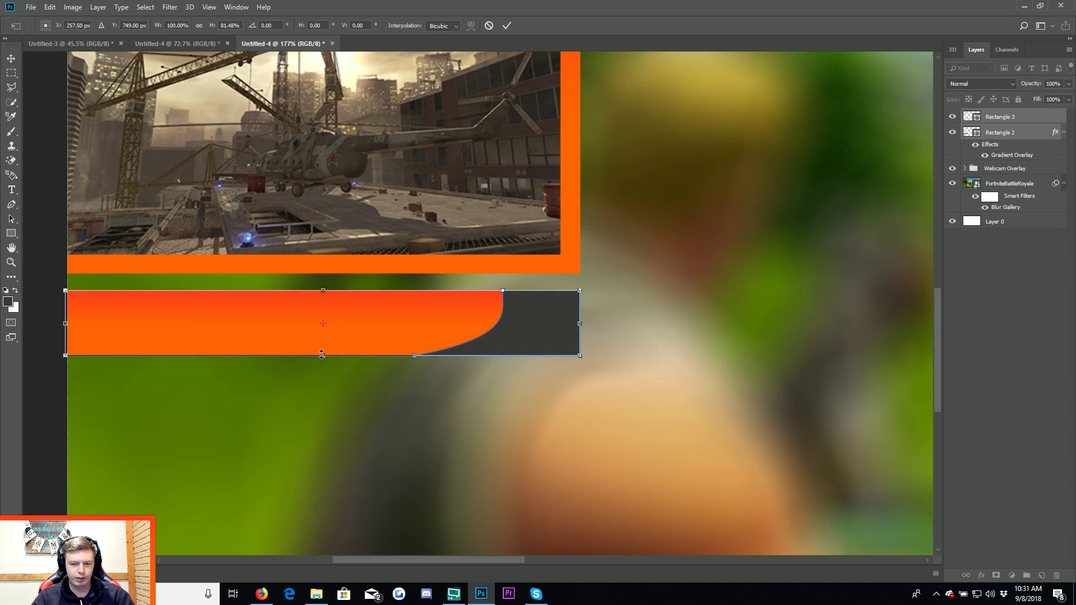
pyautogui.press('Escape')
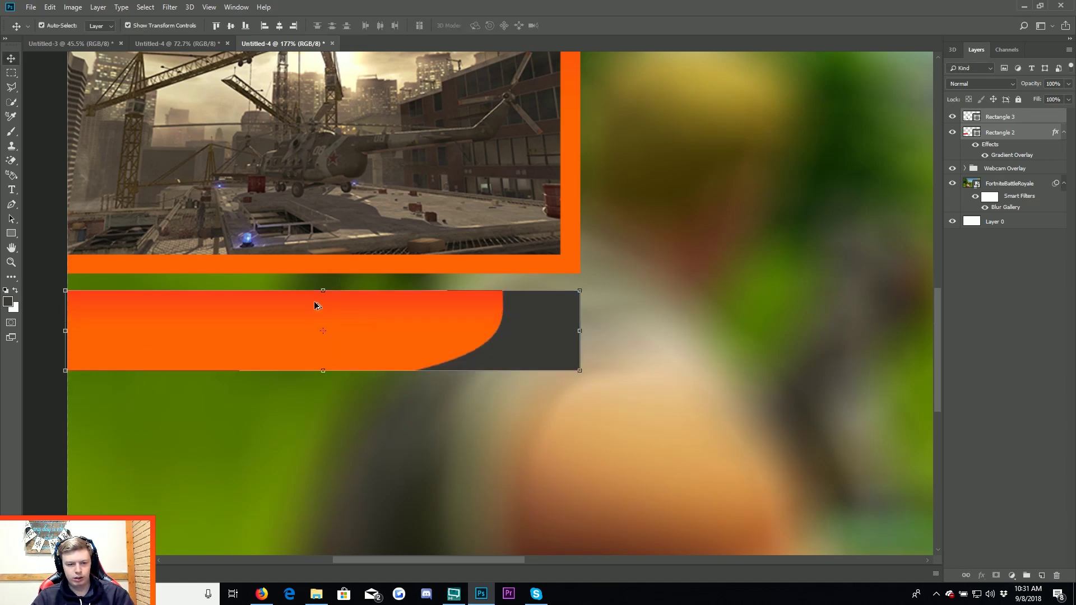
pyautogui.hotkey('alt', 'z')
pyautogui.click(1062, 19)
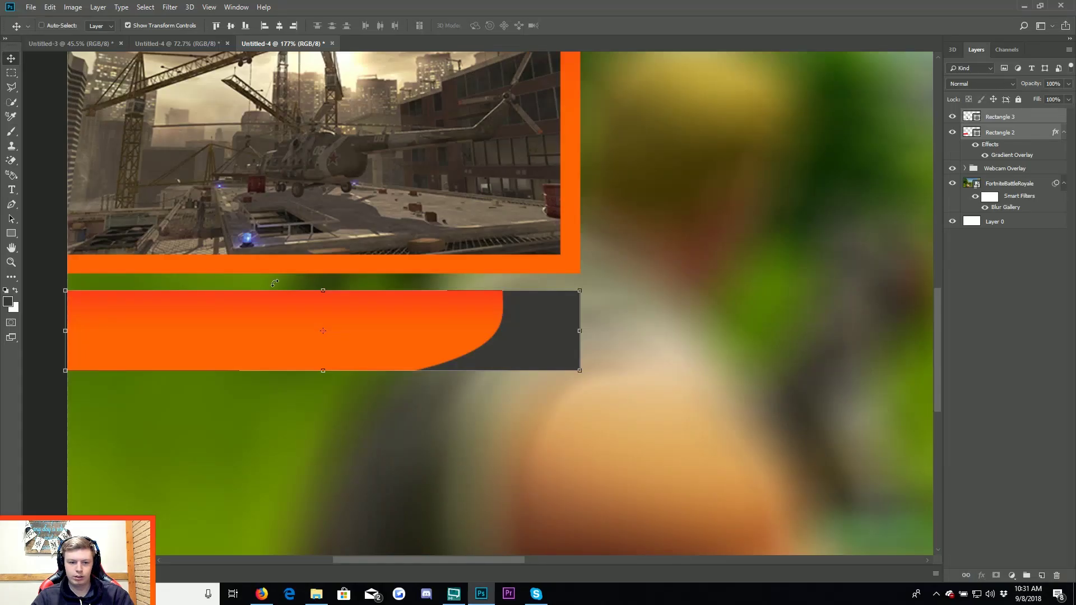
pyautogui.moveTo(327, 284); pyautogui.dragTo(328, 301)
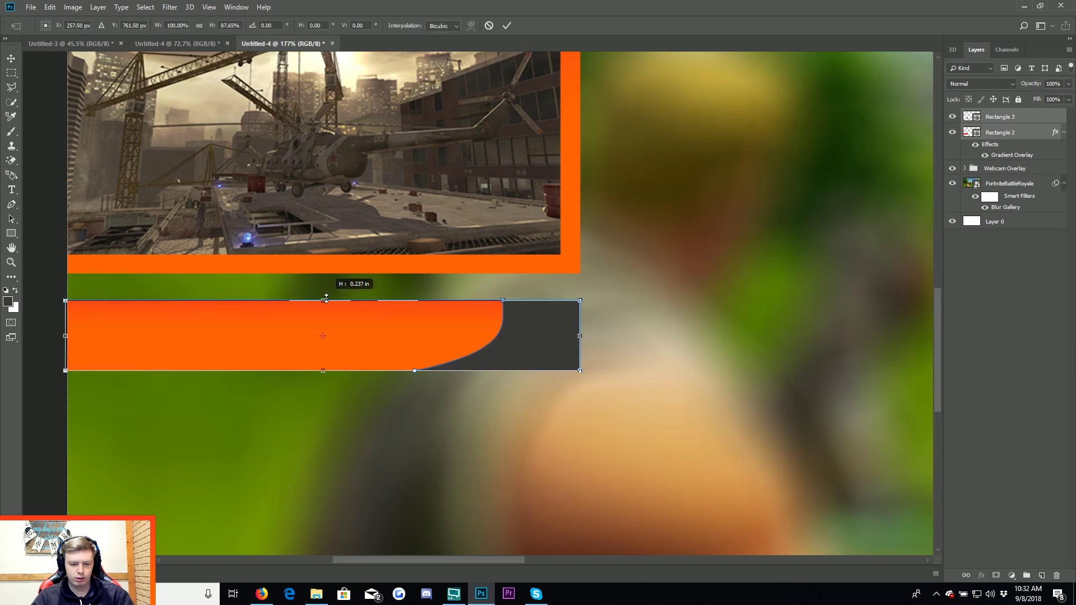
pyautogui.moveTo(473, 331); pyautogui.dragTo(473, 318)
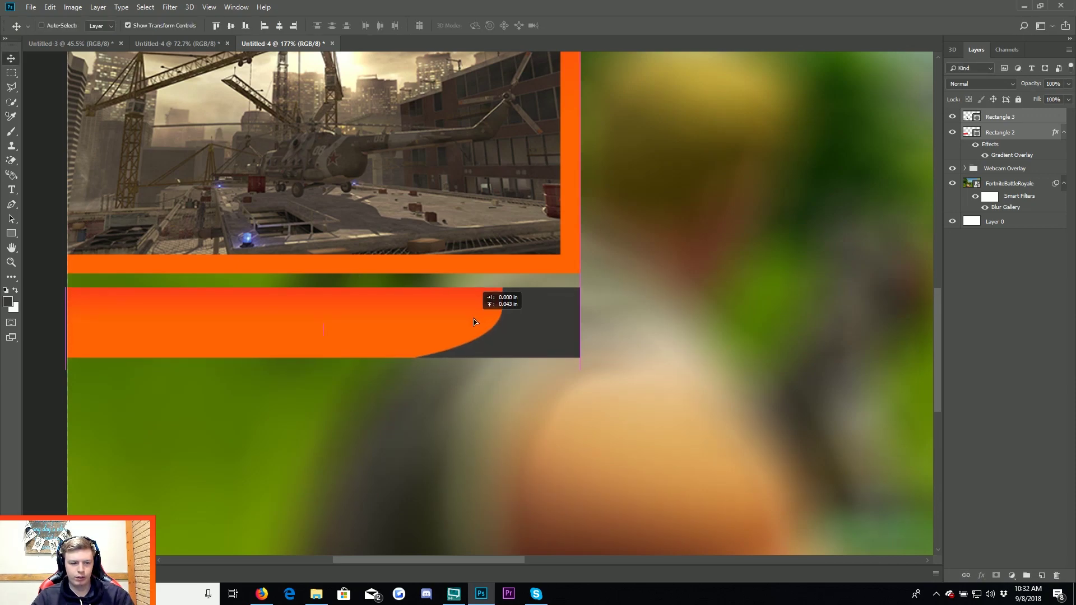
pyautogui.press('Return')
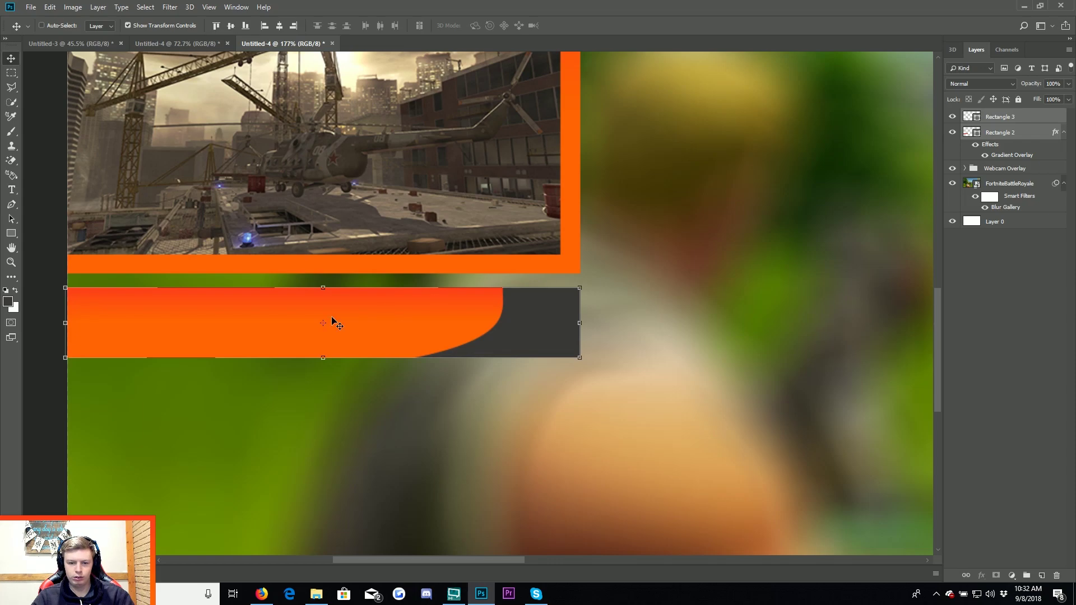
pyautogui.keyDown('alt'); pyautogui.moveTo(475, 317); pyautogui.dragTo(476, 404); pyautogui.keyUp('alt')
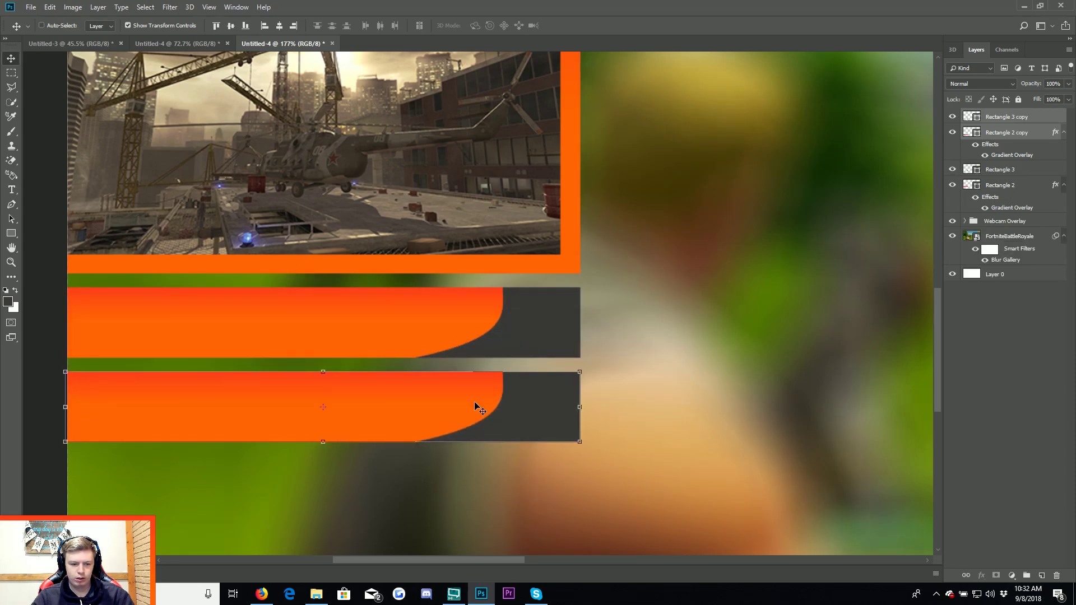
# Nudge the lowest bar to even the gaps between all three bars, then fit on screen.
pyautogui.scroll(-3, 505, 392)
pyautogui.scroll(1, 505, 392)
pyautogui.scroll(1, 366, 392)
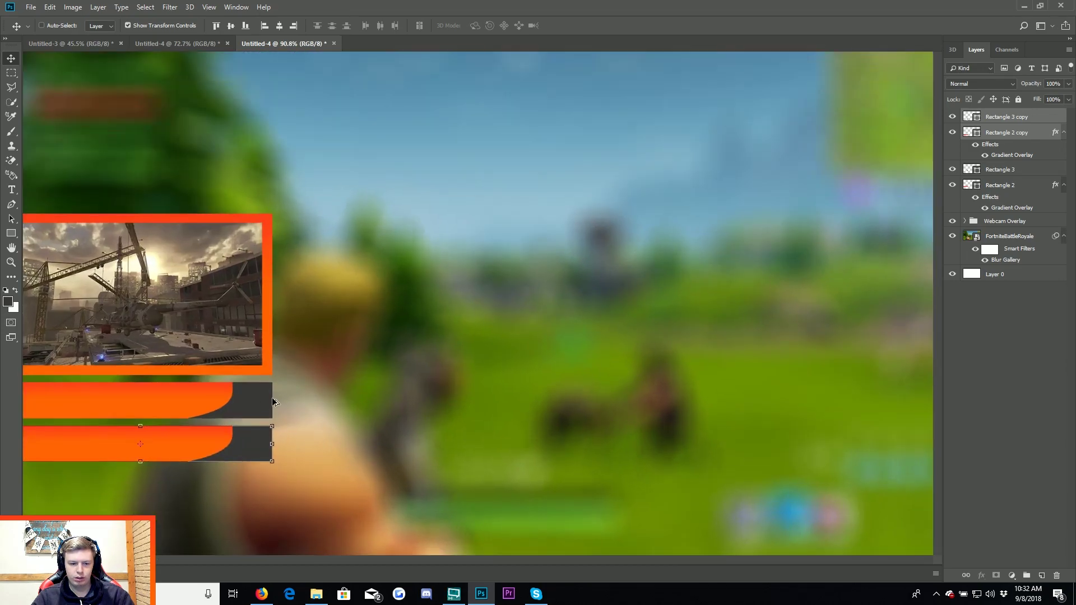
pyautogui.moveTo(196, 467); pyautogui.dragTo(360, 467)
pyautogui.scroll(2, 363, 437)
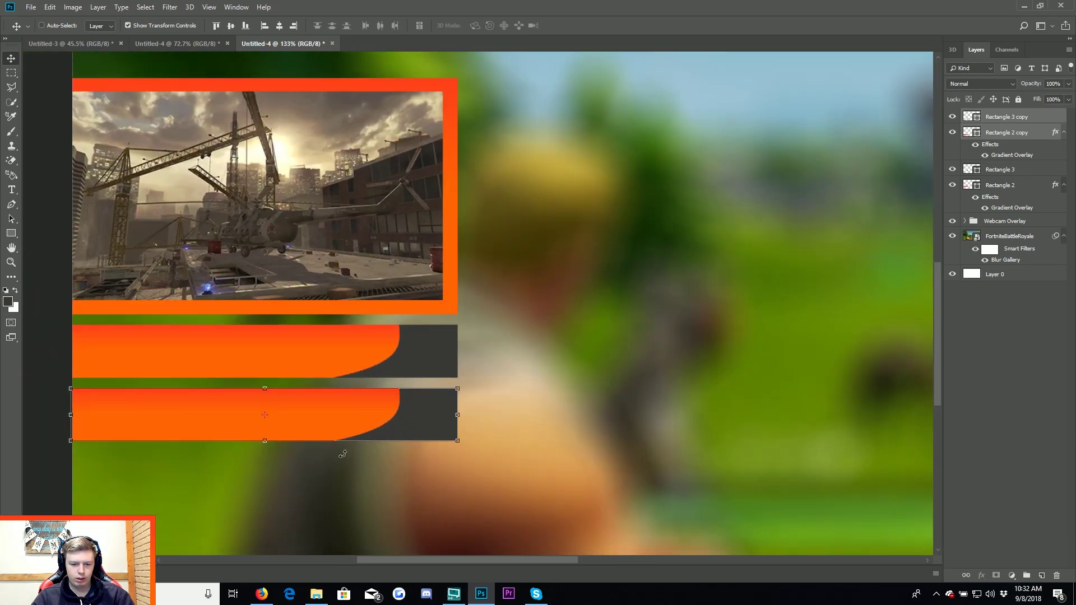
pyautogui.moveTo(361, 417); pyautogui.dragTo(365, 477)
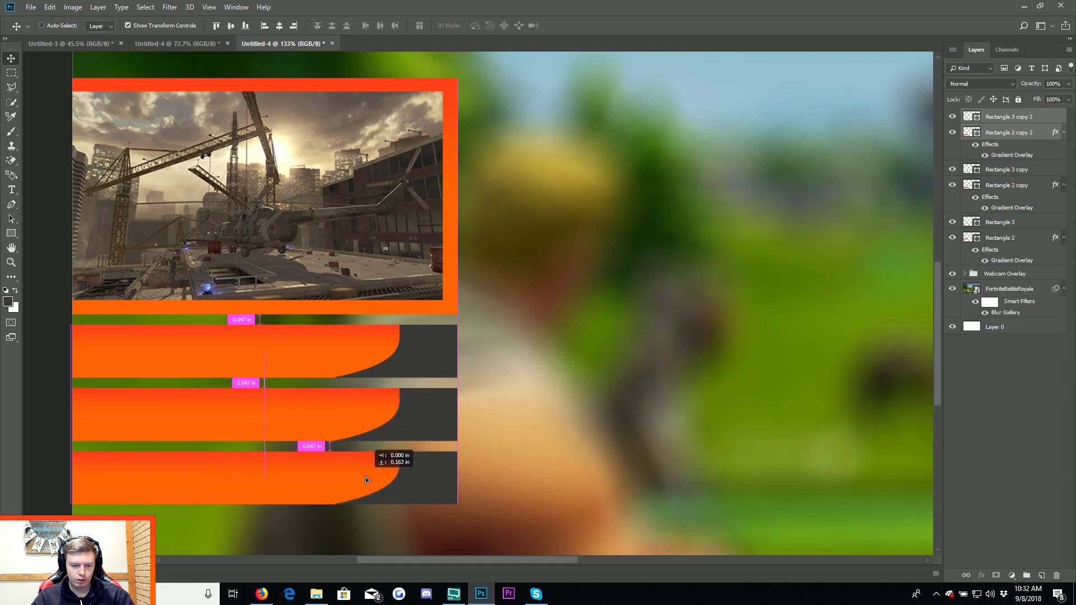
pyautogui.click(1031, 415)
pyautogui.hotkey('ctrl', '0')
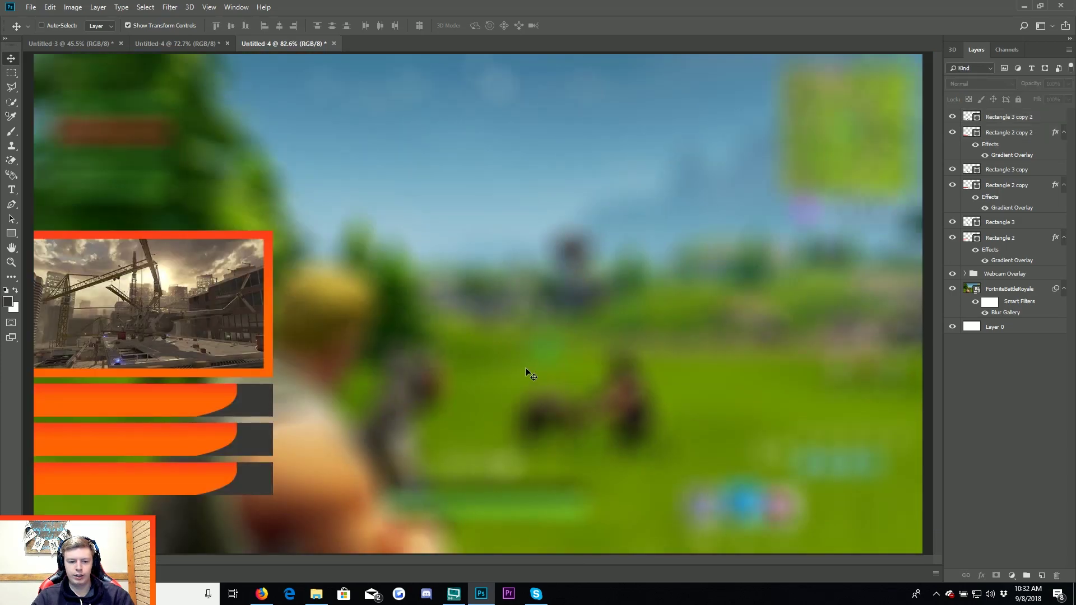
# Group the top bar's two shapes as O1.
pyautogui.click(1022, 241)
pyautogui.keyDown('shift'); pyautogui.click(1019, 226); pyautogui.keyUp('shift')
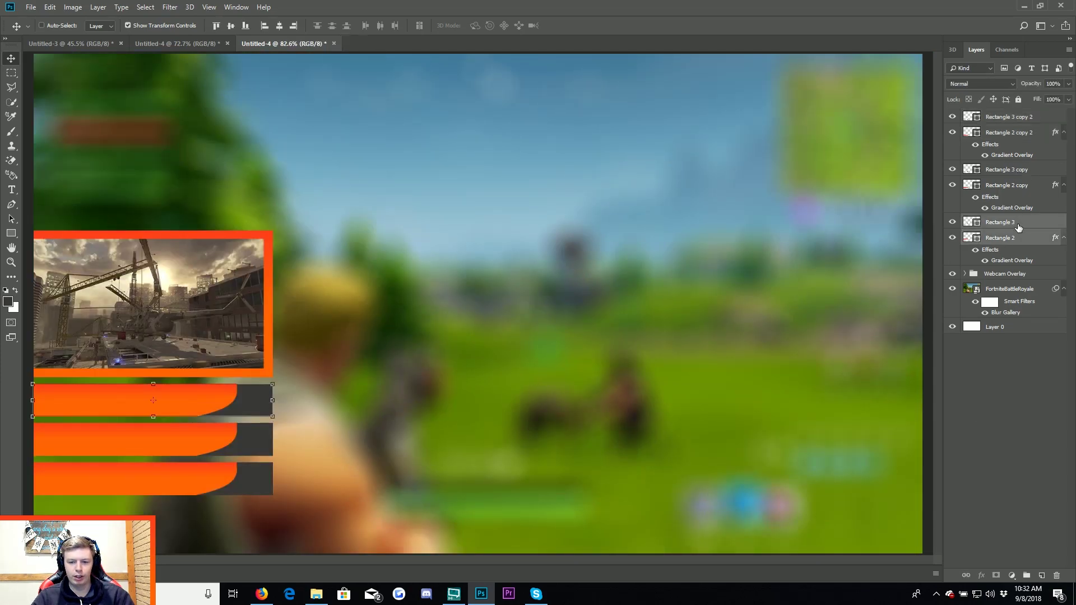
pyautogui.click(1025, 574)
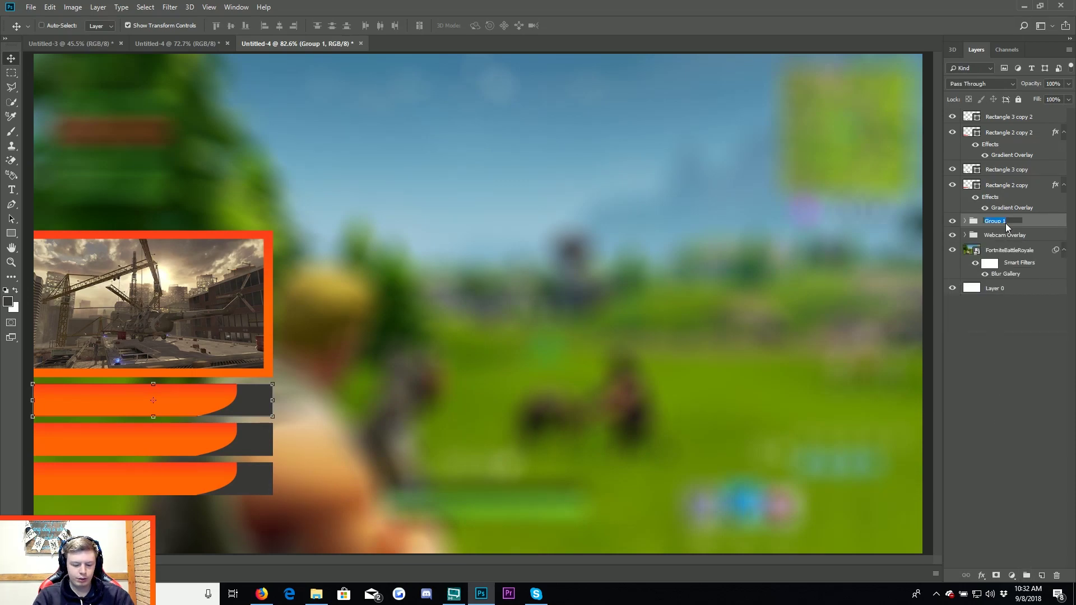
pyautogui.write('01')
pyautogui.press('Return')
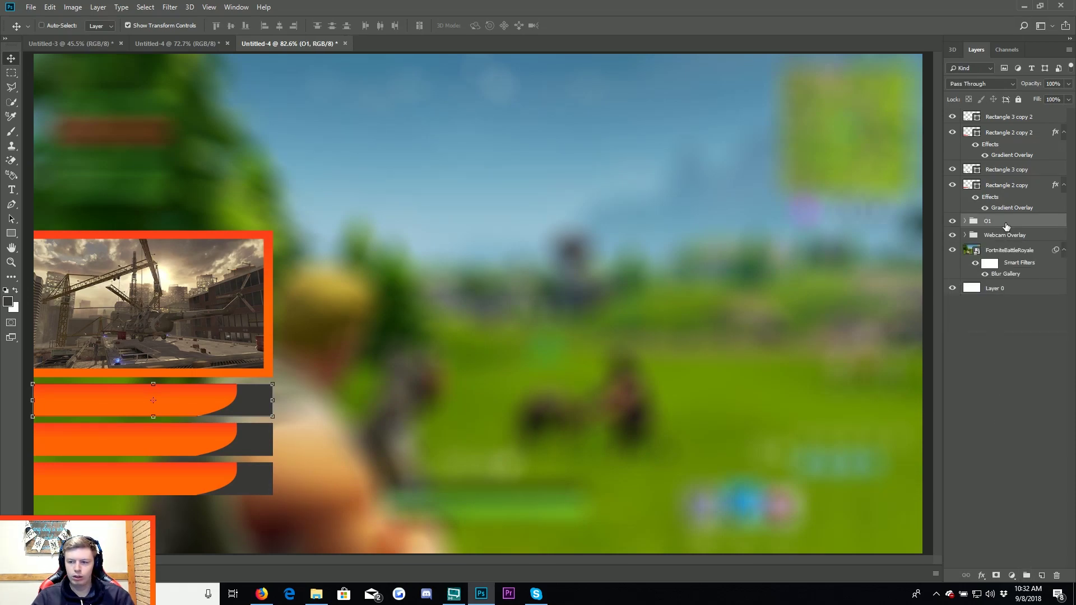
# Group the second bar's two shapes as O2.
pyautogui.click(1016, 194)
pyautogui.keyDown('shift'); pyautogui.click(1019, 168); pyautogui.keyUp('shift')
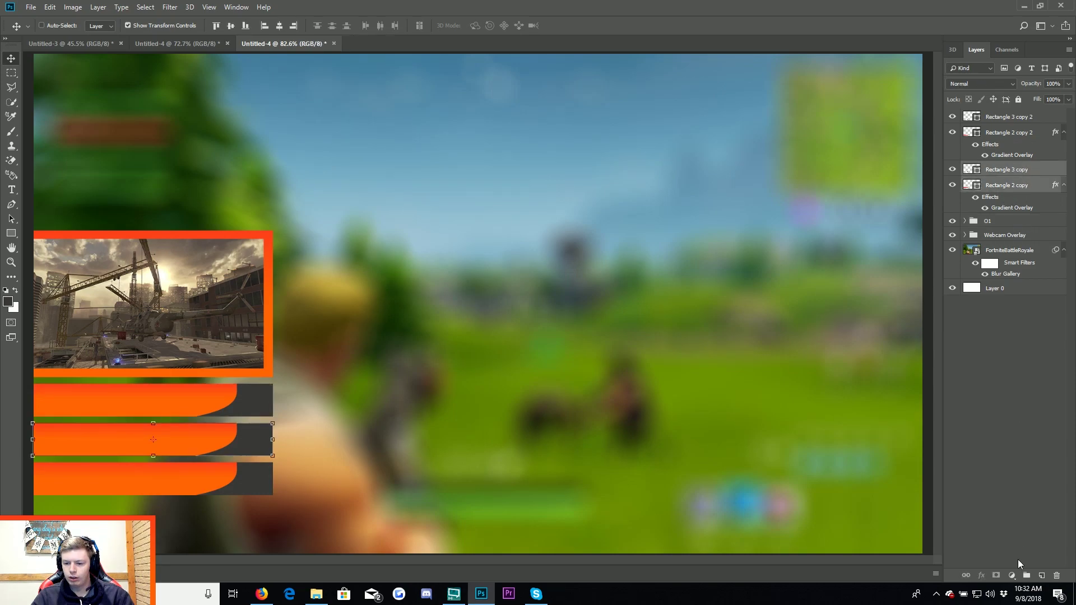
pyautogui.hotkey('ctrl', 'g')
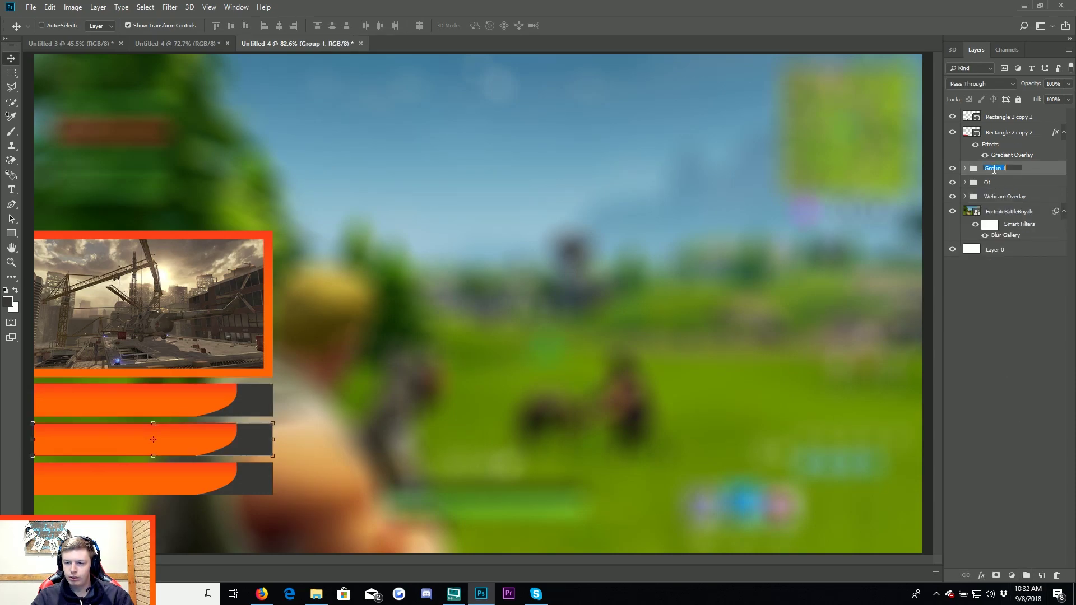
pyautogui.write('O2')
pyautogui.press('Return')
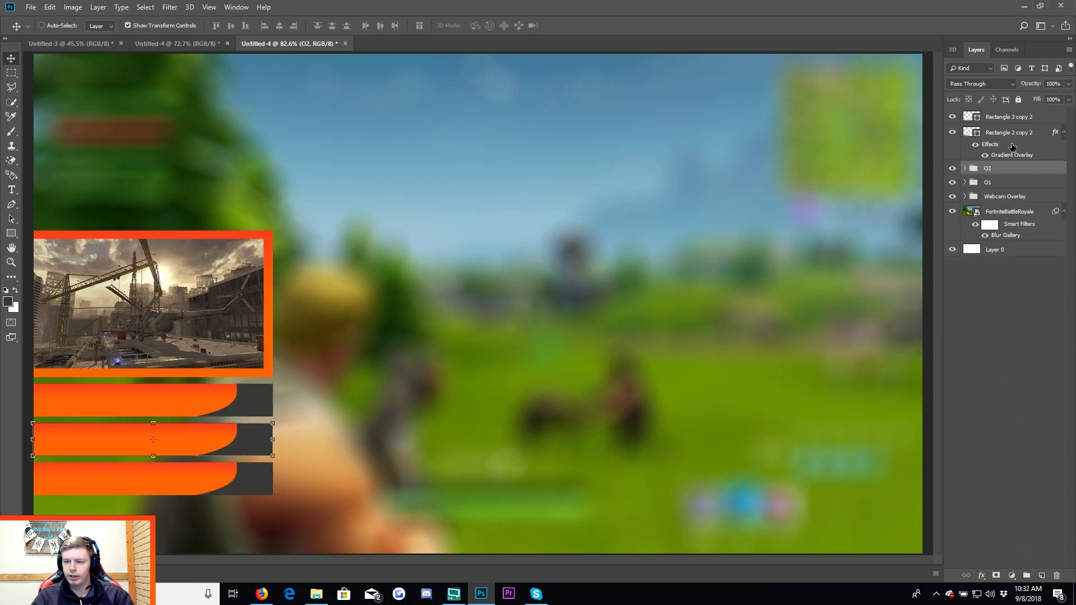
pyautogui.click(1012, 147)
pyautogui.click(1032, 538)
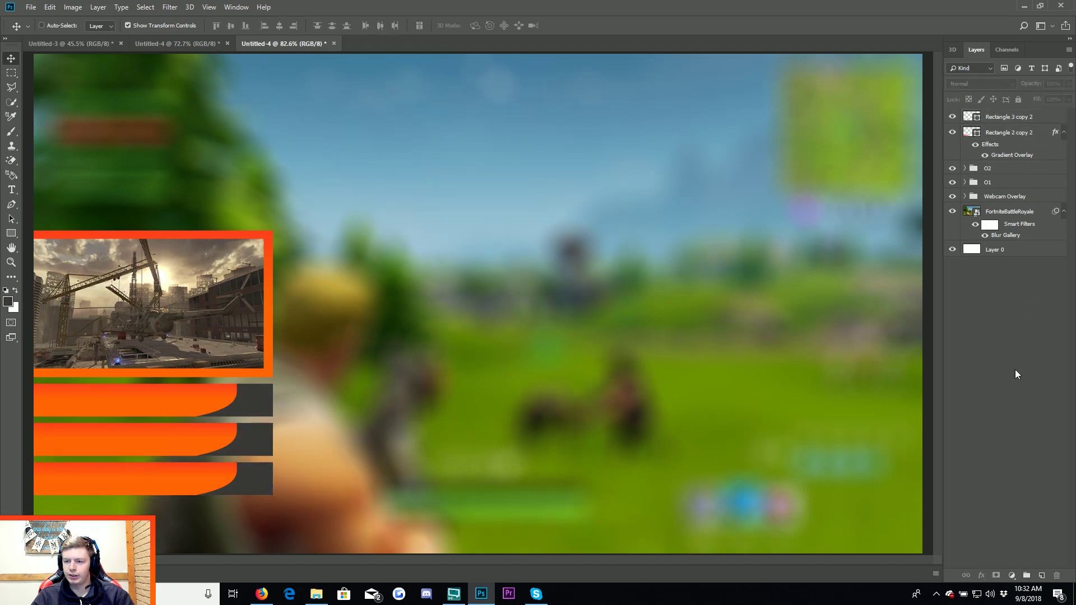
# Group the third bar's shapes as 03 and hide groups O2 and 03.
pyautogui.keyDown('shift'); pyautogui.click(1014, 134); pyautogui.keyUp('shift')
pyautogui.click(1027, 575)
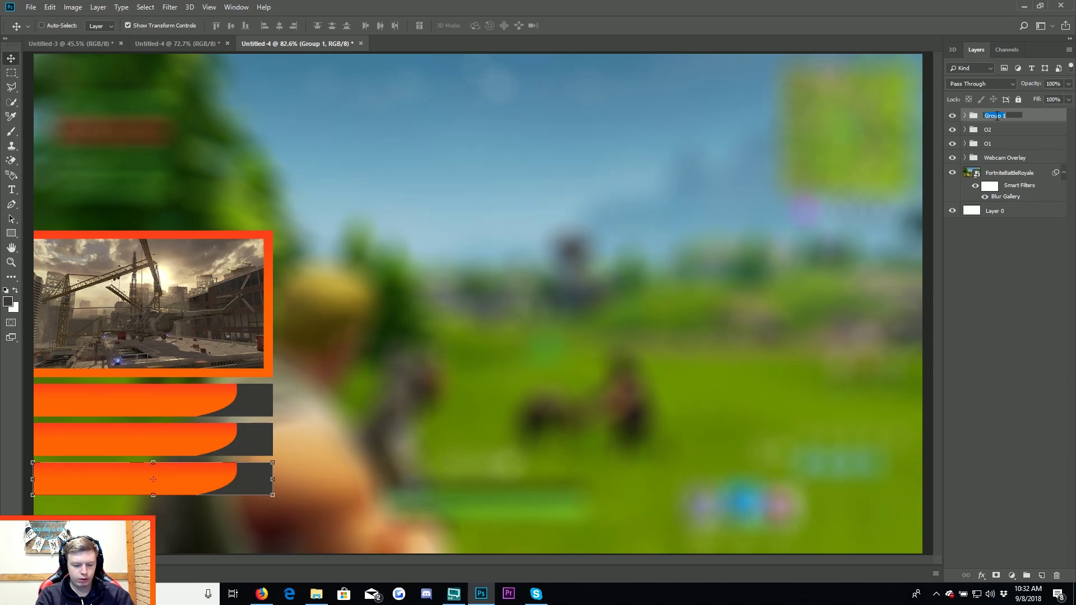
pyautogui.press('Return')
pyautogui.click(1021, 273)
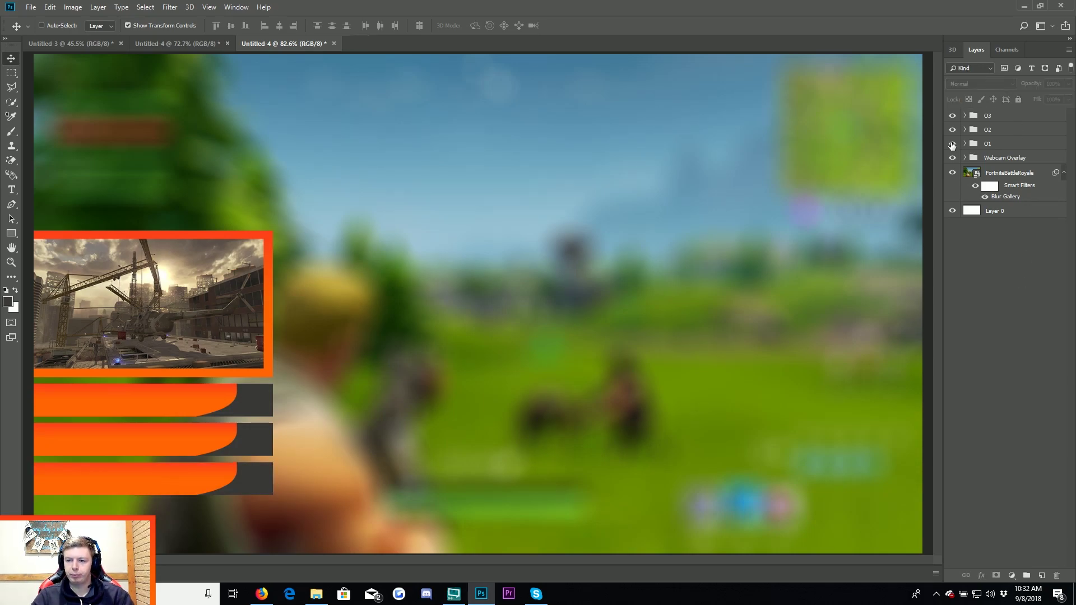
pyautogui.click(952, 129)
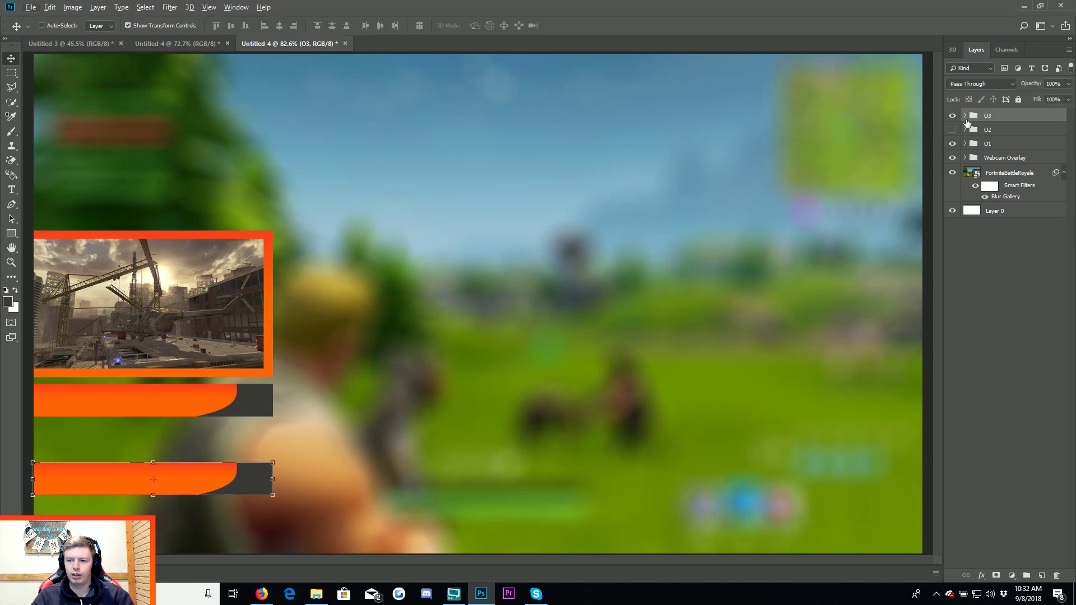
pyautogui.click(952, 116)
# Switch to the Firefox window holding the reference images.
pyautogui.scroll(1, 111, 430)
pyautogui.scroll(1, 106, 423)
pyautogui.scroll(1, 98, 415)
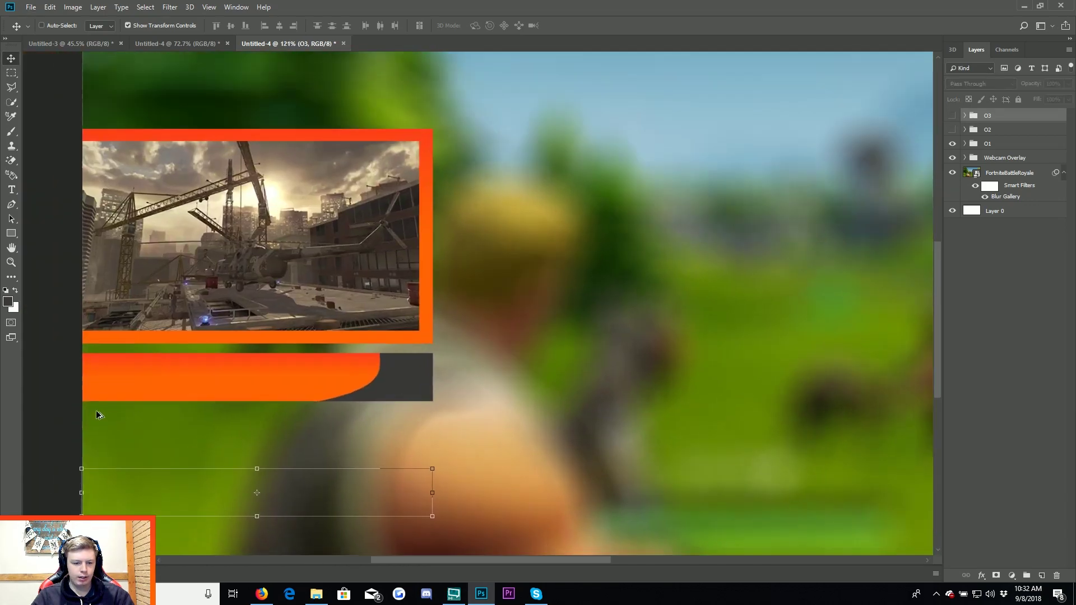
pyautogui.scroll(1, 98, 415)
pyautogui.click(262, 594)
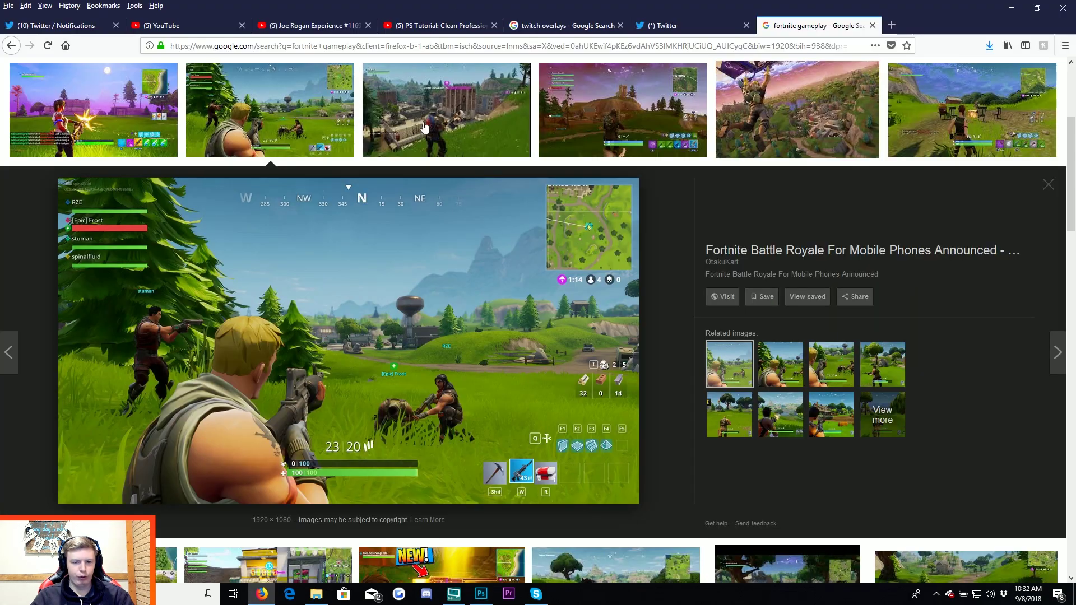
# Preview the Deadlock Stream Package overlay in the twitch overlays results, then return to Photoshop.
pyautogui.click(537, 25)
pyautogui.scroll(1, 677, 211)
pyautogui.scroll(1, 677, 212)
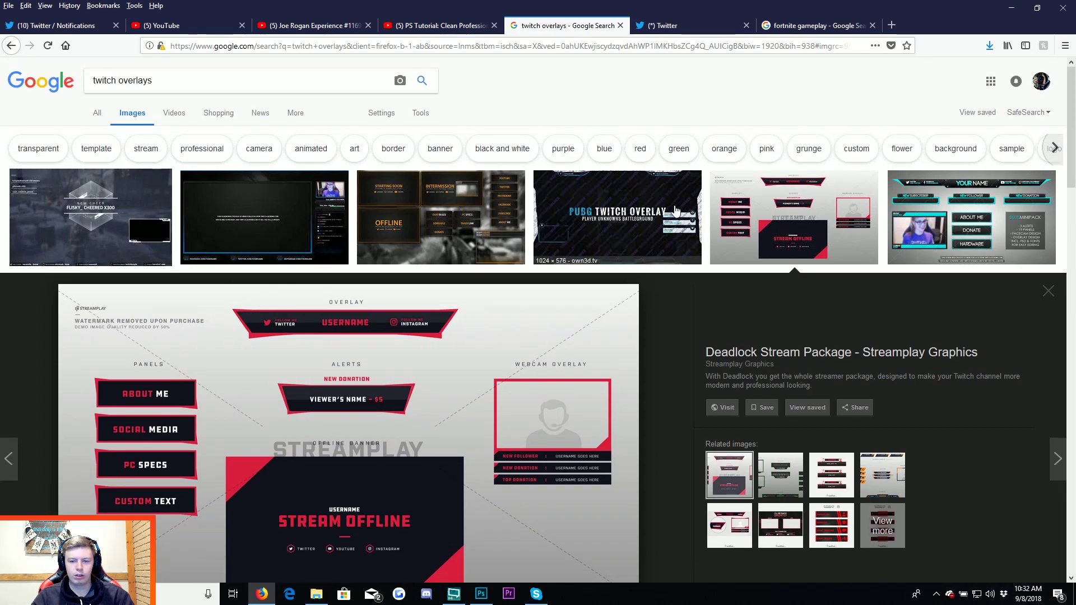
pyautogui.click(820, 223)
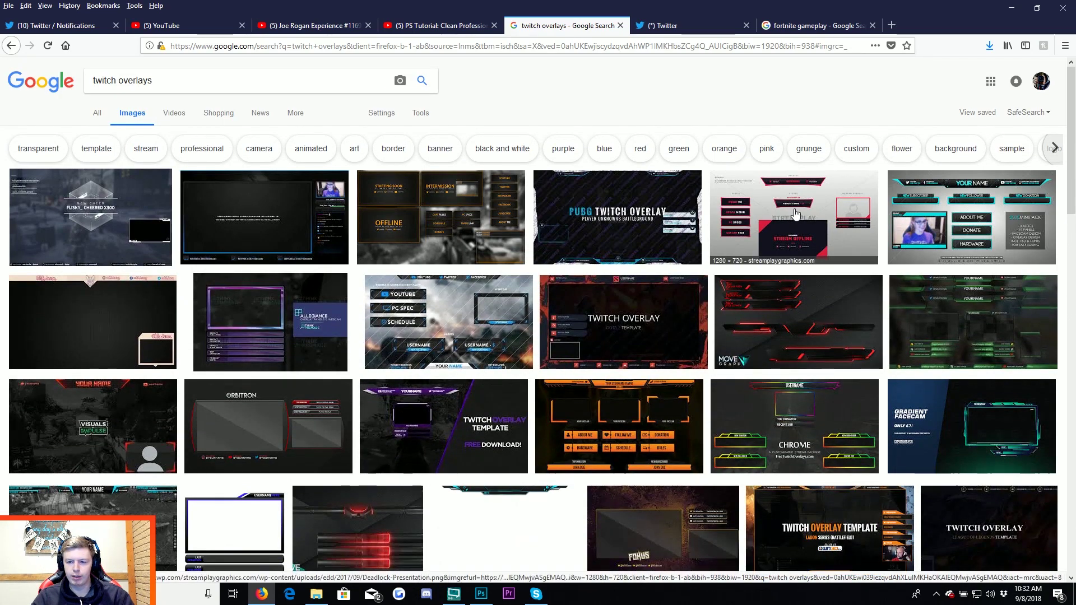
pyautogui.click(818, 224)
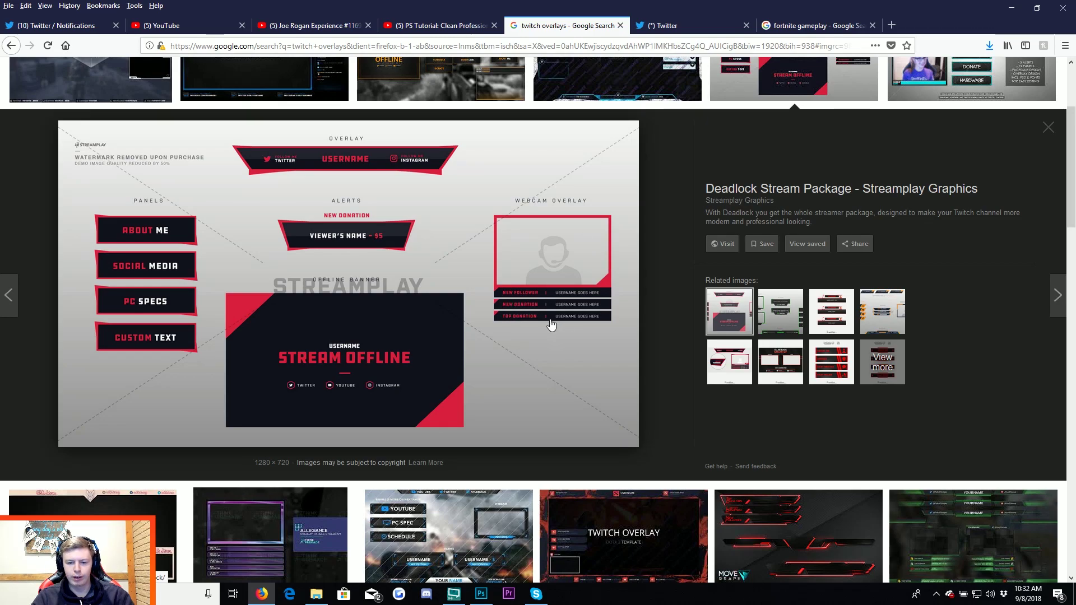
pyautogui.click(481, 595)
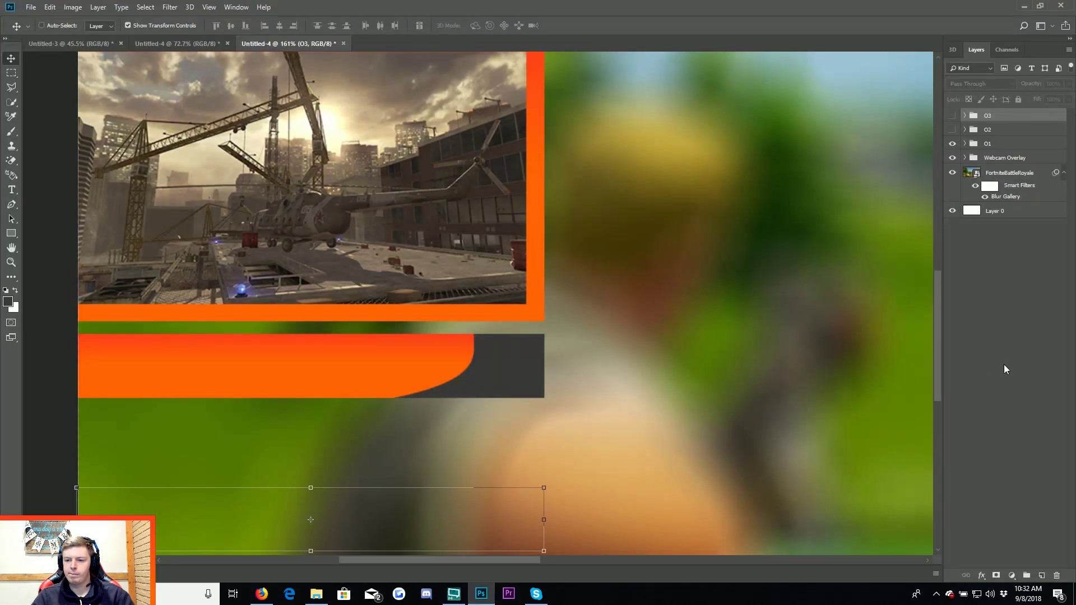
# Add a white 'NEW' text line and scale it to about a quarter size.
pyautogui.click(16, 193)
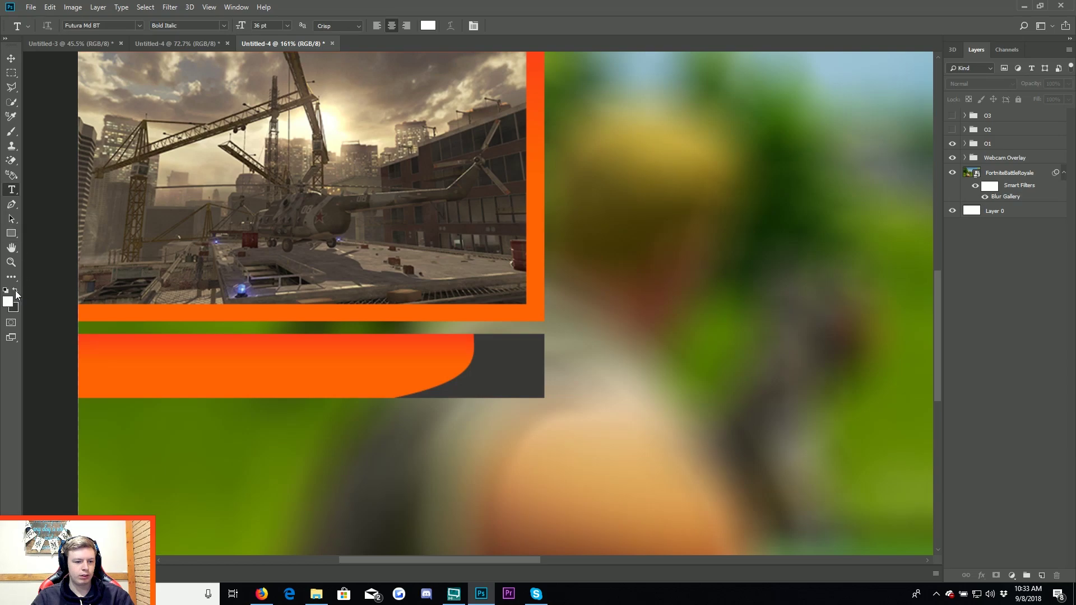
pyautogui.click(195, 349)
pyautogui.write('NEW')
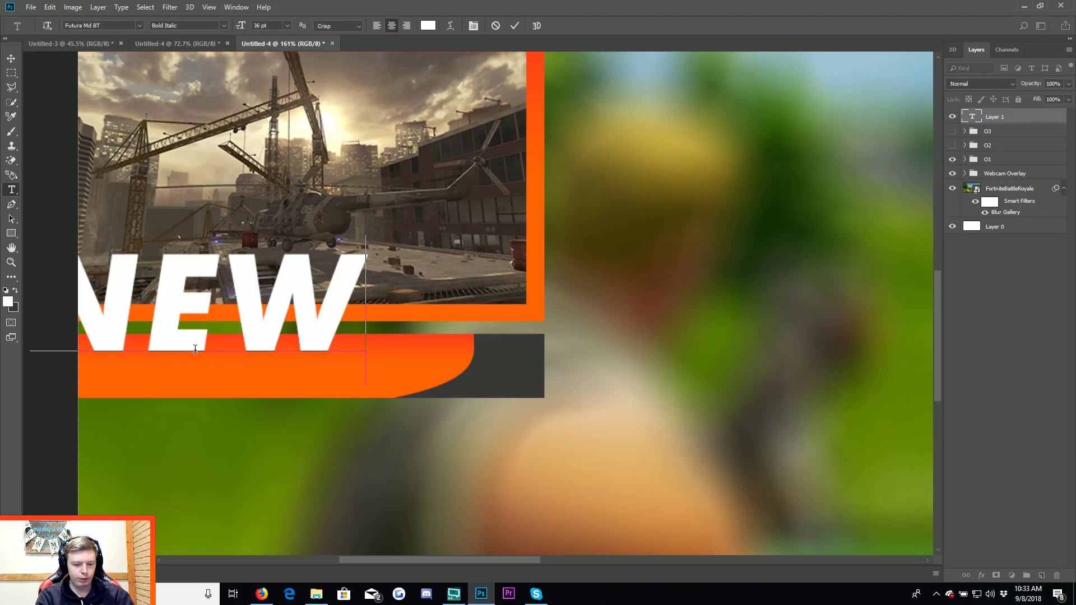
pyautogui.click(12, 58)
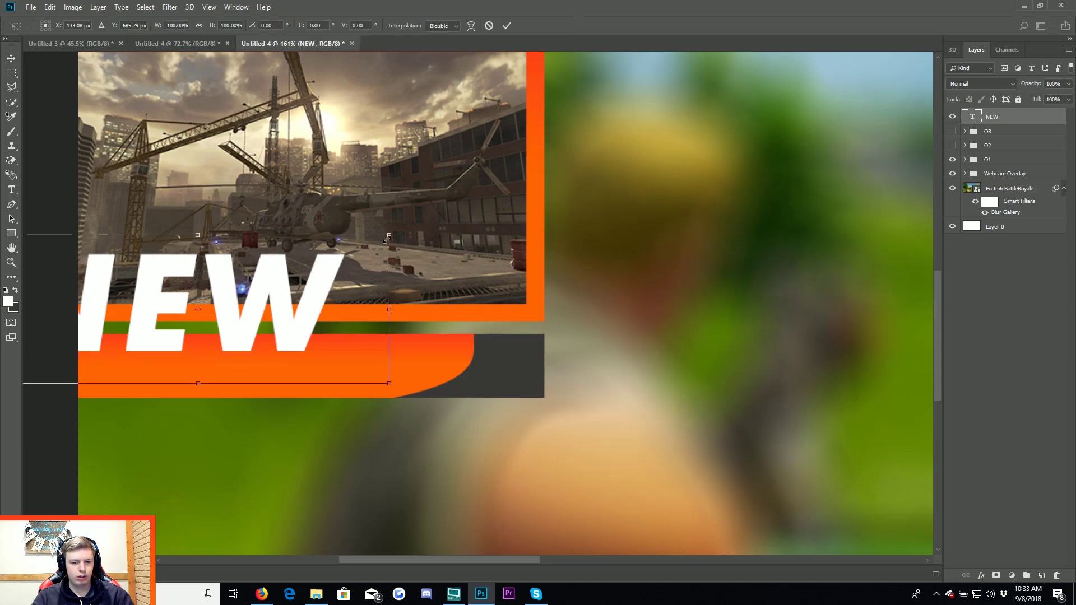
pyautogui.moveTo(343, 256); pyautogui.dragTo(82, 305)
pyautogui.press('Return')
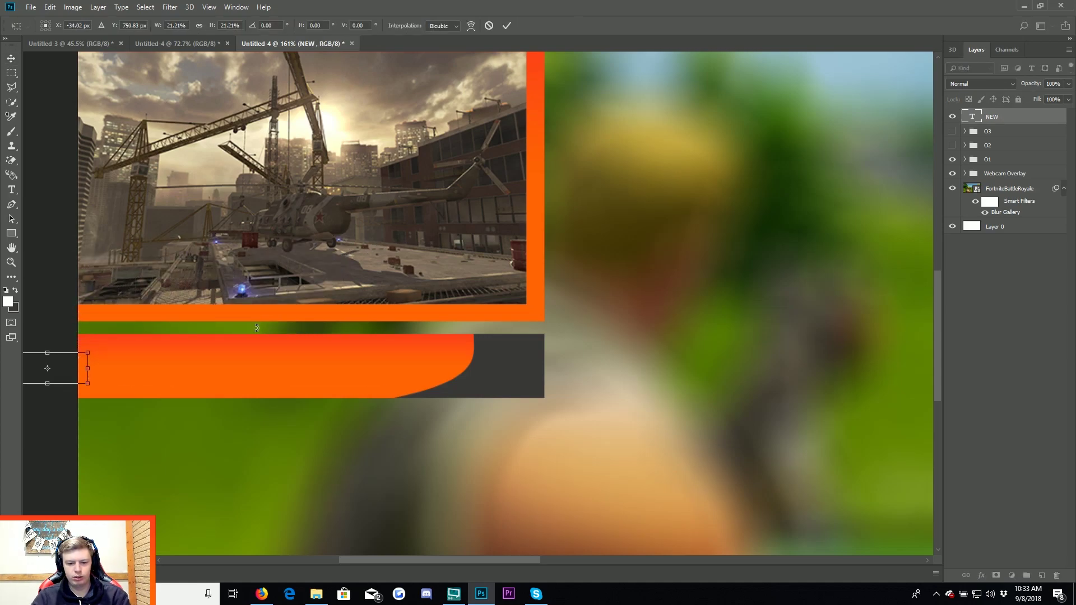
# Resize NEW again and position it on the orange part of the bar.
pyautogui.moveTo(309, 336)
pyautogui.mouseDown()
pyautogui.moveTo(758, 323)
pyautogui.moveTo(534, 348)
pyautogui.mouseUp()
pyautogui.hotkey('ctrl', 't')
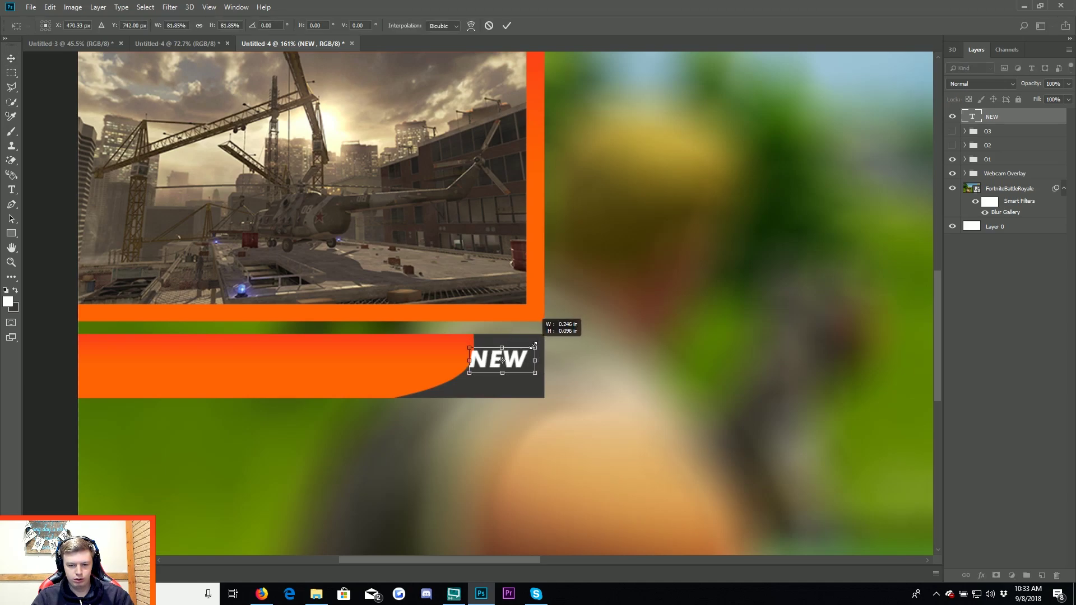
pyautogui.press('Return')
pyautogui.moveTo(622, 359)
pyautogui.mouseDown()
pyautogui.moveTo(258, 362)
pyautogui.moveTo(257, 383)
pyautogui.mouseUp()
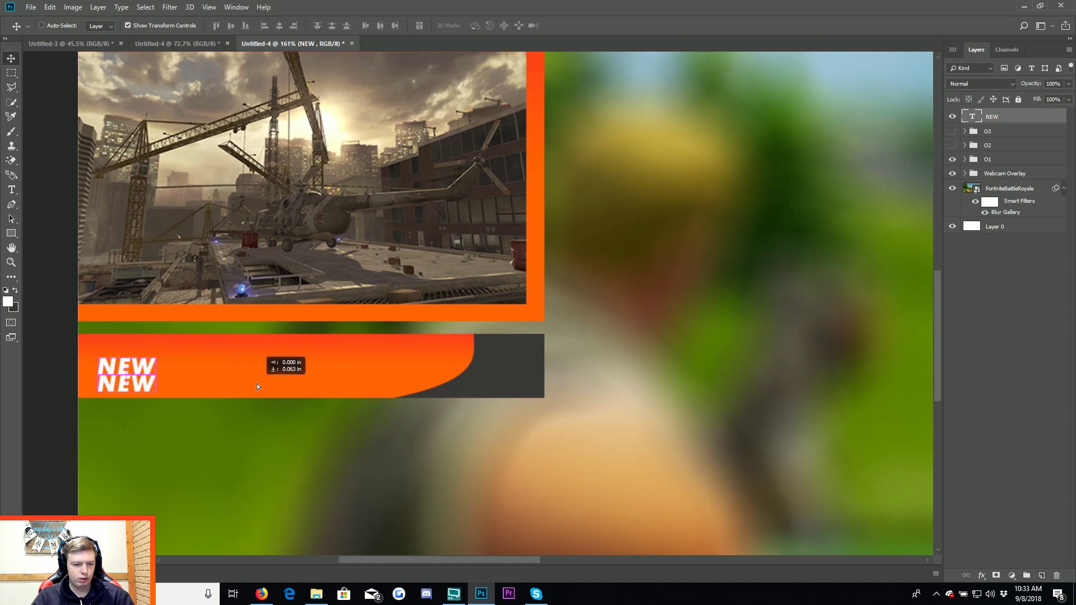
# Change the duplicated text to 'DONATION' and place it directly under NEW.
pyautogui.press('t')
pyautogui.doubleClick(115, 383)
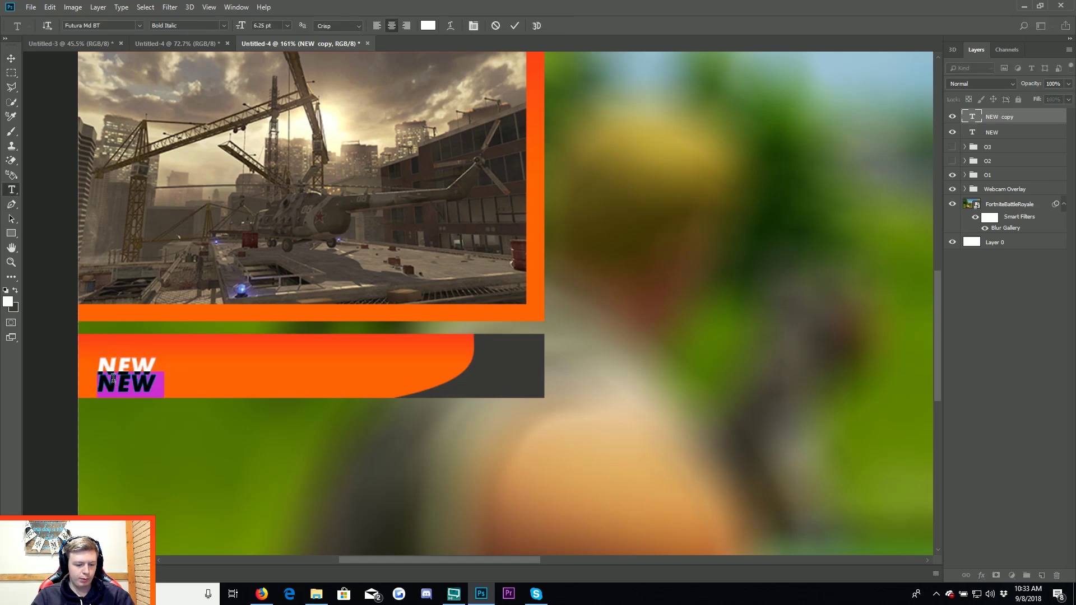
pyautogui.write('DONATION')
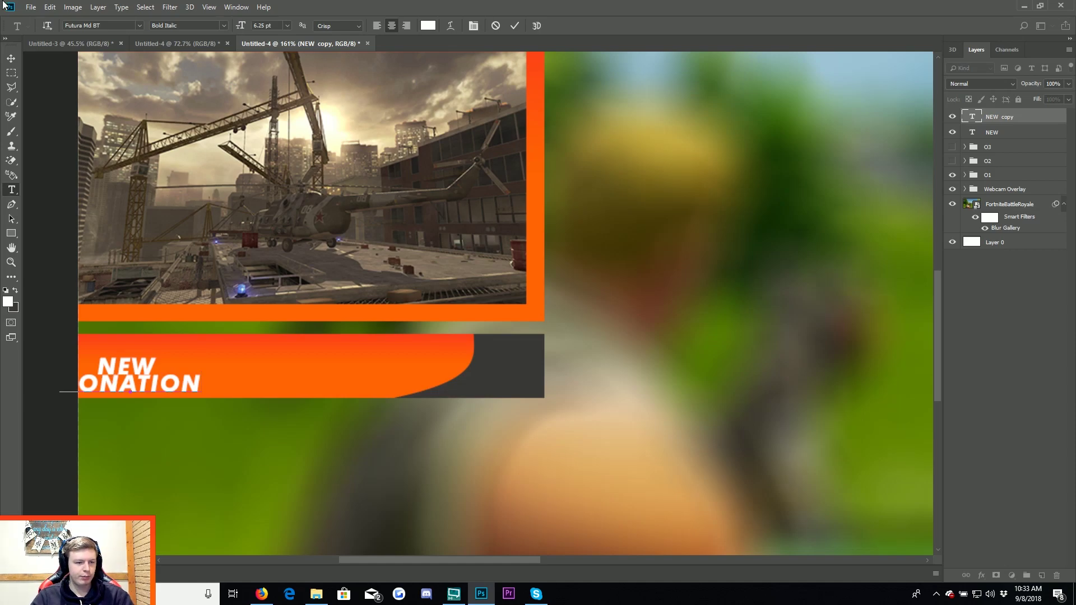
pyautogui.click(12, 58)
pyautogui.moveTo(331, 374); pyautogui.dragTo(628, 355)
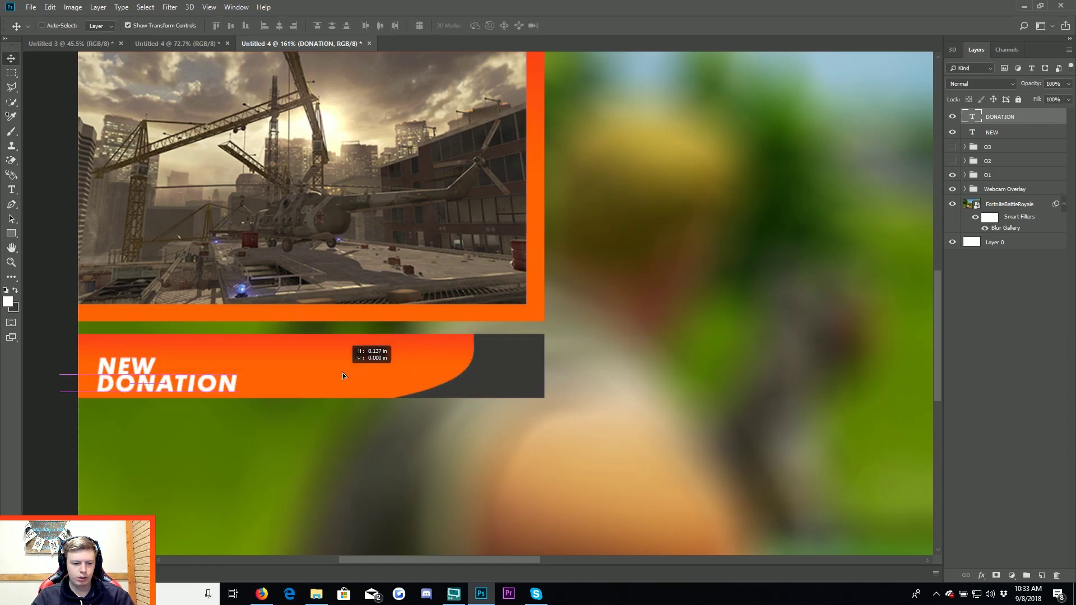
pyautogui.moveTo(627, 352); pyautogui.dragTo(339, 371)
# Nudge both text lines up within the bar and shift DONATION slightly to align.
pyautogui.keyDown('shift'); pyautogui.click(1004, 133); pyautogui.keyUp('shift')
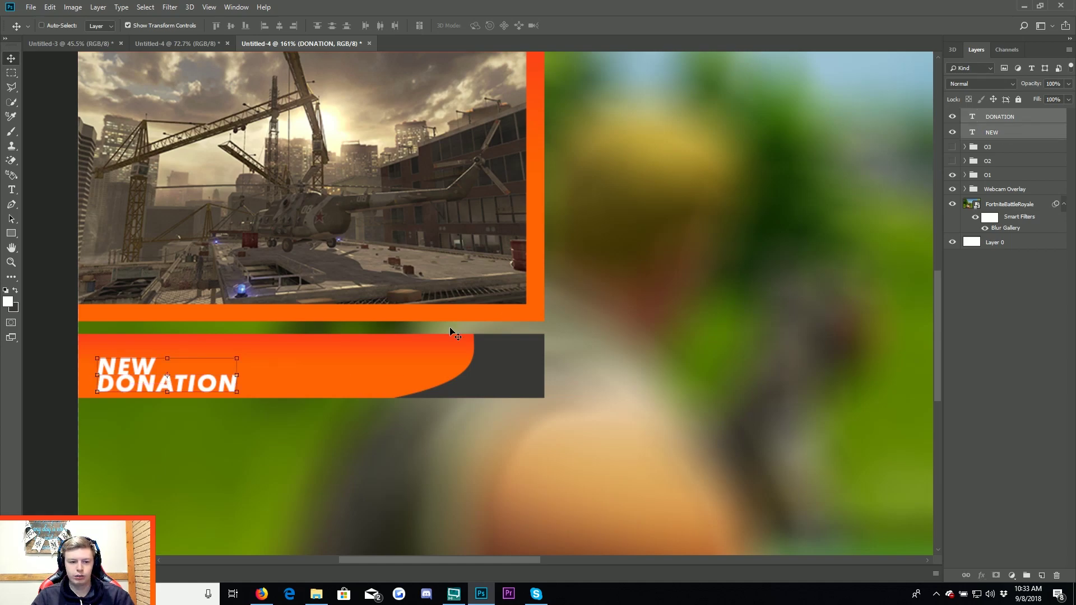
pyautogui.moveTo(450, 328); pyautogui.dragTo(414, 318)
pyautogui.click(1040, 124)
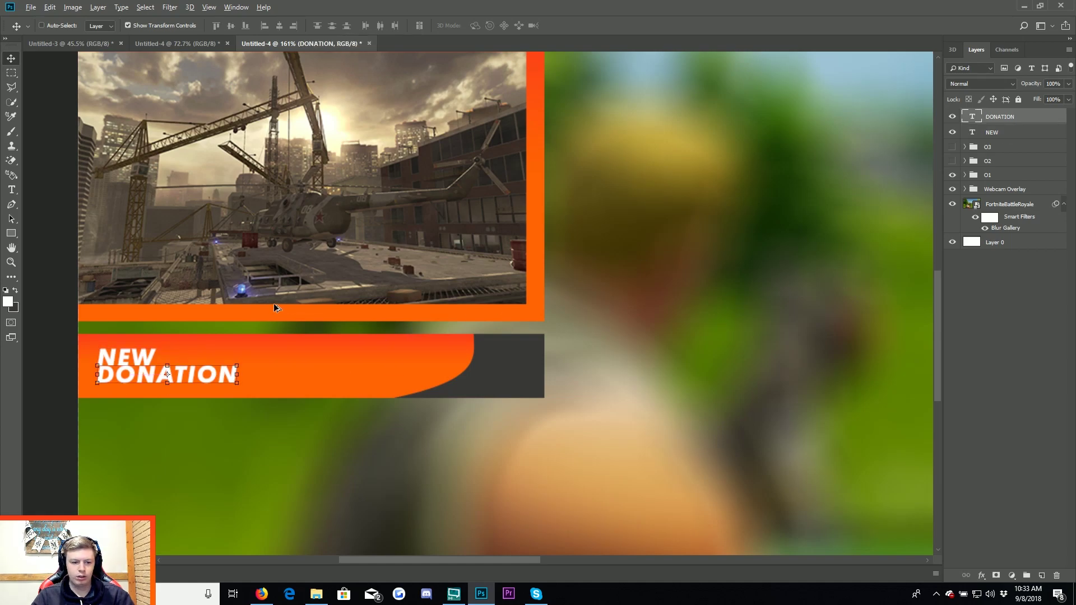
pyautogui.scroll(5, 202, 325)
pyautogui.moveTo(144, 372); pyautogui.dragTo(403, 329)
pyautogui.moveTo(378, 390); pyautogui.dragTo(370, 400)
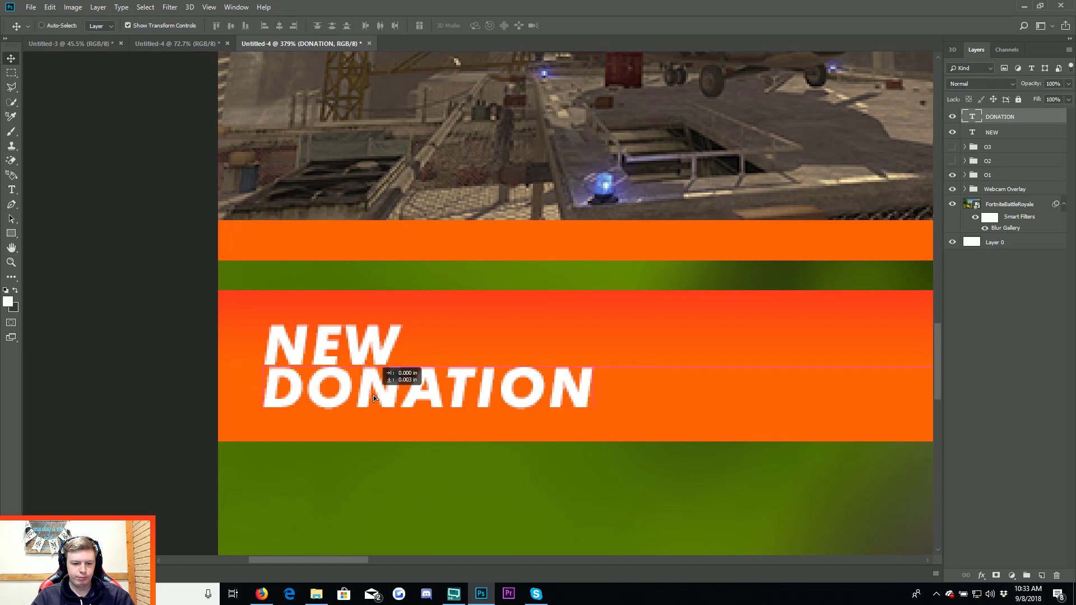
# Try wider letter spacing on NEW, review the overlay, then undo it.
pyautogui.keyDown('shift'); pyautogui.click(1031, 133); pyautogui.keyUp('shift')
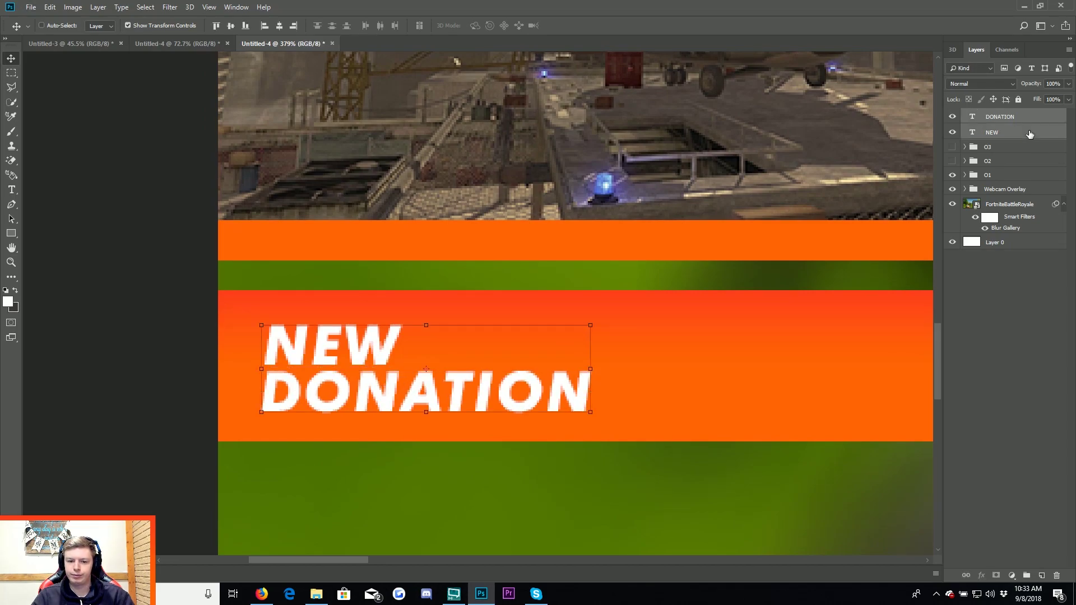
pyautogui.click(1023, 134)
pyautogui.doubleClick(973, 132)
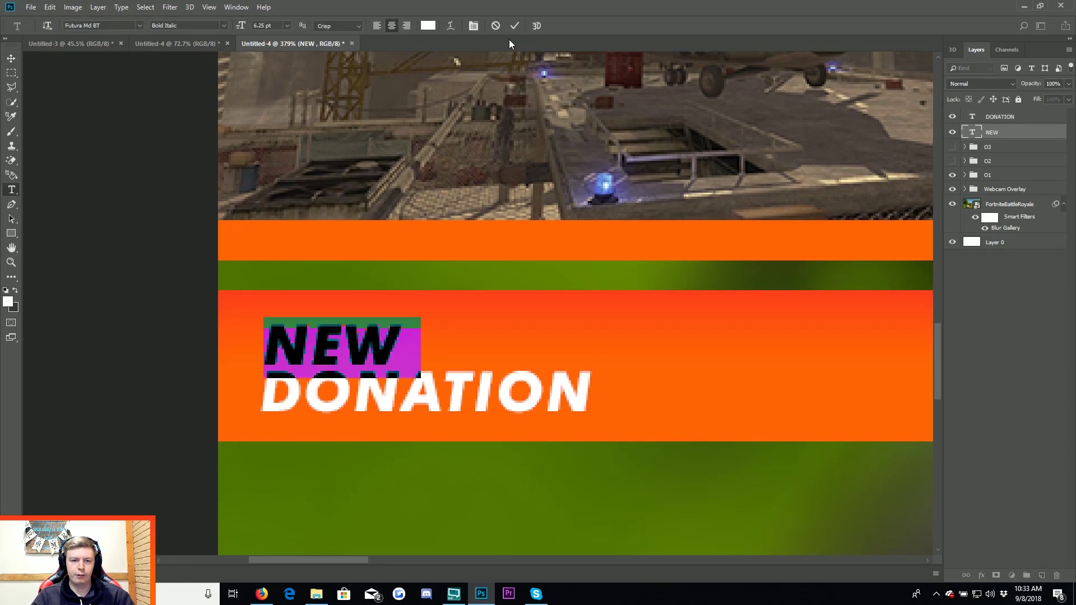
pyautogui.click(472, 26)
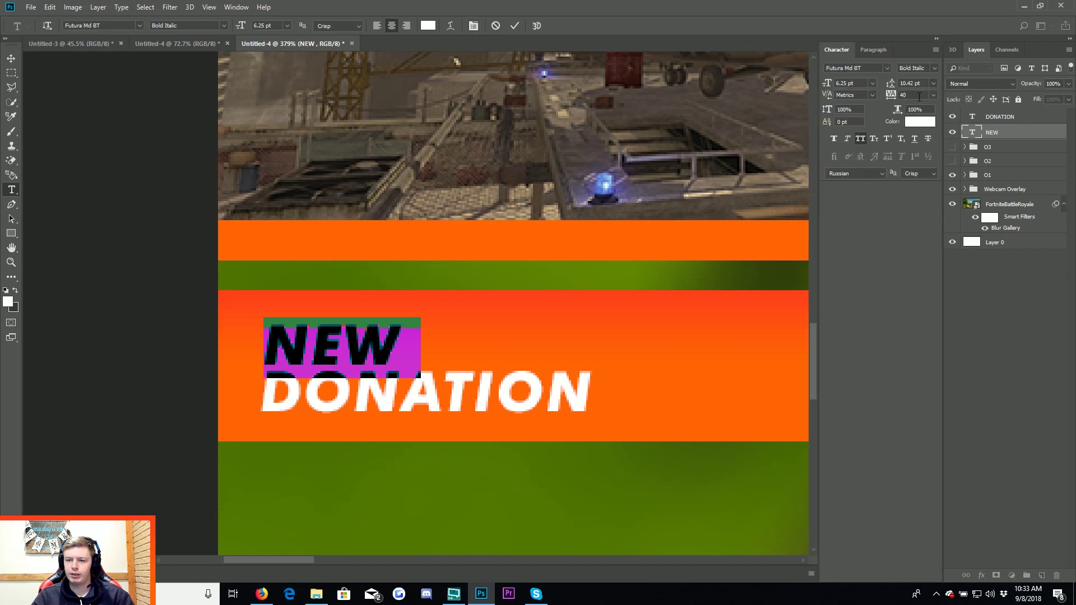
pyautogui.press('Up')
pyautogui.press('Up')
pyautogui.press('Up')
pyautogui.press('Up')
pyautogui.press('Up')
pyautogui.press('Up')
pyautogui.press('Up')
pyautogui.press('Up')
pyautogui.press('Up')
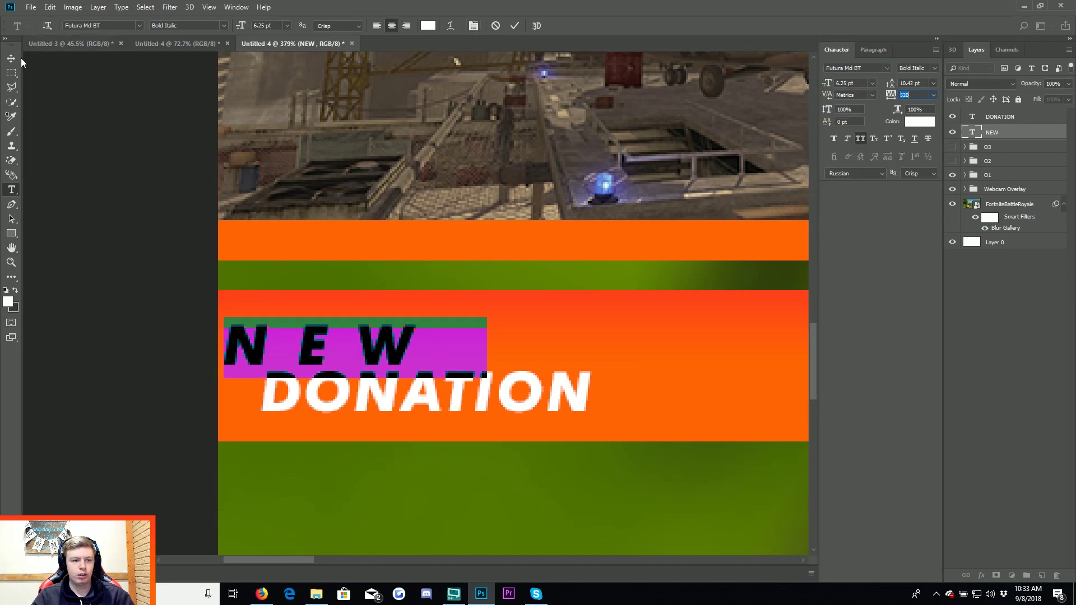
pyautogui.click(11, 59)
pyautogui.scroll(-3, 525, 223)
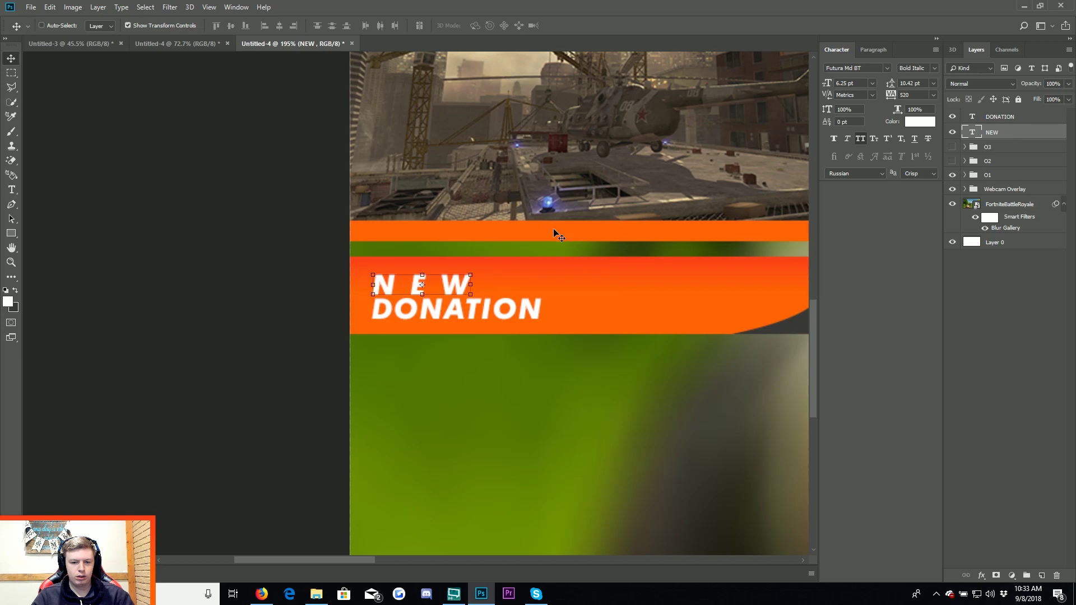
pyautogui.scroll(-2, 553, 228)
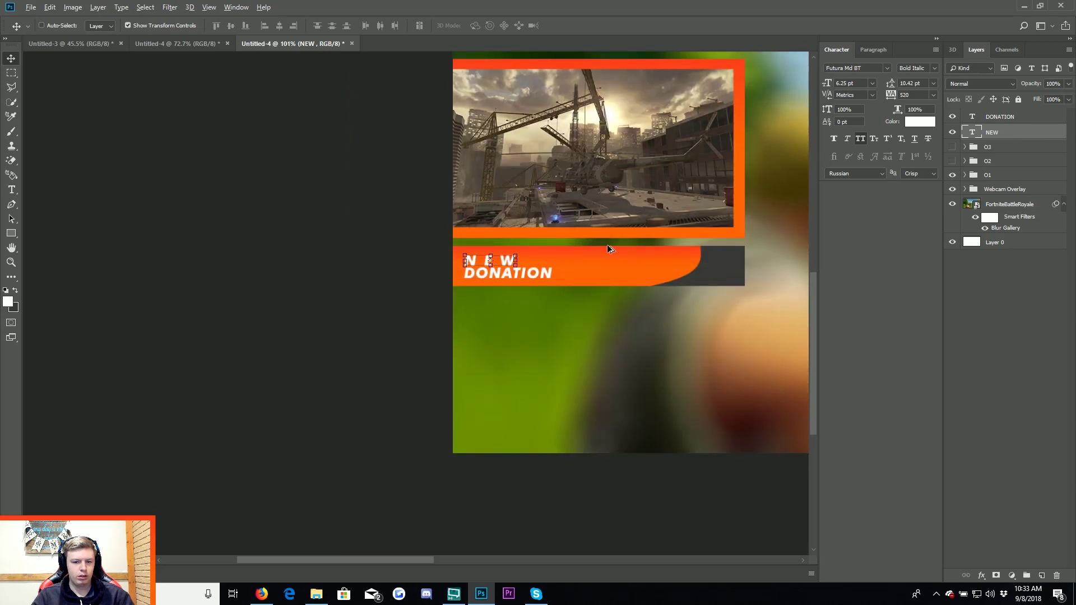
pyautogui.scroll(-3, 608, 244)
pyautogui.scroll(2, 305, 324)
pyautogui.moveTo(166, 381); pyautogui.dragTo(306, 381)
pyautogui.scroll(2, 298, 359)
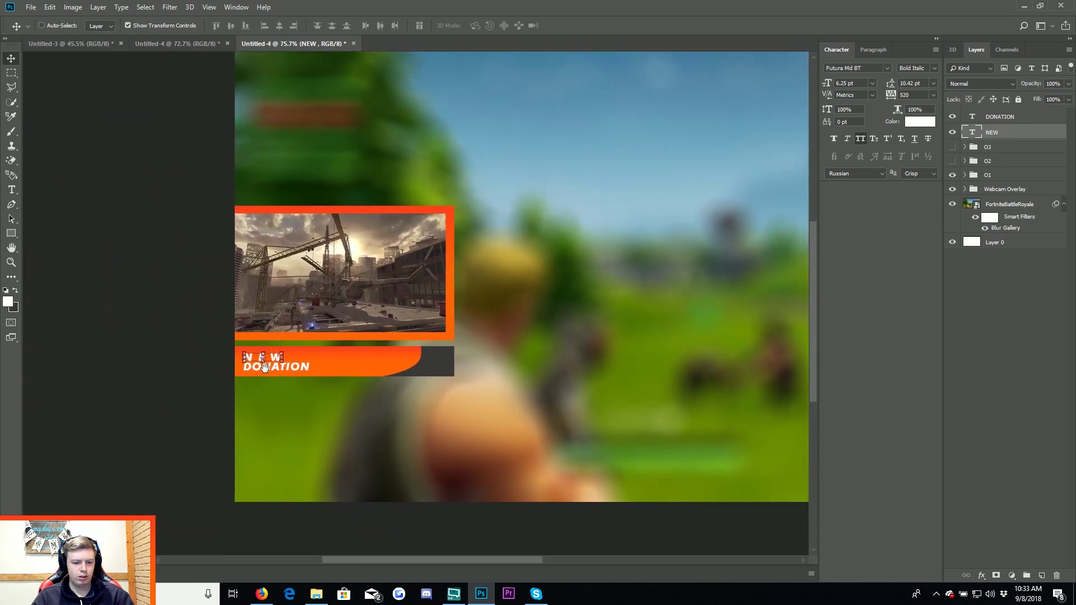
pyautogui.scroll(2, 297, 359)
pyautogui.scroll(1, 298, 359)
pyautogui.hotkey('ctrl', 'z')
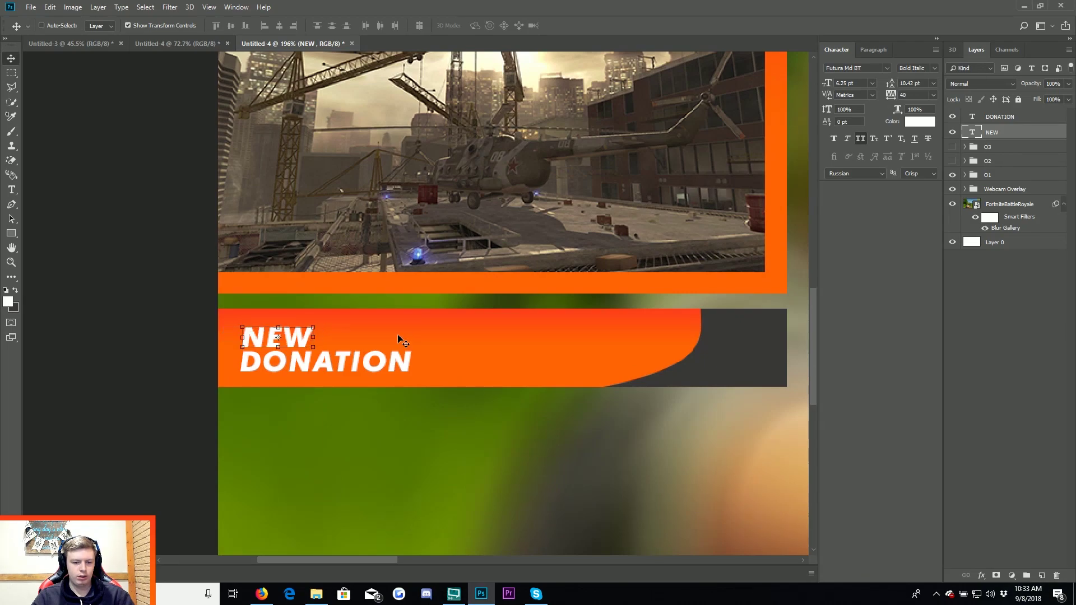
# Move both NEW and DONATION lines slightly left and up, then deselect them.
pyautogui.keyDown('shift'); pyautogui.click(1001, 116); pyautogui.keyUp('shift')
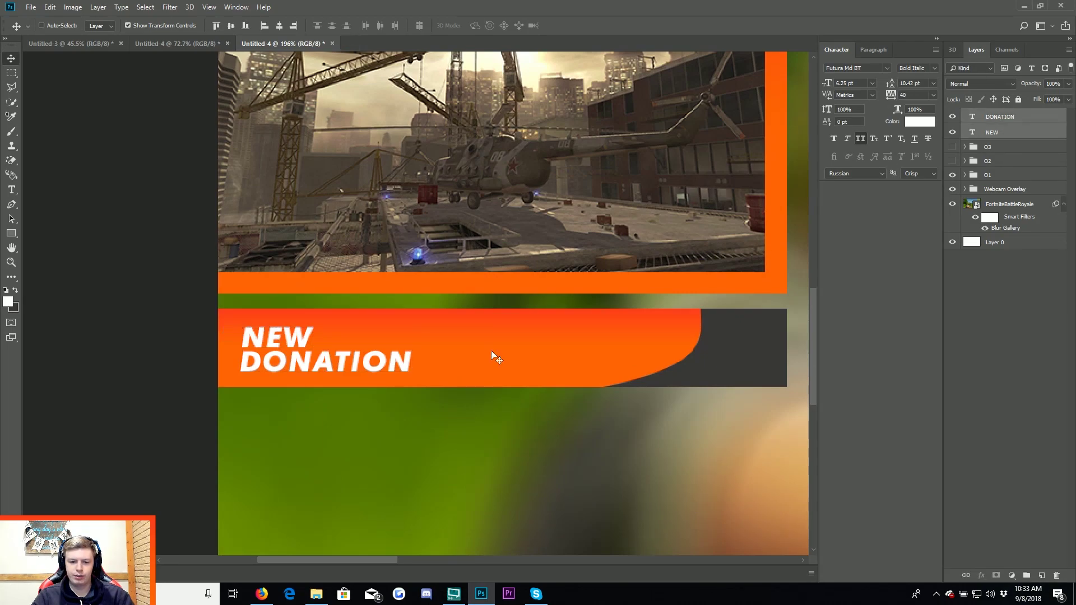
pyautogui.moveTo(491, 351); pyautogui.dragTo(483, 351)
pyautogui.click(980, 341)
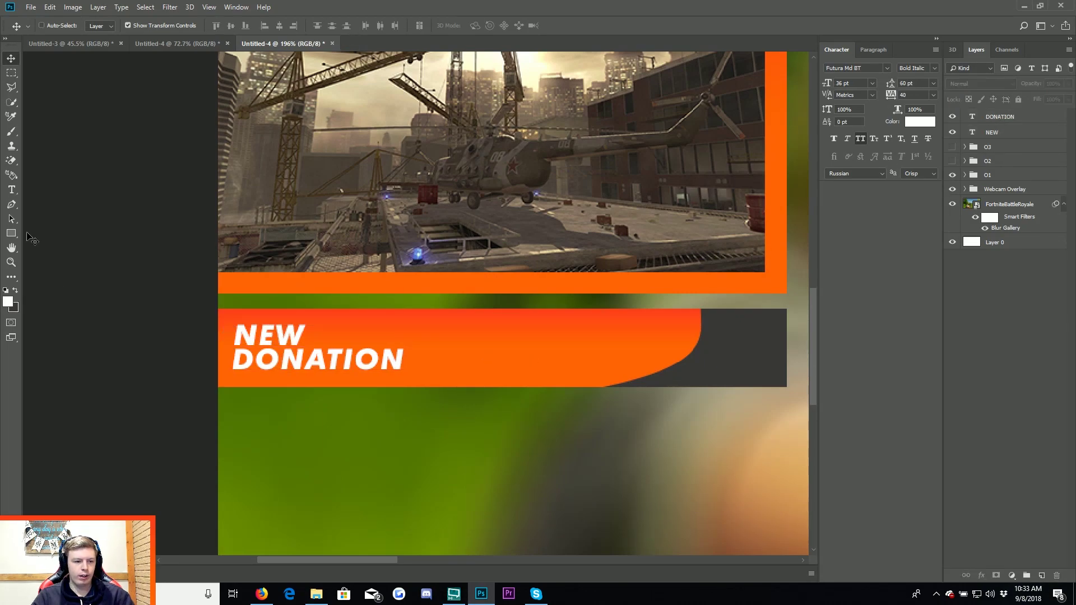
pyautogui.click(11, 233)
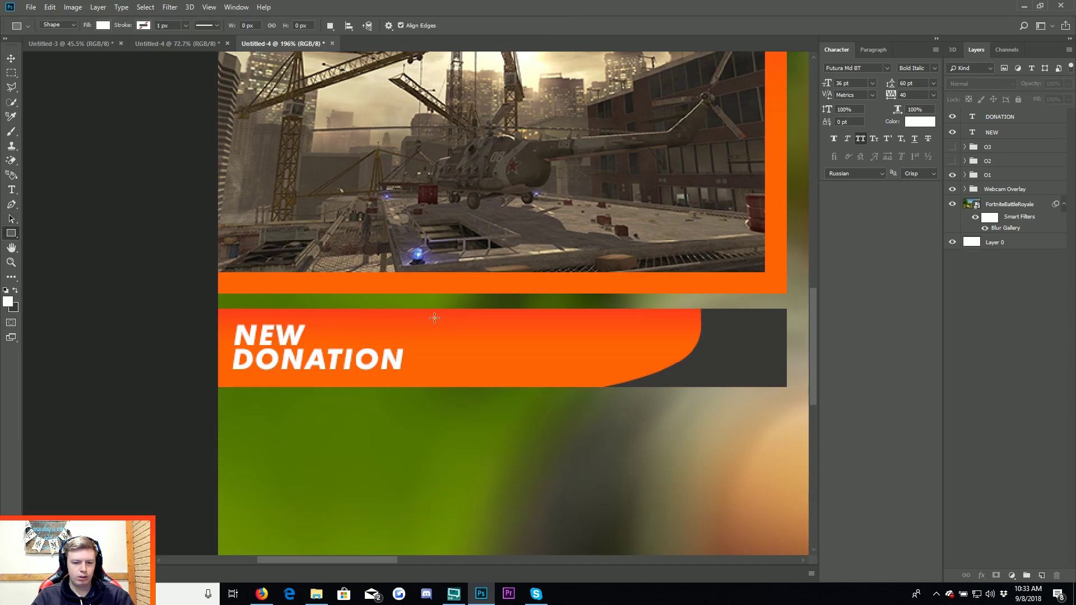
# Draw a thin white vertical rectangle right of the text and lower its opacity.
pyautogui.moveTo(413, 318); pyautogui.dragTo(415, 385)
pyautogui.press('v')
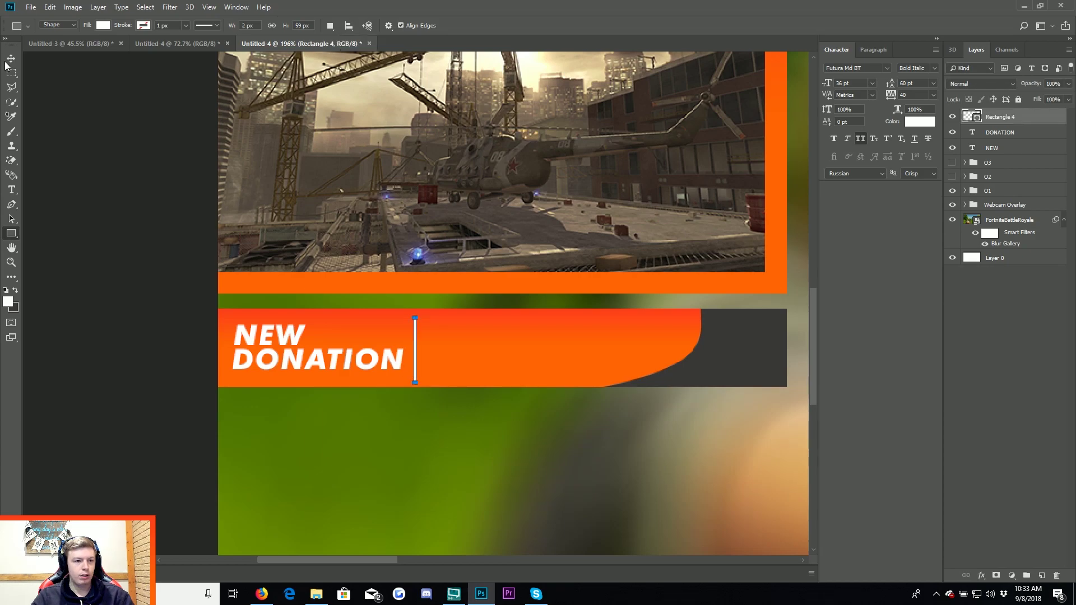
pyautogui.scroll(3, 321, 356)
pyautogui.press('Up')
pyautogui.press('Up')
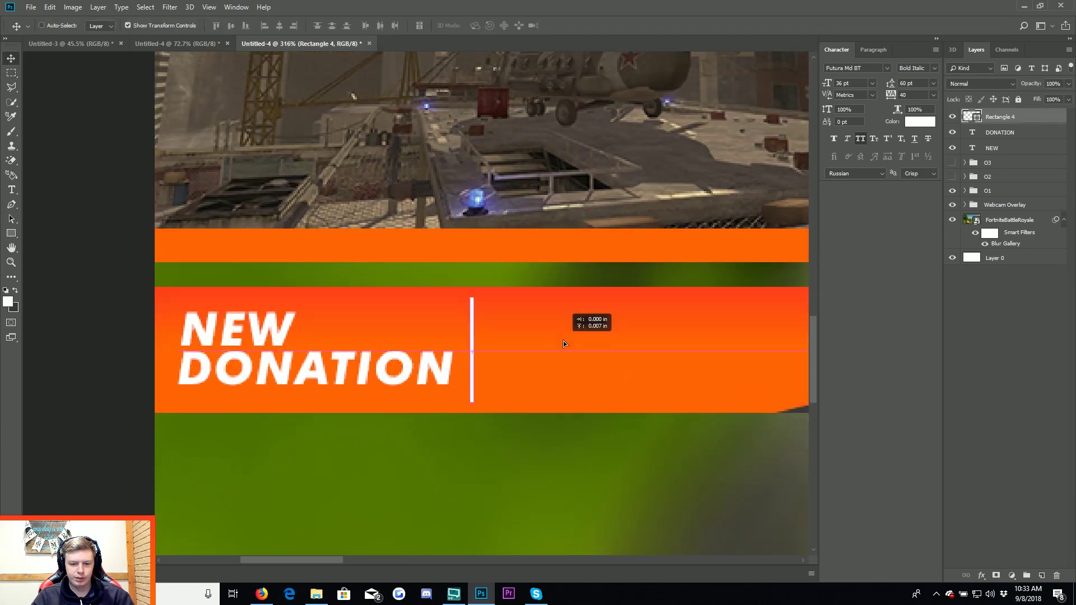
pyautogui.doubleClick(1044, 115)
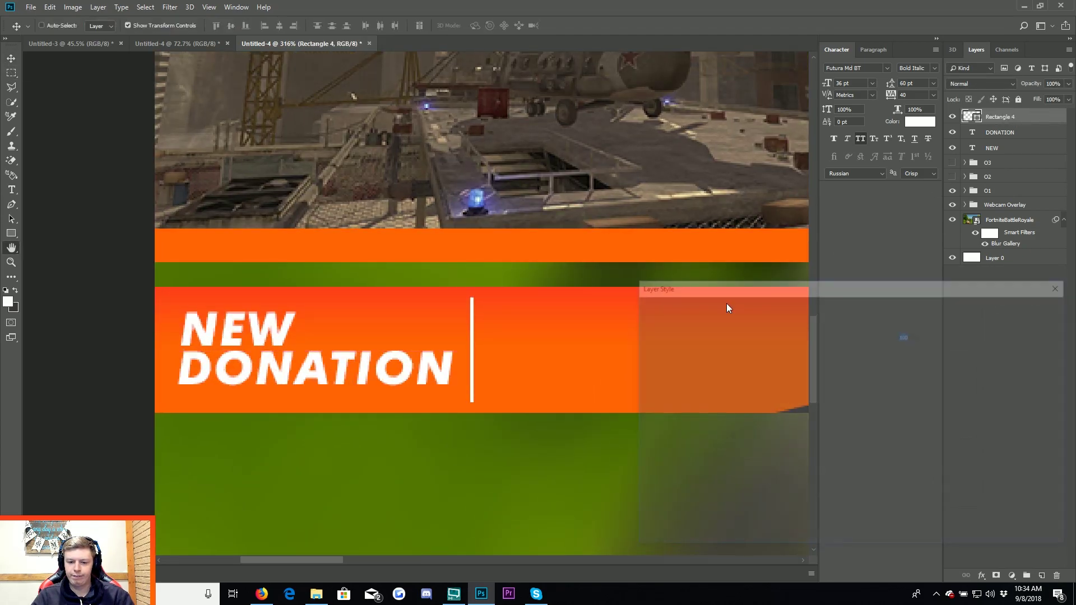
pyautogui.moveTo(893, 335)
pyautogui.mouseDown()
pyautogui.moveTo(862, 336)
pyautogui.moveTo(867, 344)
pyautogui.mouseUp()
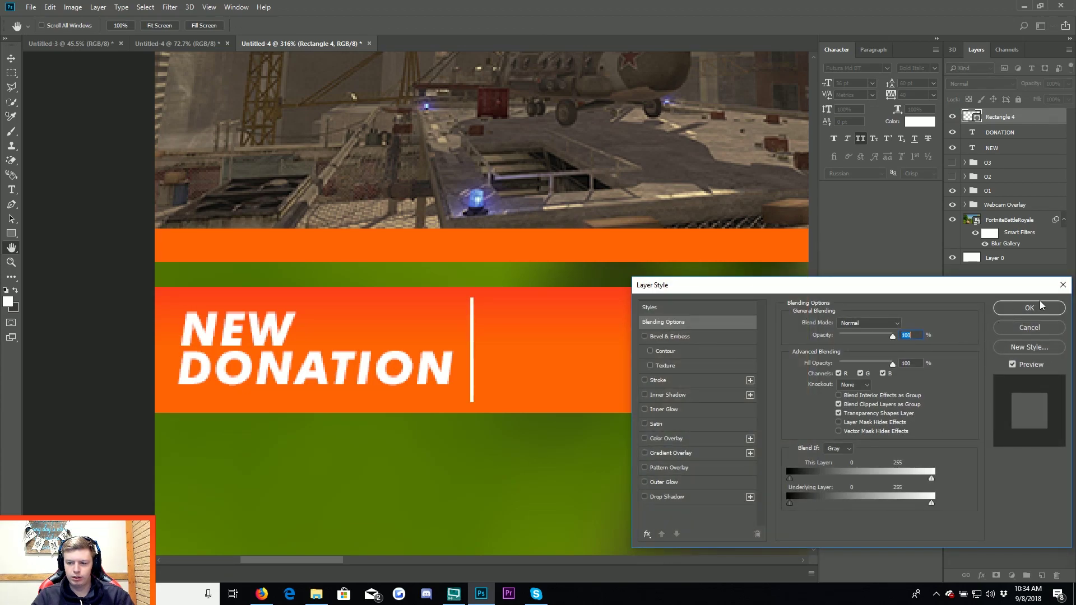
pyautogui.press('Escape')
# Rasterize the divider and fade its ends with a small soft eraser.
pyautogui.rightClick(12, 148)
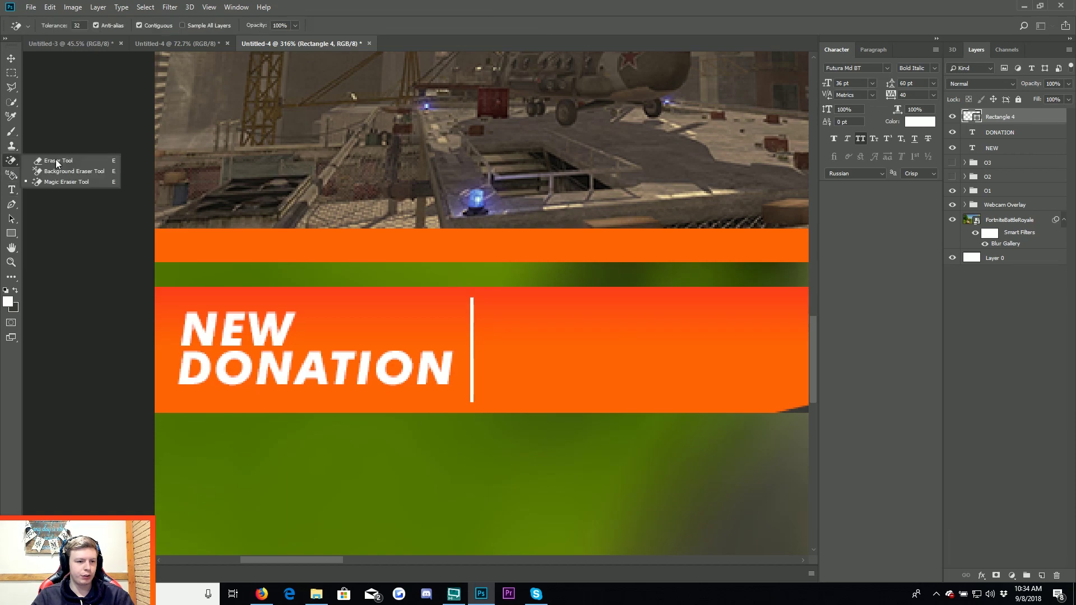
pyautogui.click(70, 161)
pyautogui.click(459, 325)
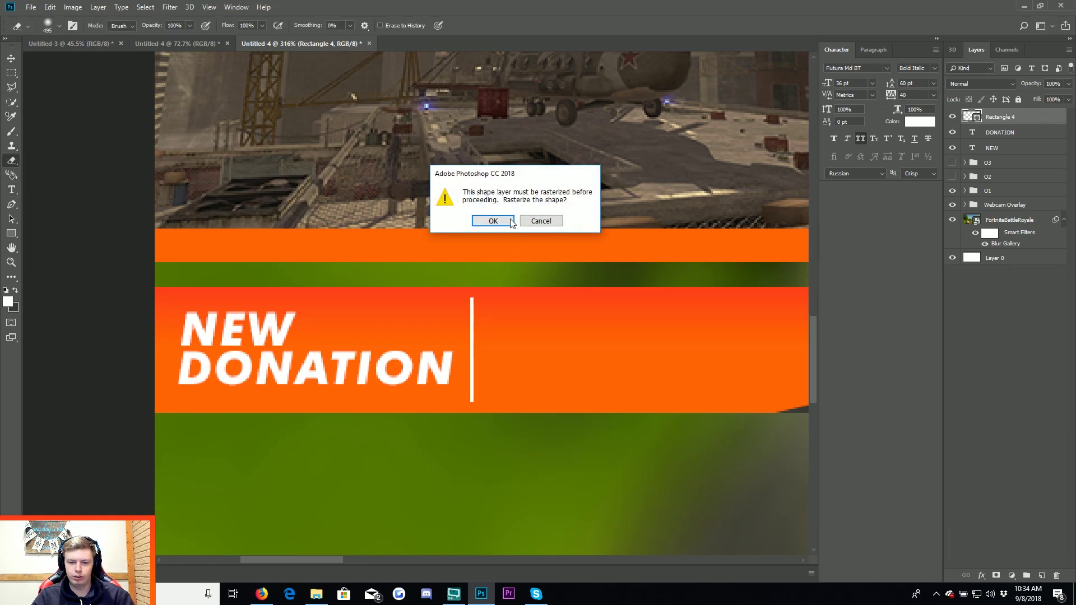
pyautogui.click(490, 219)
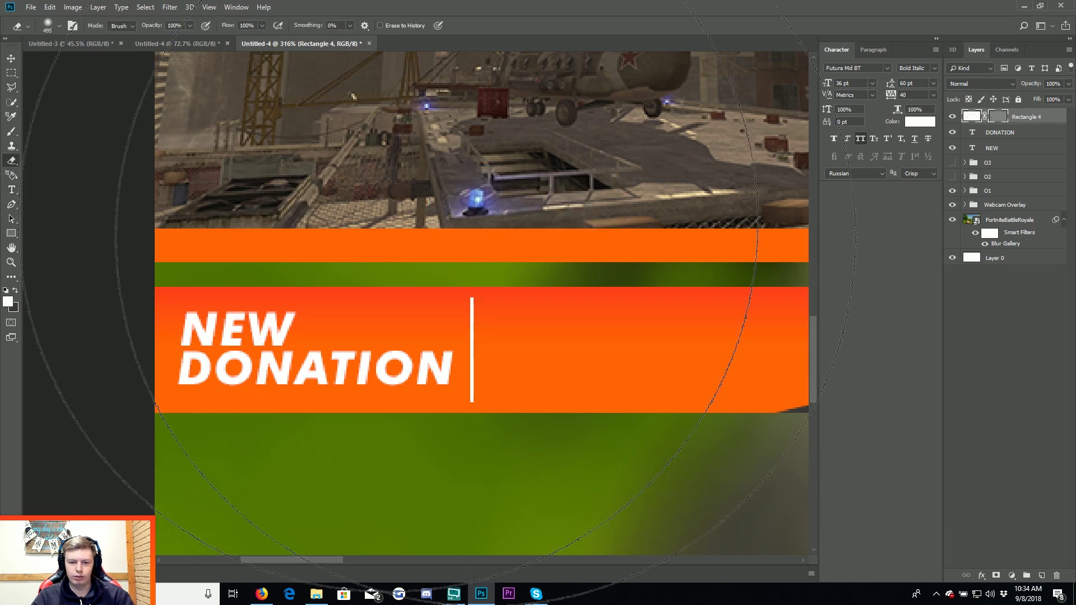
pyautogui.click(60, 26)
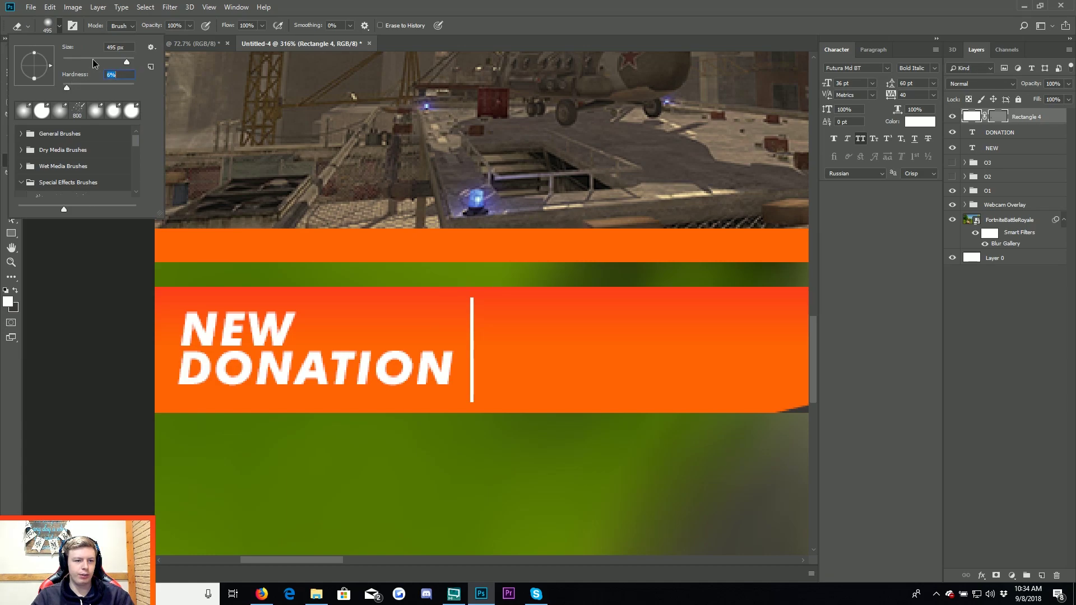
pyautogui.press('Return')
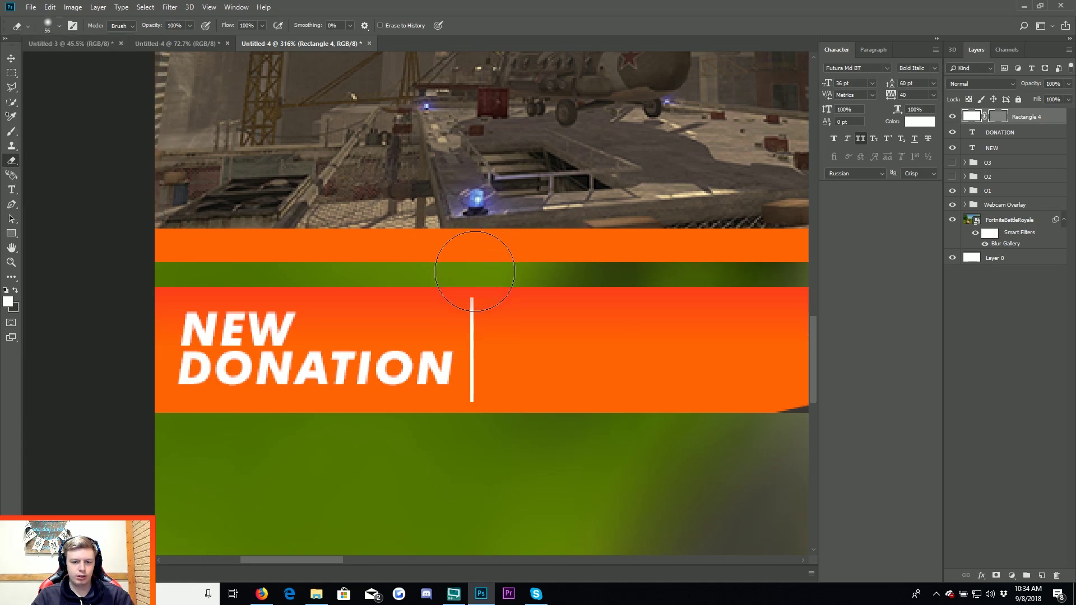
pyautogui.moveTo(480, 455); pyautogui.dragTo(476, 432)
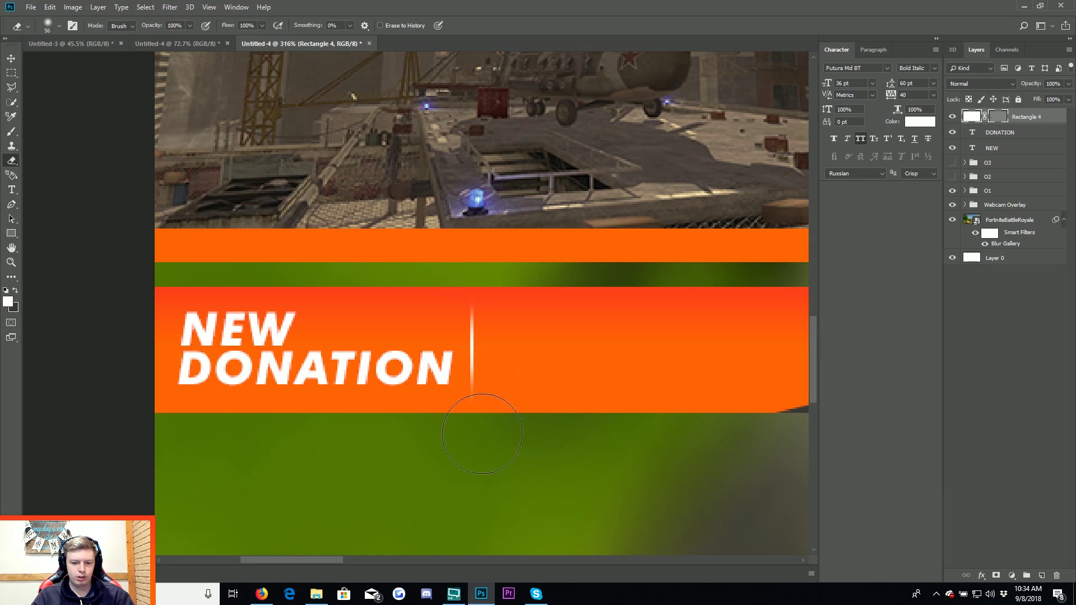
pyautogui.scroll(-5, 237, 327)
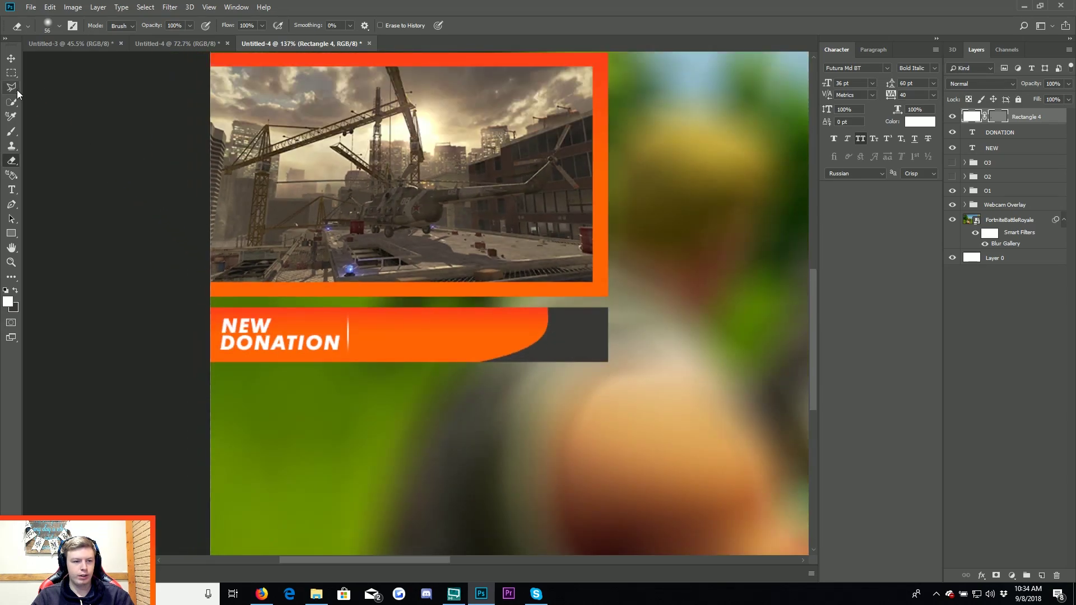
# Convert the Rectangle 4 divider layer into a smart object.
pyautogui.press('v')
pyautogui.scroll(3, 341, 342)
pyautogui.scroll(2, 341, 342)
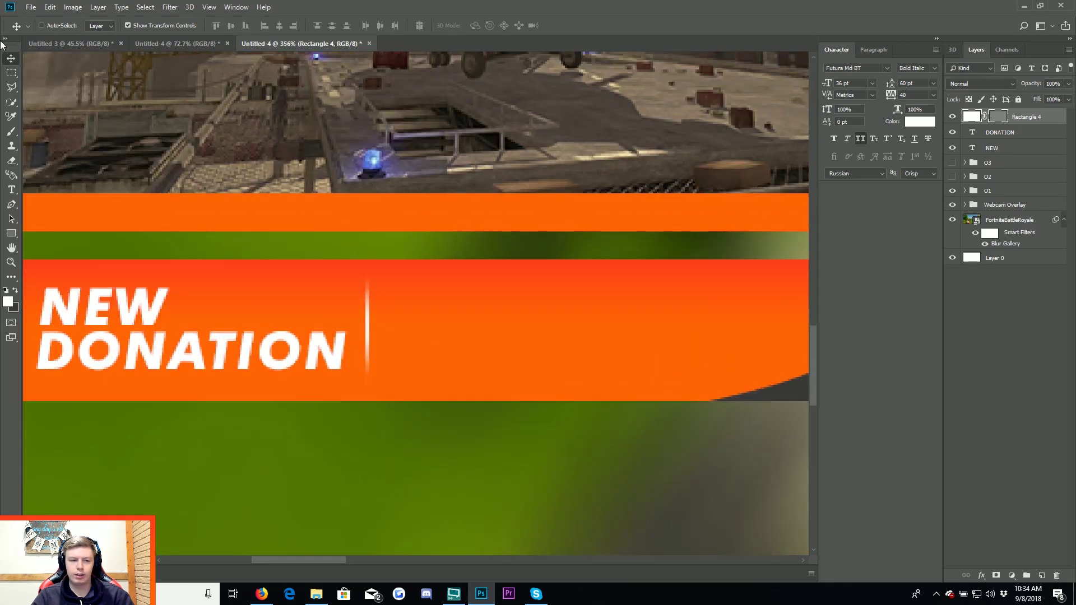
pyautogui.scroll(2, 430, 301)
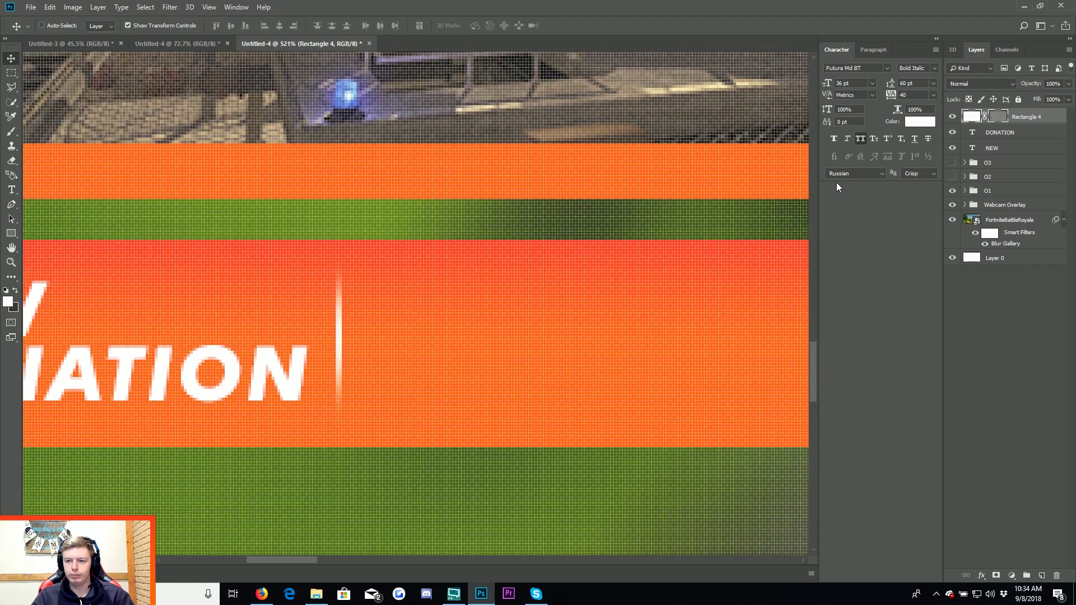
pyautogui.click(11, 76)
pyautogui.click(8, 62)
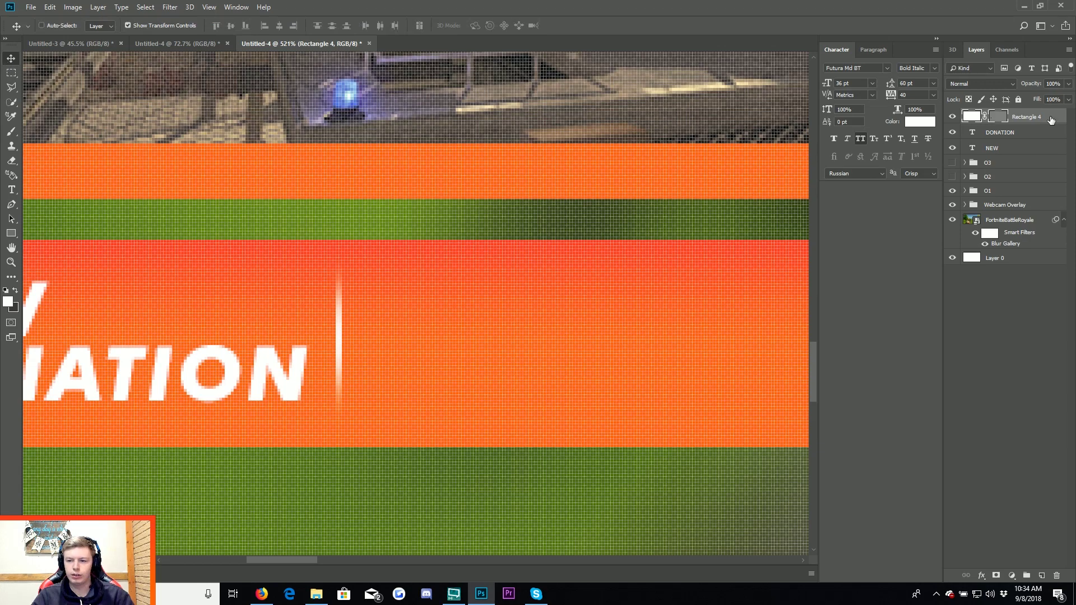
pyautogui.click(979, 118)
pyautogui.scroll(-3, 358, 272)
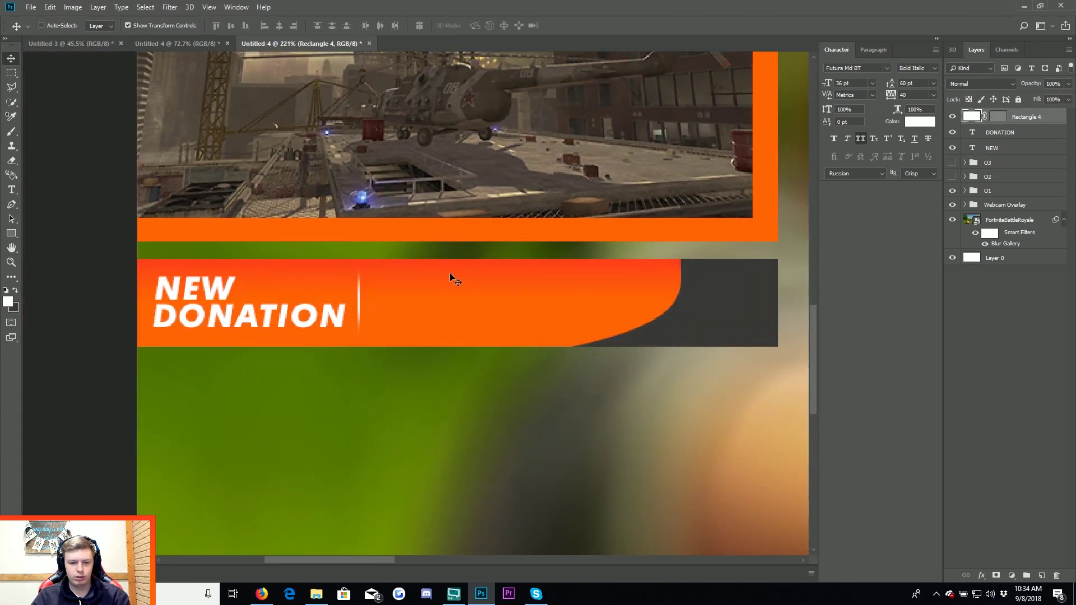
pyautogui.rightClick(1053, 123)
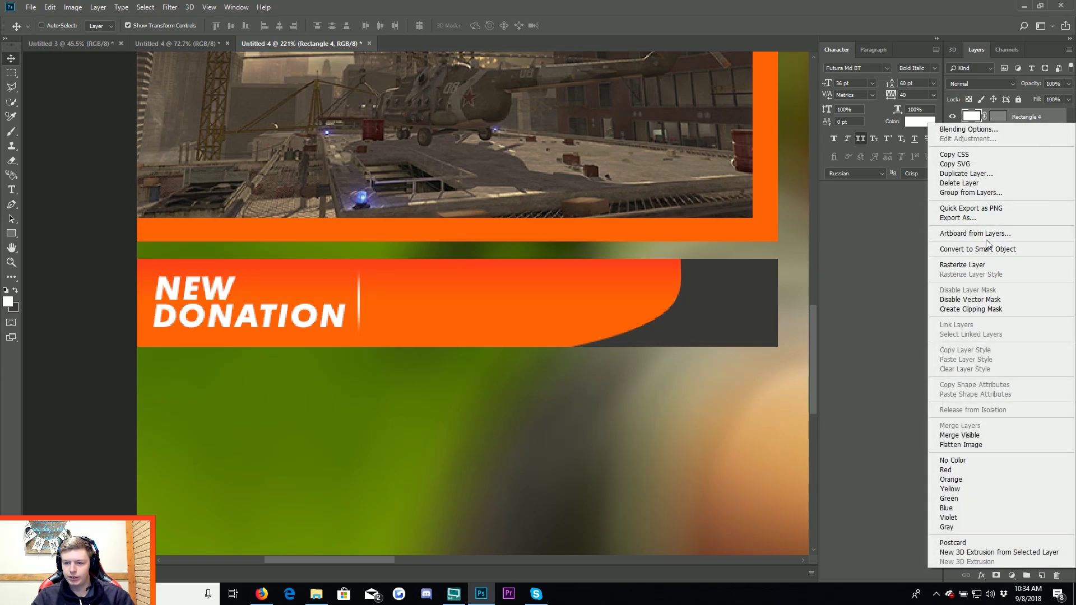
pyautogui.click(986, 249)
# Stretch the divider up to the orange bar's top and nudge it slightly right.
pyautogui.scroll(2, 303, 279)
pyautogui.scroll(1, 349, 276)
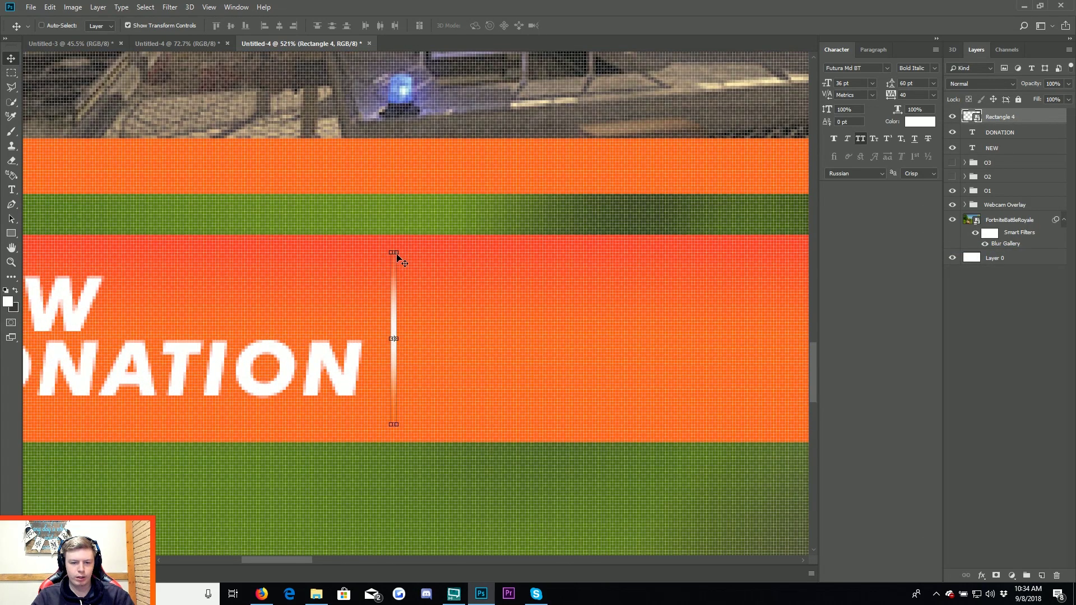
pyautogui.moveTo(395, 253); pyautogui.dragTo(395, 236)
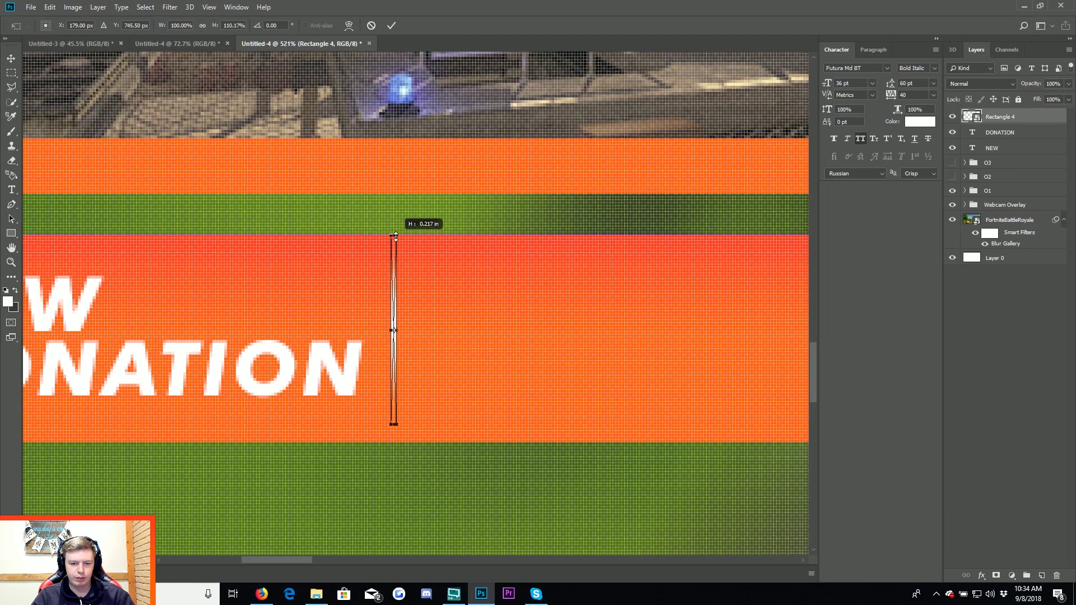
pyautogui.press('Return')
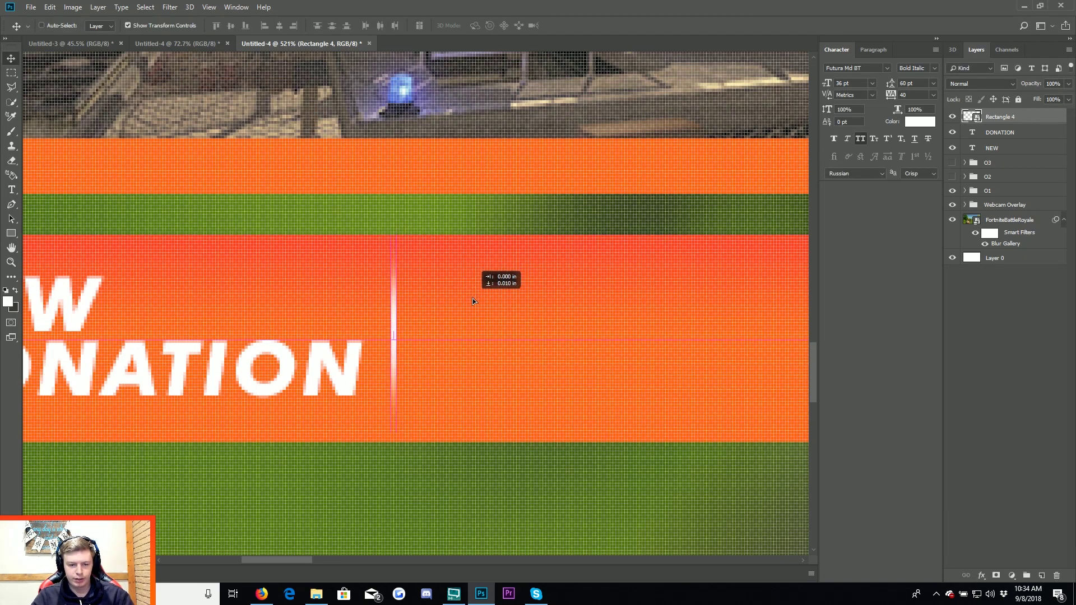
pyautogui.scroll(-2, 502, 302)
pyautogui.scroll(-2, 500, 303)
pyautogui.moveTo(499, 298); pyautogui.dragTo(514, 297)
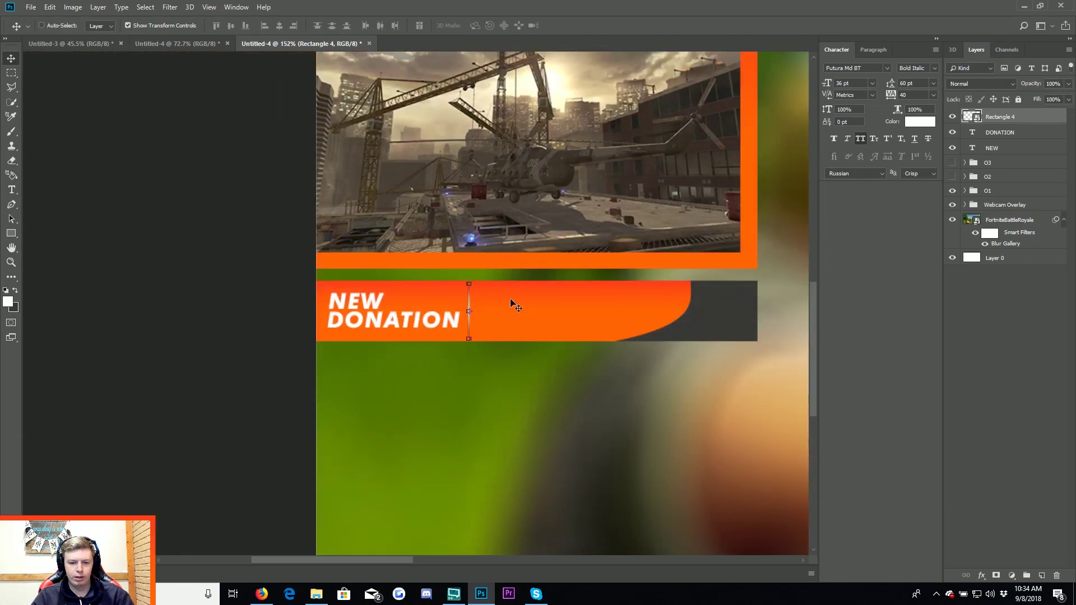
pyautogui.scroll(-2, 515, 301)
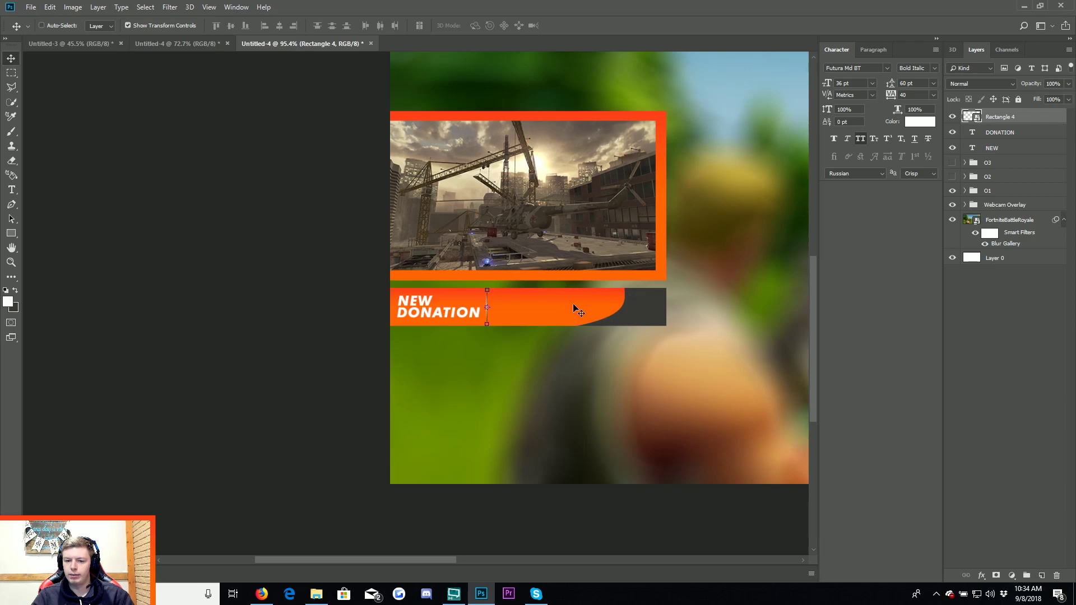
# Group the divider with the NEW and DONATION text and move the group into O1.
pyautogui.keyDown('shift'); pyautogui.click(1003, 149); pyautogui.keyUp('shift')
pyautogui.click(1026, 577)
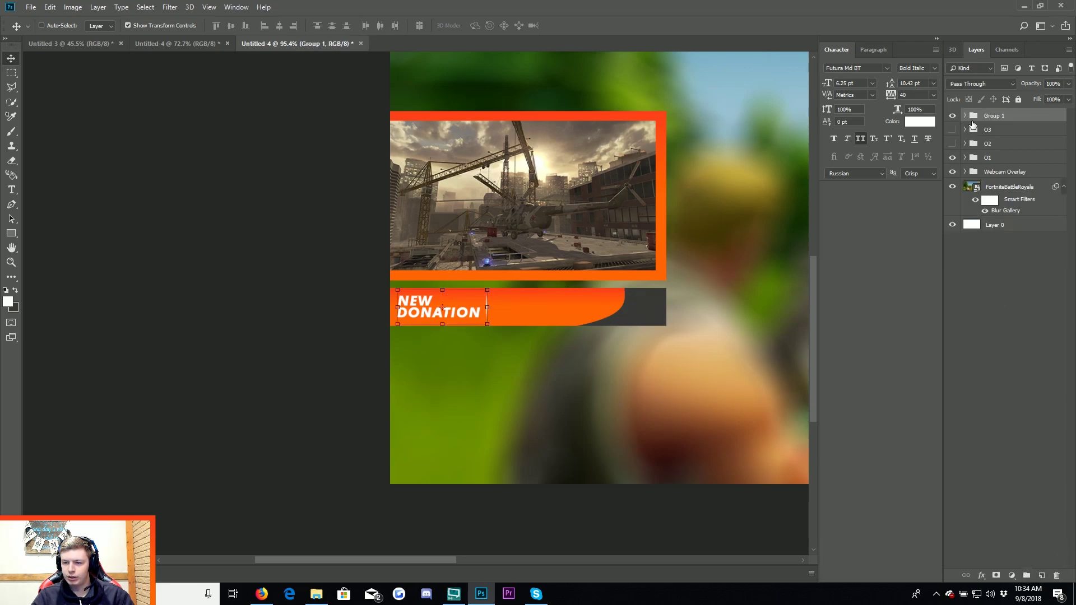
pyautogui.click(974, 159)
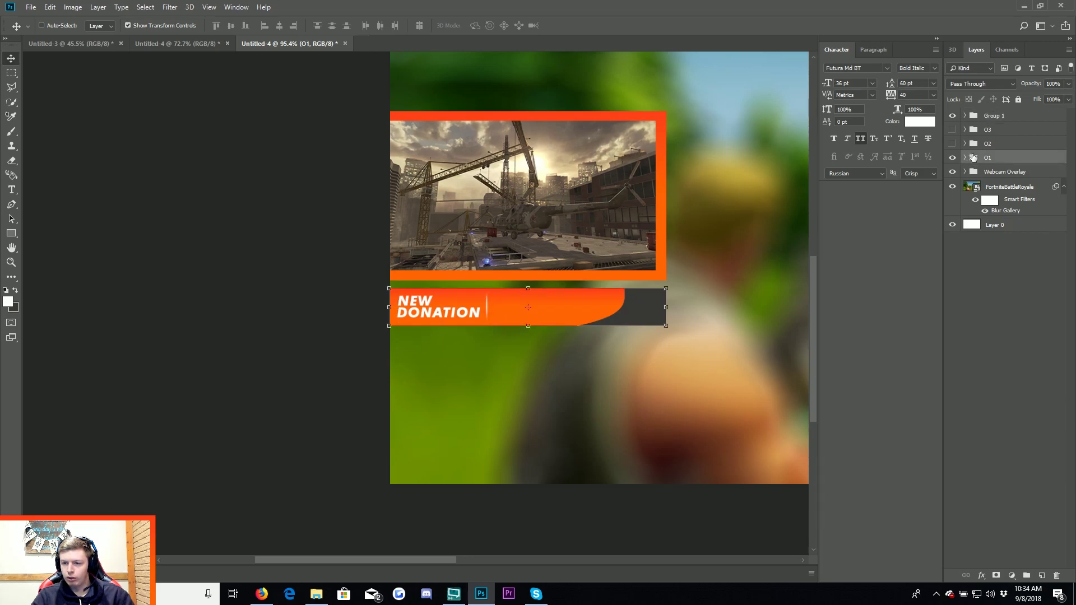
pyautogui.click(966, 158)
pyautogui.moveTo(995, 116); pyautogui.dragTo(1012, 172)
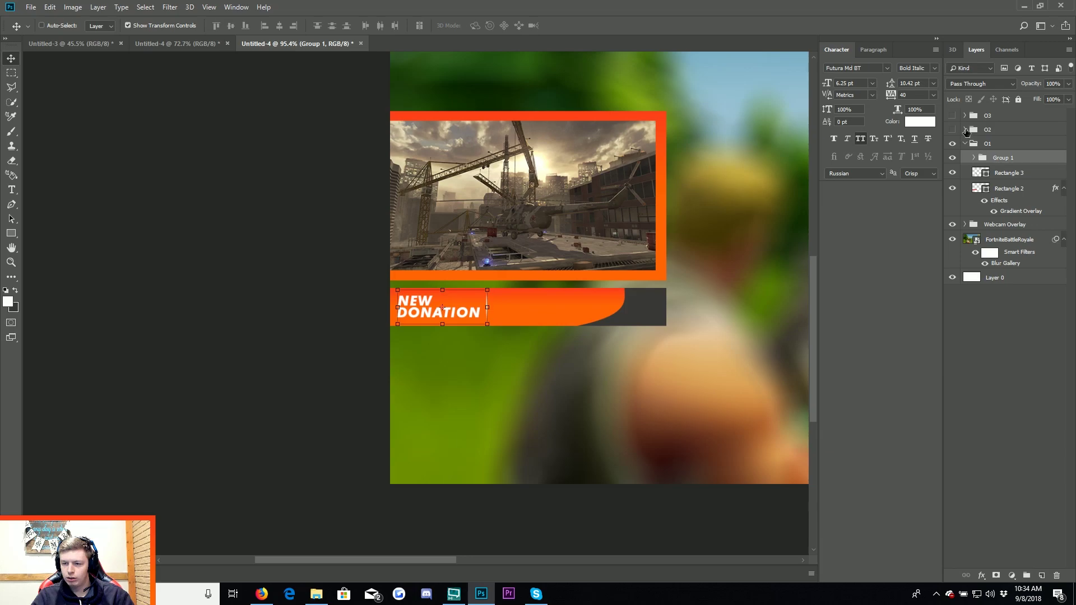
# Duplicate the group into O2, show O2, and move the copy onto the second bar.
pyautogui.click(965, 130)
pyautogui.moveTo(1029, 212); pyautogui.dragTo(1042, 576)
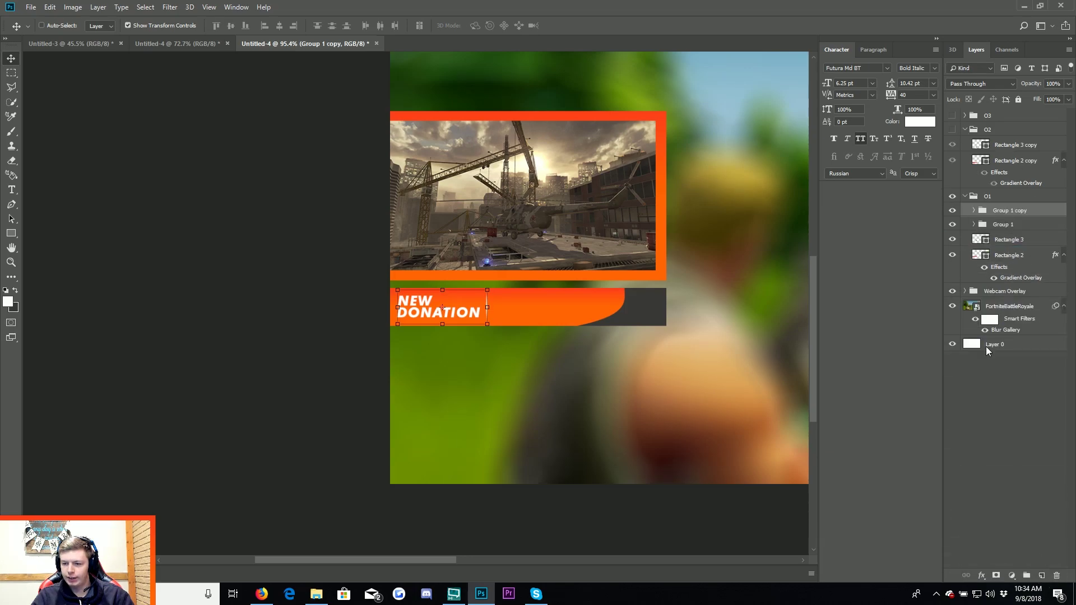
pyautogui.moveTo(1003, 211); pyautogui.dragTo(990, 131)
pyautogui.click(953, 130)
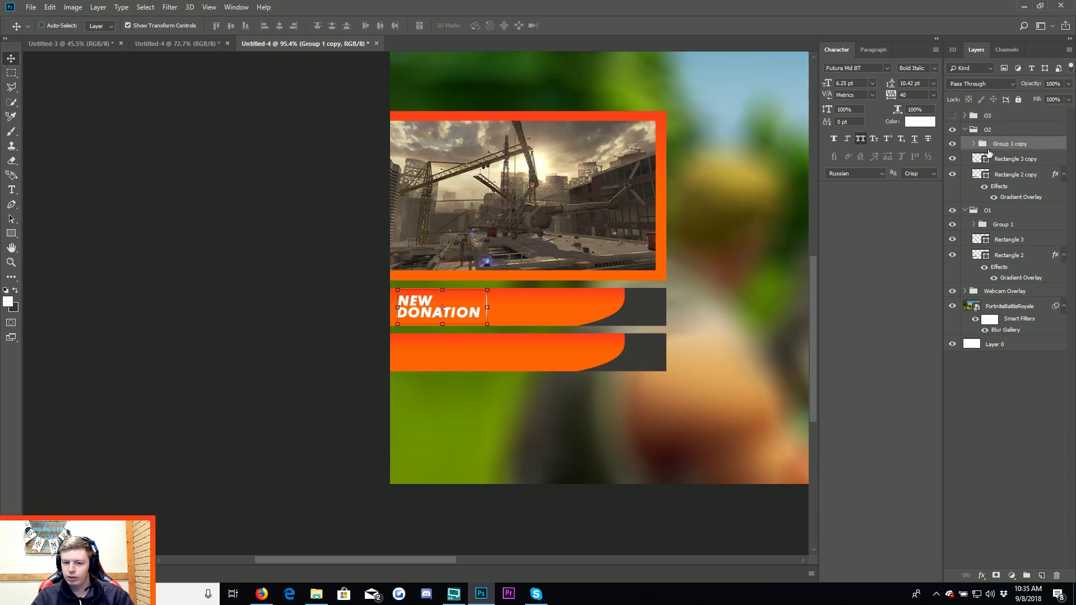
pyautogui.moveTo(536, 318); pyautogui.dragTo(535, 364)
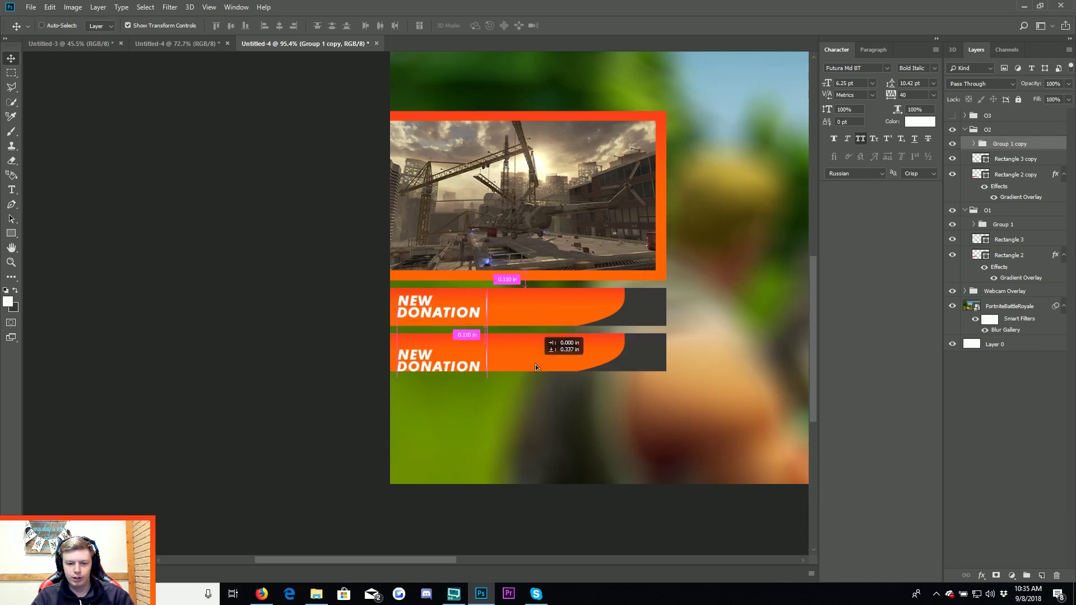
pyautogui.click(11, 190)
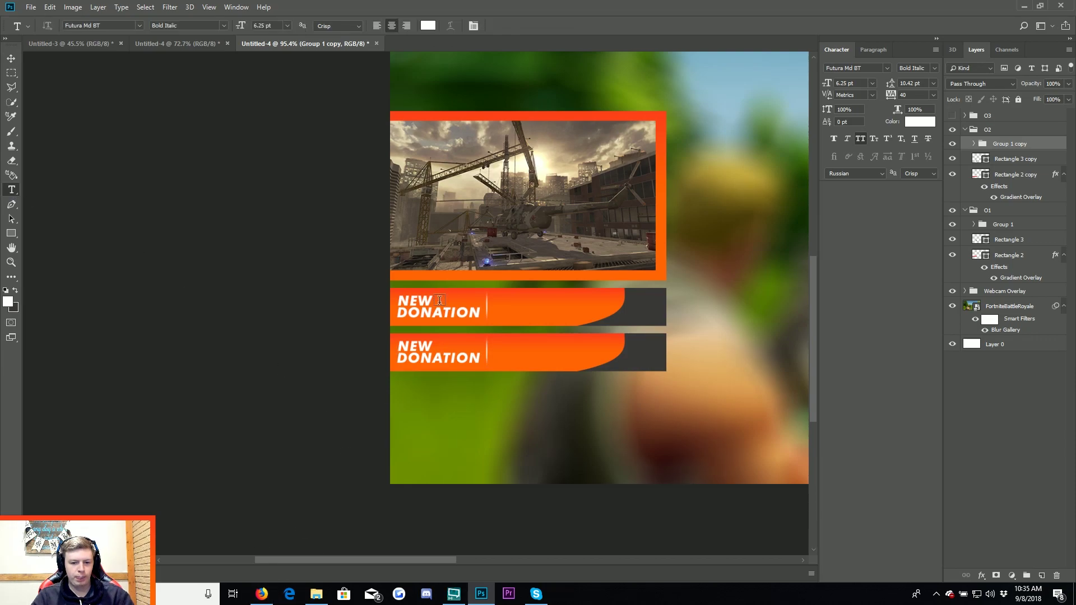
pyautogui.scroll(3, 44, 238)
pyautogui.scroll(2, 672, 436)
# Replace DONATION with 'SUBSCRIBER' on the second bar.
pyautogui.doubleClick(639, 410)
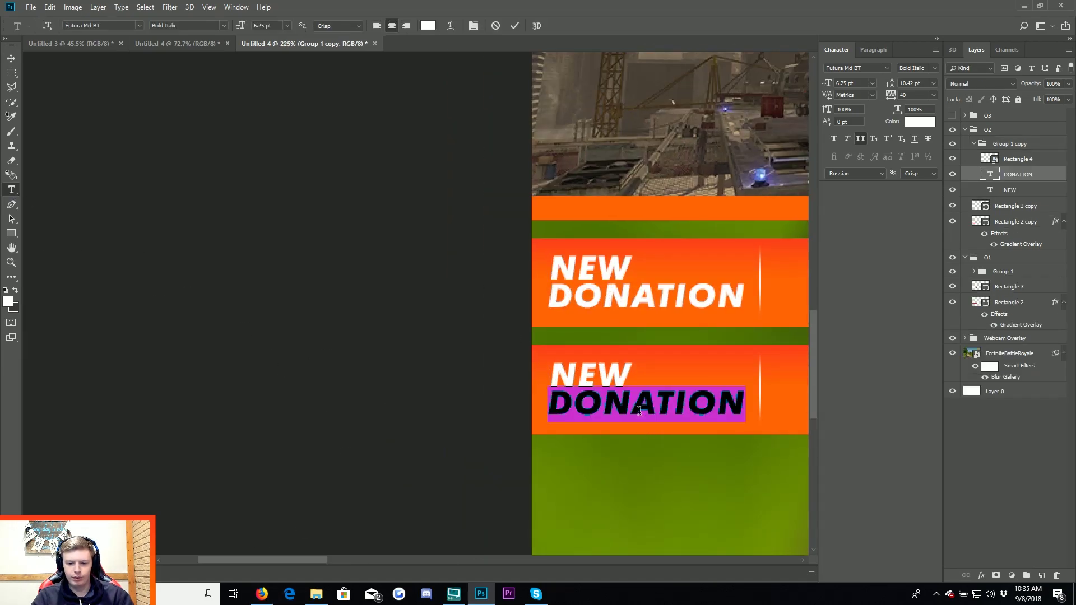
pyautogui.write('SUBS')
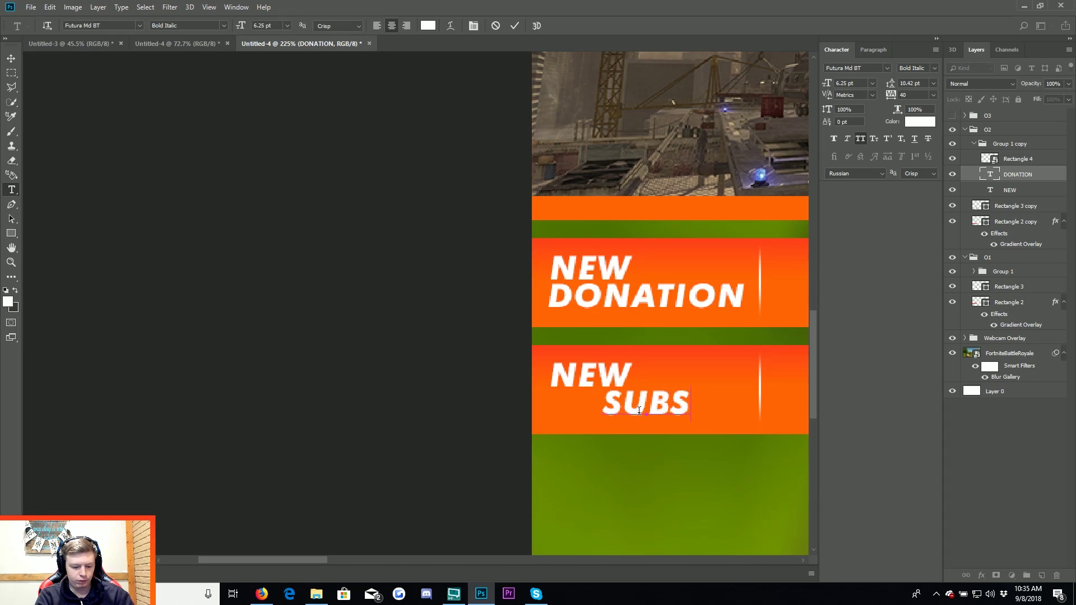
pyautogui.write('CRIBER')
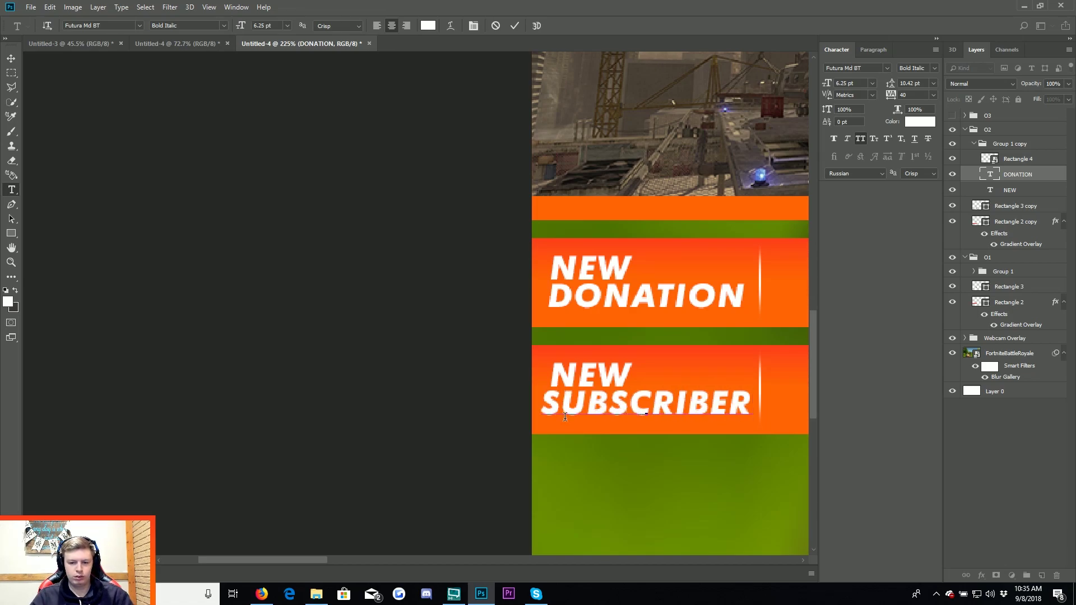
pyautogui.click(6, 60)
pyautogui.scroll(3, 634, 398)
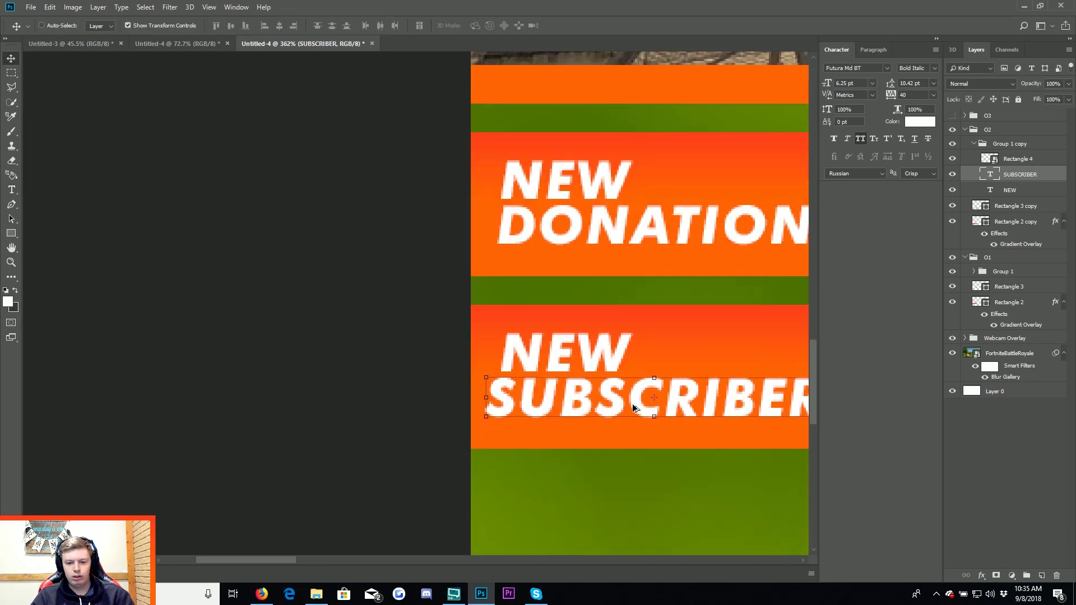
pyautogui.scroll(-2, 694, 382)
pyautogui.scroll(2, 694, 382)
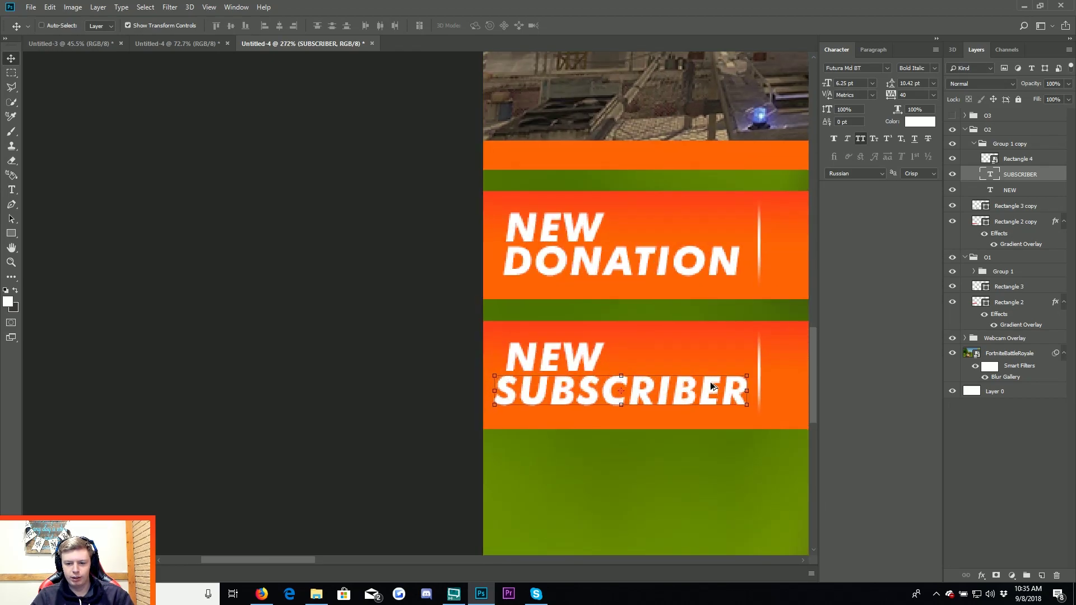
pyautogui.scroll(2, 731, 386)
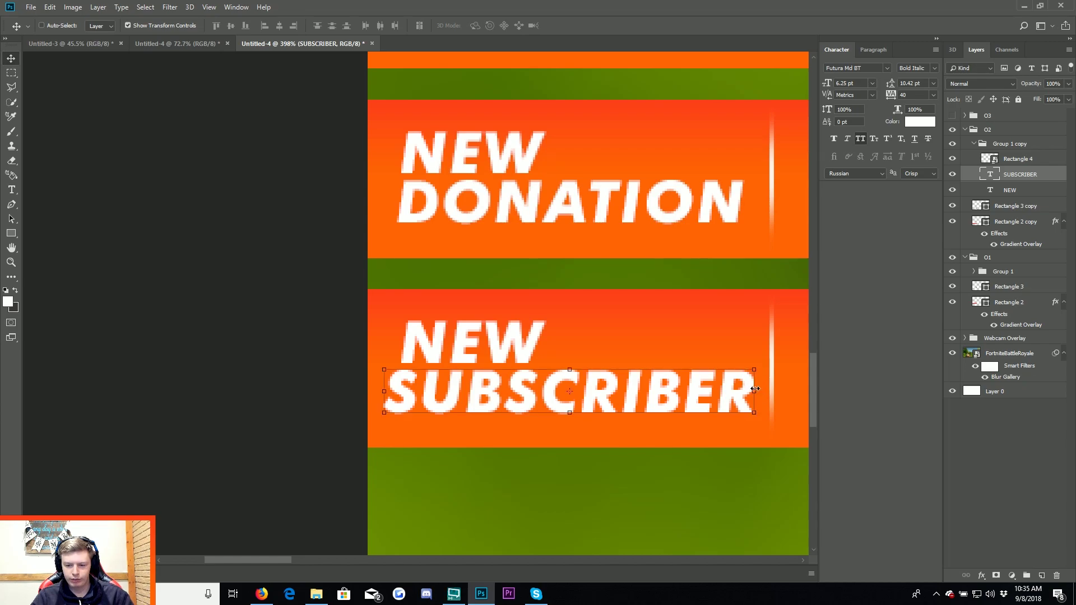
# Narrow the SUBSCRIBER line horizontally so it fits before the divider.
pyautogui.moveTo(756, 391)
pyautogui.mouseDown()
pyautogui.moveTo(714, 394)
pyautogui.moveTo(752, 389)
pyautogui.mouseUp()
pyautogui.press('Return')
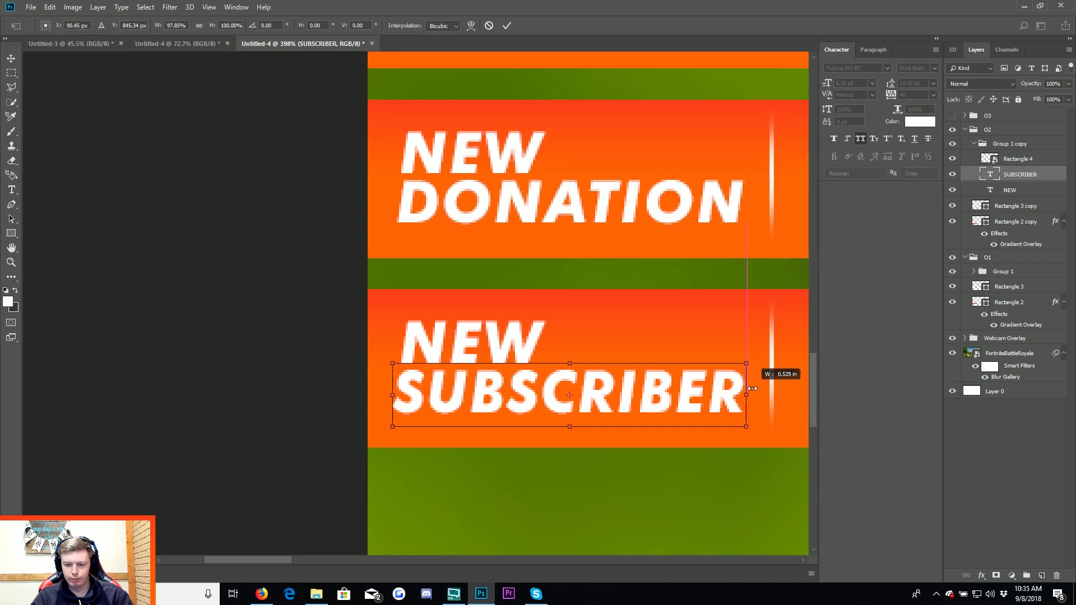
pyautogui.press('Return')
pyautogui.scroll(-5, 644, 339)
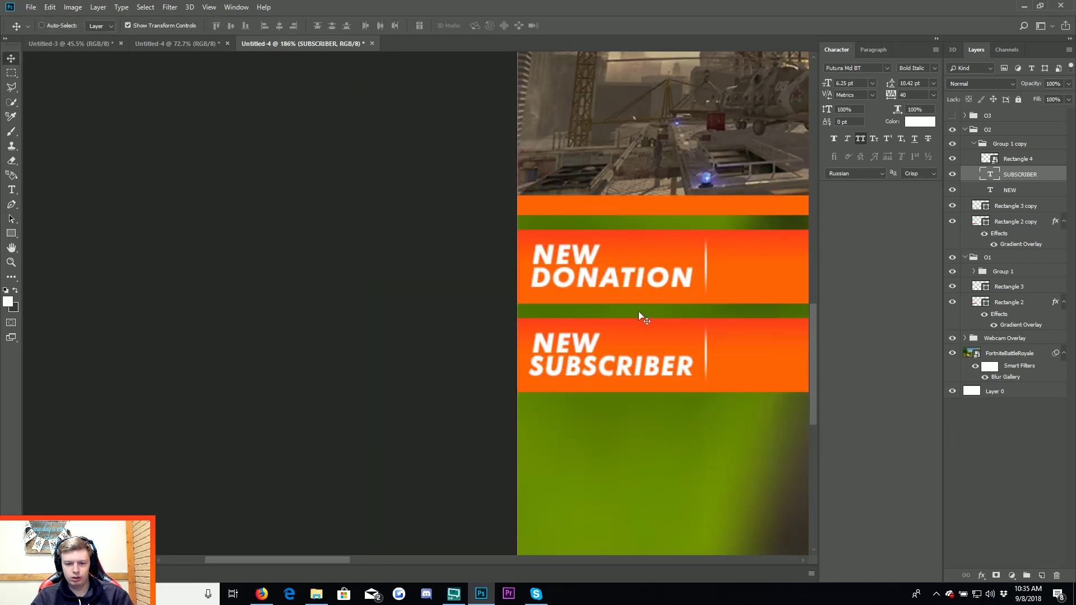
pyautogui.scroll(3, 644, 365)
pyautogui.scroll(3, 635, 368)
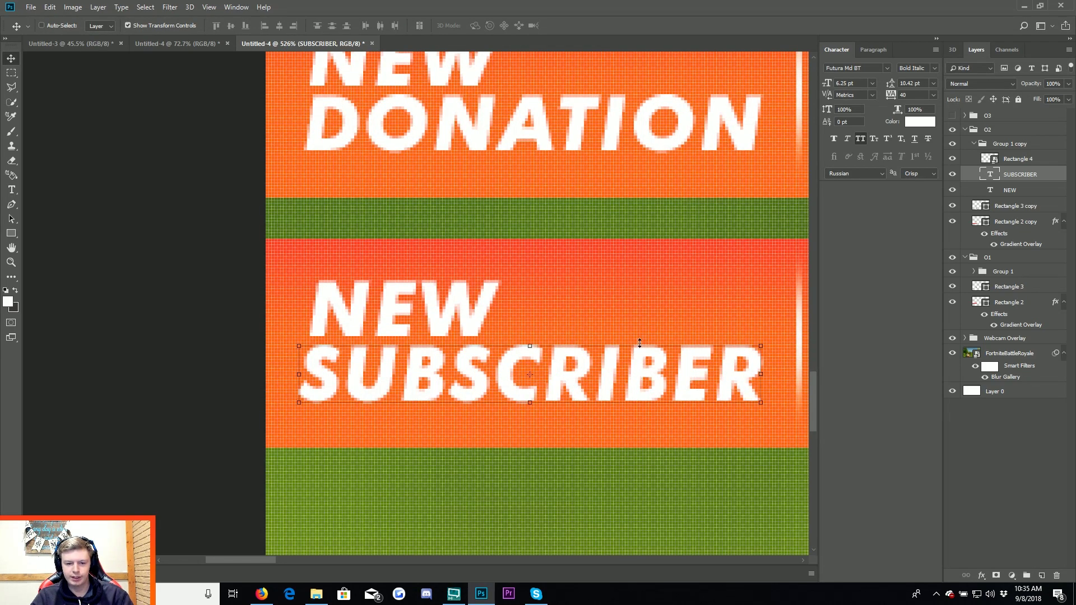
pyautogui.scroll(-5, 639, 343)
pyautogui.scroll(-3, 487, 328)
pyautogui.scroll(1, 156, 390)
pyautogui.scroll(-1, 96, 411)
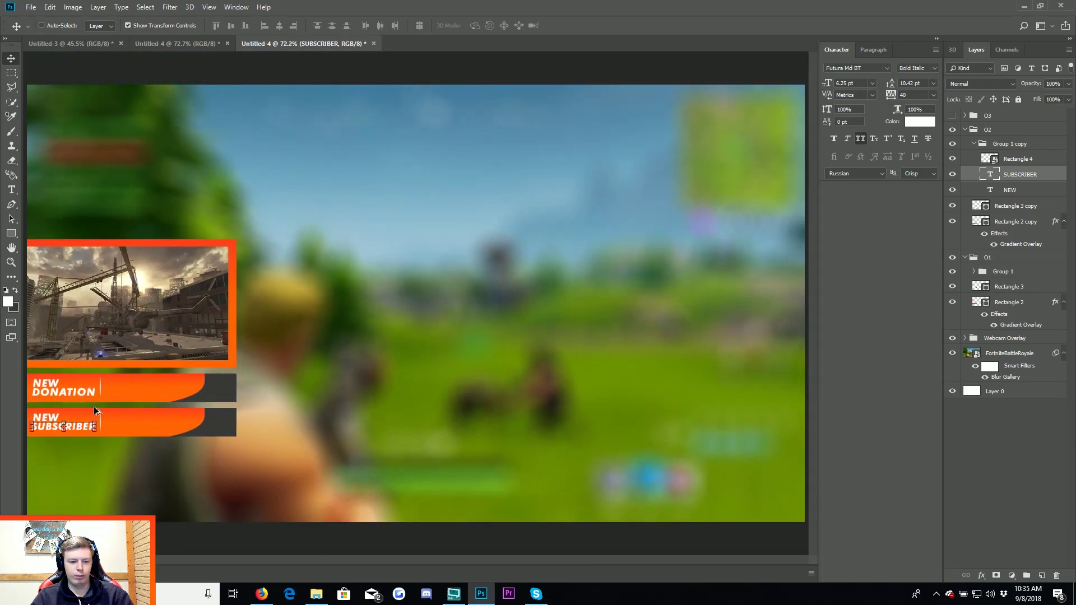
pyautogui.scroll(1, 96, 411)
# Duplicate the second bar's text group into O3, show O3, and move it onto the third bar.
pyautogui.moveTo(180, 407); pyautogui.dragTo(305, 387)
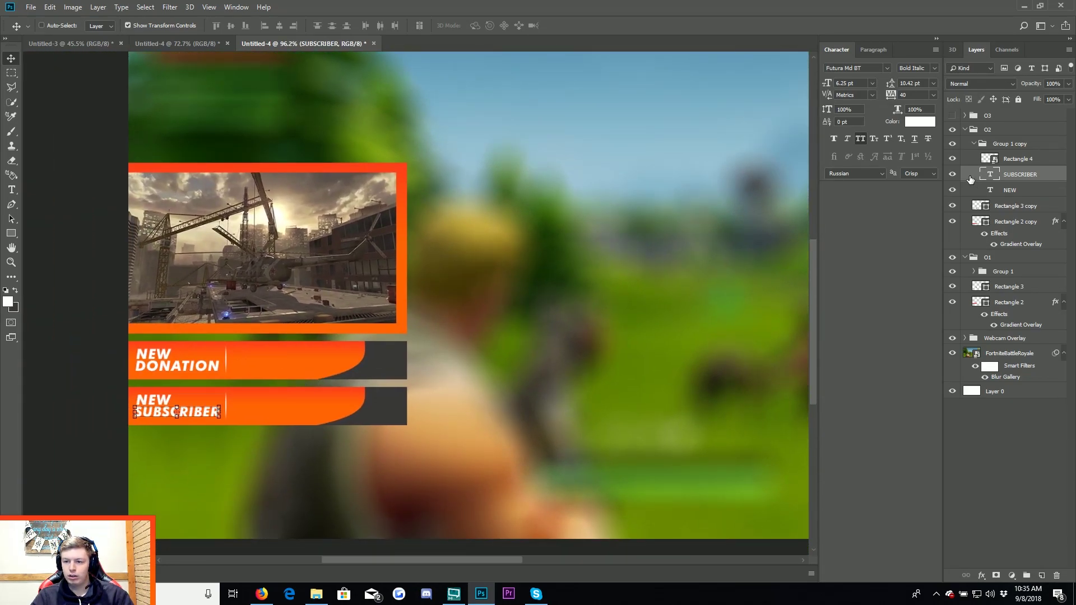
pyautogui.click(974, 146)
pyautogui.moveTo(992, 147); pyautogui.dragTo(1042, 575)
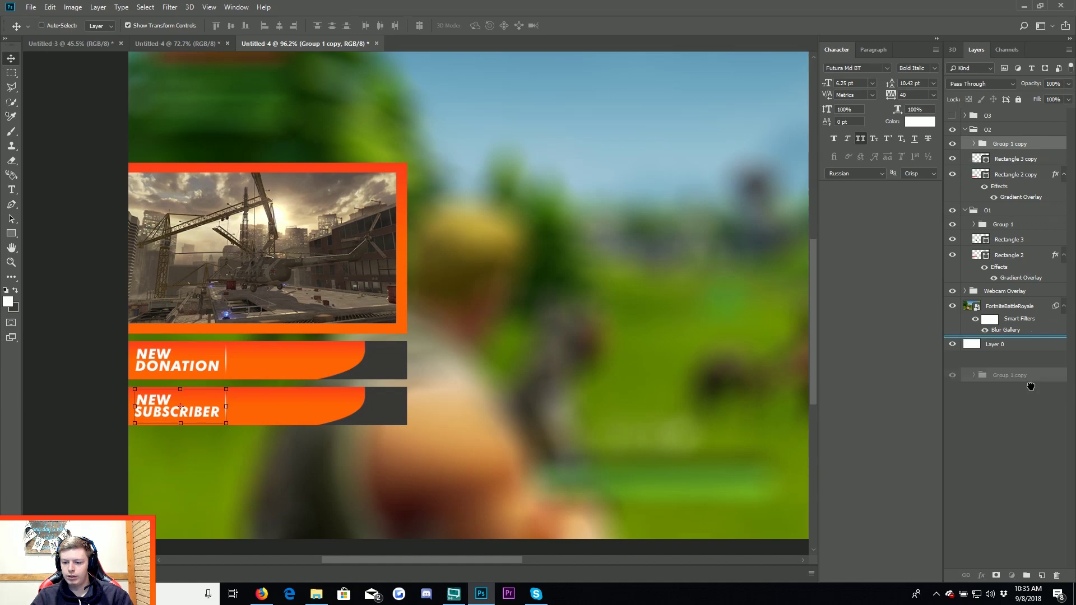
pyautogui.click(966, 116)
pyautogui.moveTo(1031, 195); pyautogui.dragTo(1002, 125)
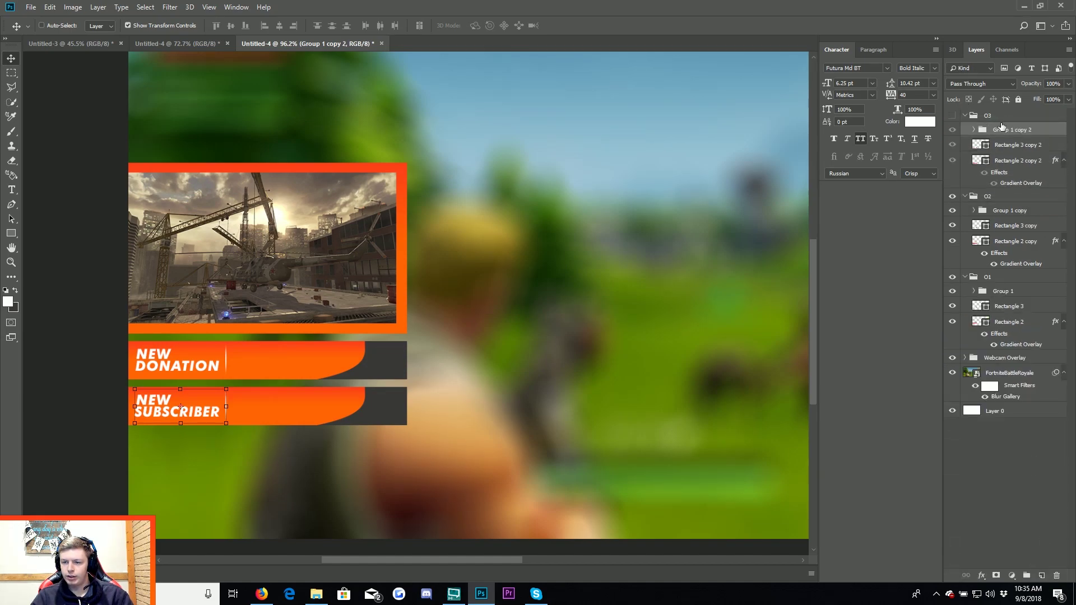
pyautogui.click(953, 116)
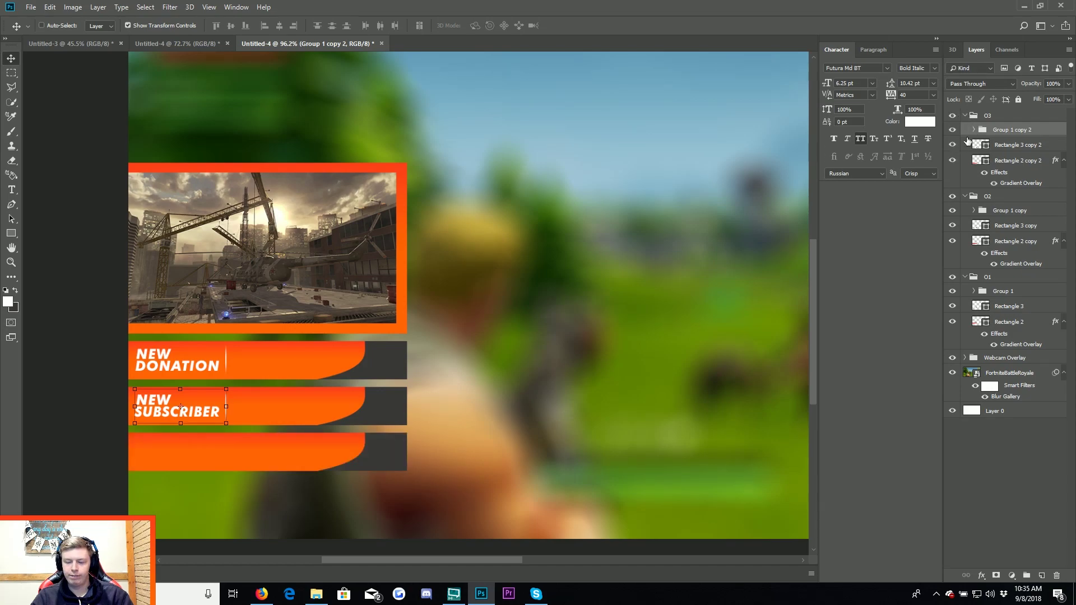
pyautogui.scroll(3, 324, 403)
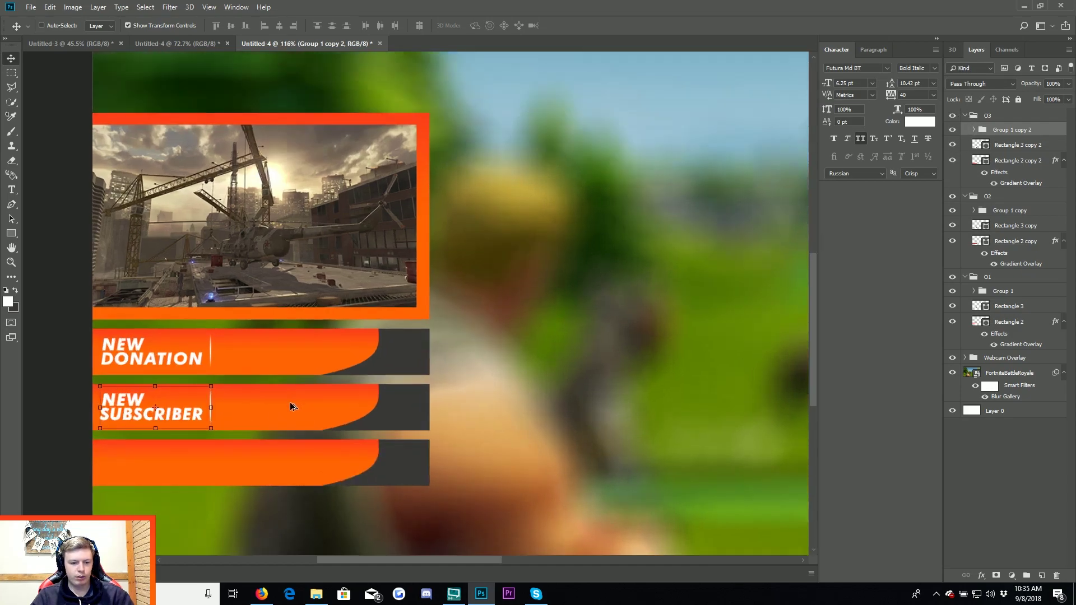
pyautogui.moveTo(287, 403); pyautogui.dragTo(288, 466)
# Check reference overlay designs in the browser, then return to Photoshop.
pyautogui.click(262, 594)
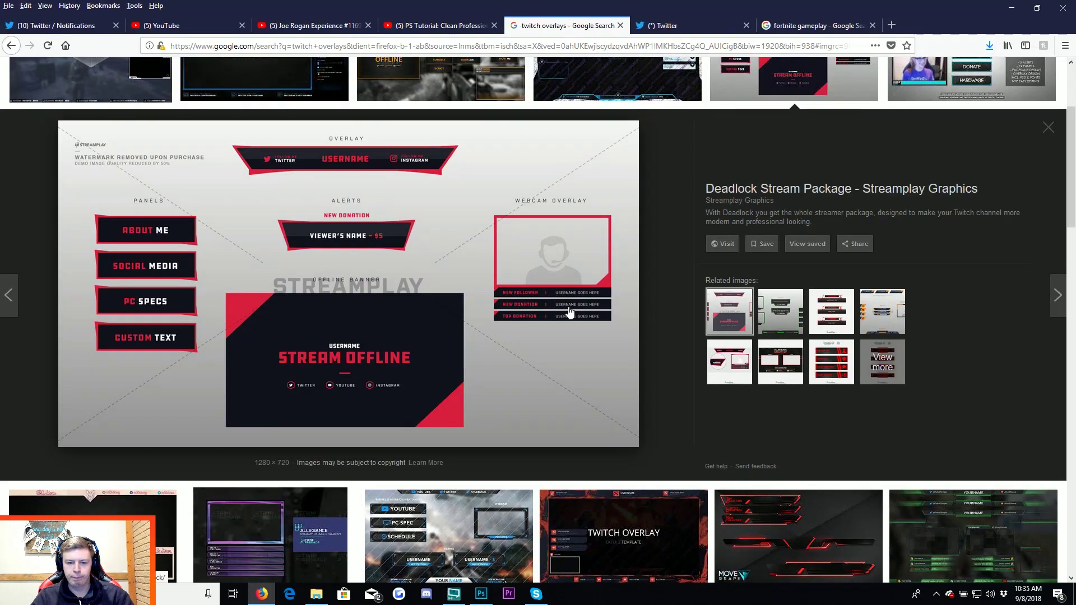
pyautogui.click(1018, 8)
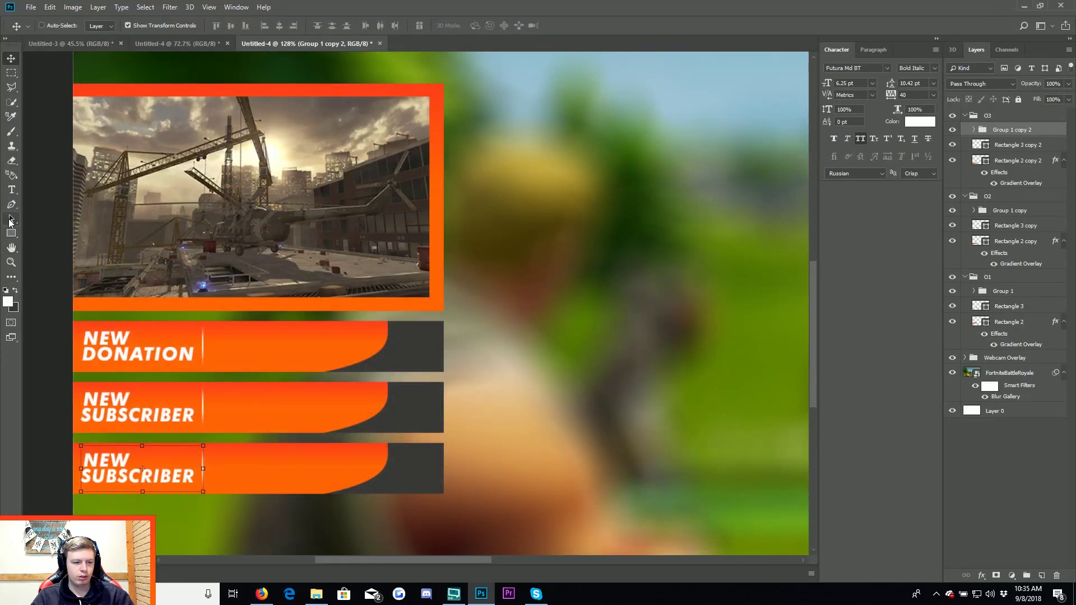
pyautogui.click(12, 189)
# Replace SUBSCRIBER with 'FOLLOWER' on the third bar.
pyautogui.click(116, 473)
pyautogui.doubleClick(115, 473)
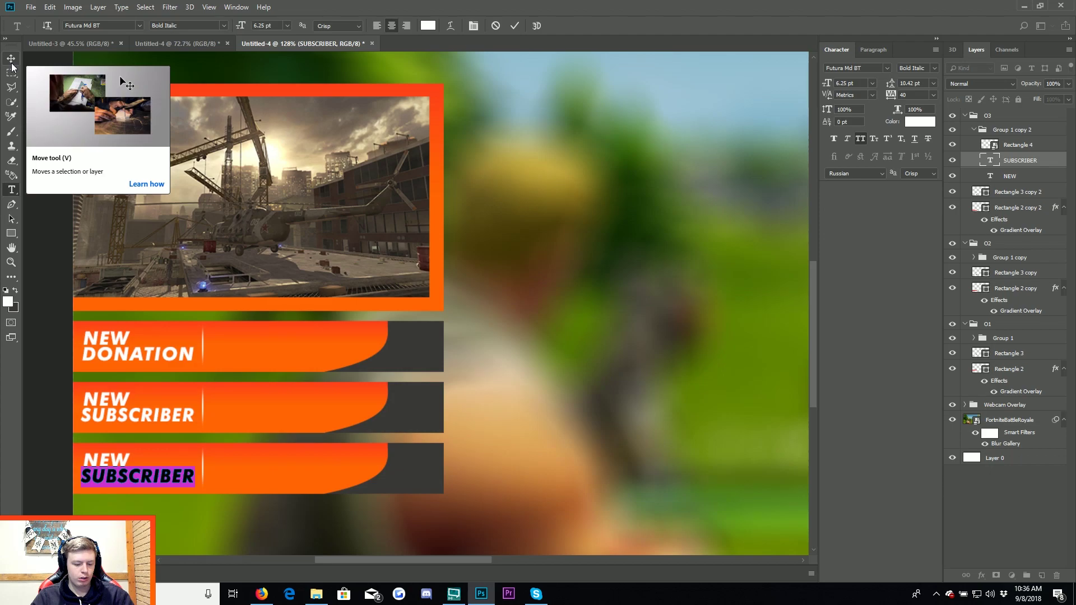
pyautogui.write('FOLLOWER')
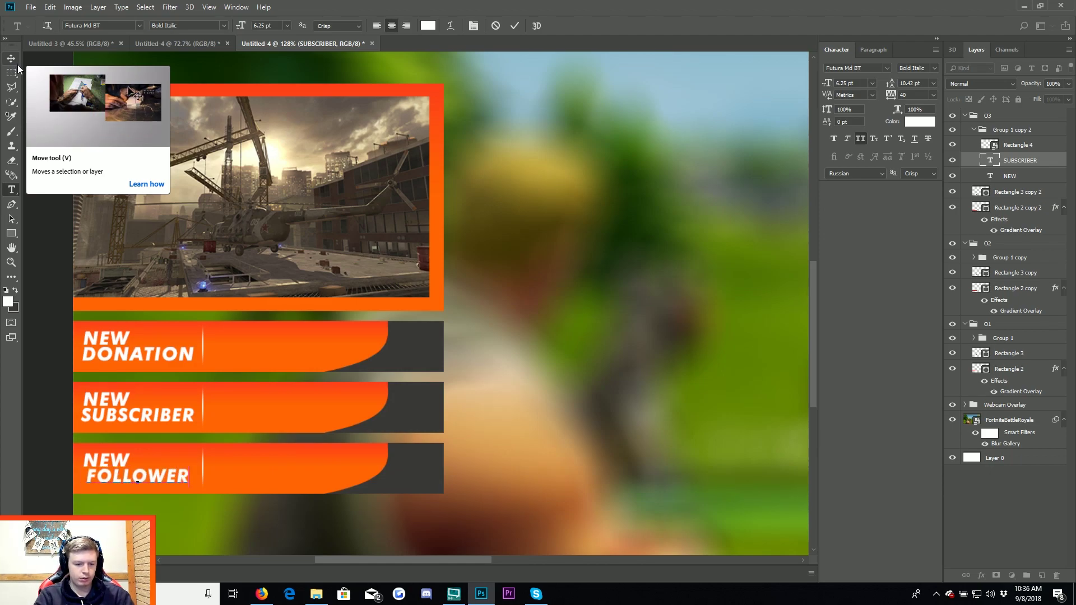
pyautogui.click(7, 61)
pyautogui.scroll(2, 202, 446)
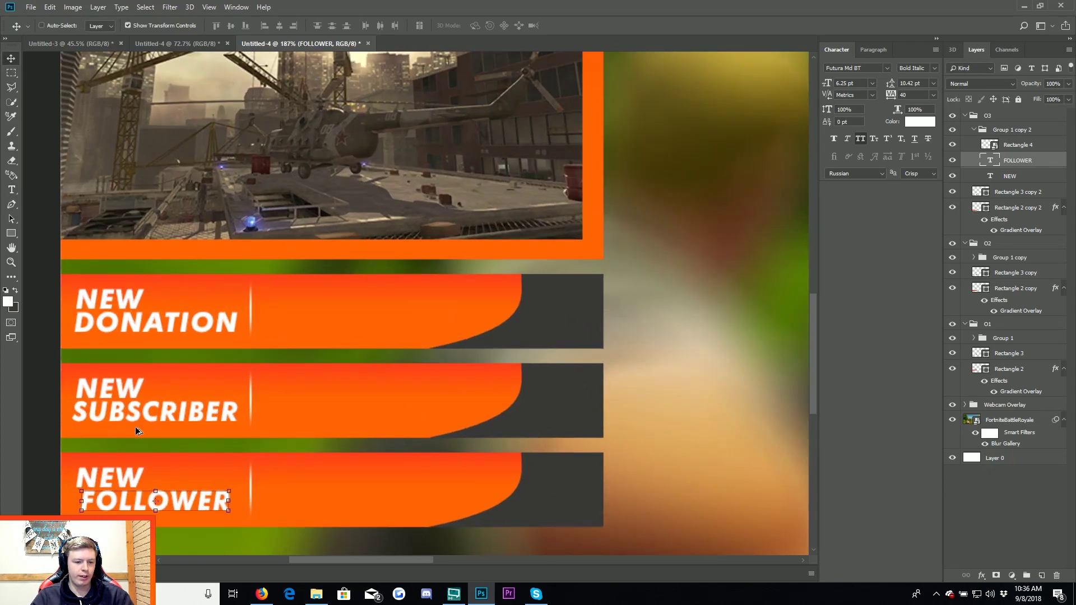
pyautogui.scroll(2, 202, 446)
pyautogui.scroll(2, 267, 383)
pyautogui.scroll(1, 258, 466)
pyautogui.scroll(1, 258, 465)
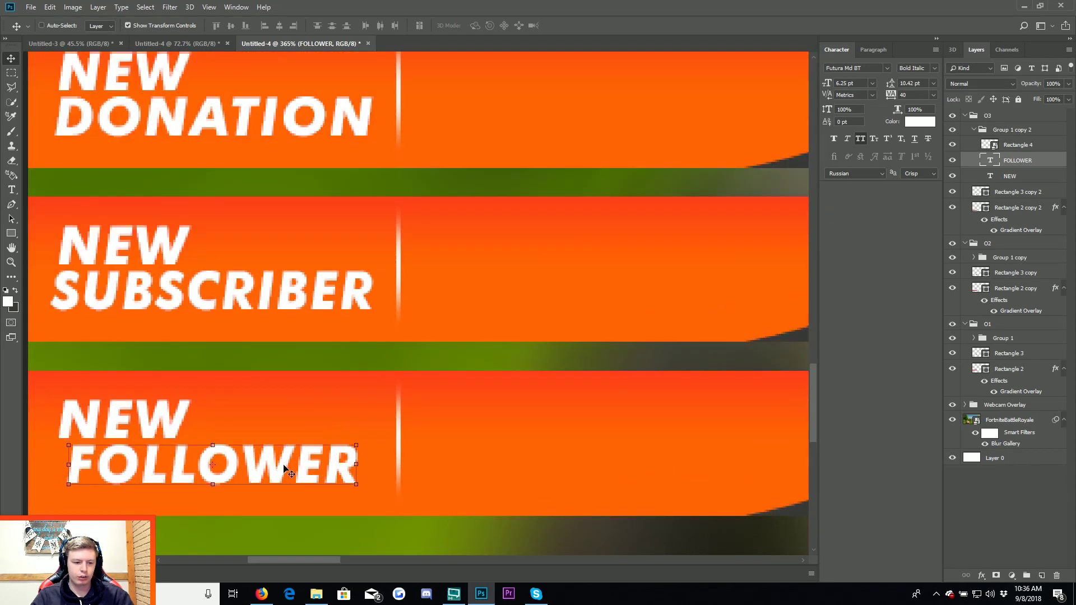
# Stretch the FOLLOWER line slightly wider with Free Transform to match the others.
pyautogui.hotkey('ctrl', 't')
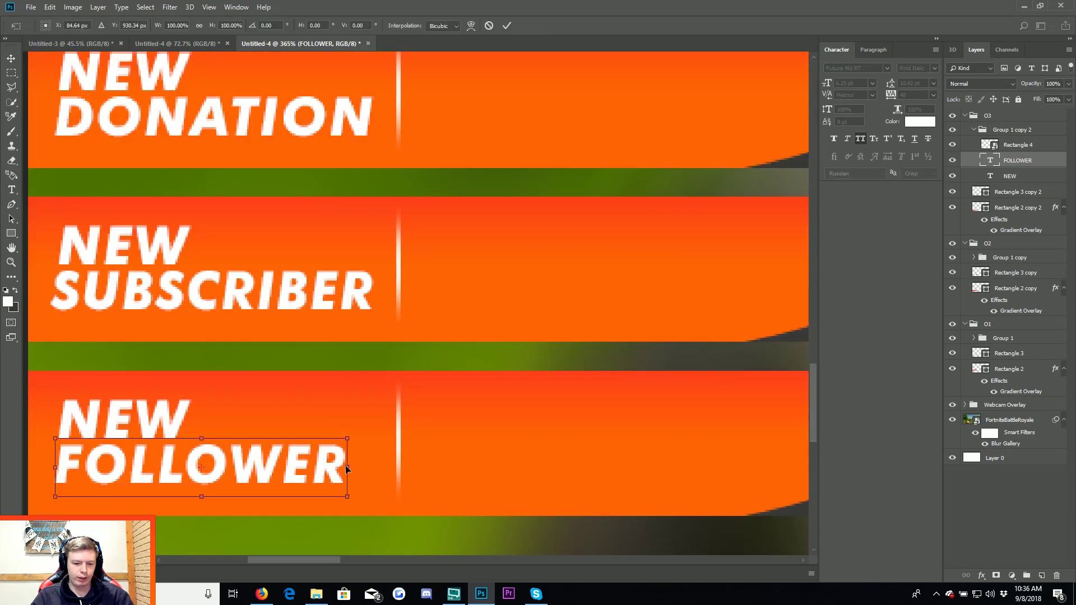
pyautogui.moveTo(349, 465); pyautogui.dragTo(359, 464)
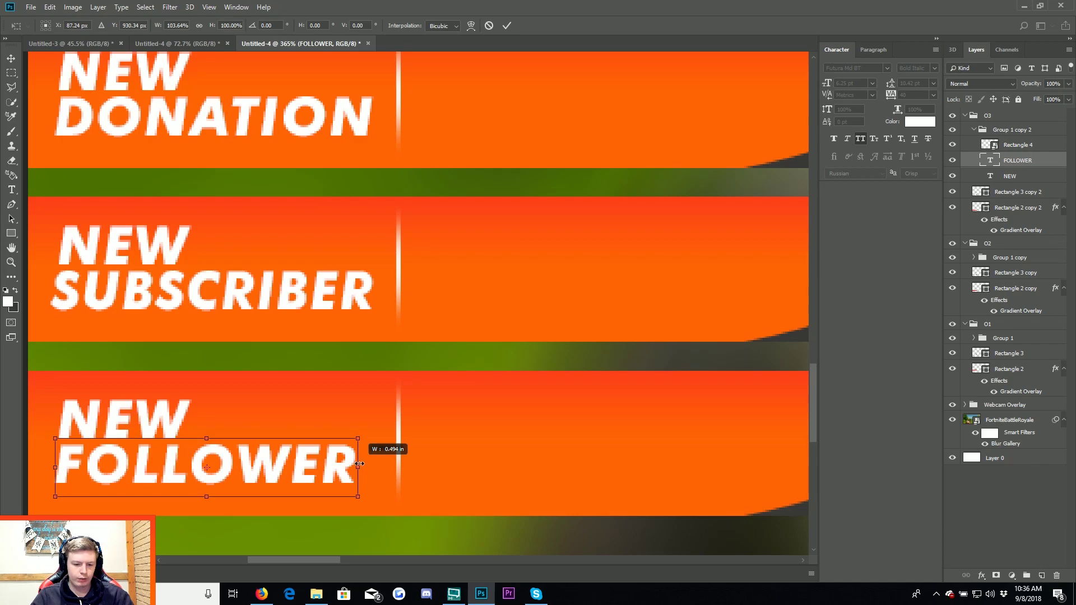
pyautogui.press('Return')
pyautogui.scroll(-3, 365, 457)
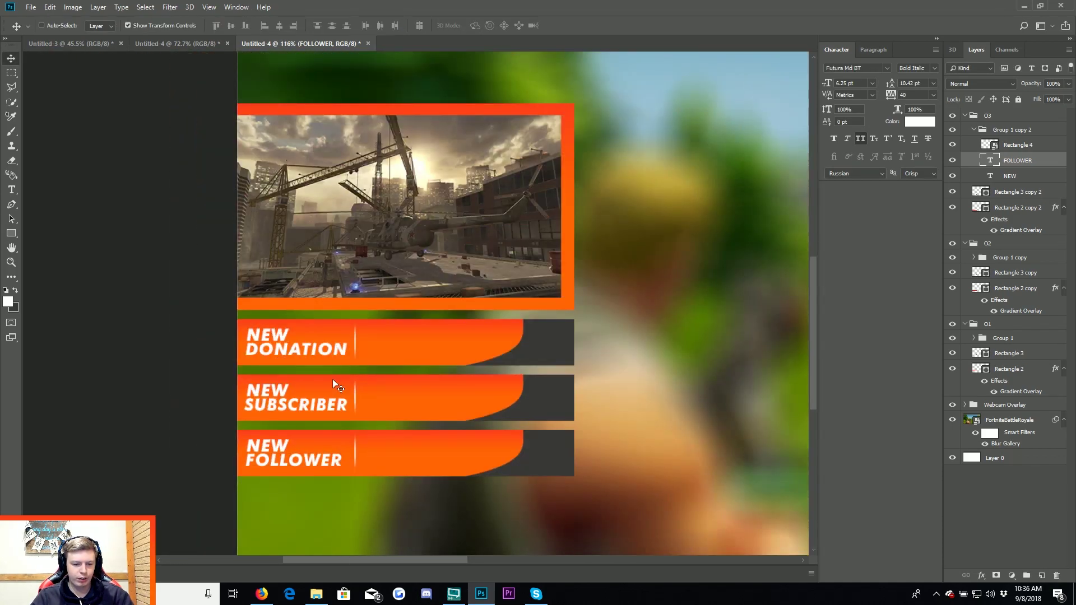
pyautogui.scroll(3, 248, 474)
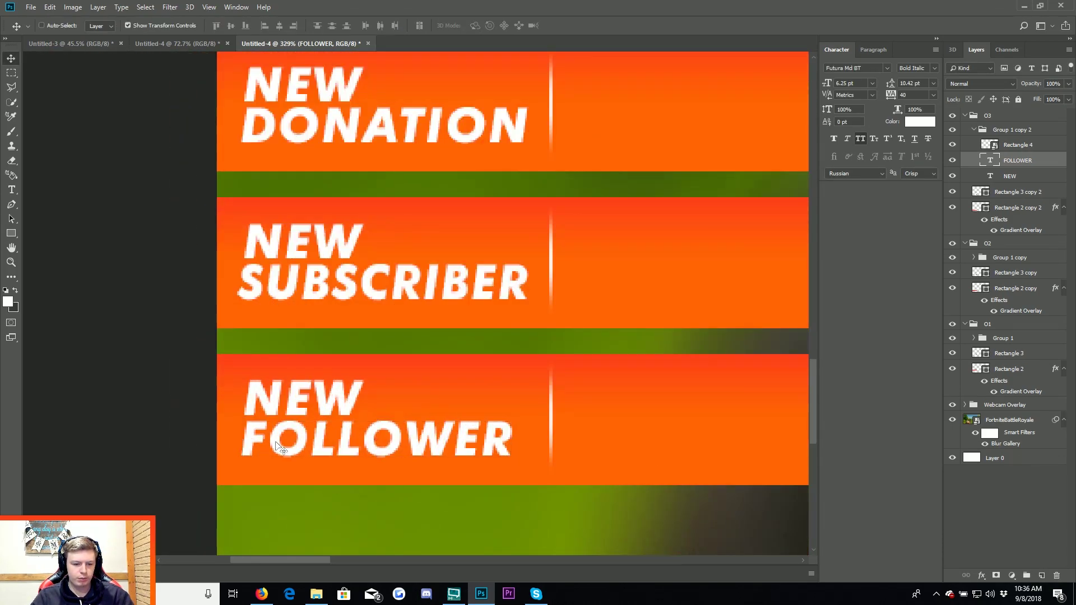
pyautogui.scroll(-5, 277, 447)
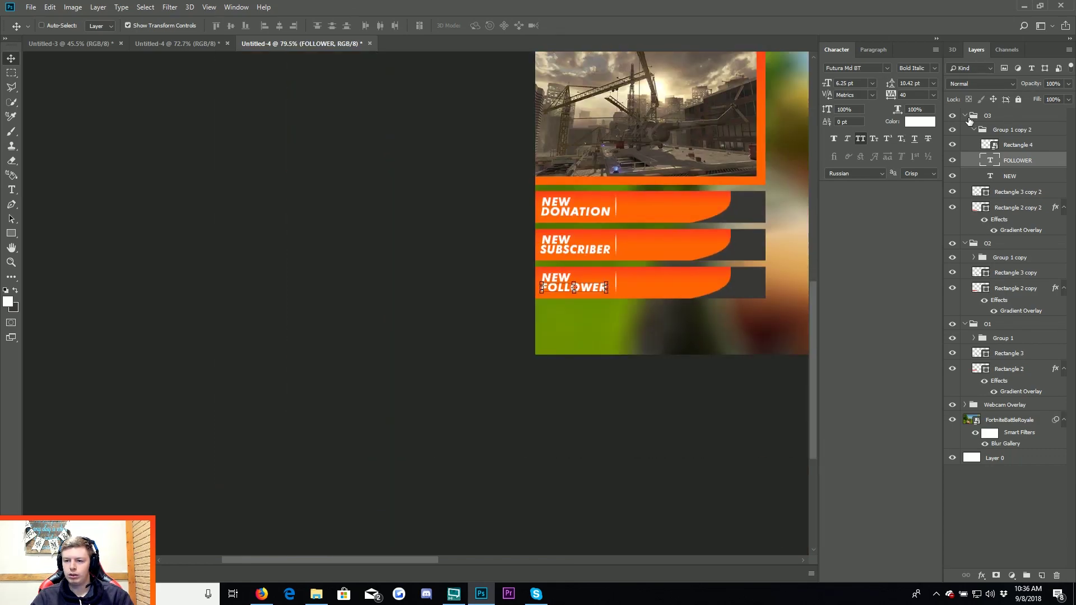
# Collapse the O3, O2 and O1 alert groups in the Layers panel and clear the layer selection.
pyautogui.click(966, 116)
pyautogui.click(966, 131)
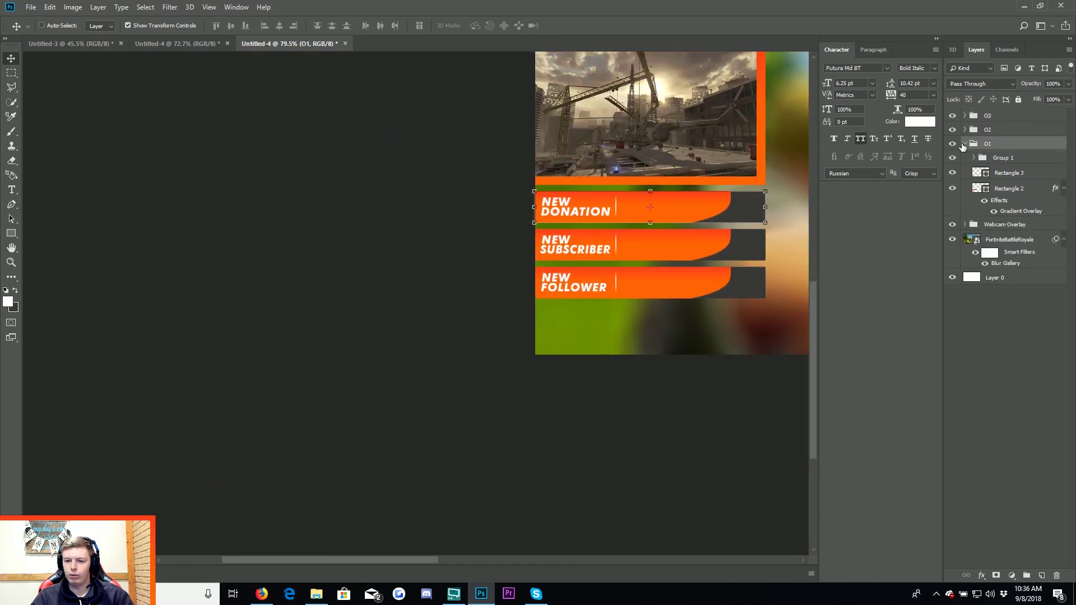
pyautogui.click(964, 144)
pyautogui.scroll(-3, 516, 244)
pyautogui.scroll(1, 616, 280)
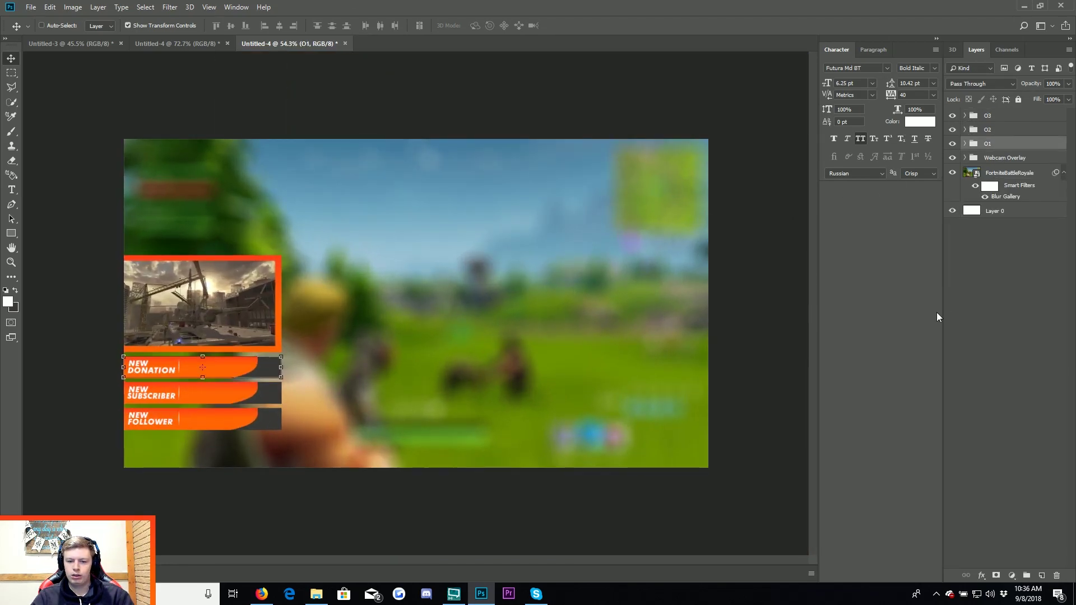
pyautogui.click(953, 312)
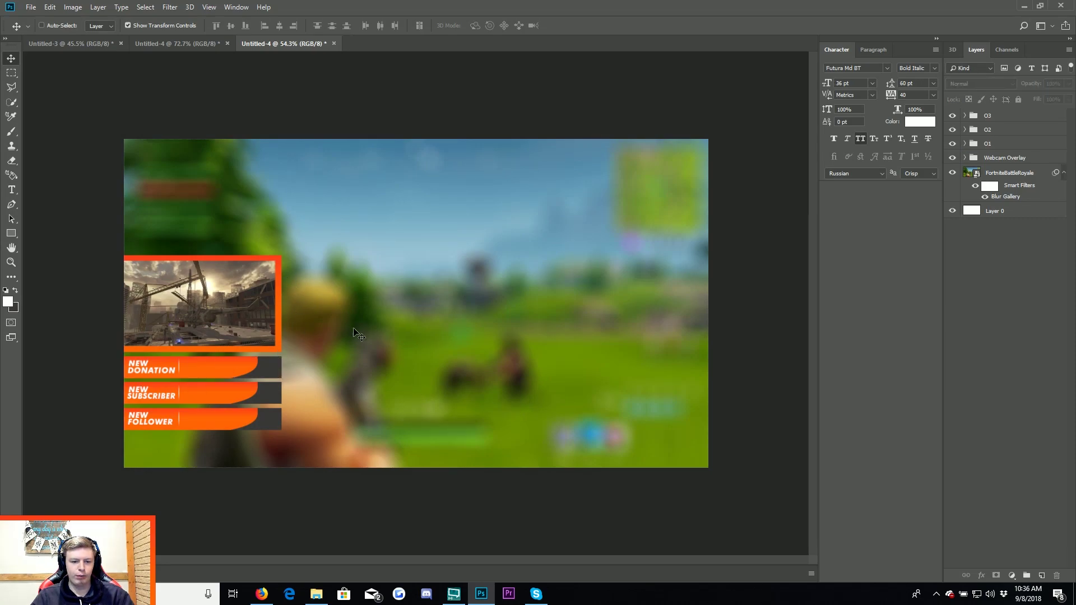
# Bring up the Google Images stream-overlay reference in Firefox.
pyautogui.click(316, 594)
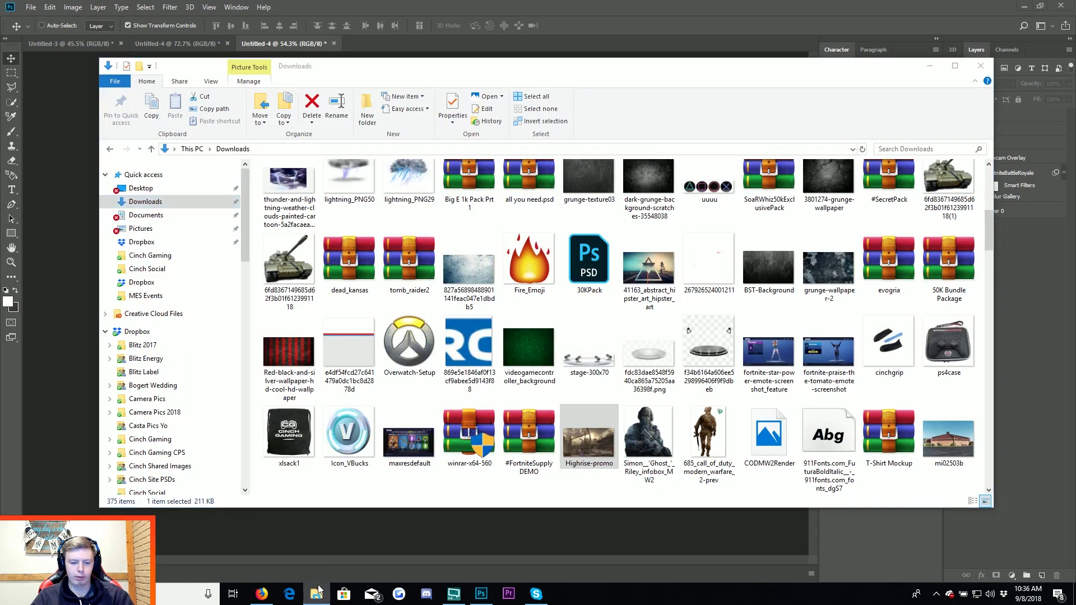
pyautogui.click(317, 595)
pyautogui.click(262, 595)
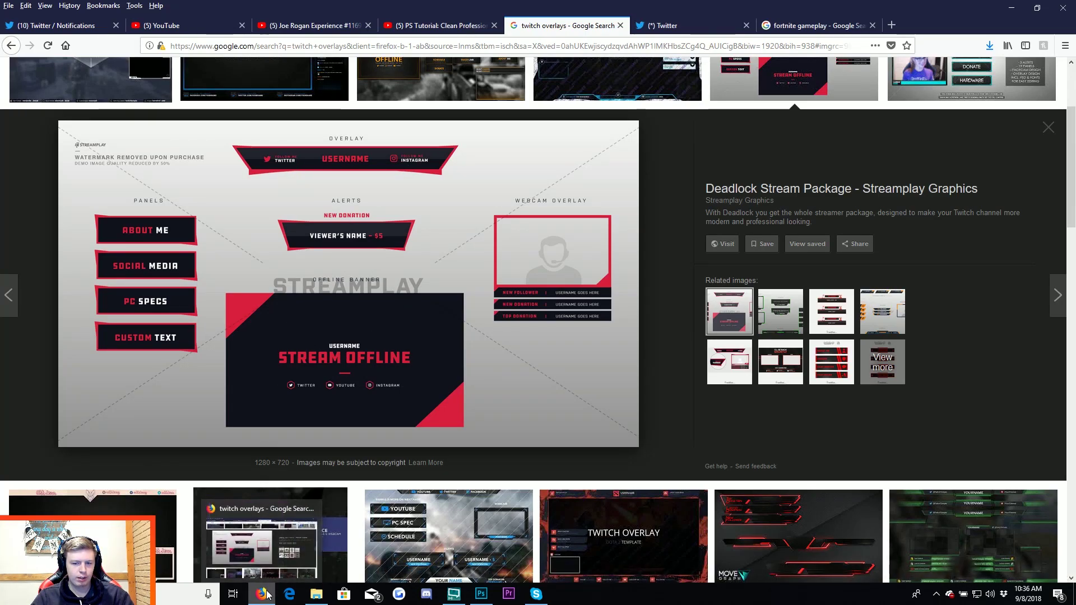
# Preview the Drift and Deadlock Stream Package references in Google Images, then return to Photoshop.
pyautogui.click(264, 594)
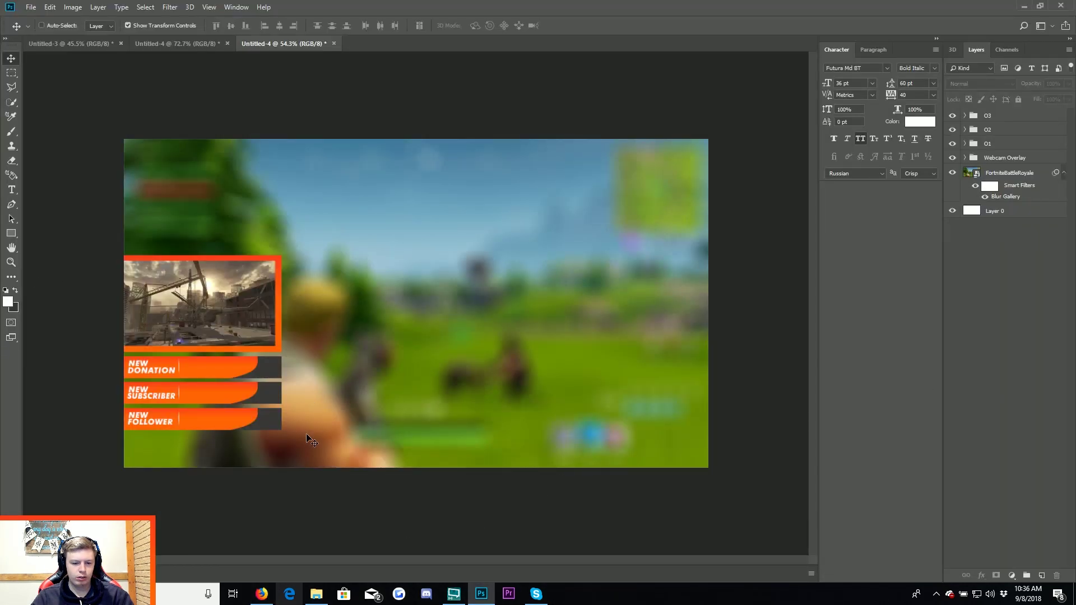
pyautogui.click(261, 594)
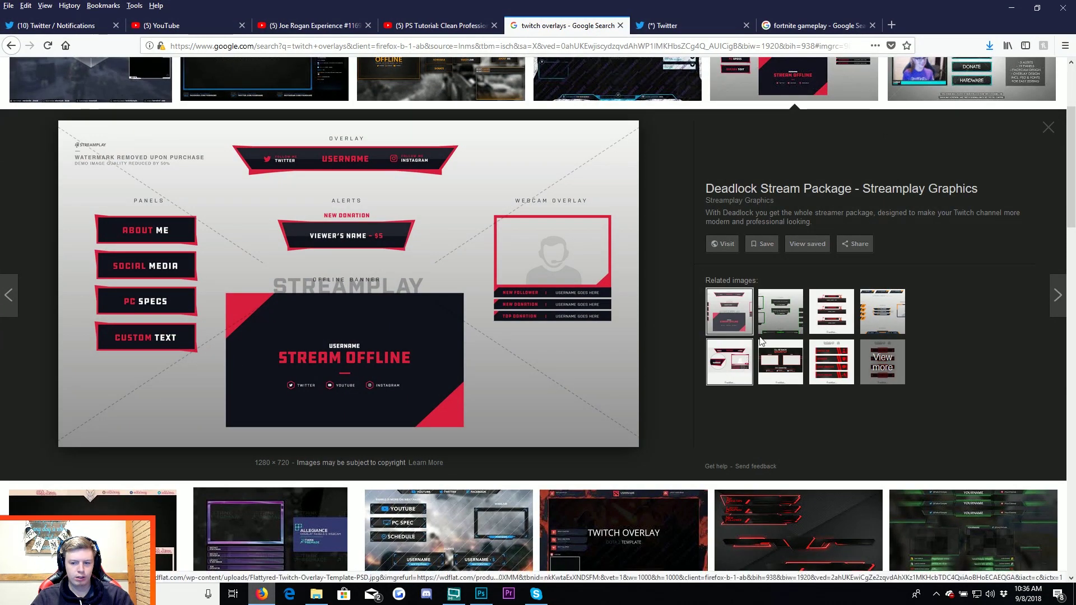
pyautogui.click(729, 361)
pyautogui.click(883, 306)
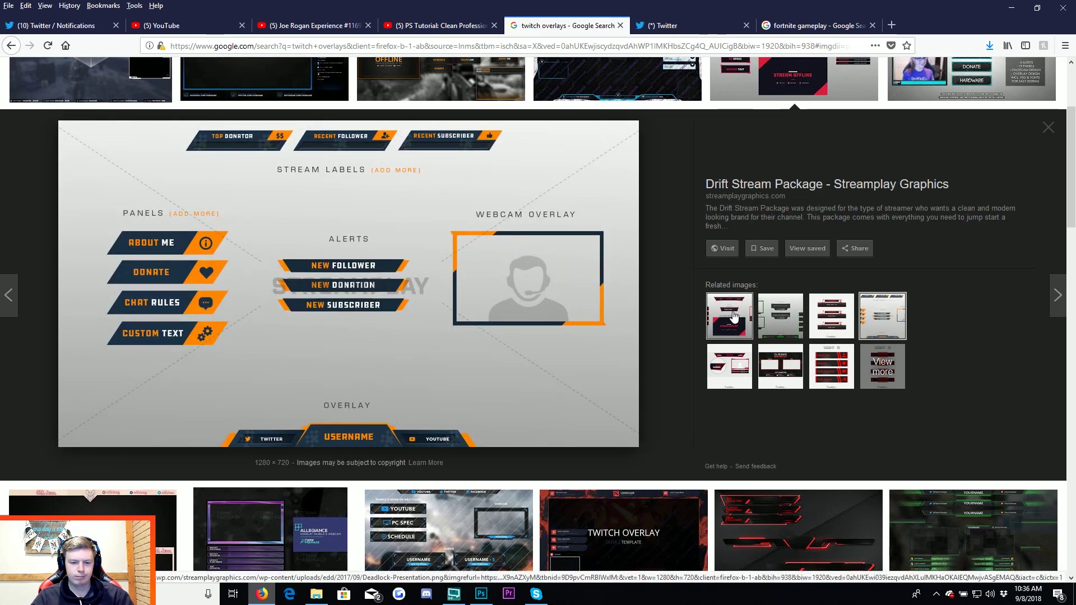
pyautogui.click(732, 315)
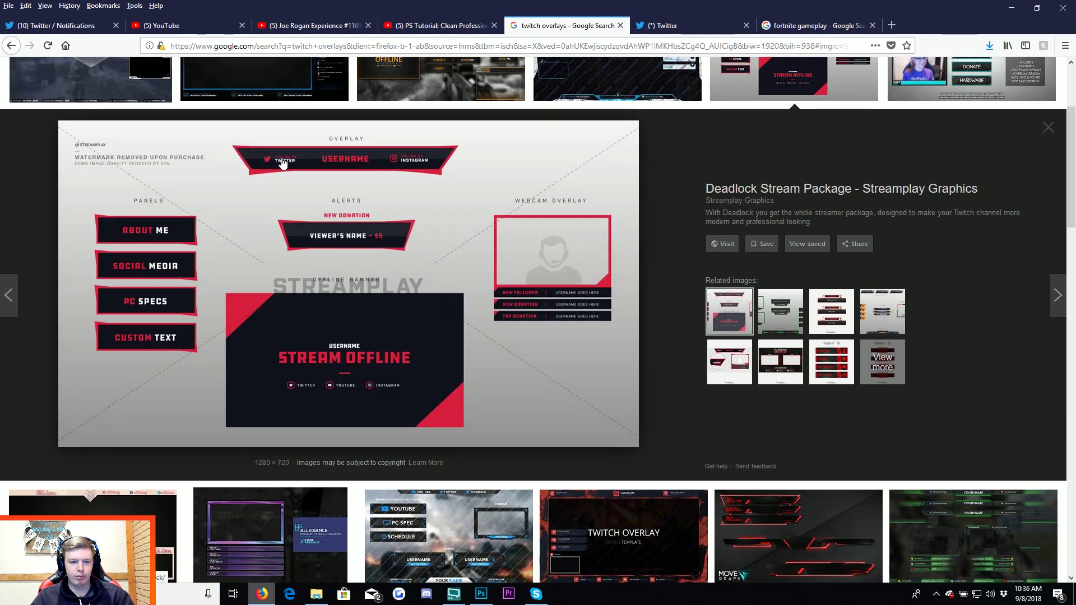
pyautogui.hotkey('alt', 'Tab')
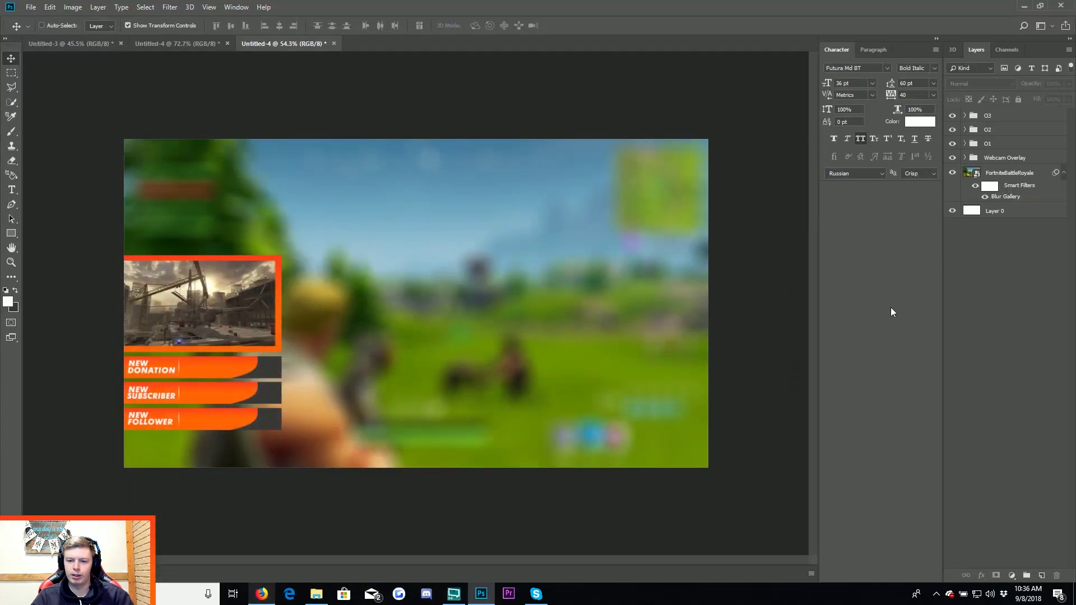
# Draw a wide Rectangle 5 bar along the top of the canvas with an orange Gradient Overlay.
pyautogui.click(11, 234)
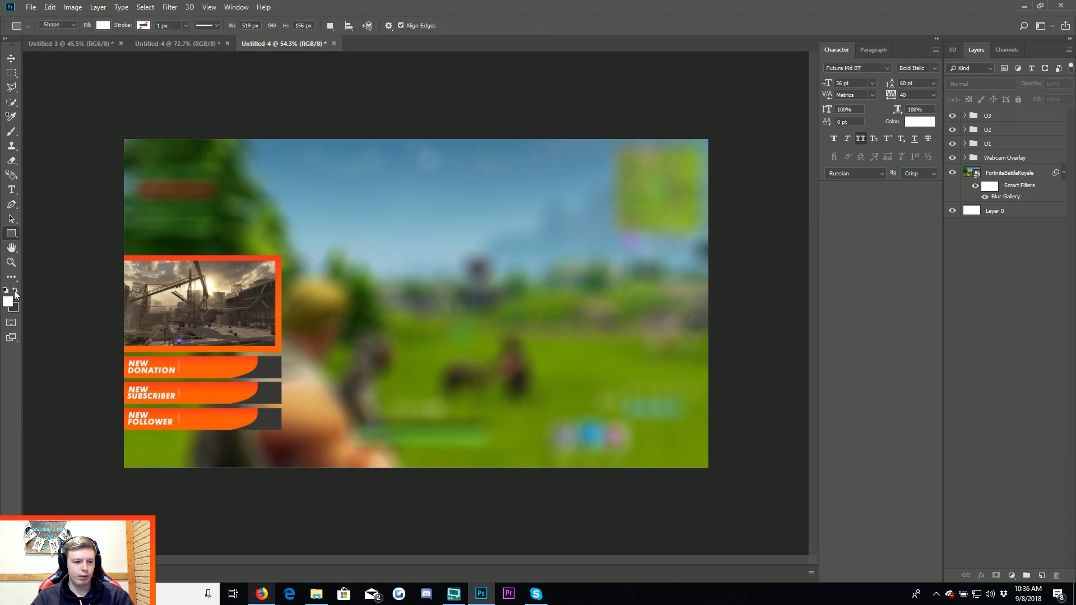
pyautogui.moveTo(278, 135); pyautogui.dragTo(589, 175)
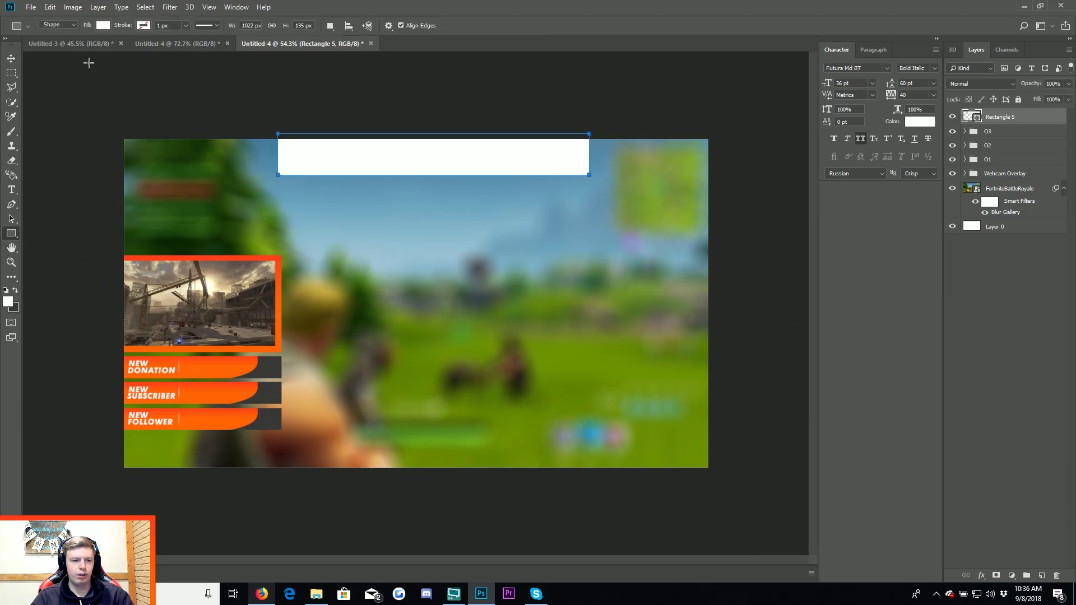
pyautogui.click(16, 58)
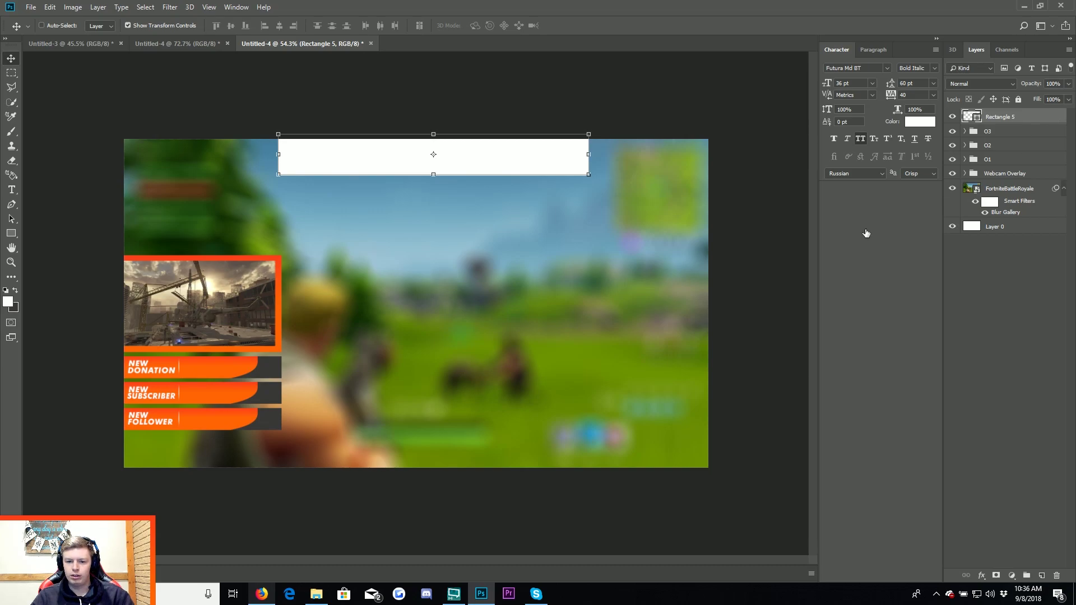
pyautogui.click(680, 455)
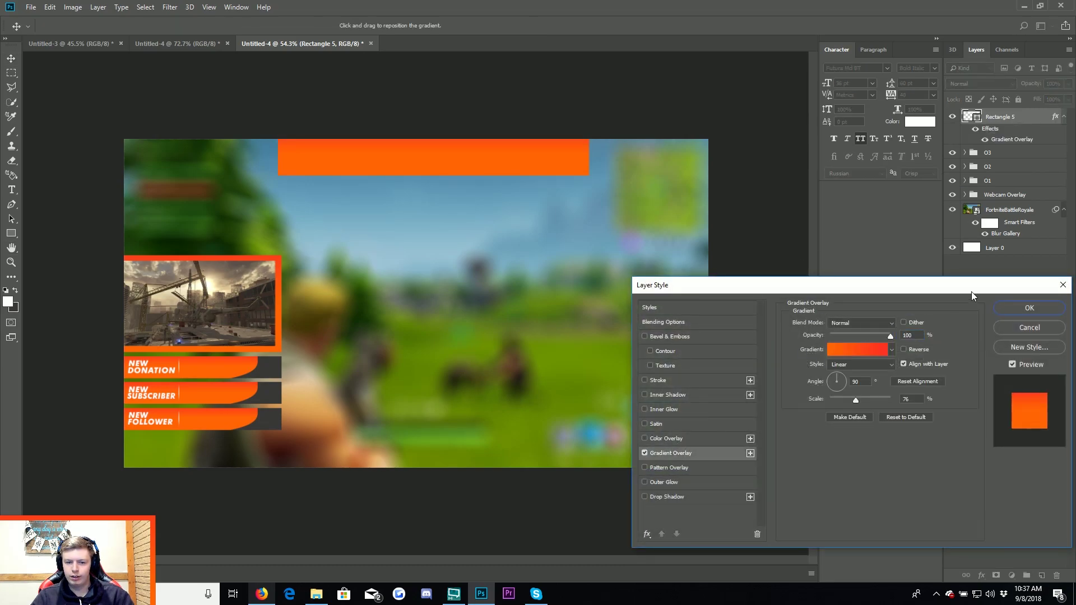
pyautogui.click(1030, 308)
# Try slanting the bar's right end downward, then undo the skew.
pyautogui.scroll(2, 427, 270)
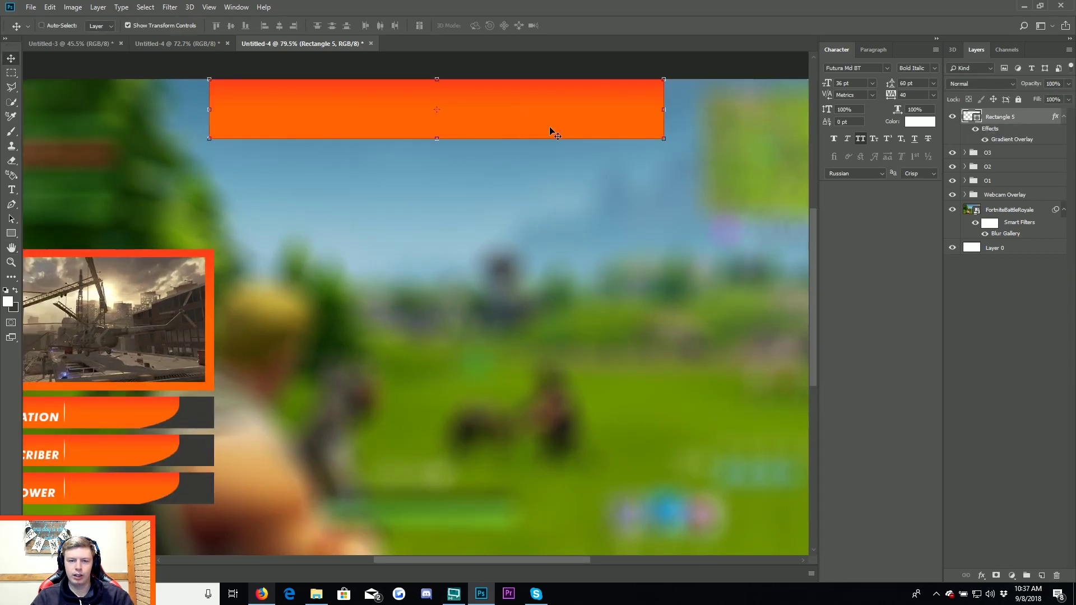
pyautogui.keyDown('ctrl'); pyautogui.moveTo(664, 139); pyautogui.dragTo(701, 147); pyautogui.keyUp('ctrl')
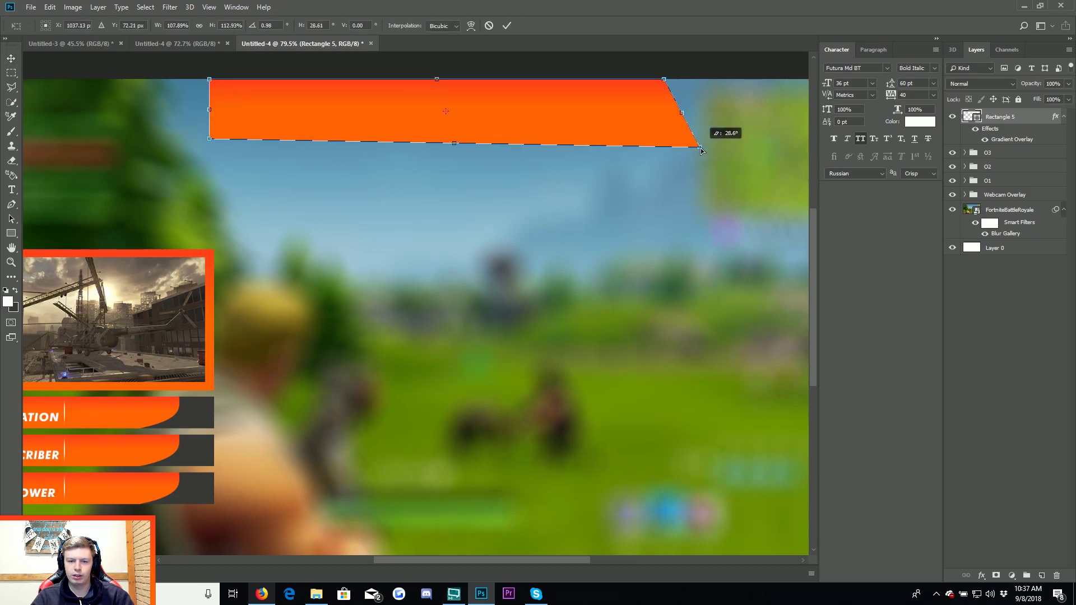
pyautogui.hotkey('alt', 'z')
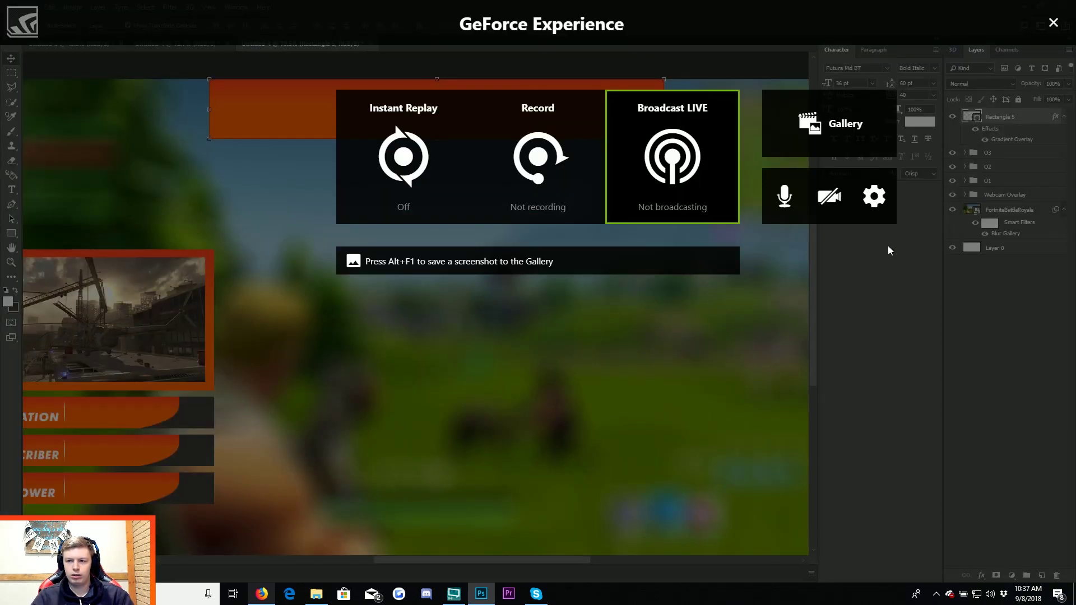
# Duplicate Rectangle 5 and replace the copy's gradient with a #3a3838 dark grey Color Overlay.
pyautogui.click(1054, 23)
pyautogui.moveTo(1044, 118); pyautogui.dragTo(1043, 576)
pyautogui.click(986, 139)
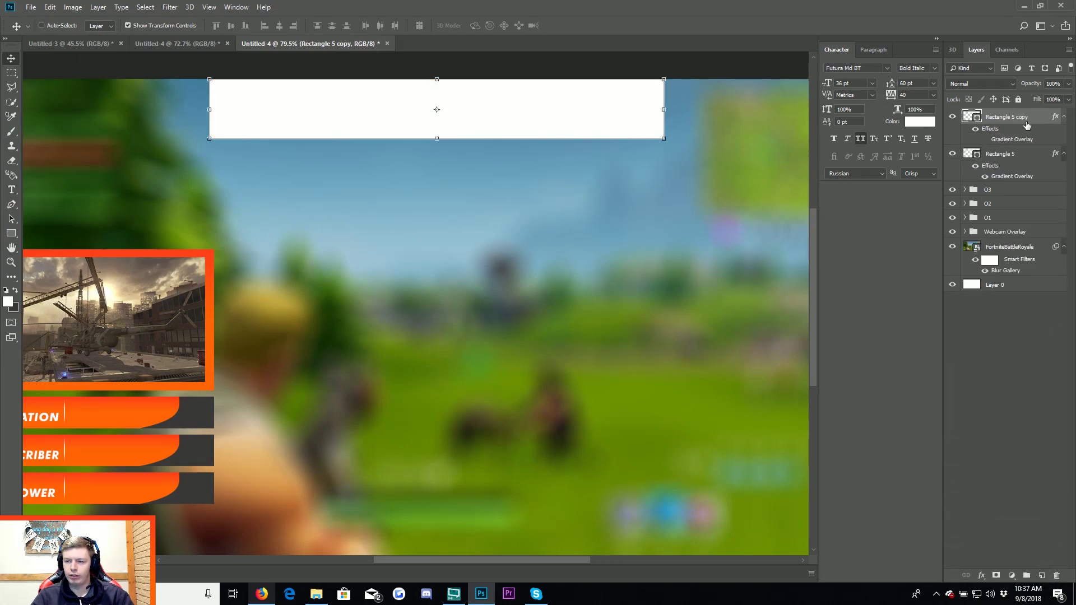
pyautogui.doubleClick(1041, 122)
pyautogui.click(671, 453)
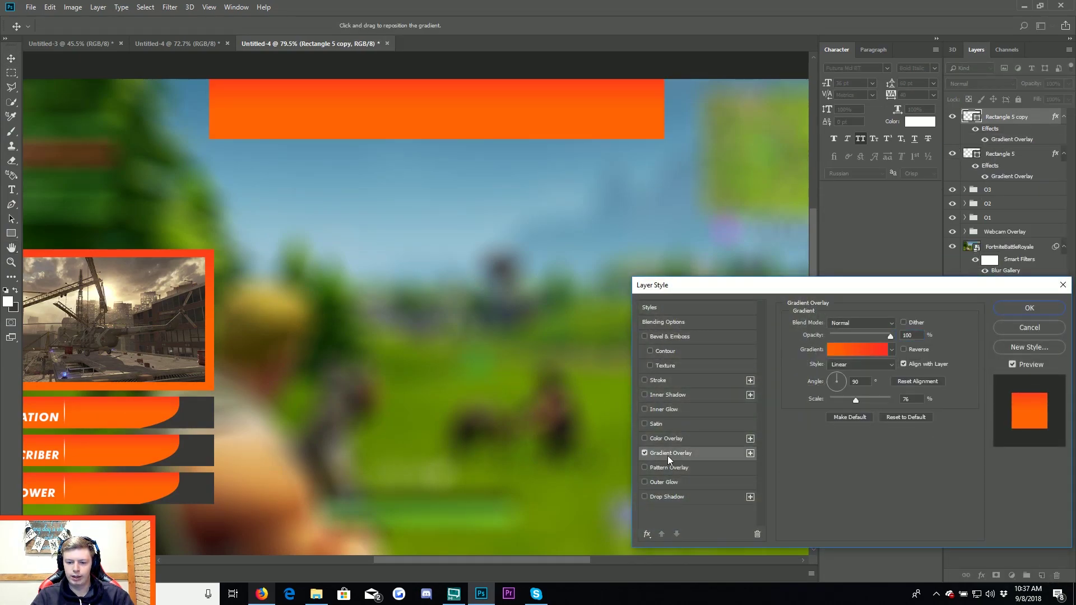
pyautogui.click(645, 439)
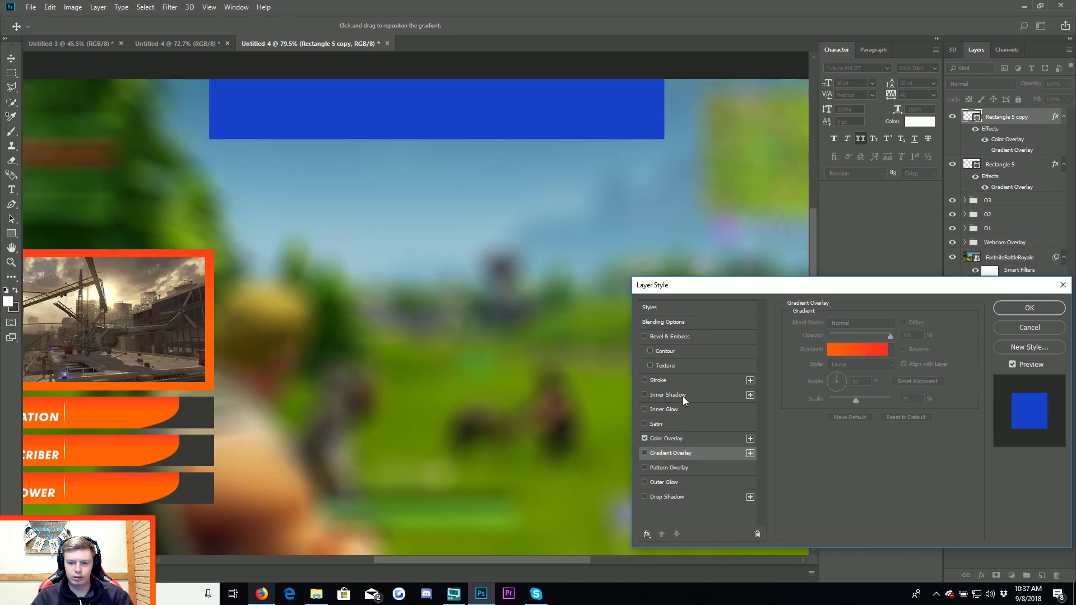
pyautogui.click(639, 439)
pyautogui.click(903, 325)
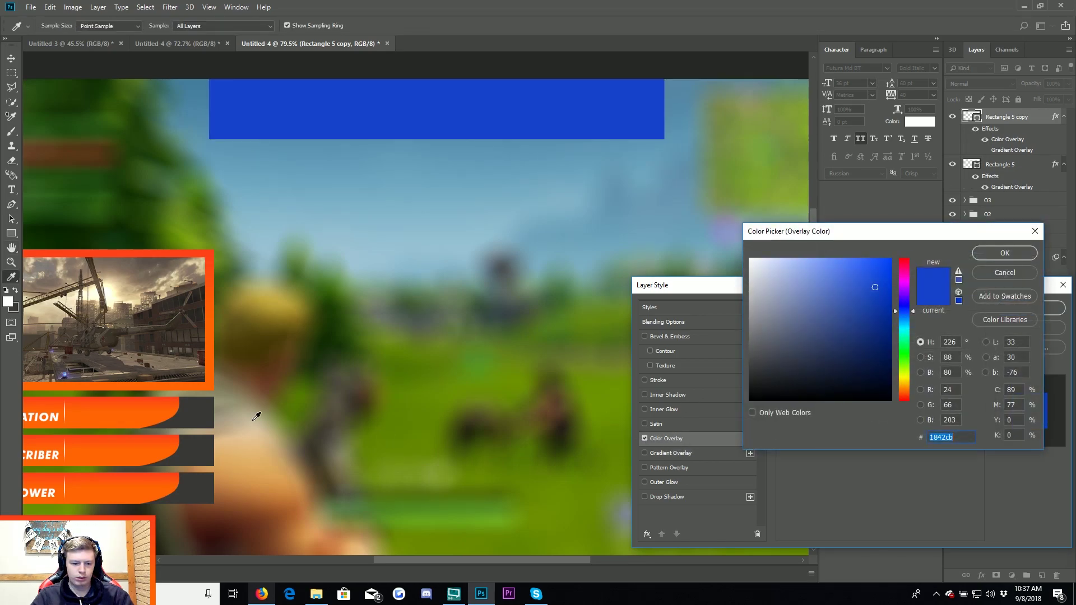
pyautogui.click(356, 406)
pyautogui.click(1010, 255)
pyautogui.click(1053, 309)
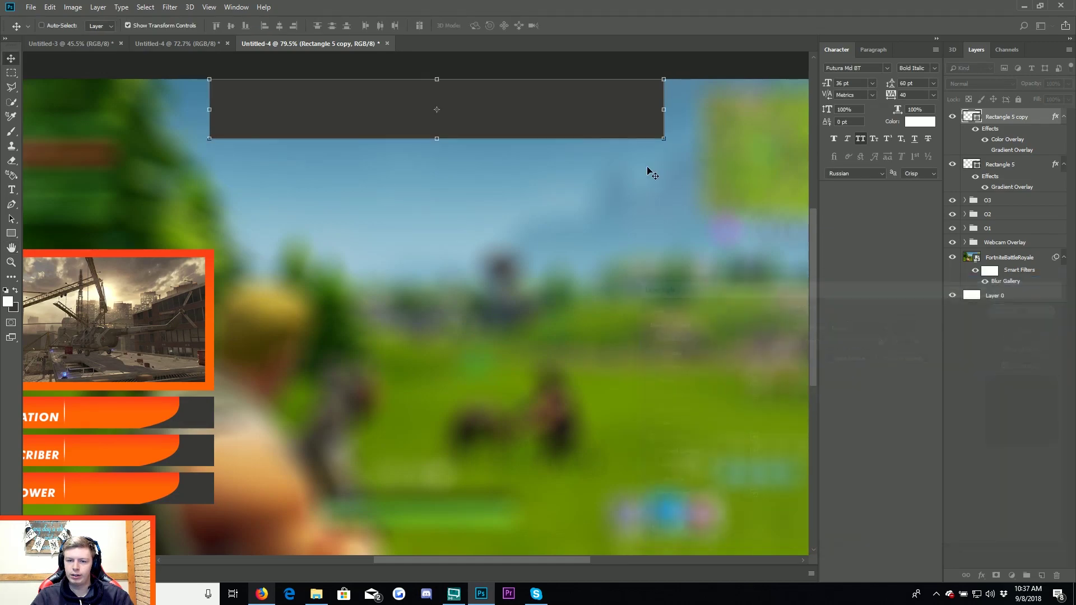
# Shrink the grey copy so an orange rim shows along its sides and bottom.
pyautogui.press('v')
pyautogui.moveTo(662, 139); pyautogui.dragTo(604, 123)
pyautogui.press('Return')
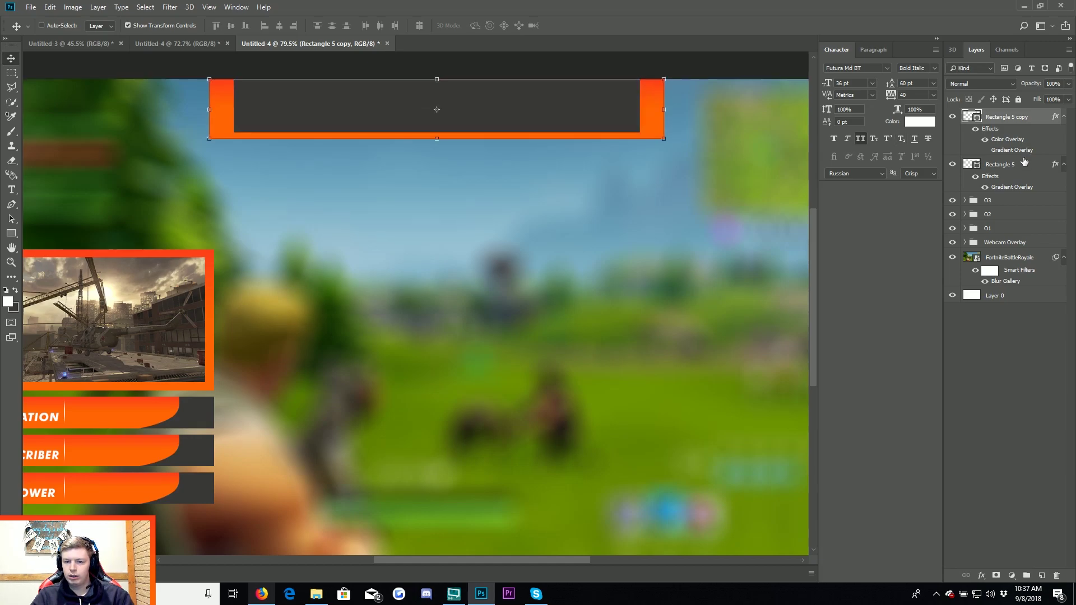
# Narrow the original orange bar to about half its width.
pyautogui.click(1000, 165)
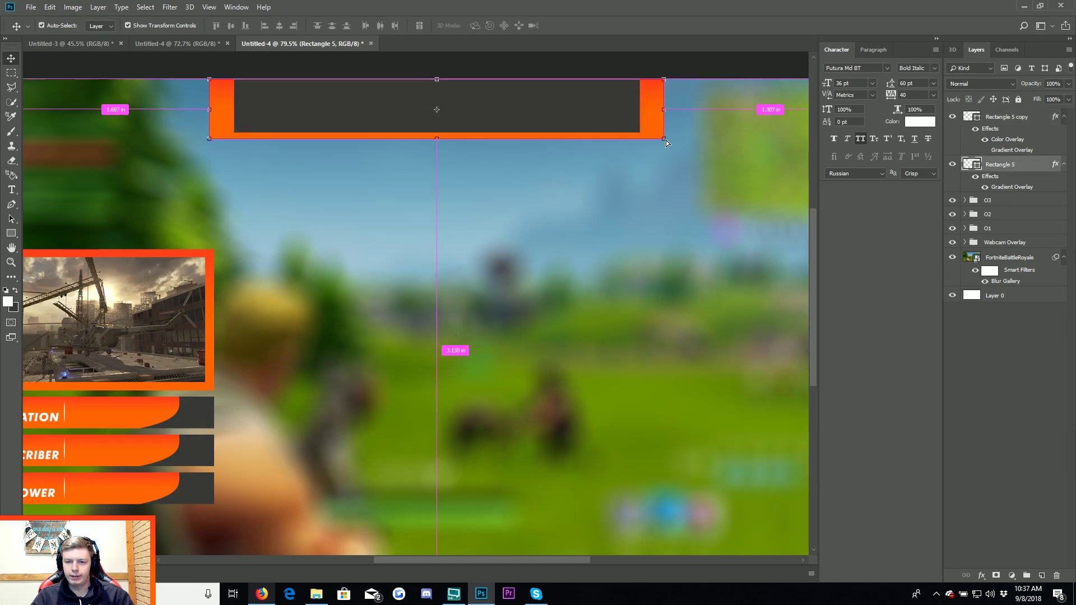
pyautogui.hotkey('ctrl', 't')
pyautogui.moveTo(664, 139); pyautogui.dragTo(438, 134)
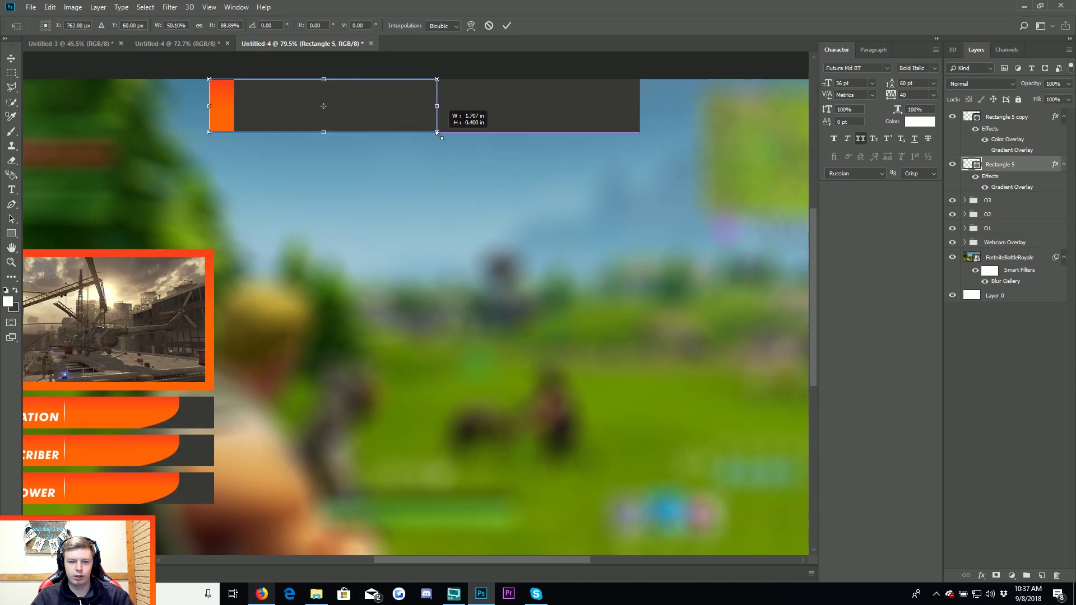
pyautogui.press('Return')
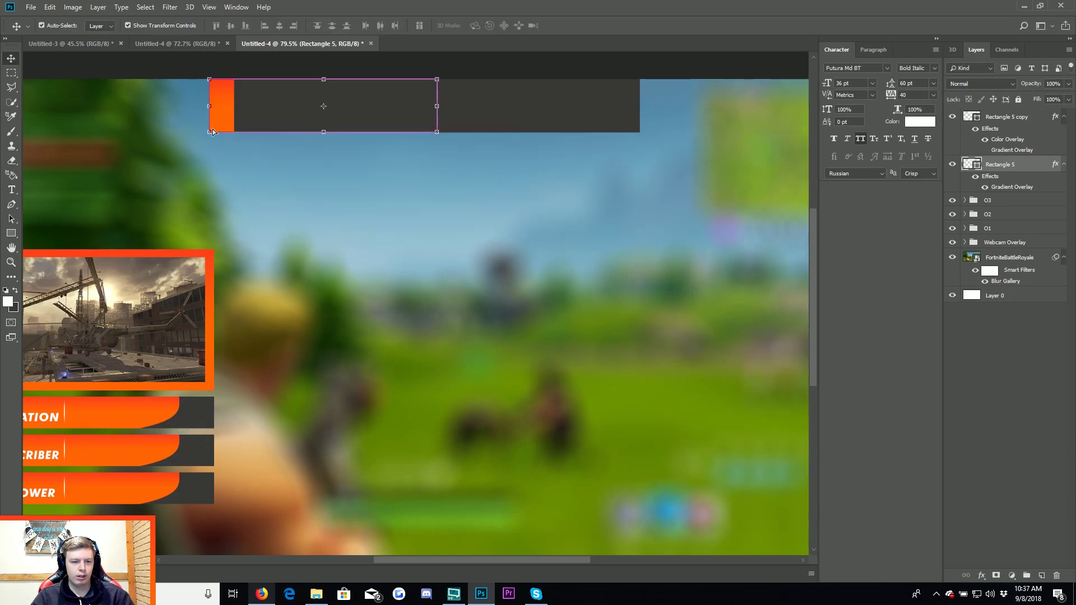
# Skew the orange bar's lower-left corner outward to form the angled left wing.
pyautogui.moveTo(210, 134); pyautogui.dragTo(167, 138)
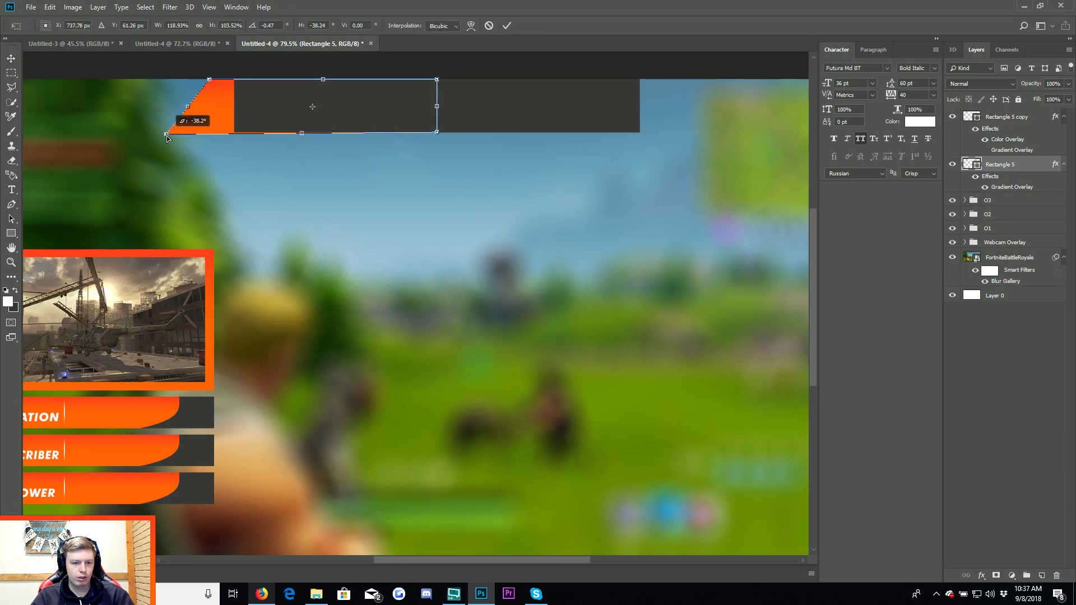
pyautogui.moveTo(166, 138); pyautogui.dragTo(196, 136)
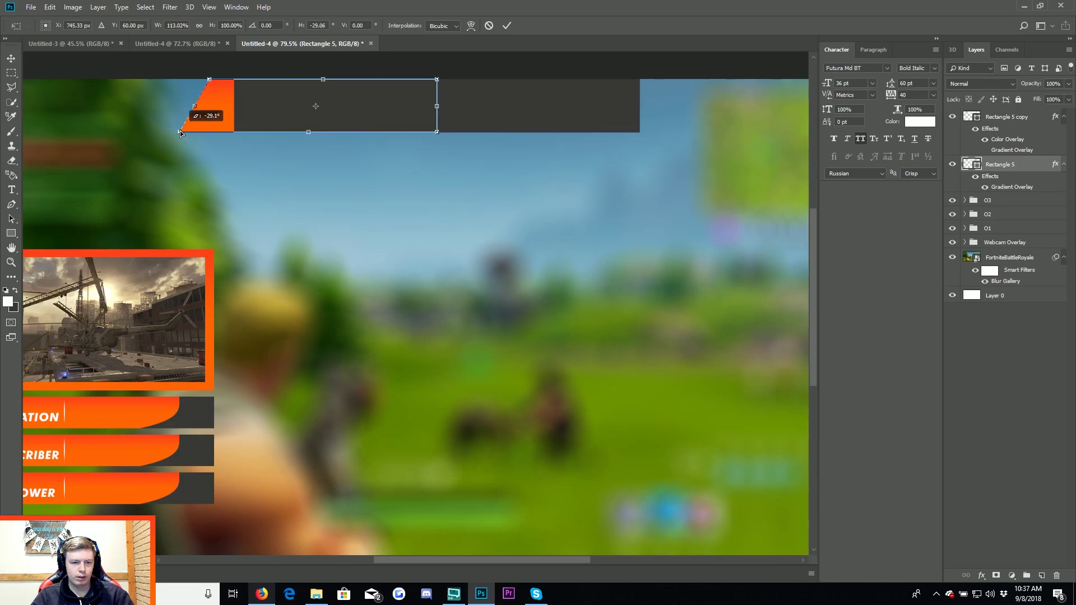
pyautogui.moveTo(196, 136)
pyautogui.mouseDown()
pyautogui.moveTo(186, 131)
pyautogui.moveTo(486, 118)
pyautogui.mouseUp()
pyautogui.press('Return')
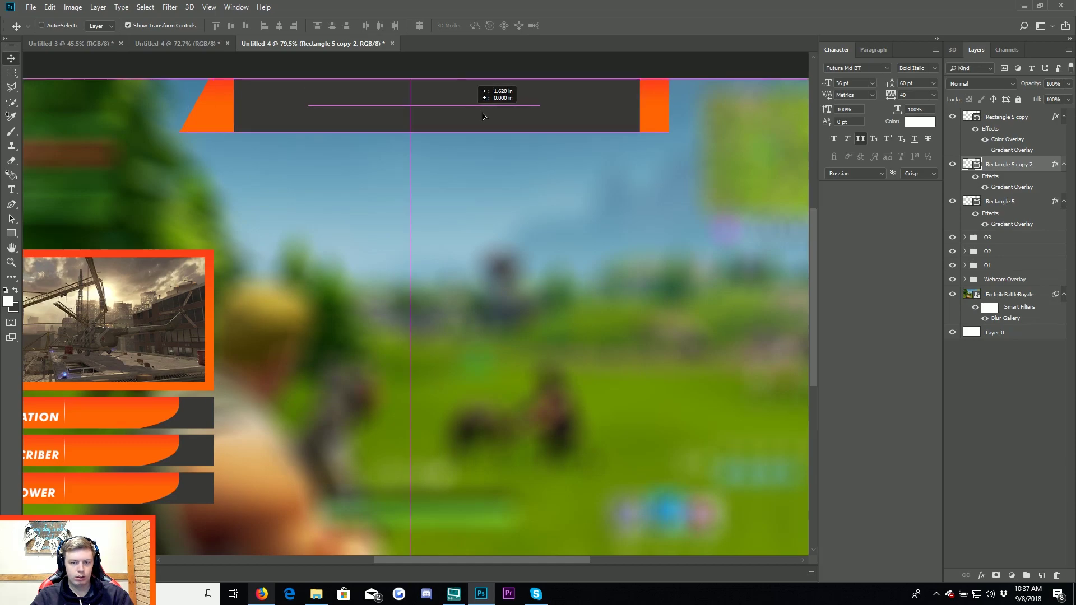
# Flip the copied wing horizontally for the right end and drop another copy below the banner.
pyautogui.click(50, 7)
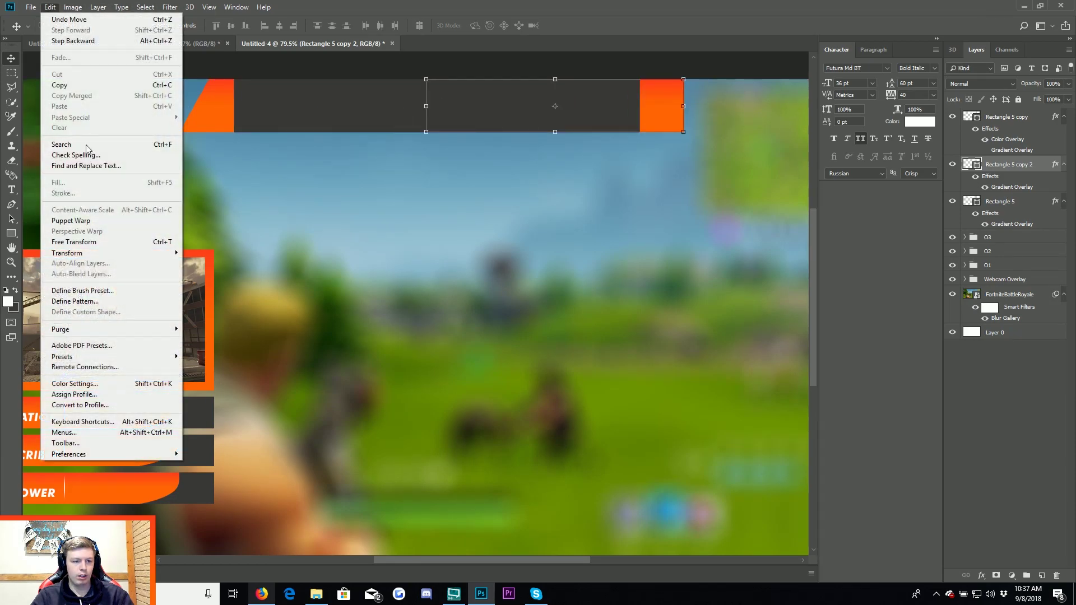
pyautogui.moveTo(67, 252)
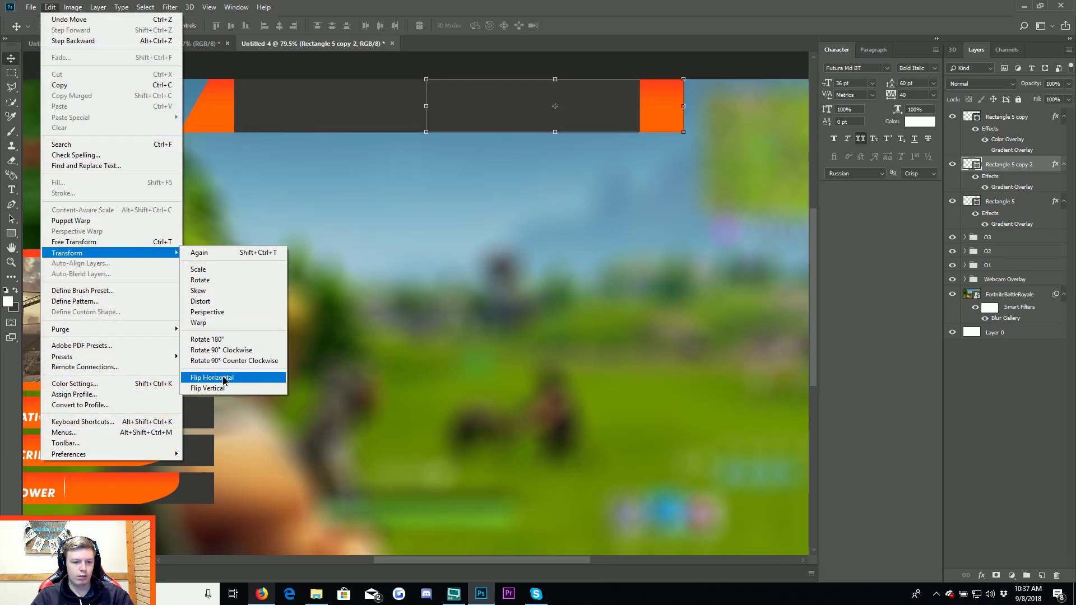
pyautogui.click(225, 377)
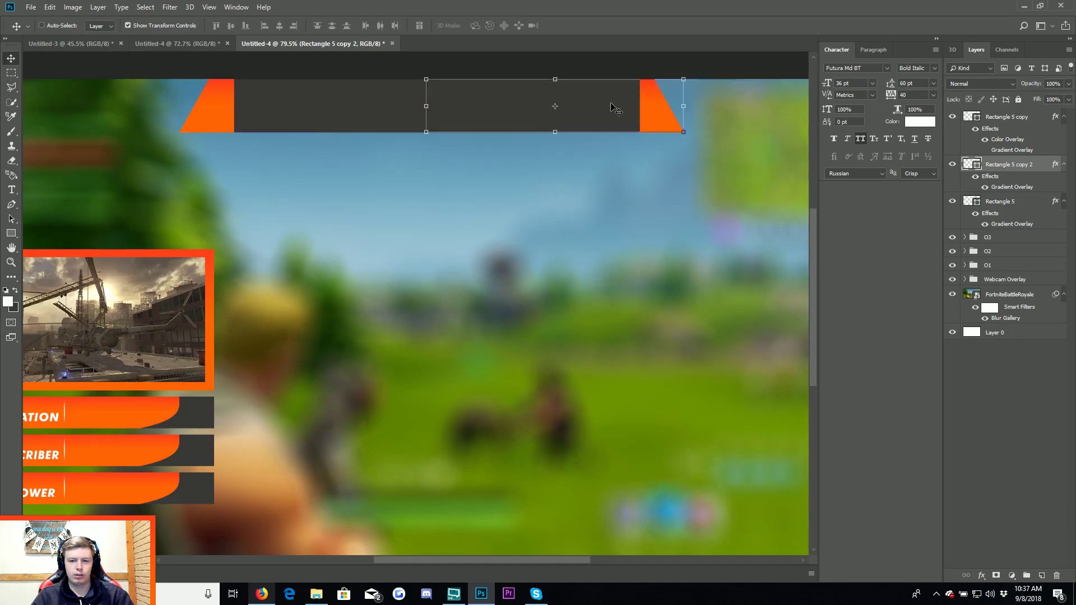
pyautogui.moveTo(612, 109); pyautogui.dragTo(610, 162)
# Rotate the wing copy 180° and squash it into a thin strip under the banner's left end.
pyautogui.hotkey('ctrl', 't')
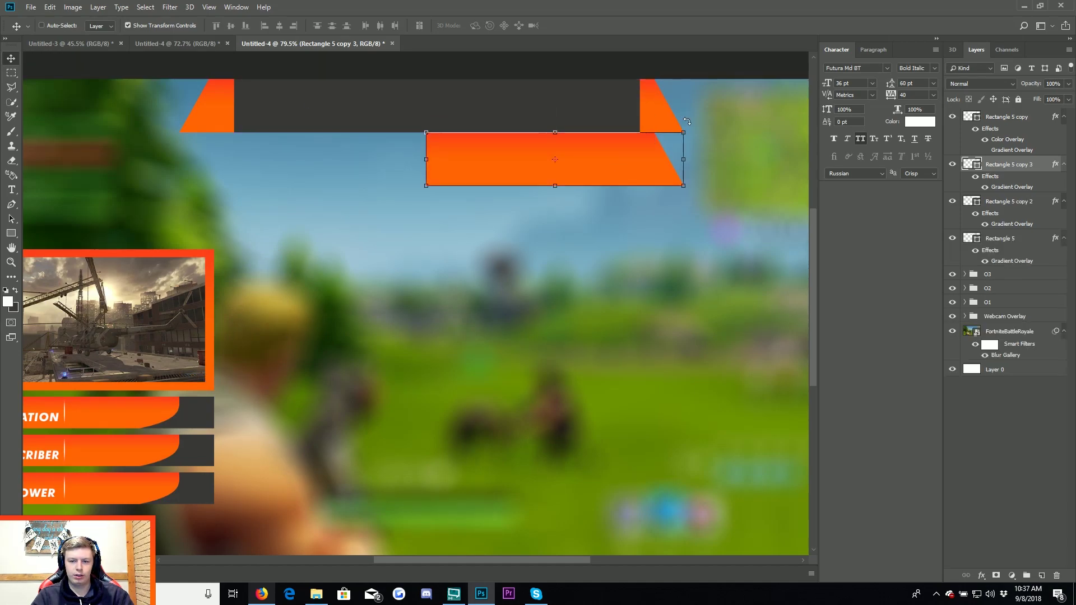
pyautogui.moveTo(696, 135); pyautogui.dragTo(360, 196)
pyautogui.press('Return')
pyautogui.moveTo(569, 163); pyautogui.dragTo(368, 157)
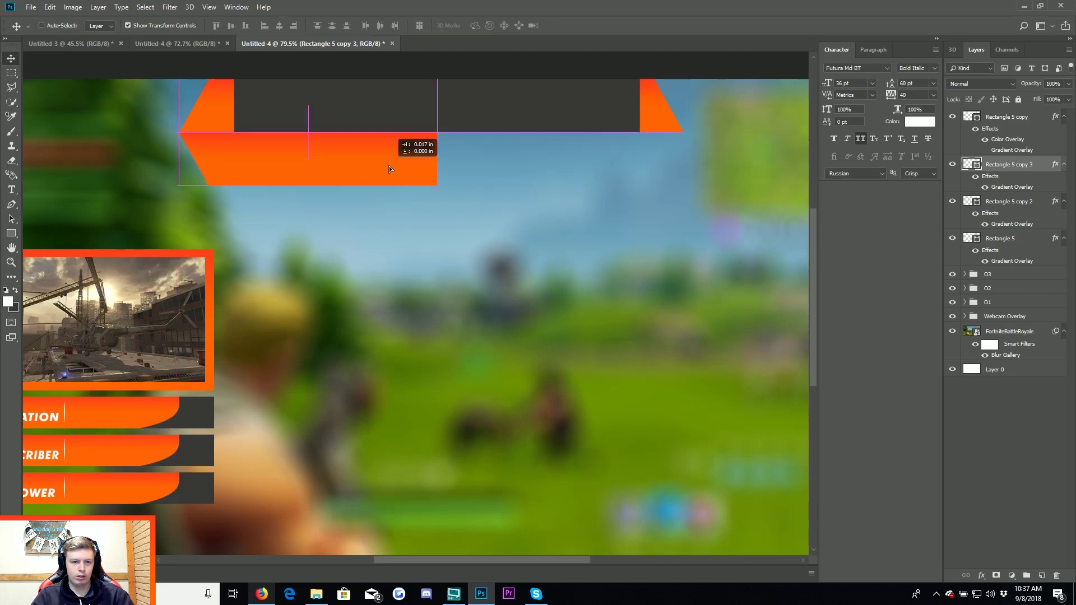
pyautogui.moveTo(368, 158); pyautogui.dragTo(387, 165)
pyautogui.moveTo(317, 188); pyautogui.dragTo(319, 144)
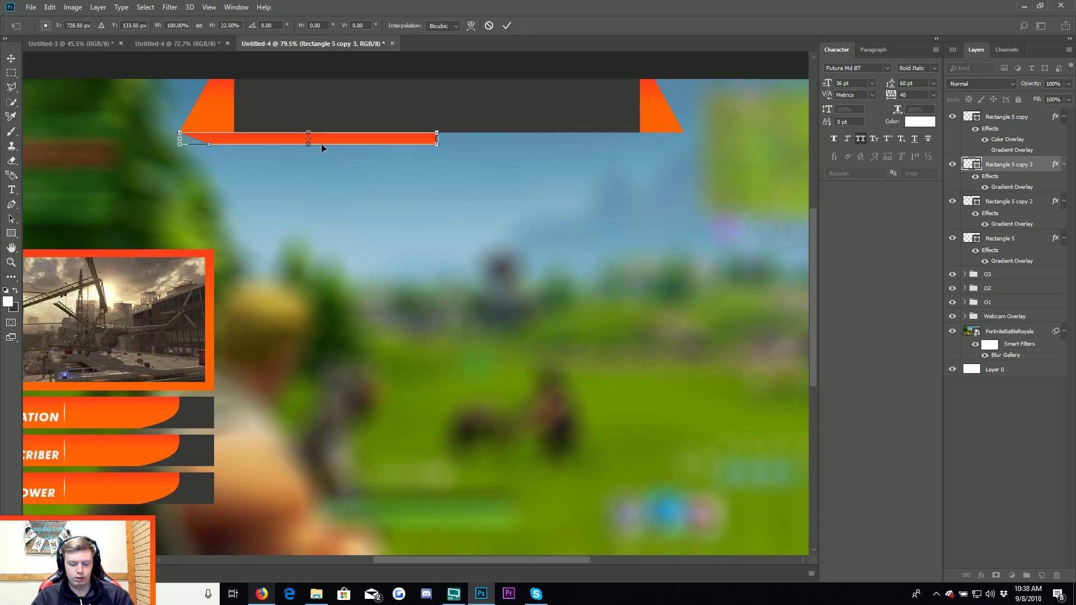
pyautogui.press('Return')
# Duplicate the strip, flip it horizontally, and move it to the banner's right side.
pyautogui.moveTo(371, 171); pyautogui.dragTo(402, 177)
pyautogui.click(50, 7)
pyautogui.moveTo(68, 252)
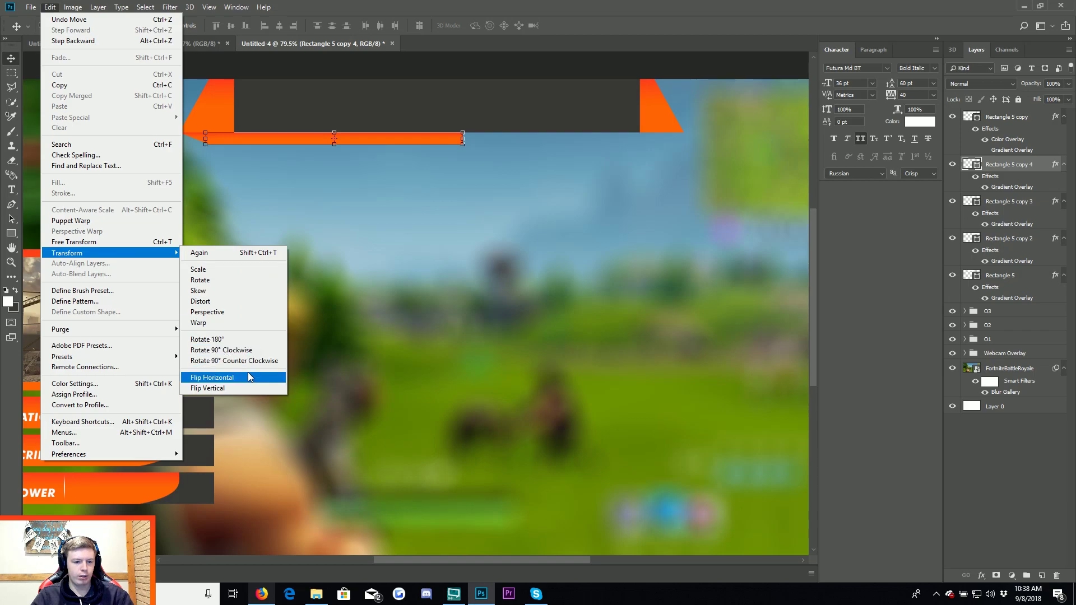
pyautogui.click(269, 378)
pyautogui.moveTo(401, 224); pyautogui.dragTo(570, 219)
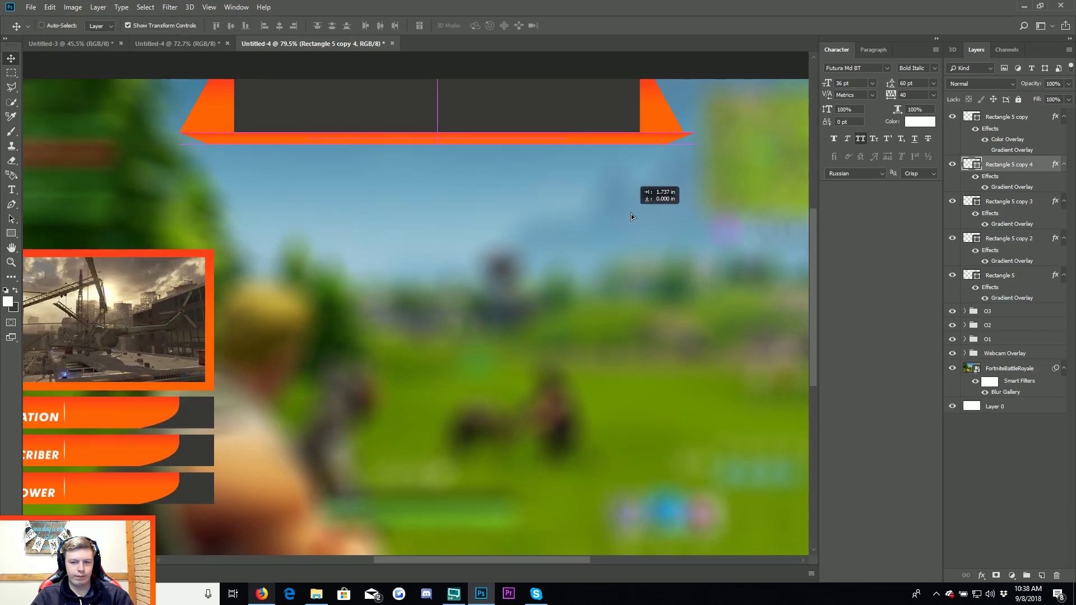
pyautogui.moveTo(631, 217); pyautogui.dragTo(633, 215)
# Shorten the strip's right end so it meets the right orange wing.
pyautogui.keyDown('shift'); pyautogui.click(1009, 202); pyautogui.keyUp('shift')
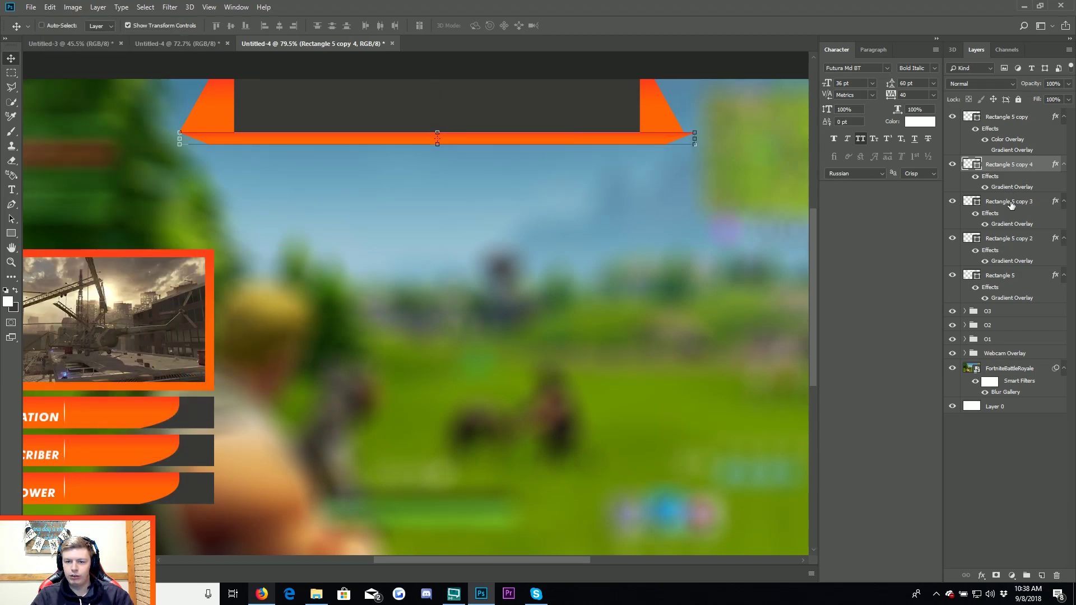
pyautogui.scroll(3, 707, 126)
pyautogui.moveTo(680, 151); pyautogui.dragTo(655, 152)
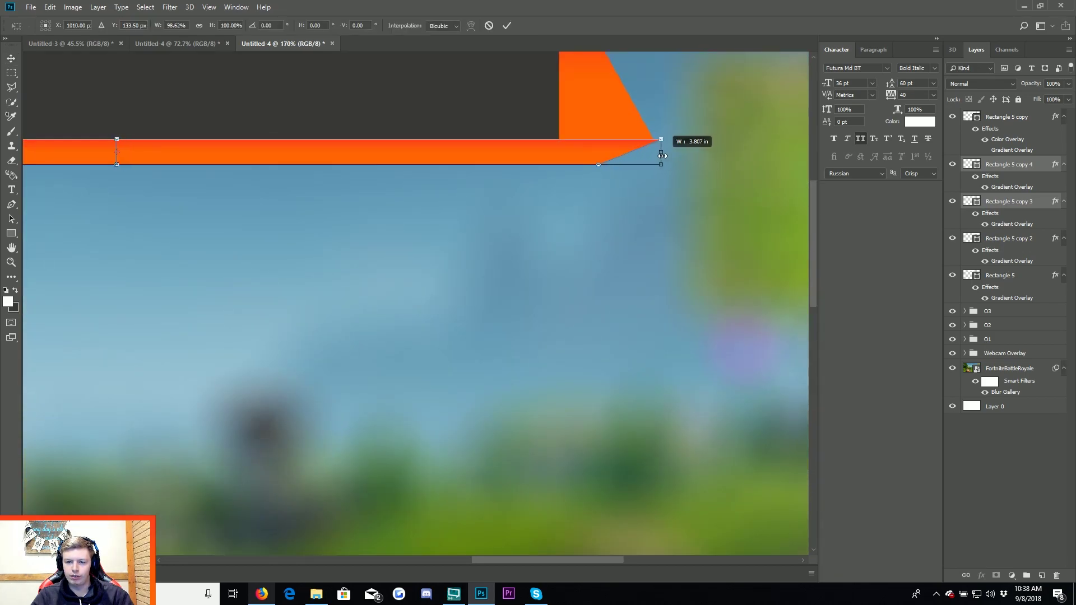
pyautogui.press('Return')
# Review the overlay, then select both orange strip halves in the Layers panel.
pyautogui.click(1061, 463)
pyautogui.scroll(-3, 524, 223)
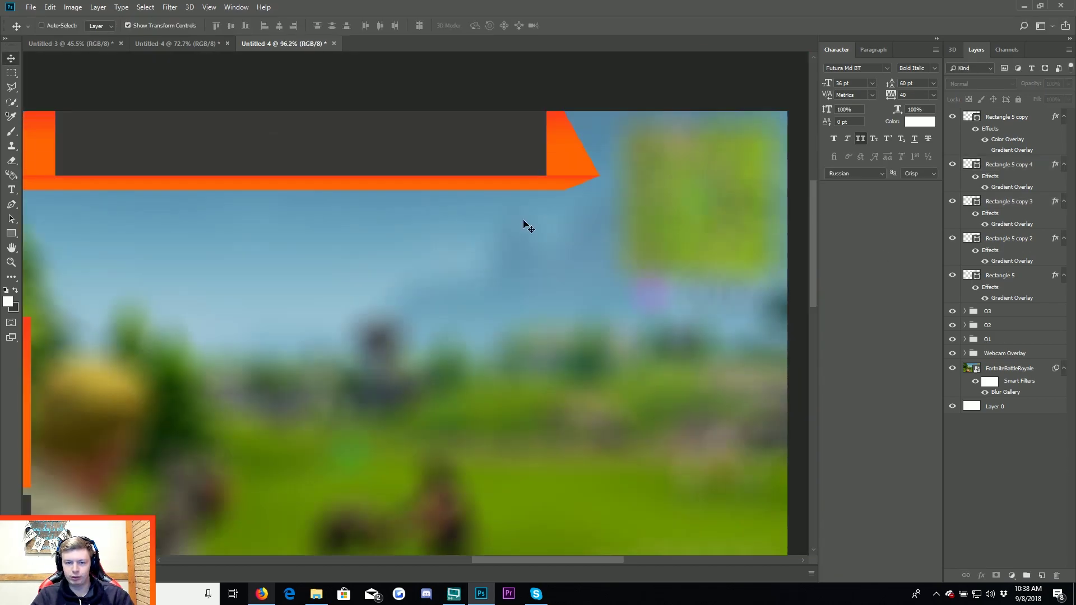
pyautogui.scroll(-2, 501, 201)
pyautogui.scroll(1, 644, 147)
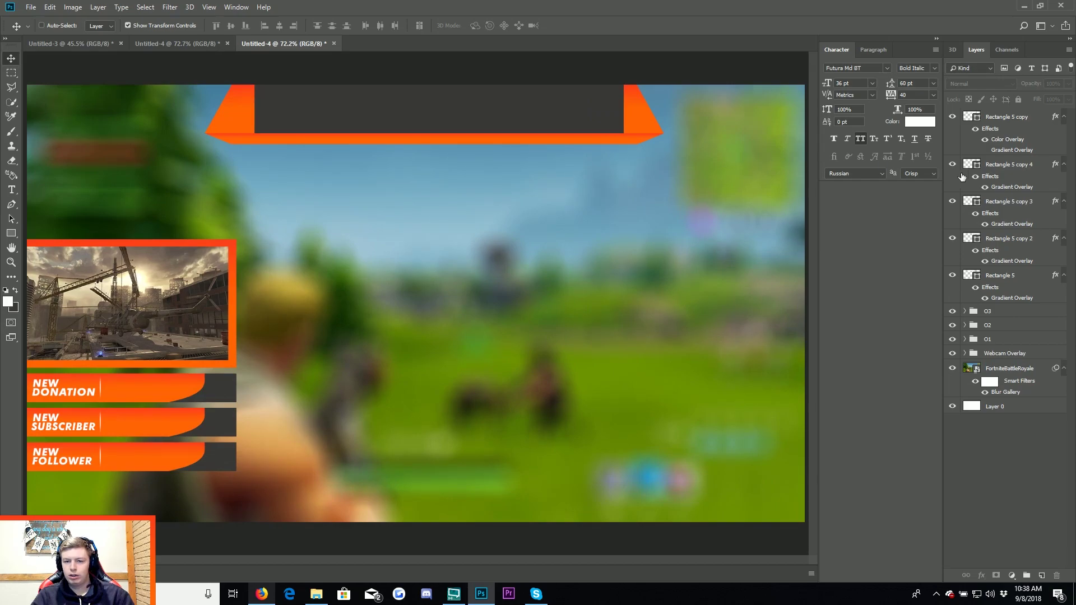
pyautogui.click(1025, 175)
pyautogui.keyDown('ctrl'); pyautogui.click(1017, 119); pyautogui.keyUp('ctrl')
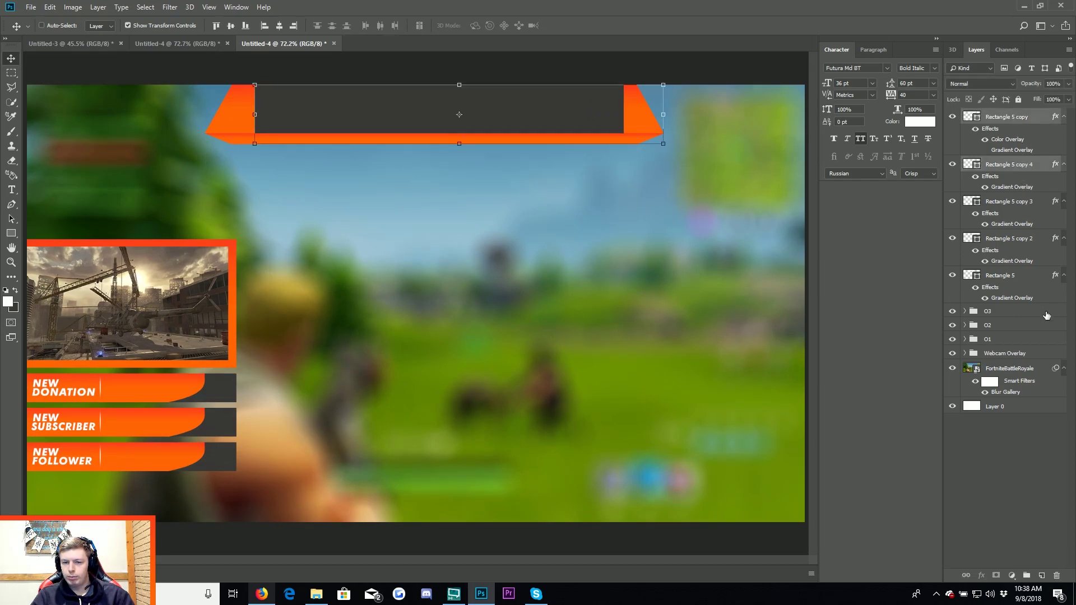
pyautogui.click(1025, 169)
pyautogui.keyDown('ctrl'); pyautogui.click(1012, 201); pyautogui.keyUp('ctrl')
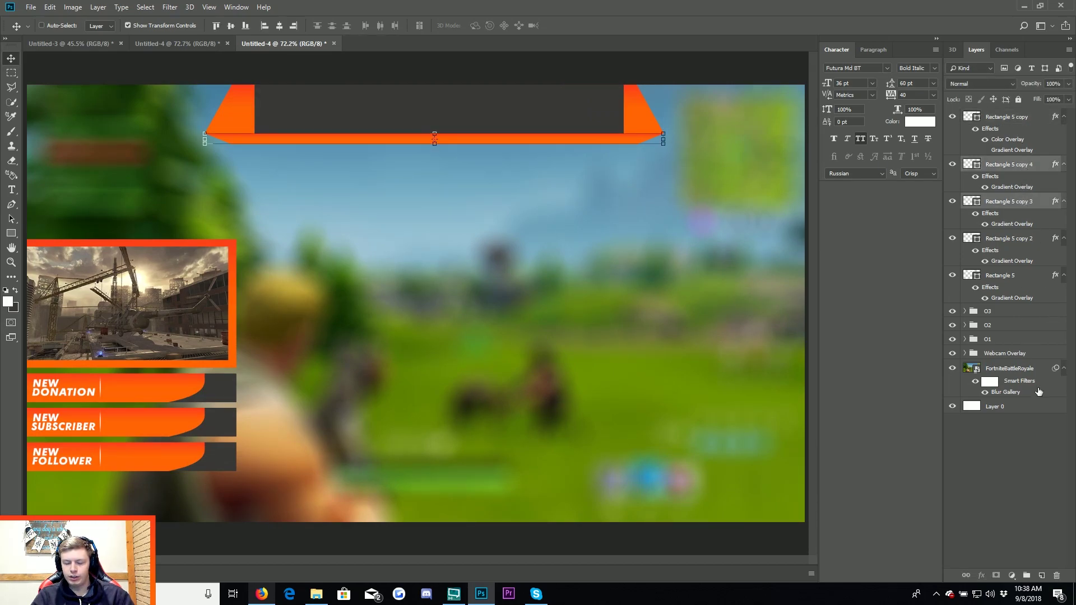
# Group the two strip halves, duplicate the group, and give the copy a dark Color Overlay.
pyautogui.click(1030, 577)
pyautogui.moveTo(1003, 171); pyautogui.dragTo(1041, 576)
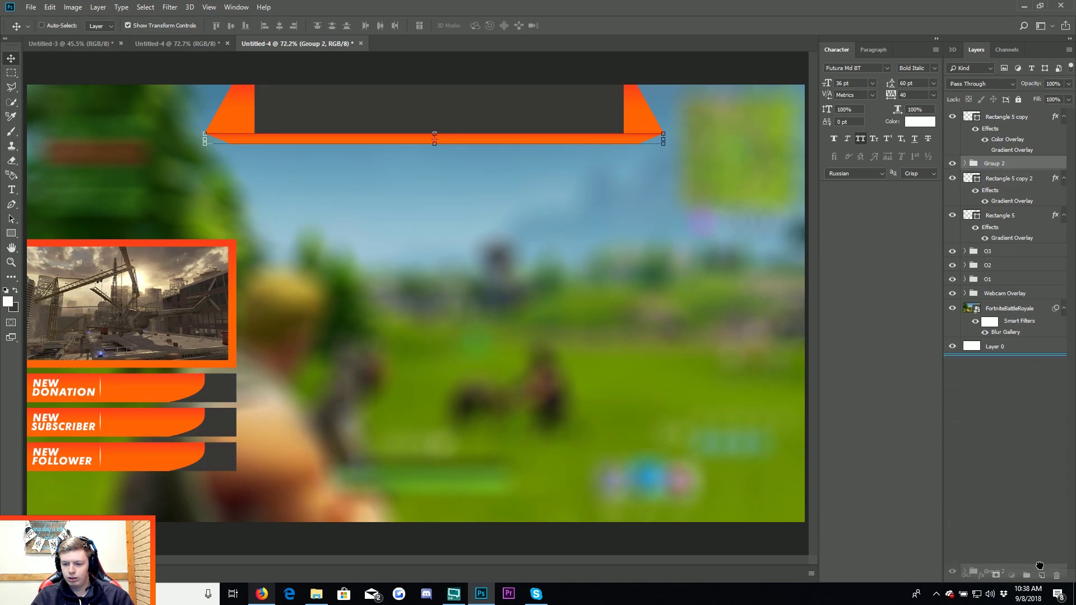
pyautogui.hotkey('shift', 'Down')
pyautogui.hotkey('shift', 'Down')
pyautogui.hotkey('shift', 'Down')
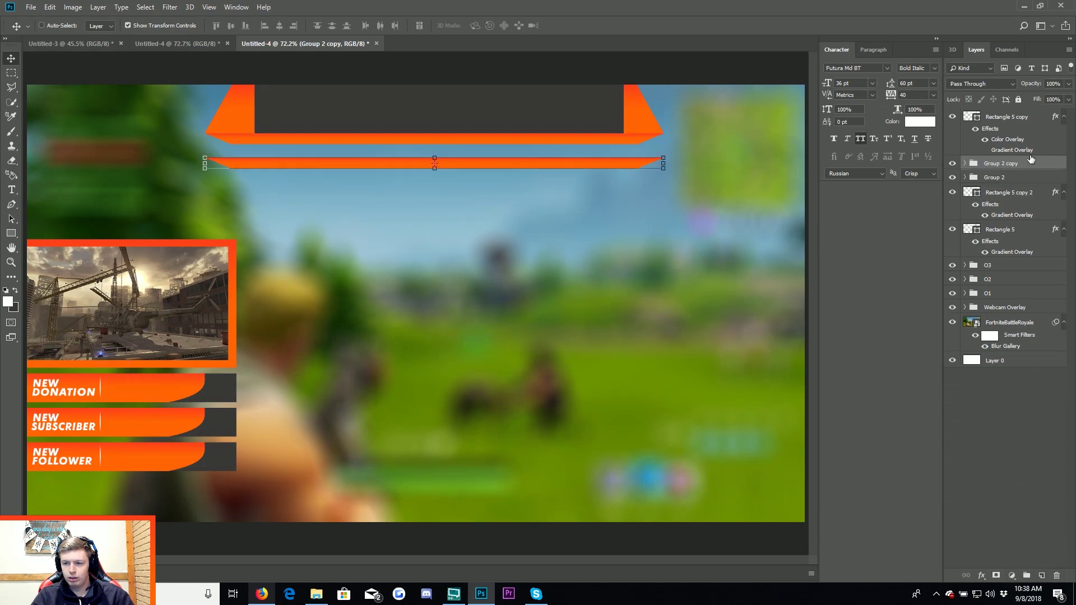
pyautogui.doubleClick(1037, 165)
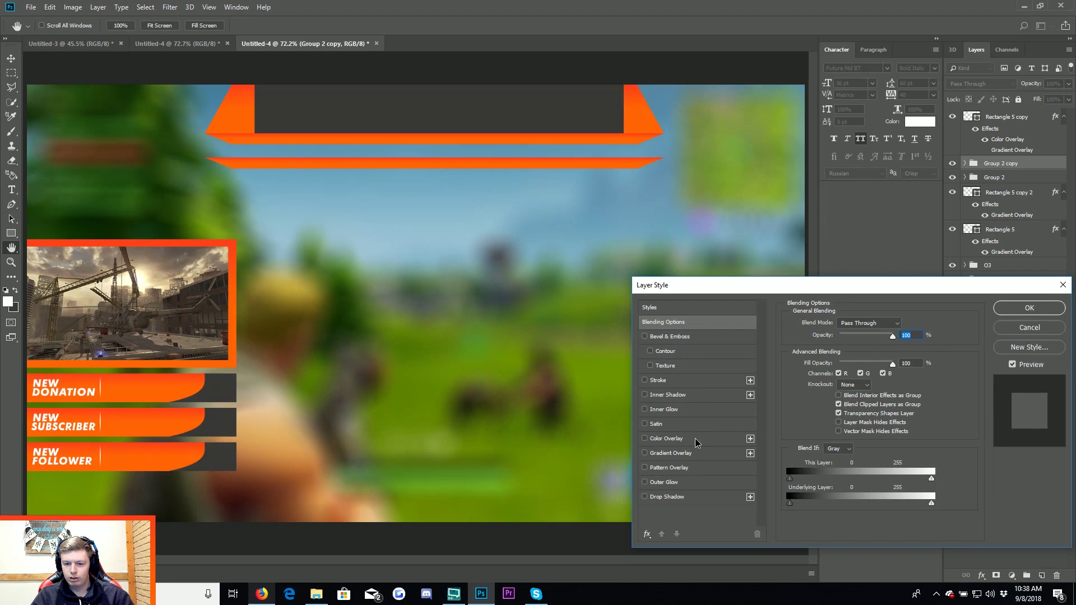
pyautogui.click(695, 440)
pyautogui.click(1029, 307)
# Make the dark strip narrower and position it under the top banner.
pyautogui.scroll(3, 585, 168)
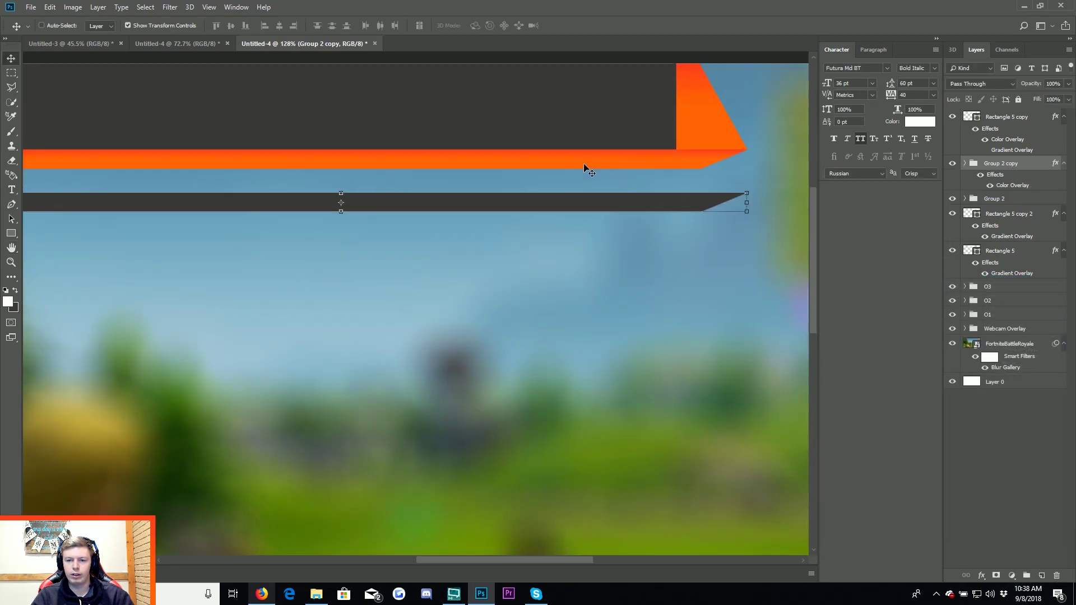
pyautogui.moveTo(749, 190); pyautogui.dragTo(602, 194)
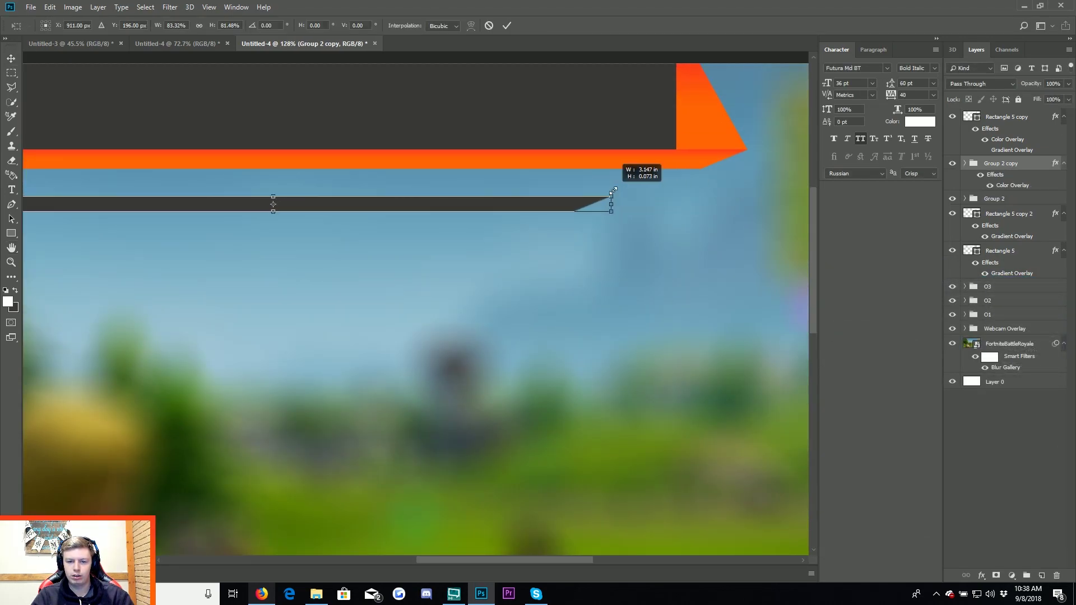
pyautogui.press('Return')
pyautogui.hotkey('ctrl', '0')
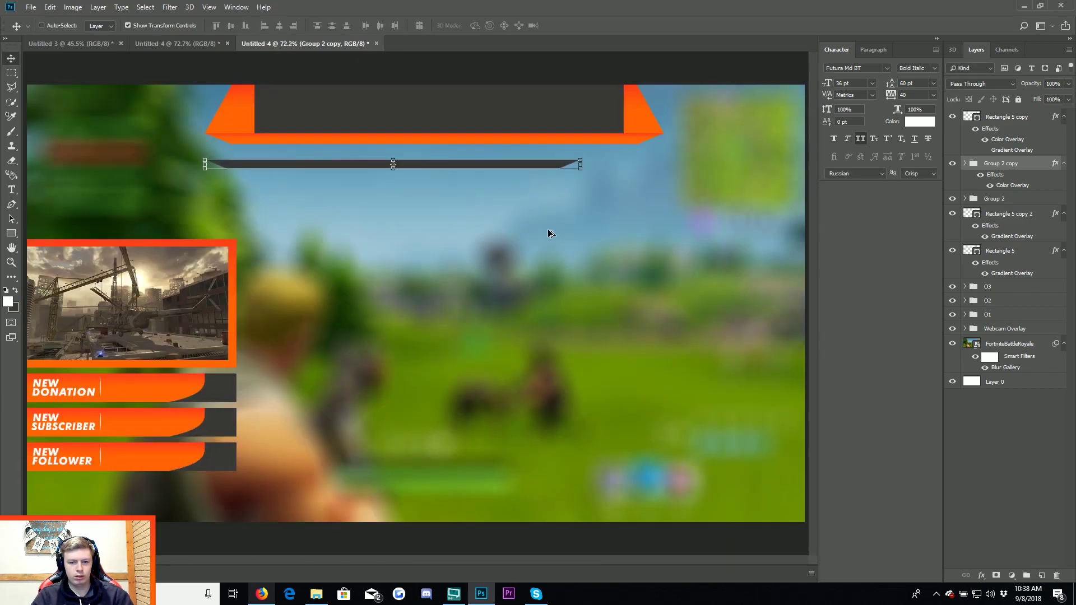
pyautogui.moveTo(547, 233); pyautogui.dragTo(551, 187)
pyautogui.scroll(5, 285, 115)
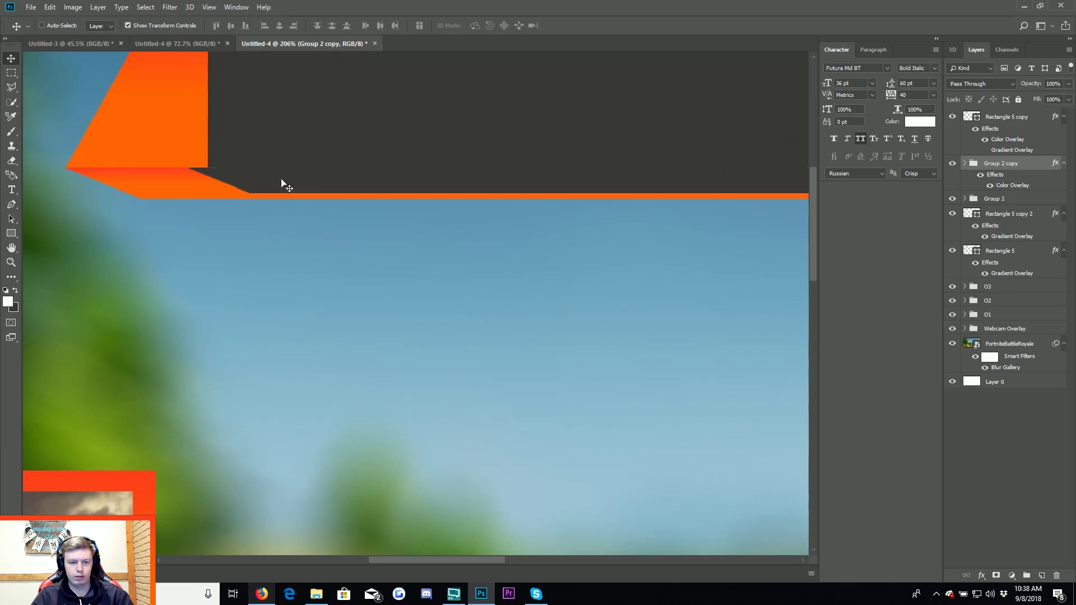
pyautogui.moveTo(282, 185); pyautogui.dragTo(296, 184)
# Trim the dark strip's right end to fit, leaving a thin orange rim.
pyautogui.scroll(-4, 296, 183)
pyautogui.scroll(-2, 589, 173)
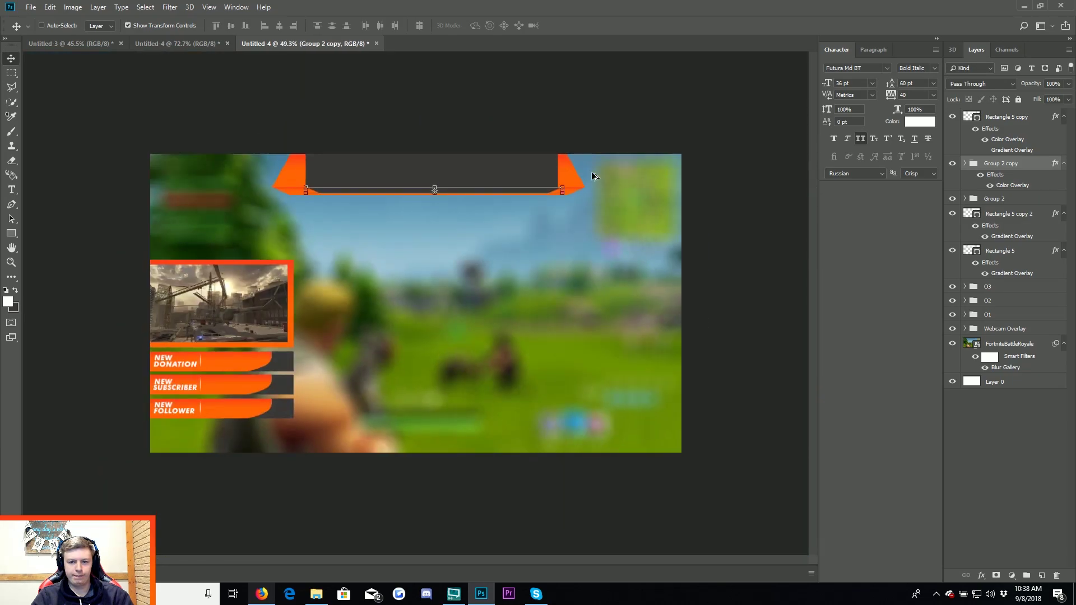
pyautogui.scroll(4, 608, 185)
pyautogui.scroll(2, 651, 112)
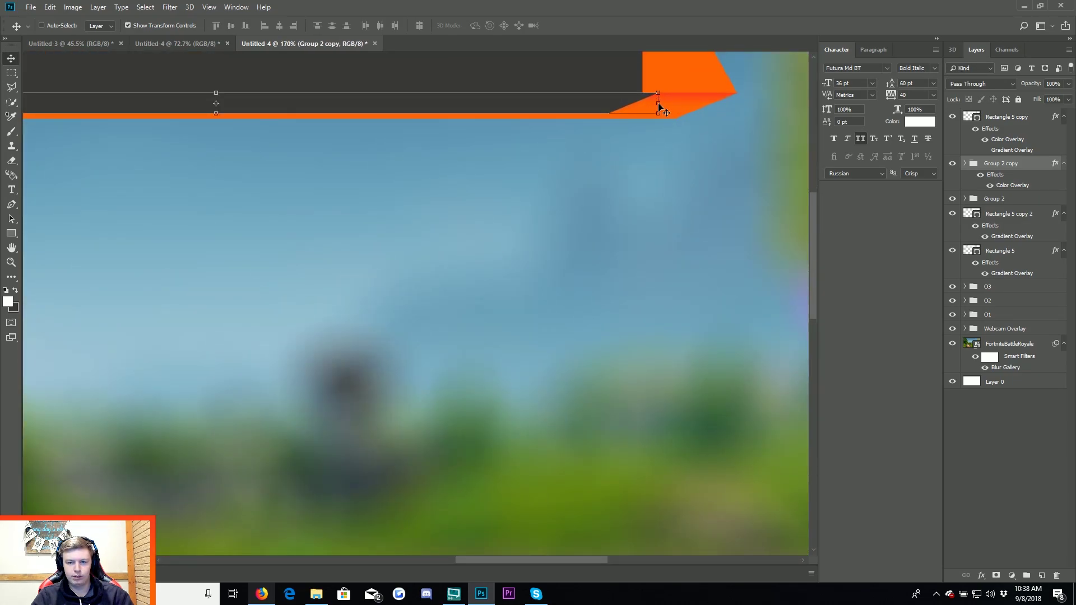
pyautogui.moveTo(662, 103); pyautogui.dragTo(646, 103)
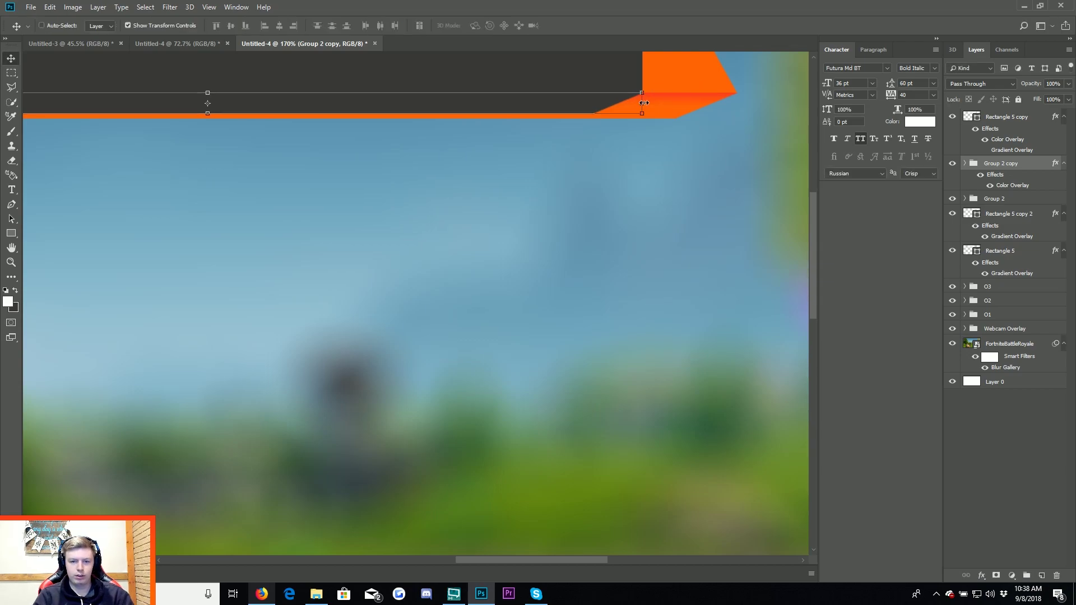
pyautogui.scroll(-4, 600, 160)
pyautogui.scroll(-2, 428, 106)
pyautogui.scroll(2, 415, 159)
pyautogui.scroll(2, 415, 107)
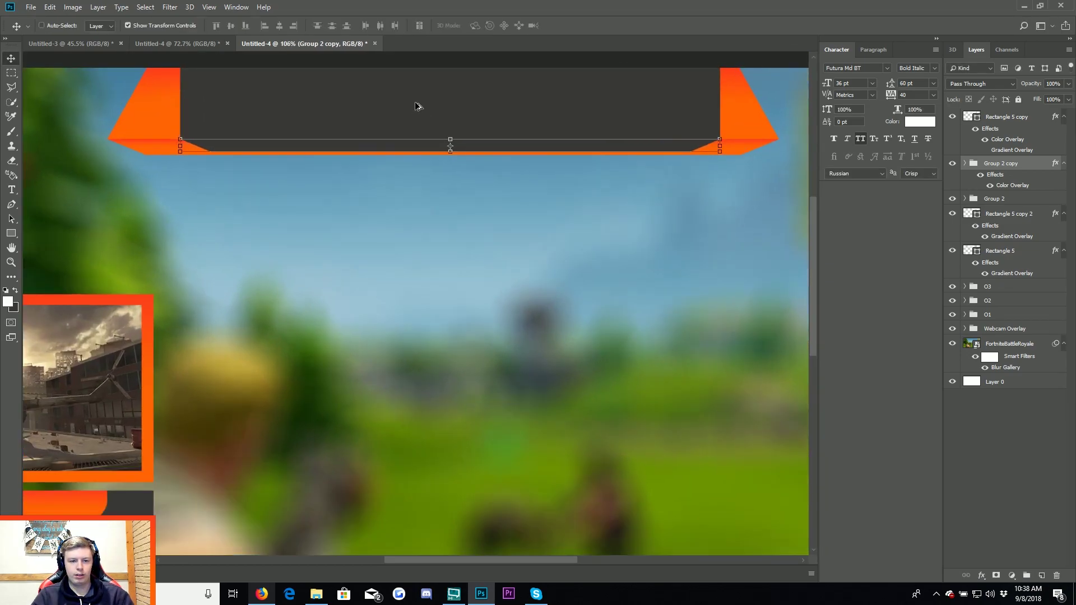
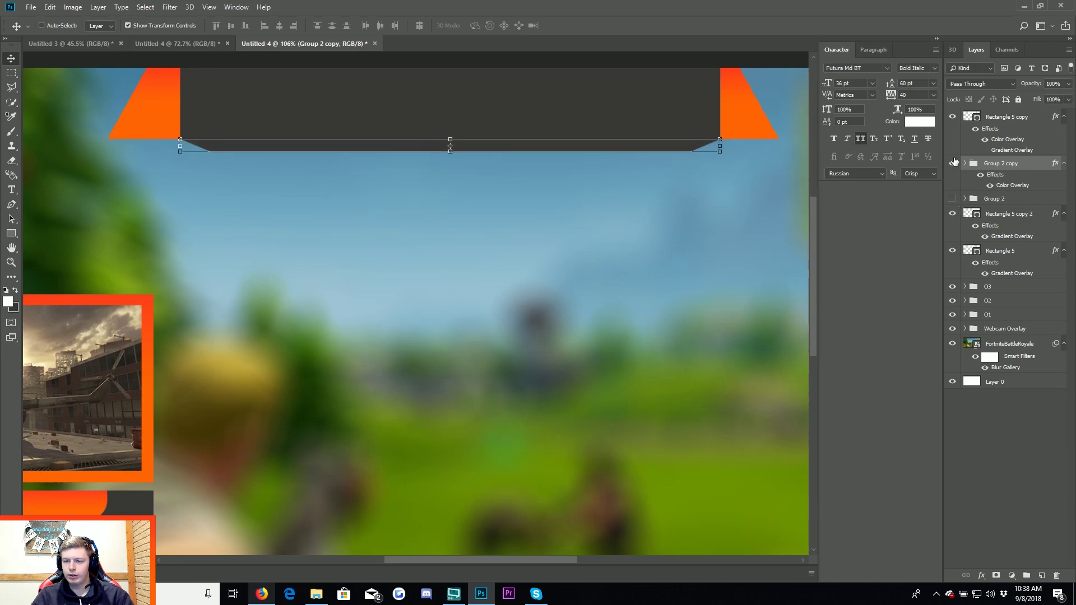
# Hide the right and left orange side wings of the Rectangle 5 layers.
pyautogui.click(953, 119)
pyautogui.click(953, 117)
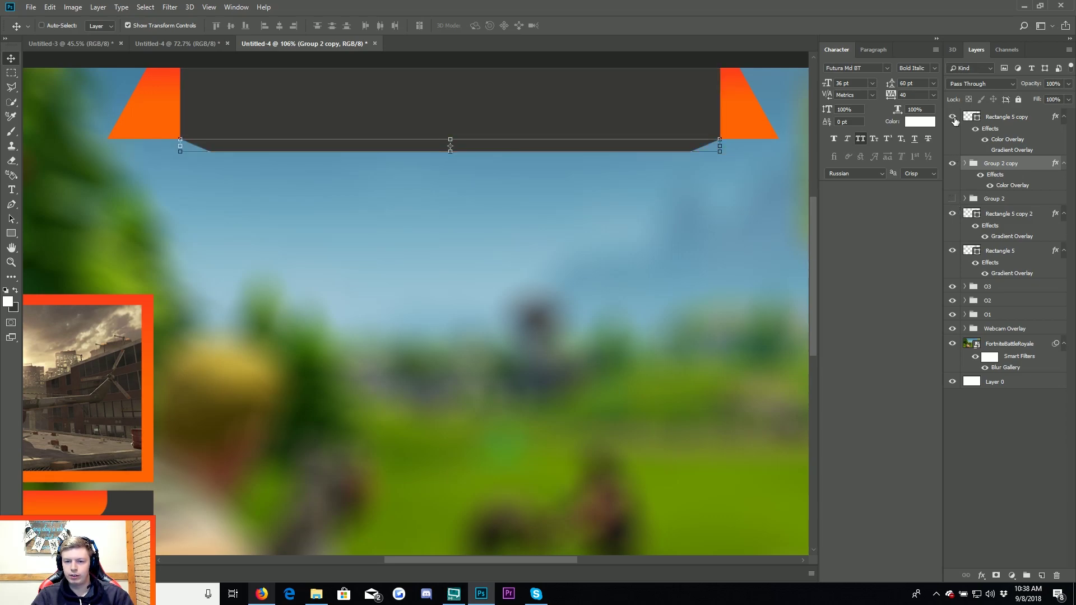
pyautogui.click(952, 216)
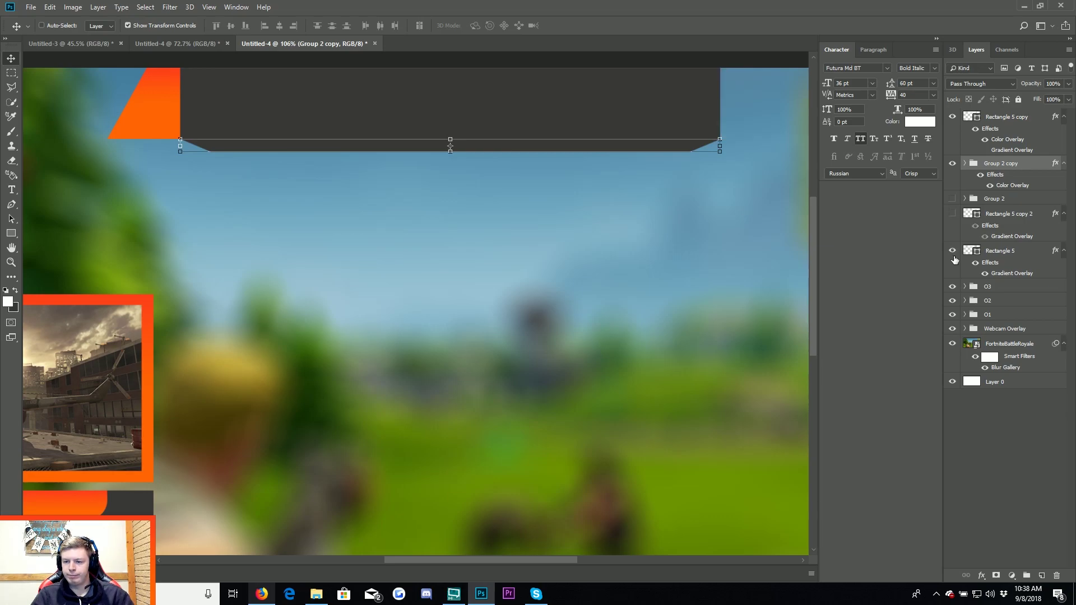
pyautogui.click(953, 251)
# Try a gradient overlay on Group 2, discard it, and leave Group 2's strip hidden.
pyautogui.click(996, 197)
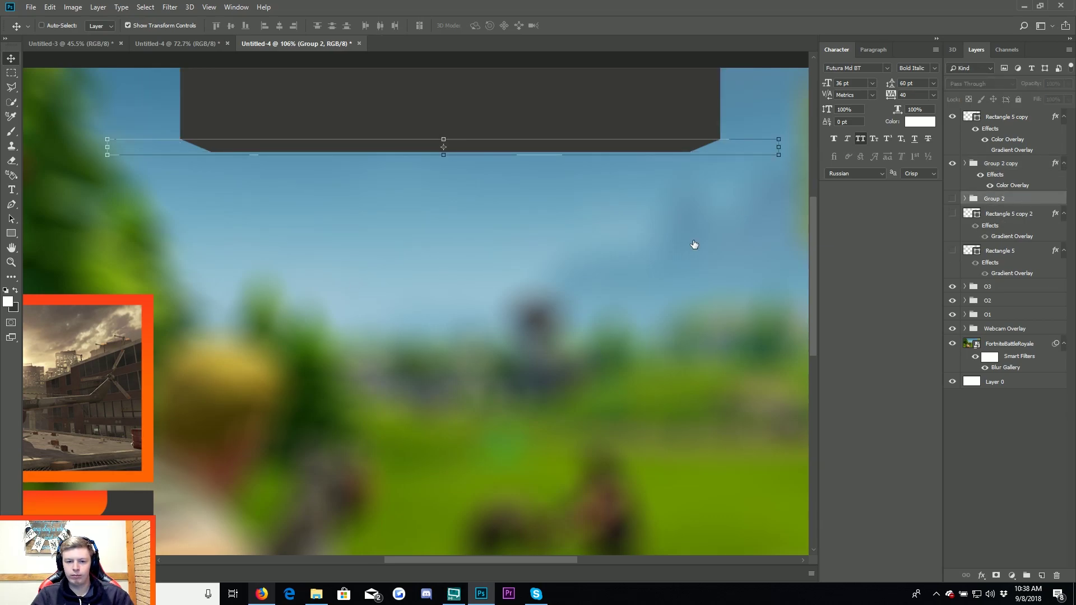
pyautogui.click(673, 453)
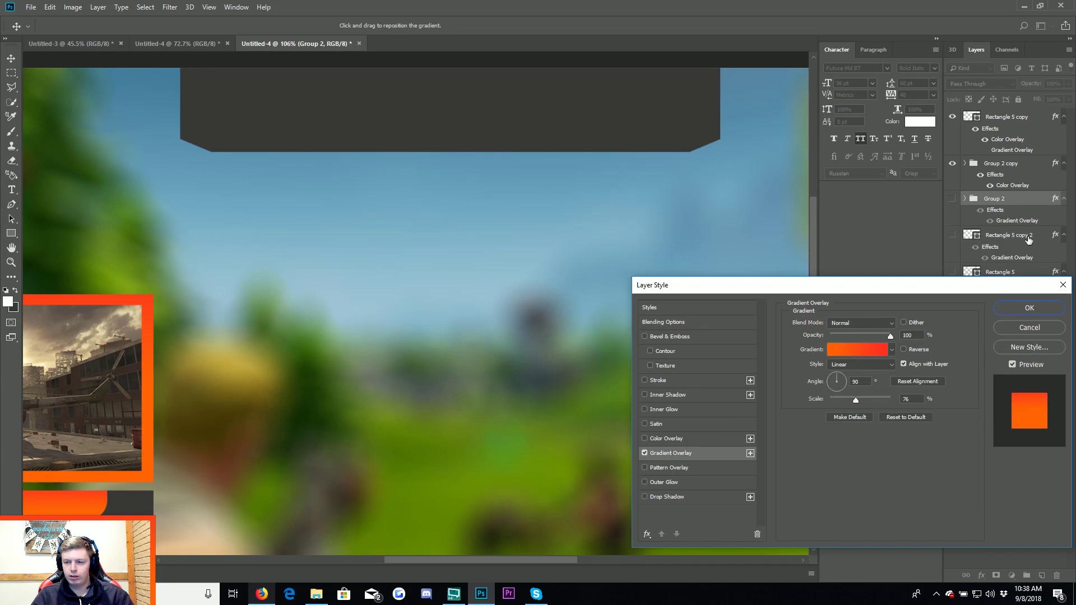
pyautogui.click(1032, 329)
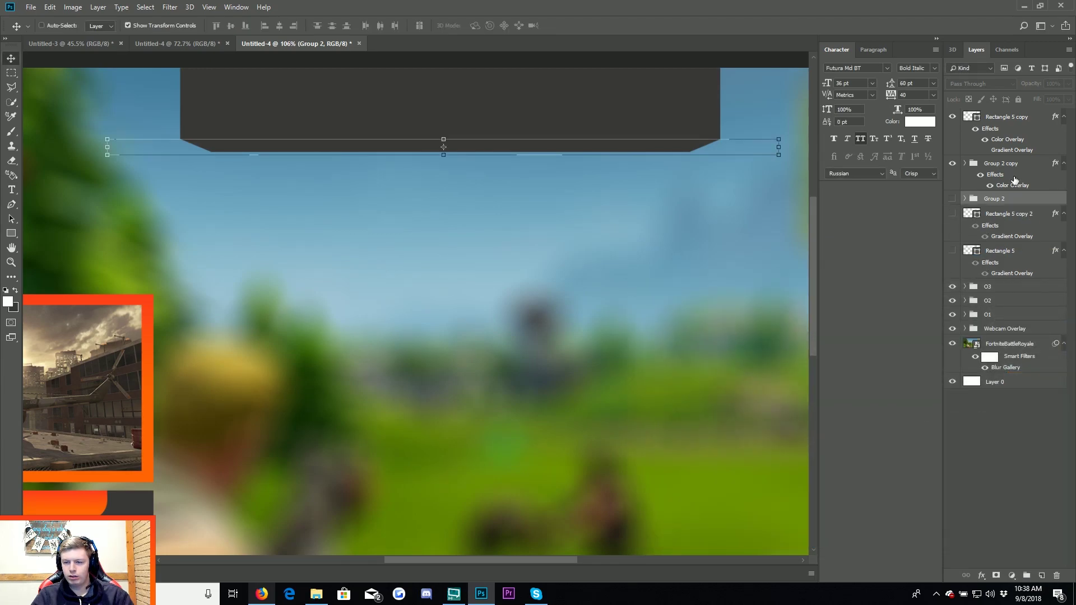
pyautogui.click(953, 198)
pyautogui.click(953, 199)
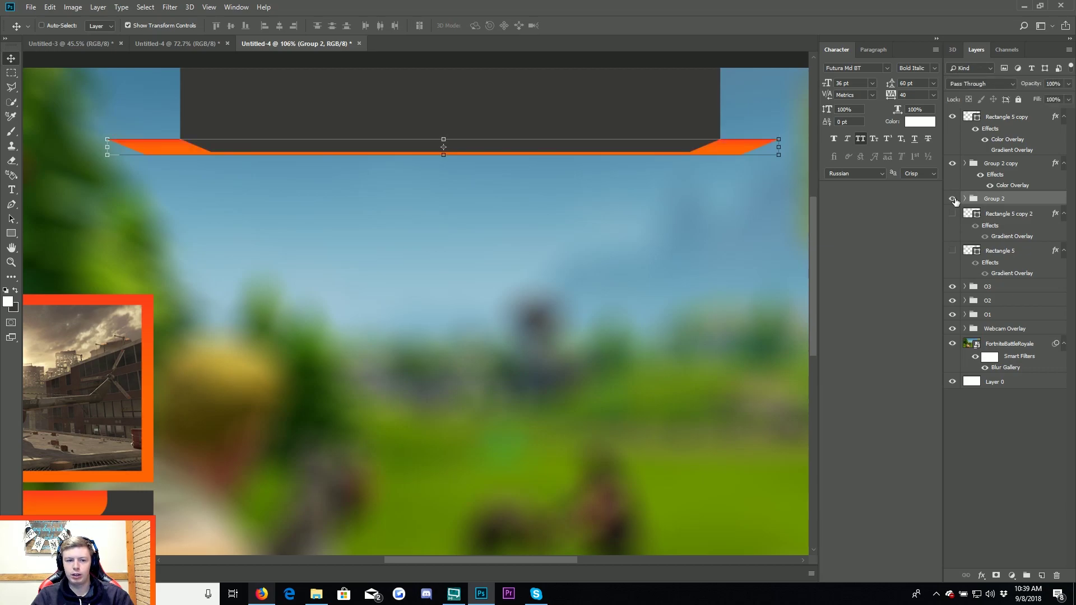
pyautogui.click(953, 199)
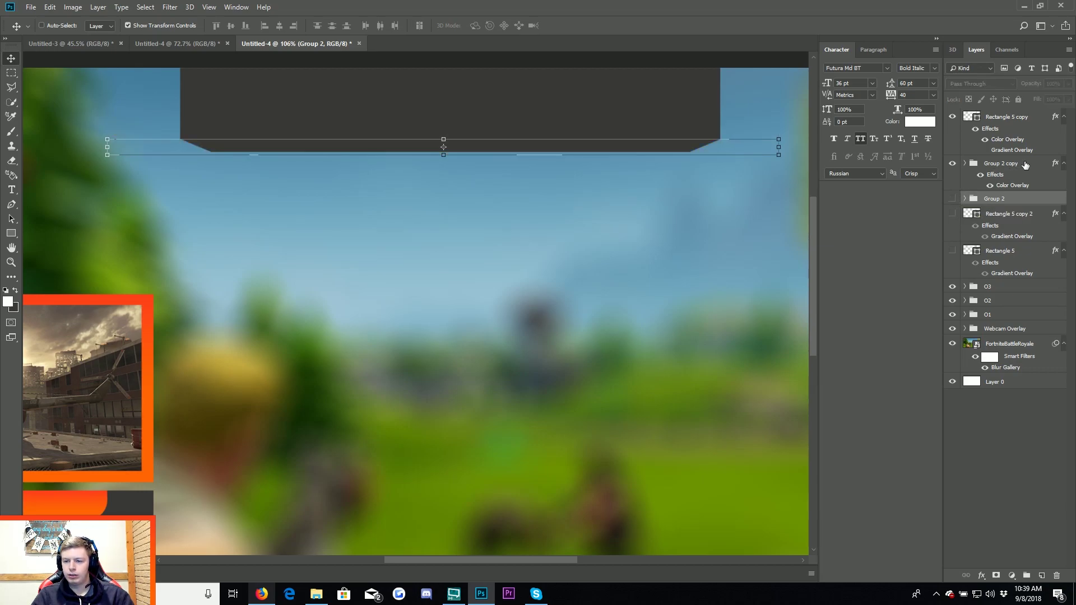
# Keep Gradient Overlay unticked in Group 2 copy's Layer Style and close it.
pyautogui.click(1029, 163)
pyautogui.doubleClick(1030, 164)
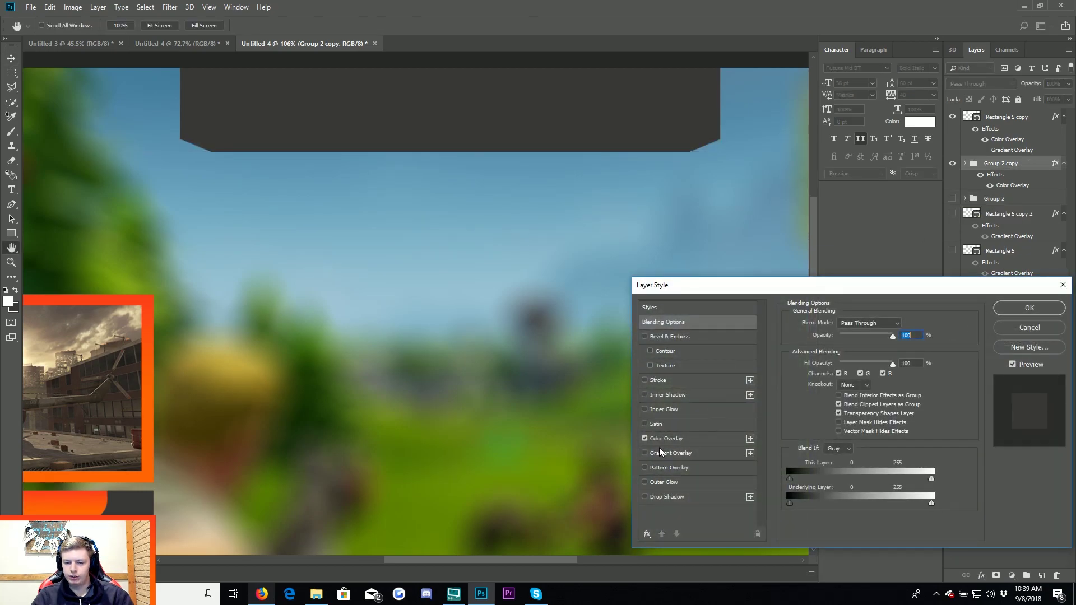
pyautogui.click(645, 453)
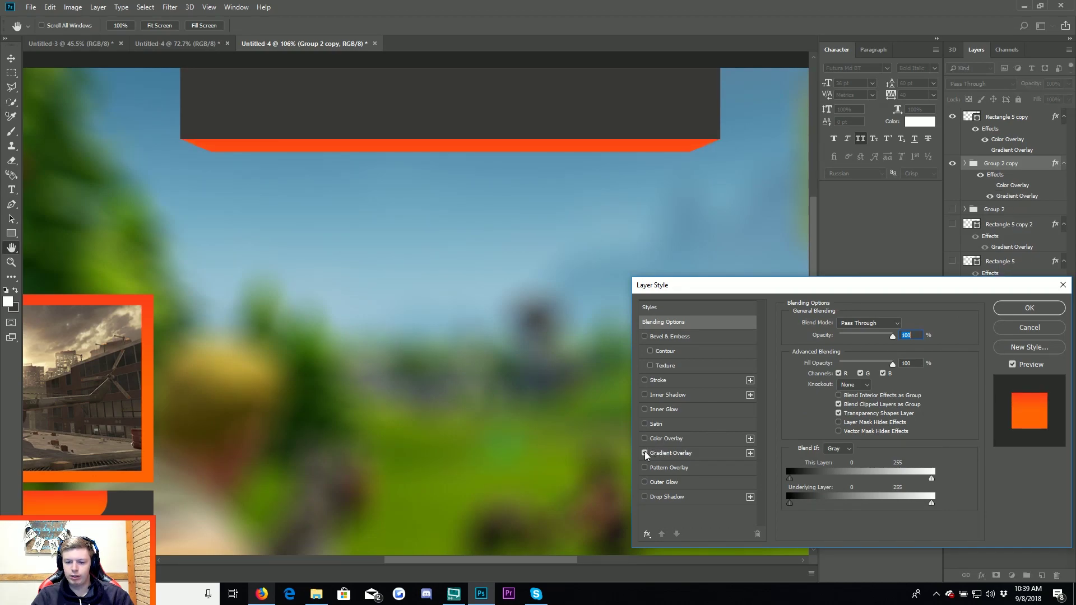
pyautogui.click(645, 453)
pyautogui.click(1031, 310)
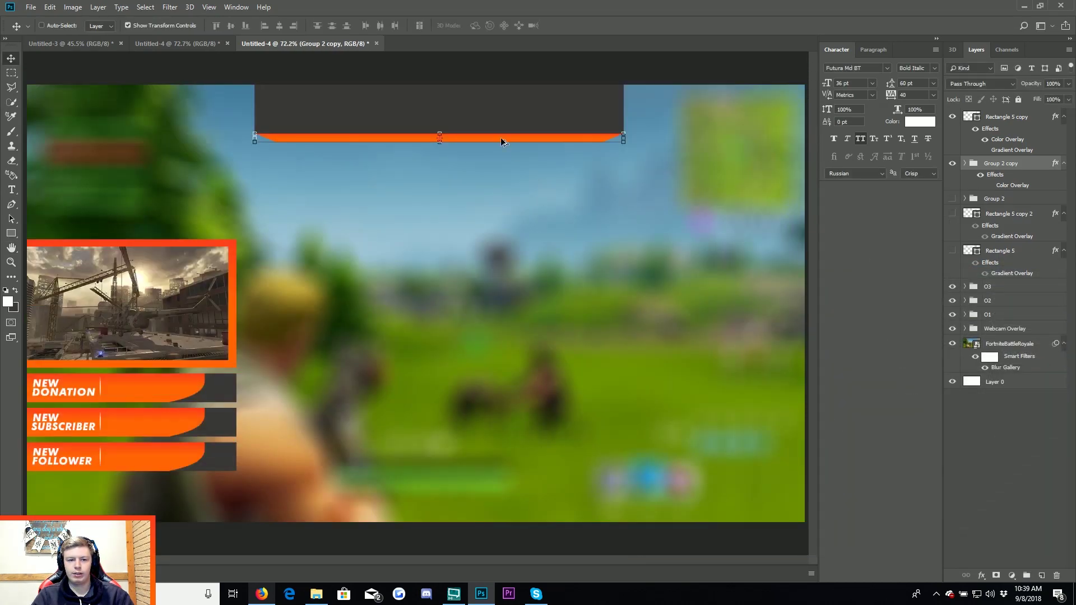
# Shorten the dark top rectangle and nudge the orange strip up beneath it.
pyautogui.hotkey('ctrl', '0')
pyautogui.click(998, 125)
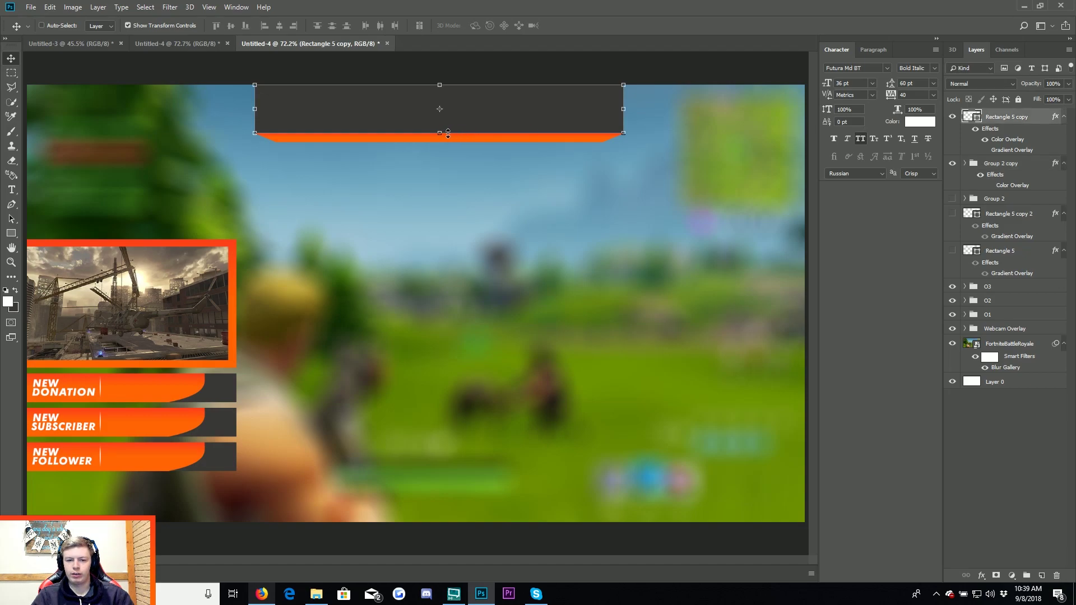
pyautogui.moveTo(448, 133); pyautogui.dragTo(448, 114)
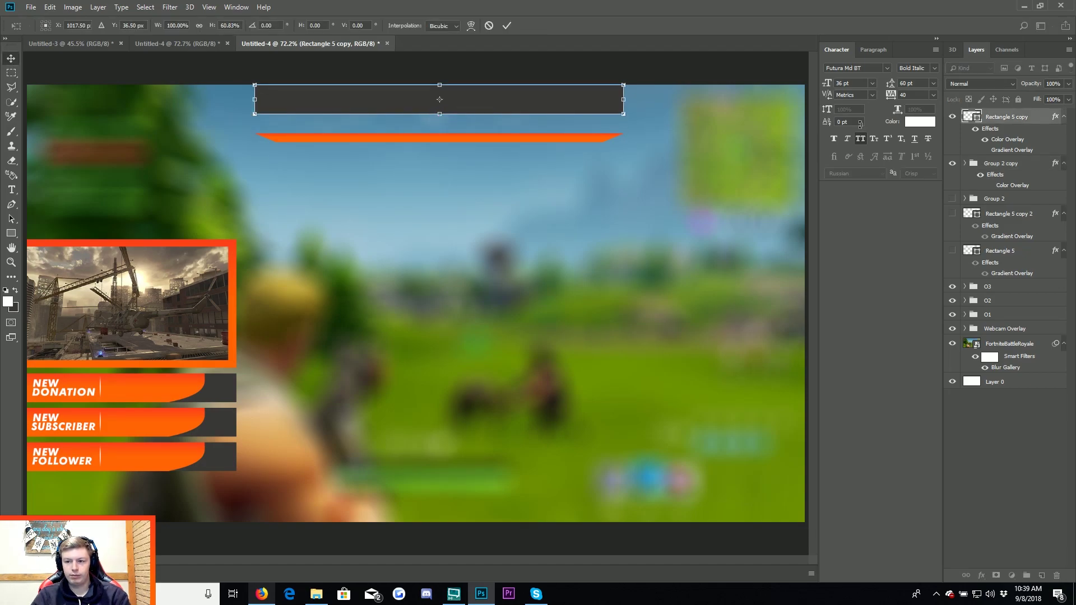
pyautogui.press('Return')
pyautogui.hotkey('alt', '[')
pyautogui.hotkey('shift', 'Up')
pyautogui.hotkey('shift', 'Up')
pyautogui.hotkey('shift', 'Up')
pyautogui.hotkey('shift', 'Up')
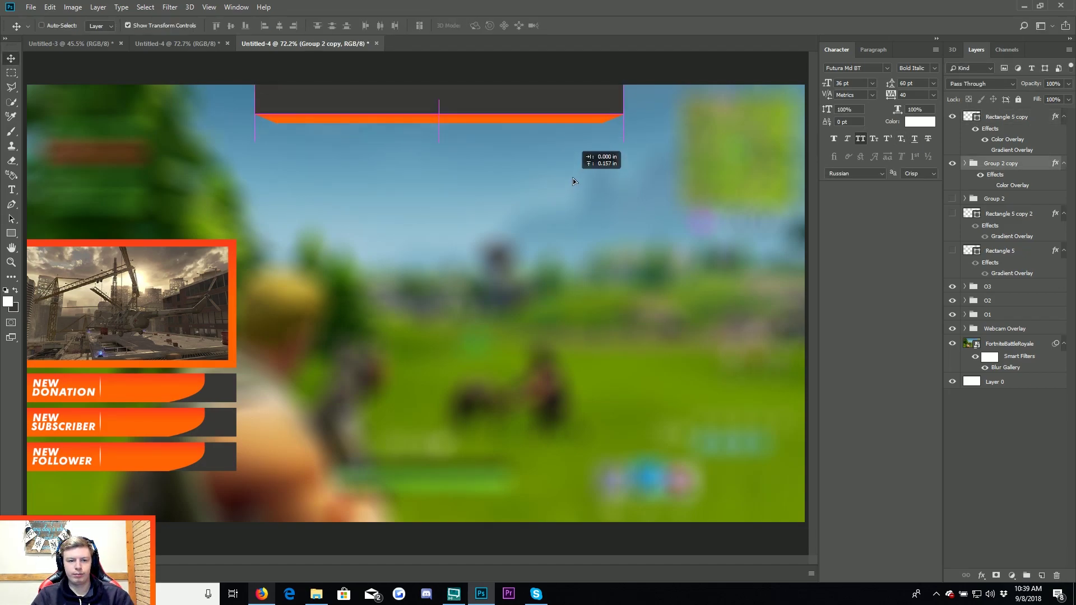
# Skew the dark banner's right side outward into a slant.
pyautogui.scroll(2, 457, 101)
pyautogui.scroll(3, 488, 89)
pyautogui.scroll(1, 487, 91)
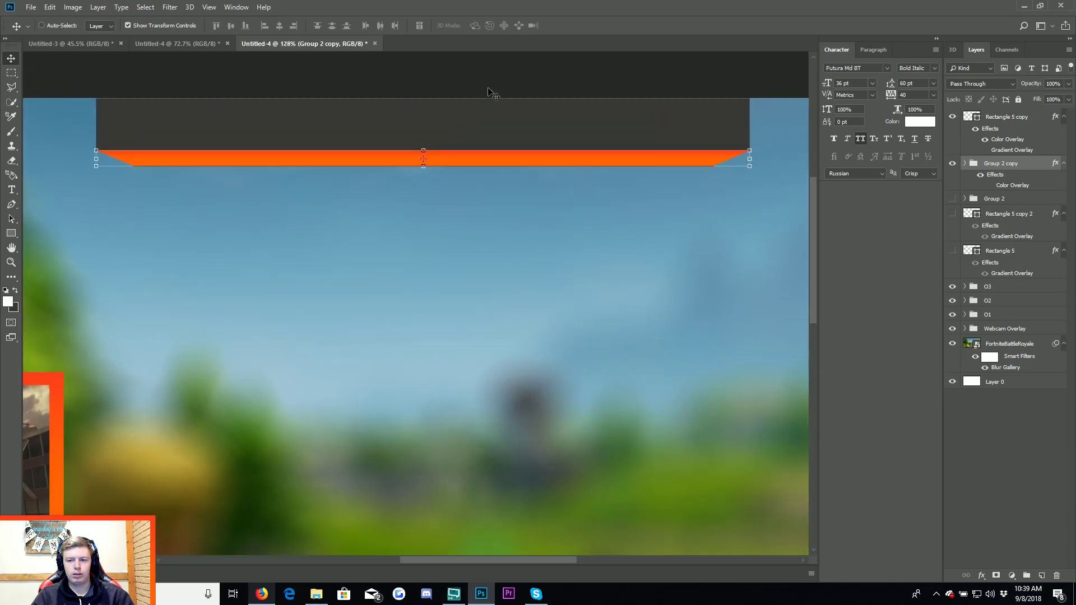
pyautogui.scroll(1, 504, 115)
pyautogui.scroll(-4, 520, 140)
pyautogui.scroll(-4, 525, 168)
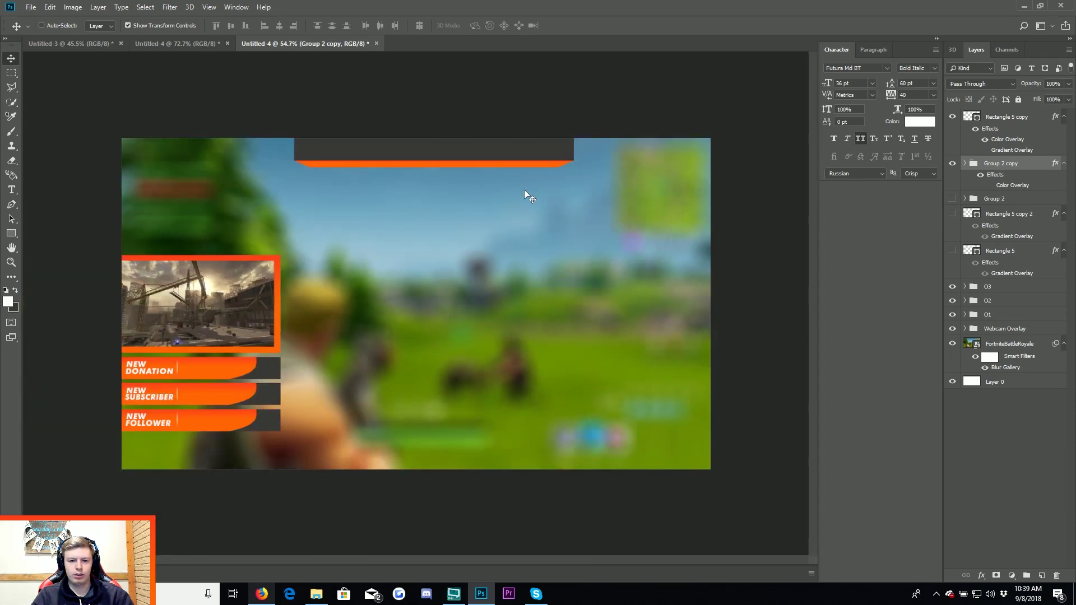
pyautogui.scroll(2, 527, 190)
pyautogui.scroll(2, 541, 137)
pyautogui.keyDown('ctrl'); pyautogui.click(691, 114); pyautogui.keyUp('ctrl')
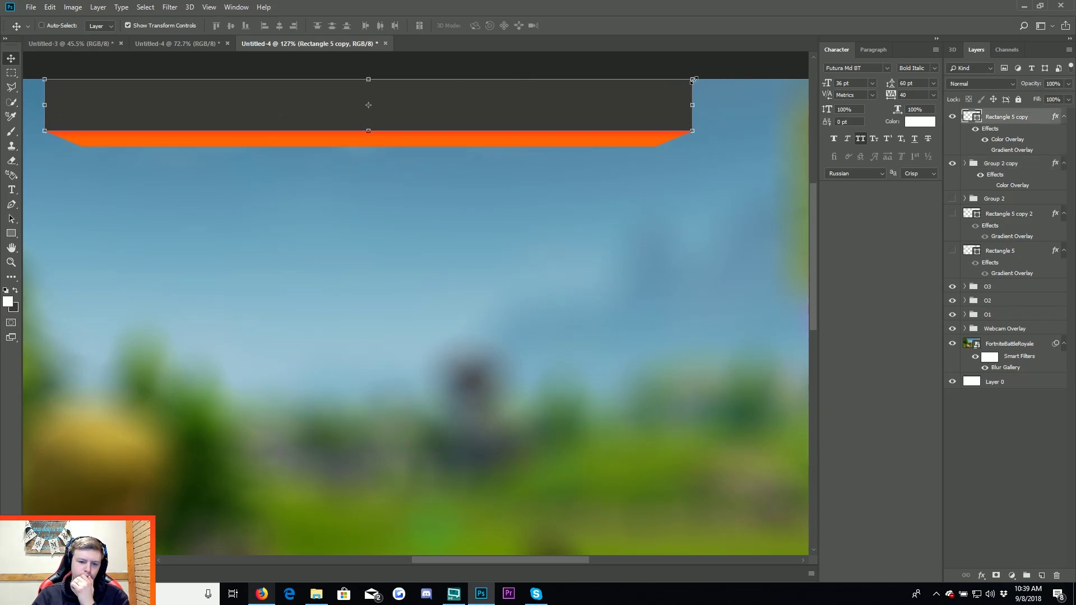
pyautogui.moveTo(694, 81); pyautogui.dragTo(730, 82)
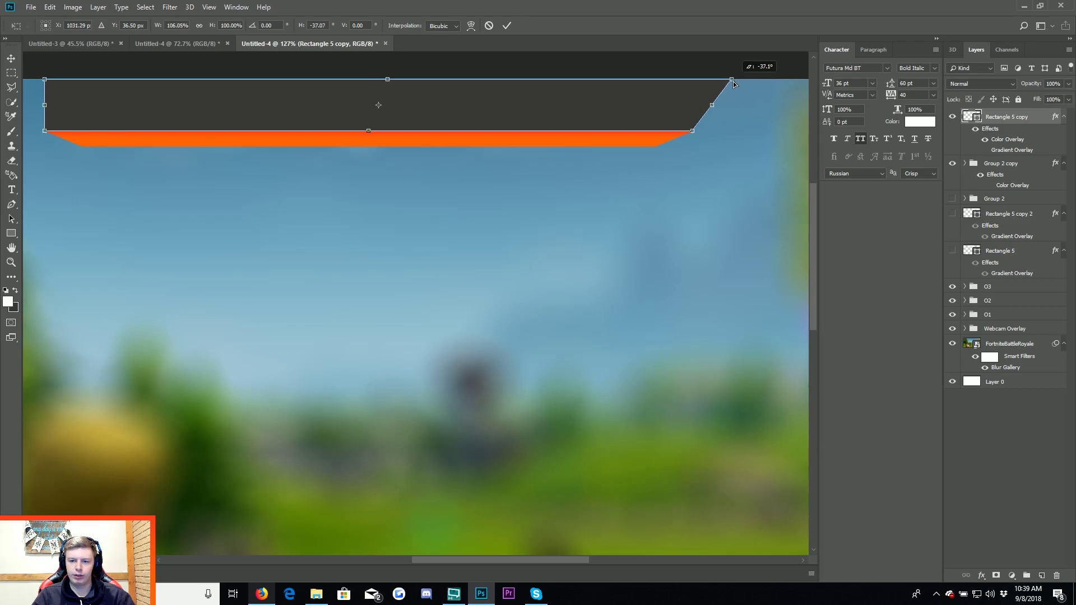
pyautogui.moveTo(740, 85); pyautogui.dragTo(739, 85)
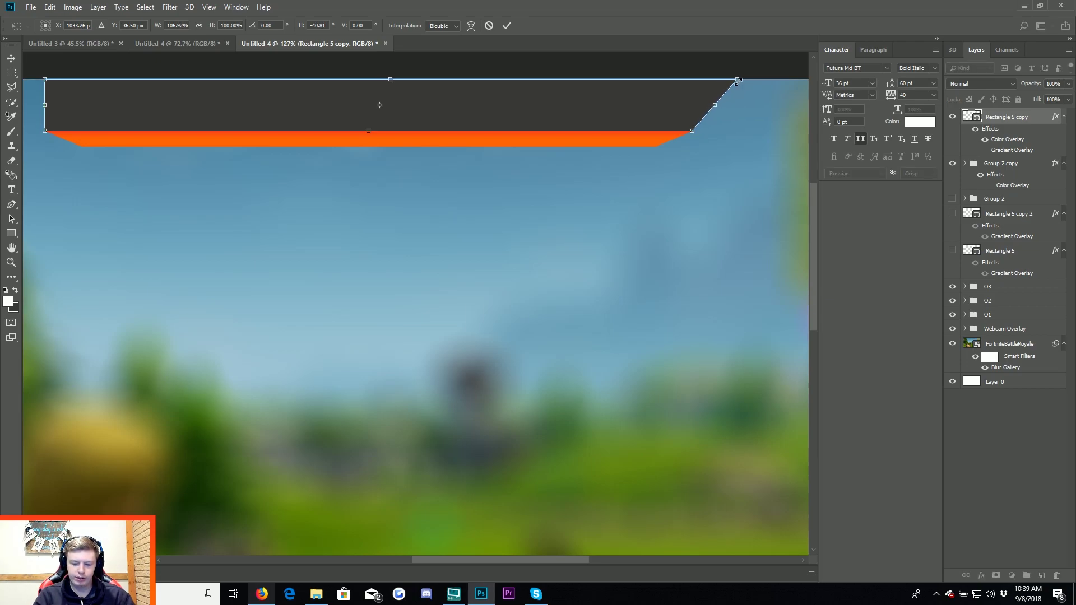
pyautogui.press('Return')
# Skew the banner's left side outward to match, then deselect to review.
pyautogui.scroll(-2, 328, 92)
pyautogui.scroll(3, 107, 80)
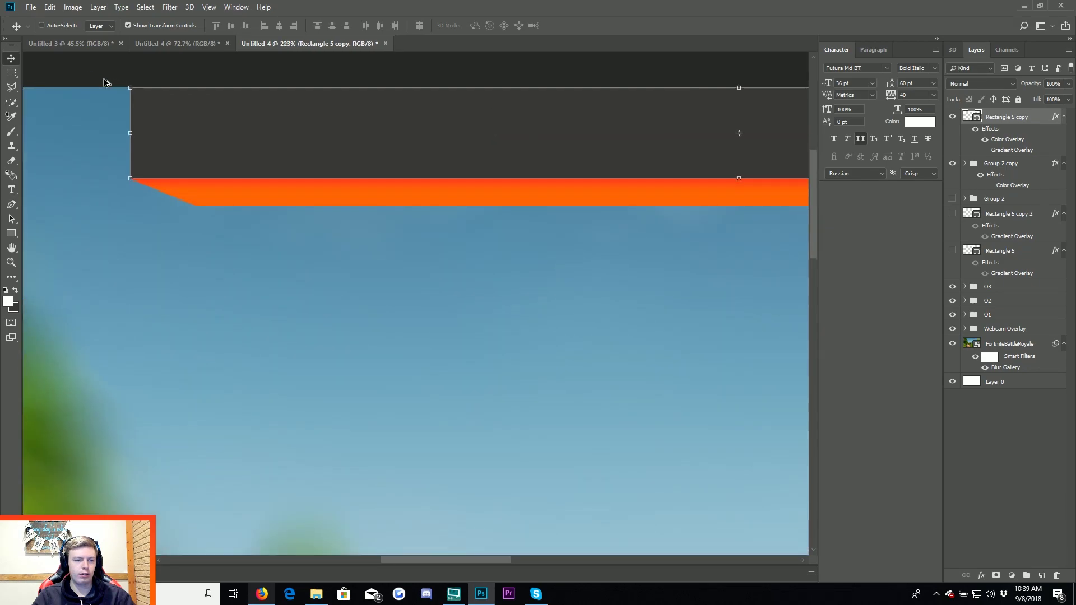
pyautogui.scroll(1, 107, 81)
pyautogui.moveTo(140, 91); pyautogui.dragTo(27, 97)
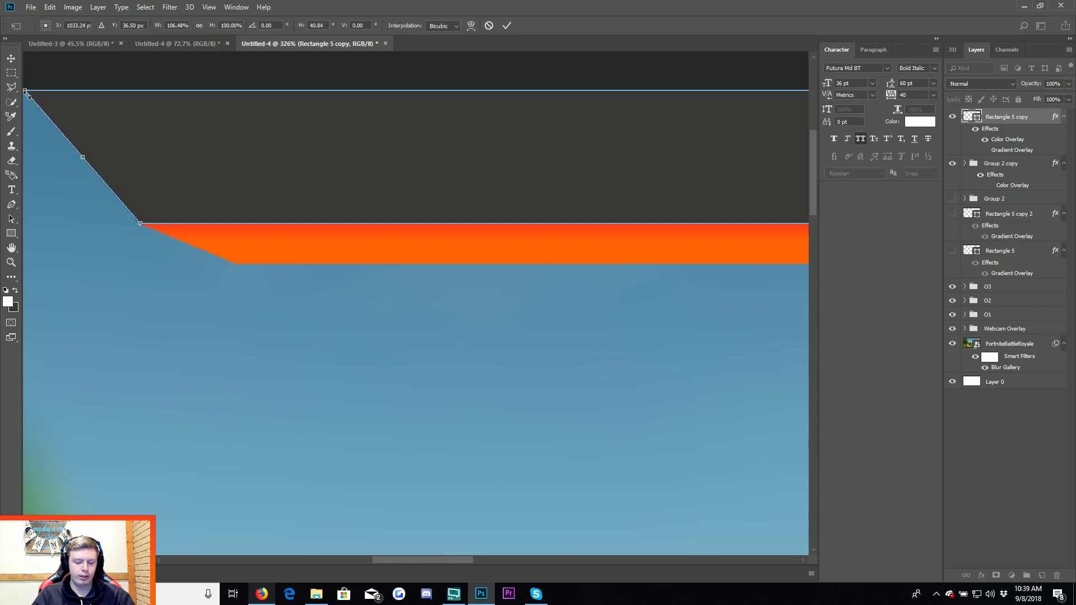
pyautogui.press('Return')
pyautogui.scroll(-2, 393, 281)
pyautogui.scroll(-2, 529, 339)
pyautogui.scroll(-3, 529, 339)
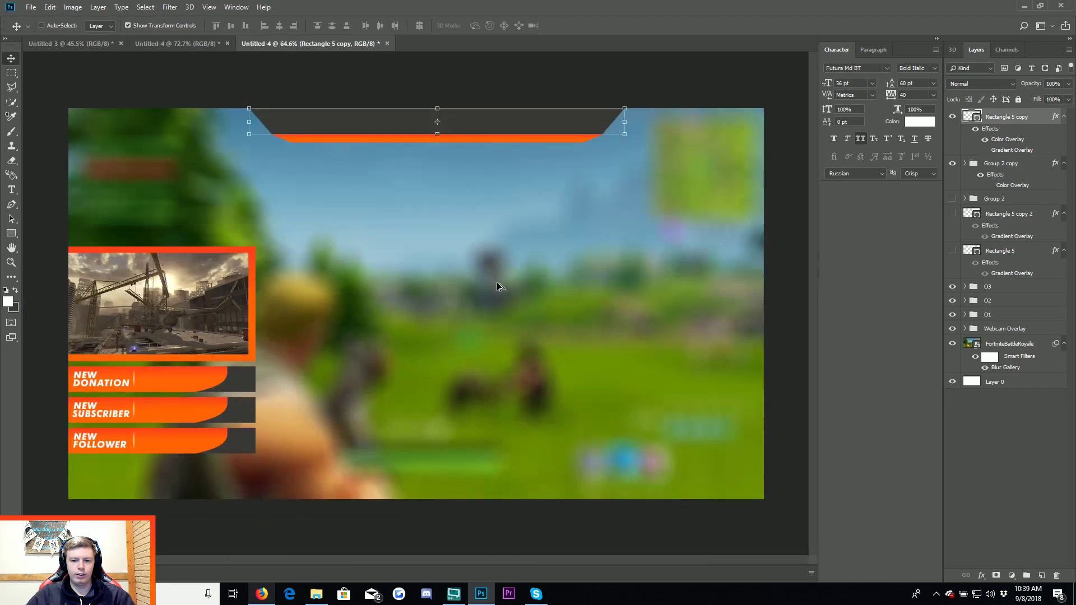
pyautogui.click(1035, 483)
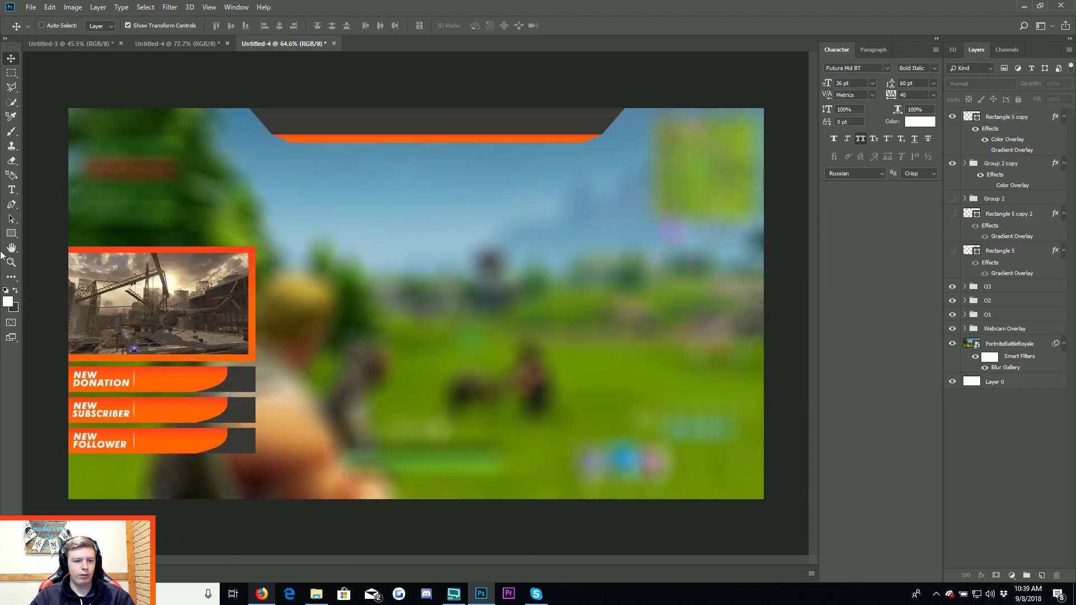
# Type a white 'DOMINIC' text line inside the dark banner.
pyautogui.click(11, 190)
pyautogui.scroll(2, 425, 206)
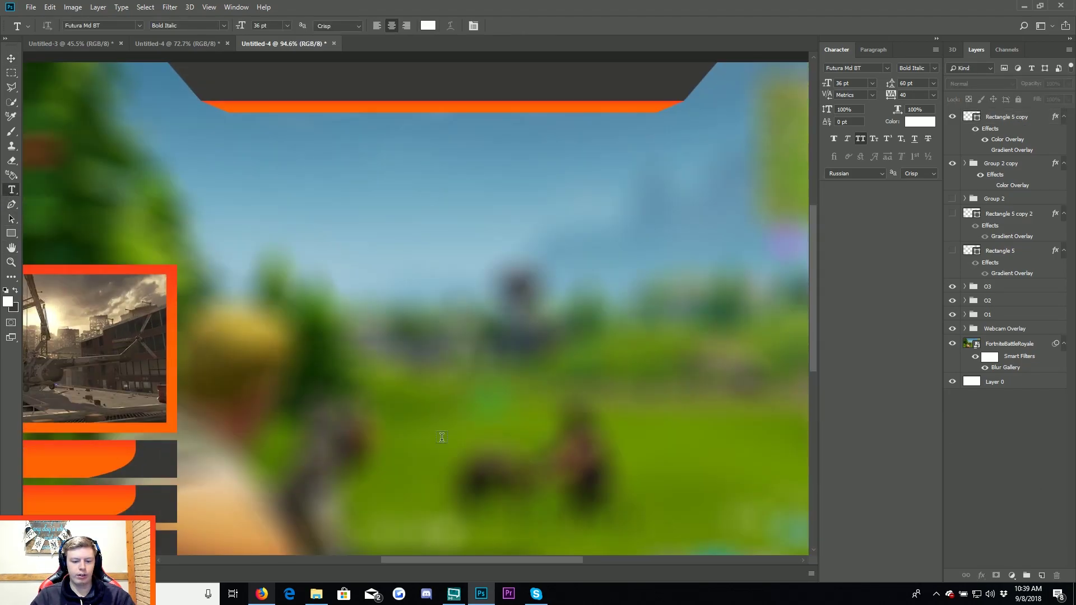
pyautogui.click(261, 594)
pyautogui.click(262, 594)
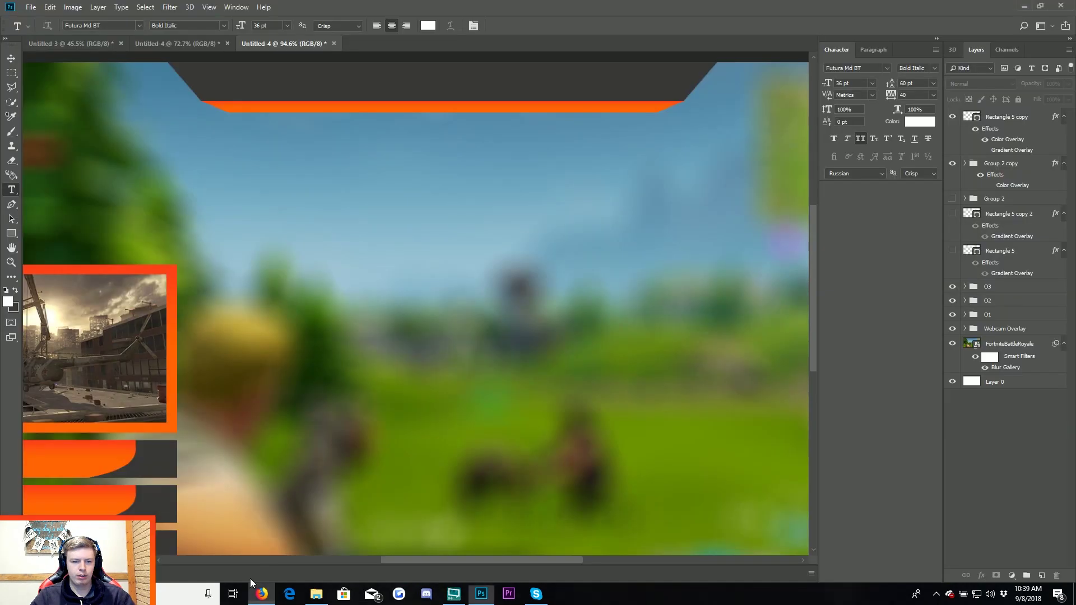
pyautogui.scroll(-2, 382, 101)
pyautogui.scroll(2, 412, 88)
pyautogui.scroll(2, 412, 88)
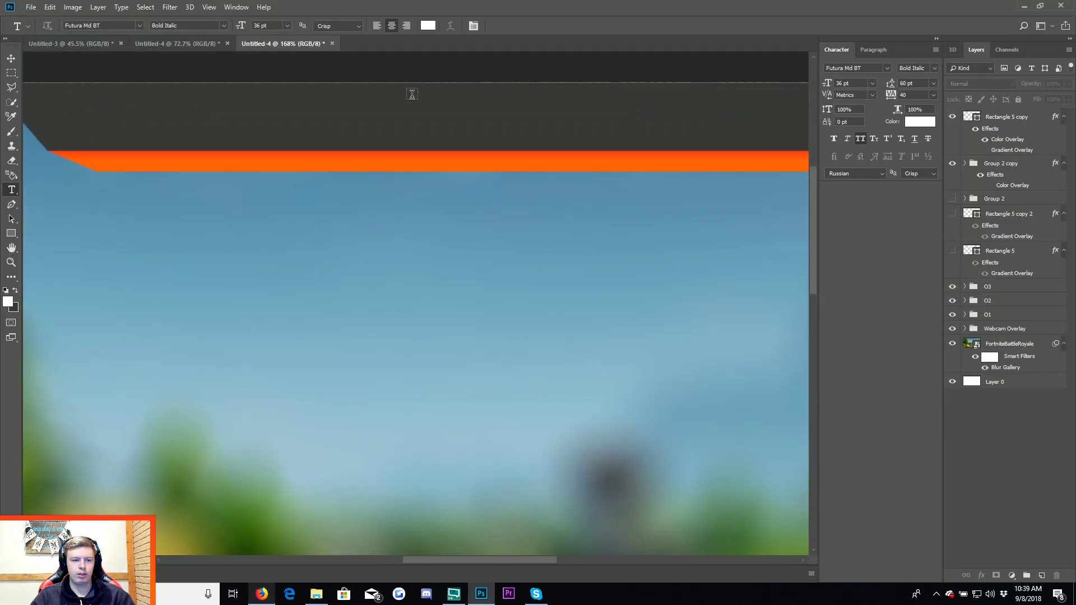
pyautogui.click(403, 114)
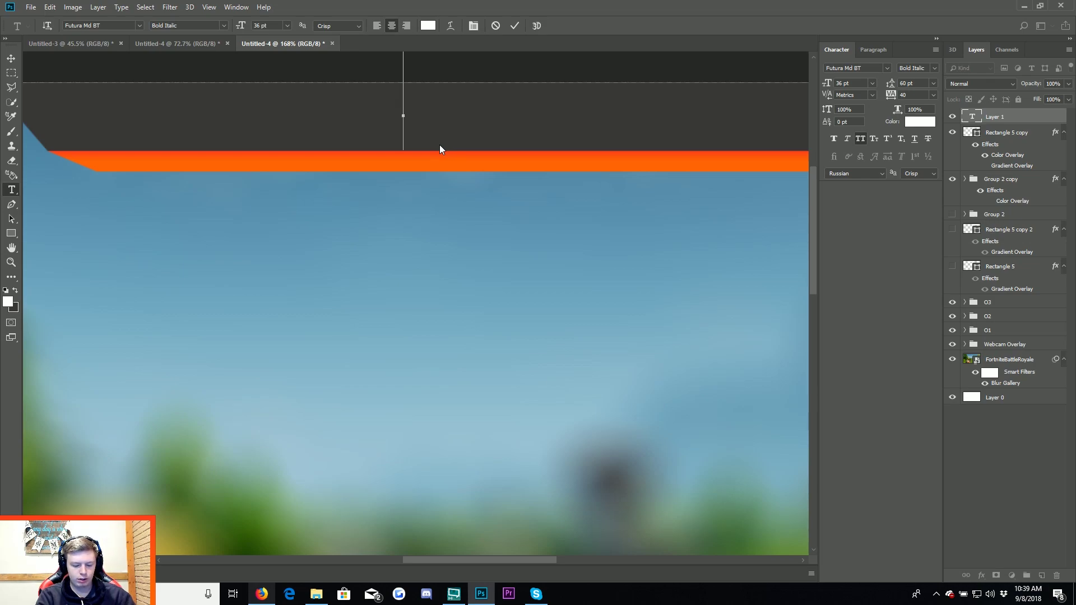
pyautogui.write('DOMINIC')
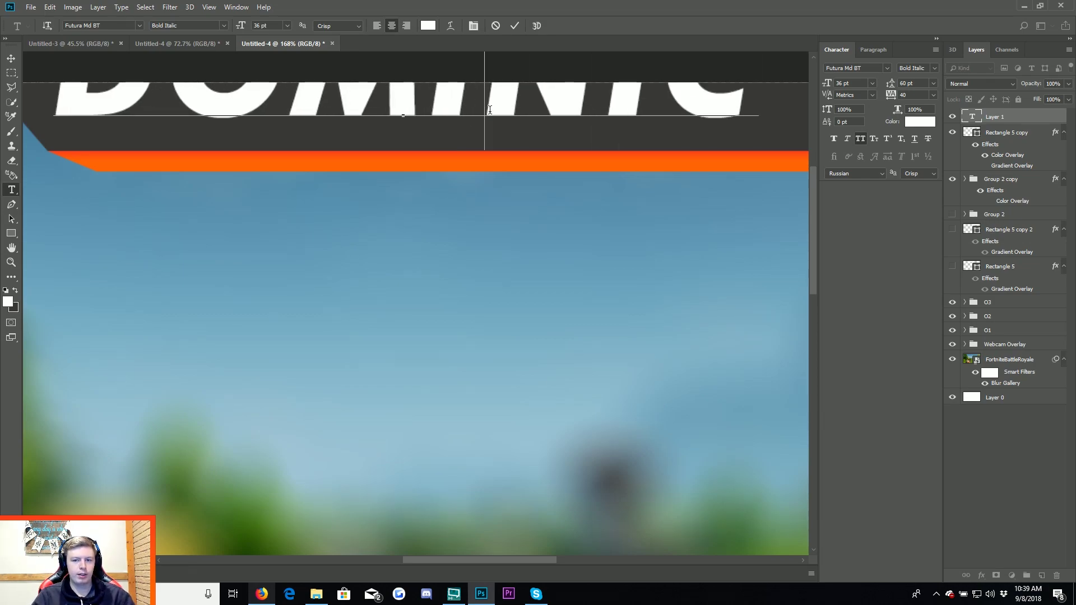
pyautogui.hotkey('ctrl', 'a')
pyautogui.click(10, 59)
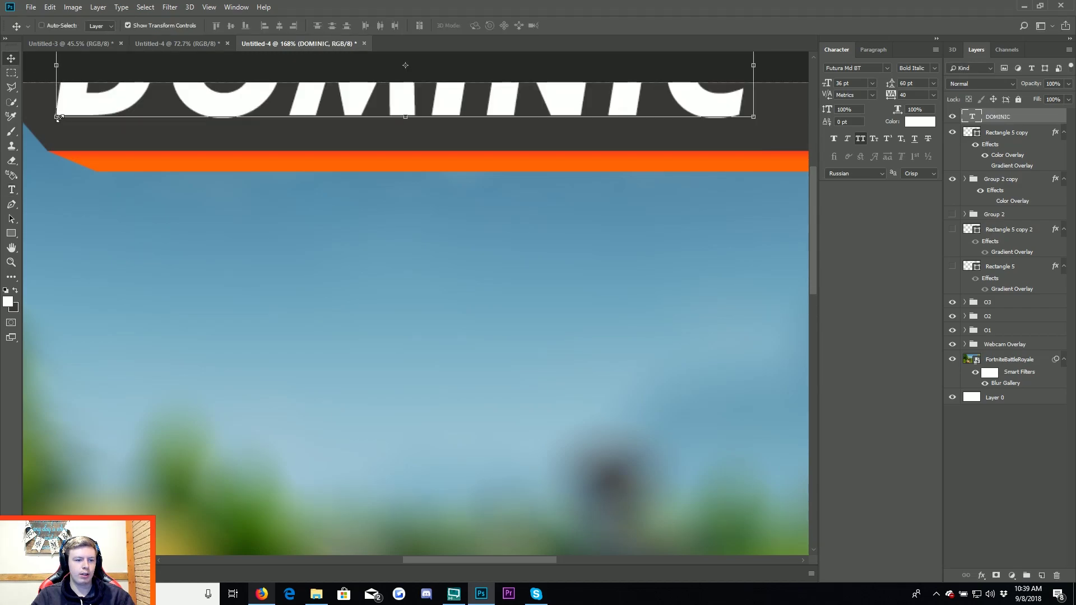
# Scale DOMINIC down and move it to the centre of the banner.
pyautogui.hotkey('ctrl', 't')
pyautogui.moveTo(82, 147); pyautogui.dragTo(469, 108)
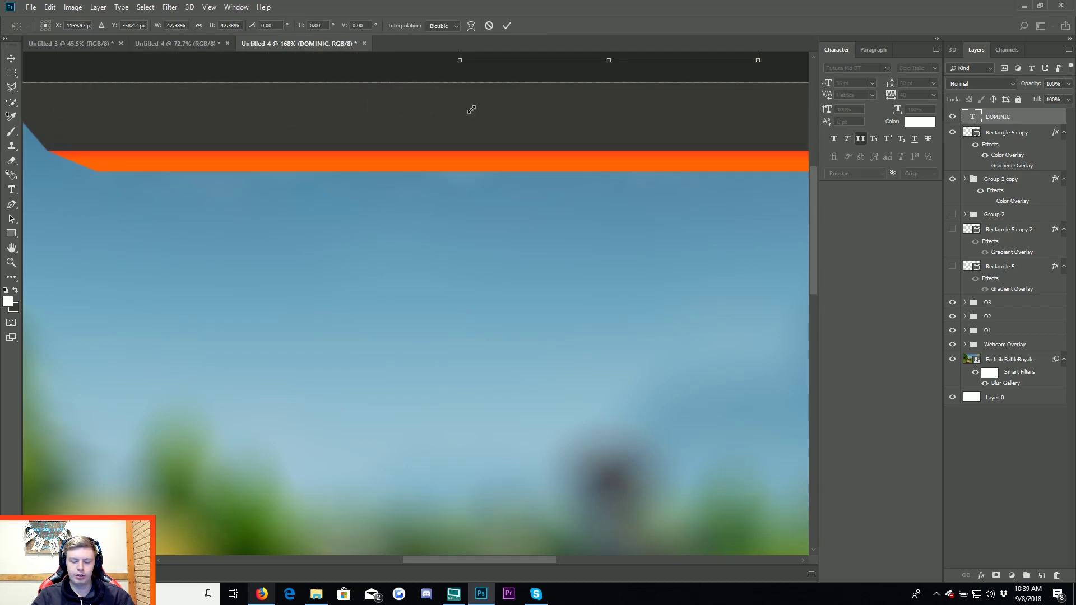
pyautogui.press('Return')
pyautogui.moveTo(535, 185)
pyautogui.mouseDown()
pyautogui.moveTo(552, 208)
pyautogui.moveTo(536, 197)
pyautogui.mouseUp()
pyautogui.scroll(-3, 538, 185)
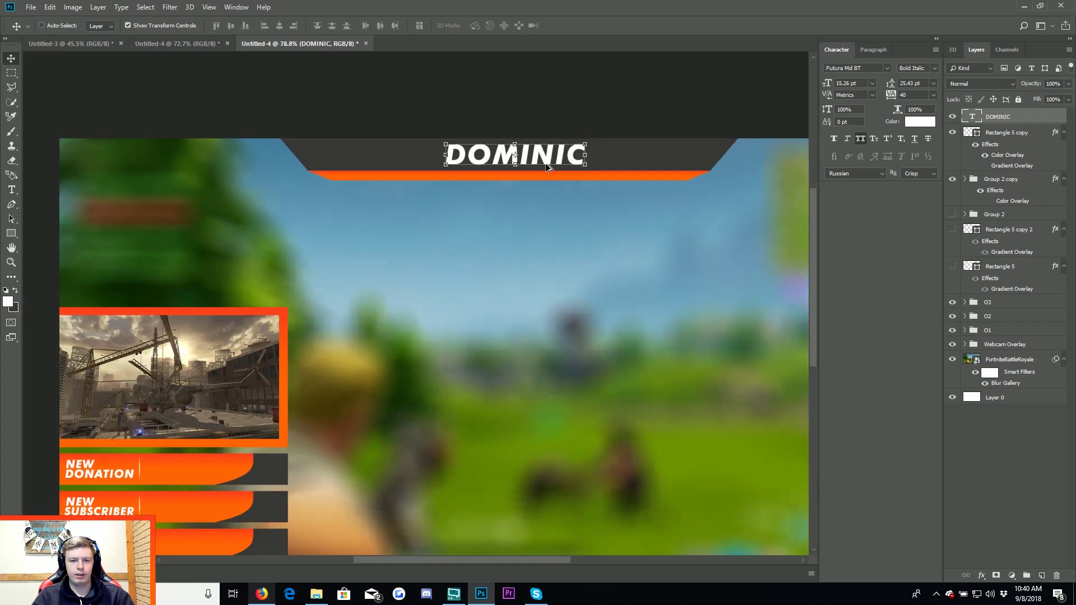
pyautogui.scroll(2, 546, 164)
# Change the DOMINIC text to the Evogria font.
pyautogui.click(11, 190)
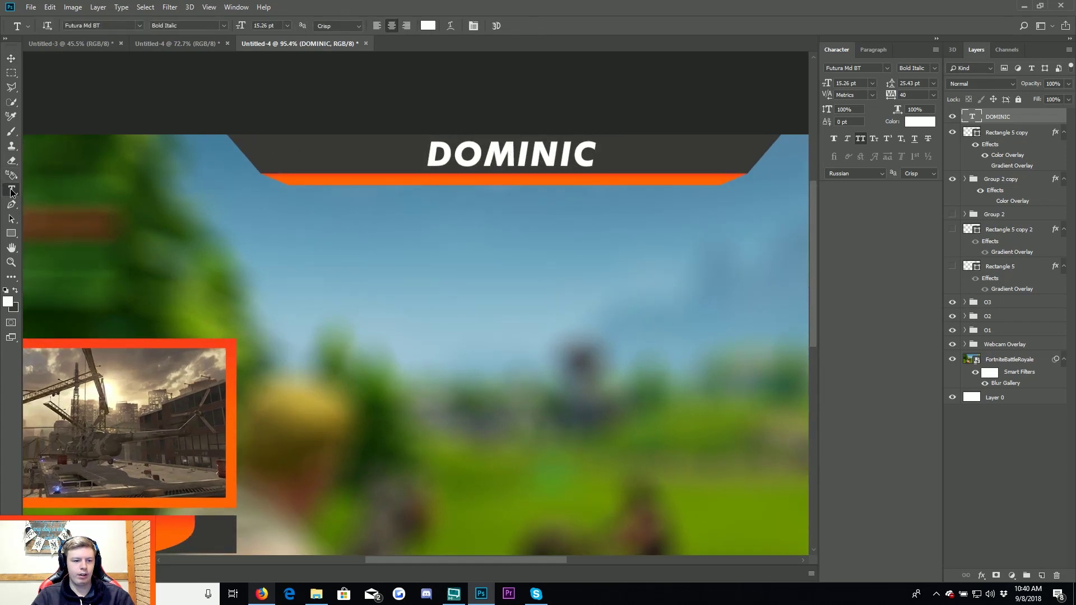
pyautogui.doubleClick(487, 153)
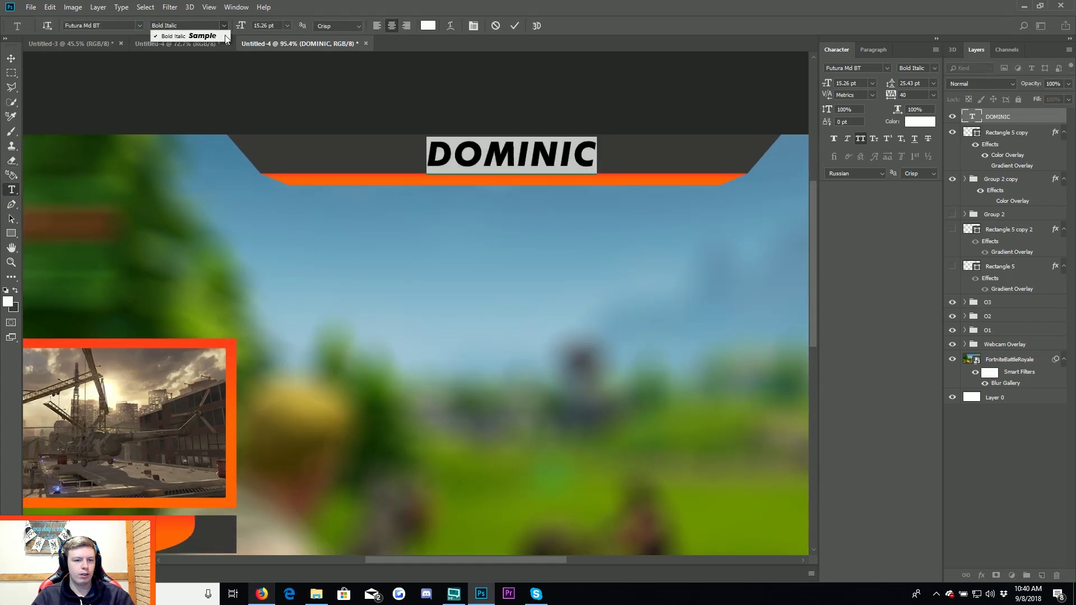
pyautogui.click(136, 25)
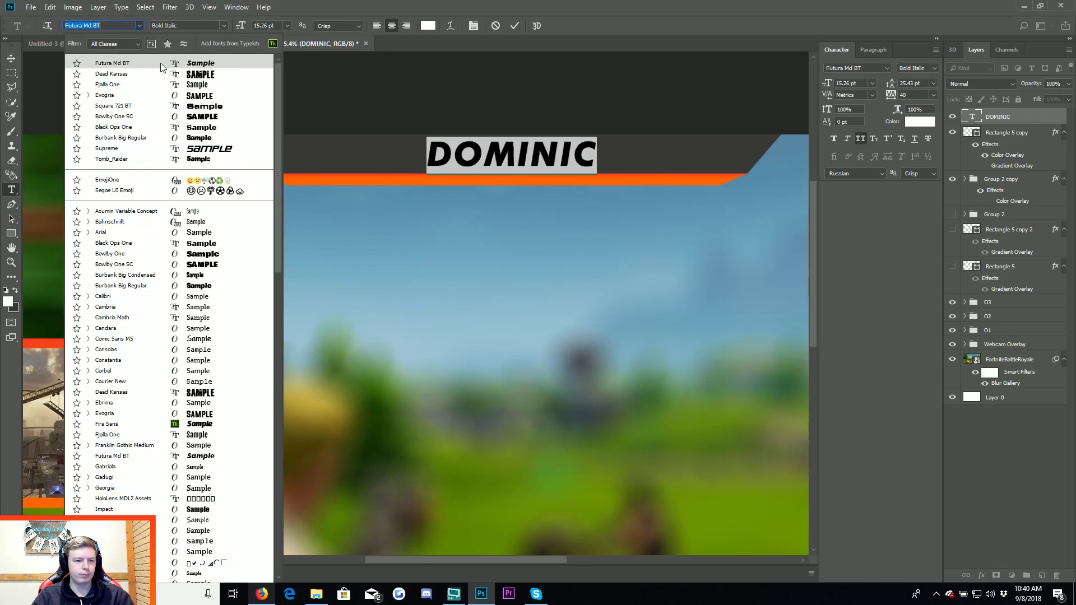
pyautogui.click(153, 95)
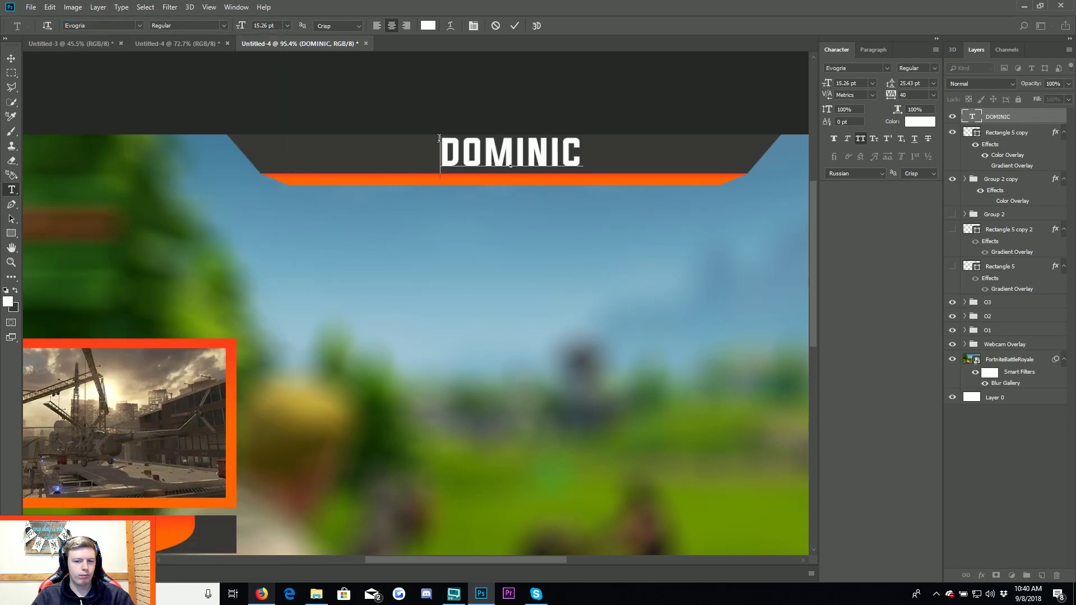
pyautogui.click(10, 58)
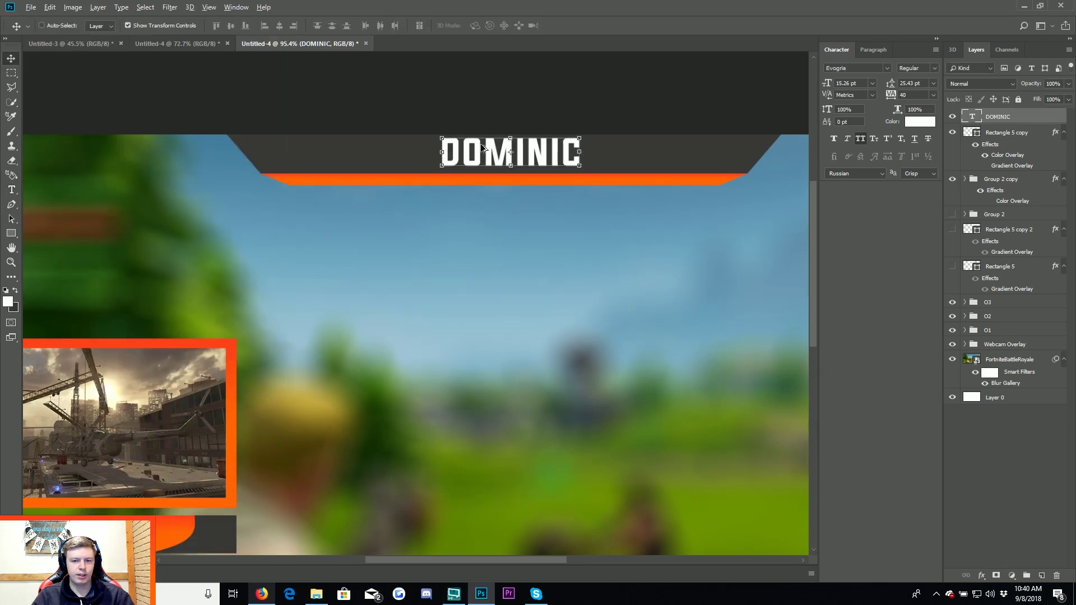
# Shift the DOMINIC text into position over the banner.
pyautogui.scroll(4, 574, 138)
pyautogui.scroll(-5, 574, 146)
pyautogui.scroll(3, 575, 161)
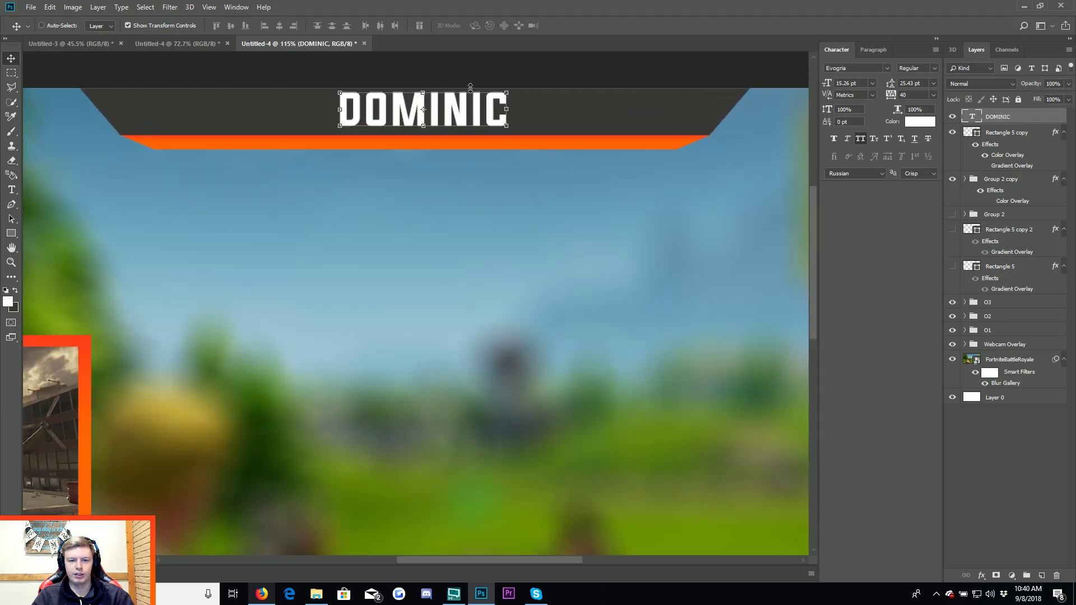
pyautogui.moveTo(471, 108); pyautogui.dragTo(448, 119)
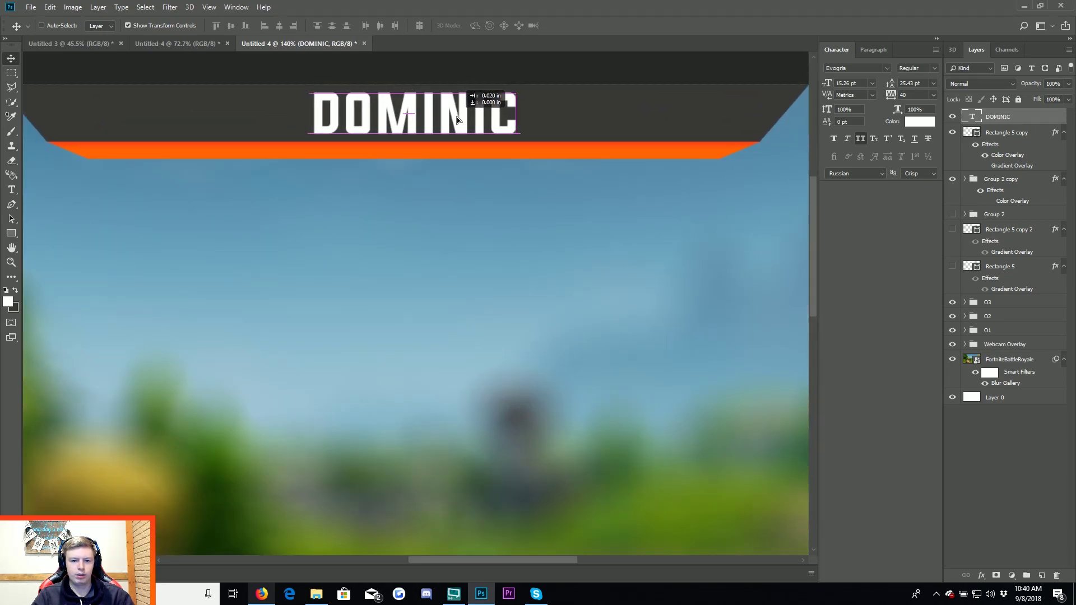
pyautogui.scroll(-2, 447, 117)
pyautogui.scroll(-1, 458, 133)
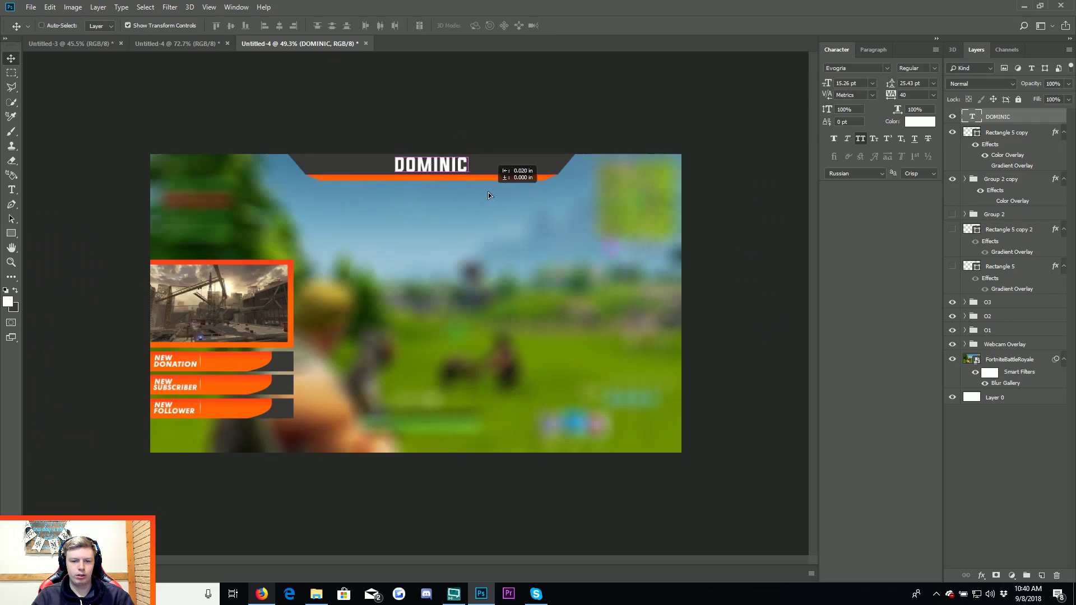
pyautogui.moveTo(447, 117); pyautogui.dragTo(476, 194)
# Centre the top banner shape and its group across the top of the canvas.
pyautogui.click(990, 135)
pyautogui.keyDown('ctrl'); pyautogui.click(1001, 180); pyautogui.keyUp('ctrl')
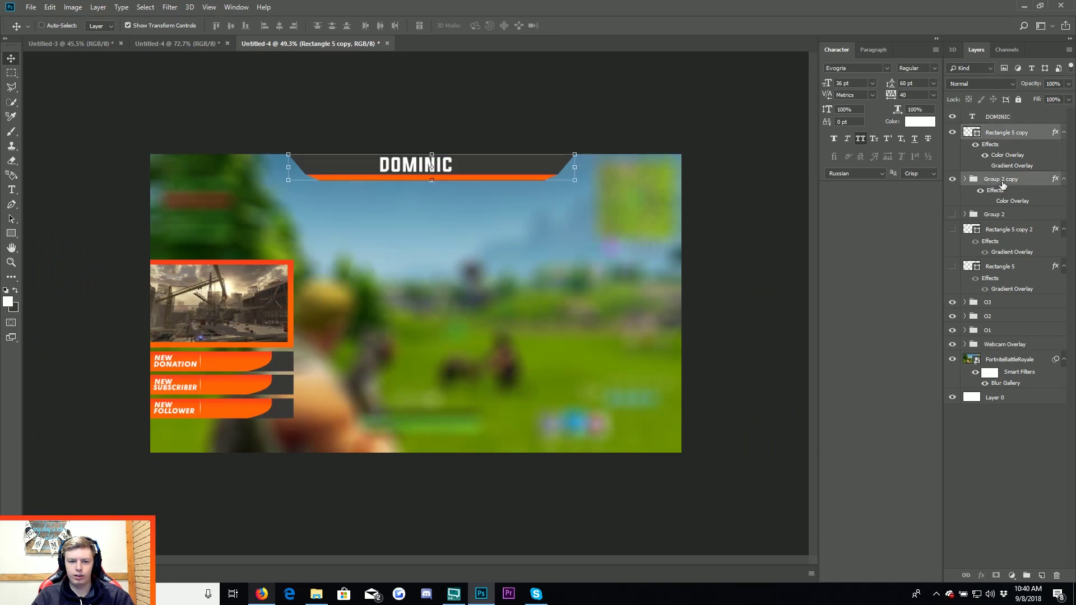
pyautogui.moveTo(706, 207); pyautogui.dragTo(716, 209)
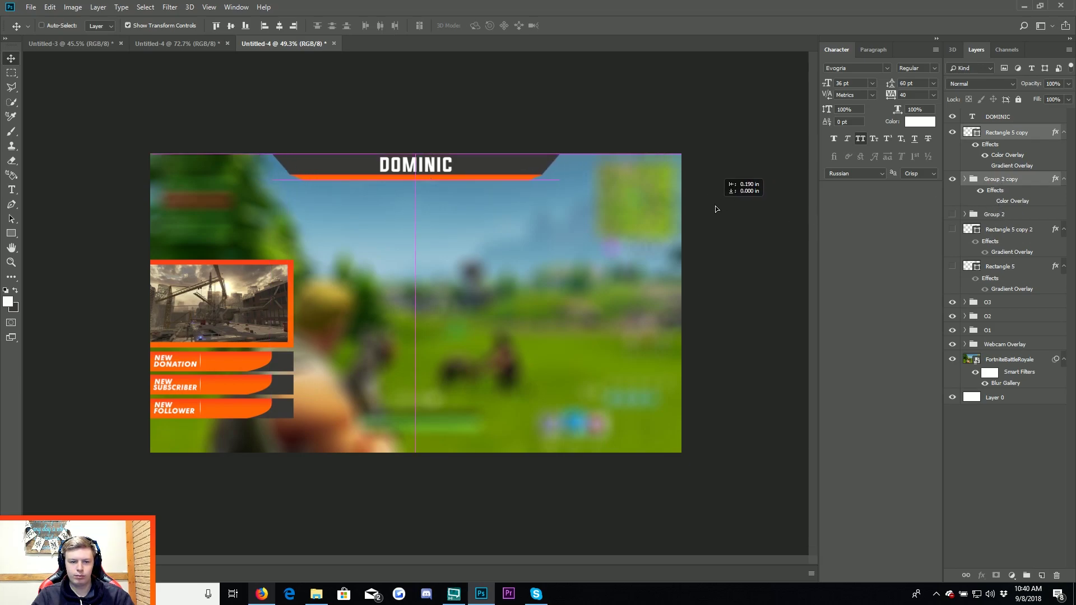
pyautogui.moveTo(716, 209); pyautogui.dragTo(716, 209)
pyautogui.click(1009, 117)
pyautogui.scroll(5, 446, 137)
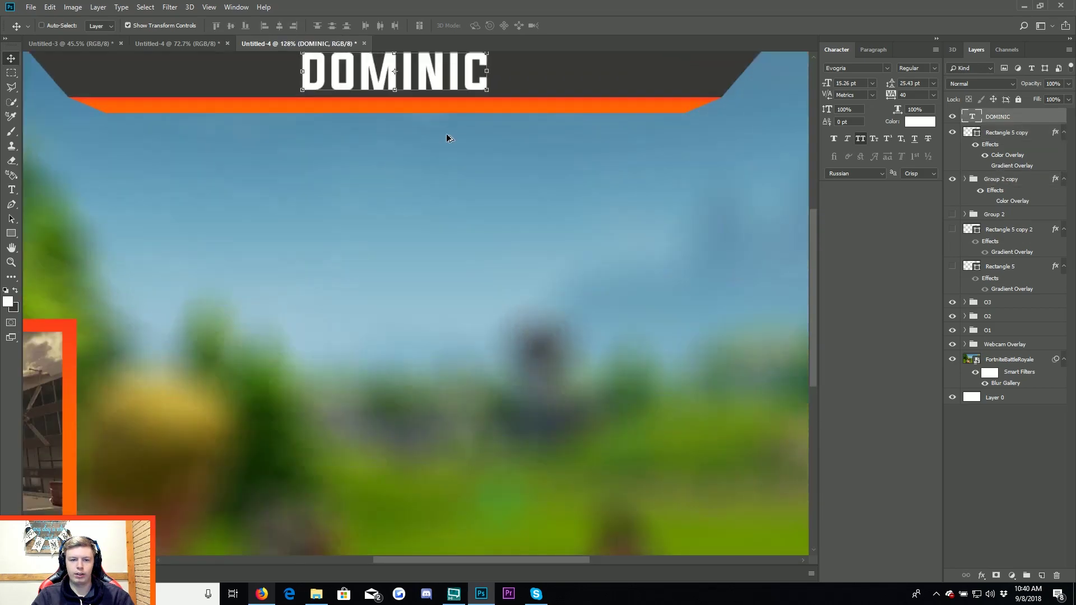
pyautogui.scroll(-4, 550, 189)
# Add a Photo Filter adjustment layer.
pyautogui.click(1044, 475)
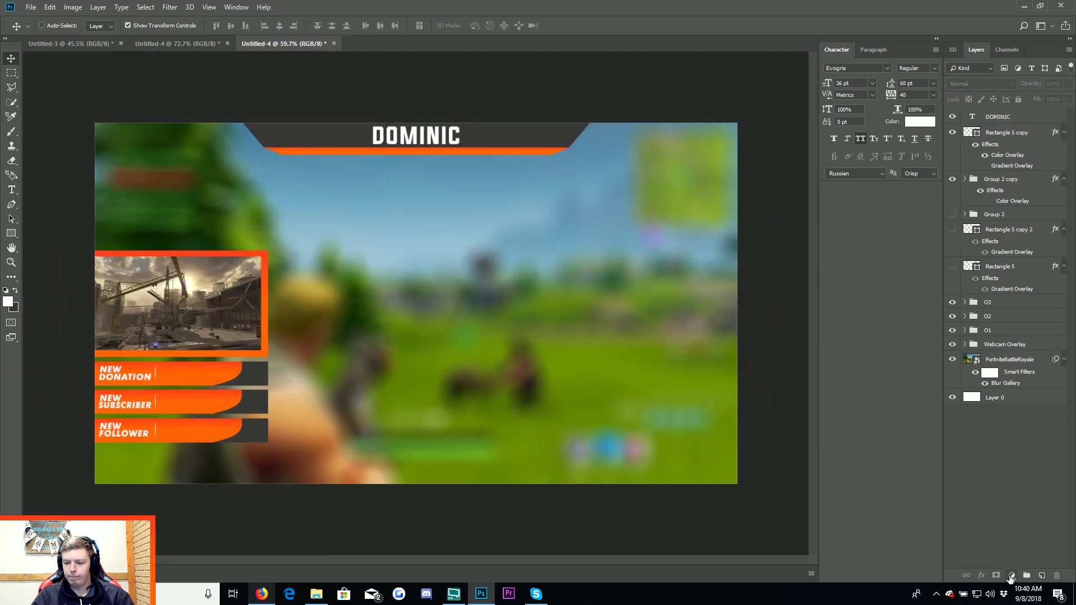
pyautogui.click(1012, 576)
pyautogui.click(1027, 493)
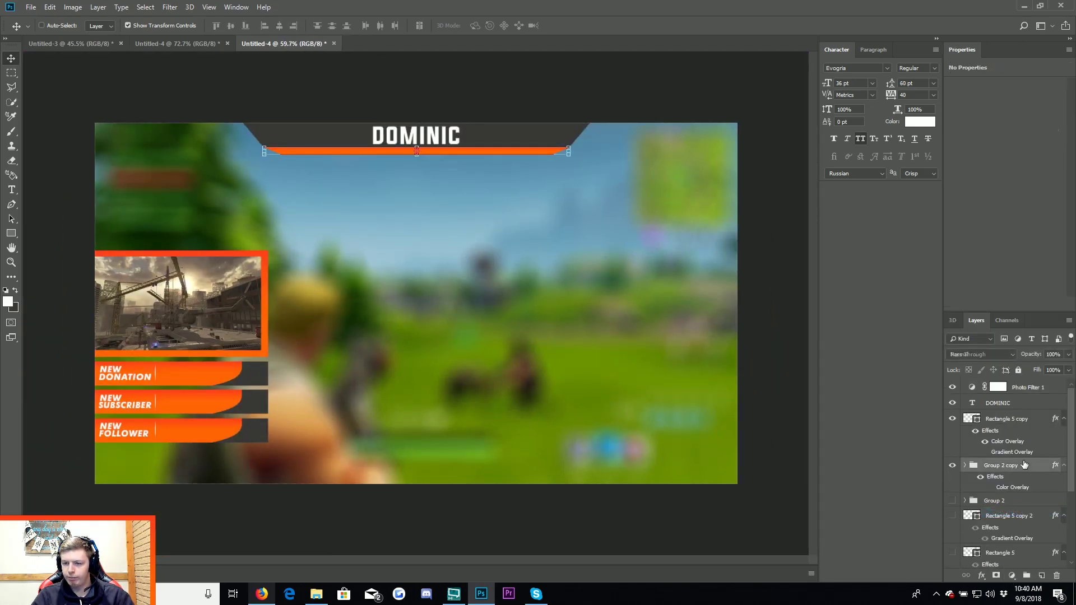
pyautogui.rightClick(1062, 49)
pyautogui.click(1054, 64)
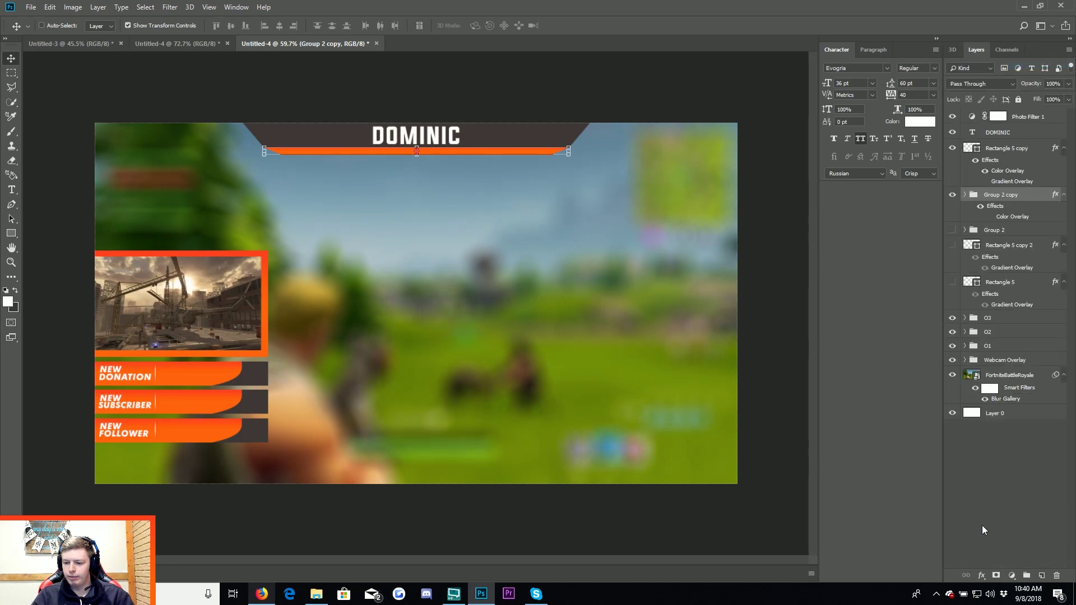
# Add a Black & White adjustment layer just above FortniteBattleRoyale to grey the backdrop.
pyautogui.click(1011, 576)
pyautogui.click(1026, 481)
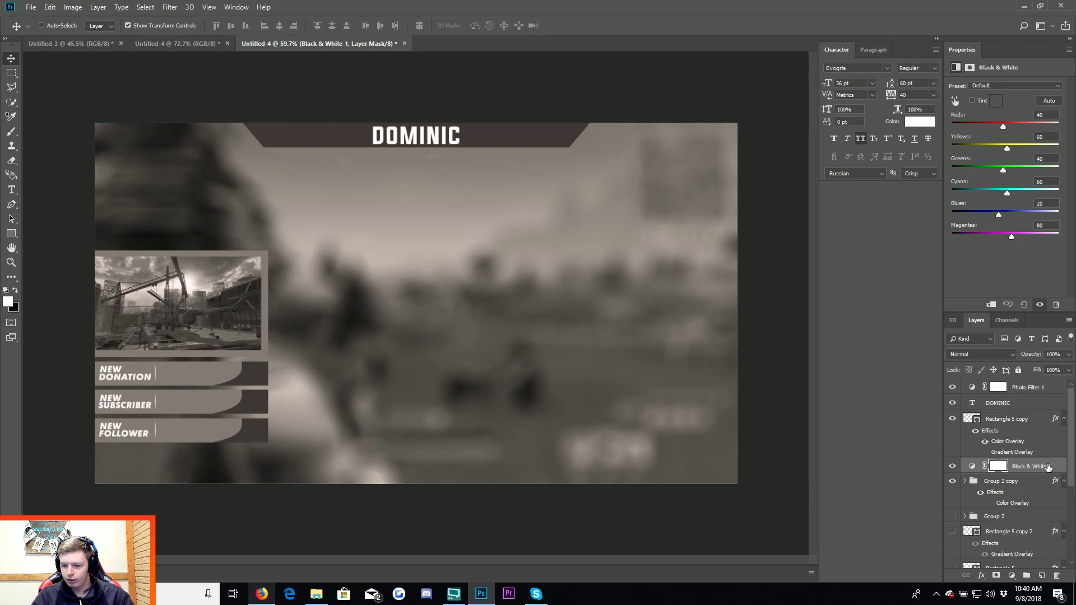
pyautogui.moveTo(1049, 466)
pyautogui.mouseDown()
pyautogui.moveTo(1027, 596)
pyautogui.moveTo(1004, 515)
pyautogui.mouseUp()
pyautogui.scroll(-3, 404, 122)
pyautogui.scroll(2, 403, 121)
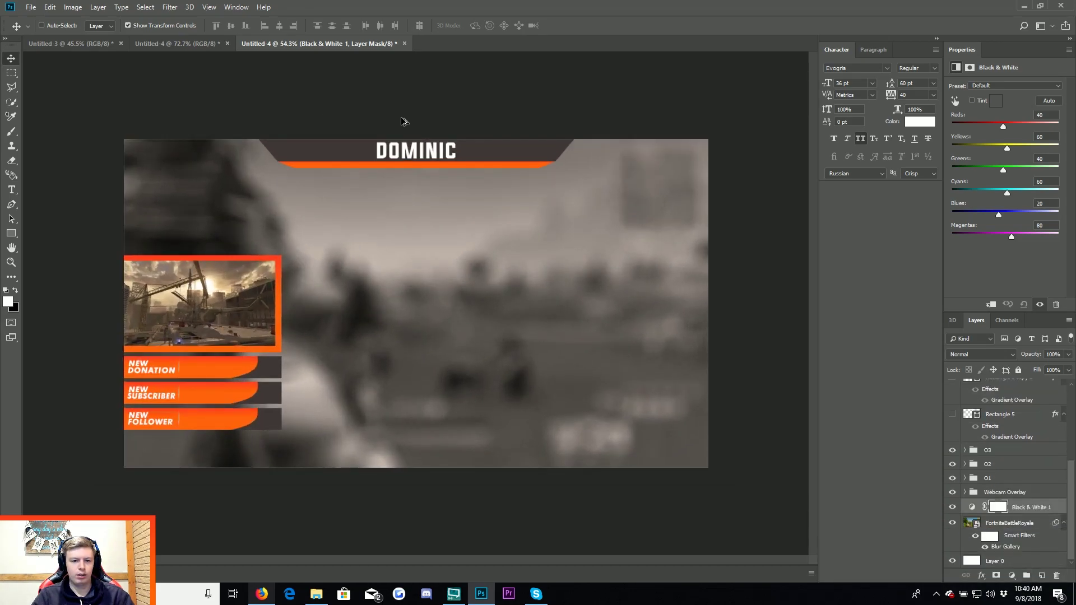
pyautogui.scroll(3, 402, 121)
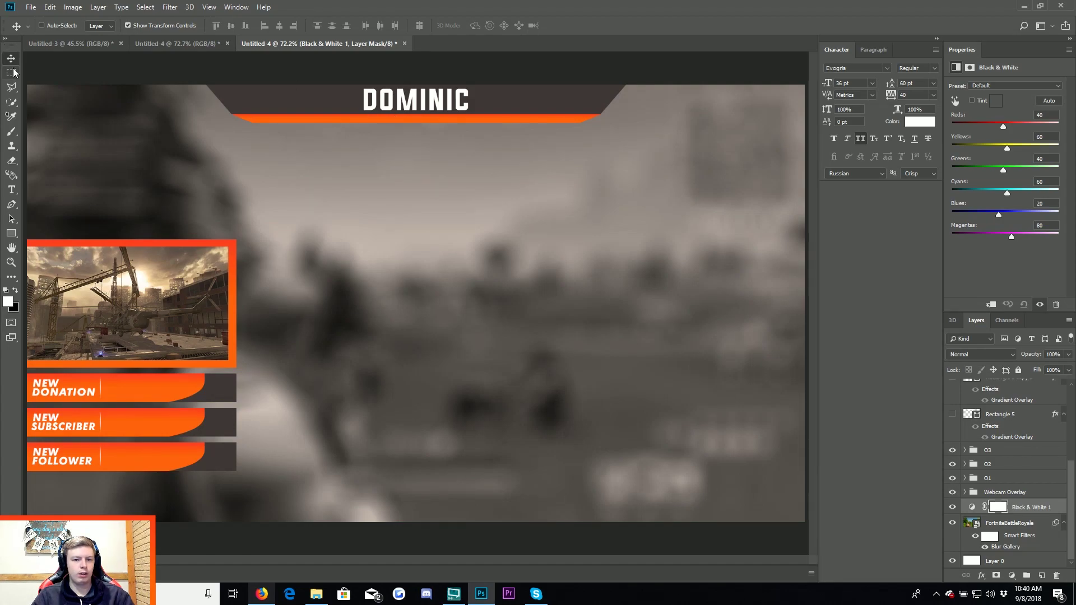
pyautogui.scroll(3, 398, 89)
pyautogui.scroll(3, 391, 109)
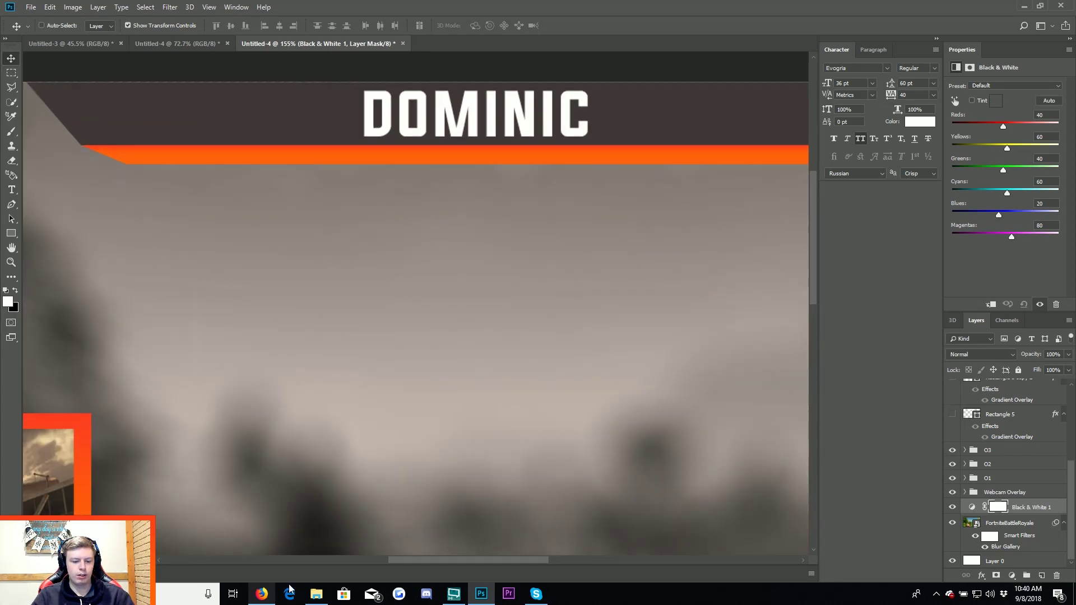
pyautogui.click(262, 595)
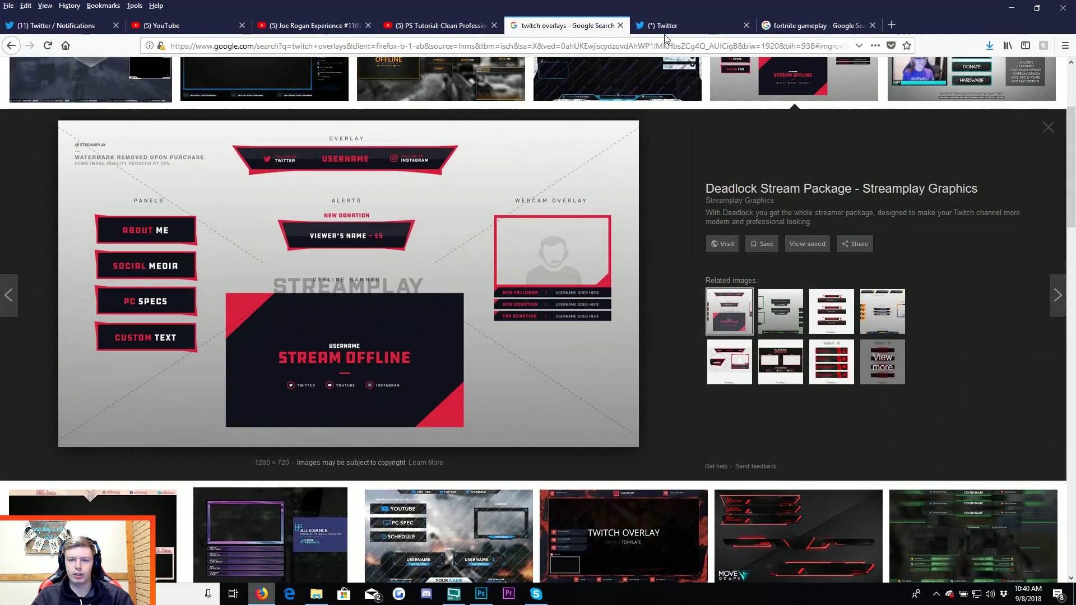
# Search Google Images for 'instagram png' and save the black outline Instagram icon.
pyautogui.click(666, 25)
pyautogui.click(785, 25)
pyautogui.click(757, 45)
pyautogui.write('ins')
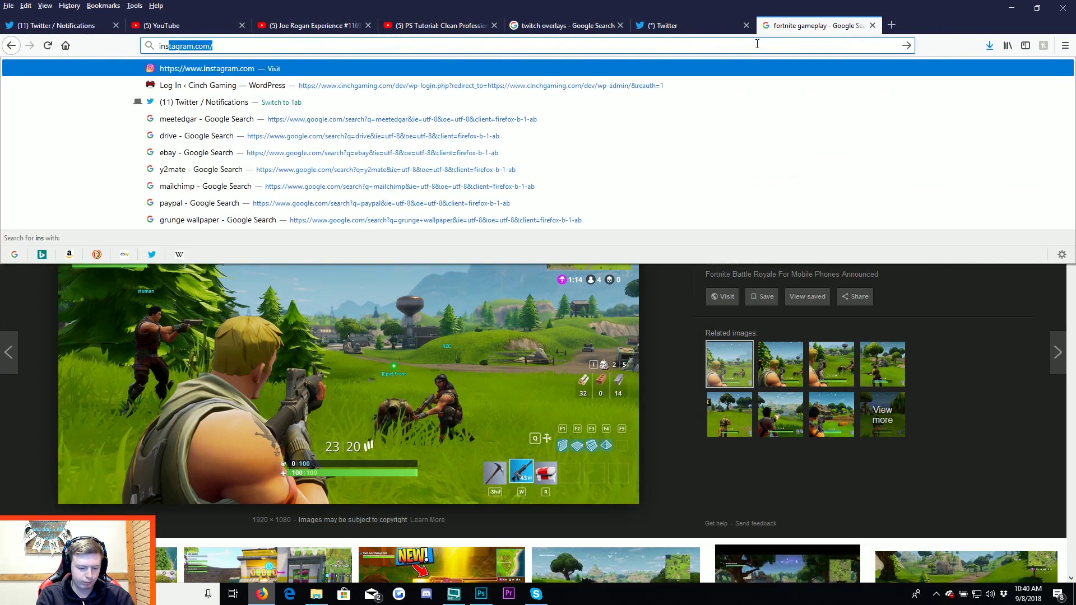
pyautogui.write('tagra')
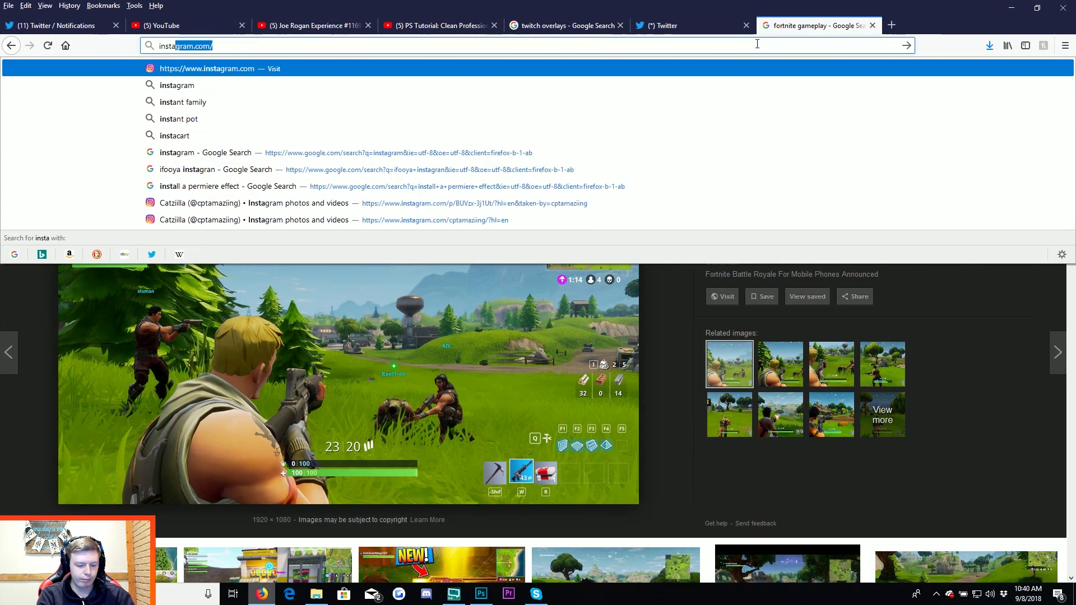
pyautogui.write('m png')
pyautogui.press('Return')
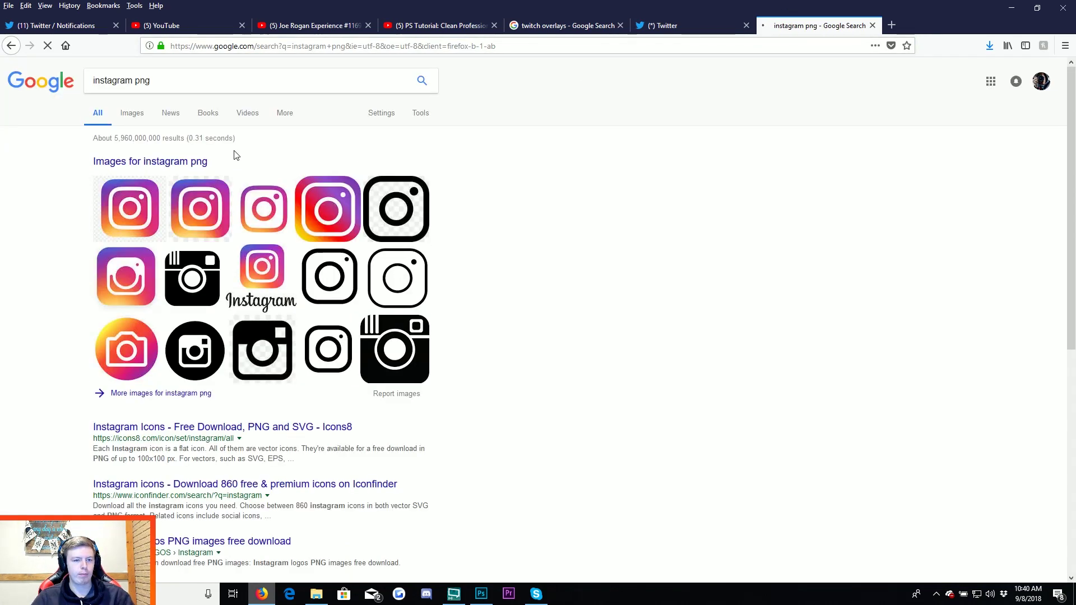
pyautogui.click(137, 121)
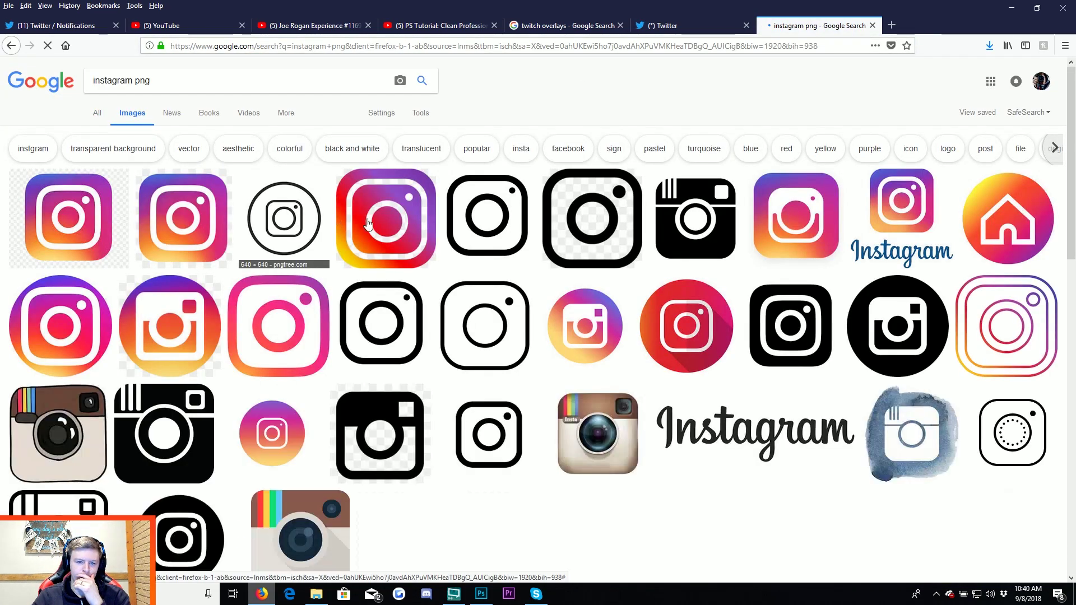
pyautogui.click(485, 212)
pyautogui.rightClick(425, 293)
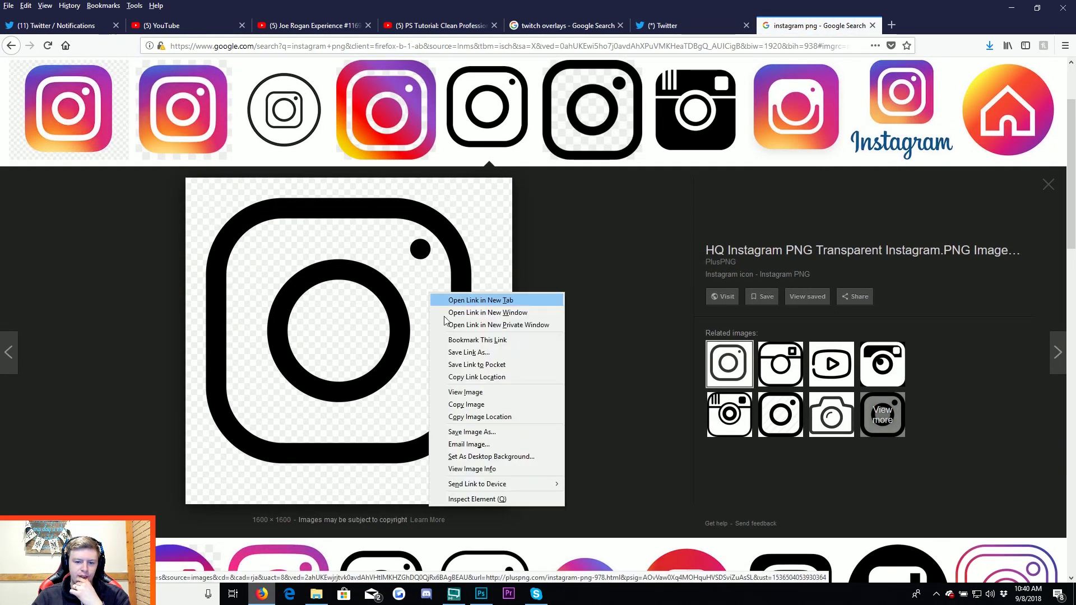
pyautogui.click(495, 437)
pyautogui.press('Return')
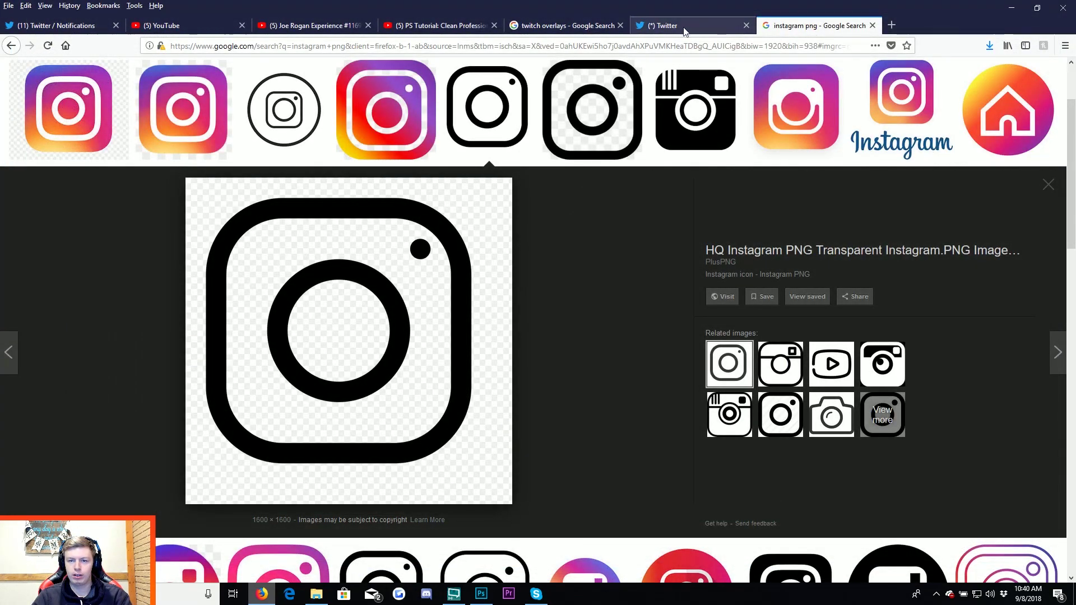
# Search 'twitter logo png' and save the solid black Twitter bird image.
pyautogui.click(681, 26)
pyautogui.click(785, 26)
pyautogui.click(745, 45)
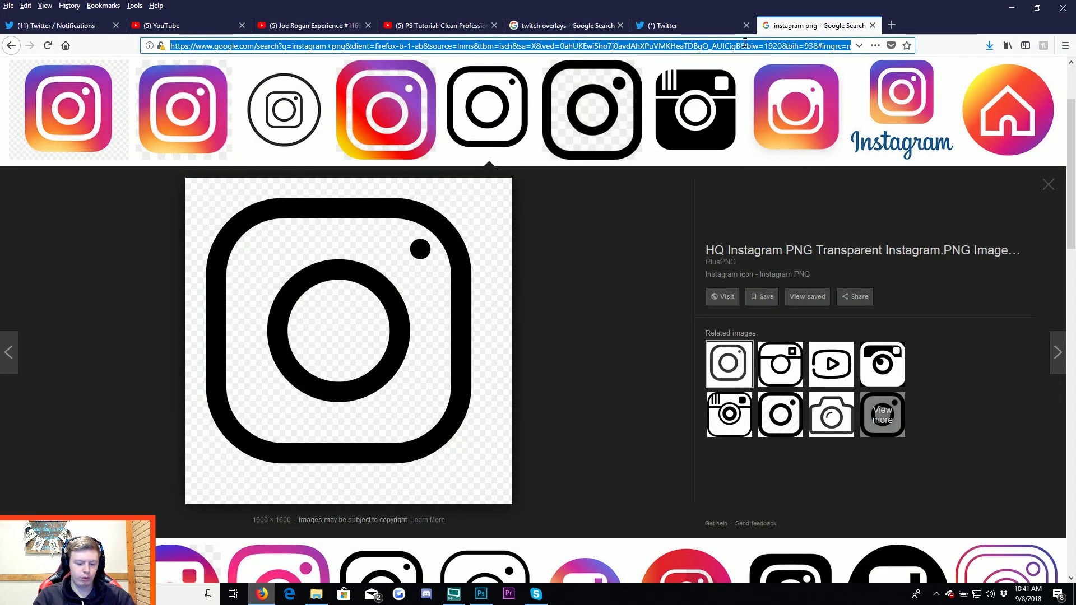
pyautogui.write('twitter logo png')
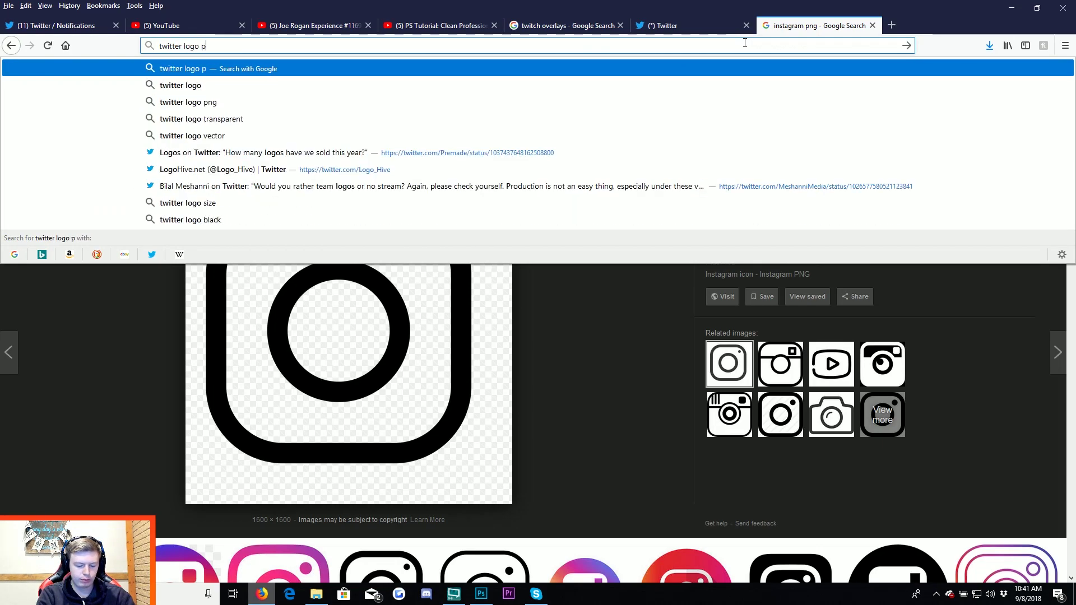
pyautogui.press('Return')
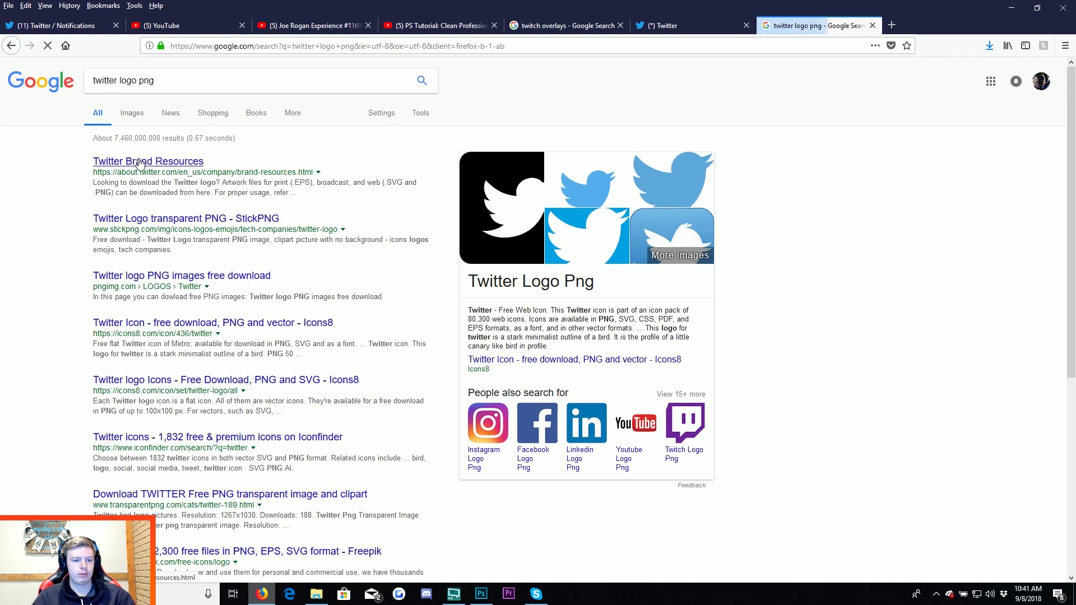
pyautogui.click(132, 112)
pyautogui.click(241, 241)
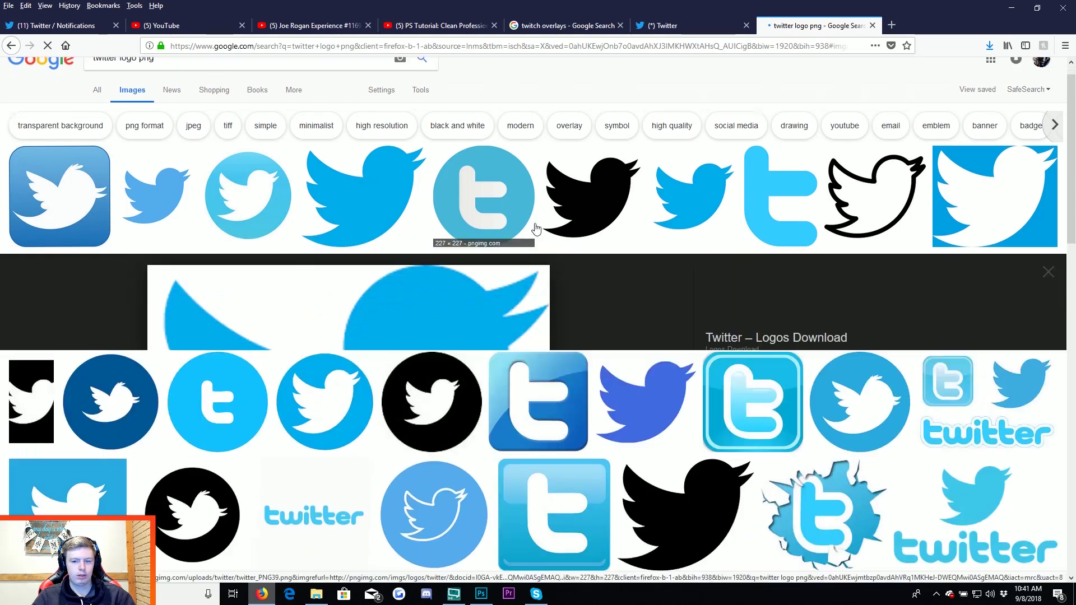
pyautogui.click(561, 132)
pyautogui.rightClick(450, 286)
pyautogui.click(505, 393)
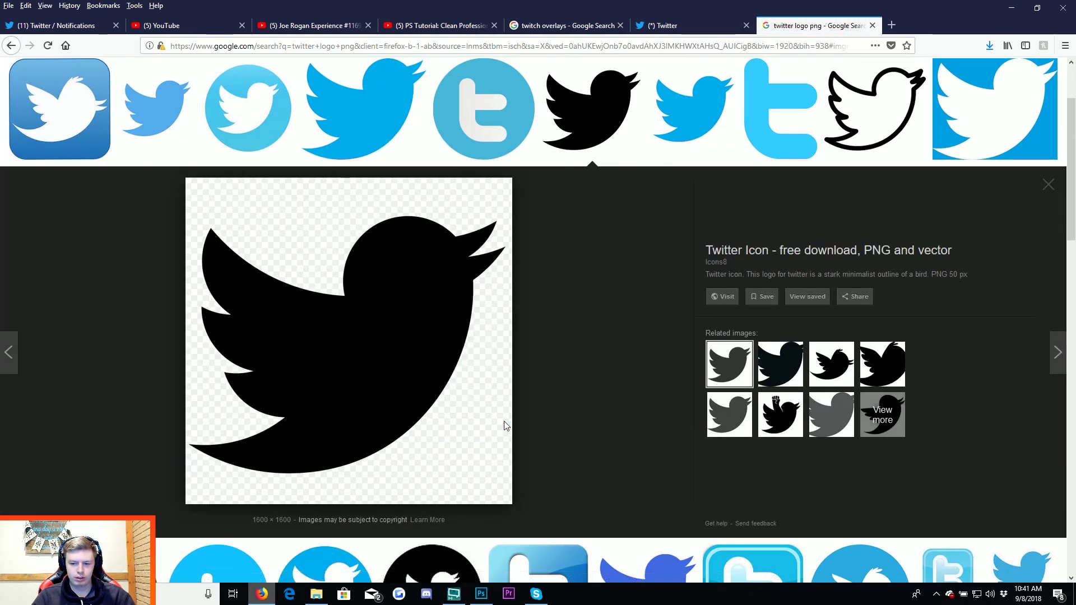
pyautogui.press('Return')
pyautogui.click(780, 410)
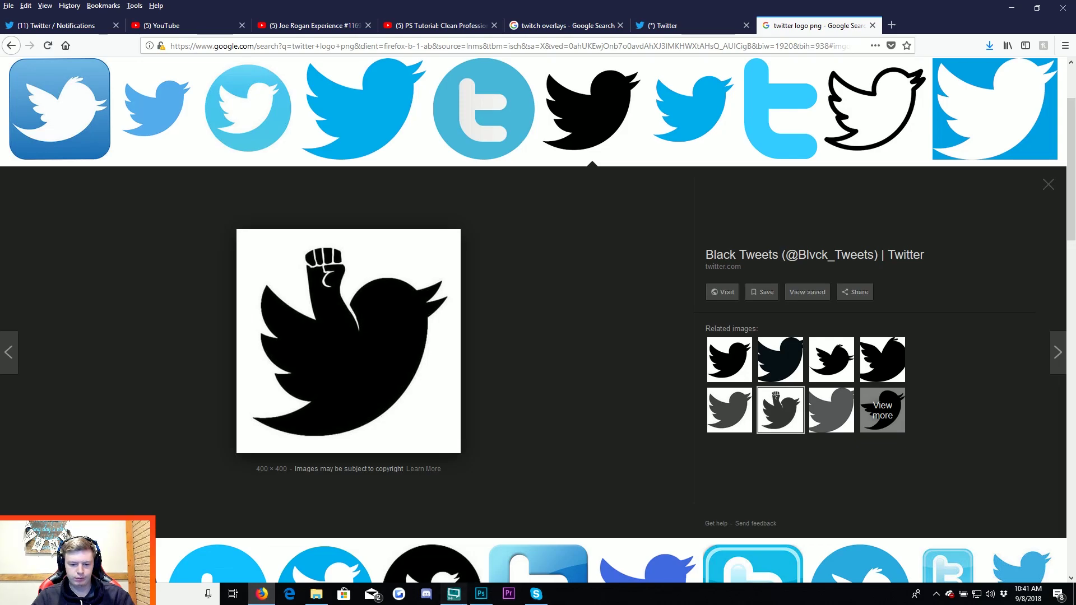
pyautogui.click(454, 594)
# Drag the saved Instagram PNG from File Explorer onto the overlay and commit the placement.
pyautogui.scroll(-5, 322, 455)
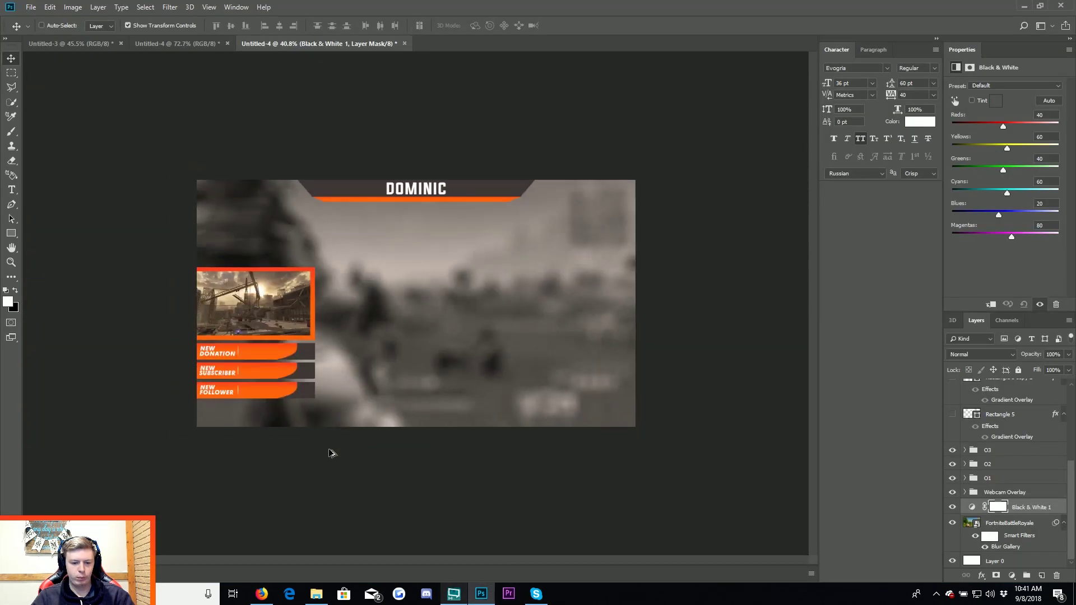
pyautogui.click(316, 594)
pyautogui.click(202, 176)
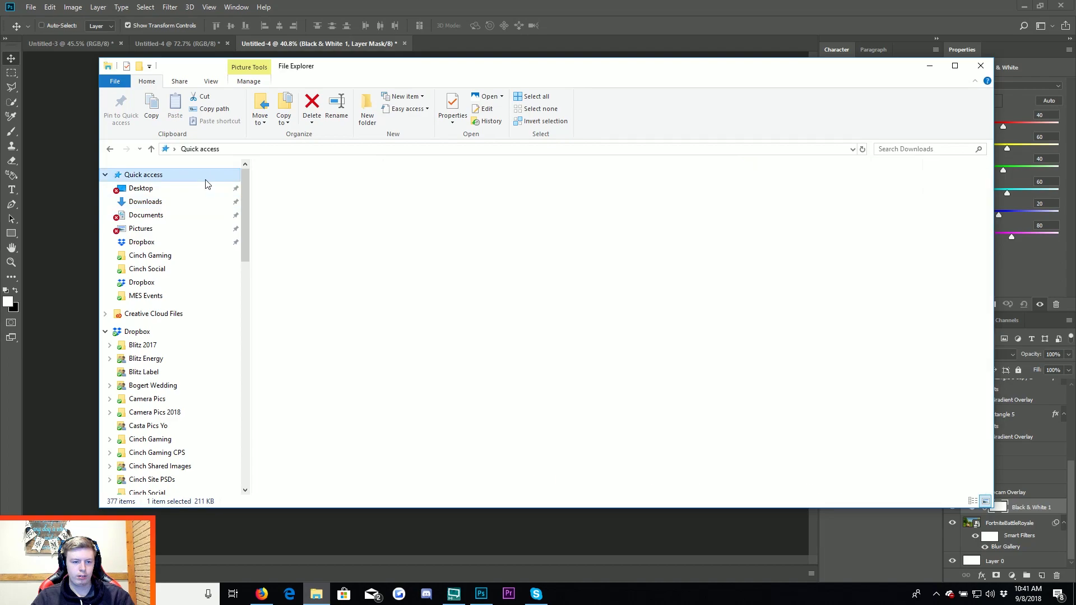
pyautogui.moveTo(314, 299); pyautogui.dragTo(116, 260)
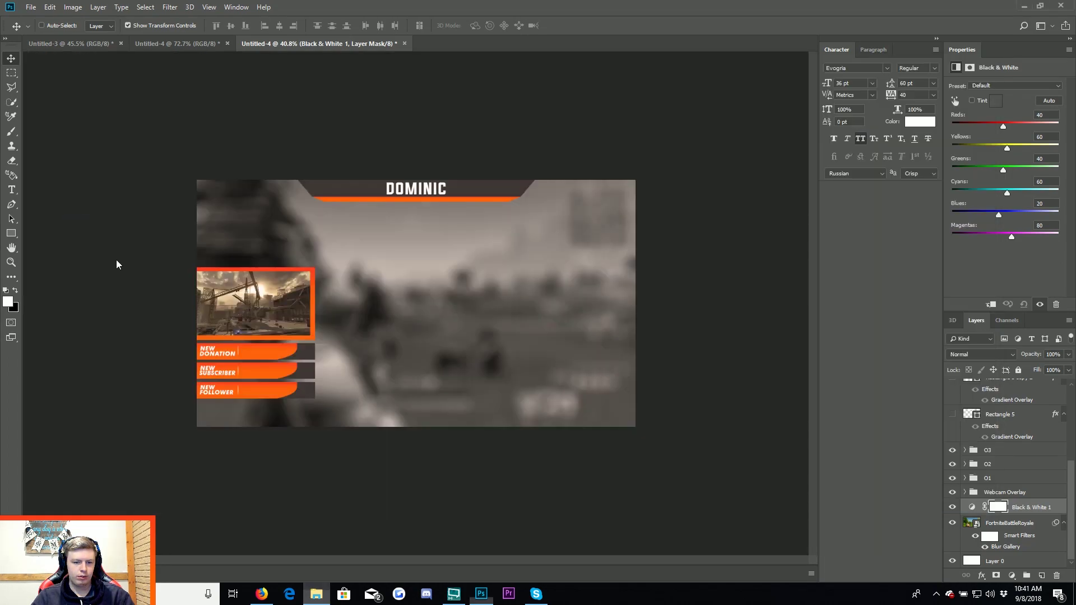
pyautogui.scroll(2, 440, 292)
pyautogui.hotkey('alt', 'space')
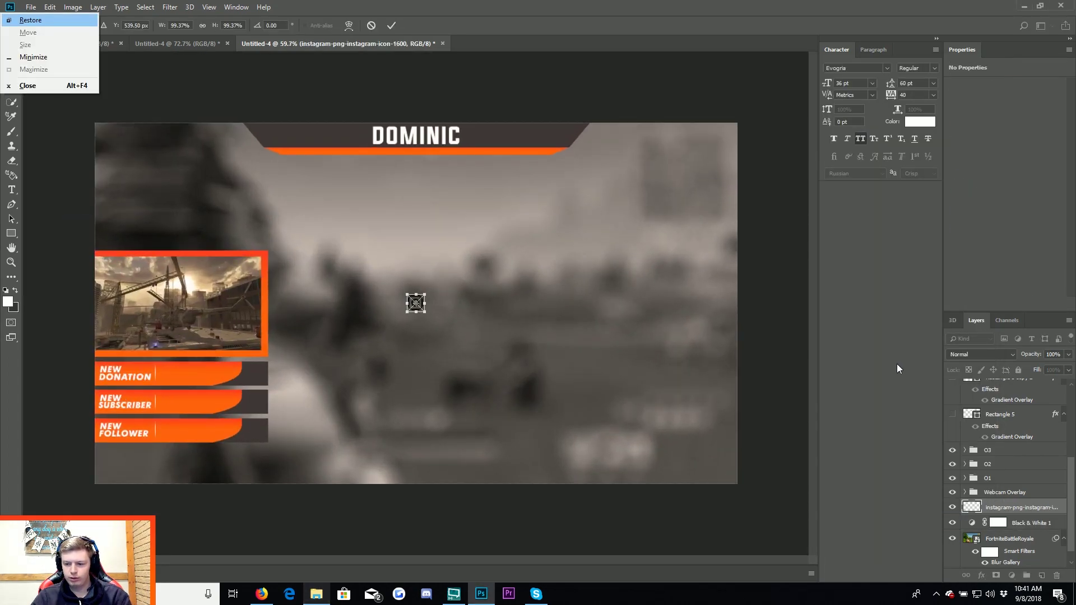
pyautogui.press('Escape')
pyautogui.press('Return')
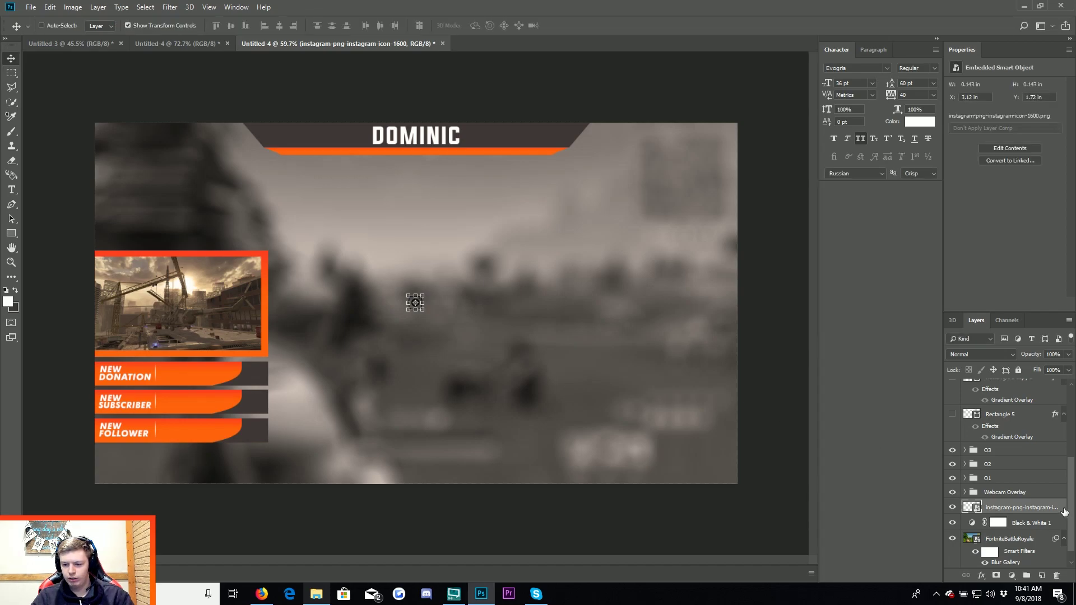
# Give the Instagram icon a white Color Overlay and move it up-left under the banner.
pyautogui.doubleClick(1064, 511)
pyautogui.click(692, 438)
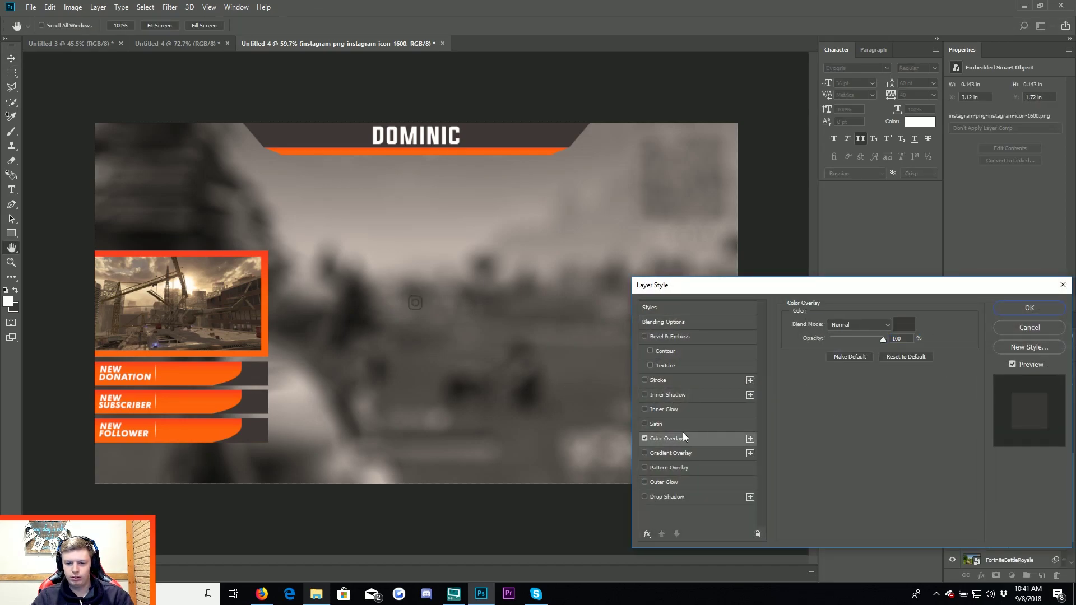
pyautogui.click(902, 325)
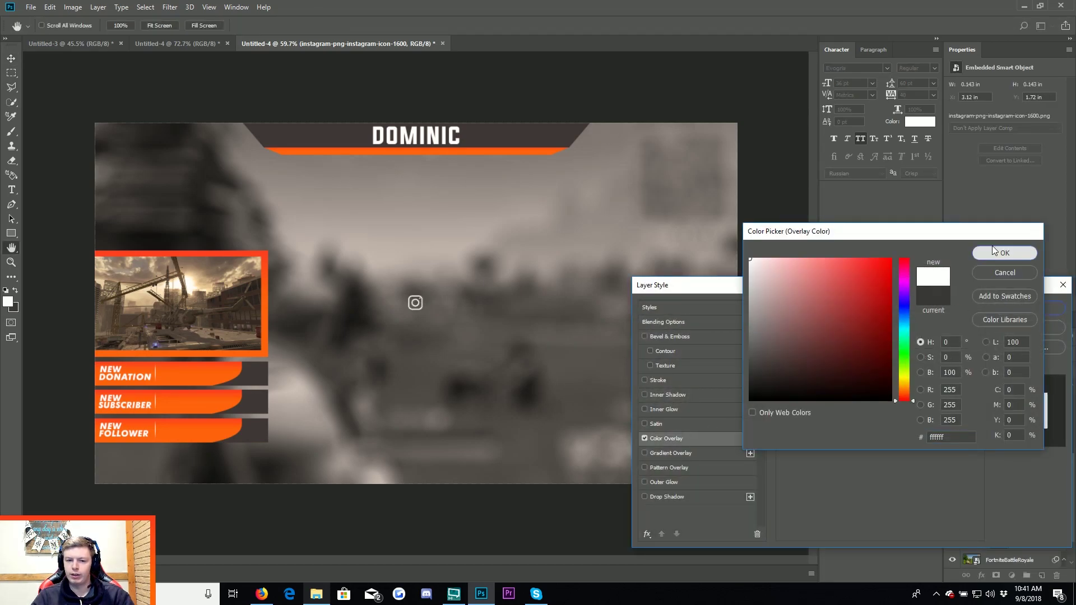
pyautogui.click(992, 249)
pyautogui.click(1031, 308)
pyautogui.moveTo(572, 317); pyautogui.dragTo(452, 184)
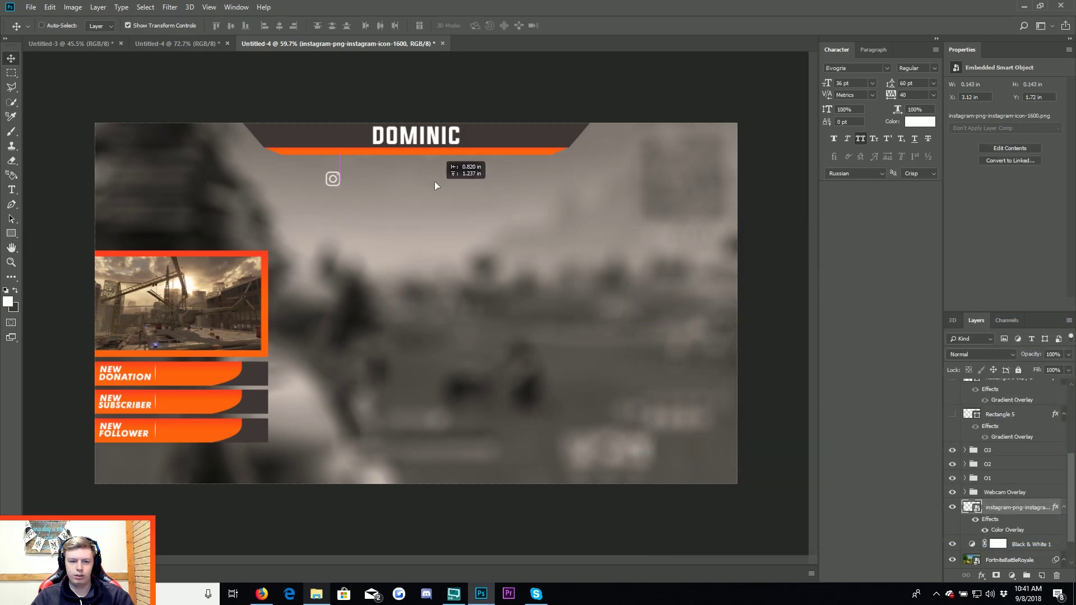
pyautogui.click(1069, 49)
# Move the white Instagram icon layer to the top of the Layers panel.
pyautogui.click(1054, 67)
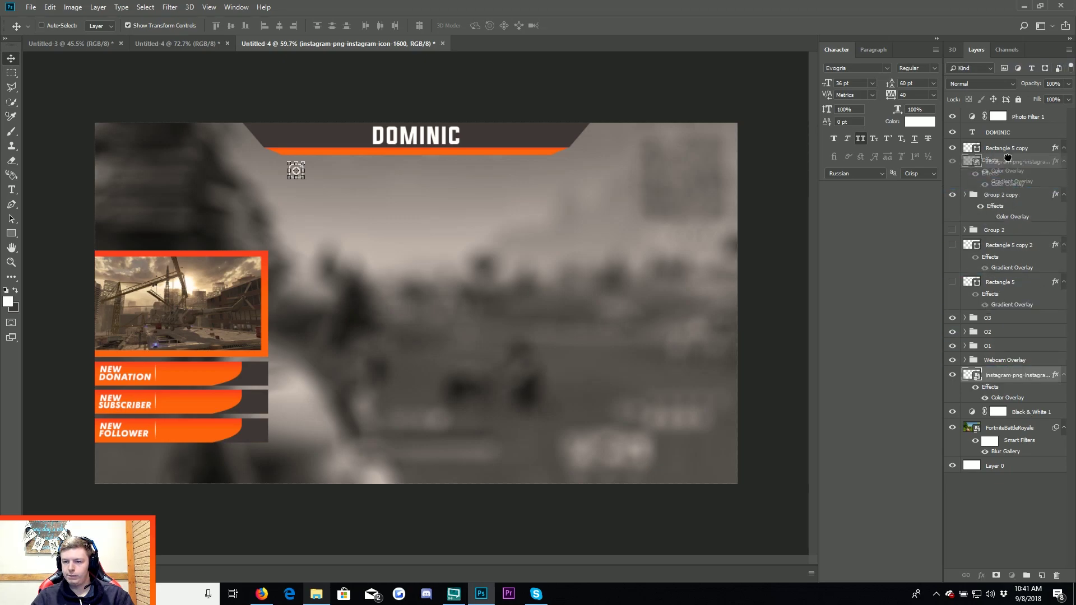
pyautogui.moveTo(1034, 375); pyautogui.dragTo(995, 113)
pyautogui.scroll(3, 265, 183)
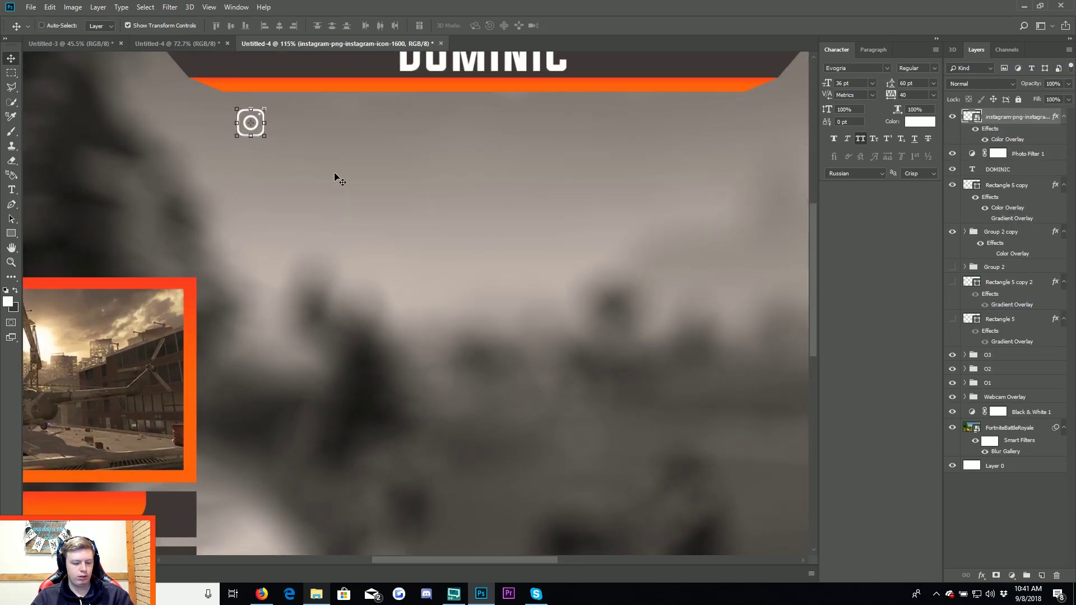
pyautogui.scroll(2, 334, 168)
pyautogui.scroll(1, 367, 144)
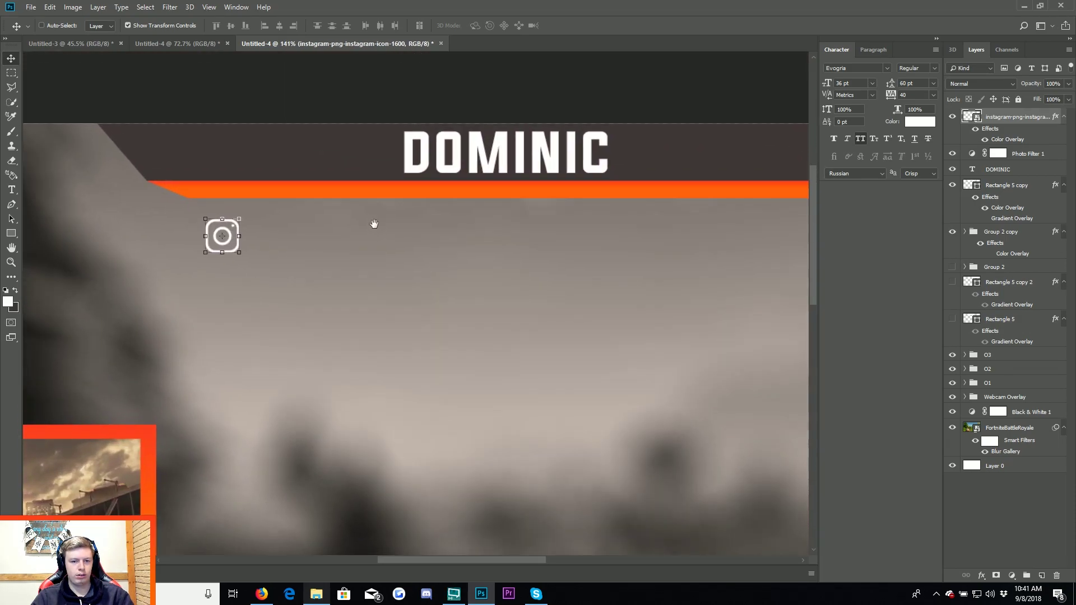
pyautogui.scroll(1, 372, 223)
# Scale the Instagram icon down and place it inside the top banner, left of DOMINIC.
pyautogui.moveTo(378, 290); pyautogui.dragTo(370, 211)
pyautogui.moveTo(234, 165); pyautogui.dragTo(219, 170)
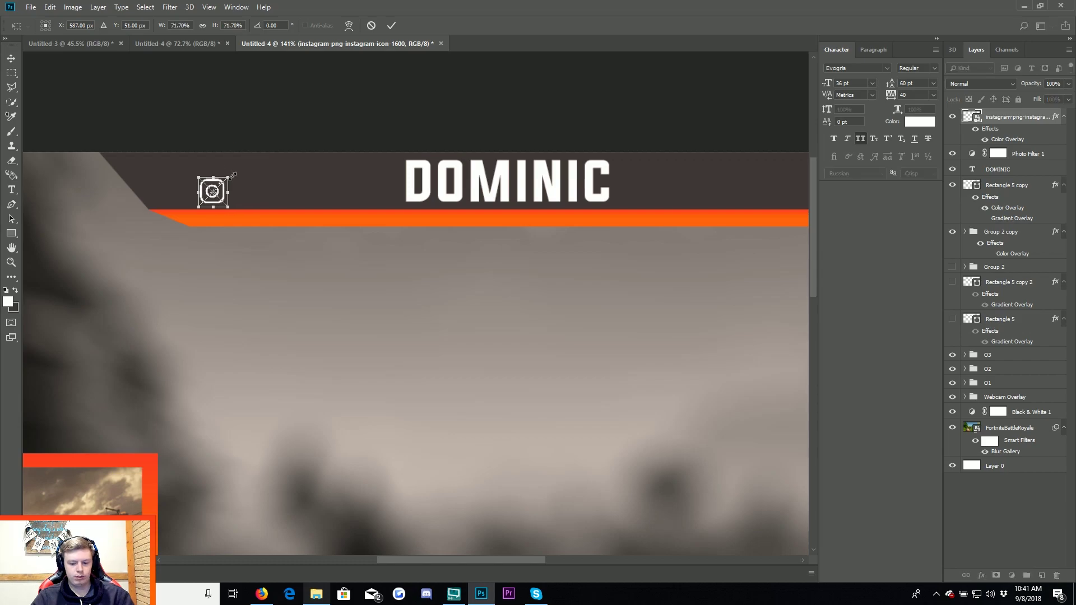
pyautogui.moveTo(332, 263); pyautogui.dragTo(312, 250)
pyautogui.press('Return')
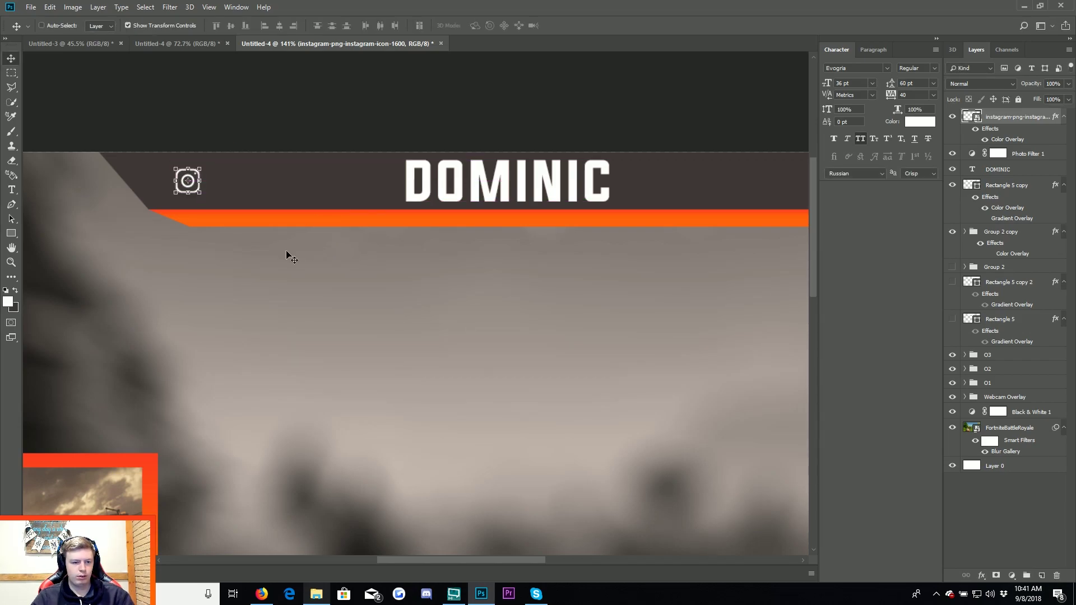
pyautogui.press('t')
pyautogui.click(220, 289)
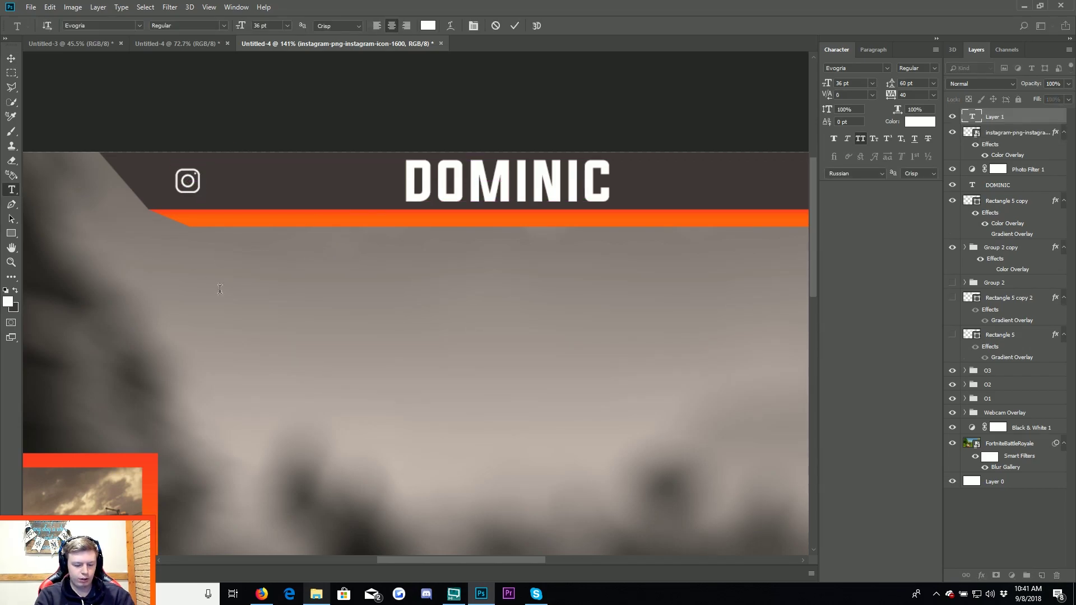
# Type MESDOMINIC as a text layer, then roughly shrink and position it in the banner.
pyautogui.write('MESDOMIN')
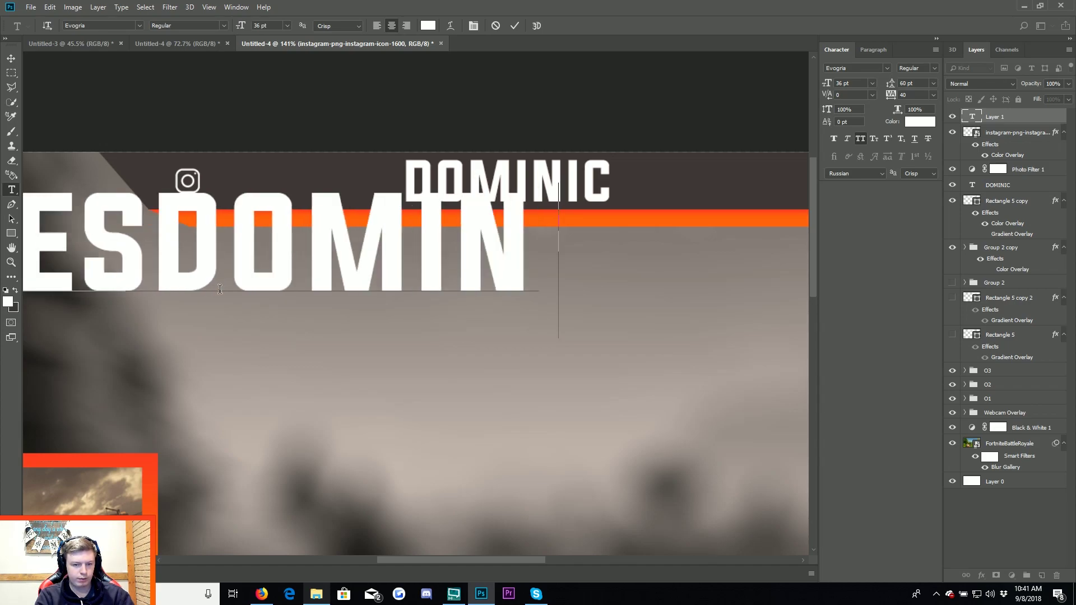
pyautogui.write('IC')
pyautogui.click(10, 59)
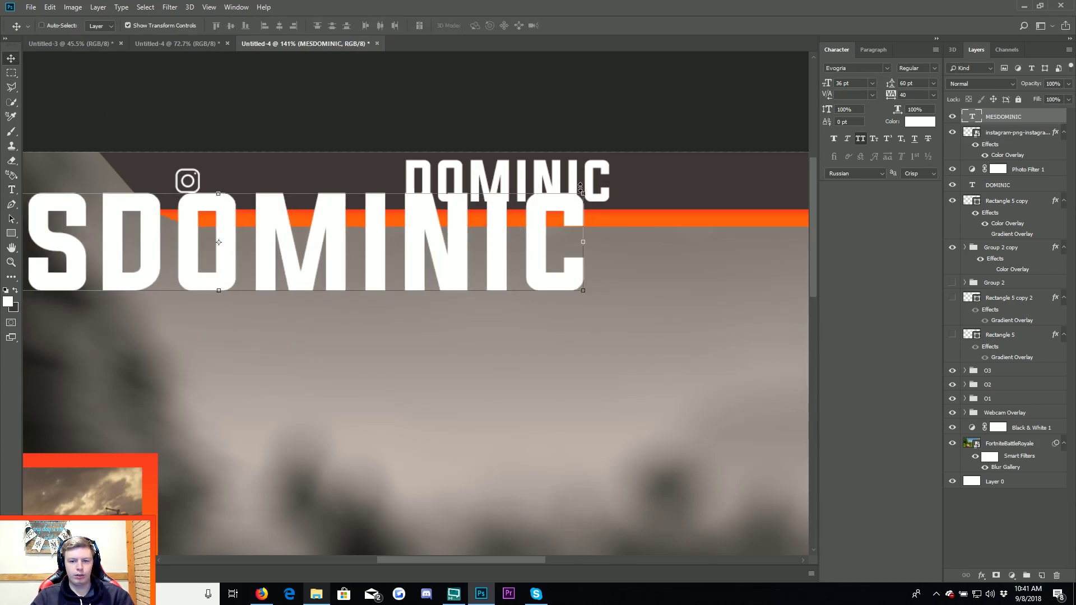
pyautogui.moveTo(580, 188)
pyautogui.mouseDown()
pyautogui.moveTo(65, 272)
pyautogui.moveTo(583, 292)
pyautogui.mouseUp()
pyautogui.moveTo(219, 193); pyautogui.dragTo(281, 181)
pyautogui.press('Return')
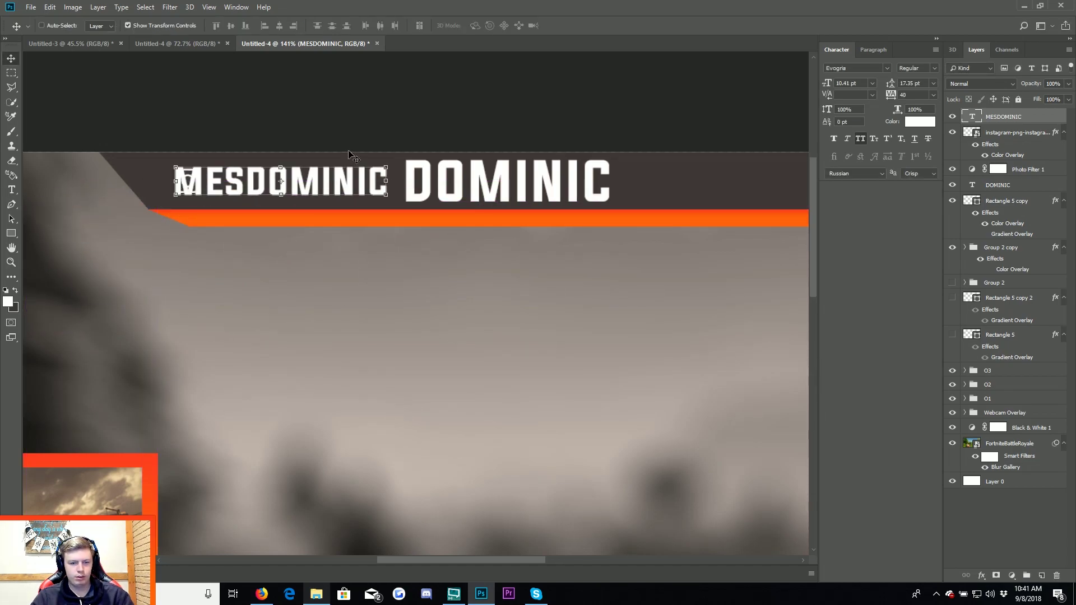
# Scale MESDOMINIC to about half size and place it right beside the Instagram icon.
pyautogui.moveTo(385, 165); pyautogui.dragTo(279, 173)
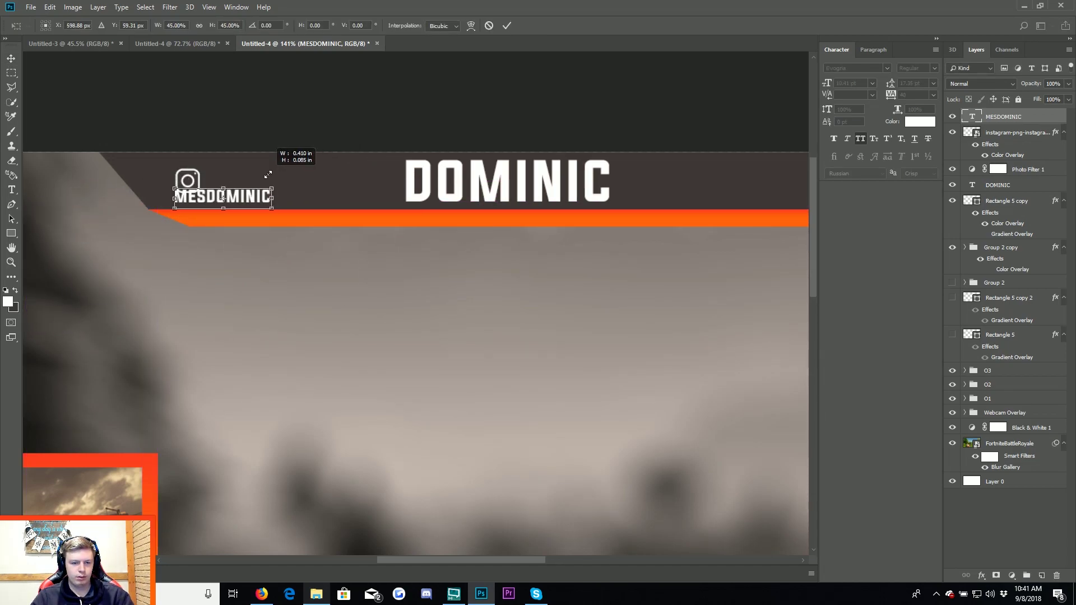
pyautogui.press('Return')
pyautogui.moveTo(401, 228); pyautogui.dragTo(429, 221)
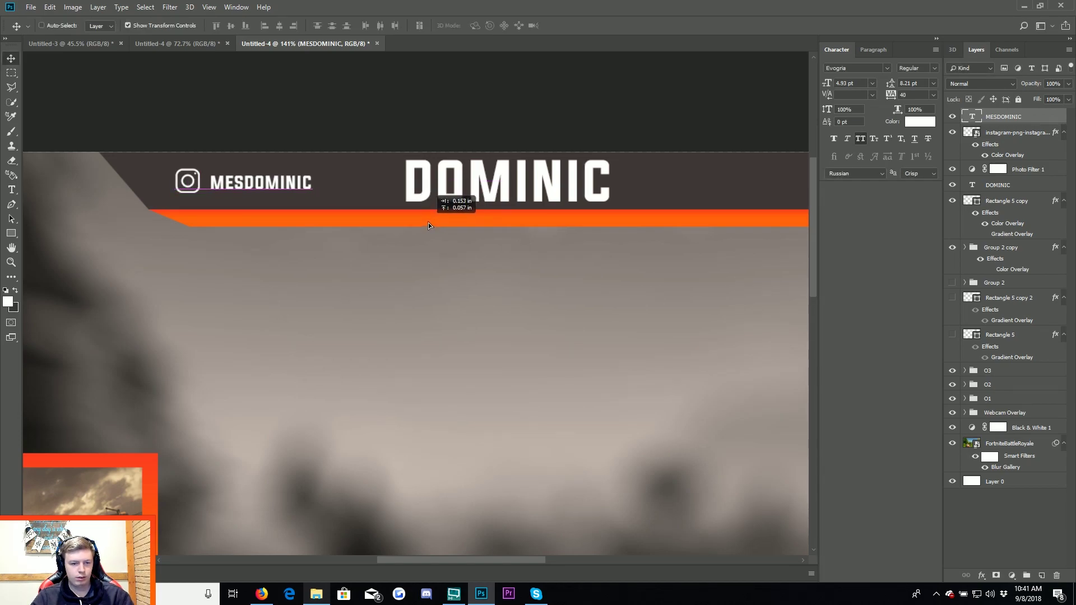
pyautogui.click(11, 233)
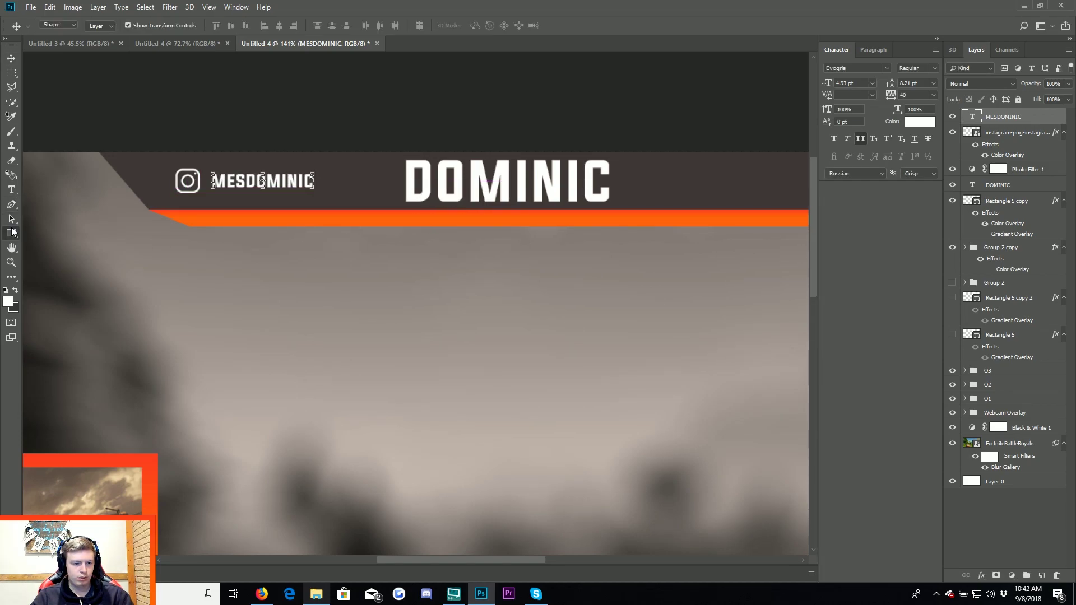
# Draw a thin white vertical bar between the icon and MESDOMINIC, stretched to the icon's height.
pyautogui.moveTo(167, 236); pyautogui.dragTo(167, 258)
pyautogui.press('v')
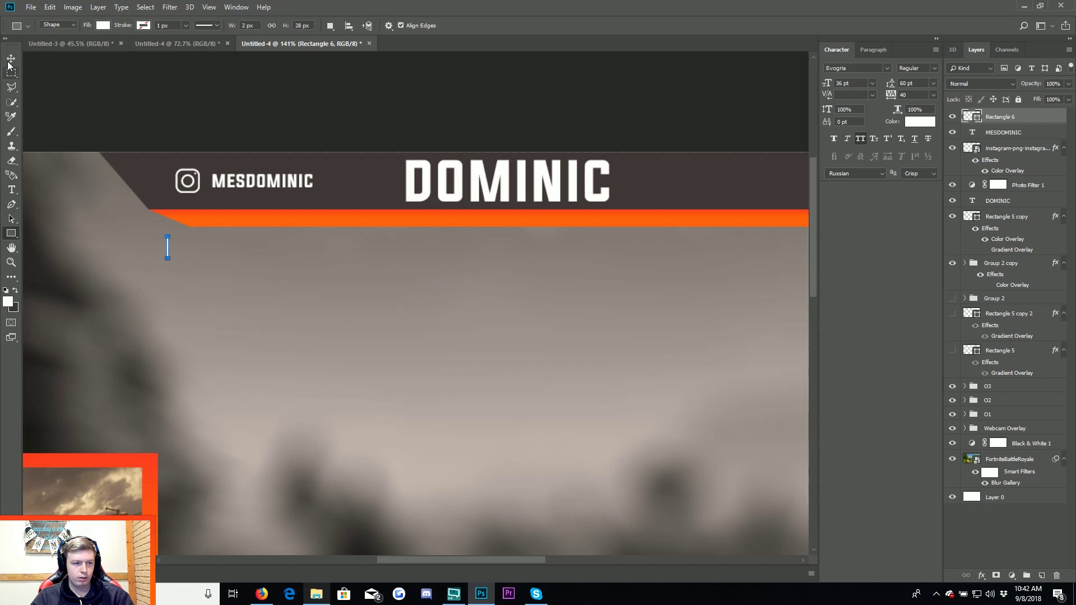
pyautogui.moveTo(224, 287); pyautogui.dragTo(262, 220)
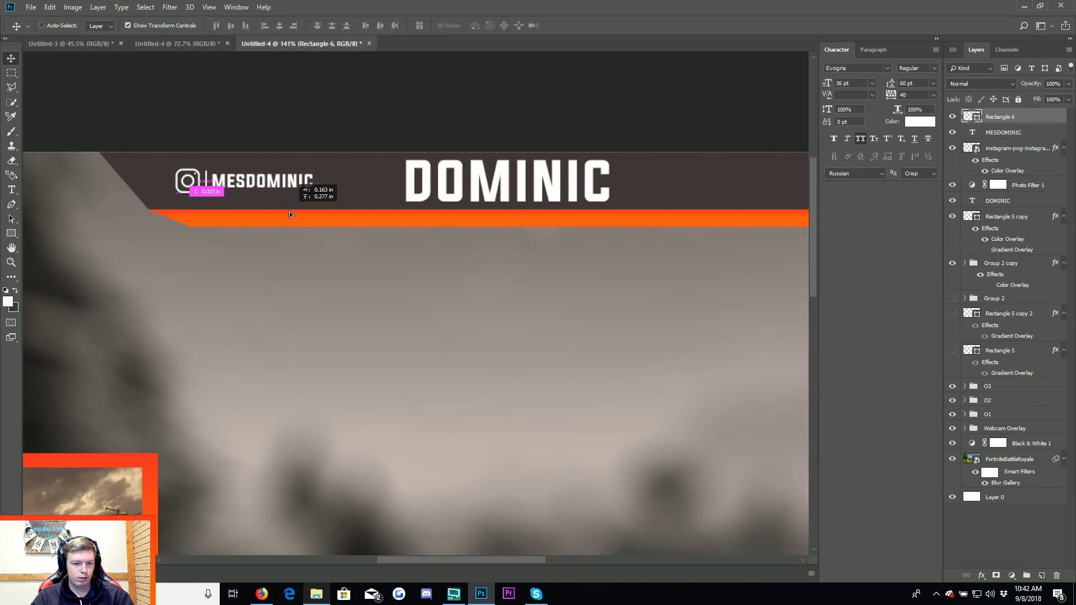
pyautogui.scroll(3, 205, 171)
pyautogui.scroll(3, 207, 171)
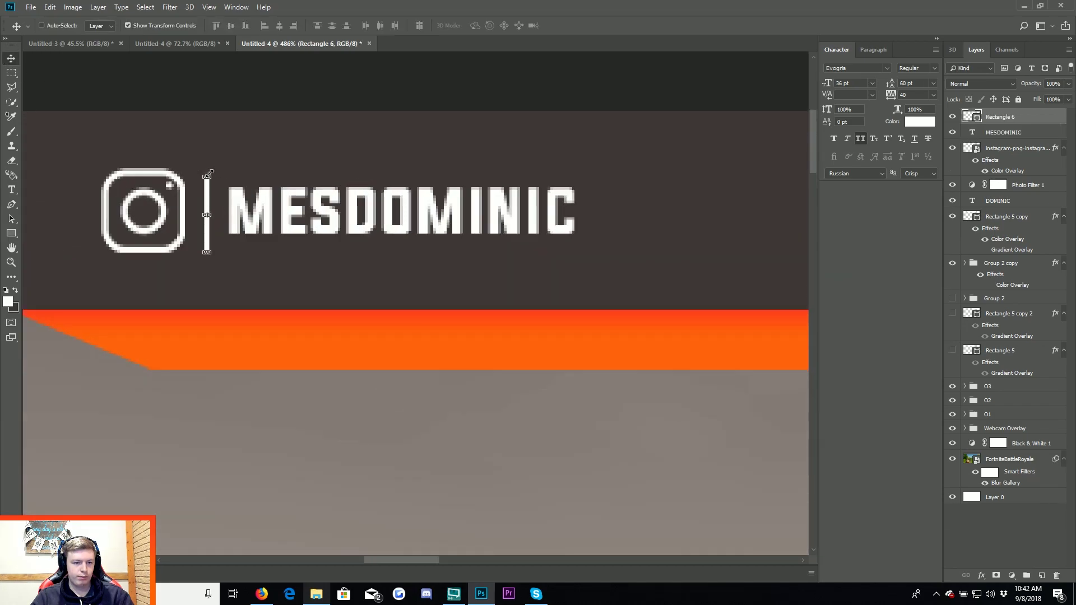
pyautogui.moveTo(206, 176); pyautogui.dragTo(207, 151)
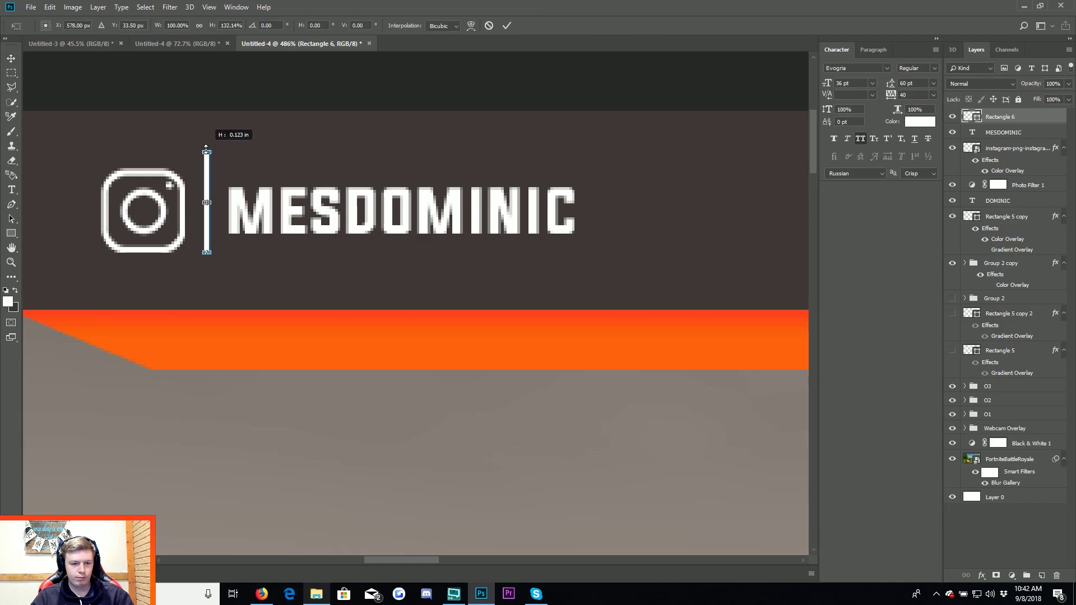
pyautogui.press('Return')
pyautogui.moveTo(329, 190); pyautogui.dragTo(331, 204)
# Select the Instagram icon and MESDOMINIC layers together and reposition them in the banner.
pyautogui.scroll(-2, 330, 204)
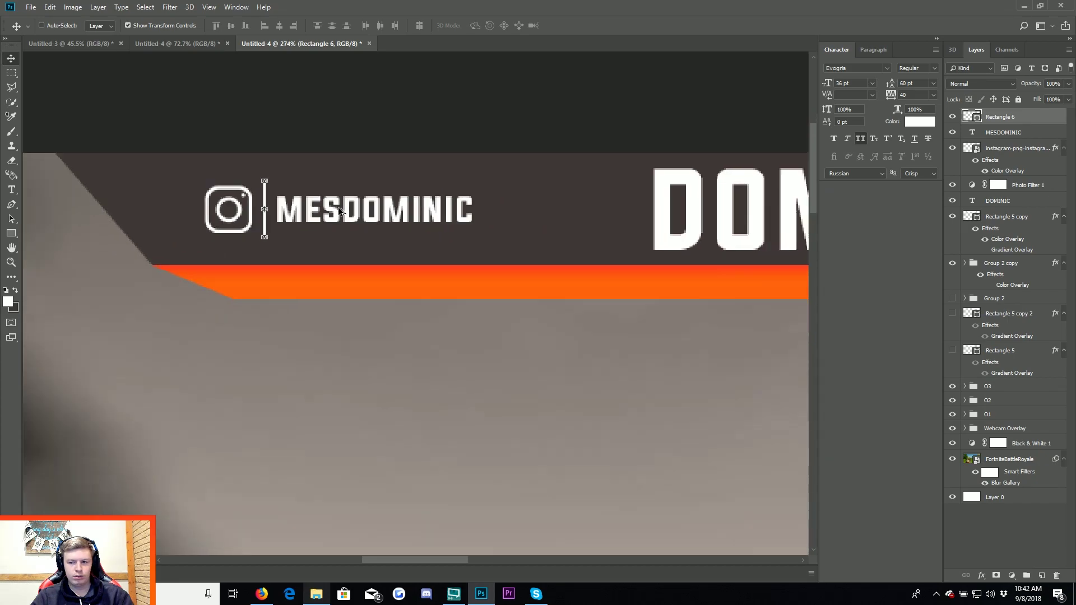
pyautogui.scroll(-2, 331, 205)
pyautogui.keyDown('ctrl'); pyautogui.click(986, 134); pyautogui.keyUp('ctrl')
pyautogui.scroll(-2, 435, 232)
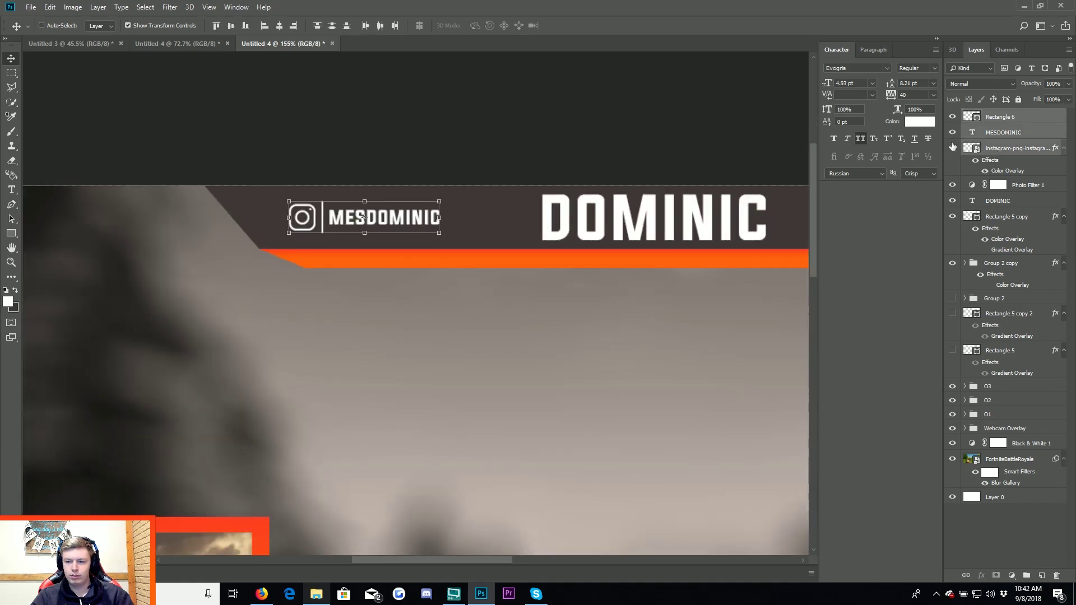
pyautogui.click(1003, 148)
pyautogui.scroll(5, 310, 214)
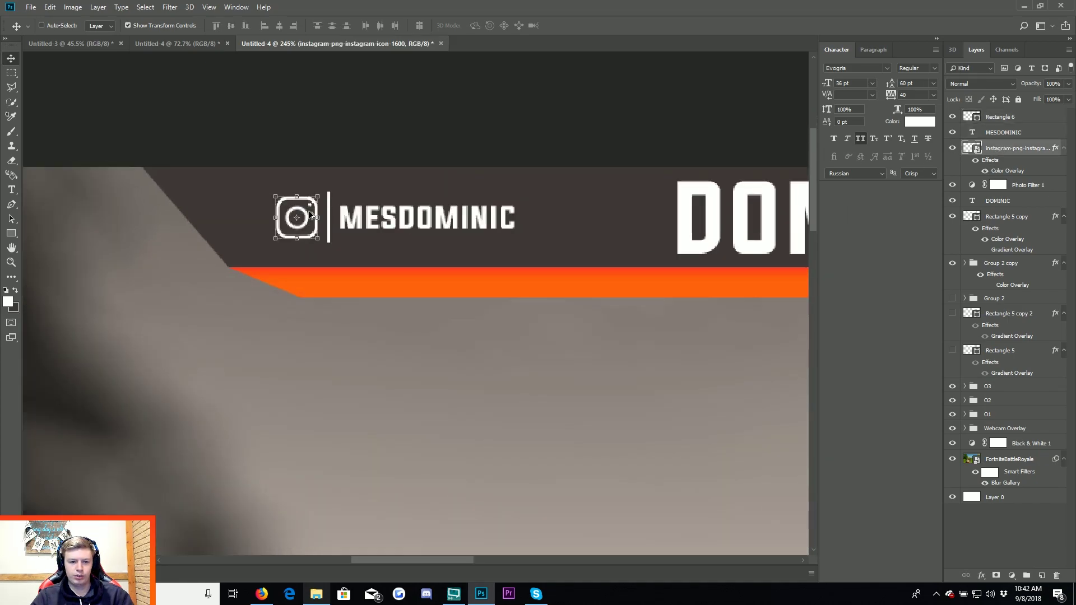
pyautogui.scroll(1, 310, 214)
pyautogui.keyDown('ctrl'); pyautogui.click(986, 133); pyautogui.keyUp('ctrl')
pyautogui.scroll(-4, 487, 217)
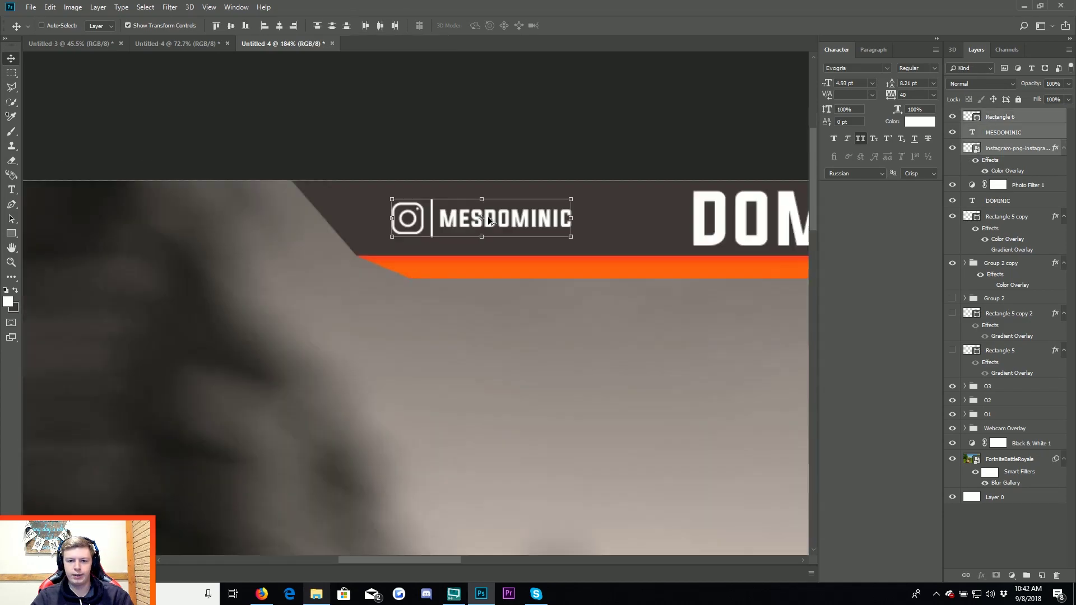
pyautogui.moveTo(494, 215); pyautogui.dragTo(509, 212)
pyautogui.click(11, 190)
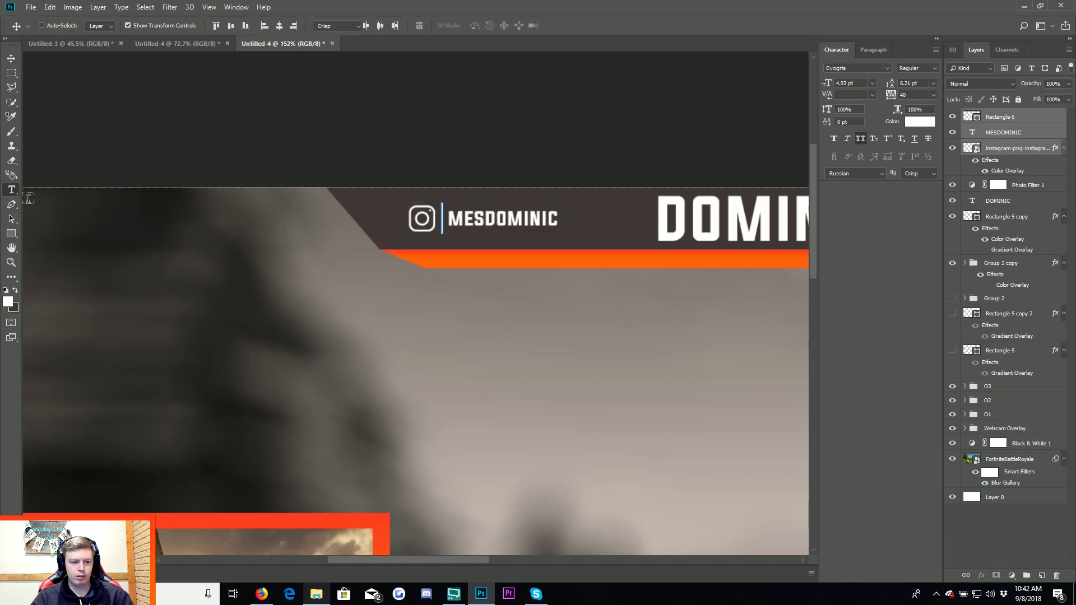
pyautogui.scroll(1, 450, 245)
pyautogui.scroll(-2, 256, 198)
pyautogui.press('v')
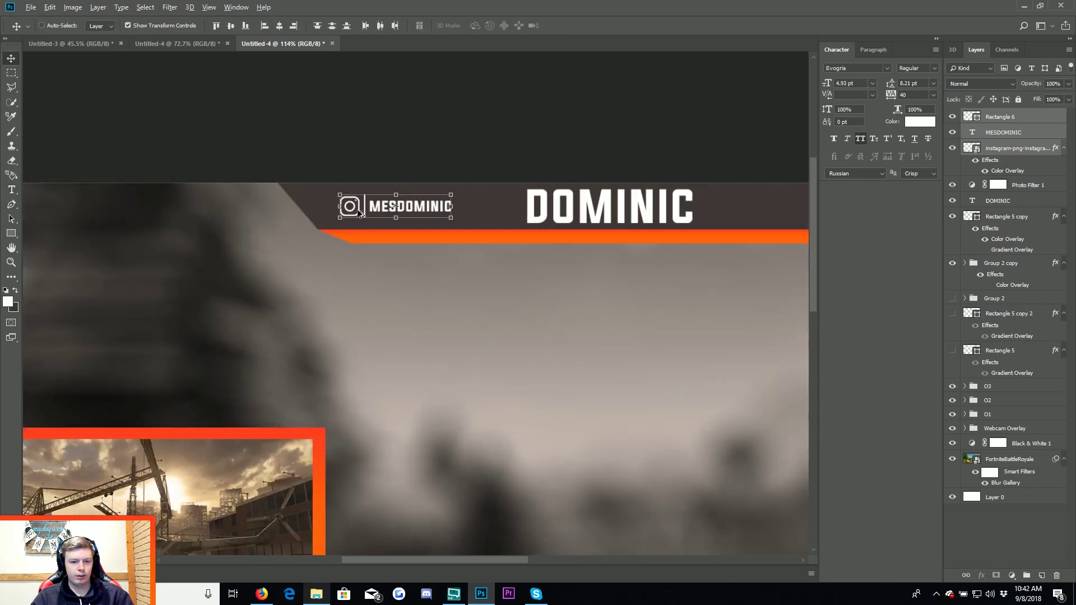
pyautogui.scroll(-2, 449, 260)
# Move the icon-and-handle copy right of DOMINIC and place the twitter bird image.
pyautogui.moveTo(445, 261); pyautogui.dragTo(665, 263)
pyautogui.scroll(5, 591, 122)
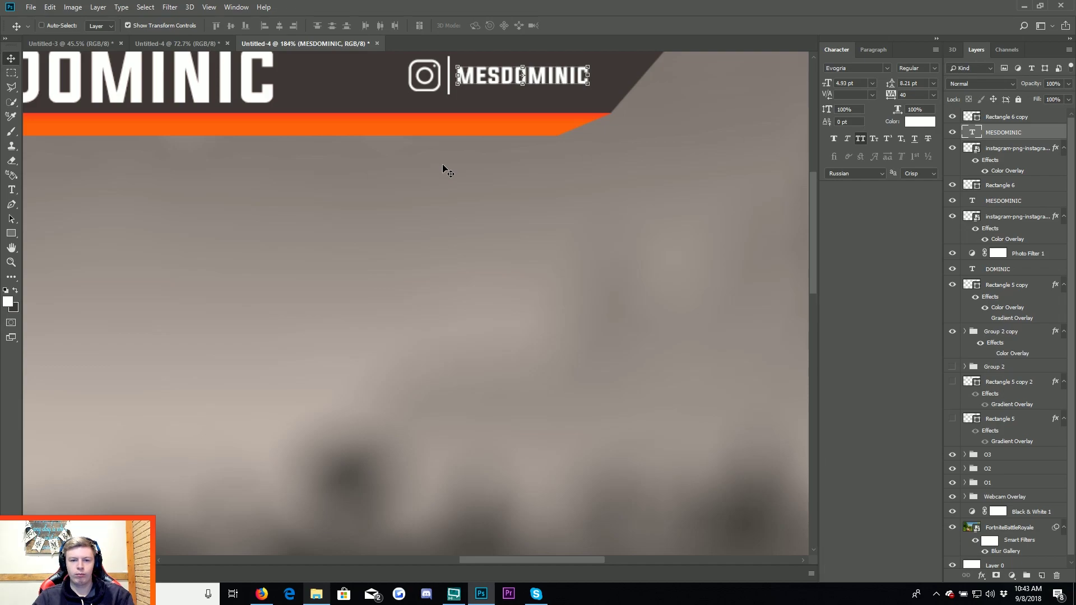
pyautogui.click(317, 594)
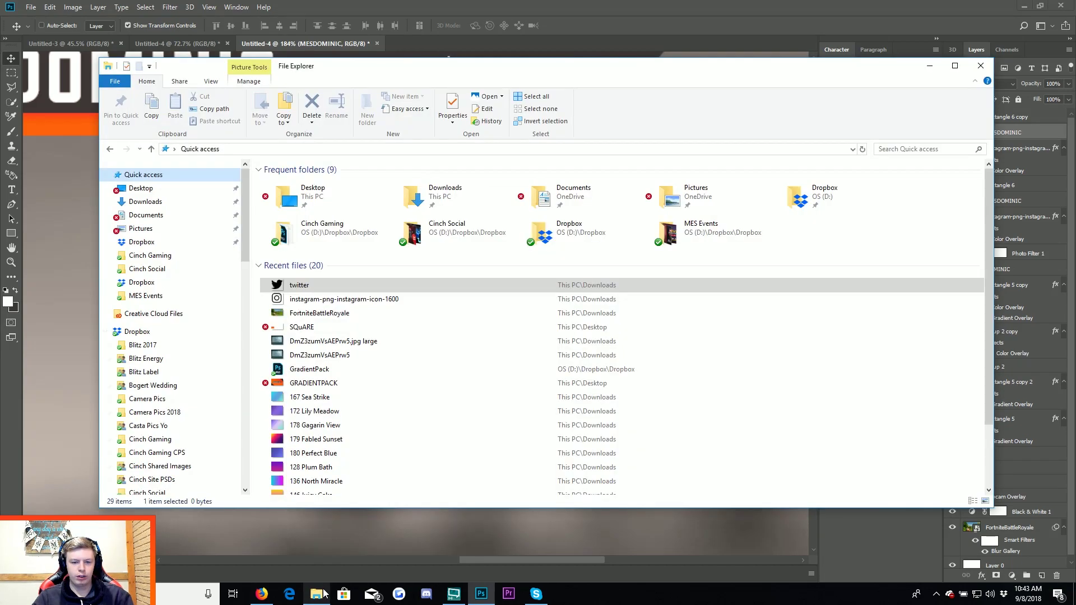
pyautogui.moveTo(300, 284); pyautogui.dragTo(73, 300)
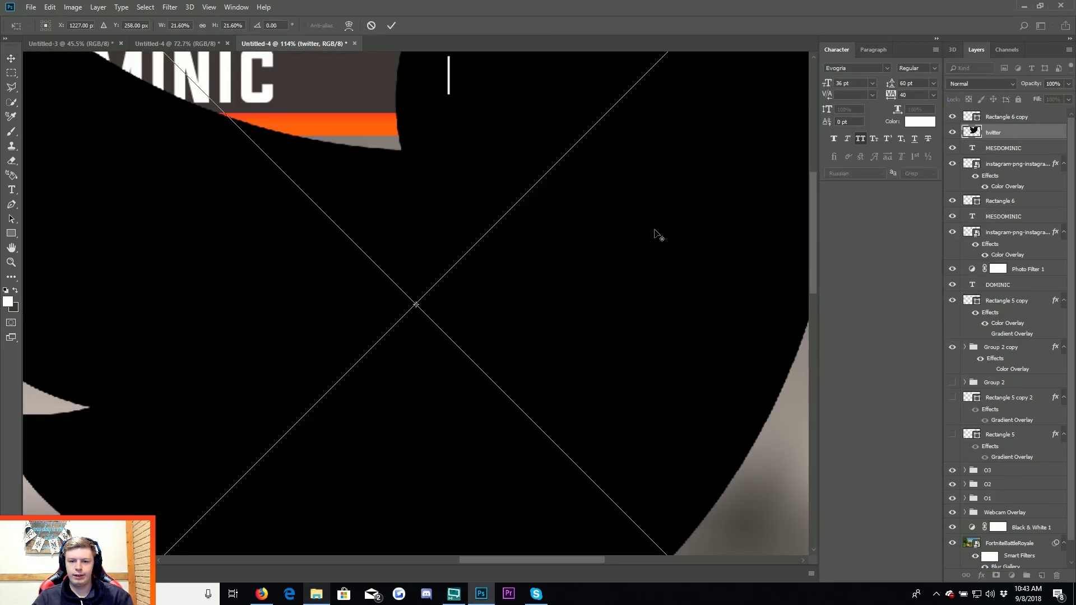
pyautogui.scroll(-5, 656, 233)
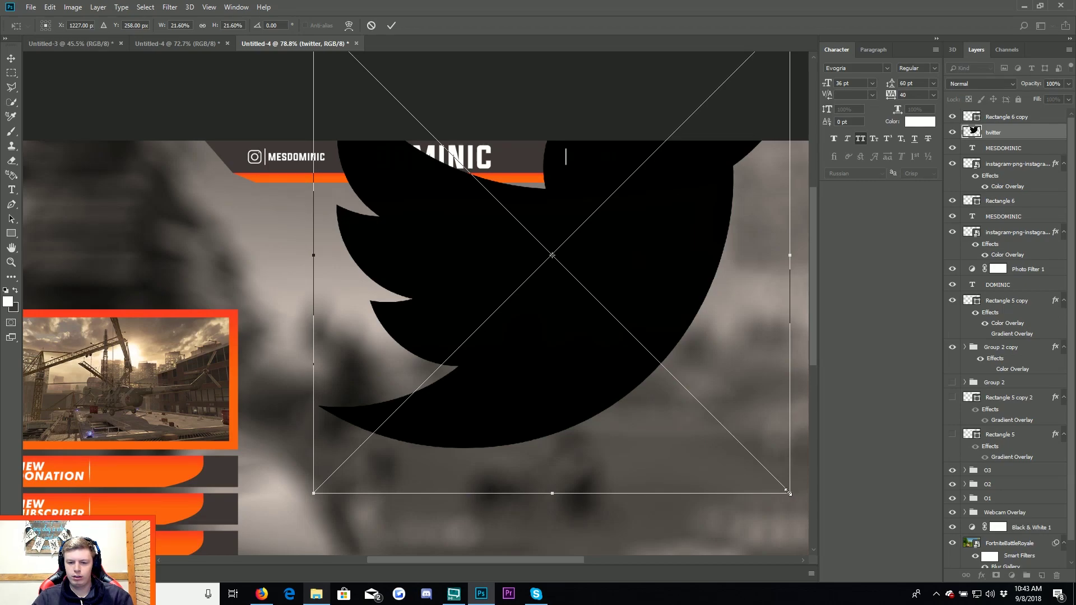
# Shrink the twitter bird to icon size and set it beside the right-hand MESDOMINIC.
pyautogui.moveTo(787, 491)
pyautogui.mouseDown()
pyautogui.moveTo(379, 60)
pyautogui.moveTo(523, 201)
pyautogui.moveTo(360, 309)
pyautogui.mouseUp()
pyautogui.press('Return')
pyautogui.scroll(5, 607, 187)
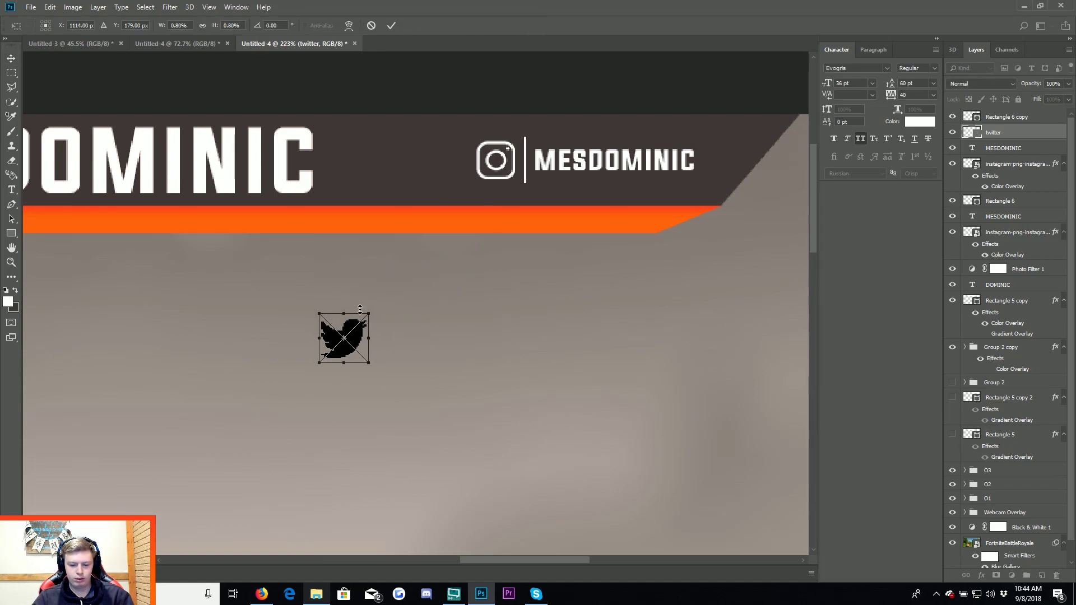
pyautogui.press('Return')
pyautogui.moveTo(554, 395); pyautogui.dragTo(706, 217)
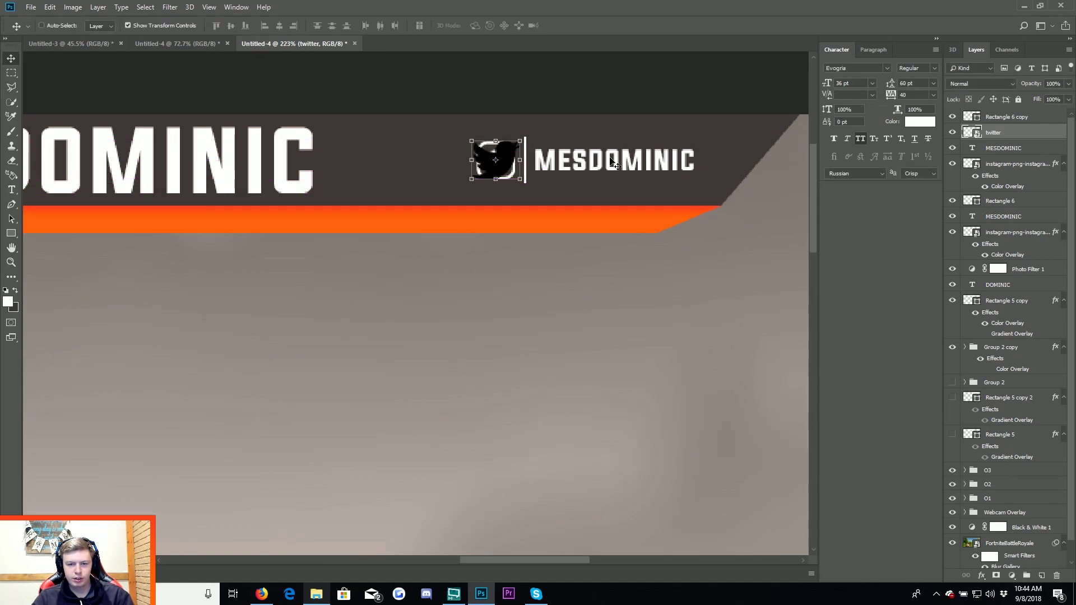
# Give the twitter bird layer a white Color Overlay layer style.
pyautogui.doubleClick(1016, 142)
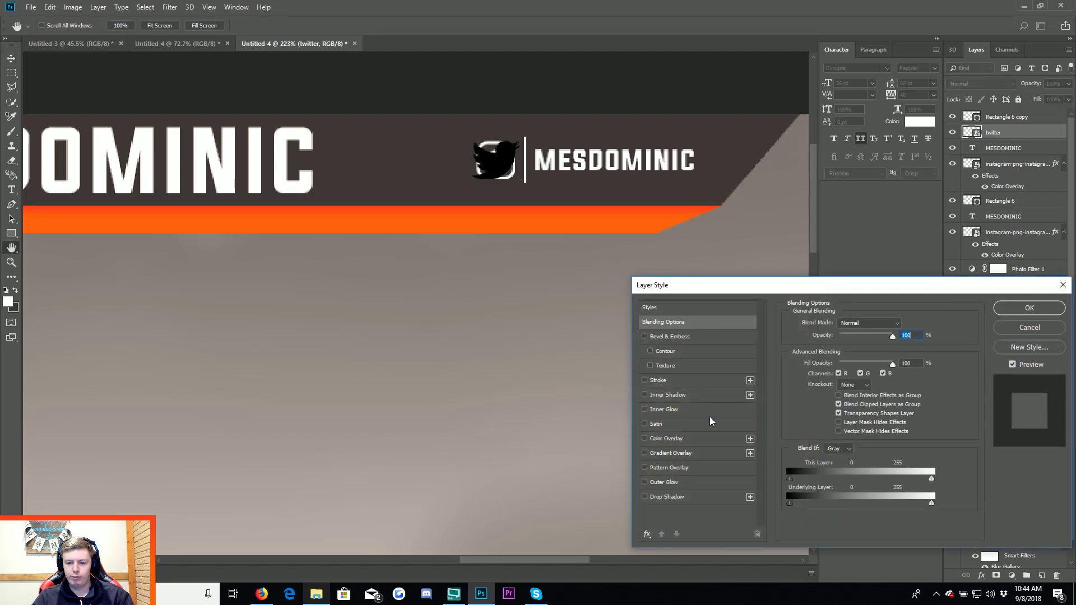
pyautogui.click(667, 439)
pyautogui.click(1030, 309)
pyautogui.scroll(-3, 571, 251)
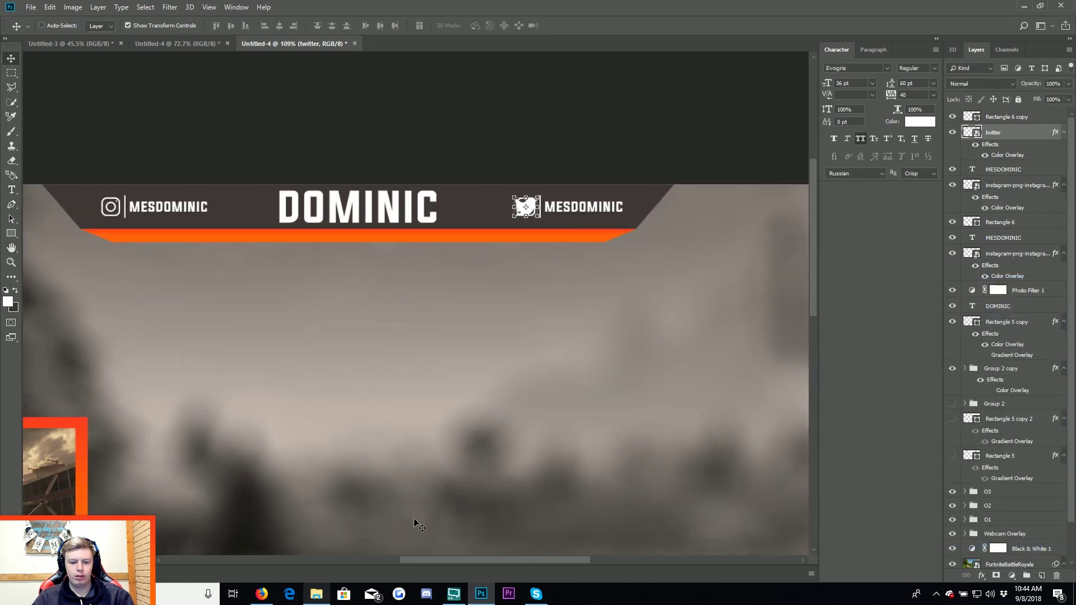
# Browse the 'twitch overlays' Google Images results in Firefox and preview another overlay package.
pyautogui.click(272, 599)
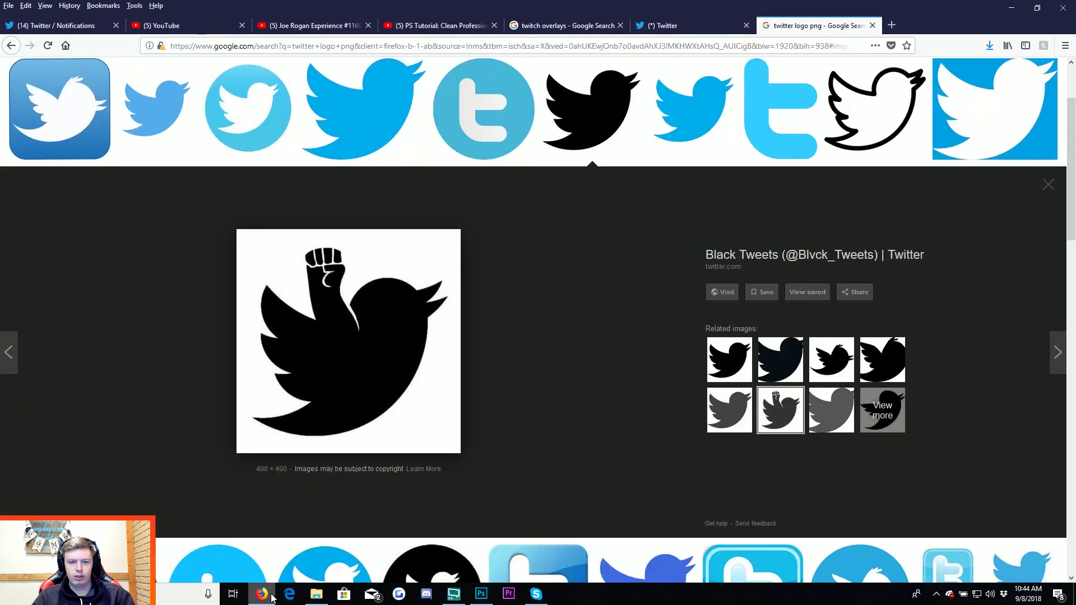
pyautogui.click(566, 25)
pyautogui.moveTo(794, 78)
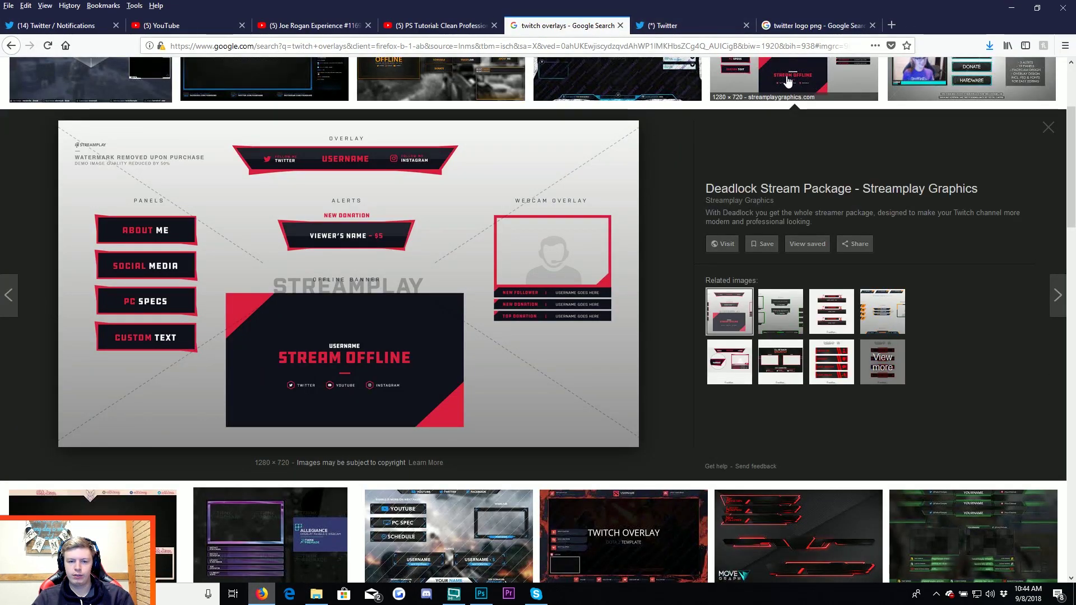
pyautogui.click(830, 81)
pyautogui.click(972, 78)
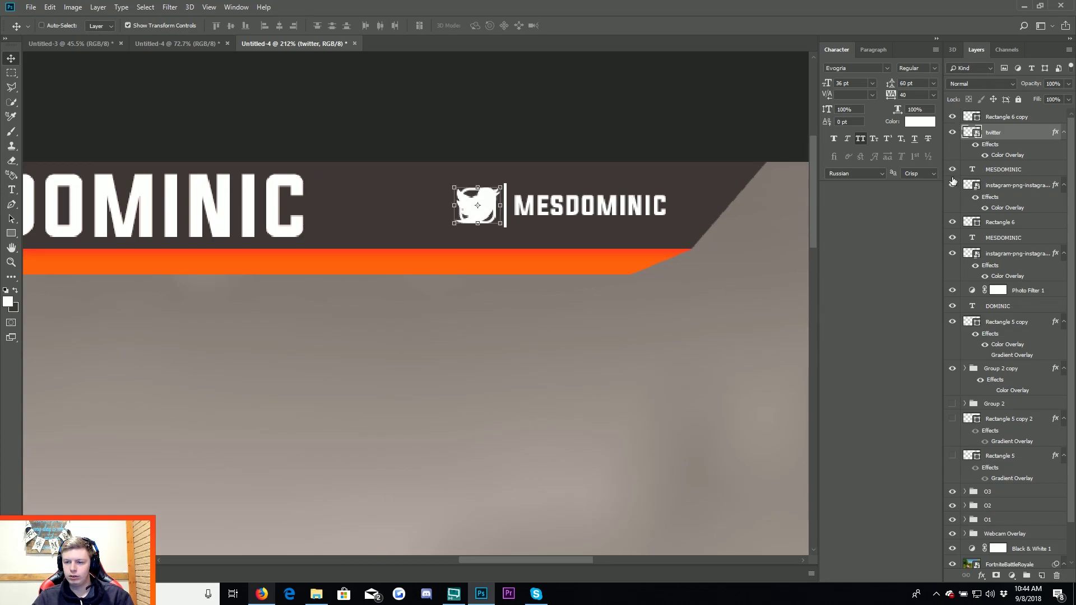
# Group the twitter icon, its background rectangle and MESDOMINIC, nudging the icon slightly left.
pyautogui.click(1035, 193)
pyautogui.click(1017, 169)
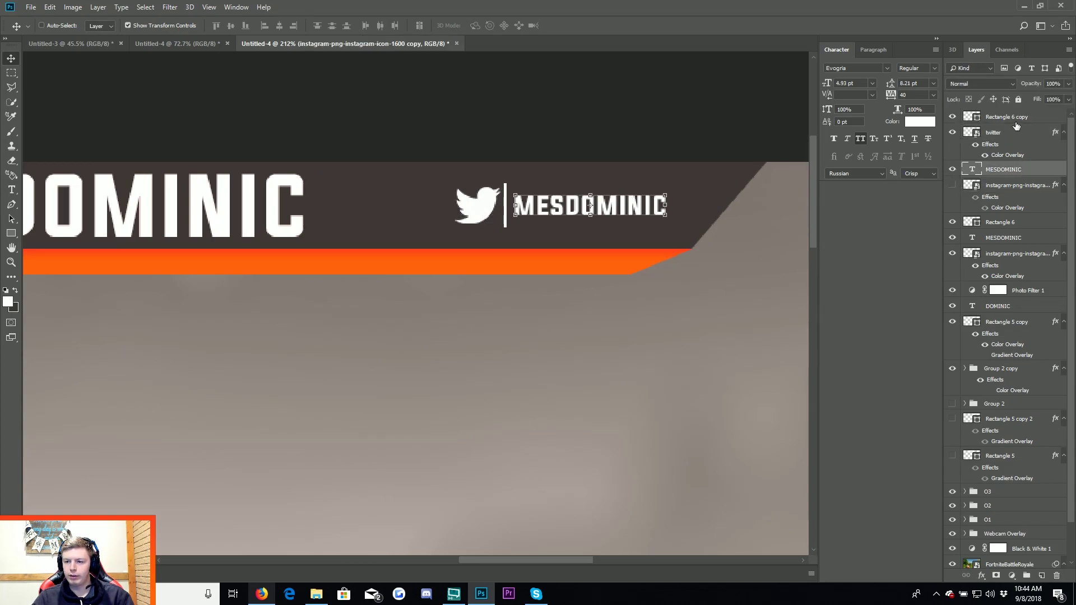
pyautogui.keyDown('shift'); pyautogui.click(1009, 117); pyautogui.keyUp('shift')
pyautogui.click(1027, 577)
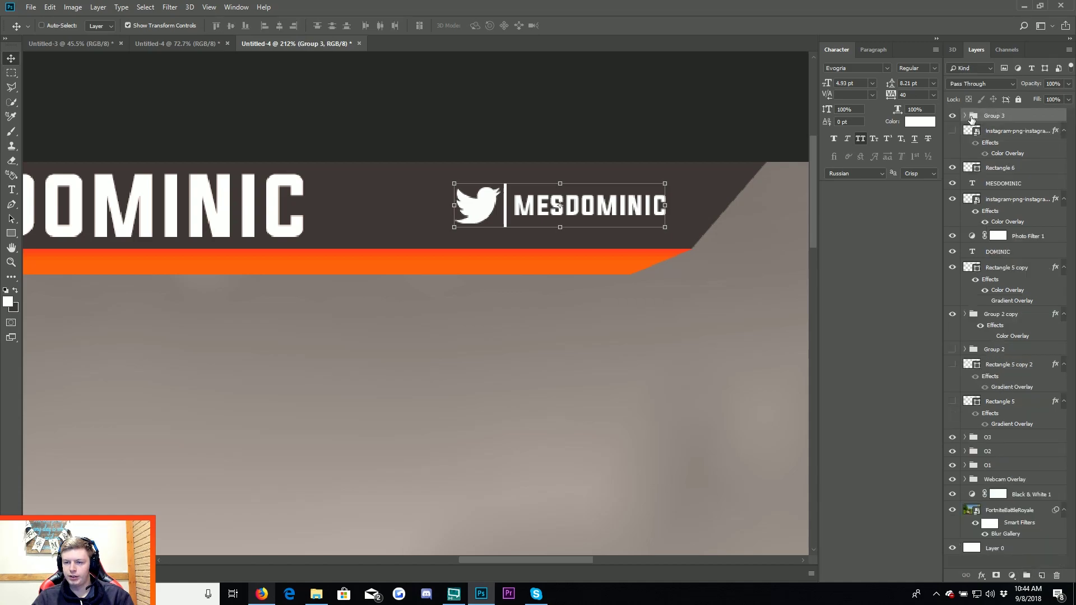
pyautogui.click(965, 116)
pyautogui.click(1023, 145)
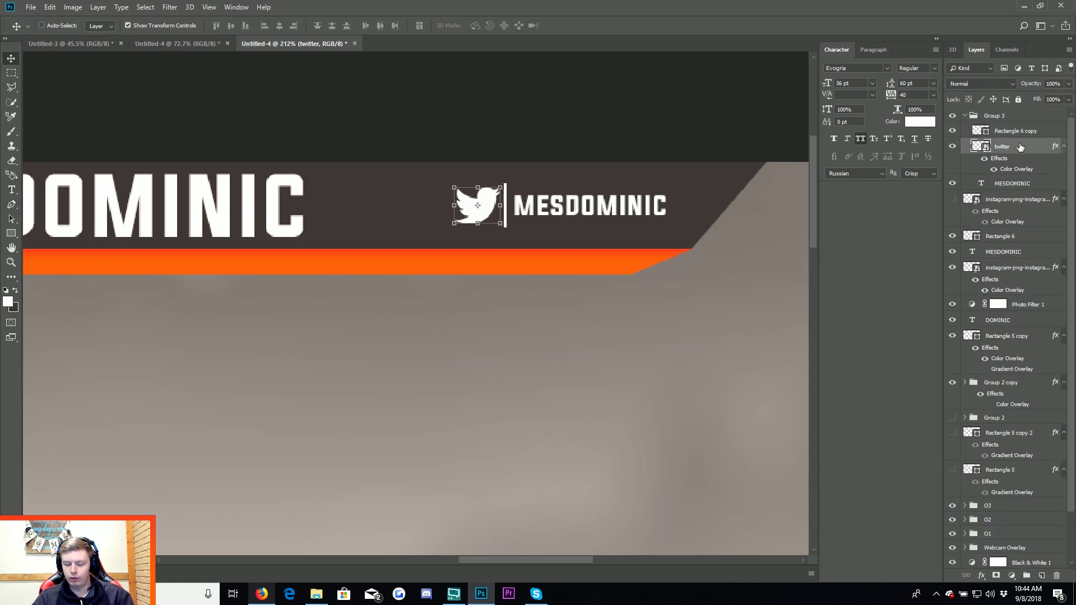
pyautogui.press('Left')
pyautogui.press('Left')
pyautogui.press('Left')
pyautogui.press('Left')
pyautogui.press('Left')
pyautogui.press('Left')
pyautogui.press('Left')
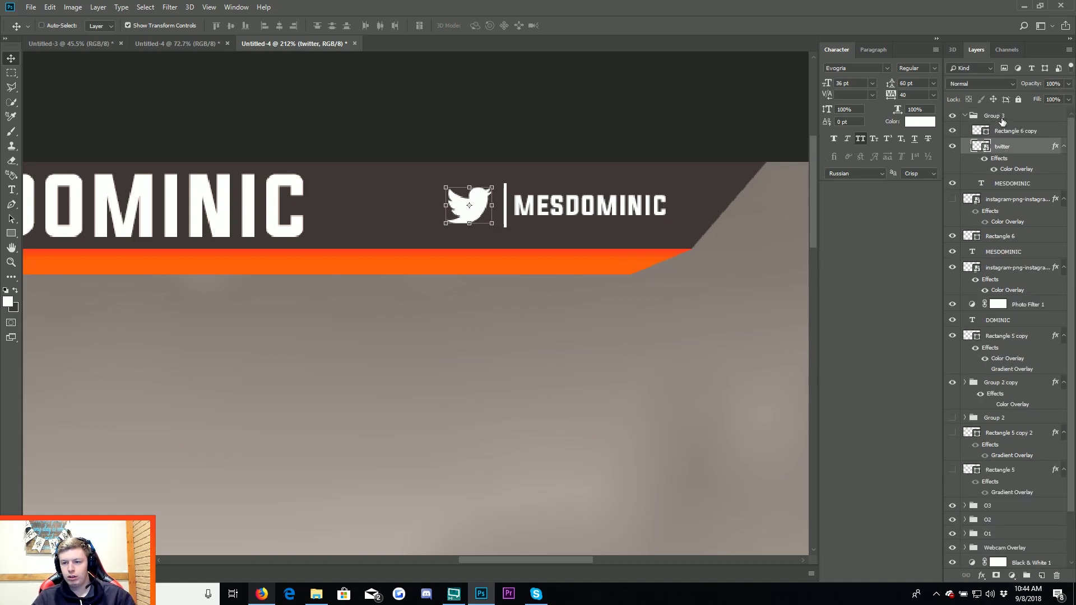
# Add a Gradient Overlay to the twitter handle group using the white-to-dark preset.
pyautogui.click(991, 117)
pyautogui.scroll(-3, 743, 166)
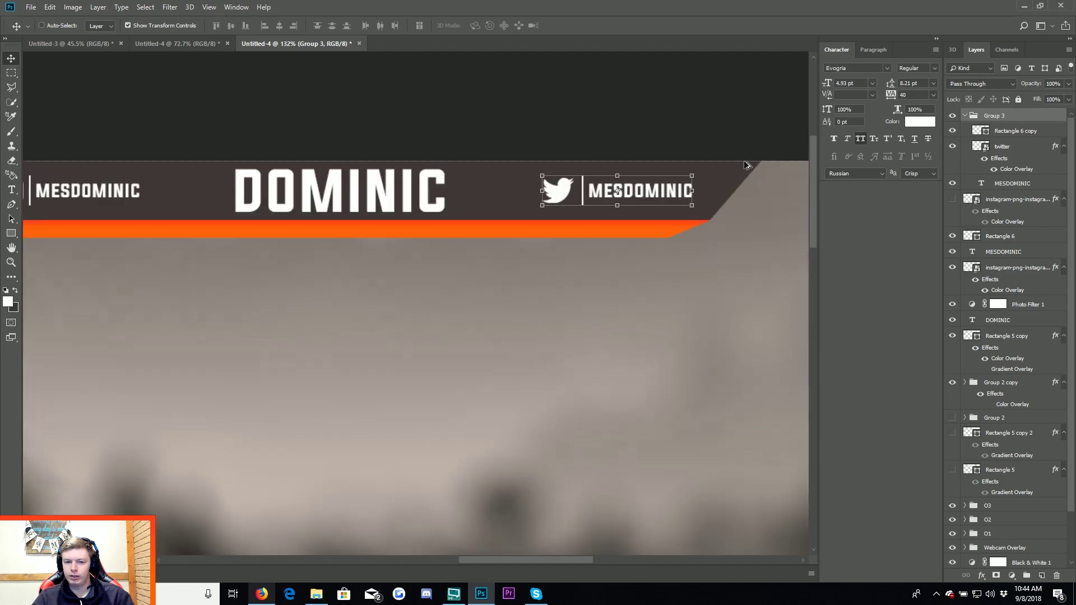
pyautogui.scroll(-2, 743, 167)
pyautogui.scroll(1, 777, 157)
pyautogui.click(965, 116)
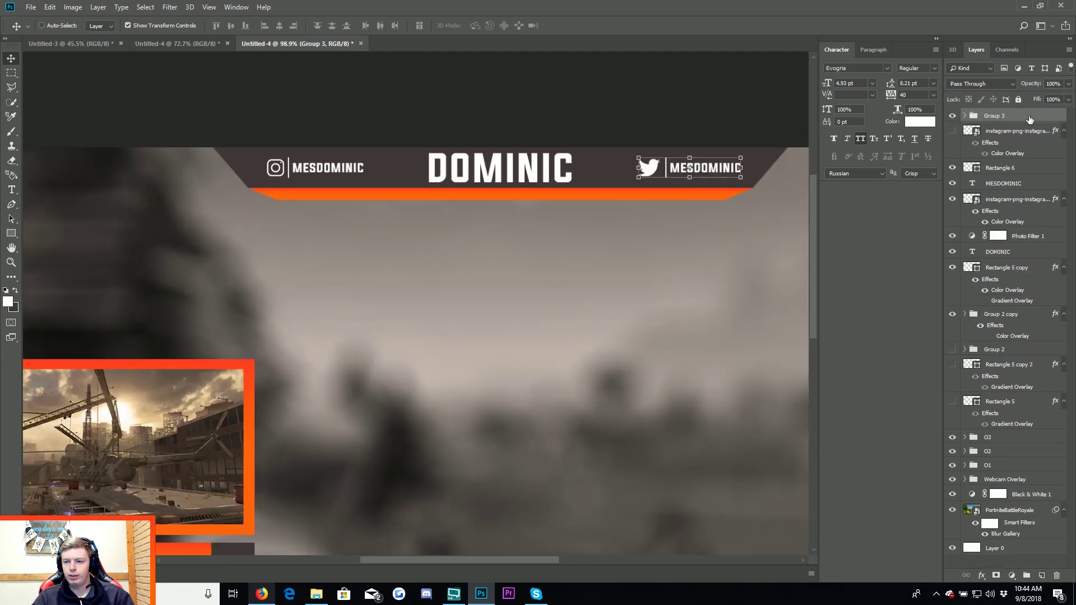
pyautogui.doubleClick(1052, 118)
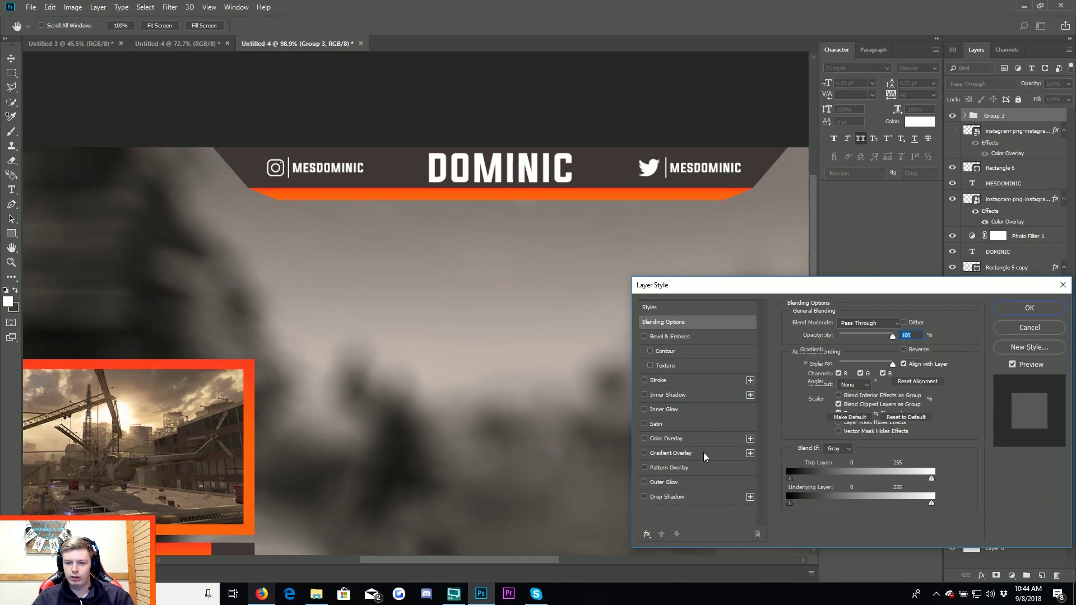
pyautogui.click(704, 453)
pyautogui.click(834, 350)
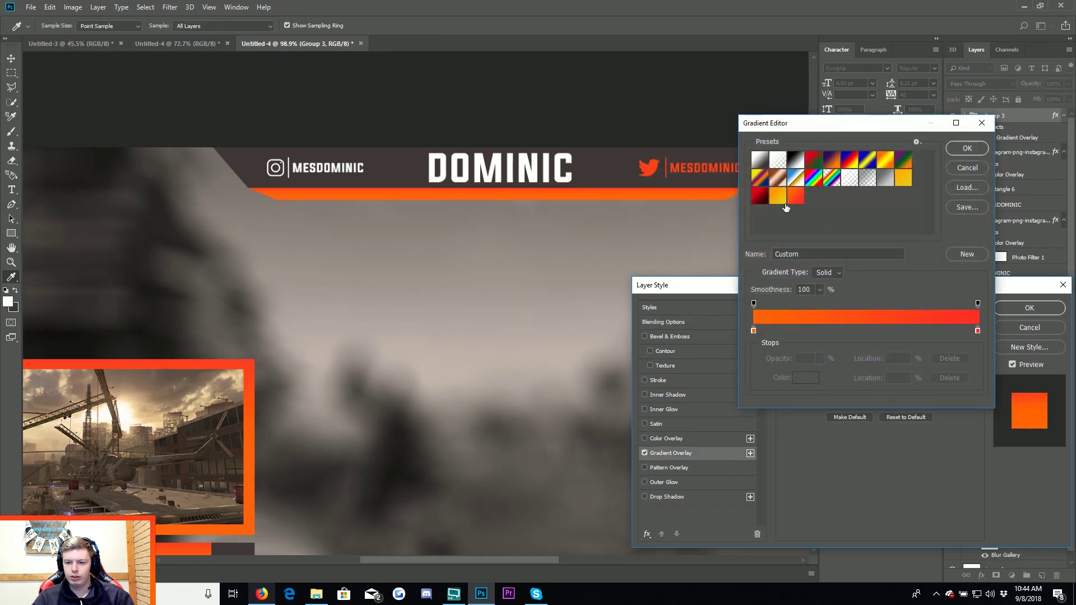
pyautogui.click(885, 179)
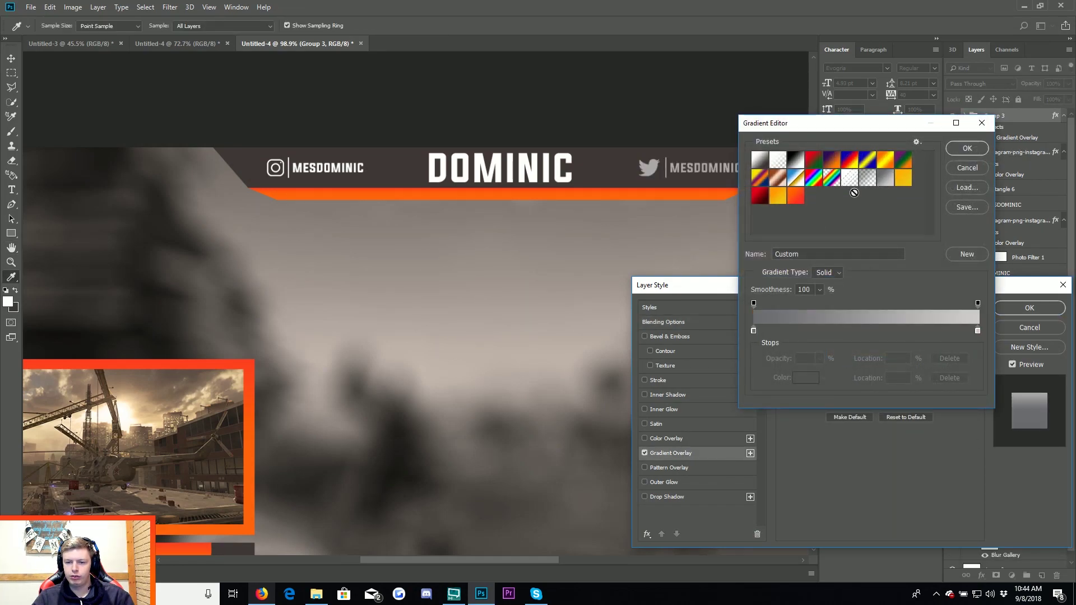
pyautogui.click(767, 163)
# Make the gradient's right stop grey and reduce the gradient scale to 89%.
pyautogui.doubleClick(754, 331)
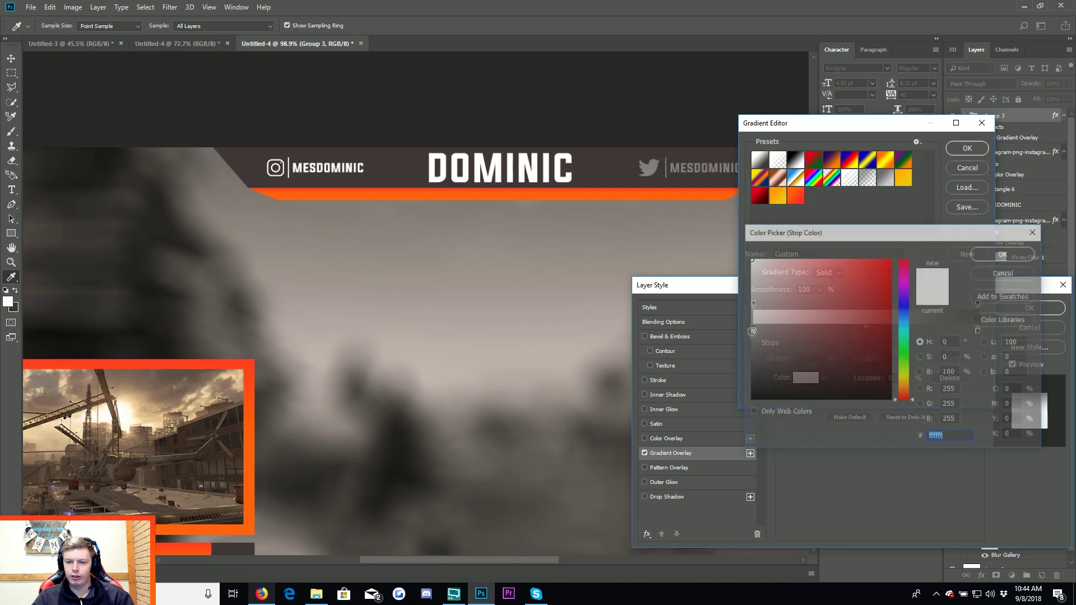
pyautogui.click(987, 257)
pyautogui.click(979, 331)
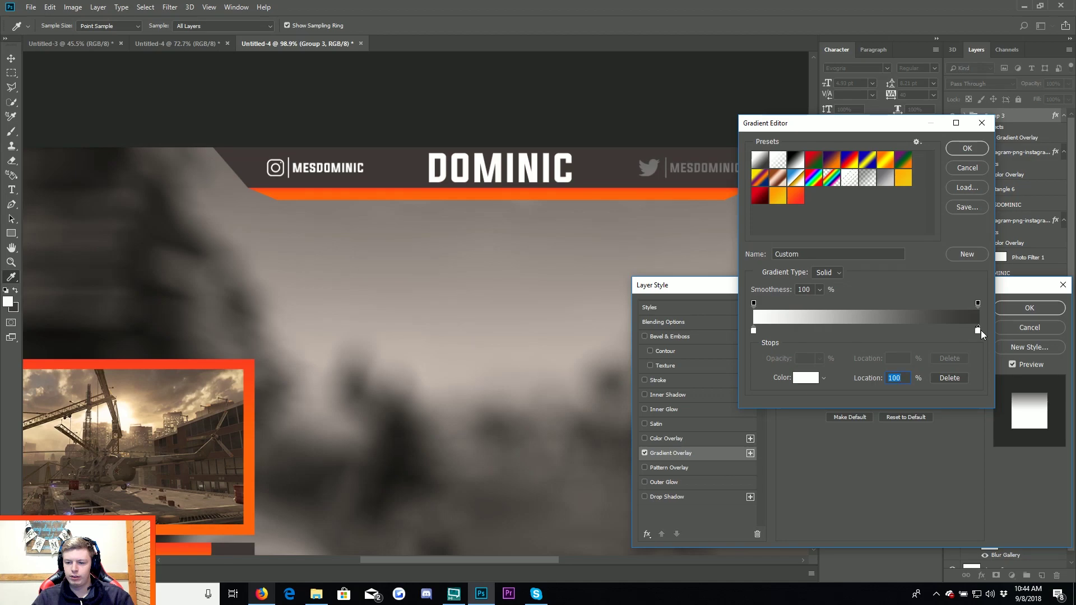
pyautogui.doubleClick(979, 331)
pyautogui.click(765, 272)
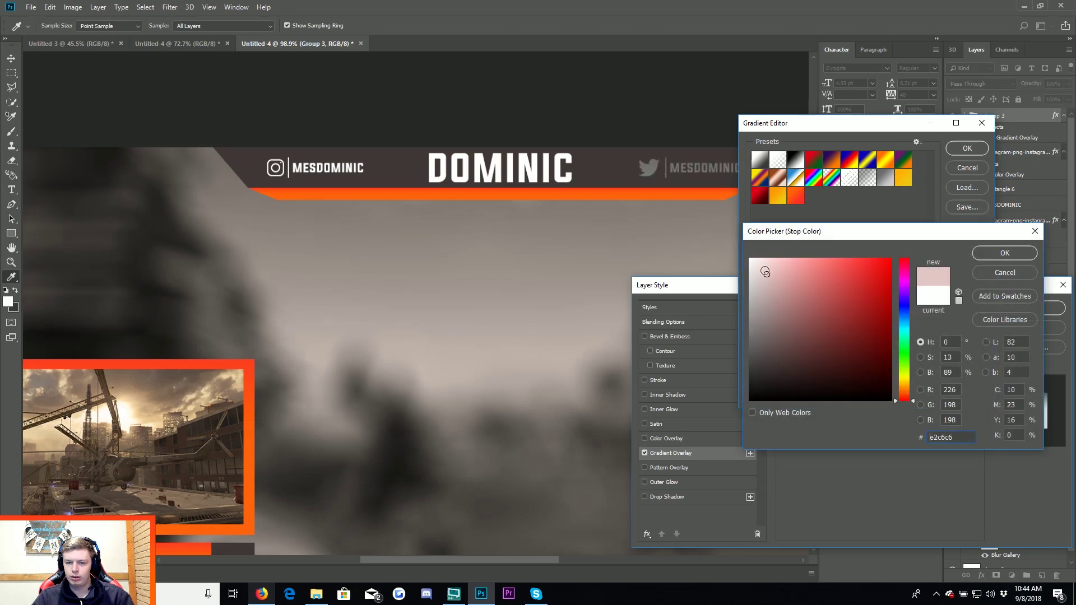
pyautogui.moveTo(766, 272); pyautogui.dragTo(749, 303)
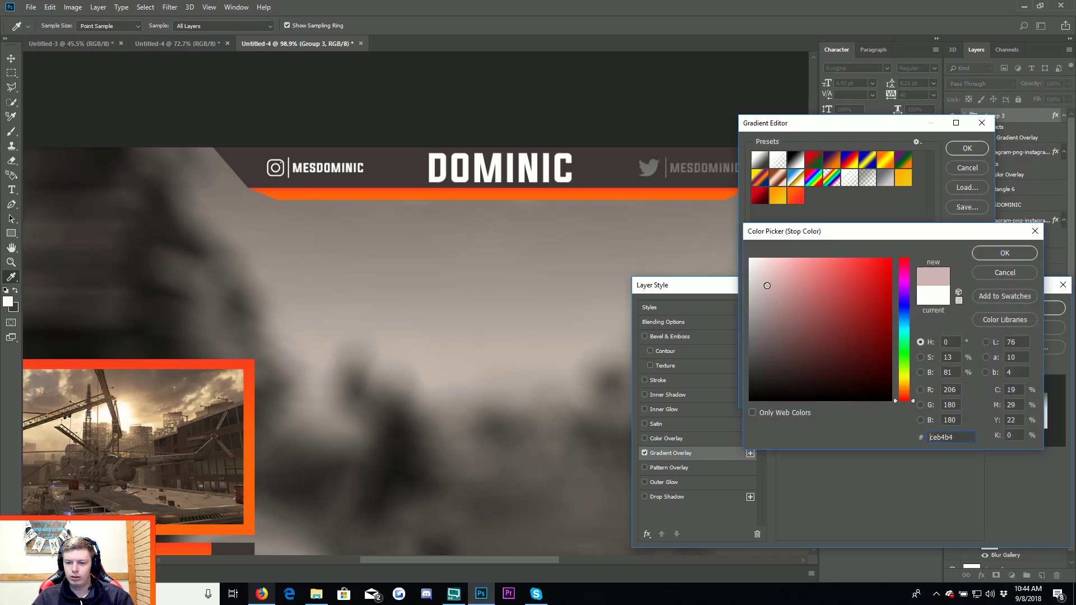
pyautogui.click(1003, 255)
pyautogui.click(968, 149)
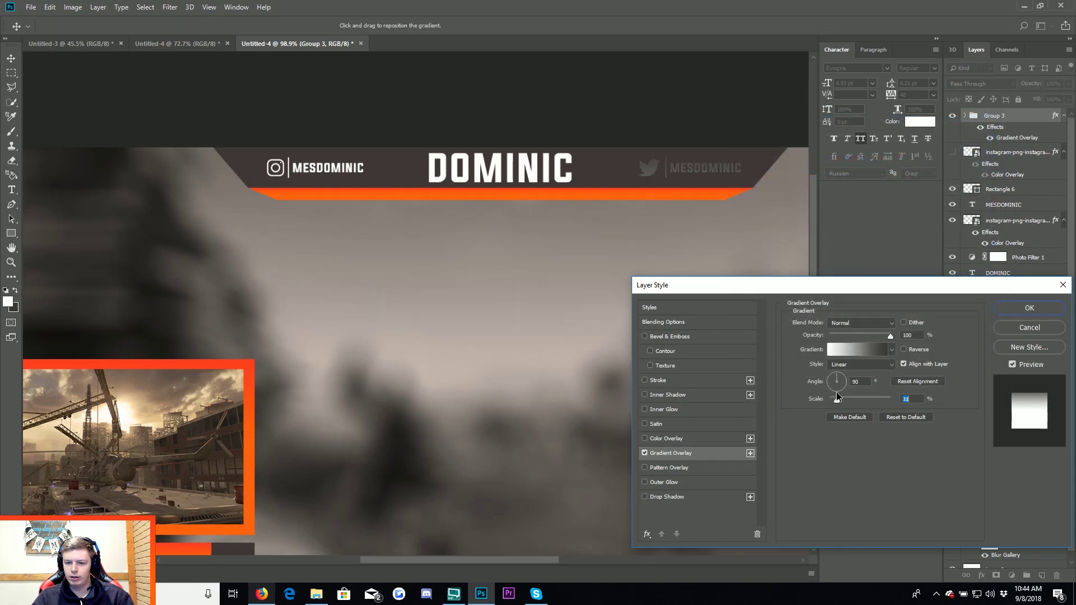
pyautogui.moveTo(880, 398); pyautogui.dragTo(864, 393)
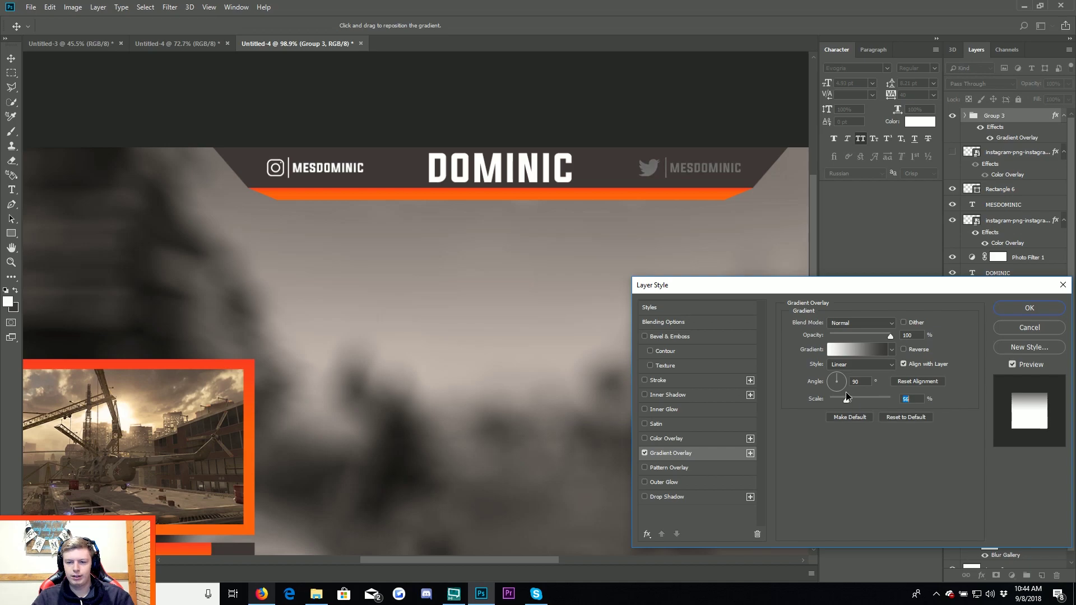
# Recolour the right stop light grey, set the gradient angle to -136°, and close Layer Style.
pyautogui.click(891, 350)
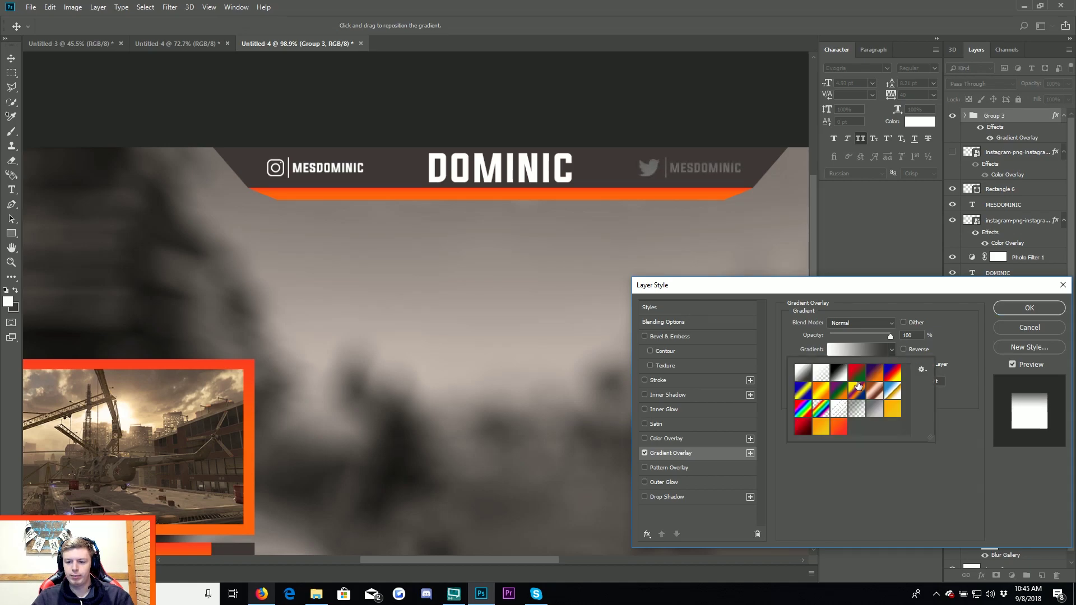
pyautogui.click(858, 349)
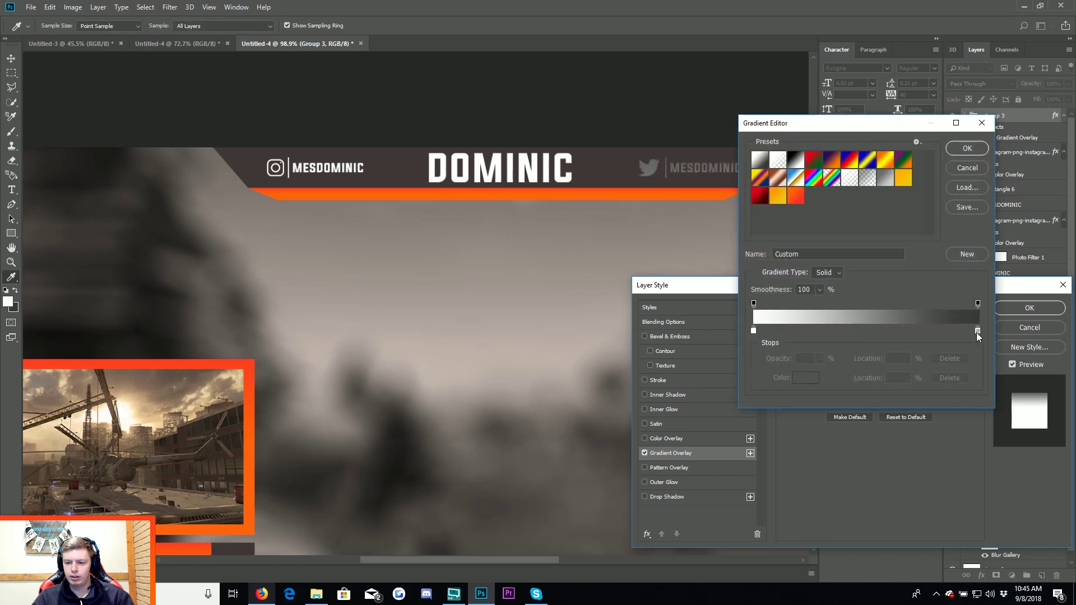
pyautogui.doubleClick(978, 332)
pyautogui.write('e90000')
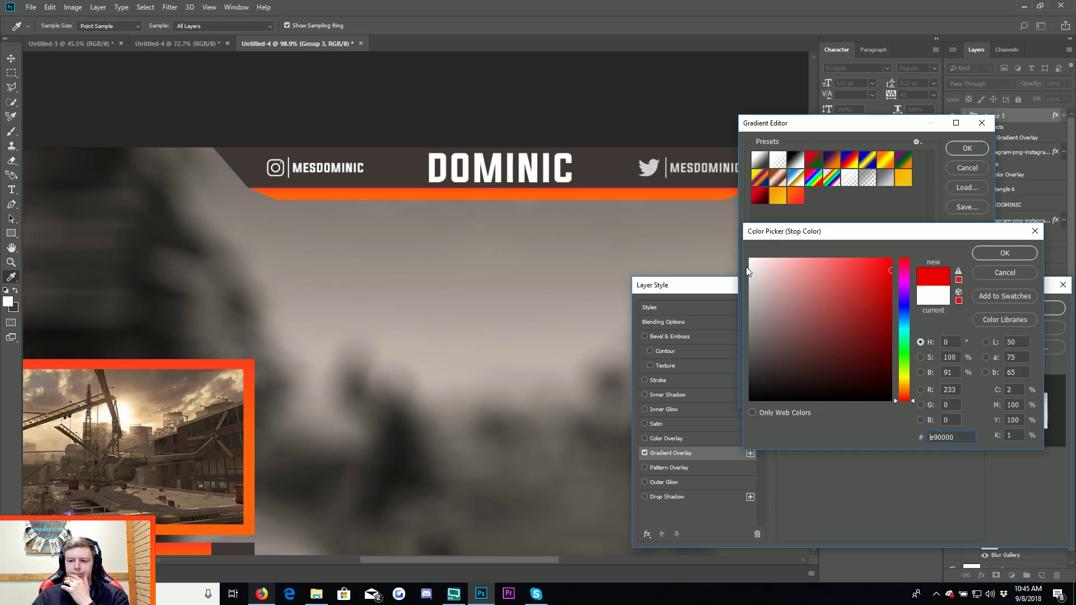
pyautogui.moveTo(751, 268); pyautogui.dragTo(750, 281)
pyautogui.click(992, 255)
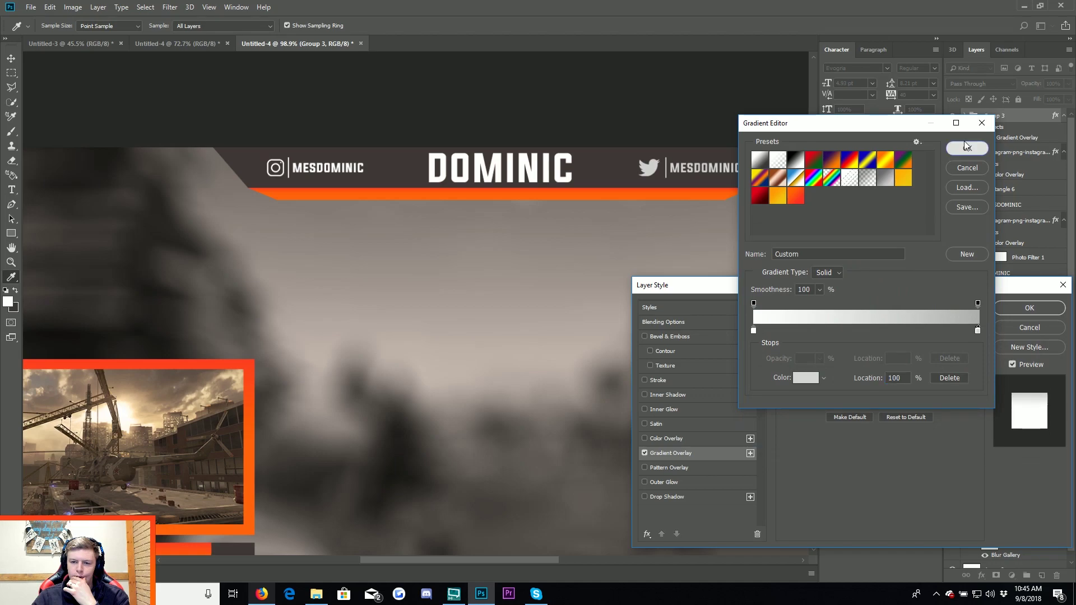
pyautogui.click(968, 148)
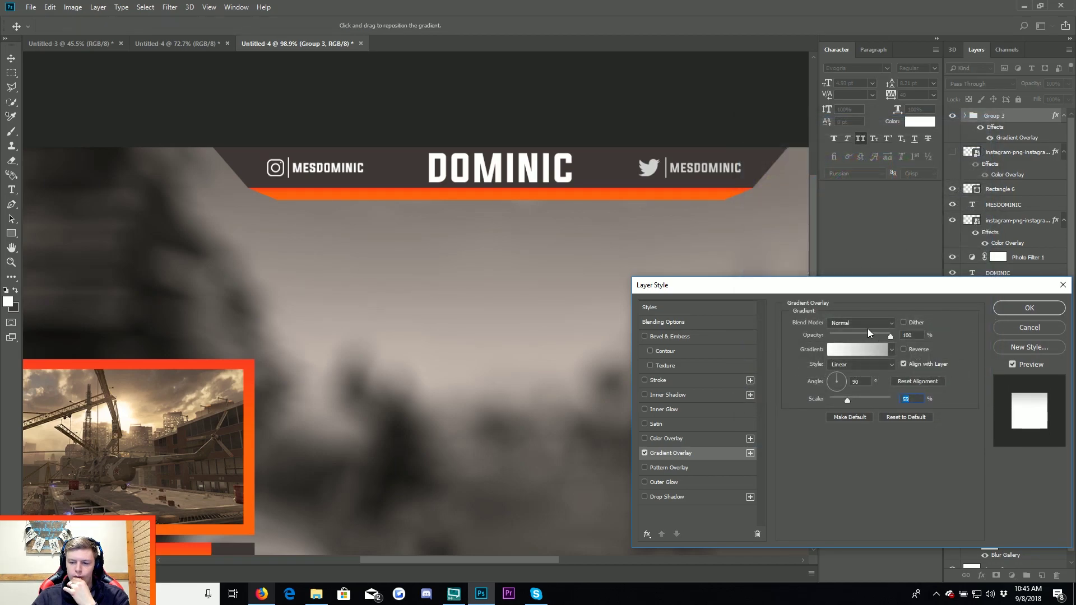
pyautogui.moveTo(845, 379); pyautogui.dragTo(830, 390)
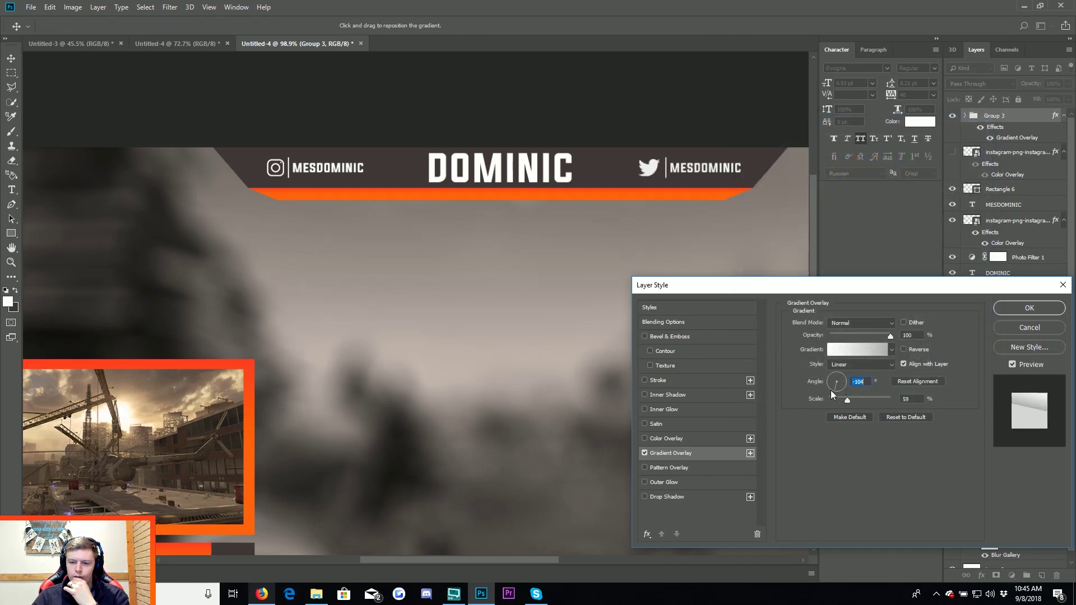
pyautogui.click(1021, 332)
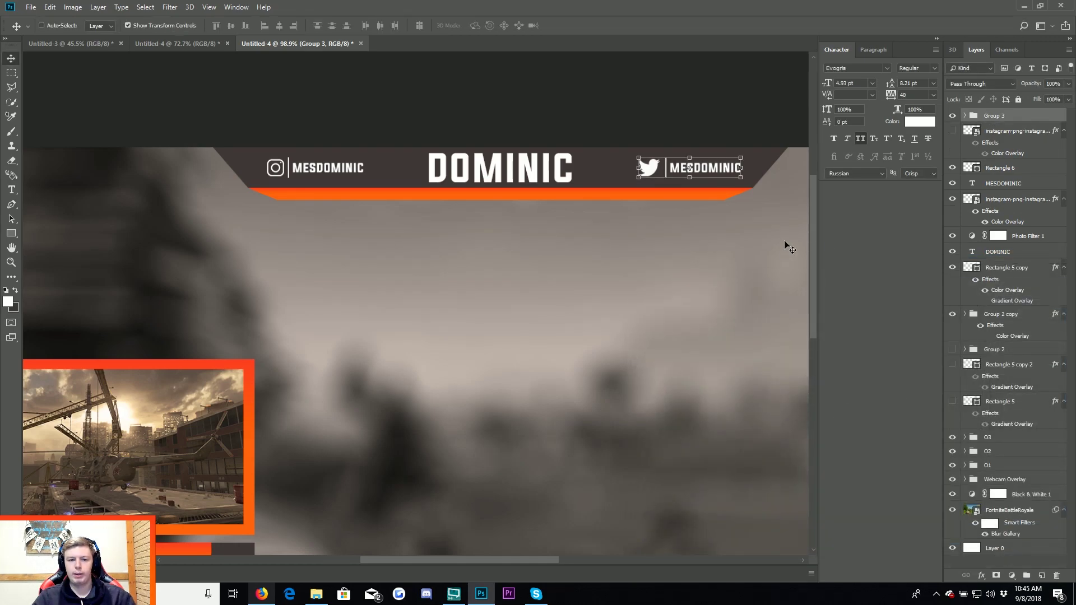
# Zoom in on the banner and draw a thin rectangle beside the DOMINIC heading.
pyautogui.click(11, 235)
pyautogui.scroll(5, 334, 166)
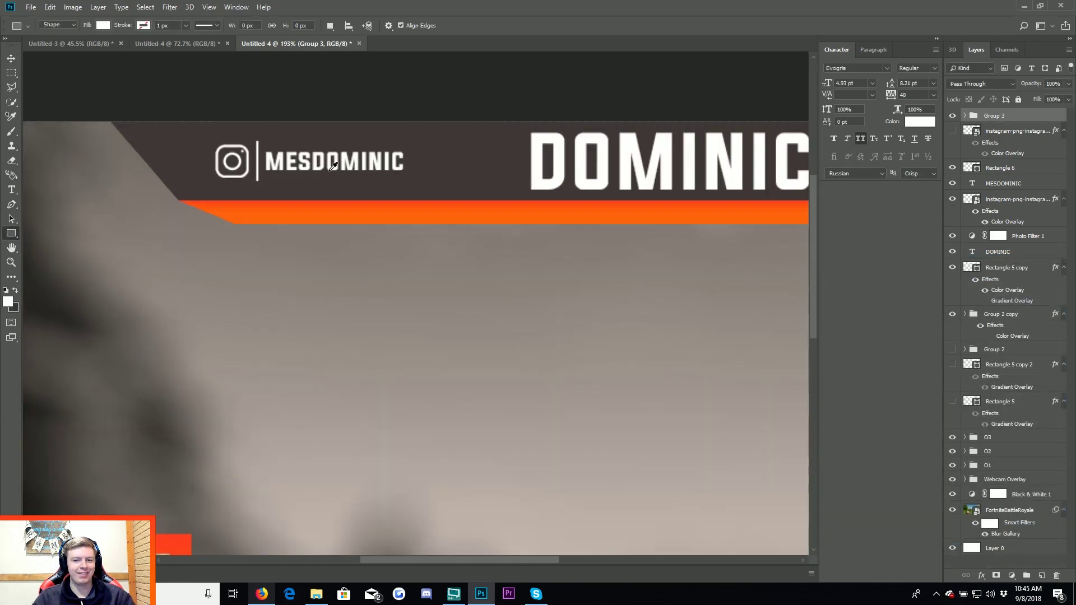
pyautogui.scroll(3, 366, 156)
pyautogui.moveTo(531, 129); pyautogui.dragTo(604, 131)
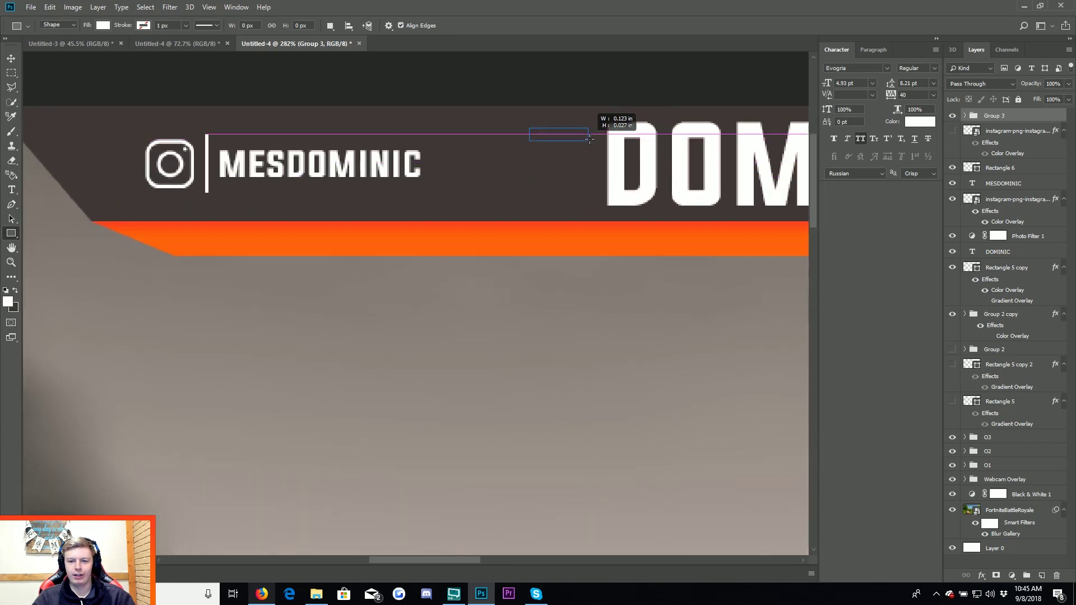
# Duplicate the thin bar into a vertical bar and fit it, shortened, against the D.
pyautogui.press('v')
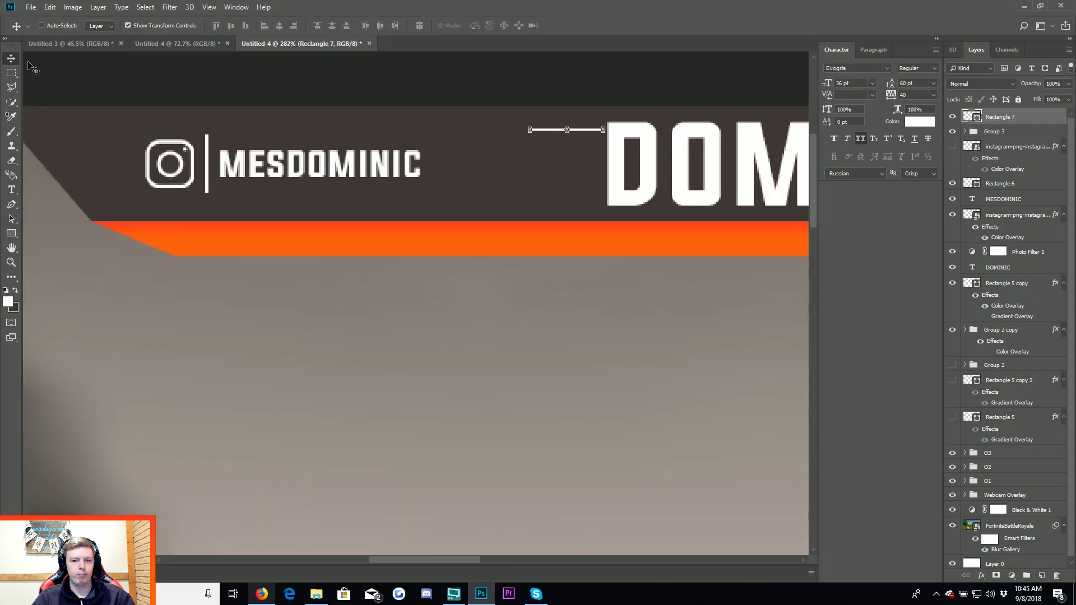
pyautogui.moveTo(605, 135)
pyautogui.mouseDown()
pyautogui.moveTo(610, 157)
pyautogui.moveTo(576, 191)
pyautogui.mouseUp()
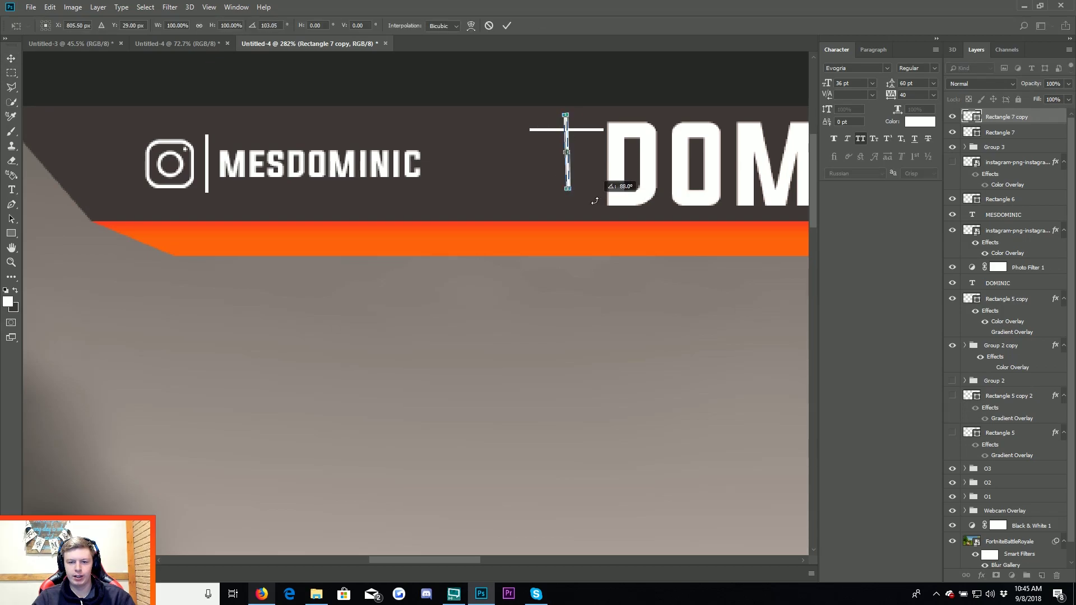
pyautogui.press('Return')
pyautogui.moveTo(622, 190); pyautogui.dragTo(605, 207)
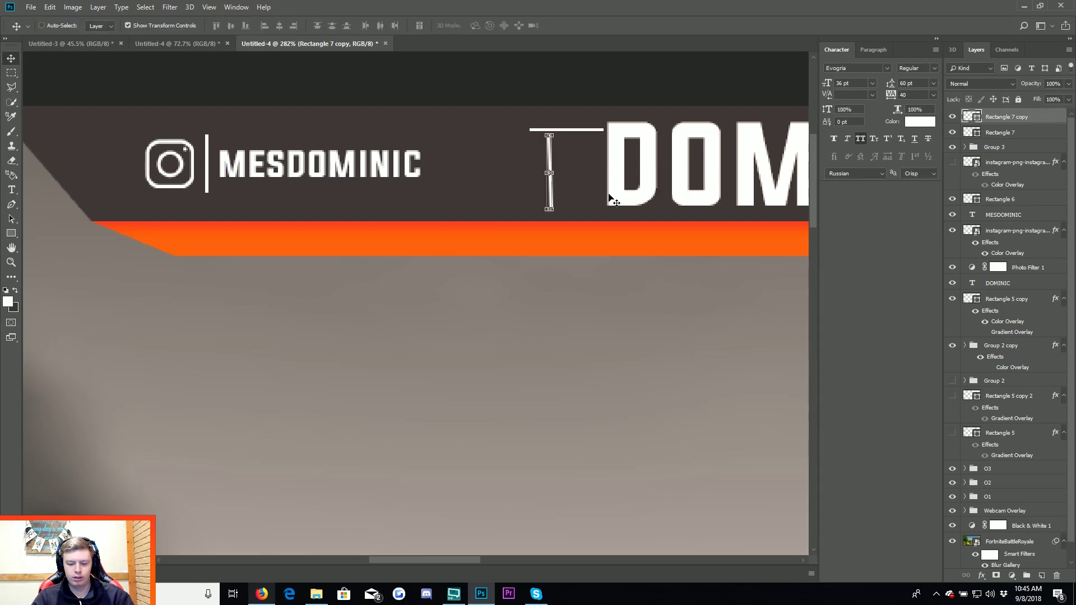
pyautogui.press('Delete')
pyautogui.moveTo(586, 132)
pyautogui.keyDown('alt'); pyautogui.mouseDown()
pyautogui.moveTo(573, 181)
pyautogui.moveTo(583, 210)
pyautogui.moveTo(555, 188)
pyautogui.moveTo(598, 209)
pyautogui.mouseUp(); pyautogui.keyUp('alt')
pyautogui.press('Return')
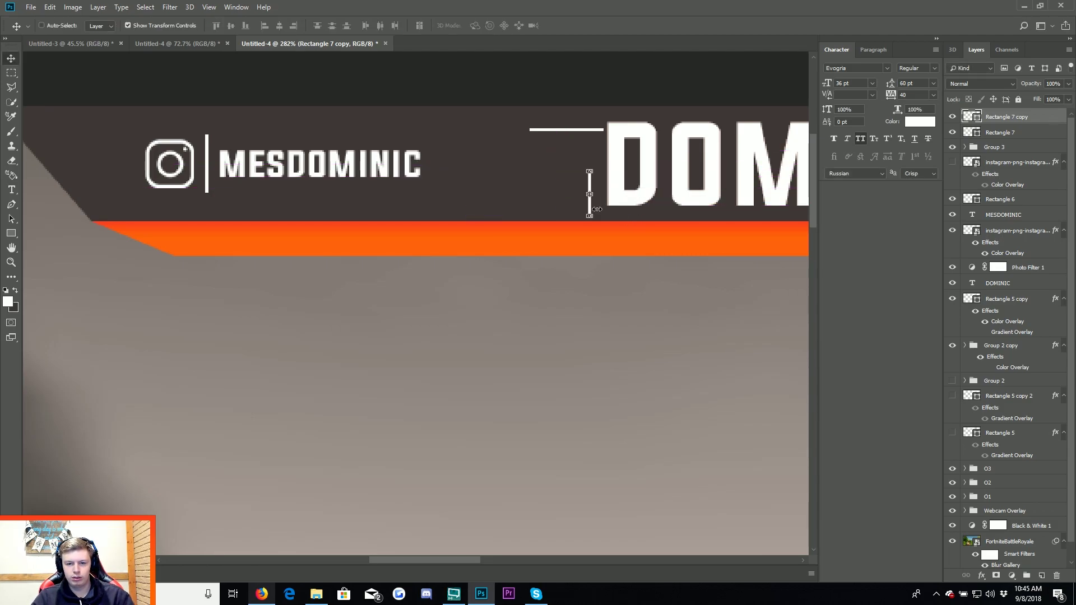
pyautogui.moveTo(589, 219); pyautogui.dragTo(590, 206)
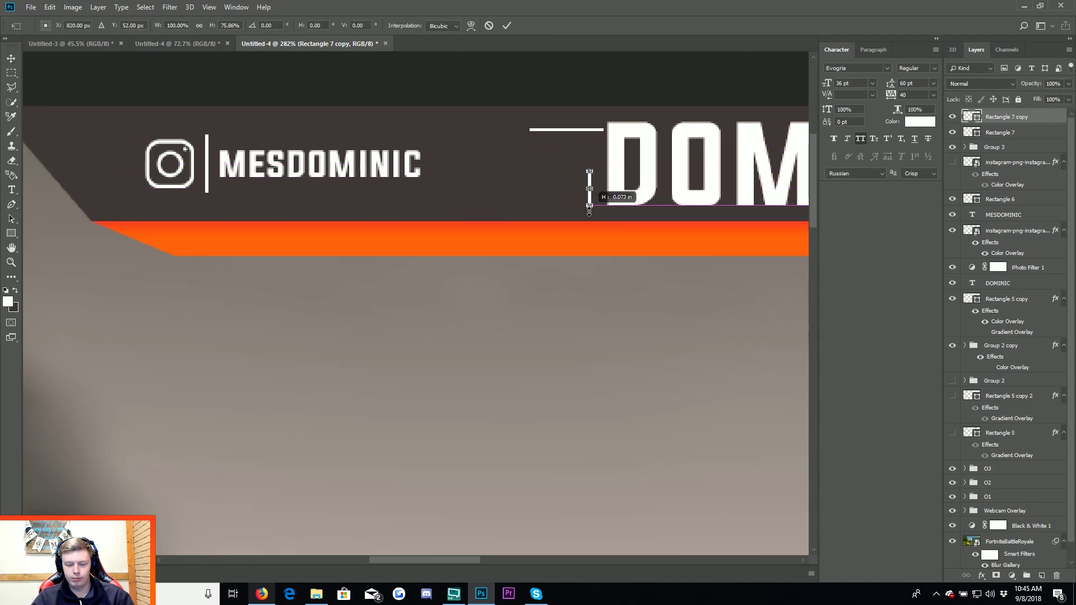
pyautogui.press('Return')
# Copy the vertical bar into a horizontal bottom bar meeting it, then group both bars.
pyautogui.scroll(5, 656, 179)
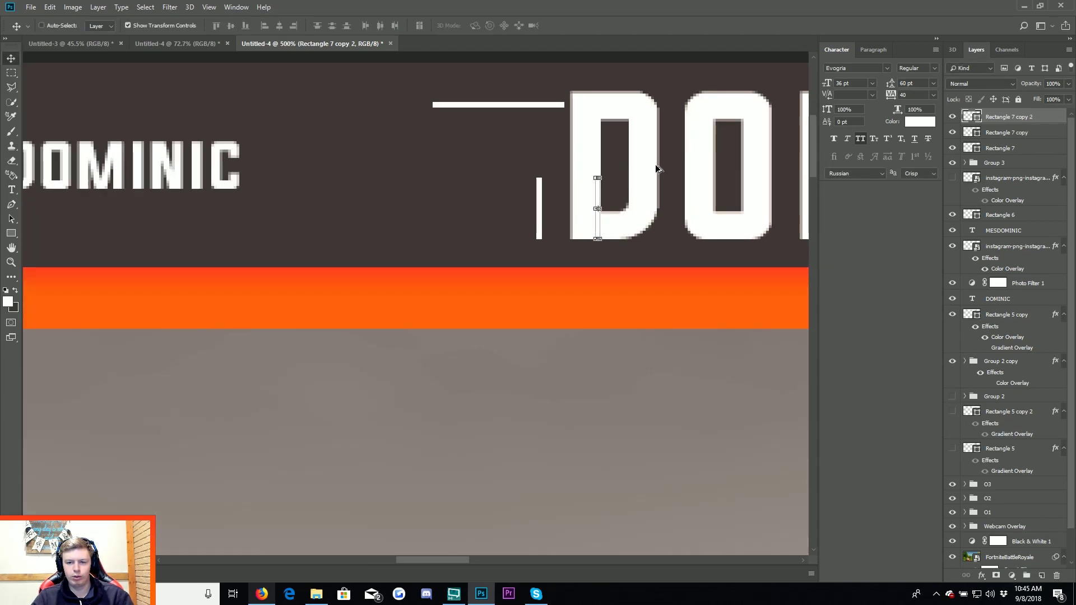
pyautogui.moveTo(623, 210)
pyautogui.mouseDown()
pyautogui.moveTo(543, 243)
pyautogui.moveTo(561, 263)
pyautogui.moveTo(655, 287)
pyautogui.mouseUp()
pyautogui.hotkey('ctrl', 't')
pyautogui.press('Return')
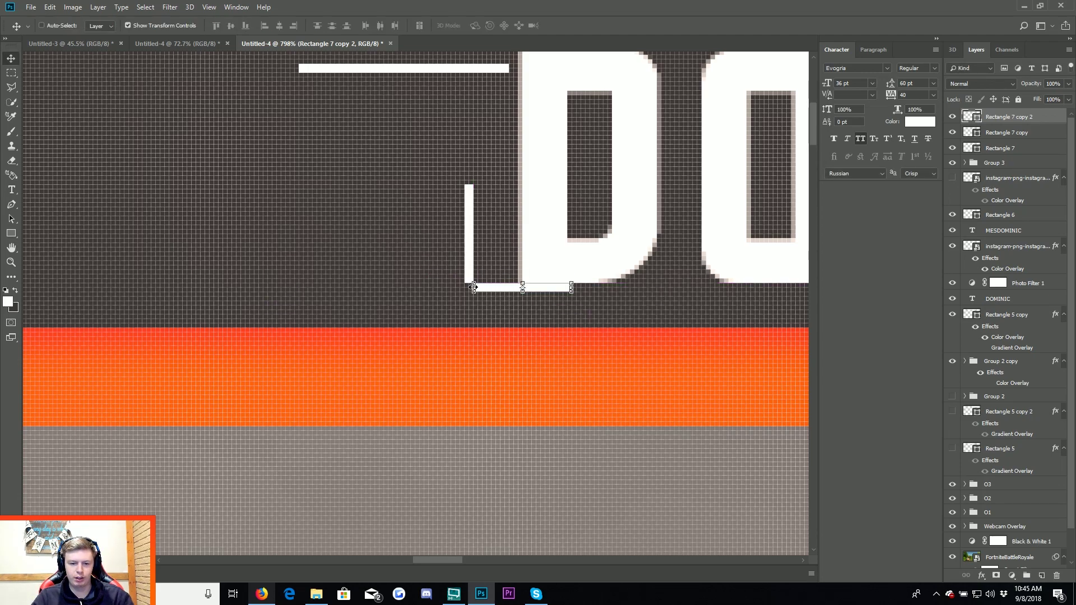
pyautogui.moveTo(474, 287); pyautogui.dragTo(464, 287)
pyautogui.press('Return')
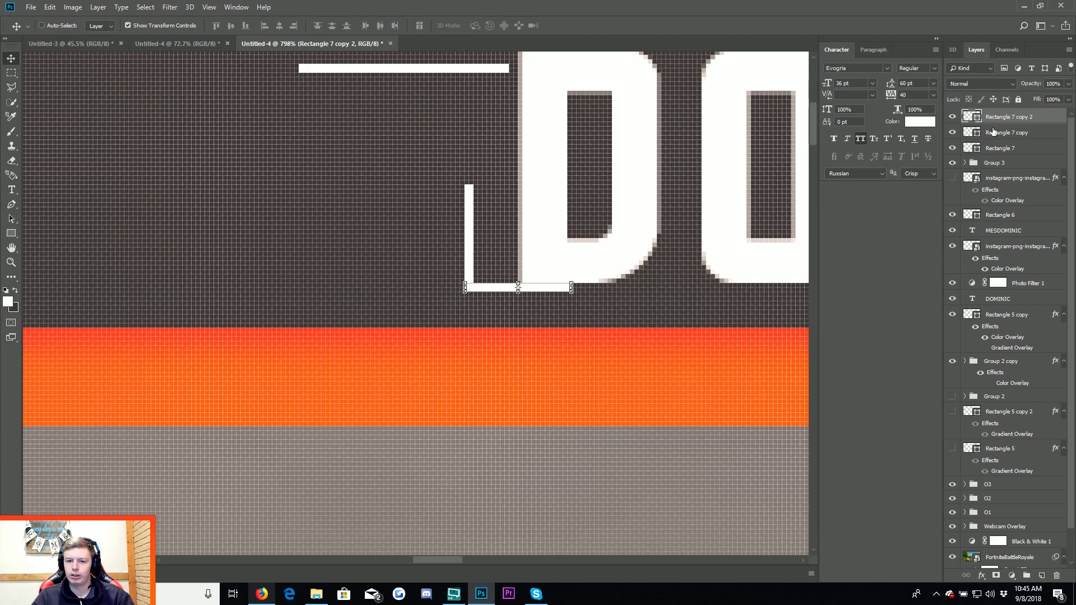
pyautogui.keyDown('ctrl'); pyautogui.click(994, 132); pyautogui.keyUp('ctrl')
pyautogui.hotkey('ctrl', '-')
pyautogui.click(1027, 576)
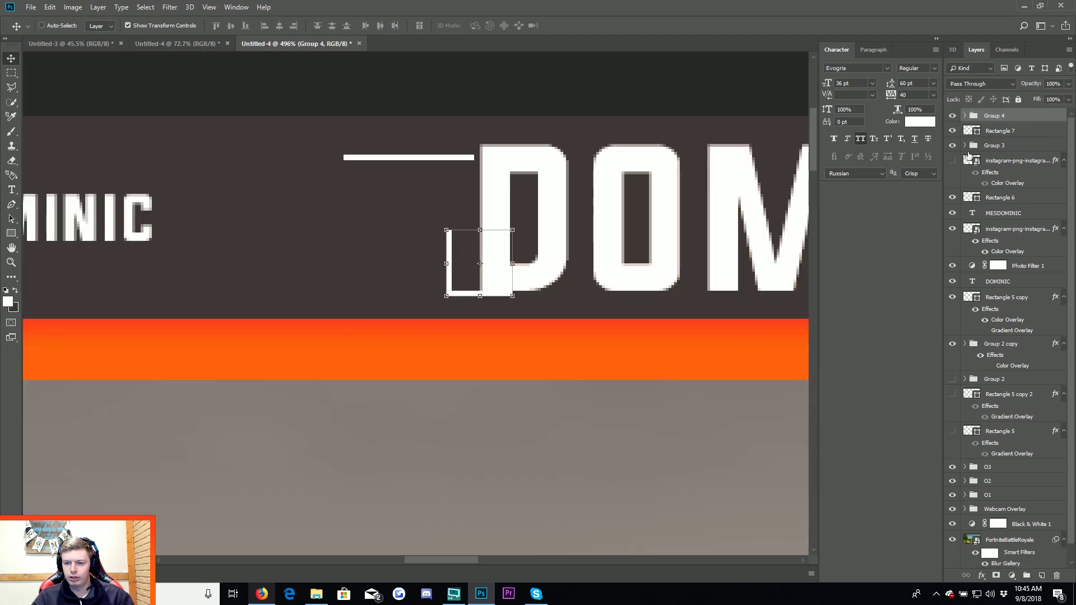
# Delete the leftover top line Rectangle 7 and nudge the bracket into place at the D.
pyautogui.click(983, 133)
pyautogui.press('Delete')
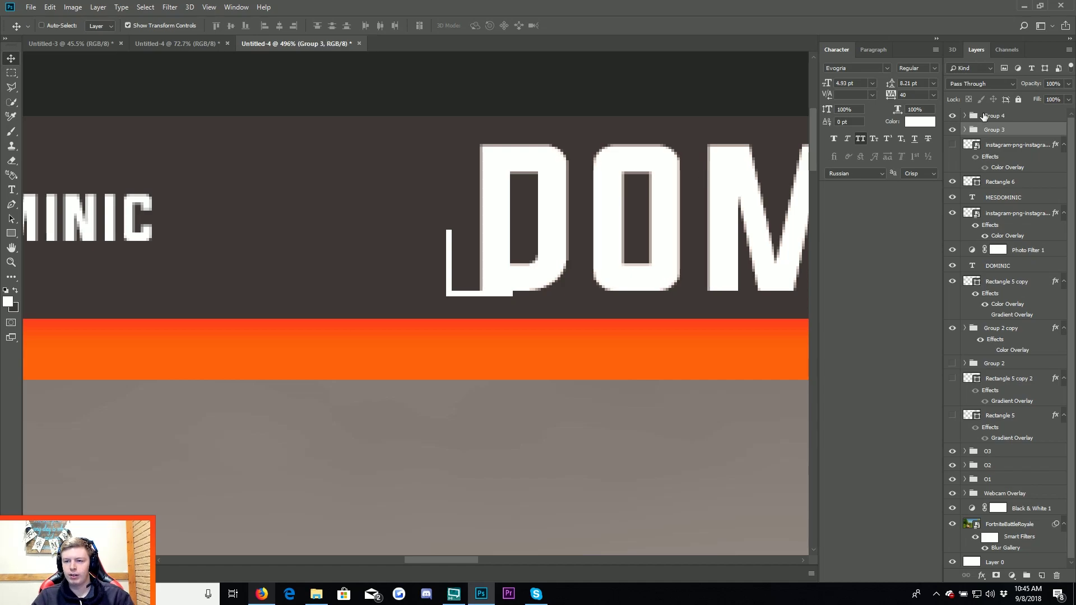
pyautogui.scroll(-2, 574, 222)
pyautogui.moveTo(589, 227); pyautogui.dragTo(599, 234)
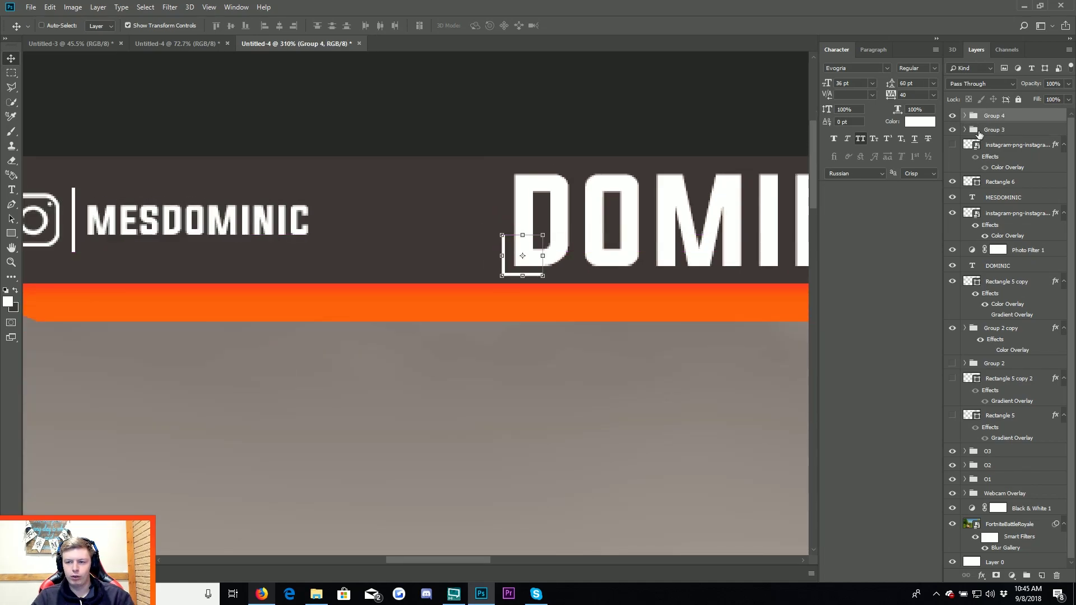
# Apply a Gradient Overlay to Group 4 to tint the bracket orange, then drag out a copy.
pyautogui.doubleClick(1030, 122)
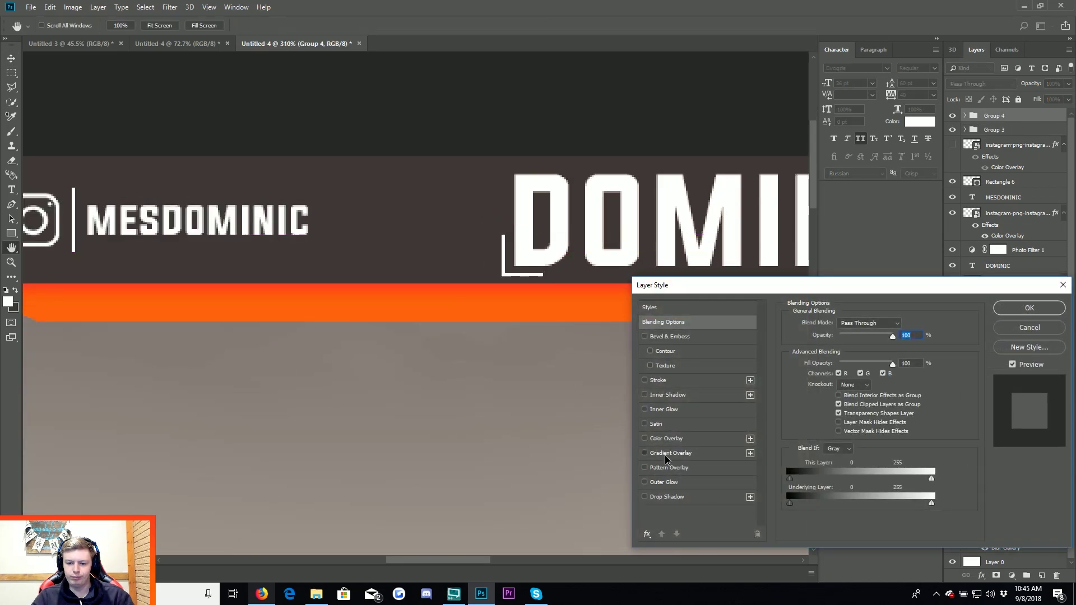
pyautogui.click(666, 455)
pyautogui.click(1030, 310)
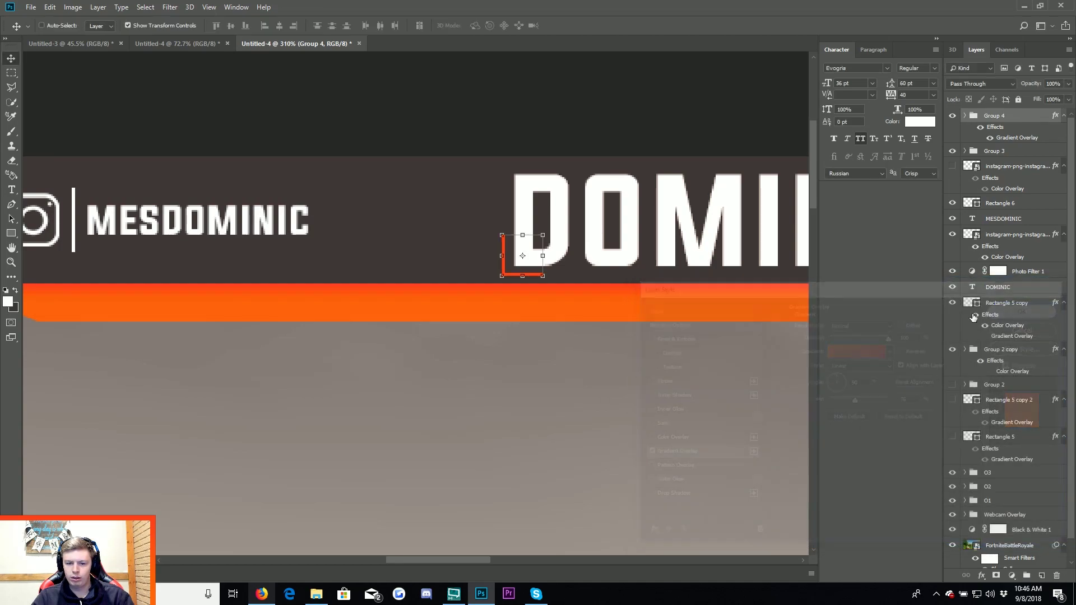
pyautogui.scroll(-2, 527, 275)
pyautogui.moveTo(643, 279); pyautogui.dragTo(663, 276)
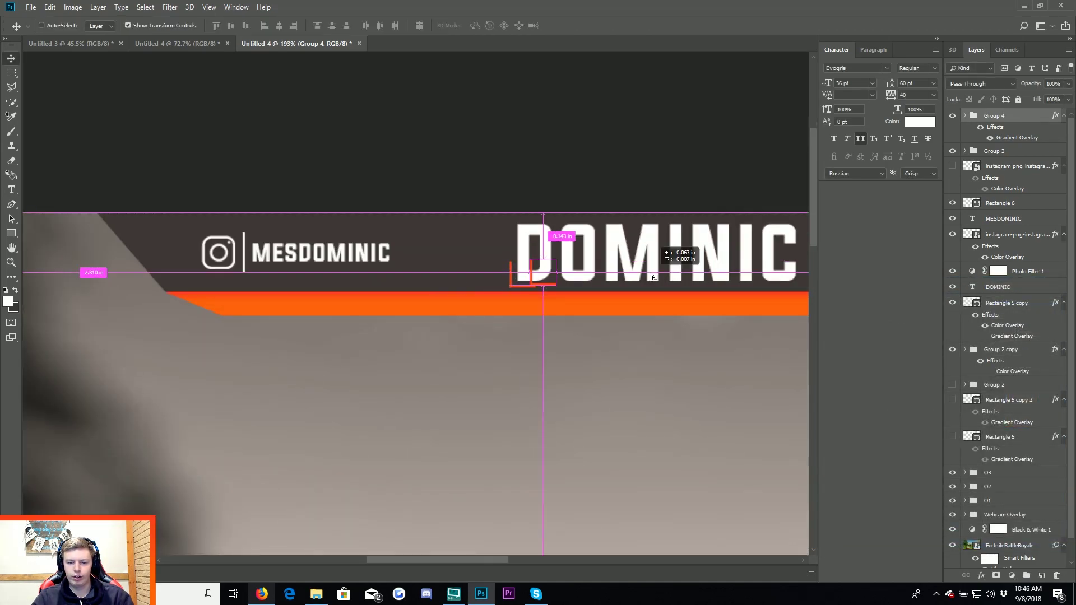
# Rotate the copied bracket and position it at DOMINIC's top-right corner.
pyautogui.hotkey('ctrl', 't')
pyautogui.moveTo(571, 253)
pyautogui.mouseDown()
pyautogui.moveTo(512, 340)
pyautogui.moveTo(513, 295)
pyautogui.mouseUp()
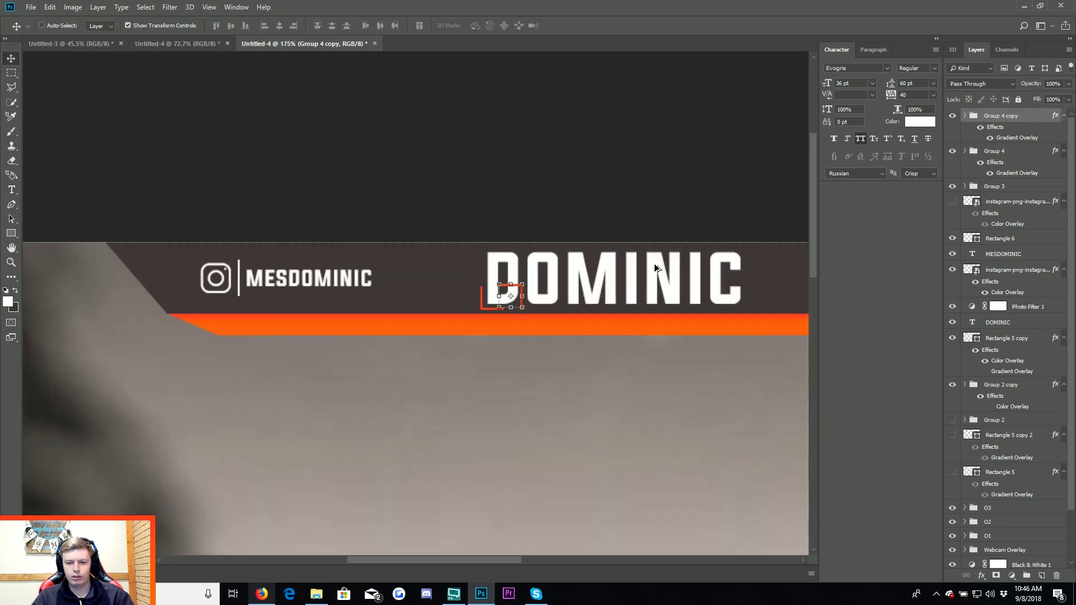
pyautogui.moveTo(611, 289)
pyautogui.mouseDown()
pyautogui.moveTo(773, 269)
pyautogui.moveTo(709, 266)
pyautogui.moveTo(722, 263)
pyautogui.mouseUp()
pyautogui.scroll(1, 720, 267)
pyautogui.press('Right')
pyautogui.press('Right')
pyautogui.press('Right')
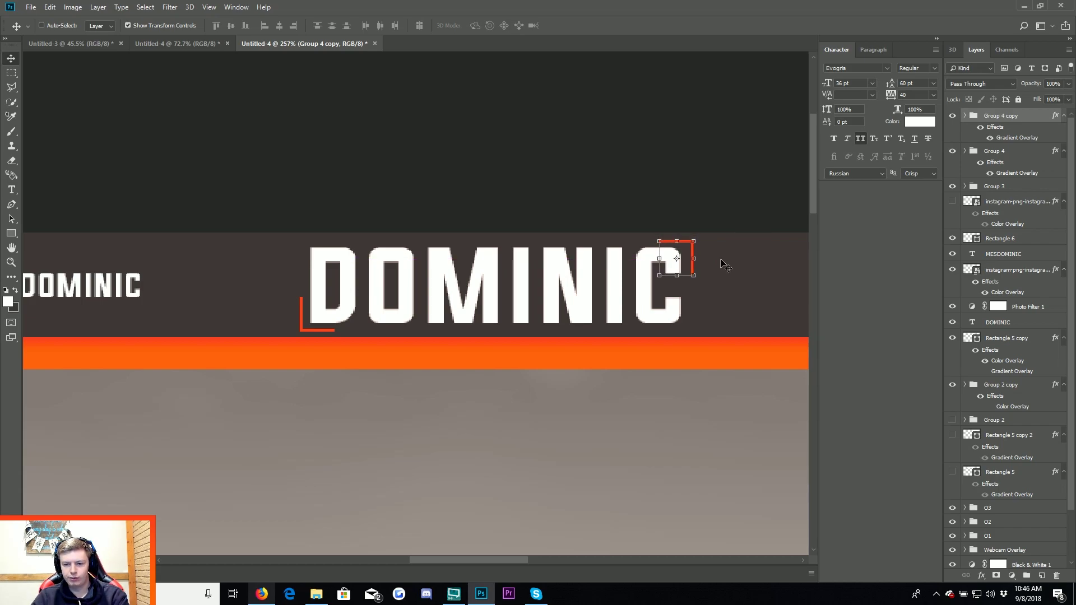
pyautogui.press('Right')
pyautogui.press('Right')
pyautogui.press('Up')
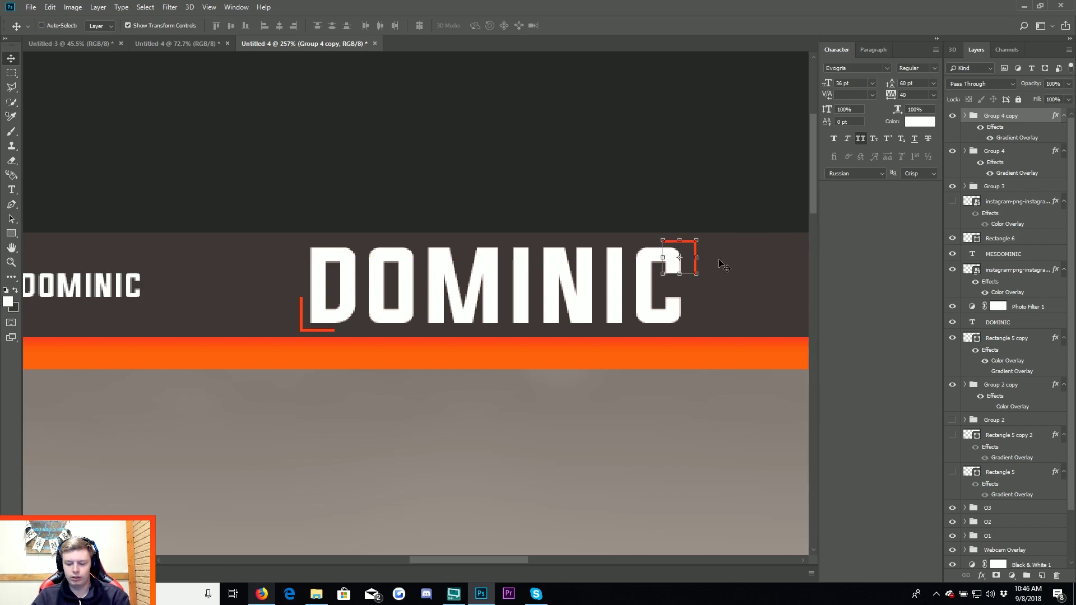
pyautogui.press('Up')
pyautogui.press('Left')
pyautogui.press('Left')
pyautogui.press('Down')
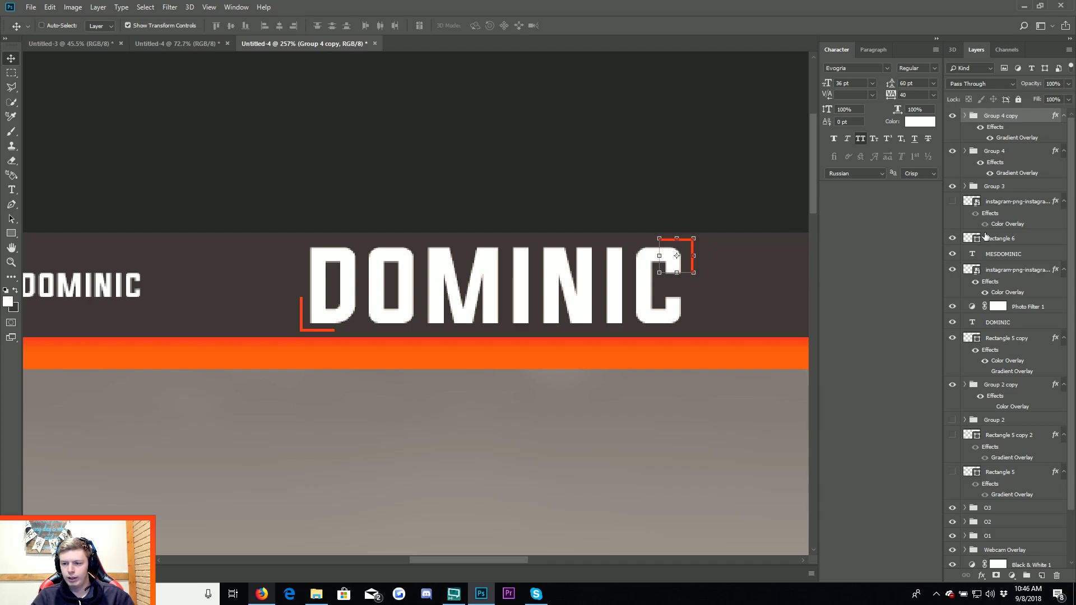
# Shrink the DOMINIC heading slightly and pull both brackets closer to the text.
pyautogui.click(1019, 321)
pyautogui.hotkey('ctrl', 't')
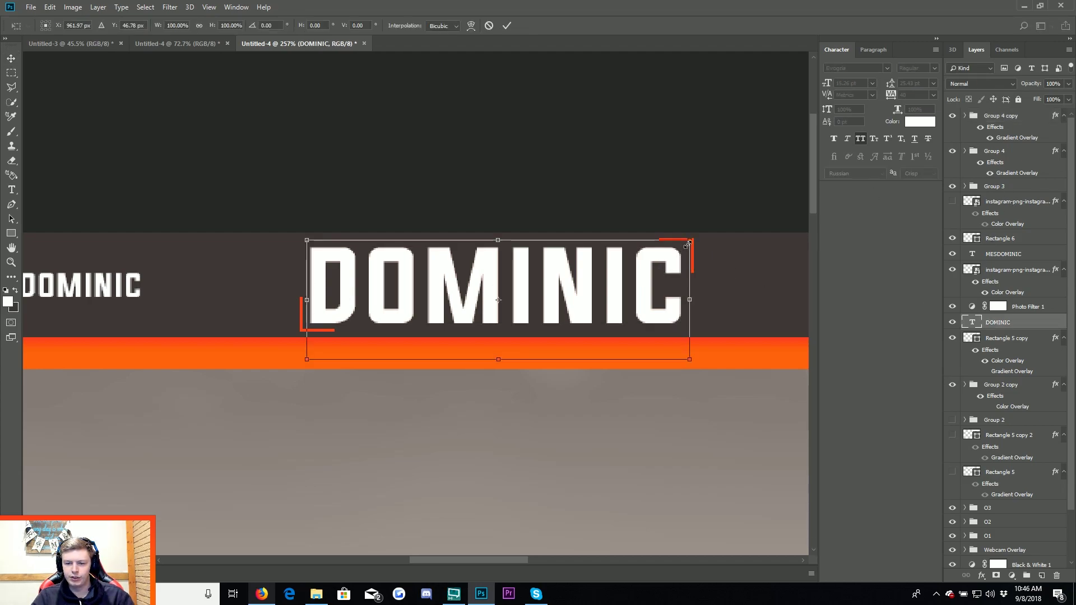
pyautogui.moveTo(693, 238); pyautogui.dragTo(609, 290)
pyautogui.press('Return')
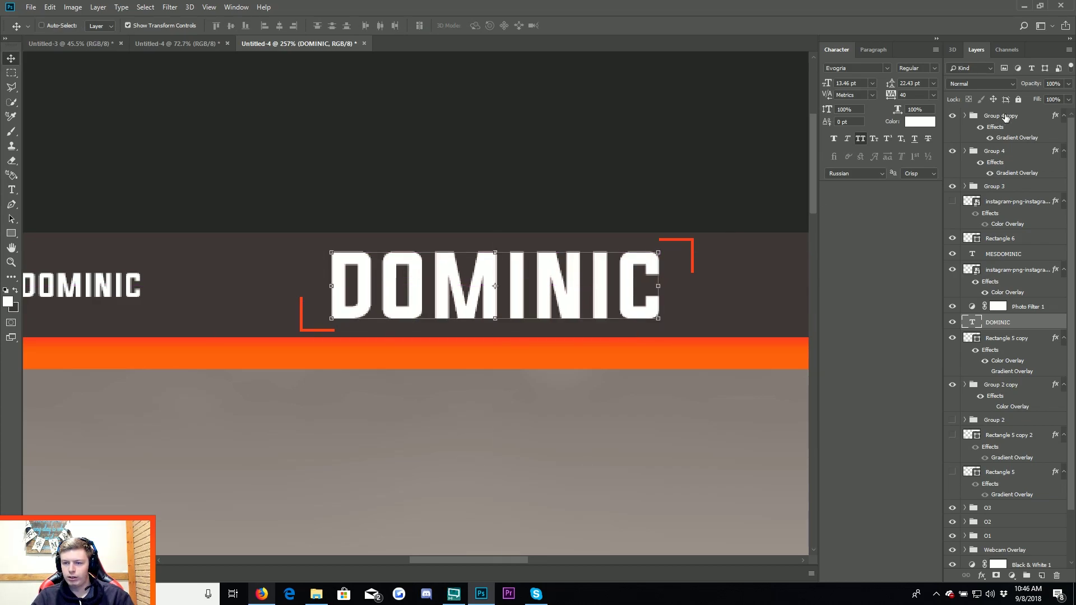
pyautogui.click(1007, 116)
pyautogui.moveTo(723, 247); pyautogui.dragTo(685, 247)
pyautogui.click(1015, 155)
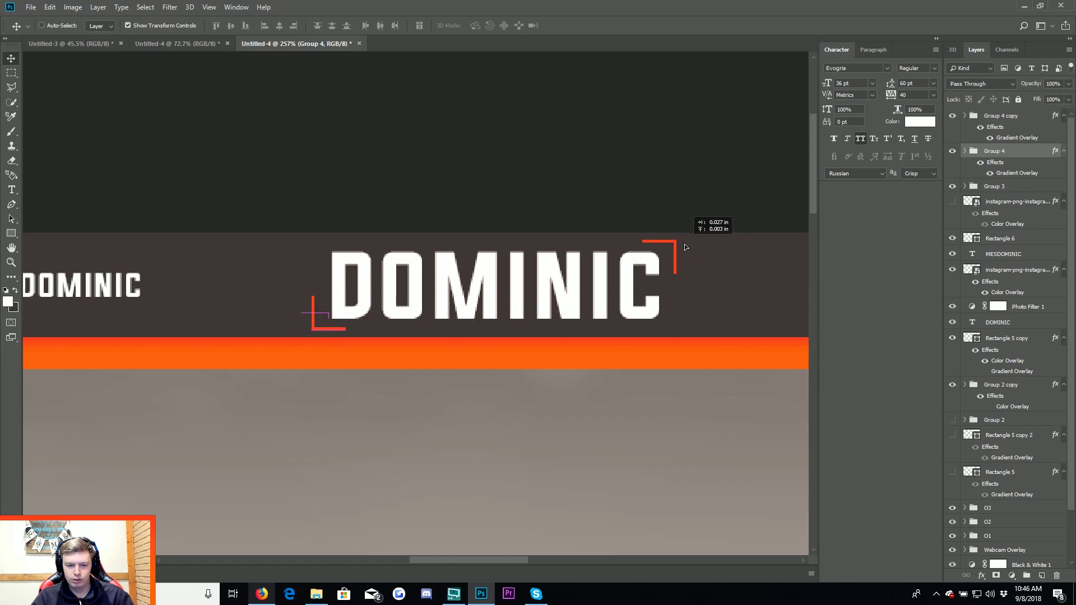
pyautogui.keyDown('alt'); pyautogui.scroll(-2, 662, 241); pyautogui.keyUp('alt')
# Duplicate the bottom-left bracket and rotate it into a top-left corner bracket.
pyautogui.keyDown('alt'); pyautogui.scroll(-2, 639, 231); pyautogui.keyUp('alt')
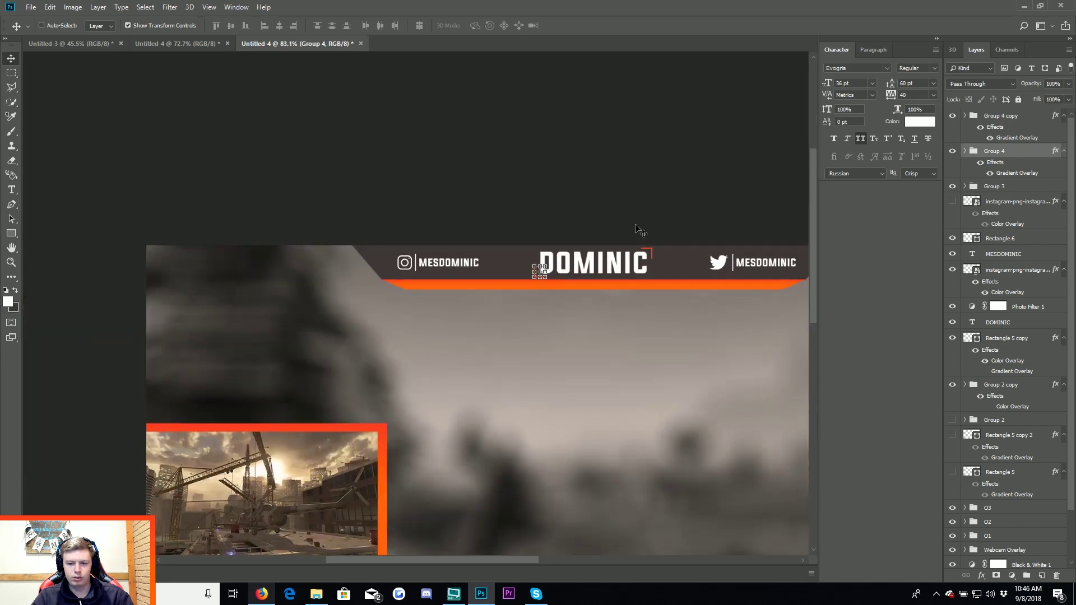
pyautogui.keyDown('alt'); pyautogui.scroll(2, 585, 256); pyautogui.keyUp('alt')
pyautogui.keyDown('alt'); pyautogui.scroll(2, 585, 257); pyautogui.keyUp('alt')
pyautogui.moveTo(414, 314); pyautogui.dragTo(415, 289)
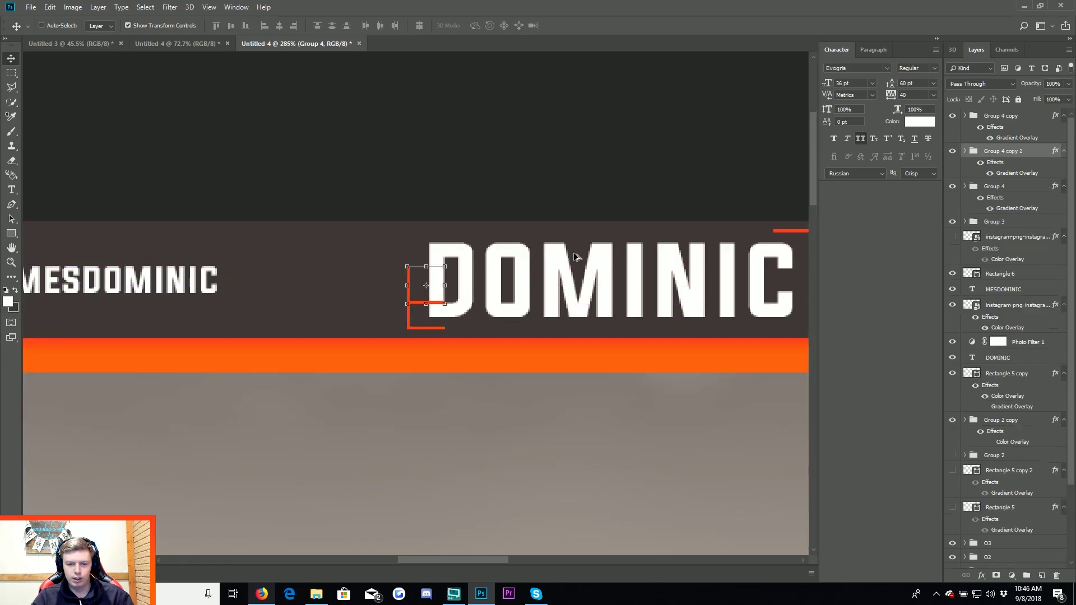
pyautogui.moveTo(457, 255)
pyautogui.mouseDown()
pyautogui.moveTo(493, 303)
pyautogui.moveTo(550, 278)
pyautogui.mouseUp()
pyautogui.press('Return')
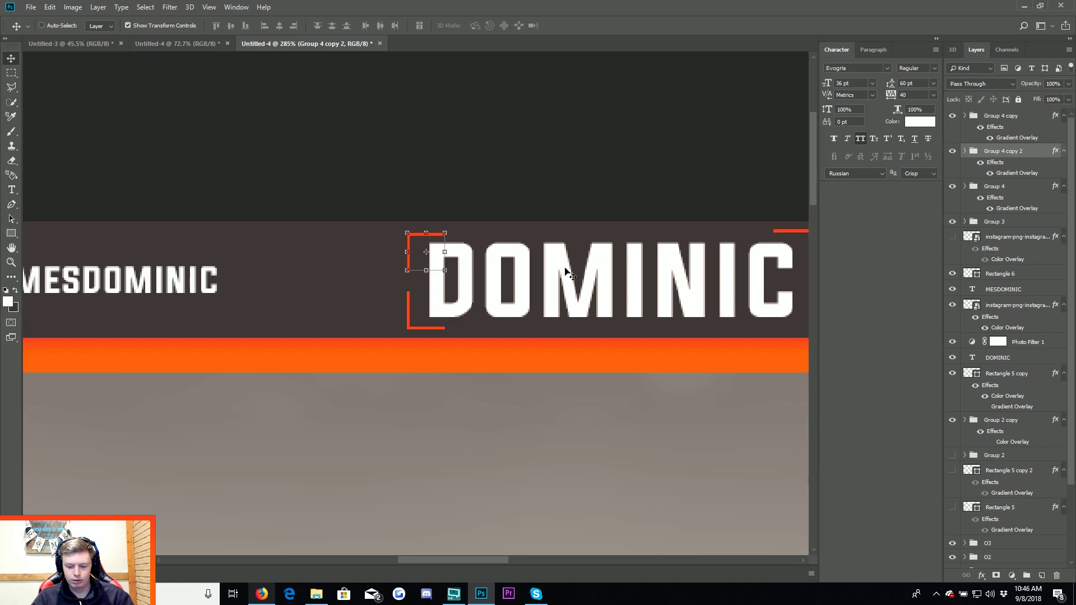
pyautogui.press('Up')
pyautogui.press('Up')
pyautogui.hotkey('ctrl', 't')
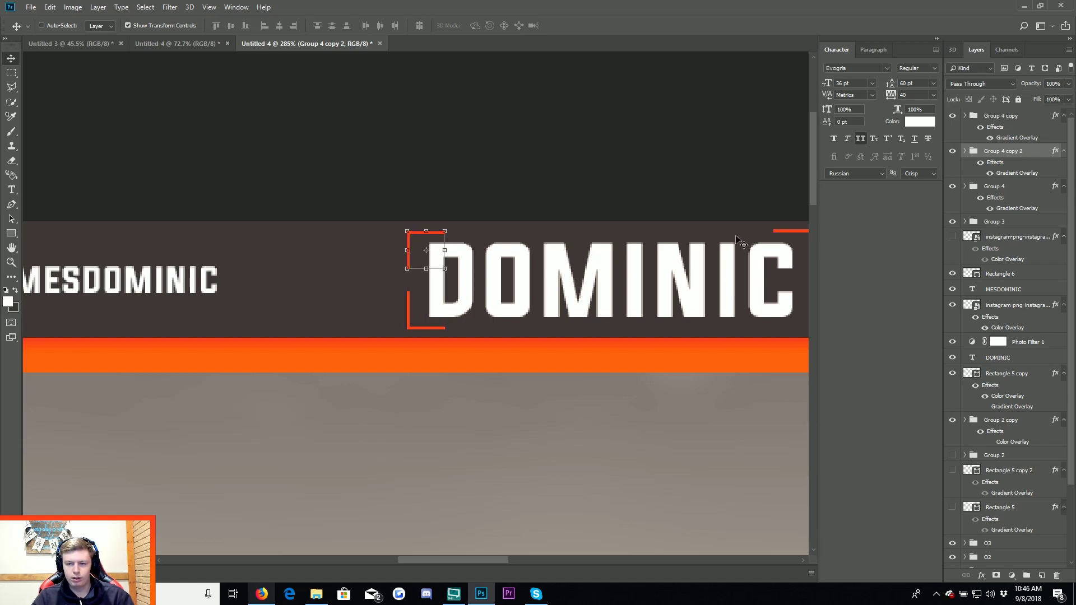
# Duplicate the top-right bracket down to DOMINIC's bottom-right corner.
pyautogui.moveTo(723, 283); pyautogui.dragTo(535, 279)
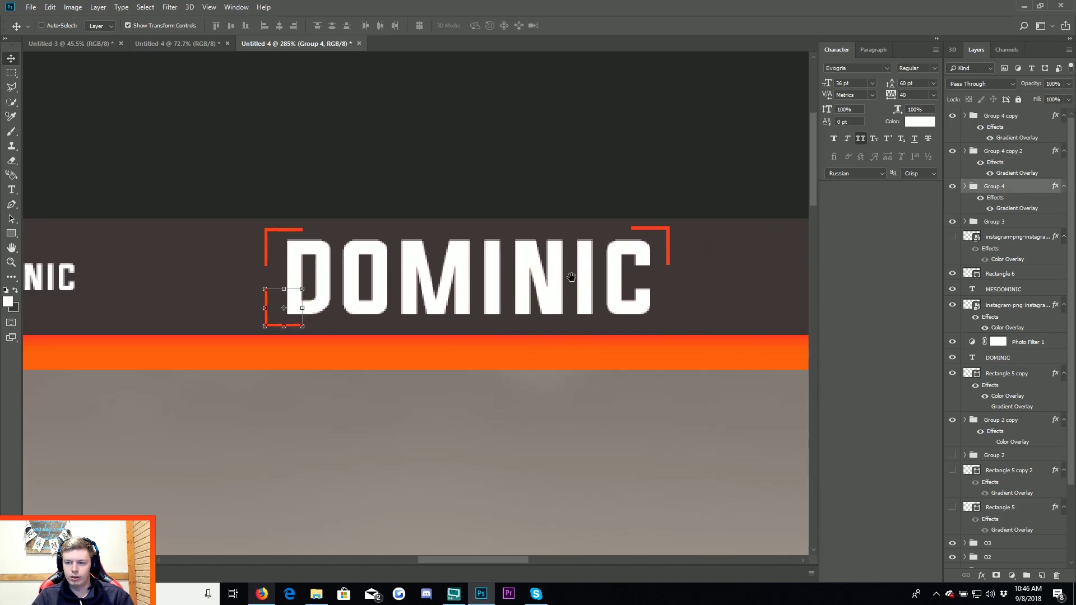
pyautogui.click(1018, 129)
pyautogui.moveTo(619, 223)
pyautogui.mouseDown()
pyautogui.moveTo(619, 253)
pyautogui.moveTo(686, 321)
pyautogui.mouseUp()
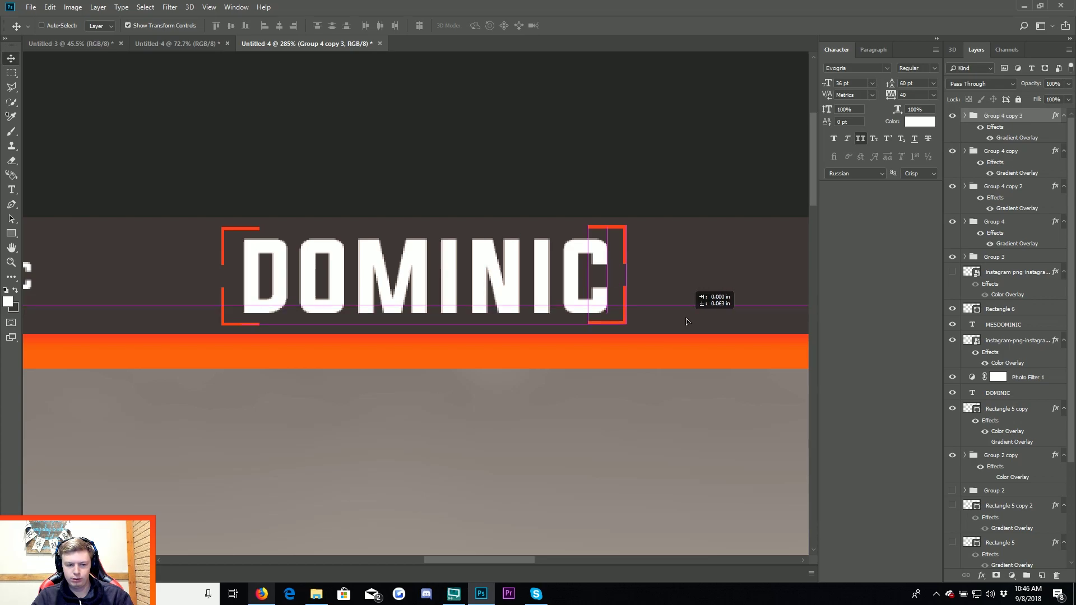
pyautogui.moveTo(687, 320)
pyautogui.mouseDown()
pyautogui.moveTo(360, 320)
pyautogui.moveTo(263, 293)
pyautogui.moveTo(691, 337)
pyautogui.mouseUp()
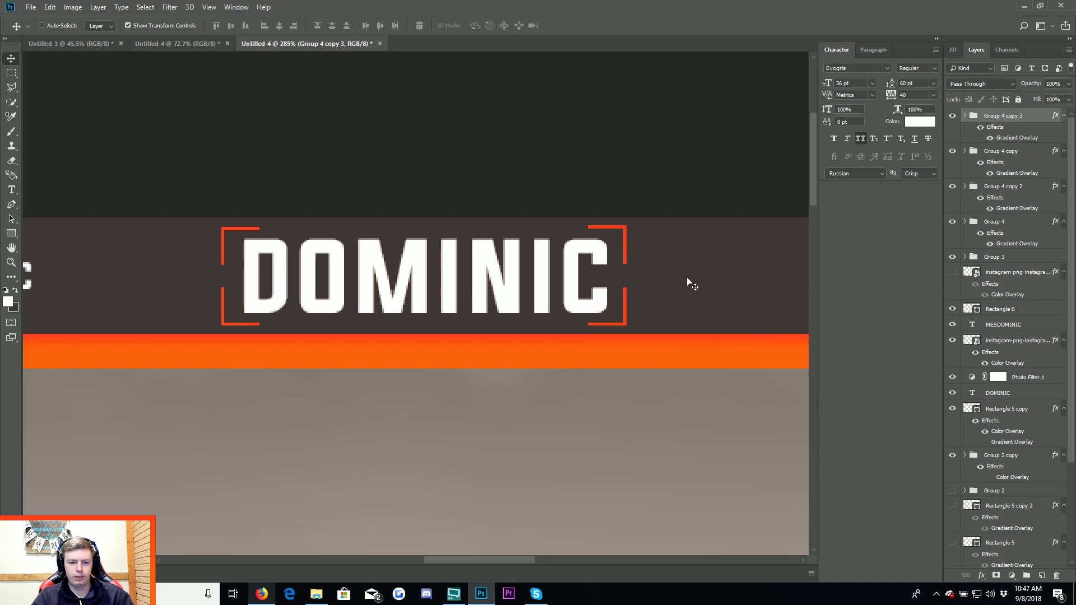
# Move the DOMINIC layer beside the Group 4 bracket layers and group them as TOP TEXT.
pyautogui.scroll(-5, 688, 284)
pyautogui.scroll(-3, 681, 254)
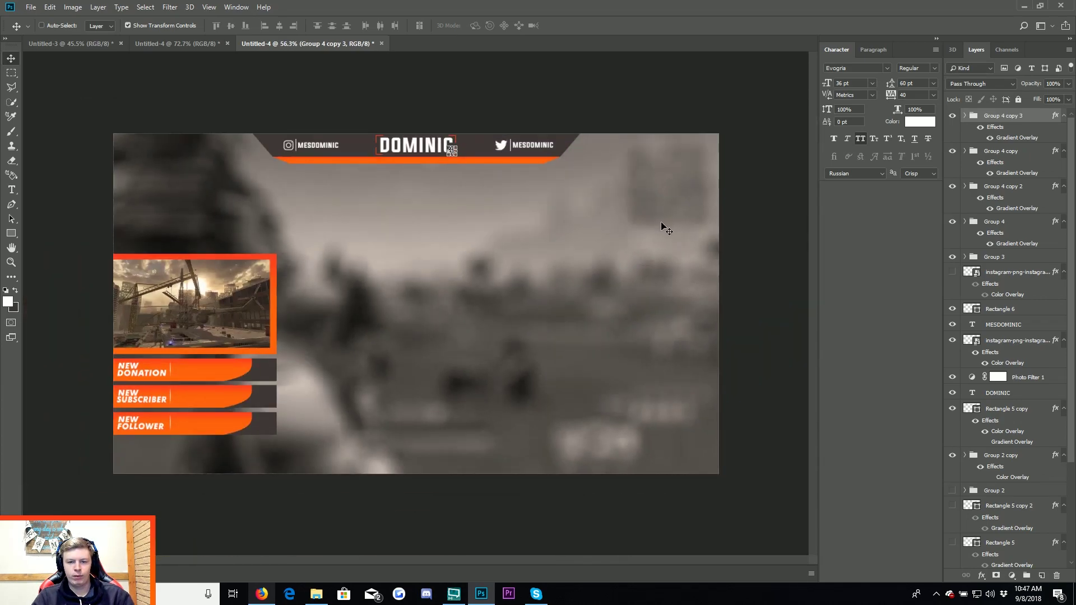
pyautogui.scroll(2, 662, 222)
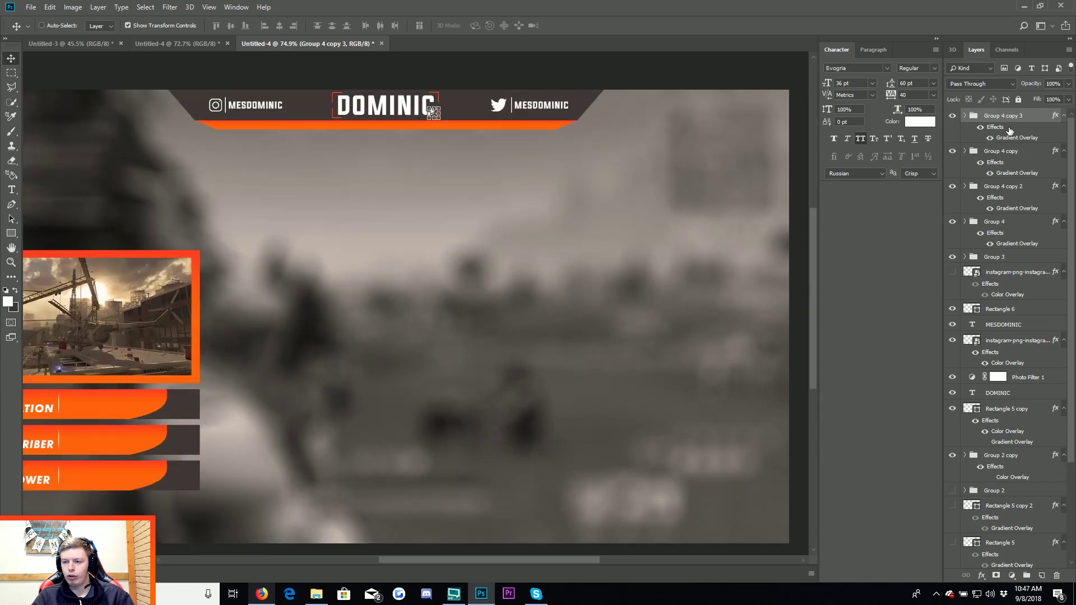
pyautogui.scroll(1, 432, 144)
pyautogui.scroll(1, 656, 165)
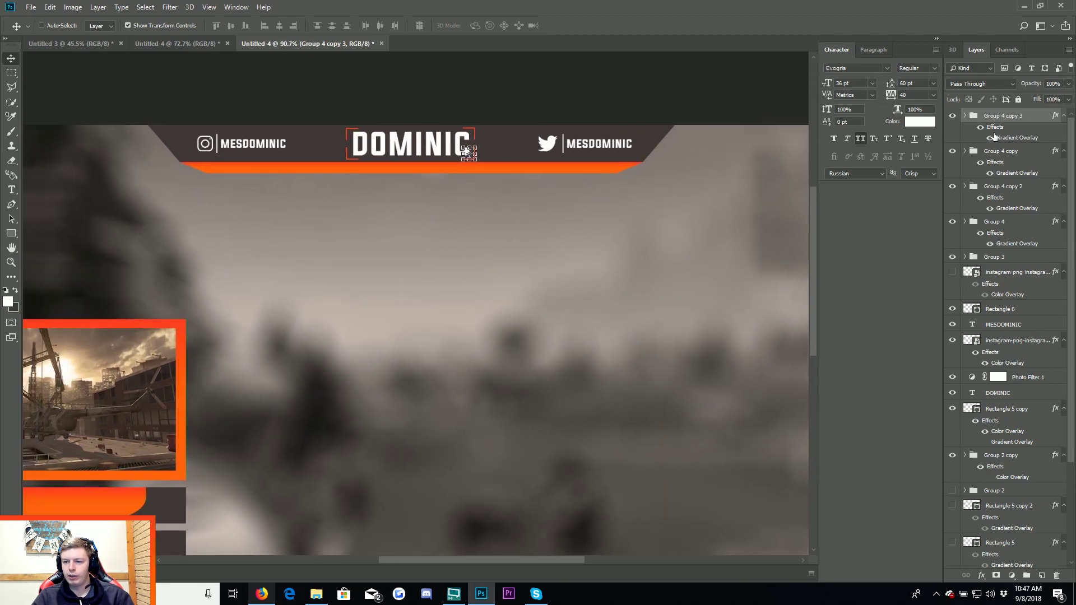
pyautogui.moveTo(1001, 393); pyautogui.dragTo(1009, 219)
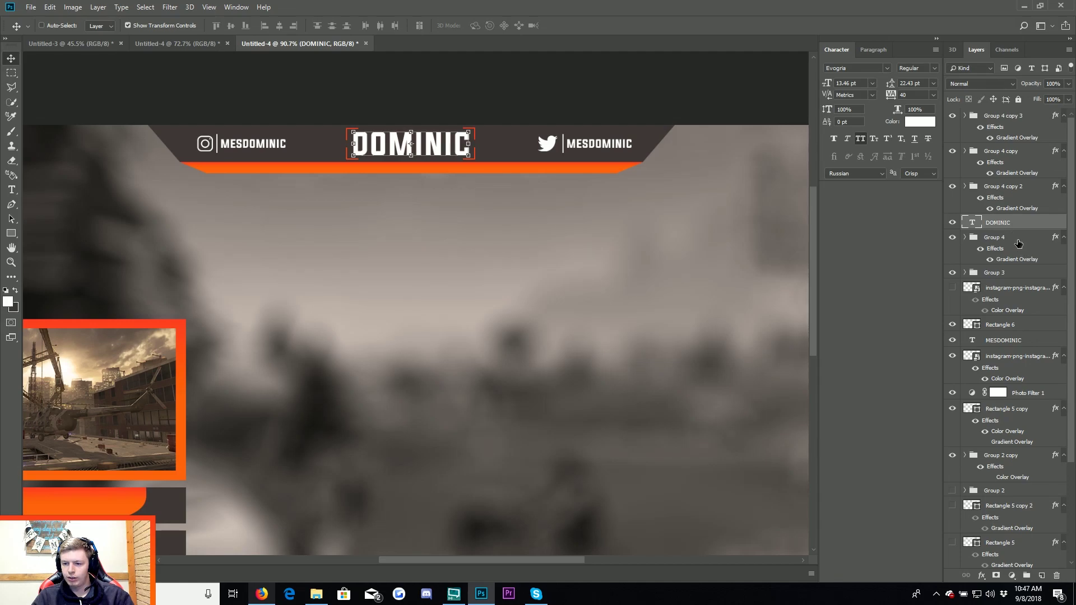
pyautogui.click(1019, 243)
pyautogui.keyDown('shift'); pyautogui.click(1004, 116); pyautogui.keyUp('shift')
pyautogui.hotkey('ctrl', 'g')
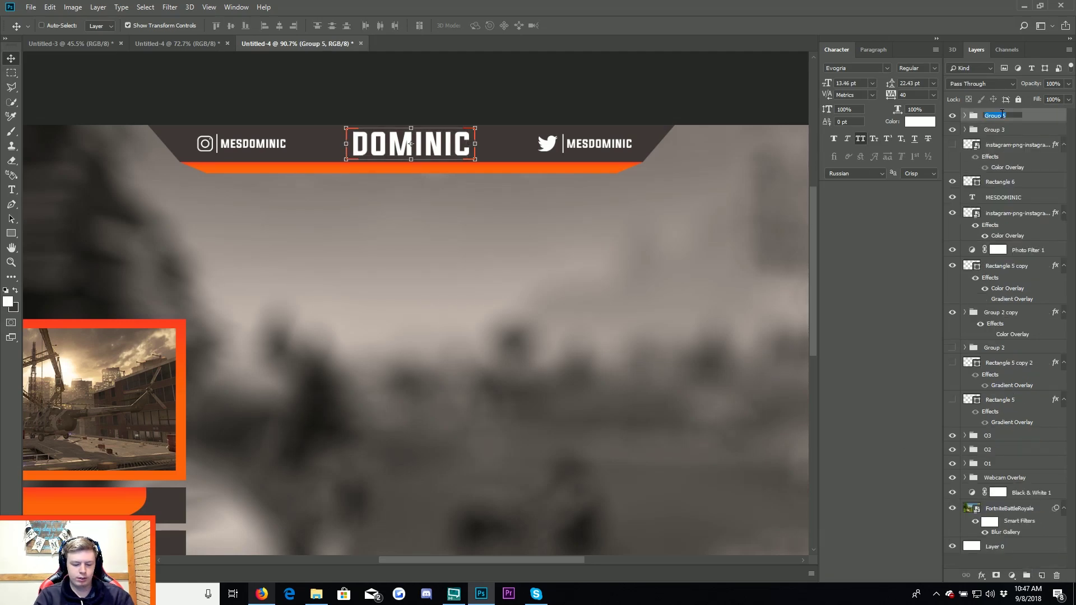
pyautogui.write('TOP TEX')
pyautogui.press('Return')
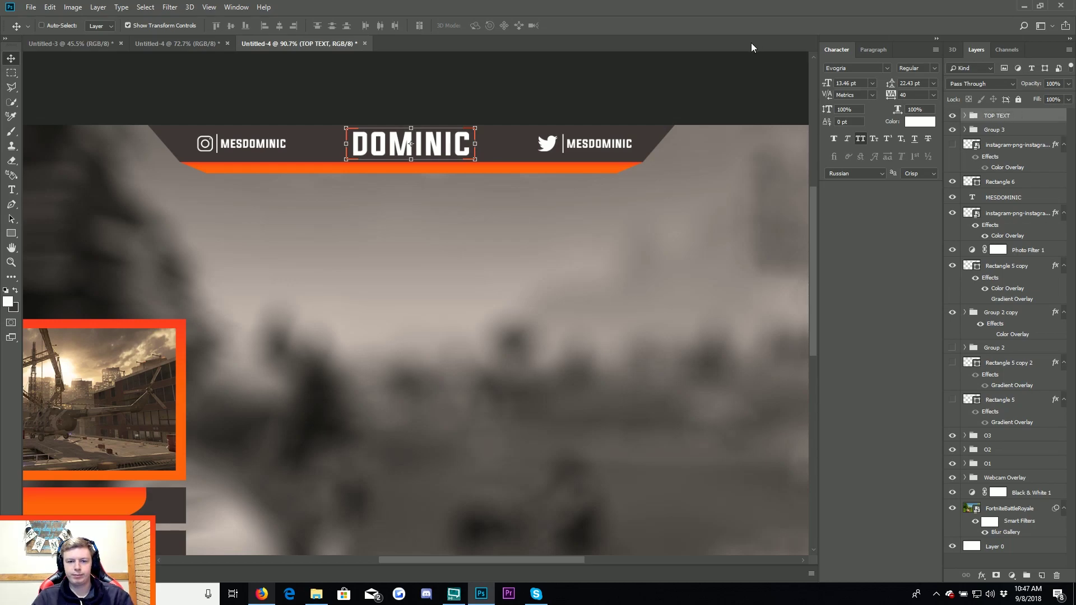
# Scale DOMINIC to about 90% and recentre it in the top banner.
pyautogui.moveTo(475, 160)
pyautogui.mouseDown()
pyautogui.moveTo(419, 147)
pyautogui.moveTo(483, 147)
pyautogui.moveTo(469, 150)
pyautogui.mouseUp()
pyautogui.press('Return')
pyautogui.scroll(3, 419, 147)
pyautogui.scroll(-2, 475, 149)
pyautogui.scroll(-1, 476, 149)
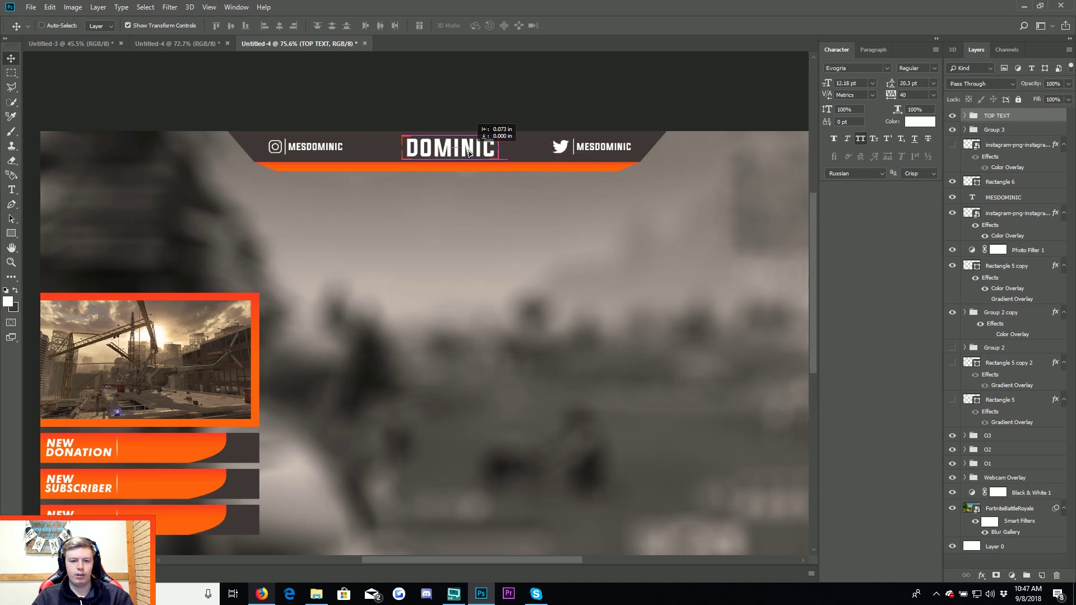
pyautogui.scroll(-1, 538, 169)
pyautogui.moveTo(468, 150); pyautogui.dragTo(584, 179)
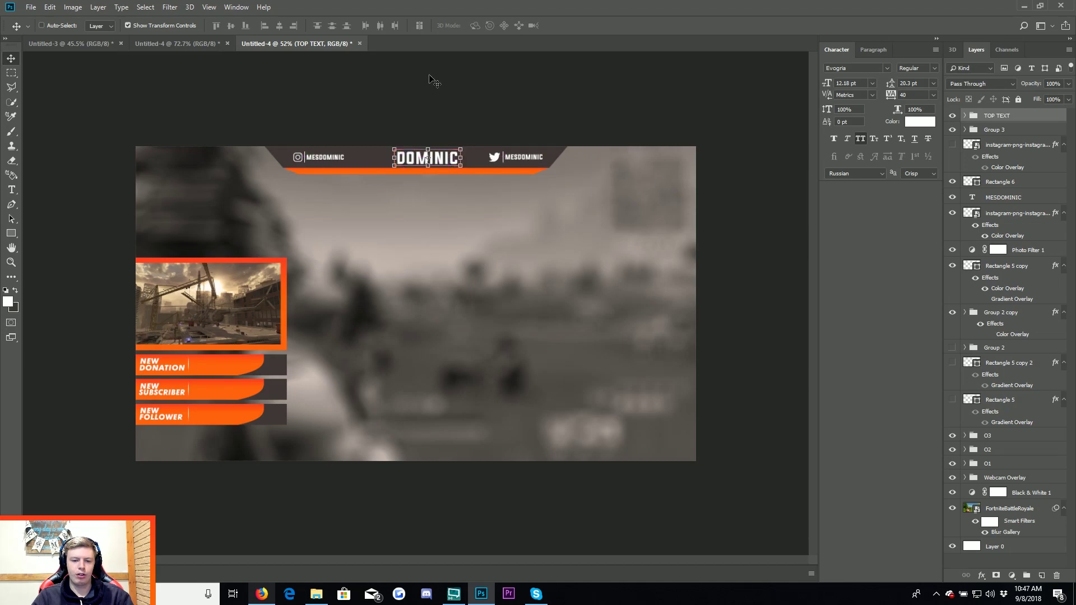
pyautogui.scroll(3, 428, 179)
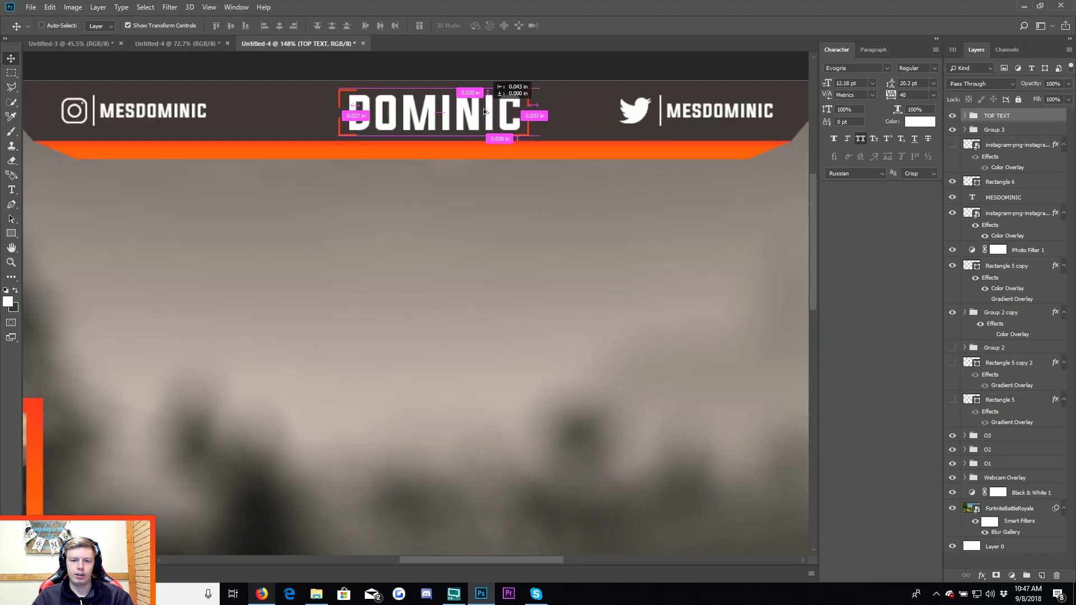
pyautogui.moveTo(483, 109); pyautogui.dragTo(477, 109)
pyautogui.scroll(-3, 482, 161)
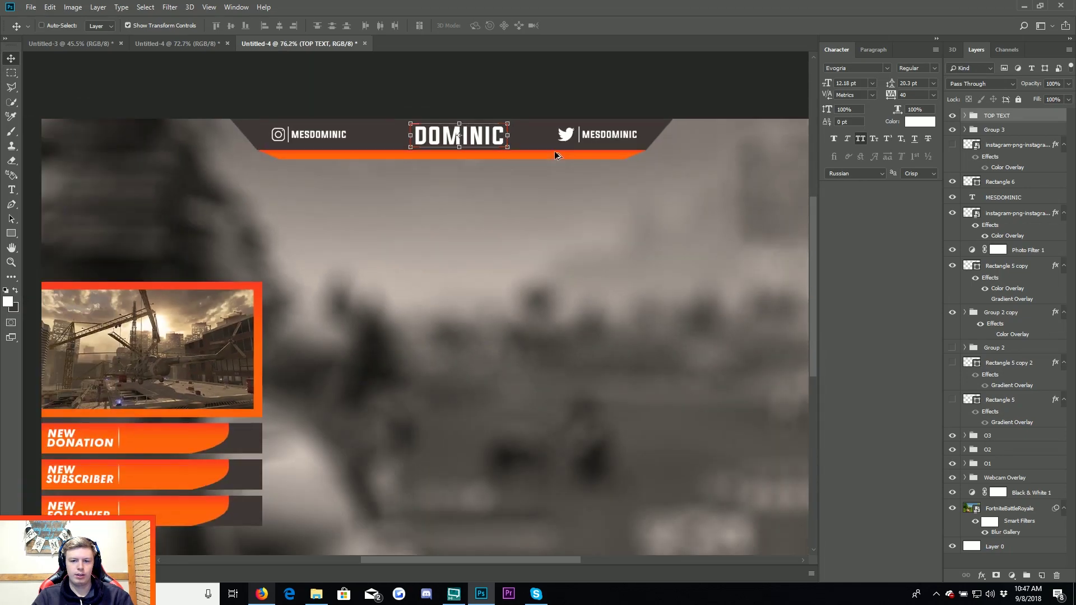
# Nudge the Twitter handle group (Group 3) slightly to the left.
pyautogui.rightClick(587, 134)
pyautogui.click(612, 140)
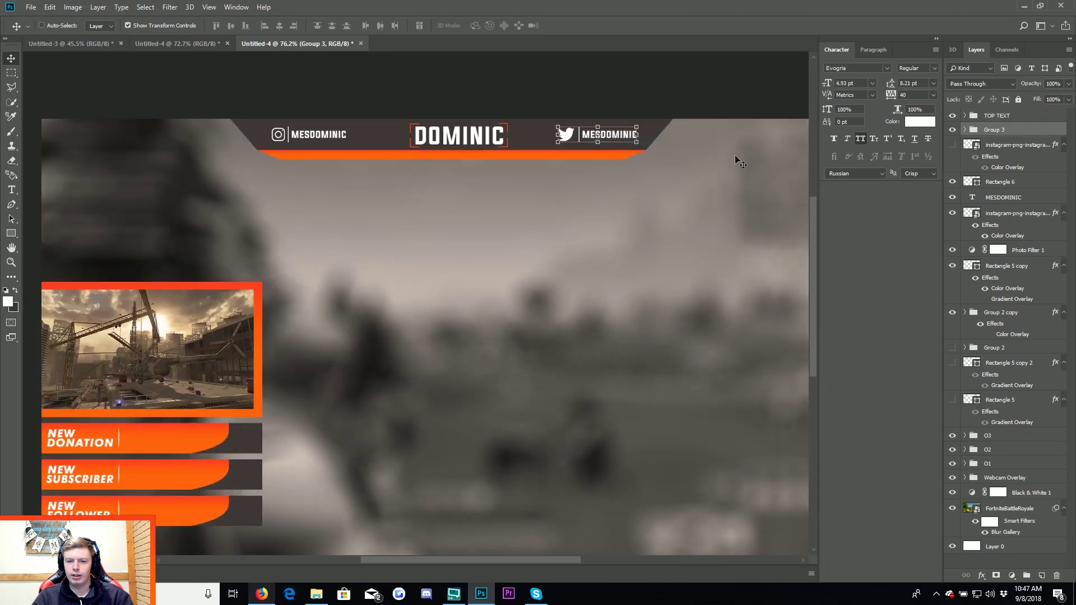
pyautogui.hotkey('shift', 'Left')
pyautogui.hotkey('shift', 'Left')
pyautogui.hotkey('shift', 'Left')
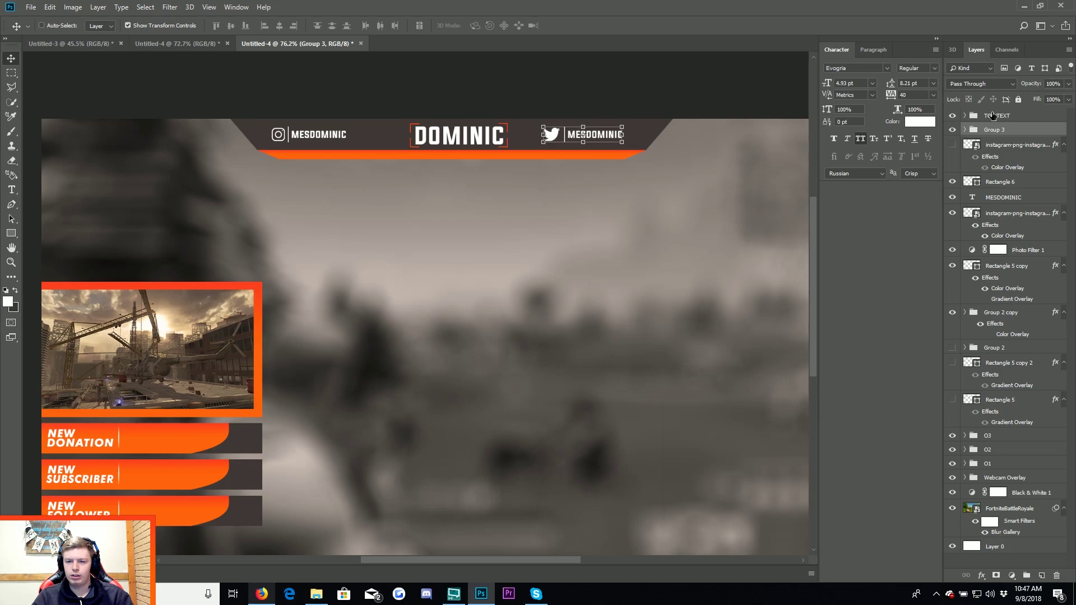
pyautogui.click(993, 115)
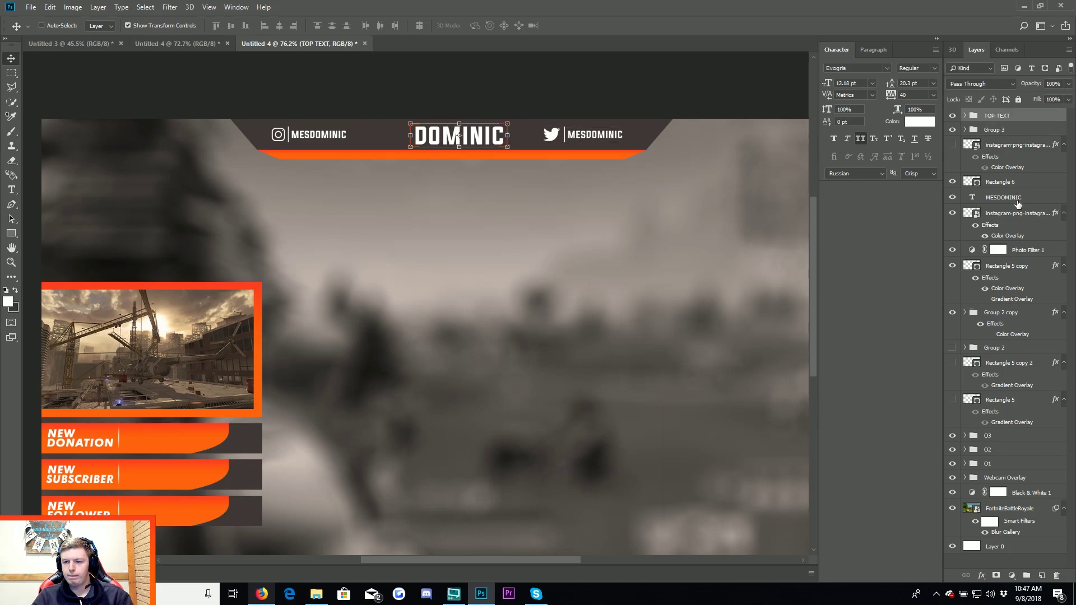
# Group the Instagram icon and text as Instagram, and rename Group 3 to Twitter.
pyautogui.click(1003, 197)
pyautogui.keyDown('shift'); pyautogui.click(1000, 182); pyautogui.keyUp('shift')
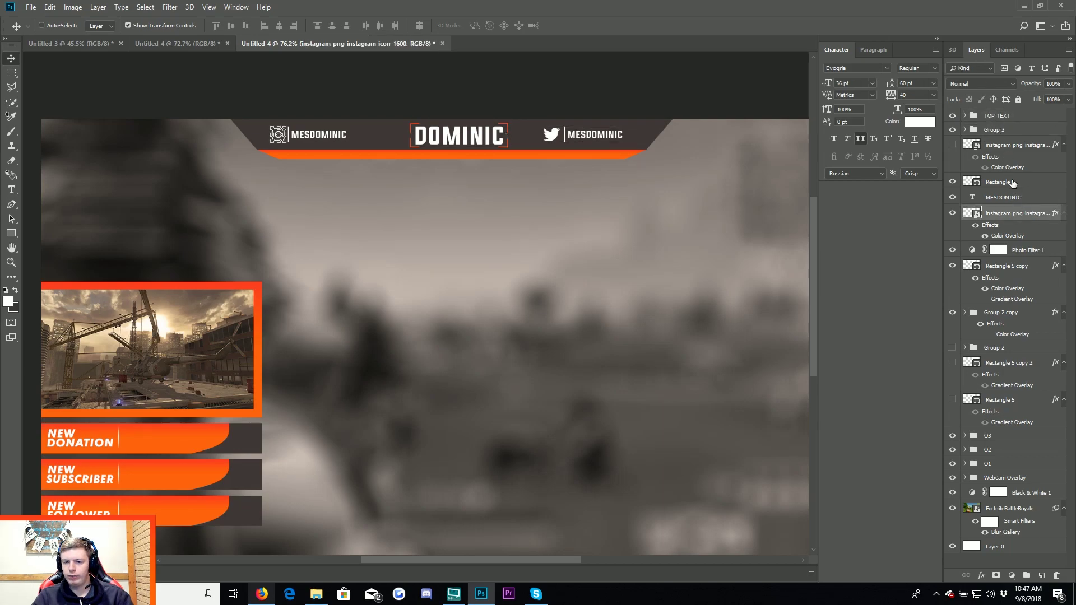
pyautogui.click(1027, 576)
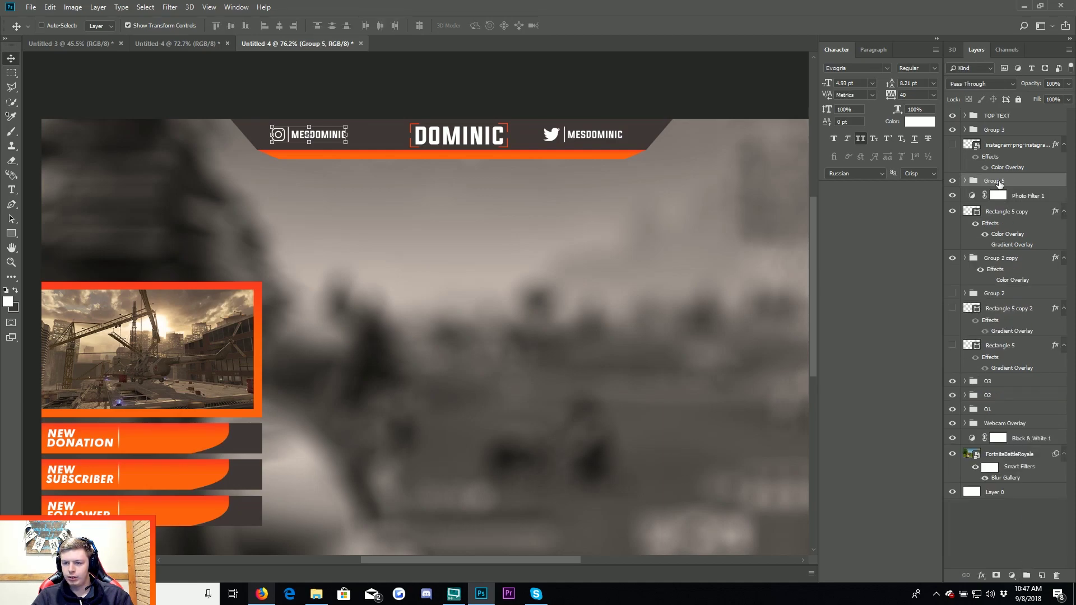
pyautogui.doubleClick(999, 183)
pyautogui.write('Instagram')
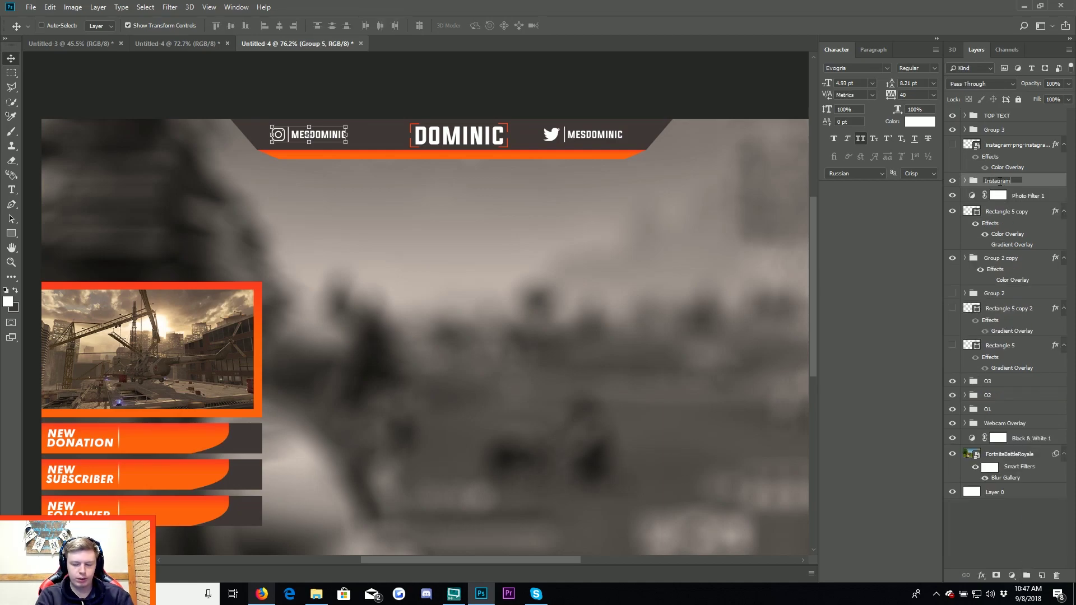
pyautogui.press('Return')
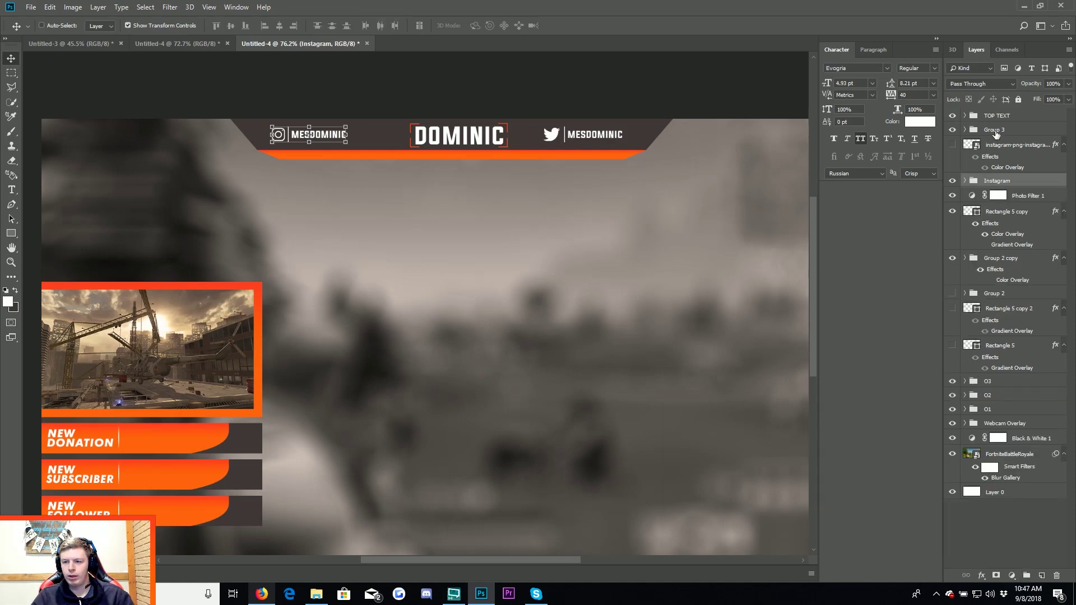
pyautogui.doubleClick(995, 130)
pyautogui.write('Twitte')
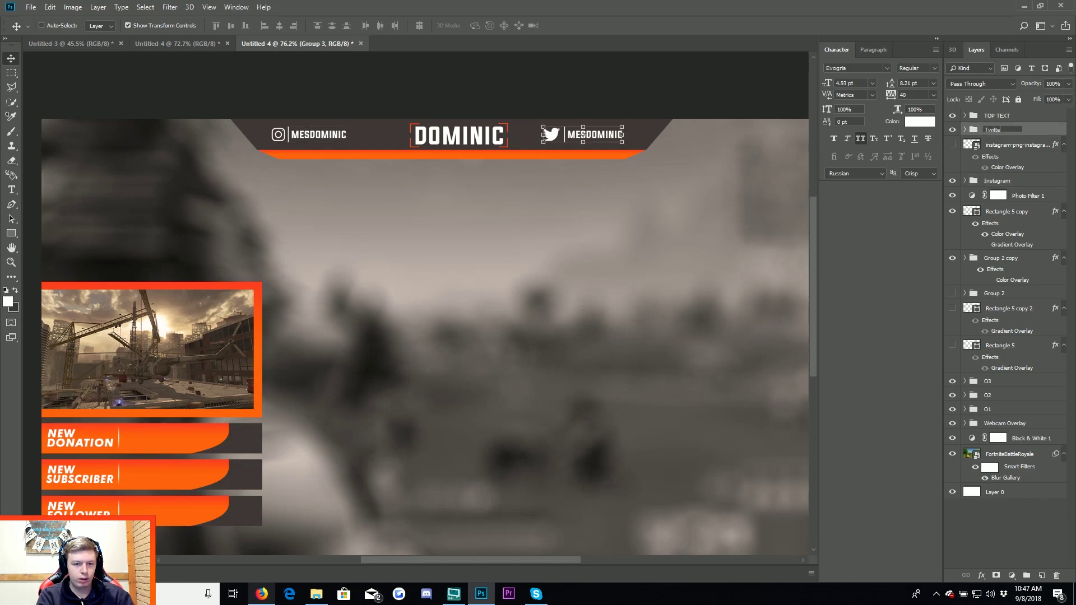
pyautogui.write('r')
pyautogui.press('Return')
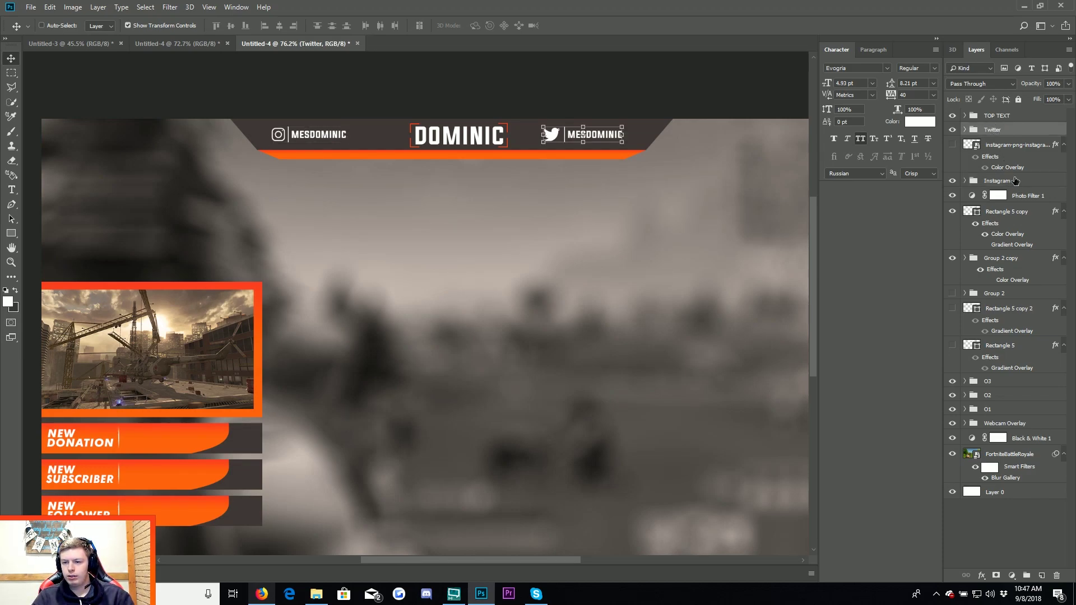
# Place the Instagram group below Twitter and adjust both handles' positions in the banner.
pyautogui.moveTo(1016, 180); pyautogui.dragTo(1006, 138)
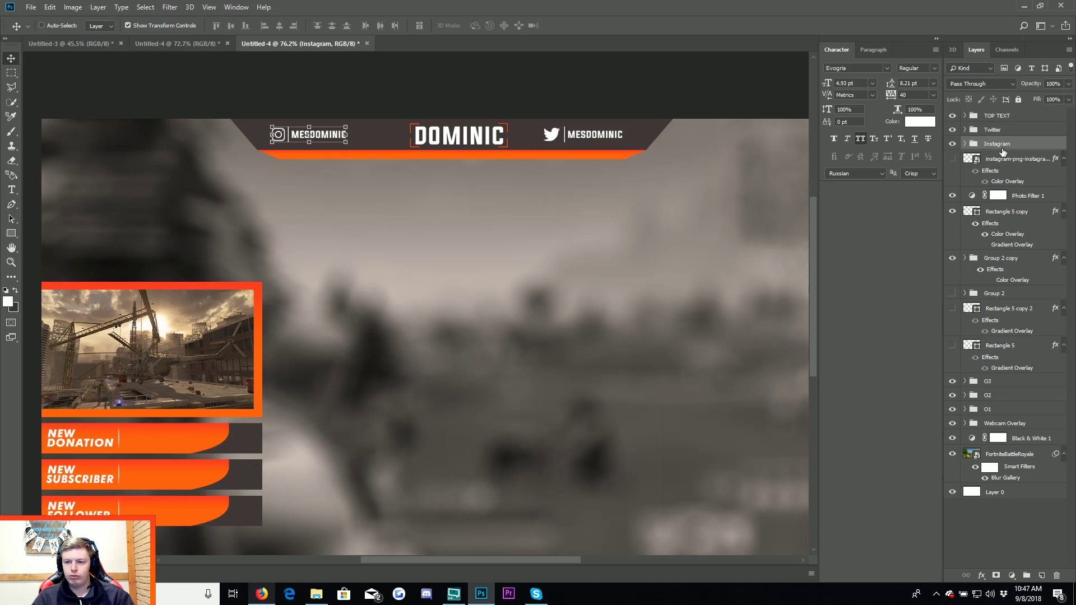
pyautogui.moveTo(617, 194); pyautogui.dragTo(616, 197)
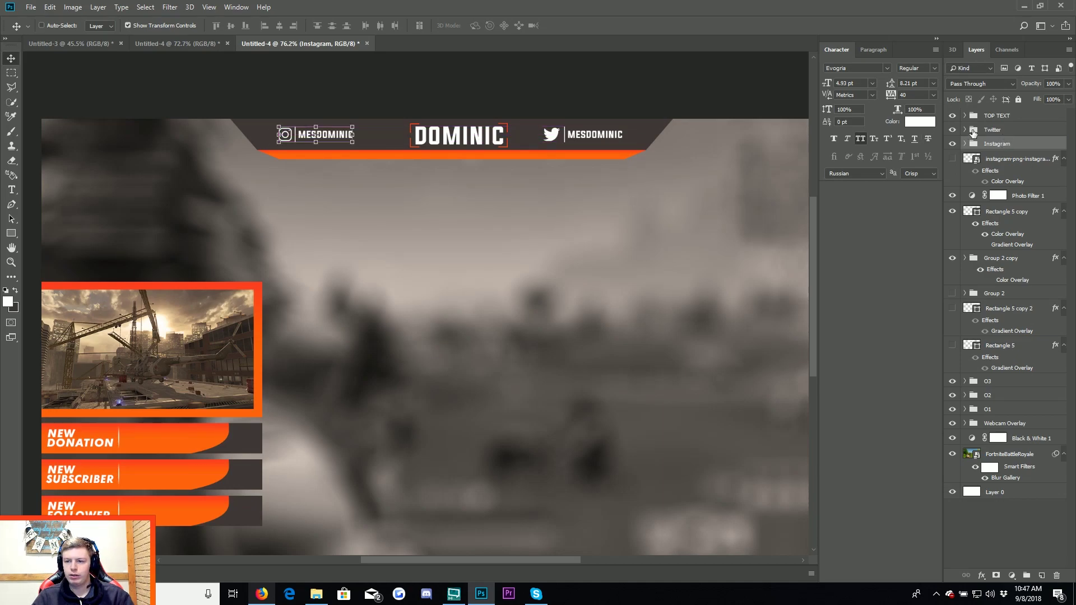
pyautogui.hotkey('alt', ']')
pyautogui.moveTo(726, 168); pyautogui.dragTo(732, 170)
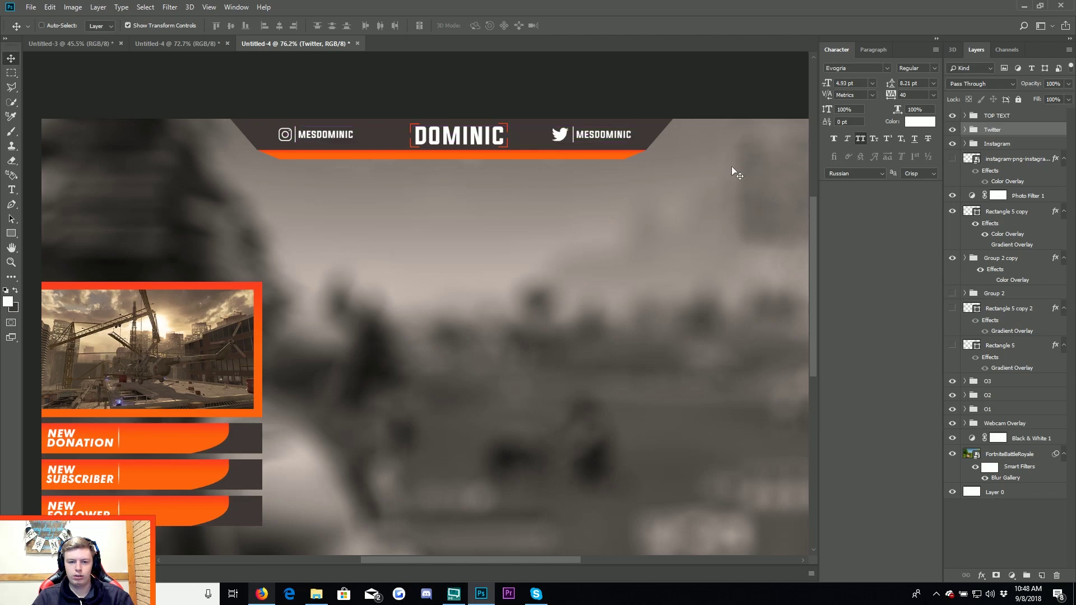
# Check the Deadlock Stream Package reference overlay in the browser.
pyautogui.click(1007, 118)
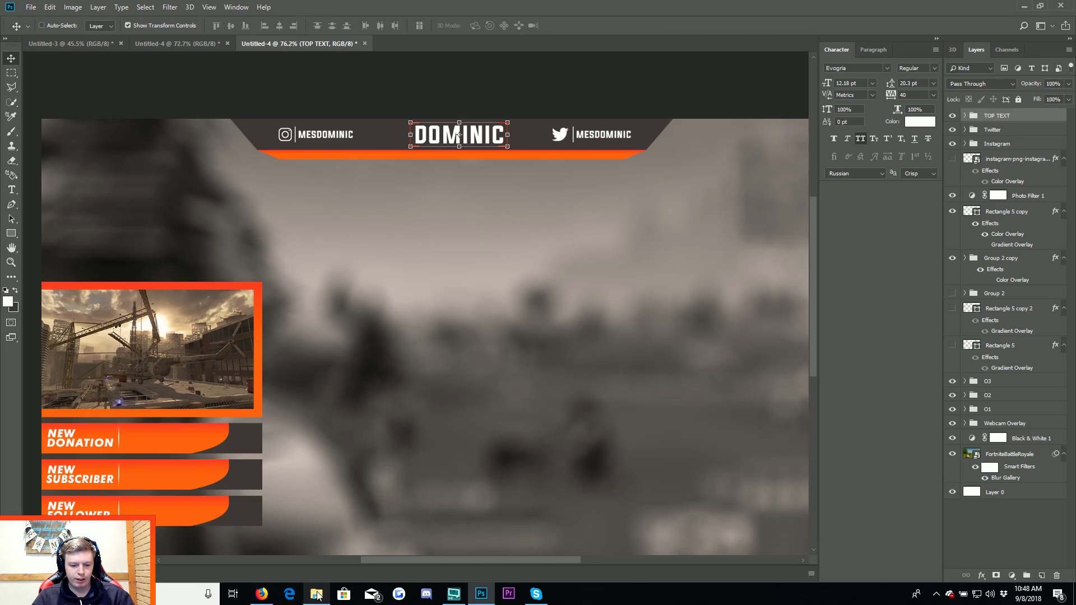
pyautogui.click(262, 594)
pyautogui.click(751, 73)
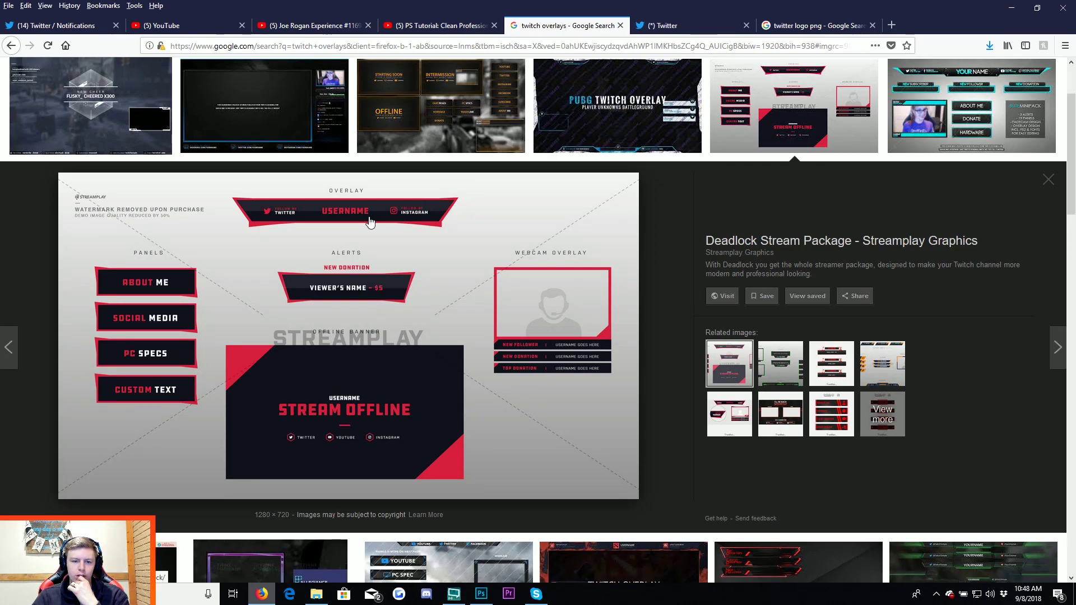
pyautogui.click(481, 593)
# Select the top banner bar layer and turn off its Gradient Overlay.
pyautogui.rightClick(520, 138)
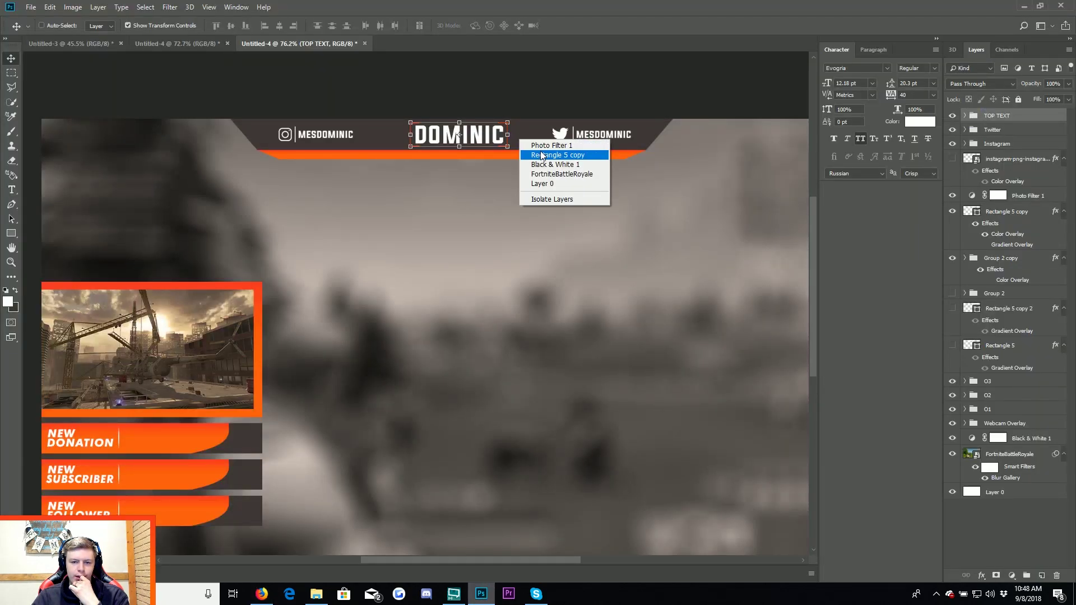
pyautogui.click(583, 158)
pyautogui.doubleClick(1042, 214)
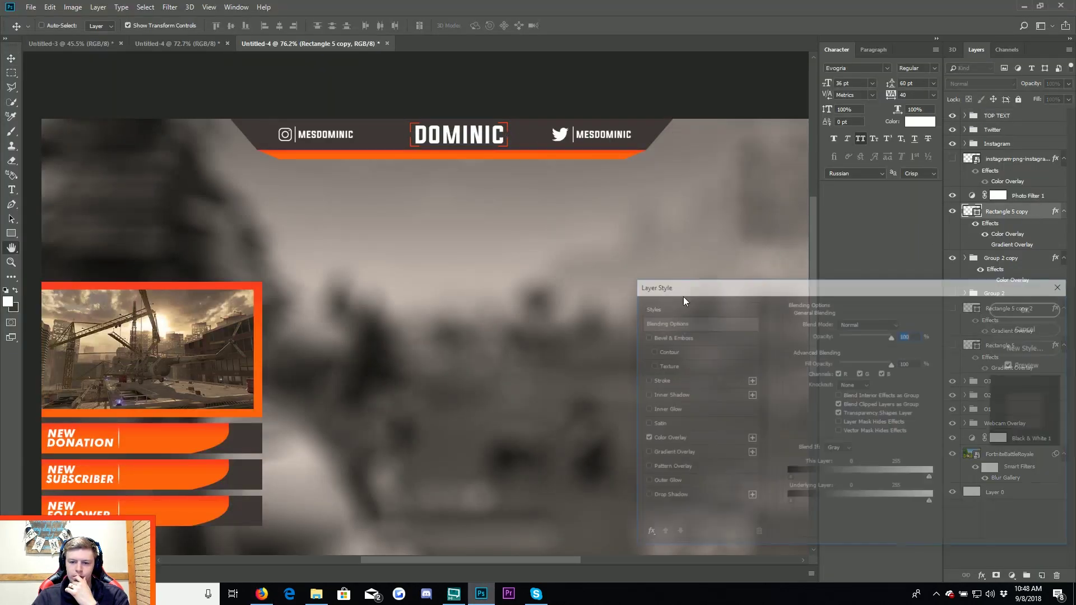
pyautogui.click(645, 437)
pyautogui.click(667, 453)
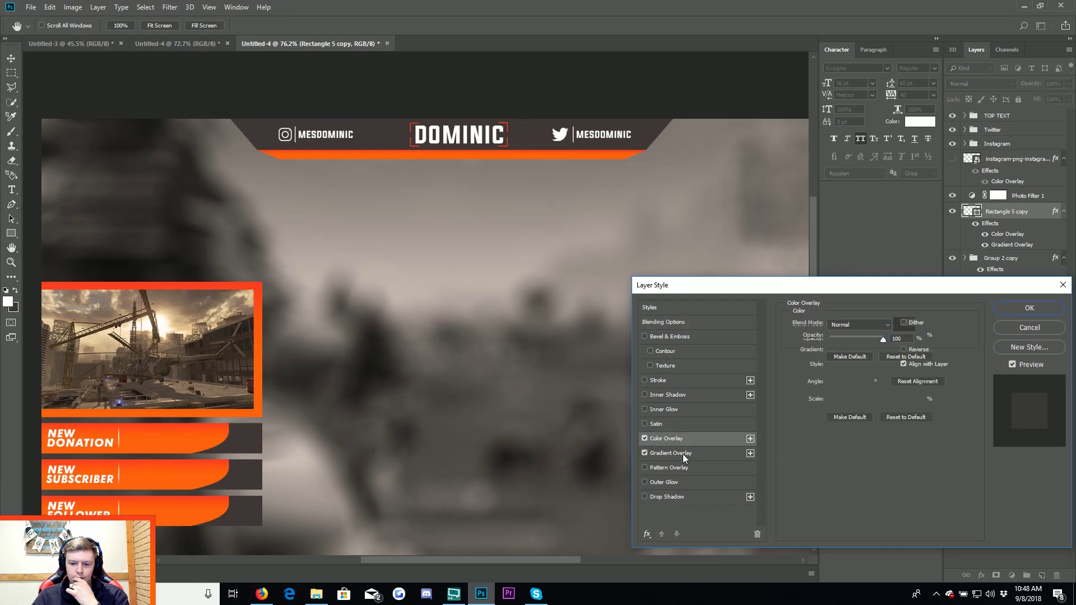
pyautogui.click(644, 438)
pyautogui.click(645, 452)
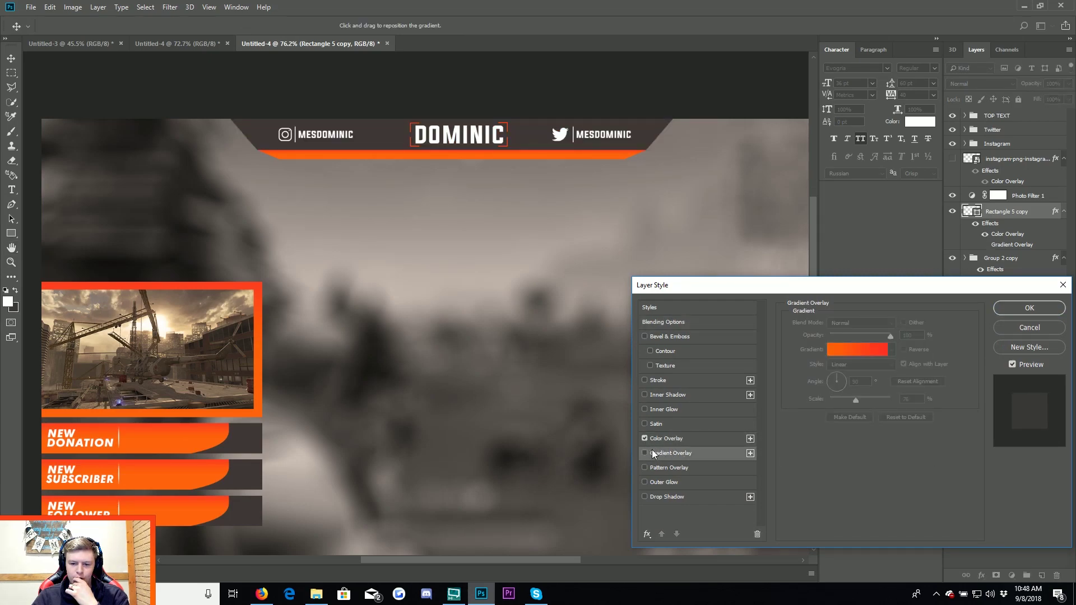
# Add Bevel & Emboss to the banner with Depth 115, Size 250, Soften 16.
pyautogui.click(651, 336)
pyautogui.moveTo(879, 350); pyautogui.dragTo(917, 350)
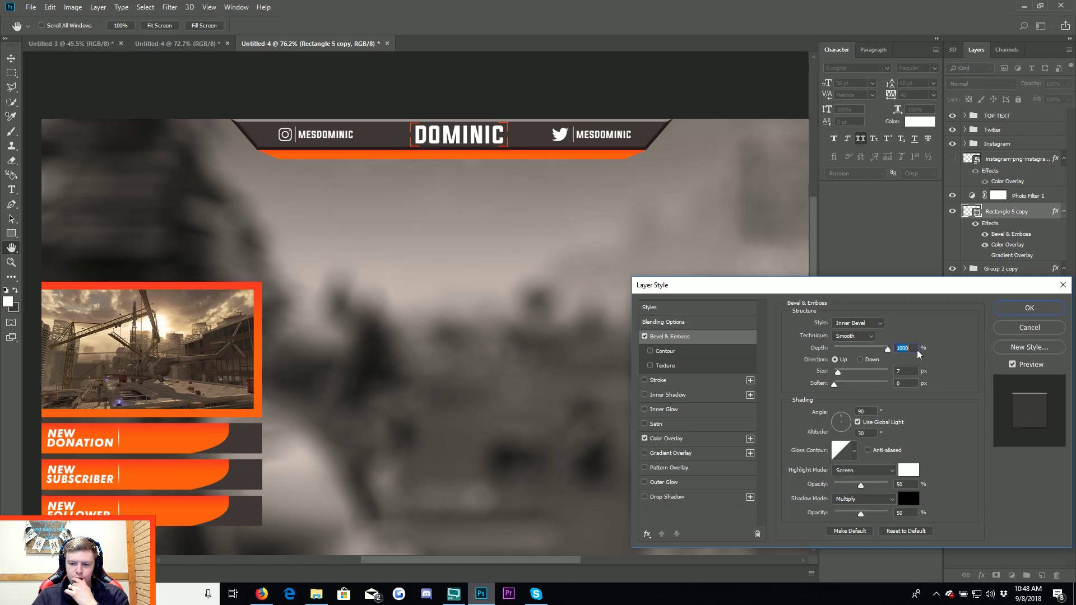
pyautogui.moveTo(838, 371)
pyautogui.mouseDown()
pyautogui.moveTo(897, 371)
pyautogui.moveTo(897, 384)
pyautogui.mouseUp()
pyautogui.moveTo(846, 350); pyautogui.dragTo(840, 349)
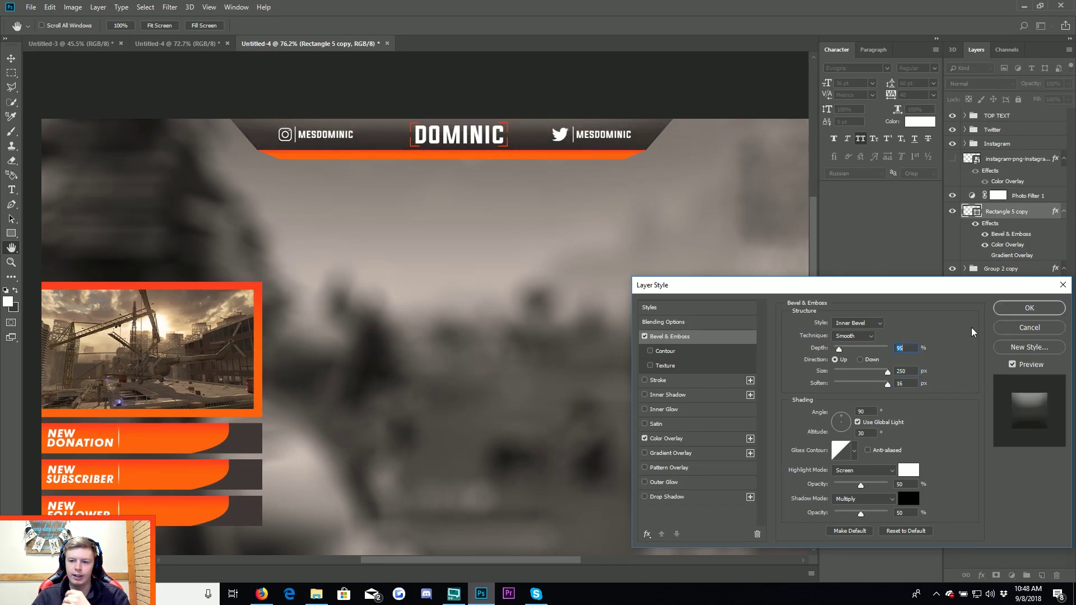
pyautogui.click(1029, 308)
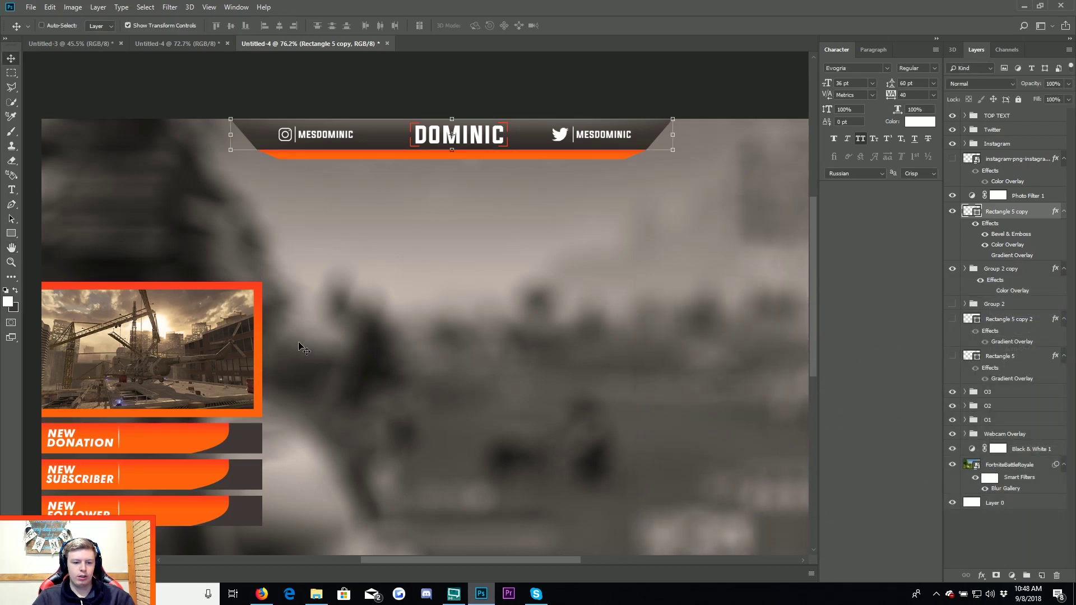
# Browse the layers, selecting the orange-bar group and then TOP TEXT.
pyautogui.scroll(2, 415, 115)
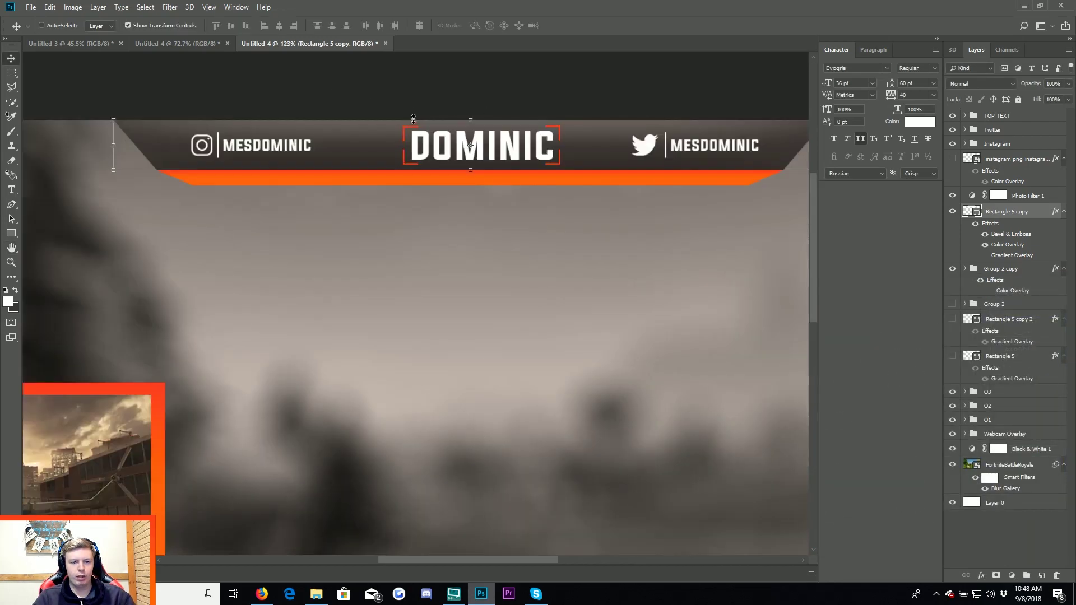
pyautogui.scroll(-1, 415, 117)
pyautogui.scroll(-1, 569, 131)
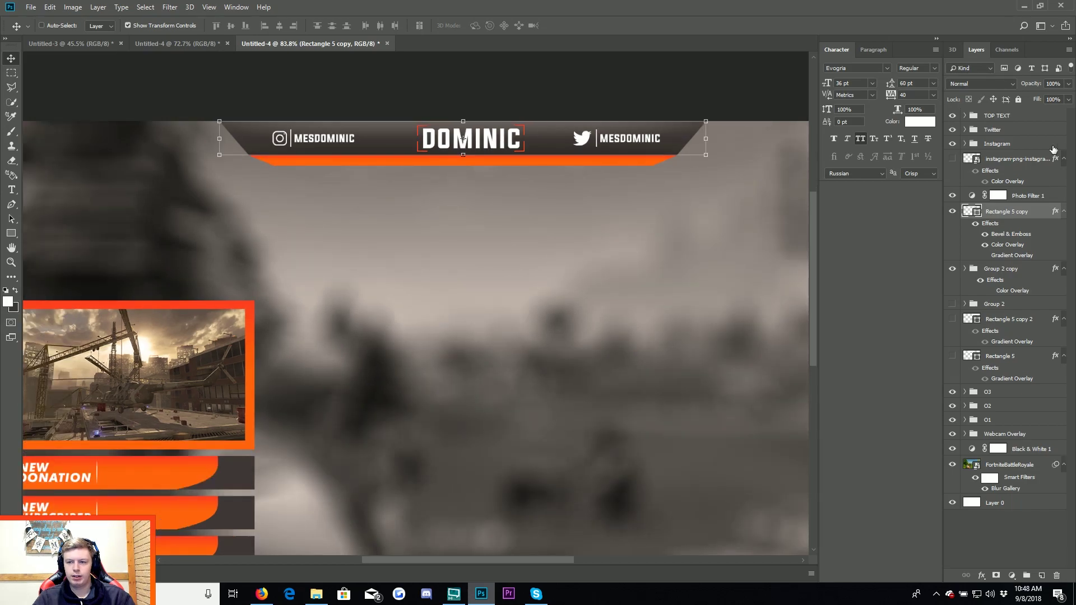
pyautogui.click(1019, 271)
pyautogui.click(1015, 131)
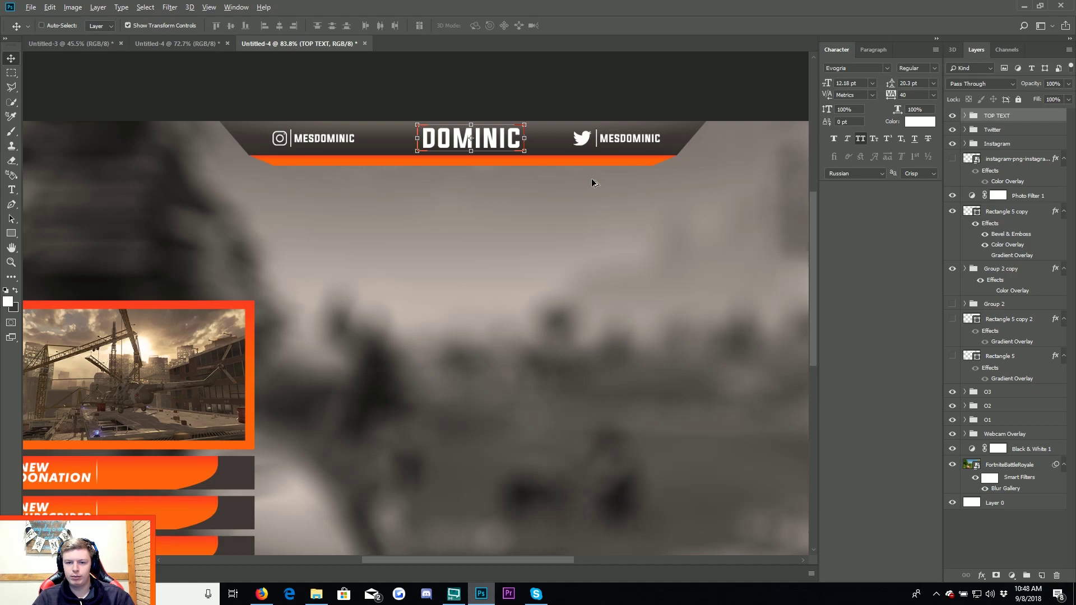
pyautogui.scroll(-2, 593, 182)
pyautogui.scroll(1, 562, 144)
pyautogui.scroll(-2, 548, 125)
pyautogui.scroll(1, 519, 125)
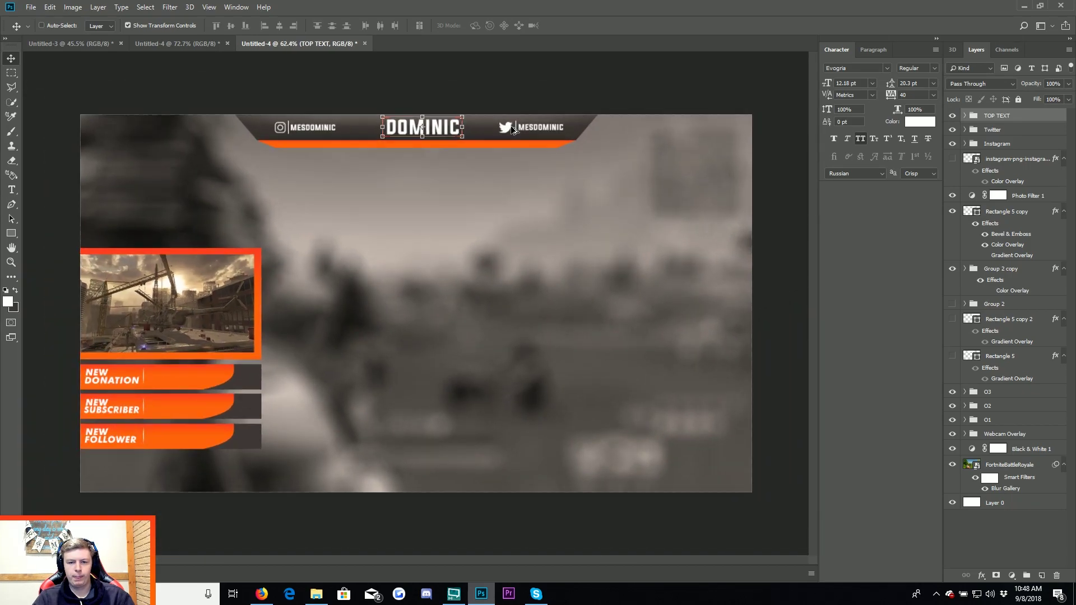
pyautogui.scroll(3, 513, 129)
pyautogui.scroll(2, 514, 129)
# Swap the Twitter bird's Color Overlay for a Gradient Overlay, then undo it.
pyautogui.rightClick(513, 105)
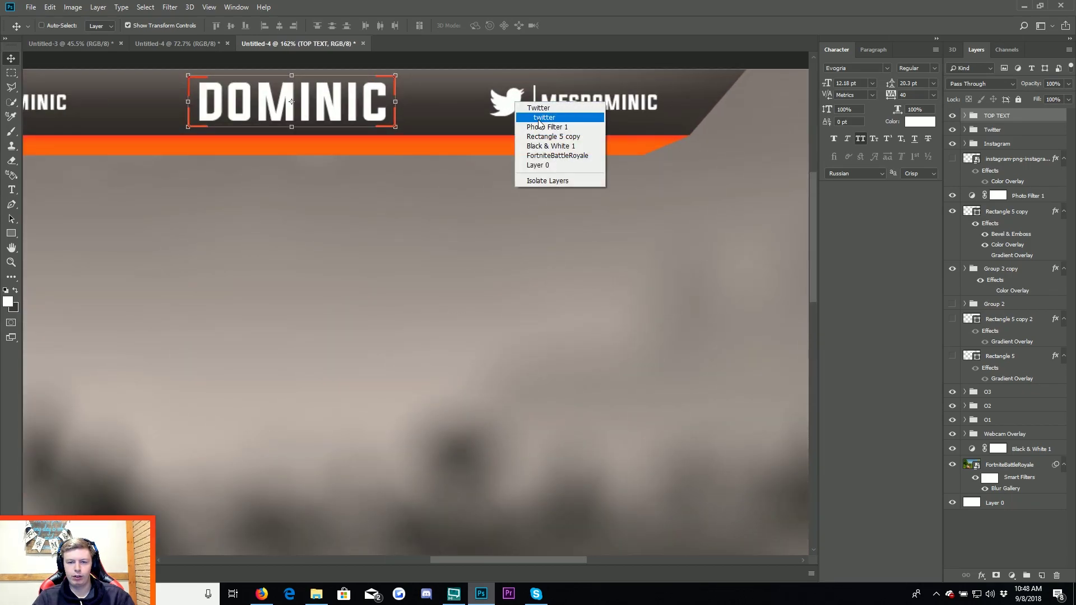
pyautogui.click(552, 112)
pyautogui.doubleClick(1015, 160)
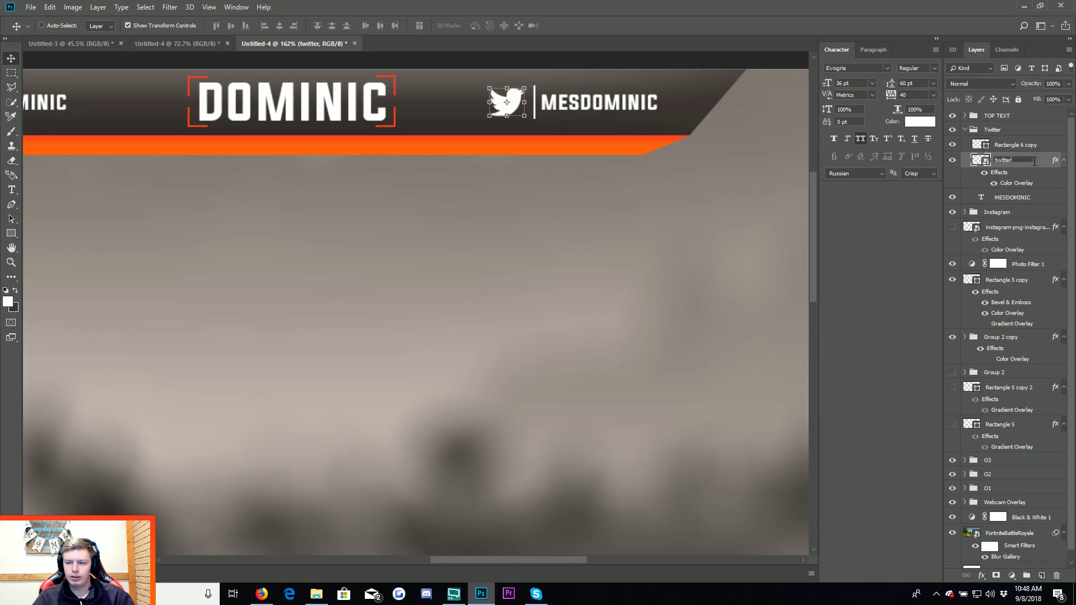
pyautogui.doubleClick(1040, 161)
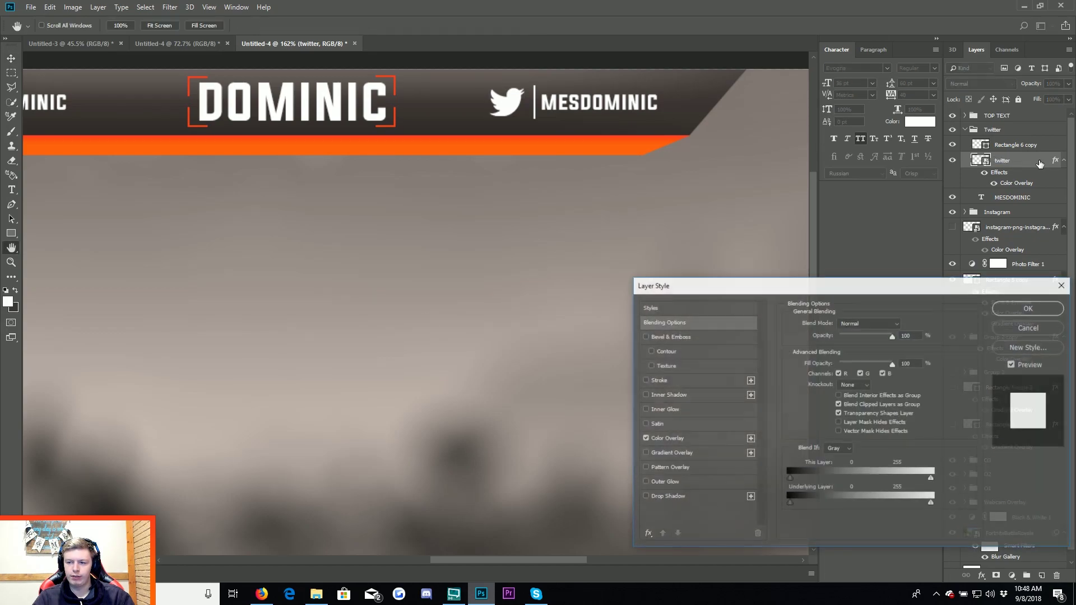
pyautogui.click(654, 438)
pyautogui.click(644, 439)
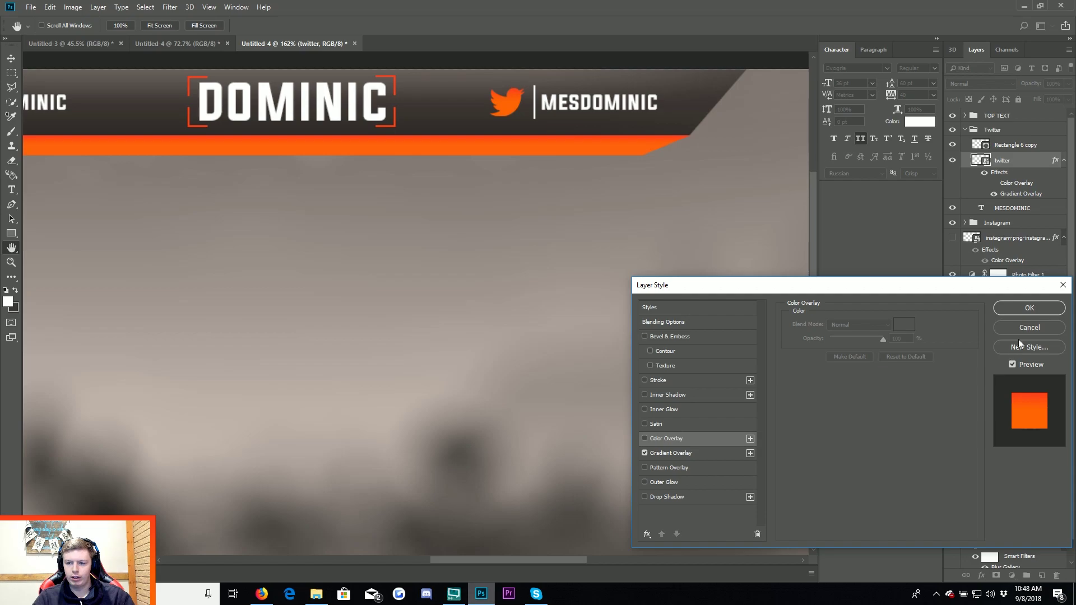
pyautogui.press('Return')
pyautogui.hotkey('ctrl', '0')
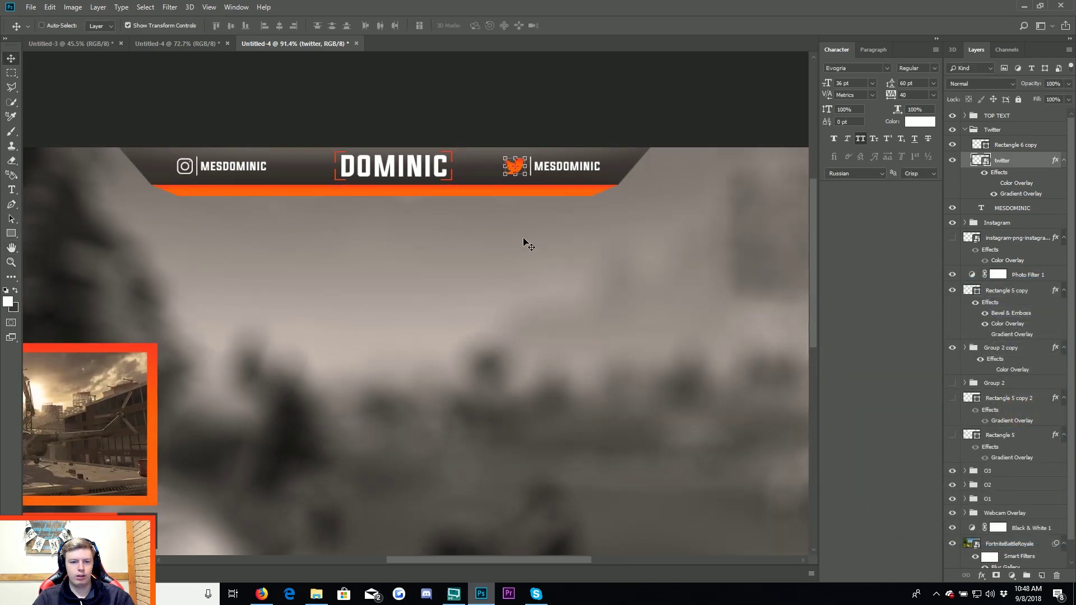
pyautogui.scroll(3, 530, 237)
pyautogui.scroll(-3, 537, 234)
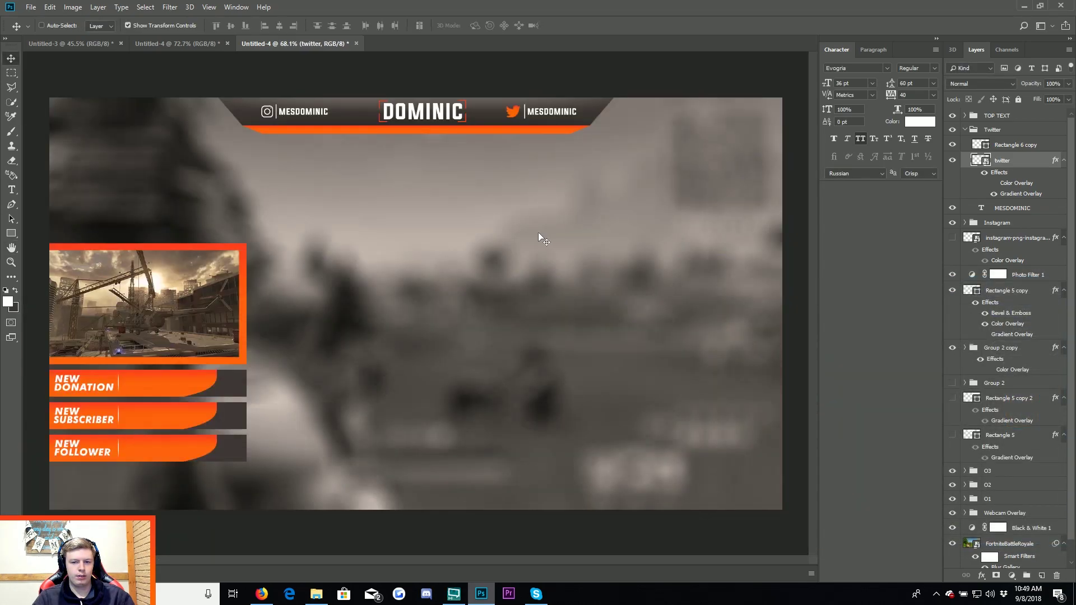
pyautogui.hotkey('alt', 'z')
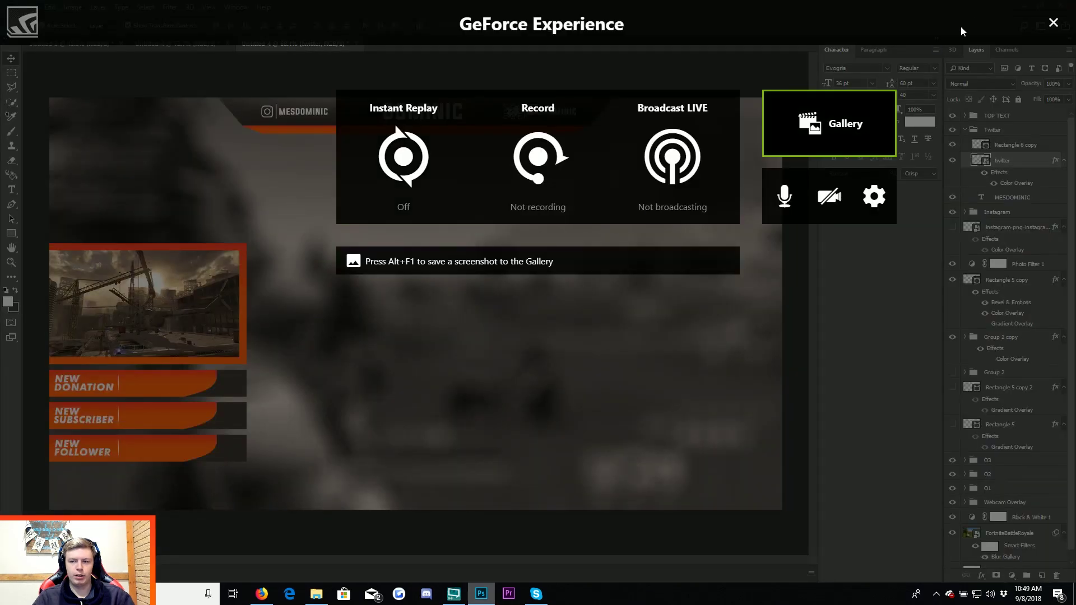
# Dismiss the GeForce overlay, glance at the Firefox reference, and select TOP TEXT.
pyautogui.click(1053, 23)
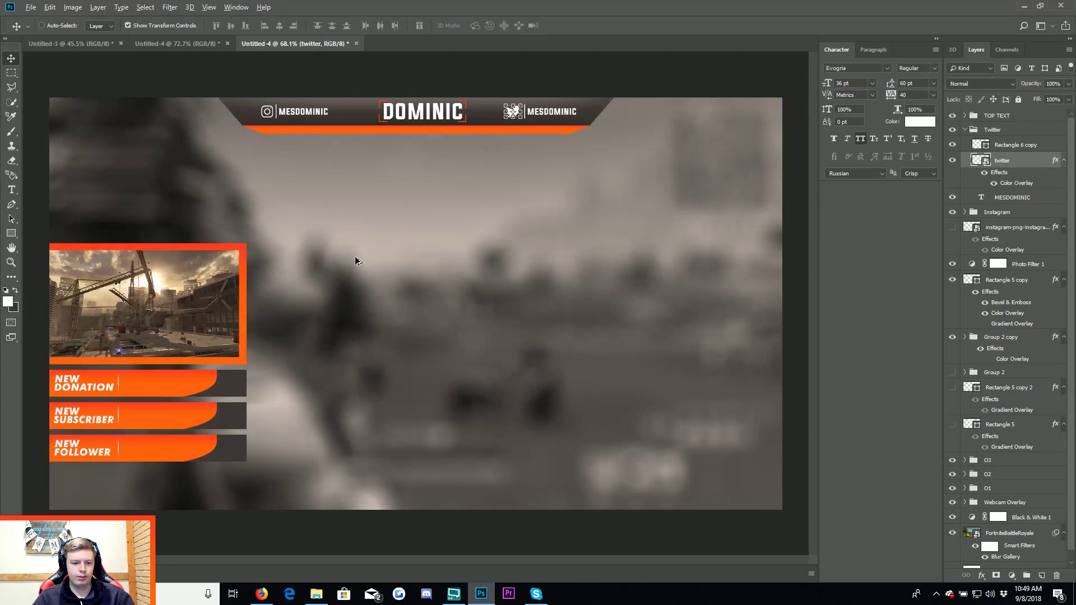
pyautogui.scroll(-1, 357, 261)
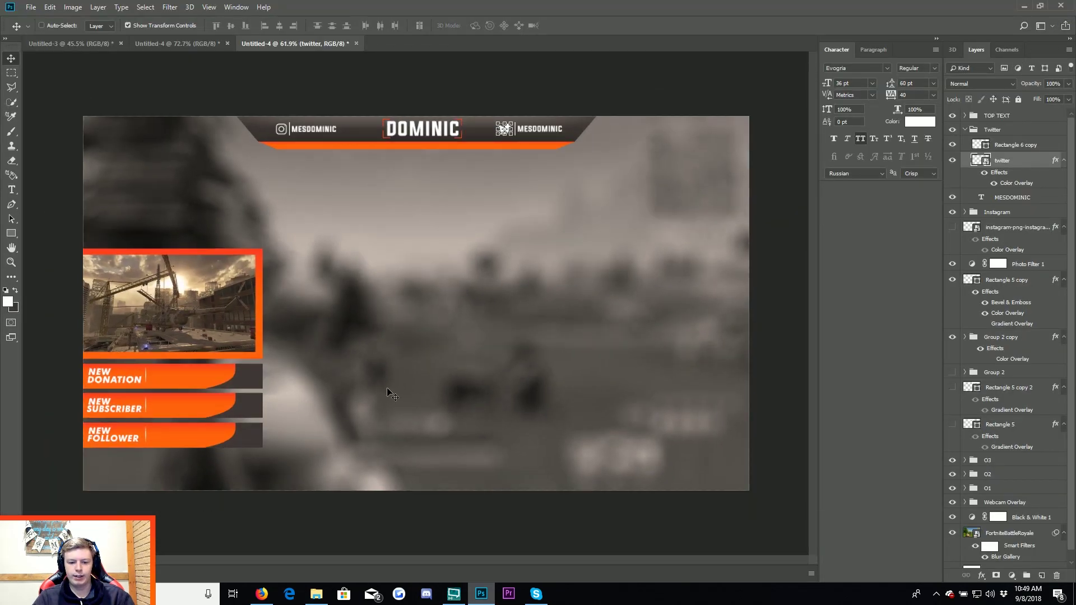
pyautogui.click(268, 593)
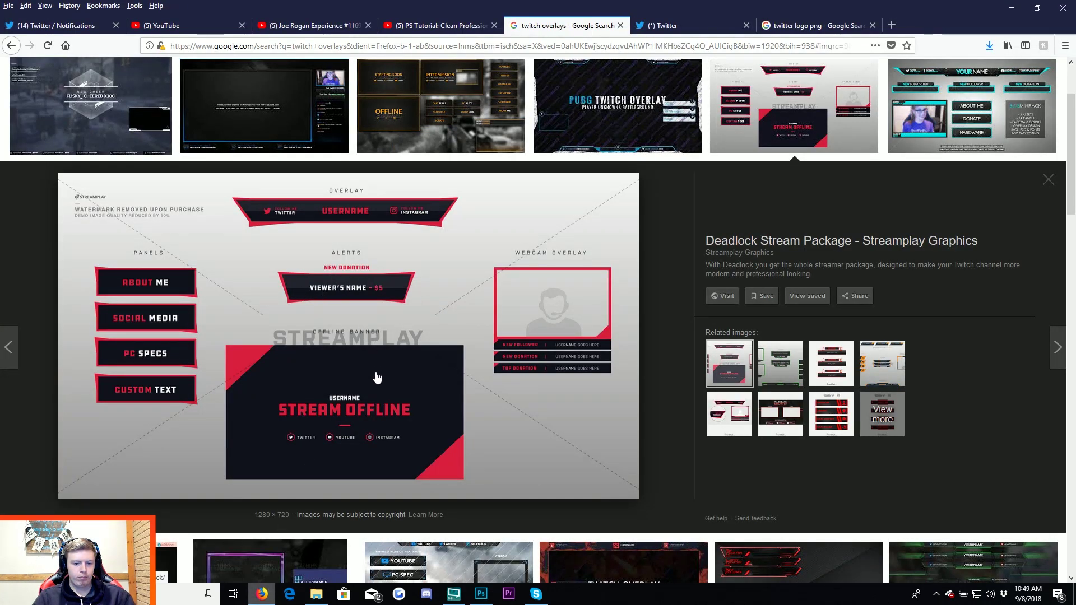
pyautogui.click(271, 592)
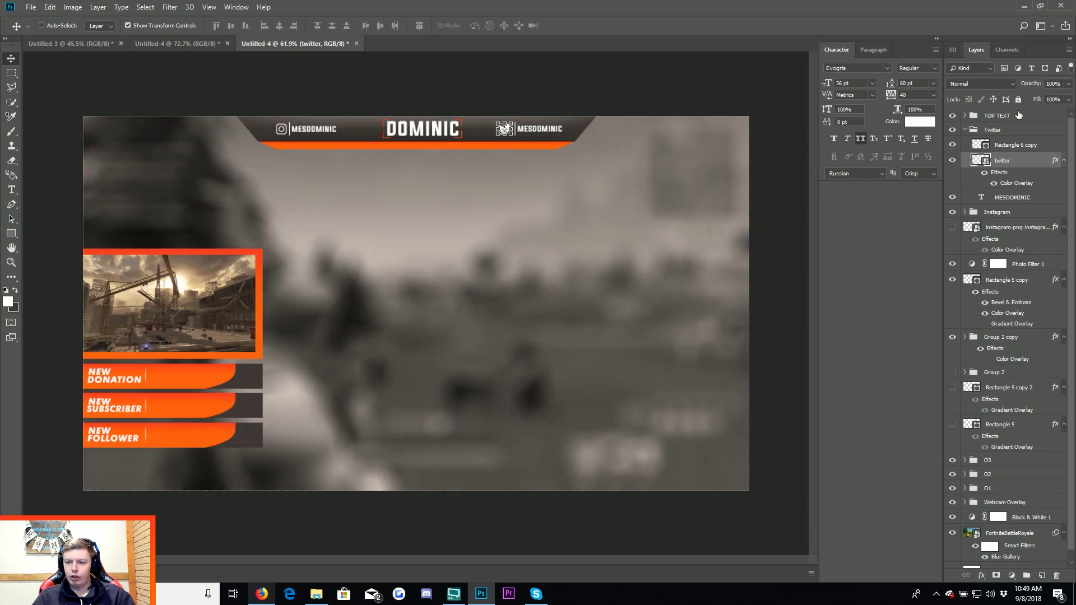
pyautogui.click(1020, 115)
# Group all the design's layers into a group named Stream Overlay.
pyautogui.keyDown('shift'); pyautogui.click(1028, 565); pyautogui.keyUp('shift')
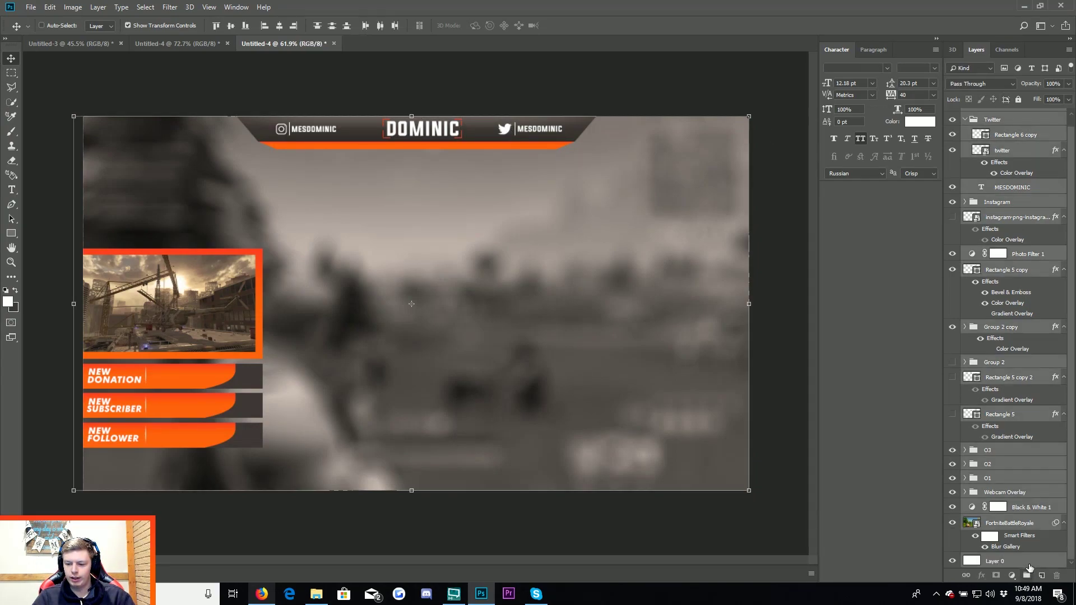
pyautogui.click(1027, 576)
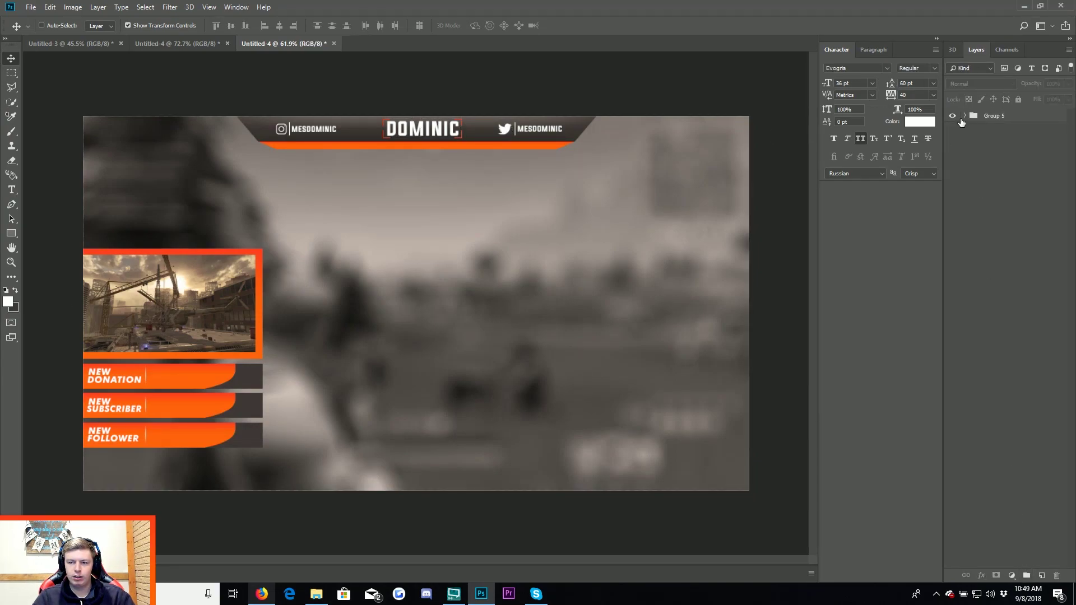
pyautogui.doubleClick(982, 117)
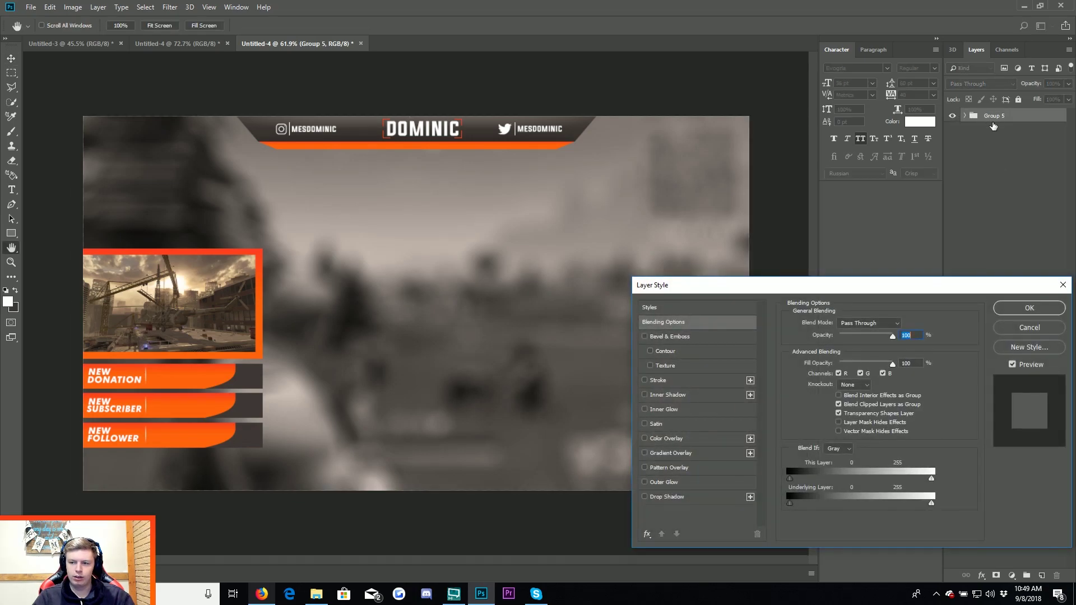
pyautogui.click(1011, 326)
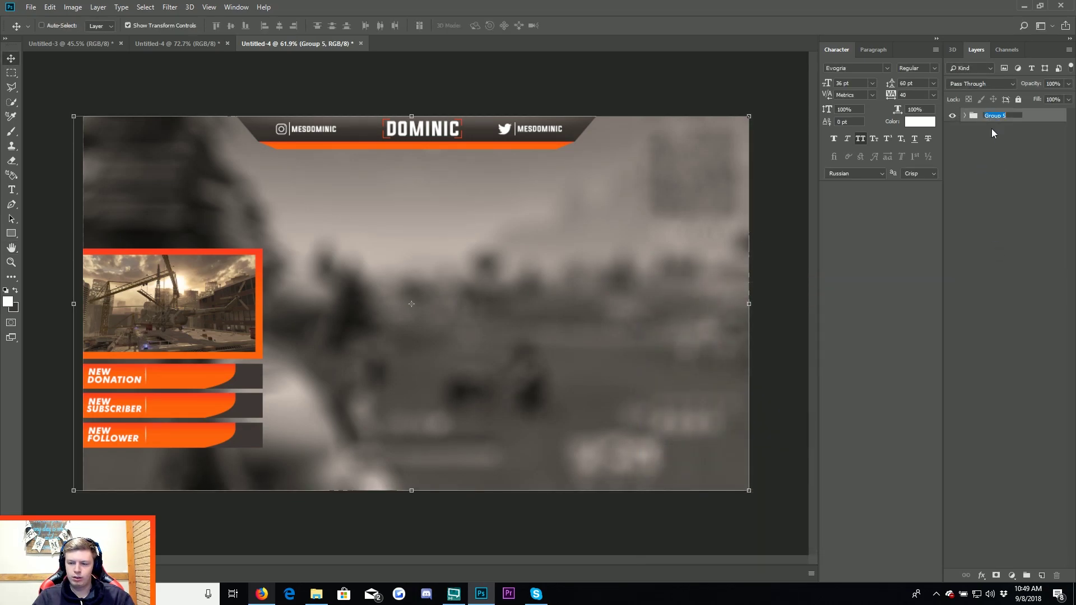
pyautogui.write('Stream Ove')
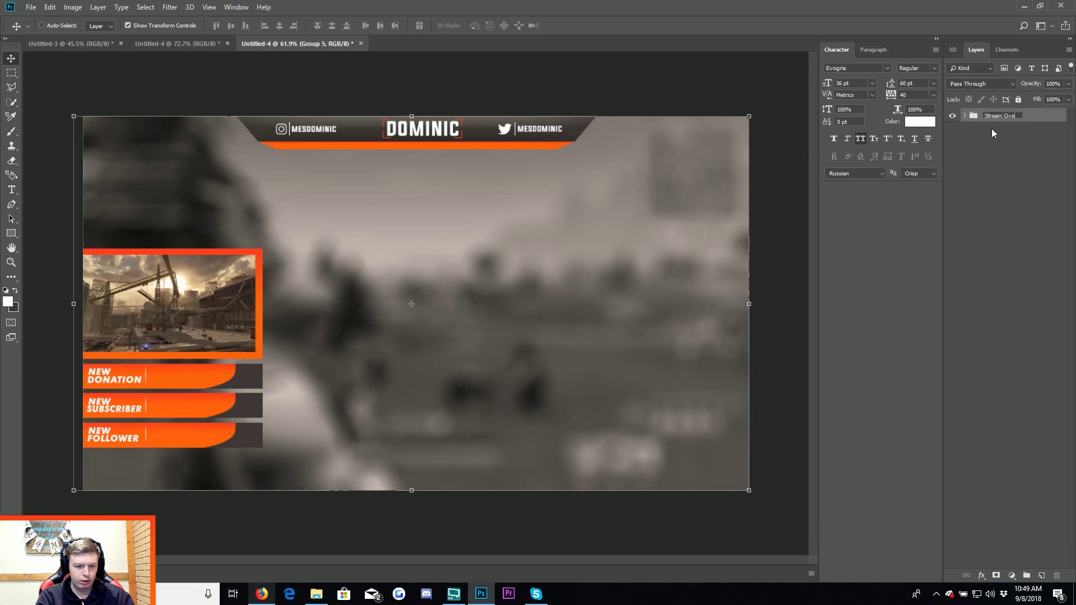
pyautogui.write('rlay')
pyautogui.click(991, 129)
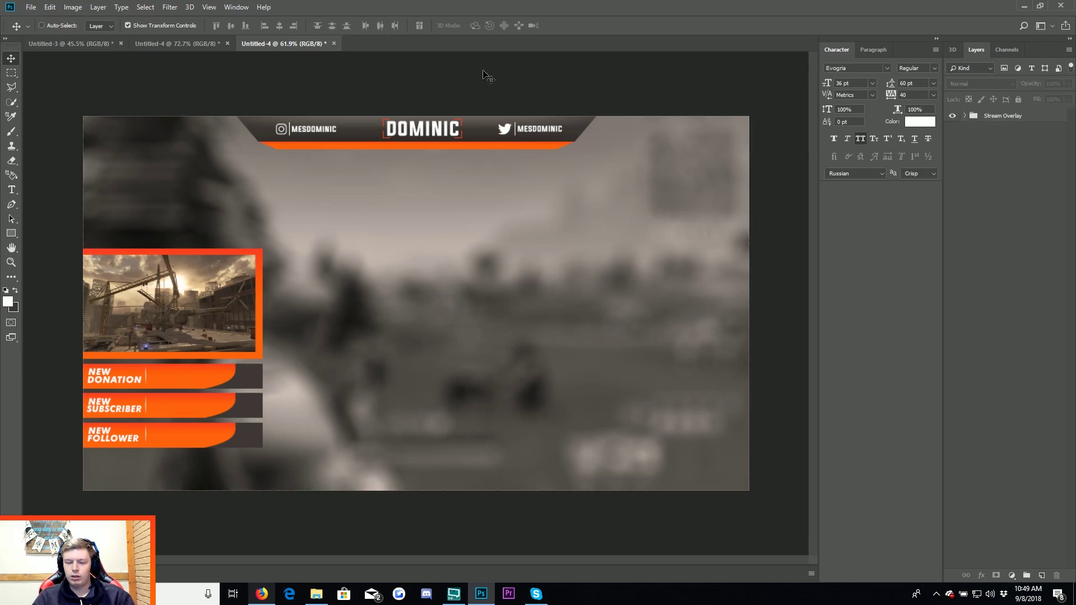
# Save the document as StreamOverlay.psd.
pyautogui.click(31, 7)
pyautogui.click(64, 130)
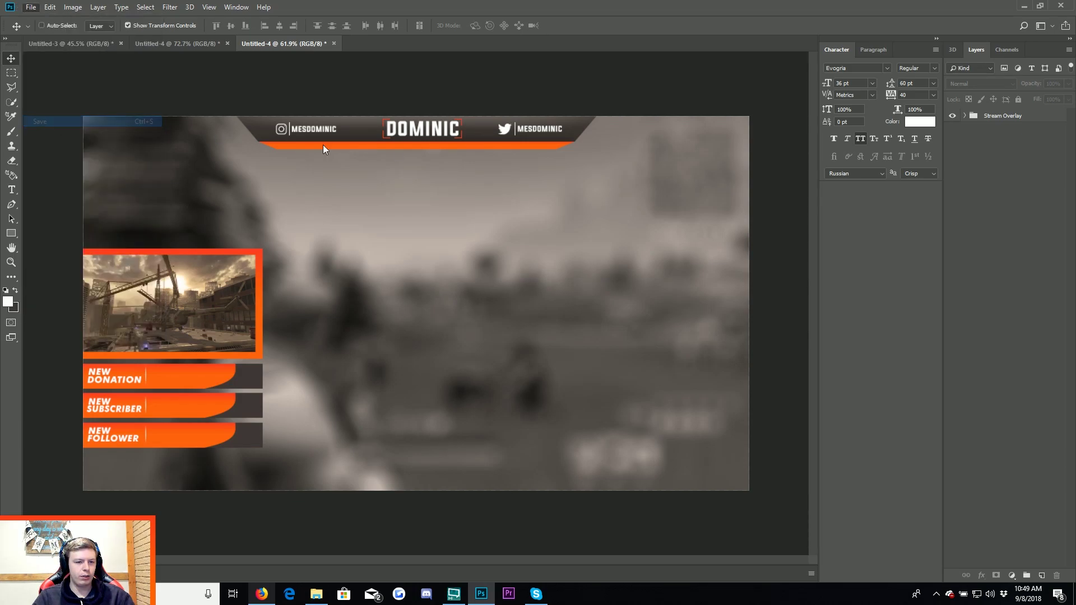
pyautogui.write('Stream')
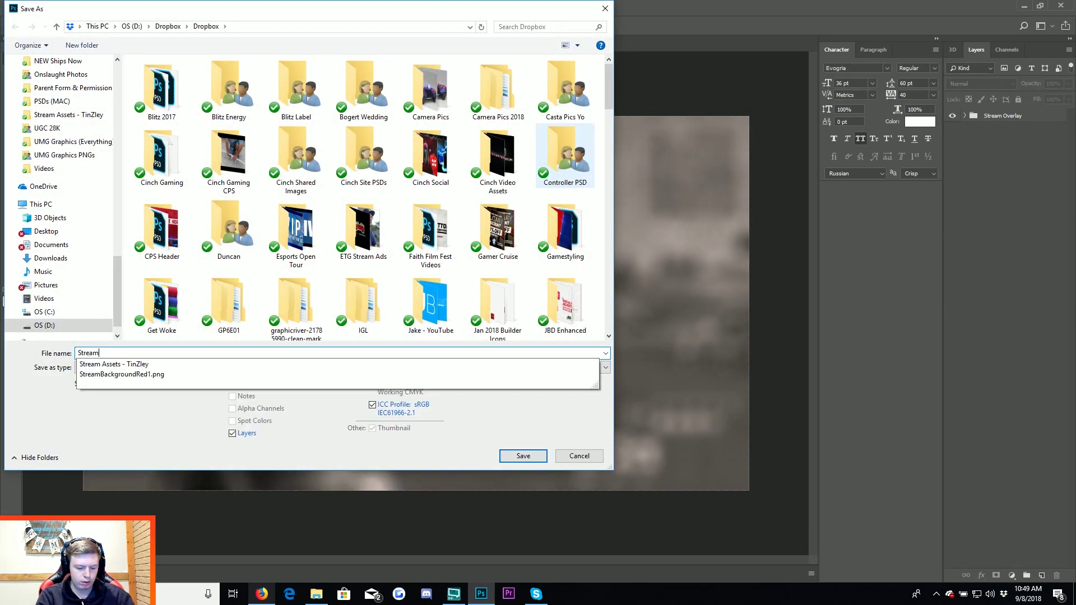
pyautogui.write('Overlay')
pyautogui.press('Return')
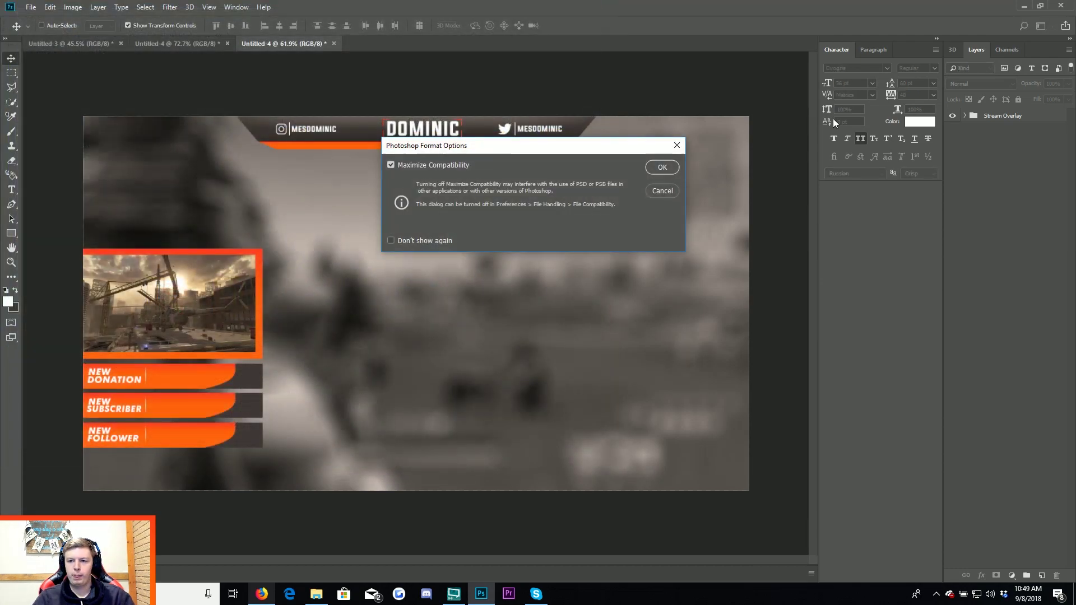
pyautogui.click(660, 168)
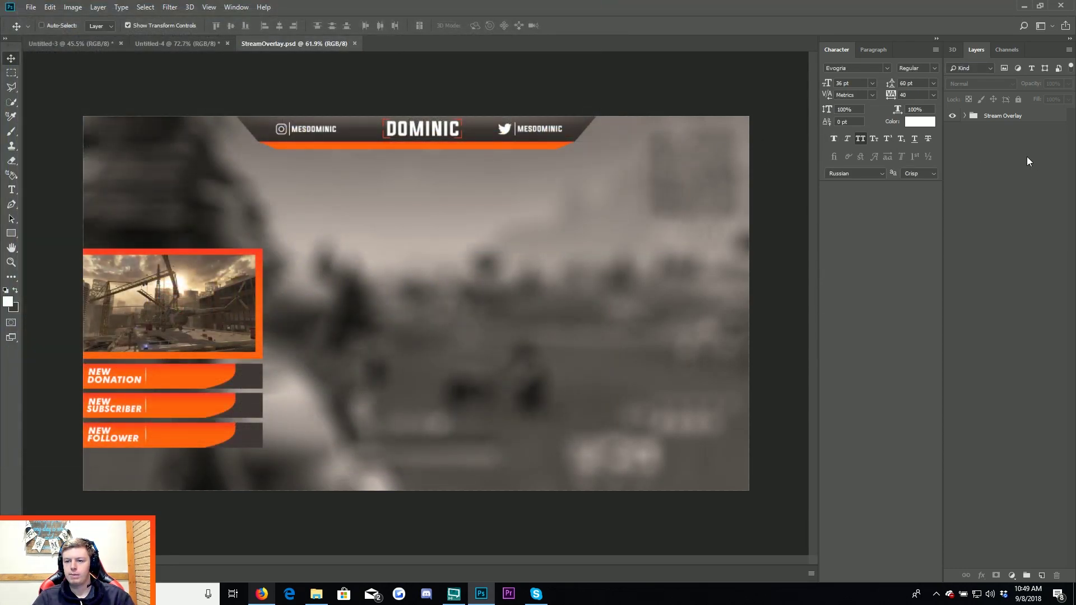
# Hide the Stream Overlay group and draw a white rectangle covering the whole canvas.
pyautogui.click(953, 117)
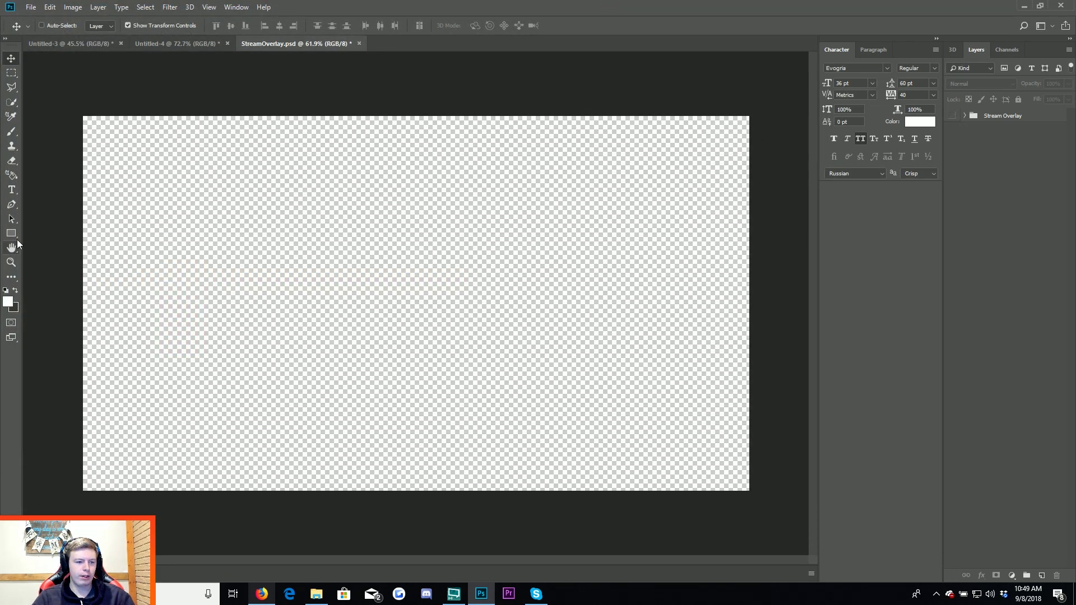
pyautogui.click(8, 302)
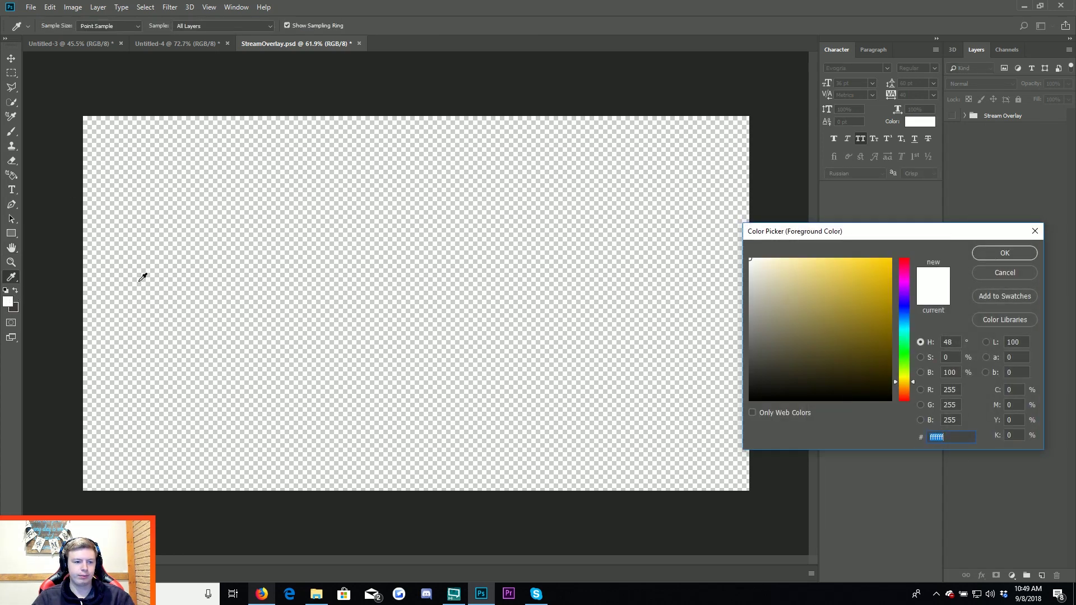
pyautogui.click(999, 254)
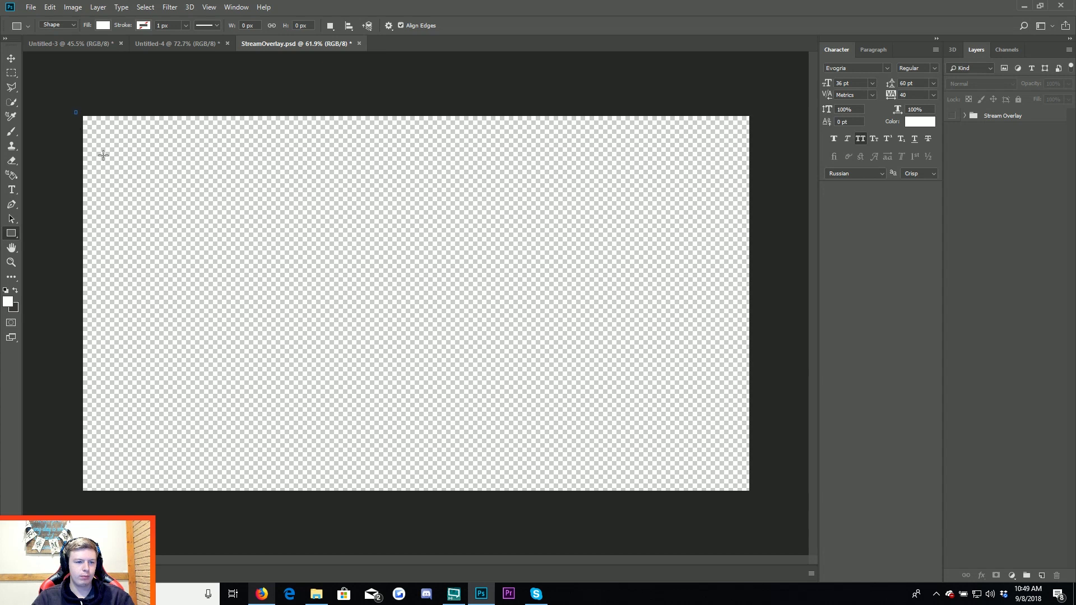
pyautogui.moveTo(103, 155); pyautogui.dragTo(754, 495)
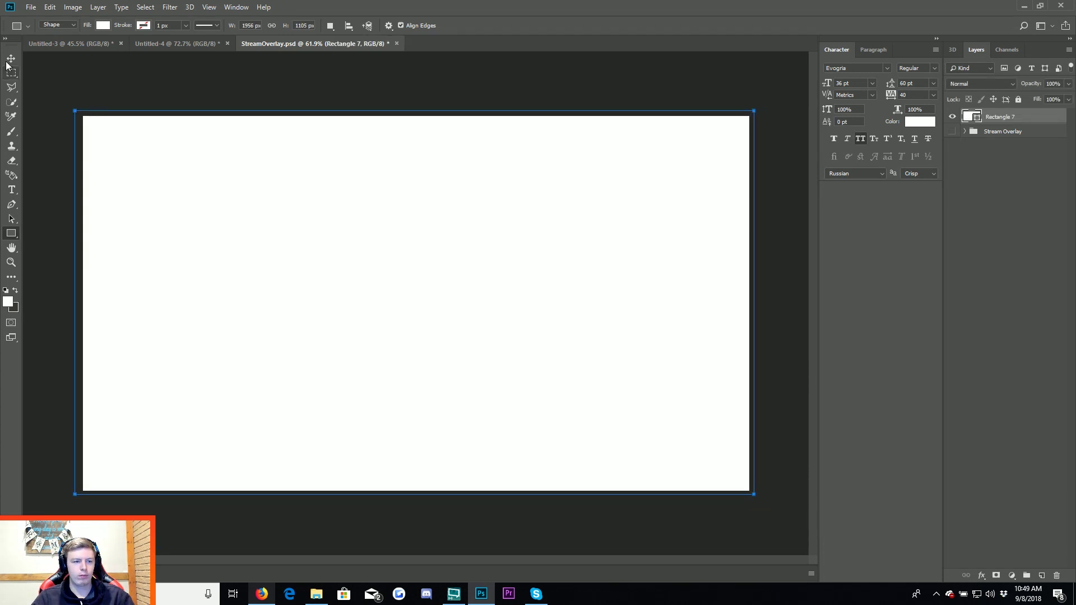
pyautogui.click(9, 59)
# Give the new rectangle an orange Gradient Overlay.
pyautogui.doubleClick(1029, 116)
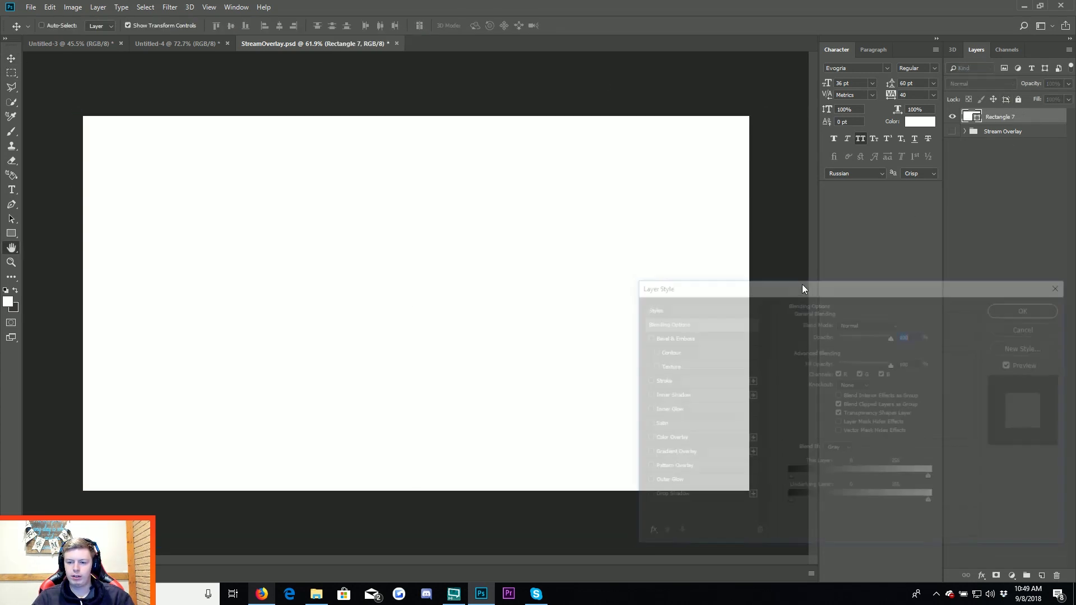
pyautogui.click(690, 454)
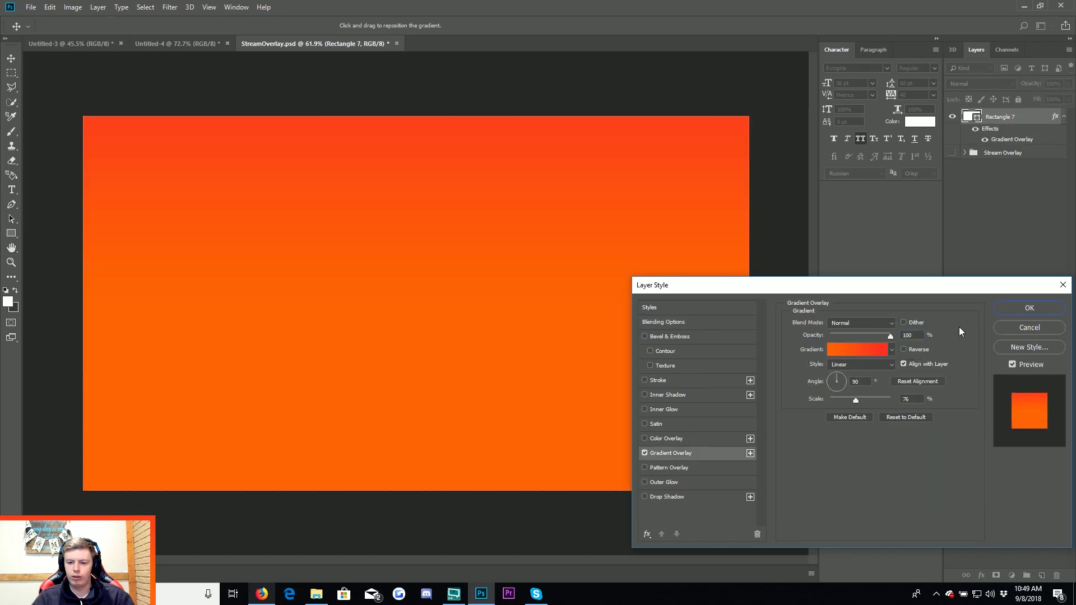
pyautogui.click(1040, 307)
# Type a white OFFLINE heading, enlarge it and move it near the canvas centre.
pyautogui.click(12, 190)
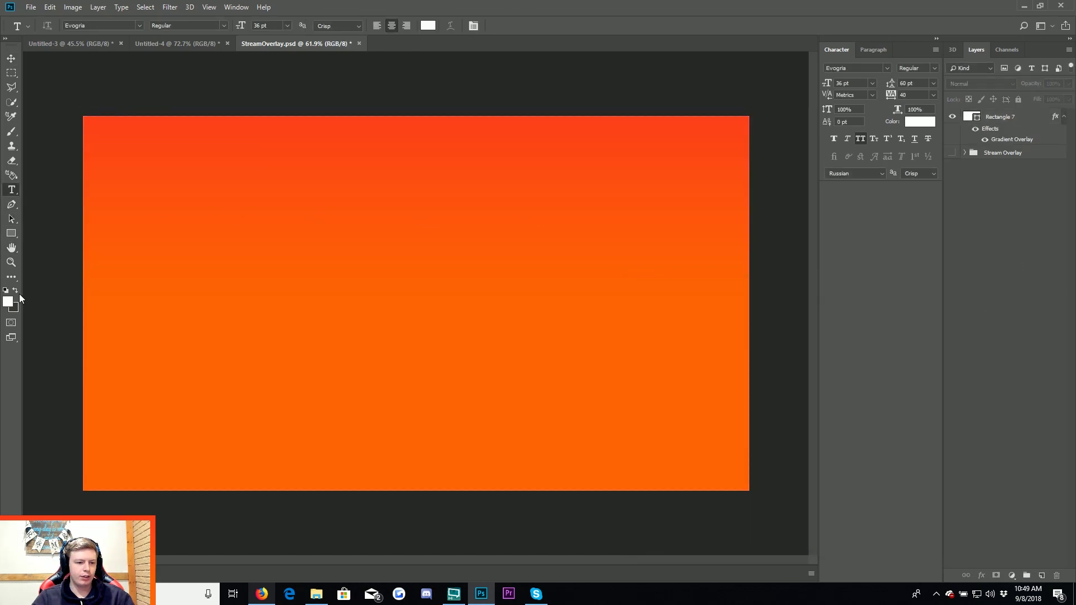
pyautogui.click(306, 269)
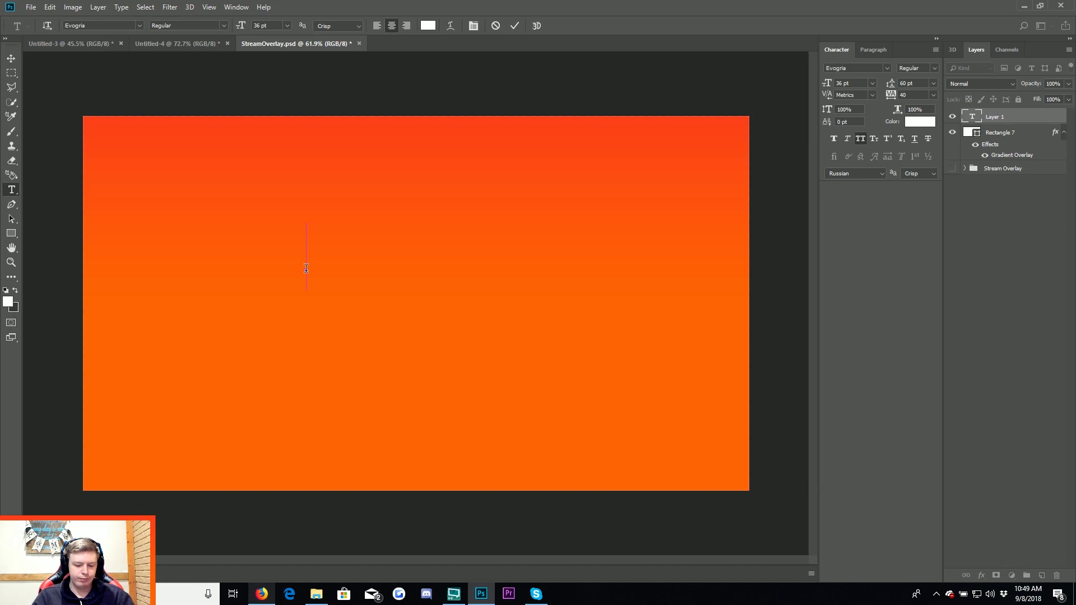
pyautogui.write('OFFLINE')
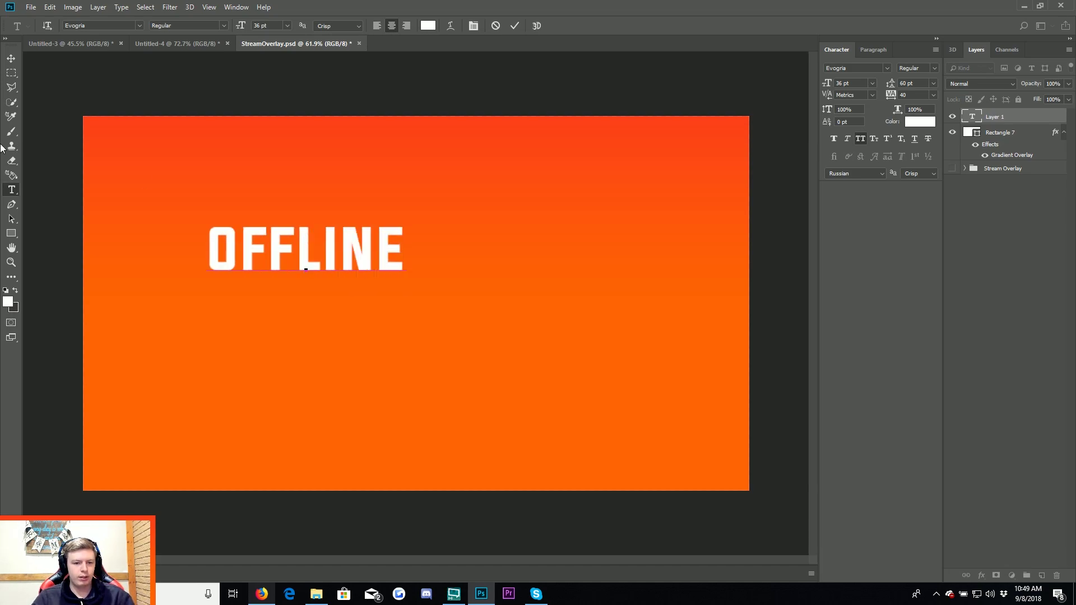
pyautogui.click(10, 57)
pyautogui.moveTo(402, 227); pyautogui.dragTo(514, 186)
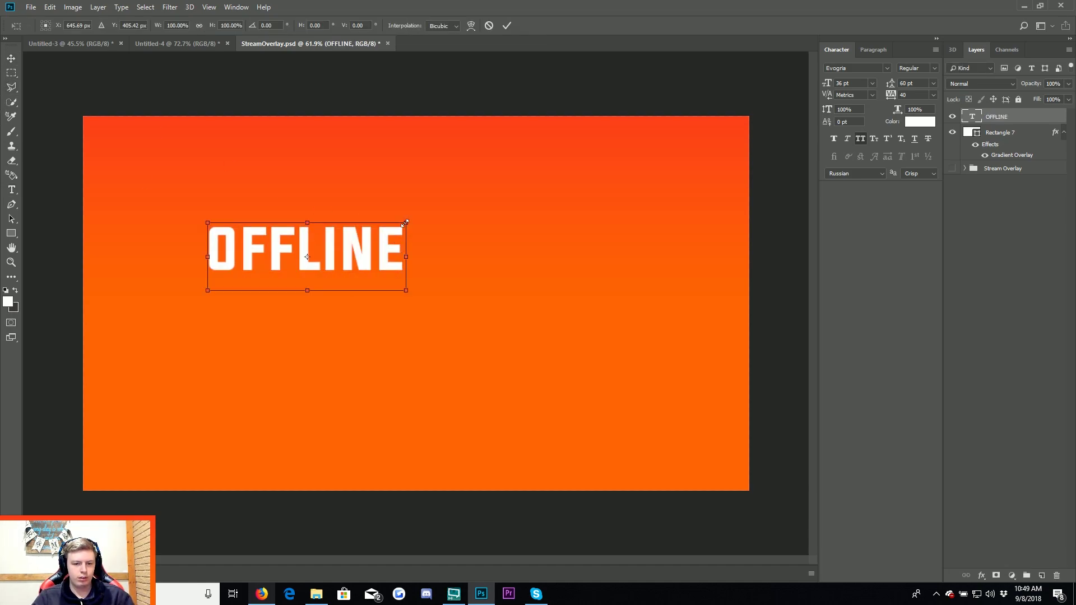
pyautogui.press('Return')
pyautogui.moveTo(460, 225); pyautogui.dragTo(517, 296)
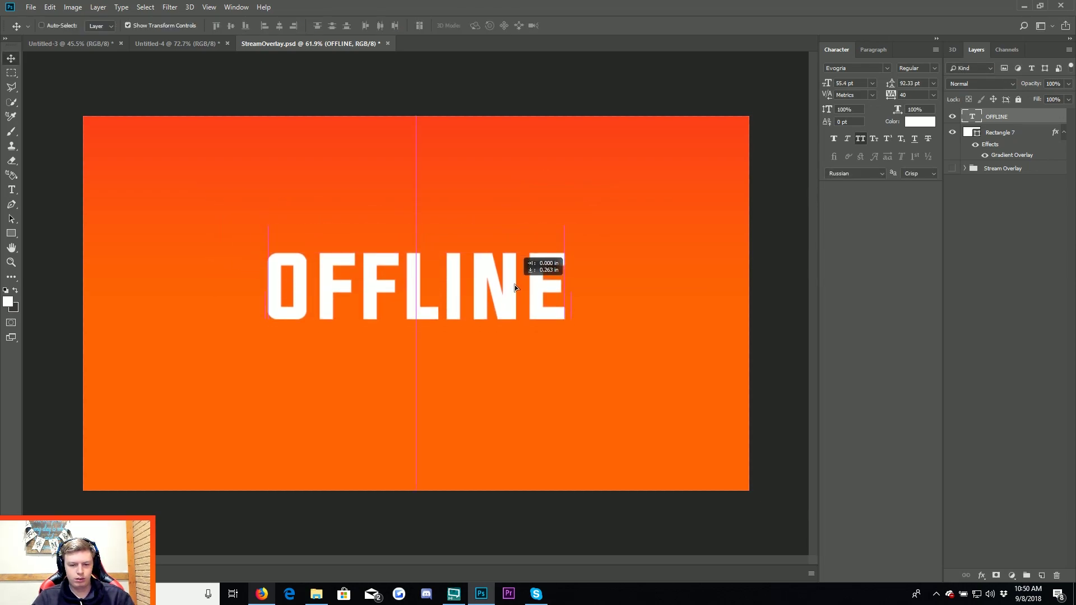
# Alt-drag a copy below the heading and retype it as the 'CHECK OUT TWITTER.COM/…' line with the streamer's handle.
pyautogui.moveTo(517, 296)
pyautogui.mouseDown()
pyautogui.moveTo(515, 287)
pyautogui.moveTo(477, 369)
pyautogui.mouseUp()
pyautogui.press('t')
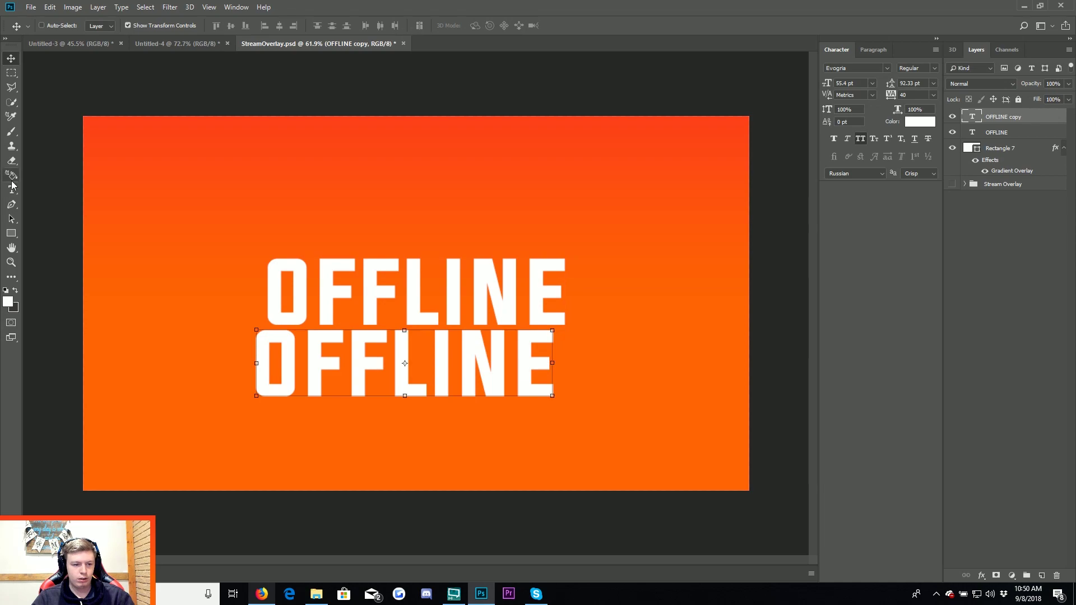
pyautogui.hotkey('ctrl', 'a')
pyautogui.write('CH')
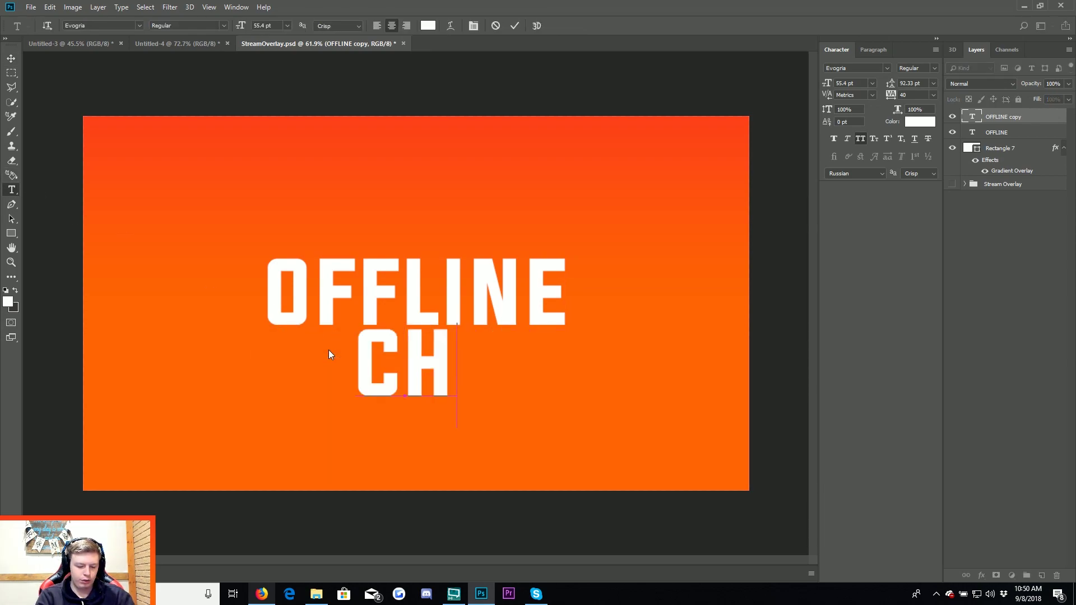
pyautogui.write('ECK OUT TW')
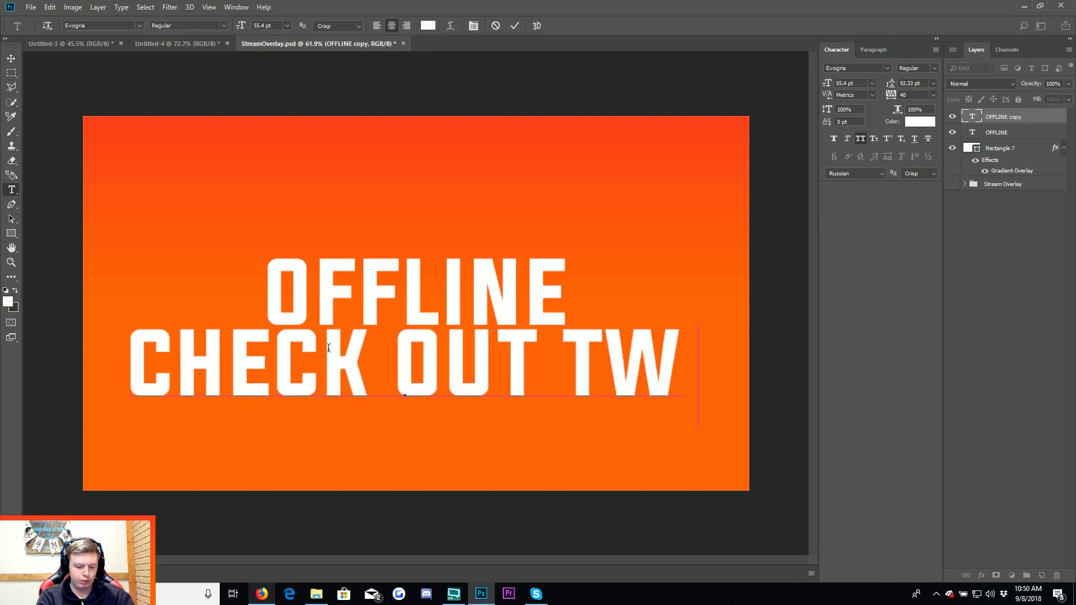
pyautogui.write('ITTER.C')
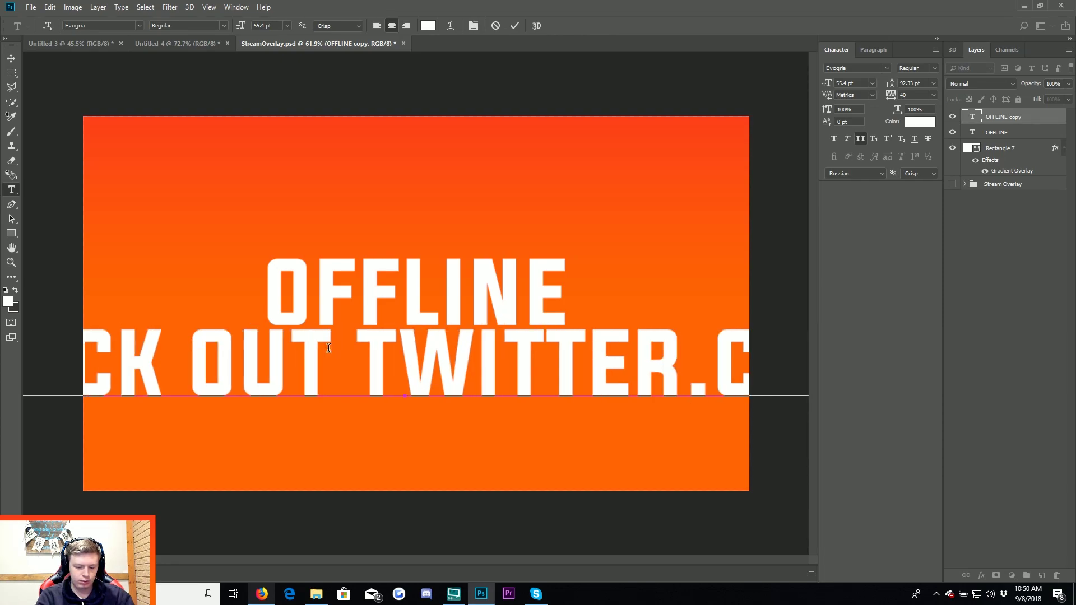
pyautogui.write('OM/M')
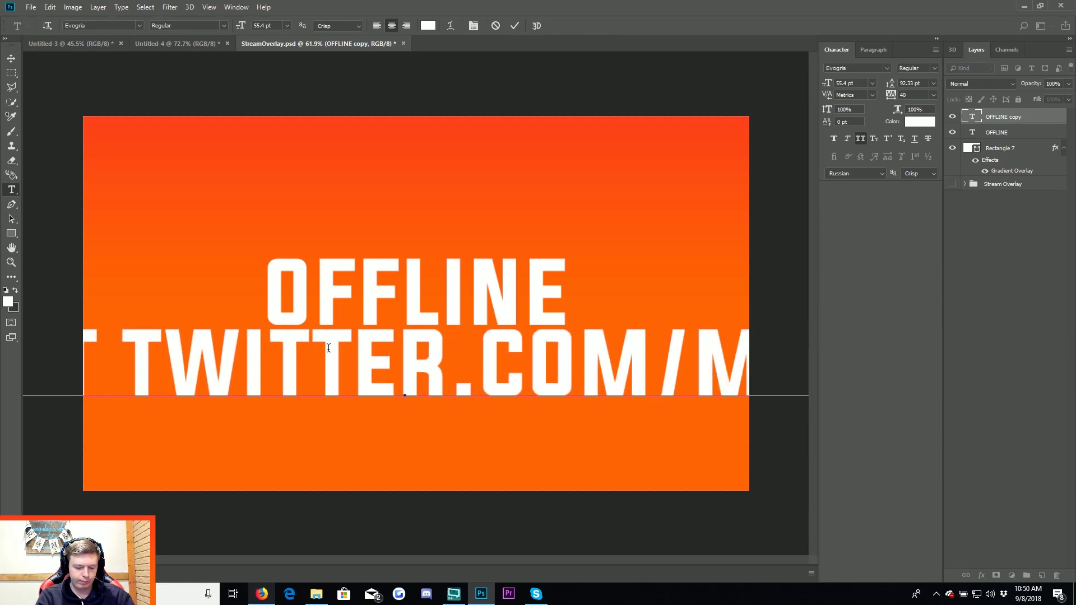
pyautogui.write('ESDO')
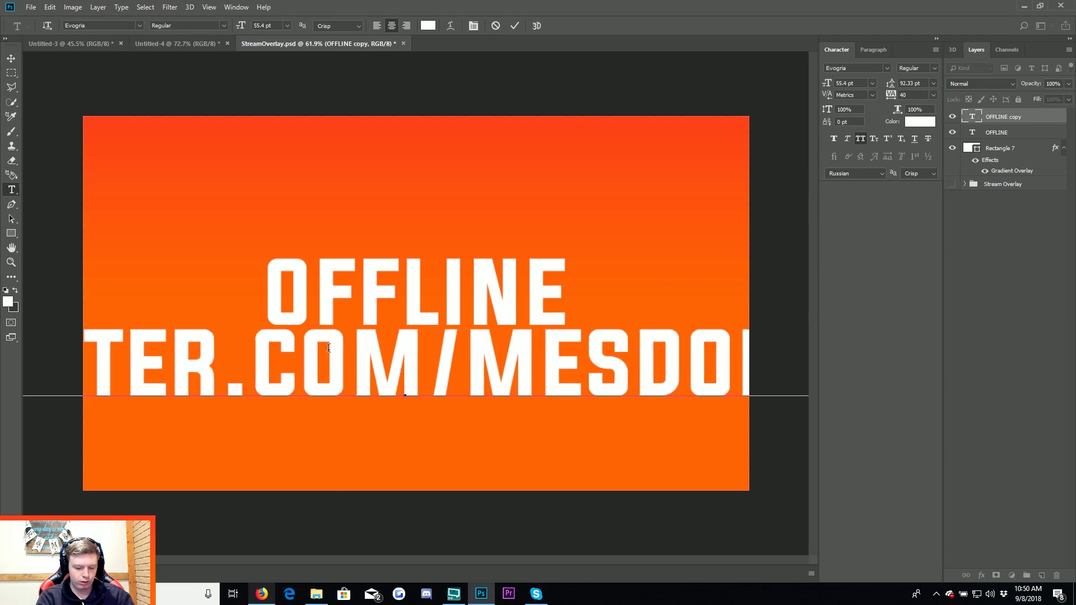
pyautogui.write('INIC')
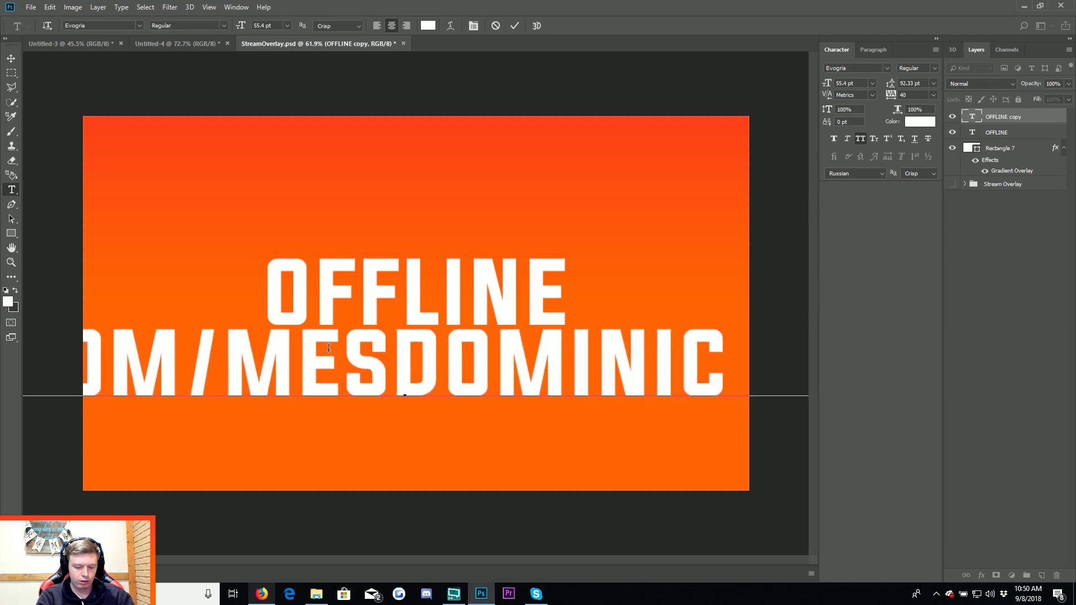
pyautogui.write(' FOR STREAM SCHEDULE')
# Shrink the Twitter subtitle line so it fits within the canvas width.
pyautogui.click(10, 58)
pyautogui.scroll(-3, 332, 318)
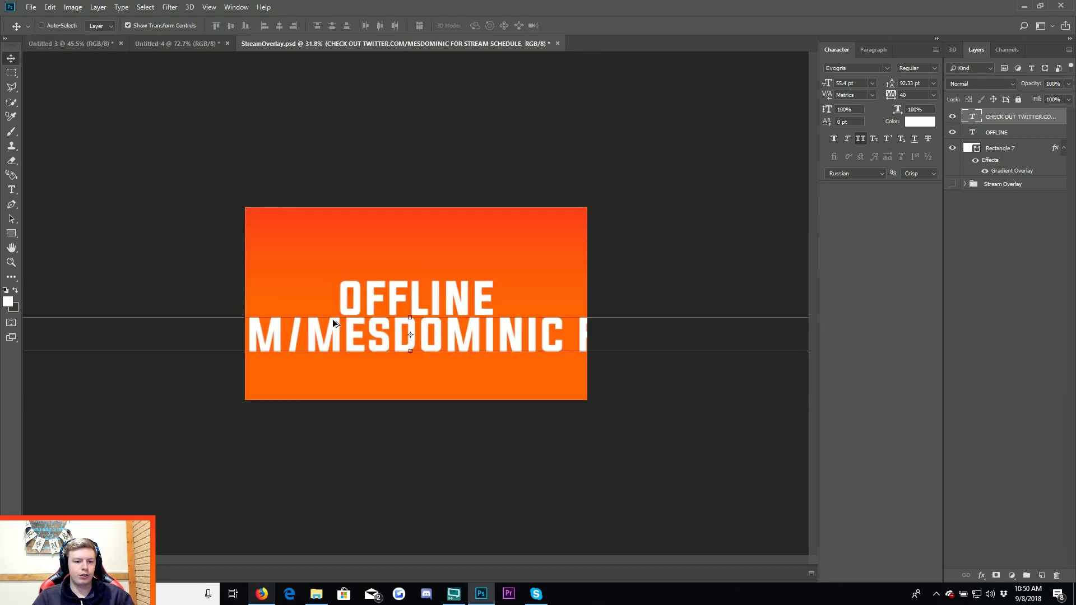
pyautogui.scroll(-2, 332, 319)
pyautogui.moveTo(65, 313)
pyautogui.mouseDown()
pyautogui.moveTo(663, 308)
pyautogui.moveTo(410, 273)
pyautogui.moveTo(461, 278)
pyautogui.mouseUp()
pyautogui.press('Return')
pyautogui.scroll(2, 426, 283)
pyautogui.scroll(2, 444, 290)
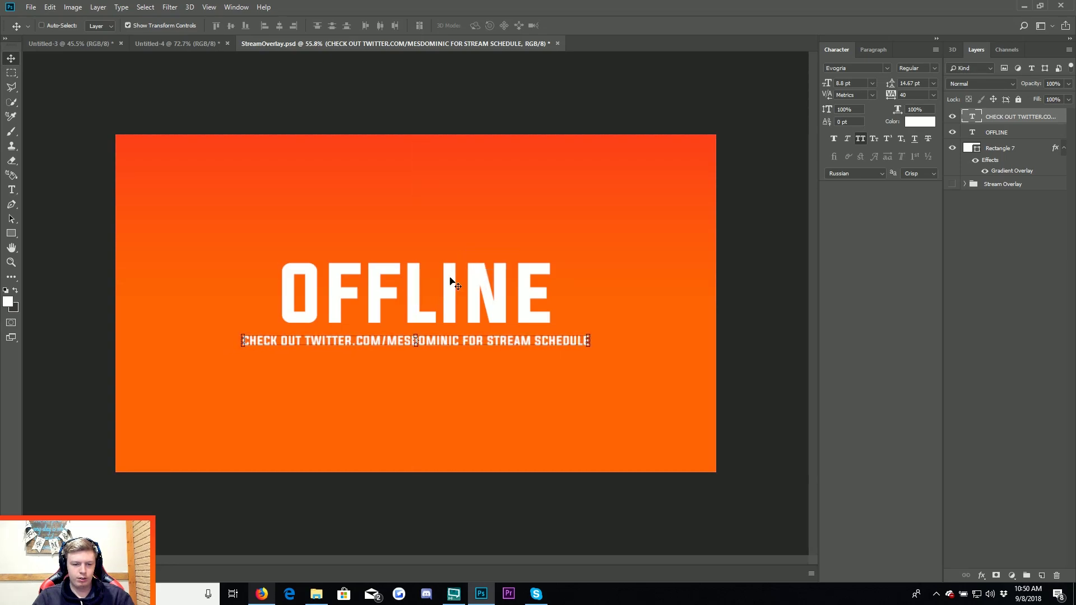
pyautogui.press('t')
pyautogui.tripleClick(377, 341)
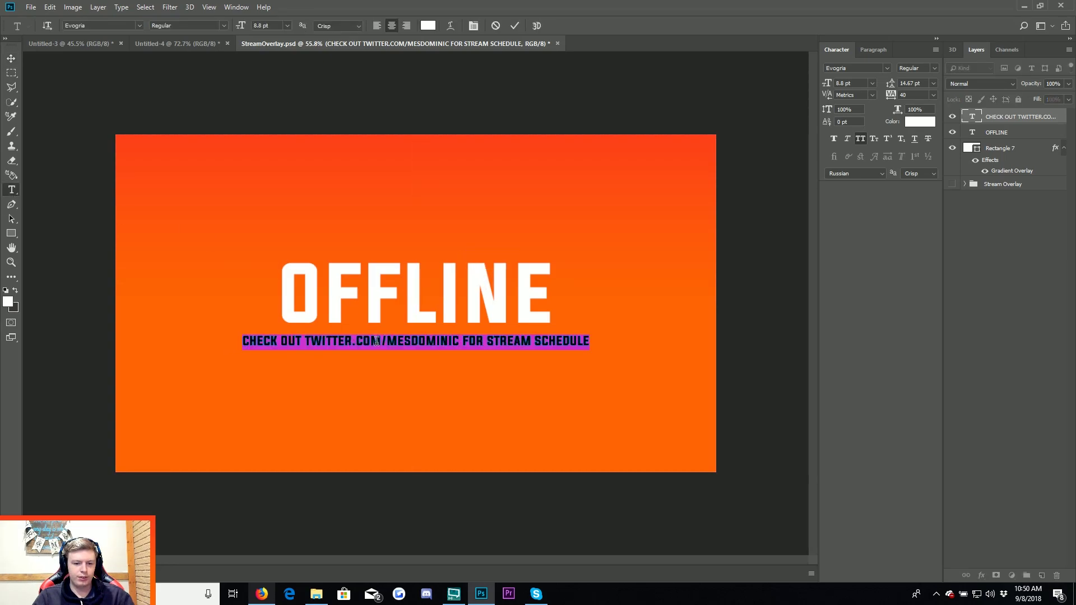
pyautogui.click(12, 58)
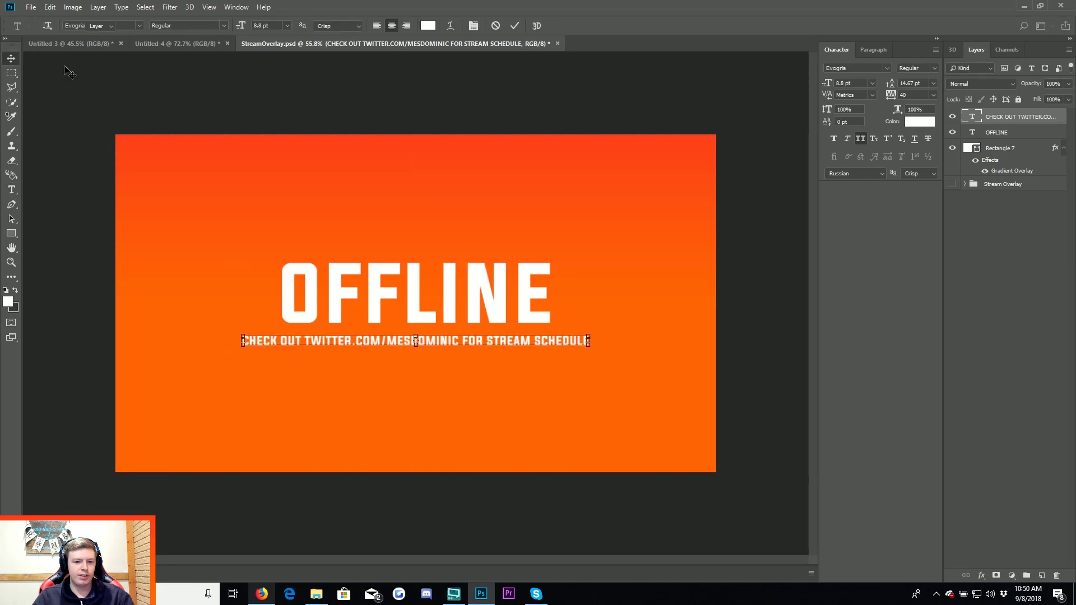
# Give the subtitle a dark grey Color Overlay and a Bevel & Emboss of size 62.
pyautogui.doubleClick(1065, 118)
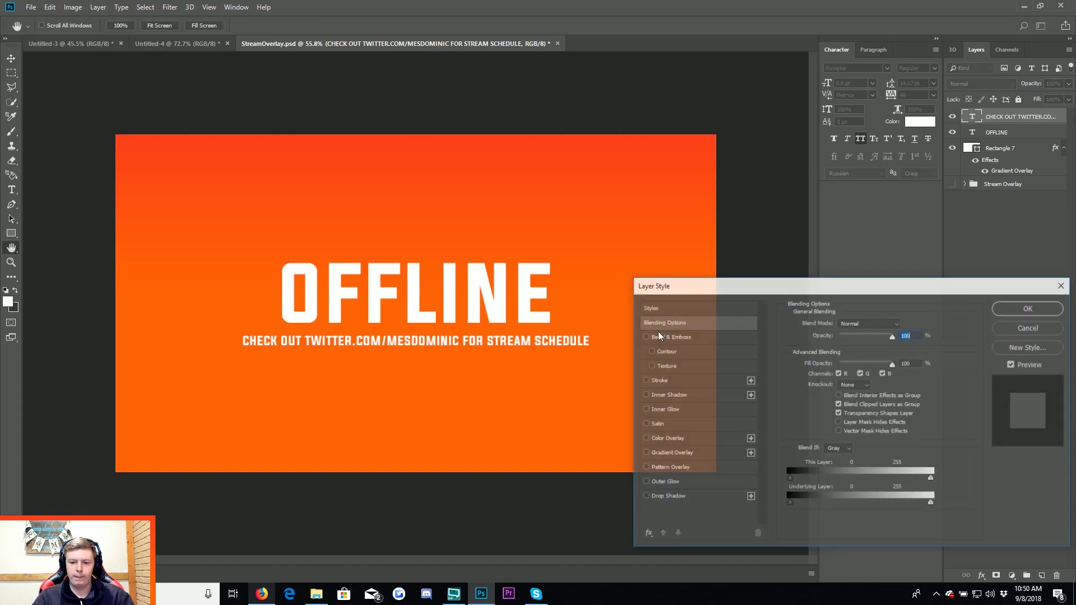
pyautogui.click(666, 440)
pyautogui.click(904, 324)
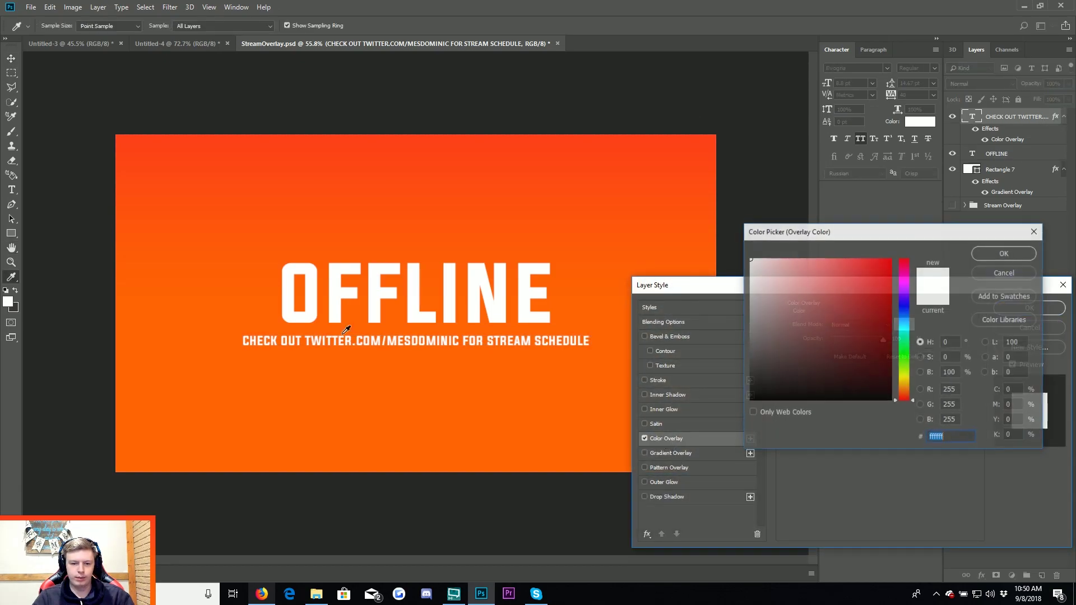
pyautogui.click(19, 306)
pyautogui.click(980, 256)
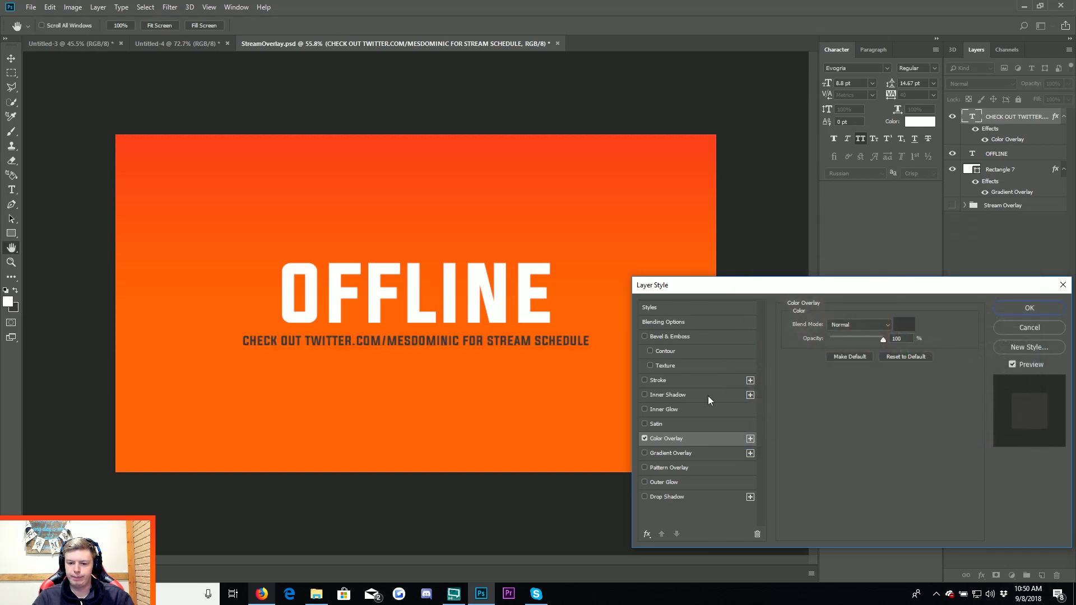
pyautogui.click(671, 337)
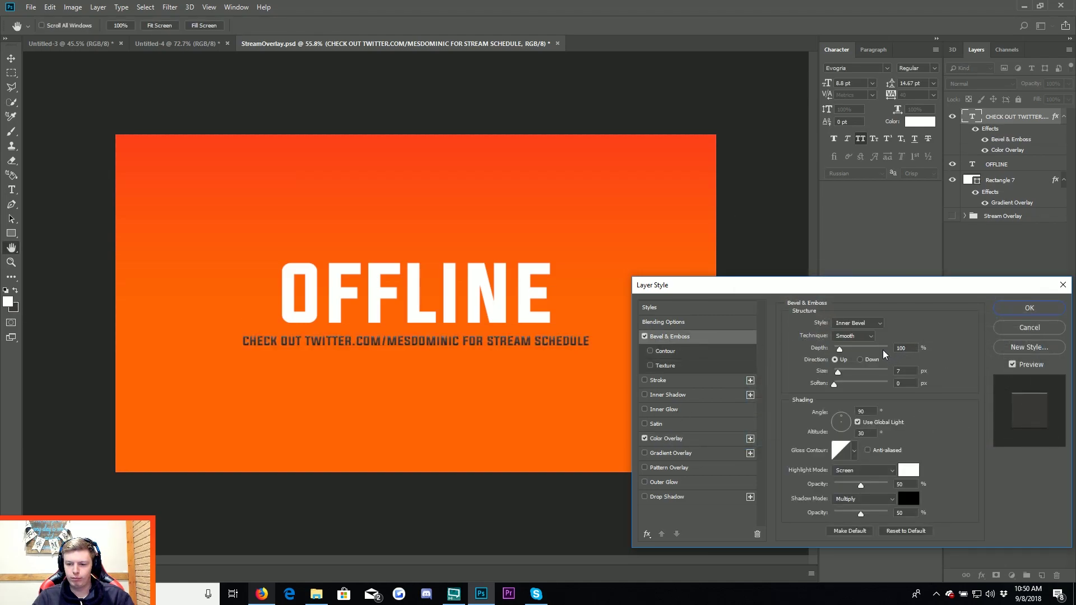
pyautogui.moveTo(839, 372); pyautogui.dragTo(851, 372)
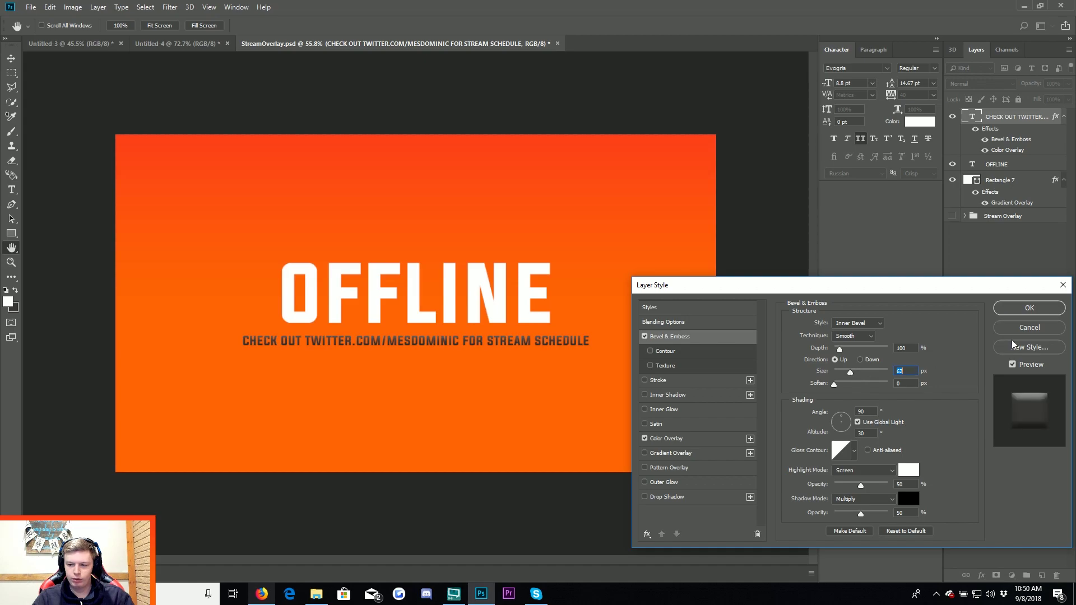
pyautogui.click(1005, 308)
# Nudge the subtitle up under OFFLINE, then shift both text lines slightly lower together.
pyautogui.scroll(1, 428, 289)
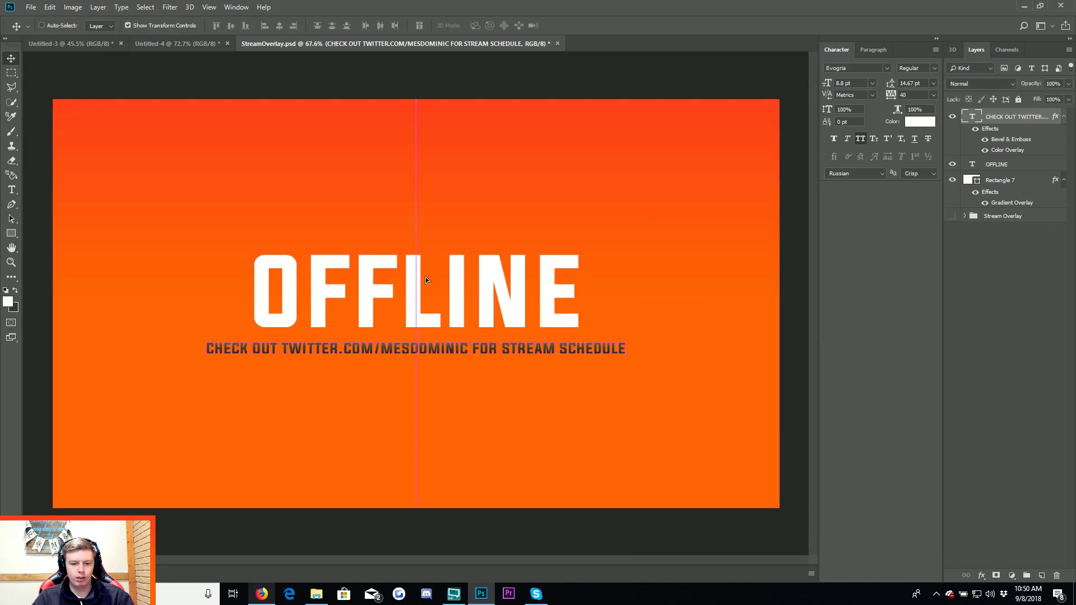
pyautogui.moveTo(426, 279); pyautogui.dragTo(426, 274)
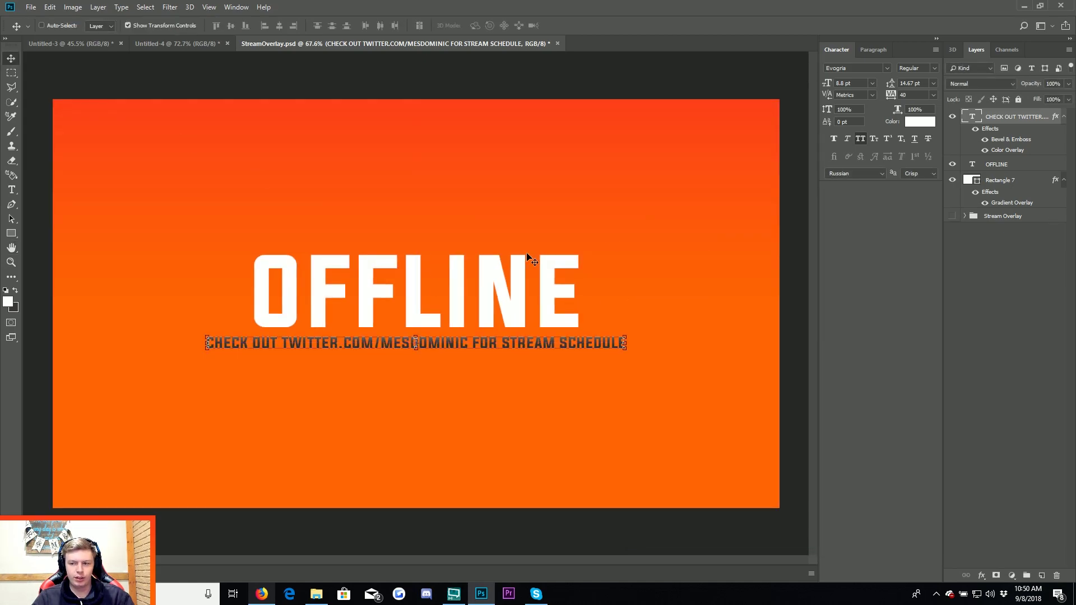
pyautogui.keyDown('ctrl'); pyautogui.click(1015, 164); pyautogui.keyUp('ctrl')
pyautogui.moveTo(517, 277); pyautogui.dragTo(517, 278)
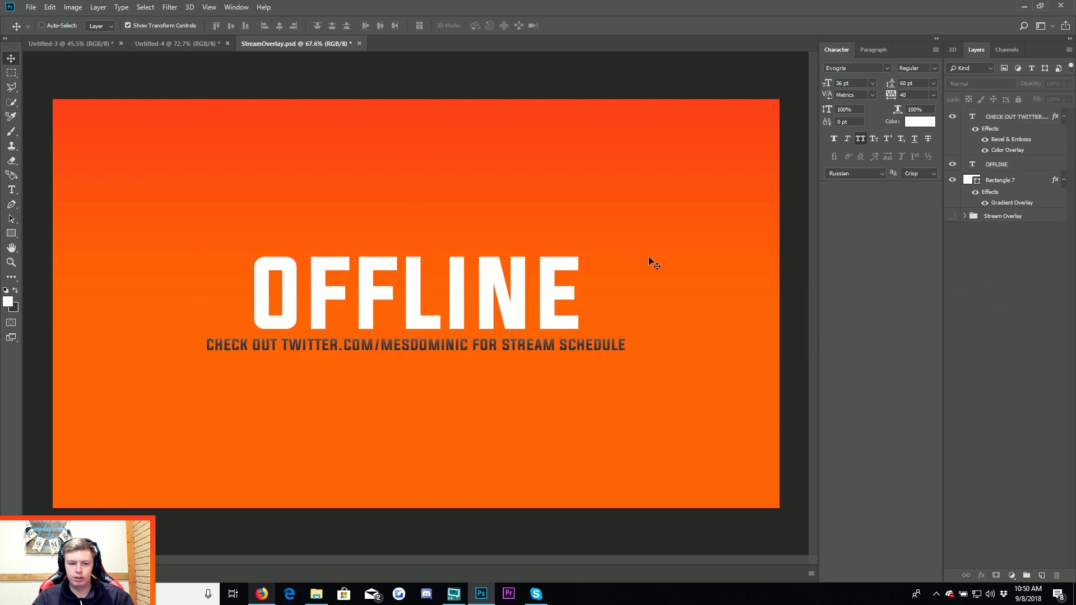
# Draw a dark grey rectangle over the left side, aligning its bottom with the canvas bottom.
pyautogui.click(11, 234)
pyautogui.click(16, 290)
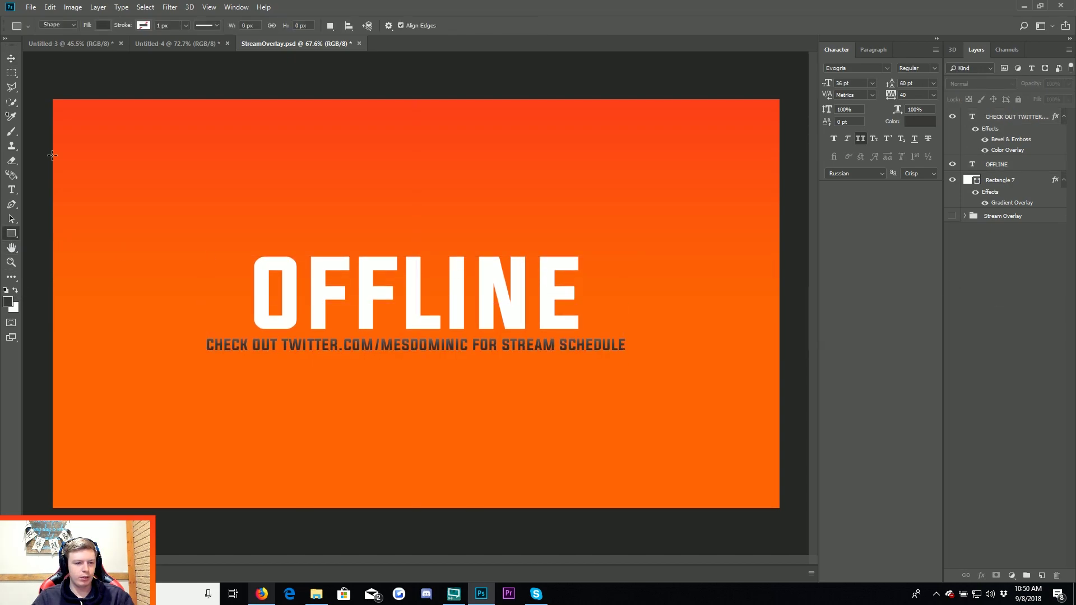
pyautogui.moveTo(39, 72)
pyautogui.mouseDown()
pyautogui.moveTo(144, 429)
pyautogui.moveTo(279, 542)
pyautogui.mouseUp()
pyautogui.press('v')
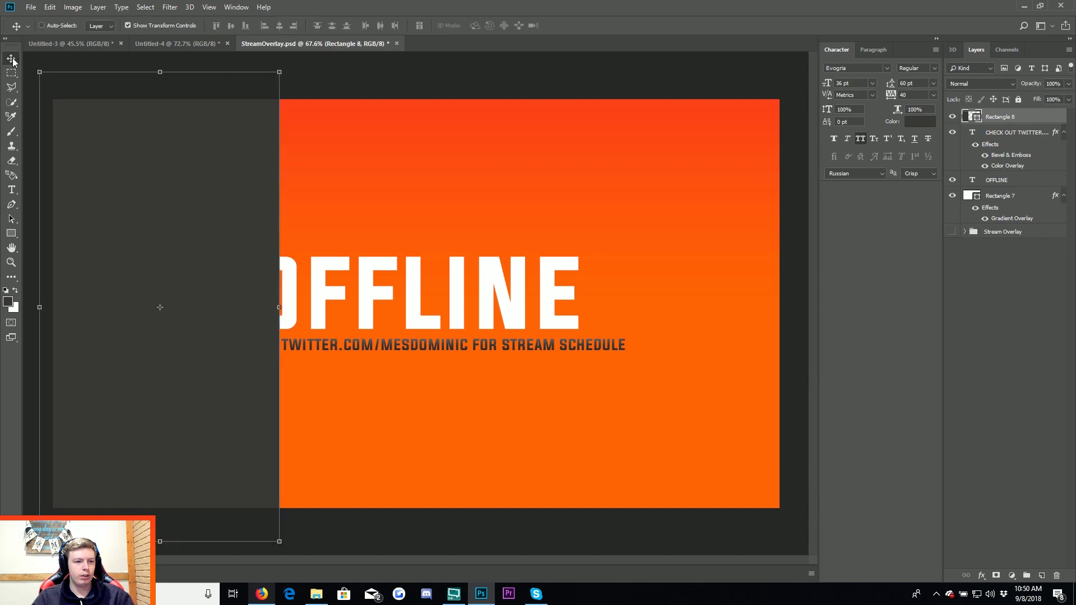
pyautogui.moveTo(147, 235); pyautogui.dragTo(145, 202)
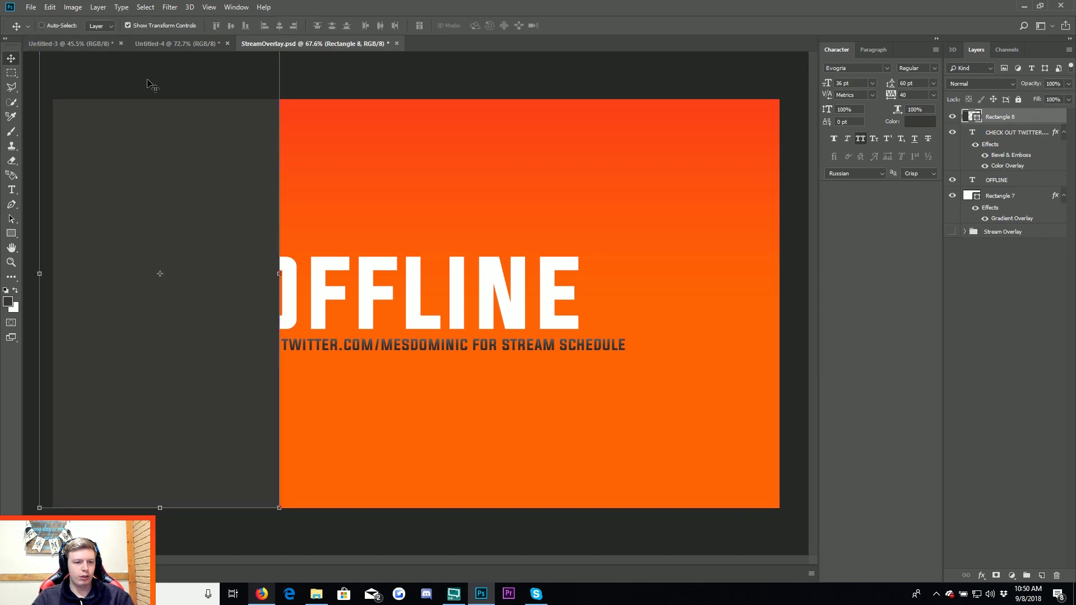
# Resize the dark rectangle so its top meets the canvas top.
pyautogui.hotkey('ctrl', '-')
pyautogui.moveTo(253, 135); pyautogui.dragTo(255, 175)
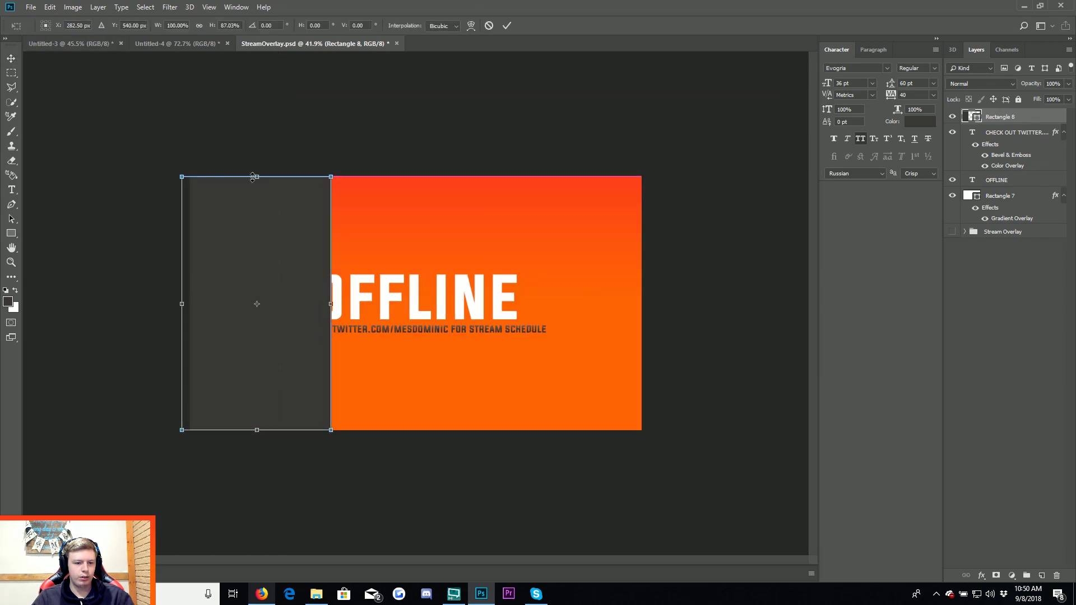
pyautogui.moveTo(182, 274); pyautogui.dragTo(187, 275)
pyautogui.press('Return')
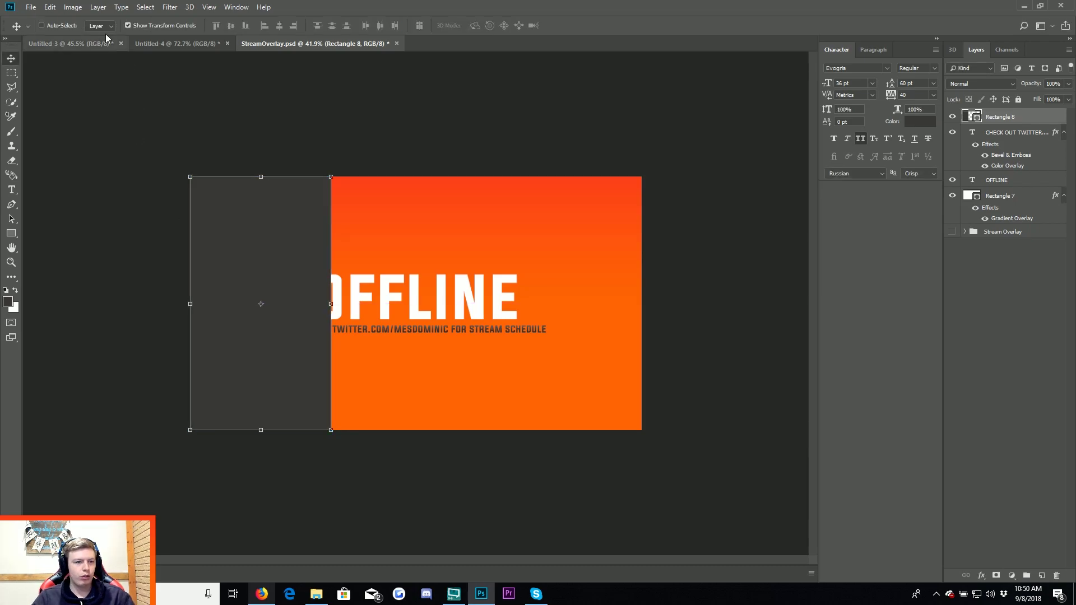
# Browse the Edit and Select menus for transform options.
pyautogui.click(56, 8)
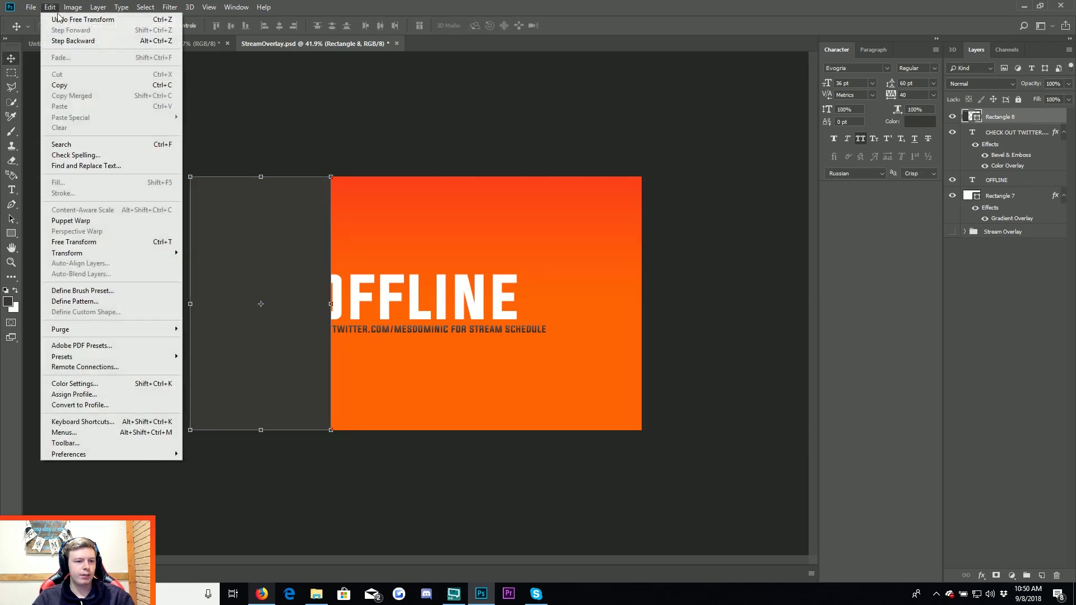
pyautogui.click(300, 246)
pyautogui.click(98, 7)
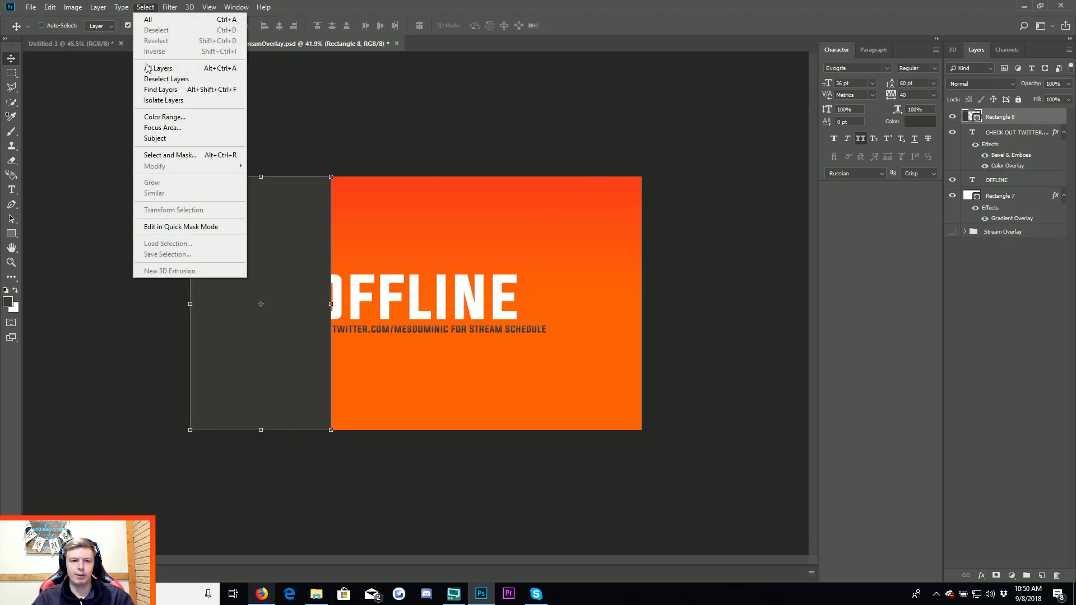
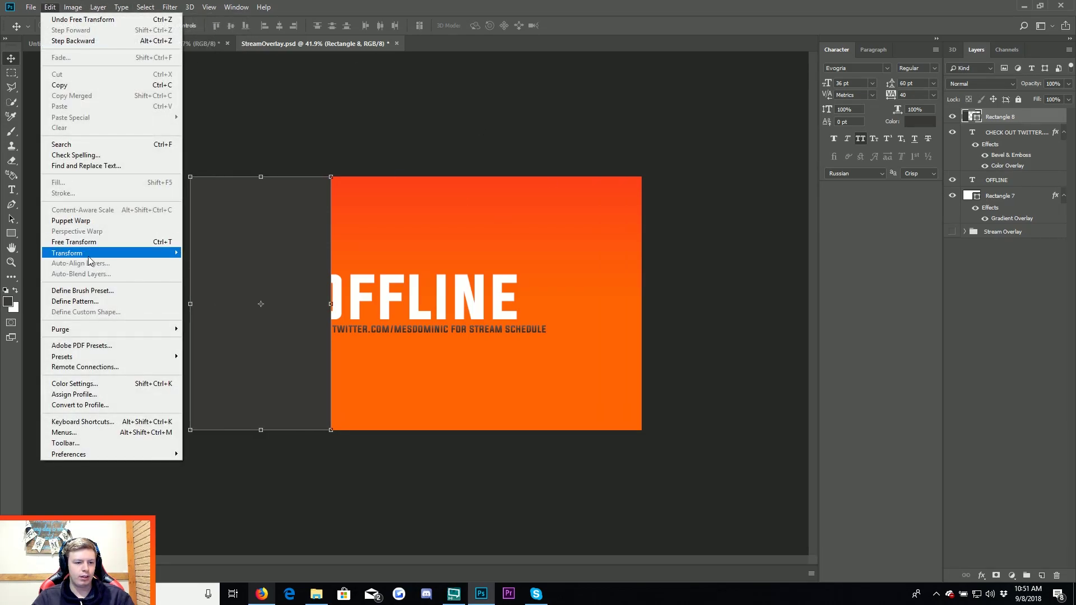
# Warp the dark rectangle's right edge into a sweeping downward curve and shift it left to reveal OFFLINE.
pyautogui.moveTo(68, 253)
pyautogui.click(202, 324)
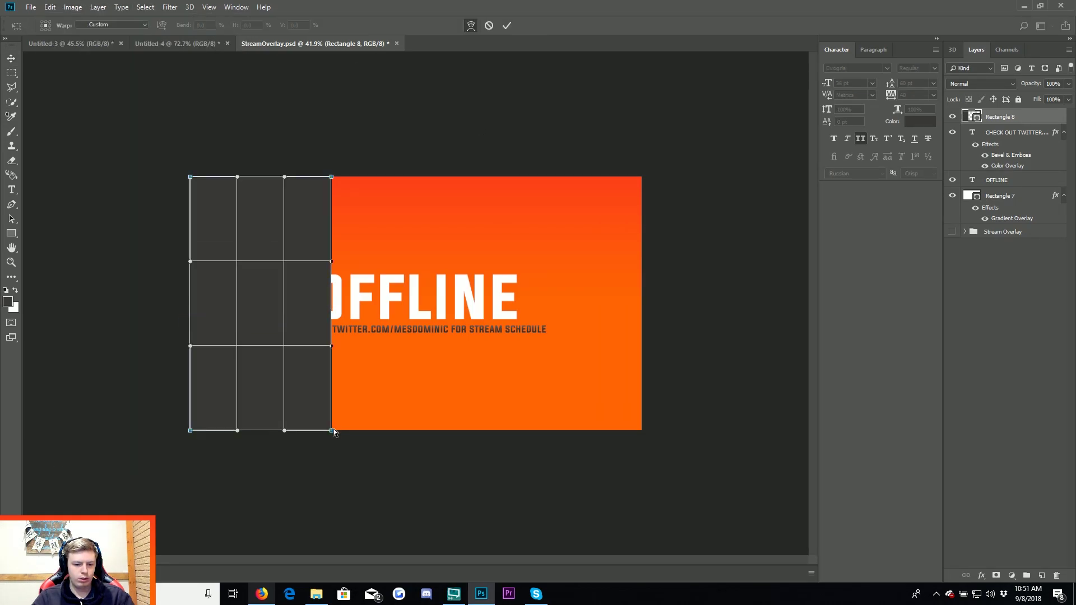
pyautogui.moveTo(333, 430); pyautogui.dragTo(433, 436)
pyautogui.scroll(5, 424, 439)
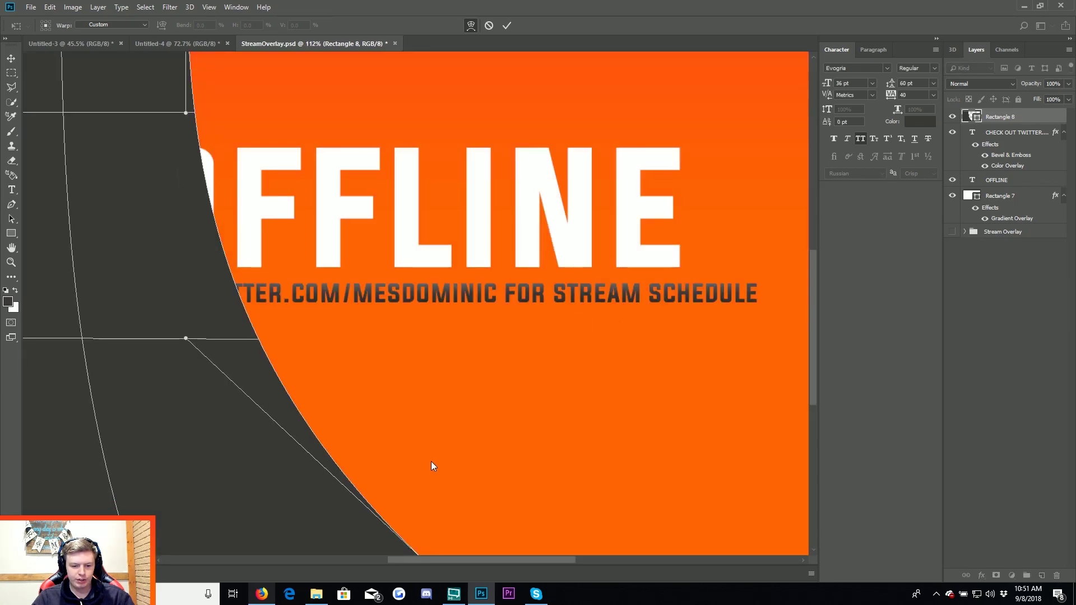
pyautogui.scroll(-3, 440, 384)
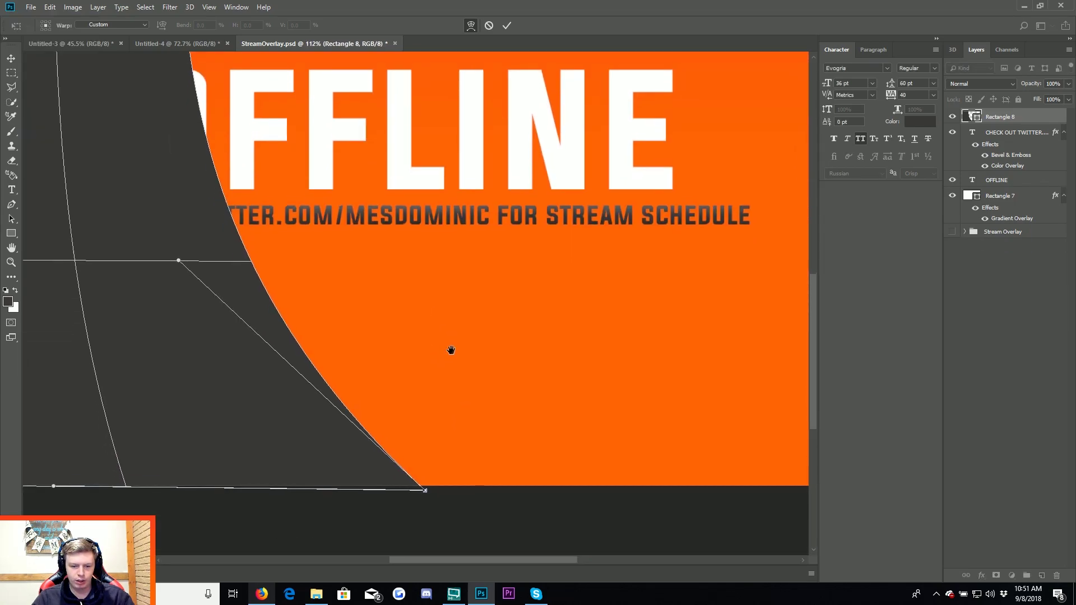
pyautogui.scroll(-1, 433, 355)
pyautogui.moveTo(428, 470); pyautogui.dragTo(483, 468)
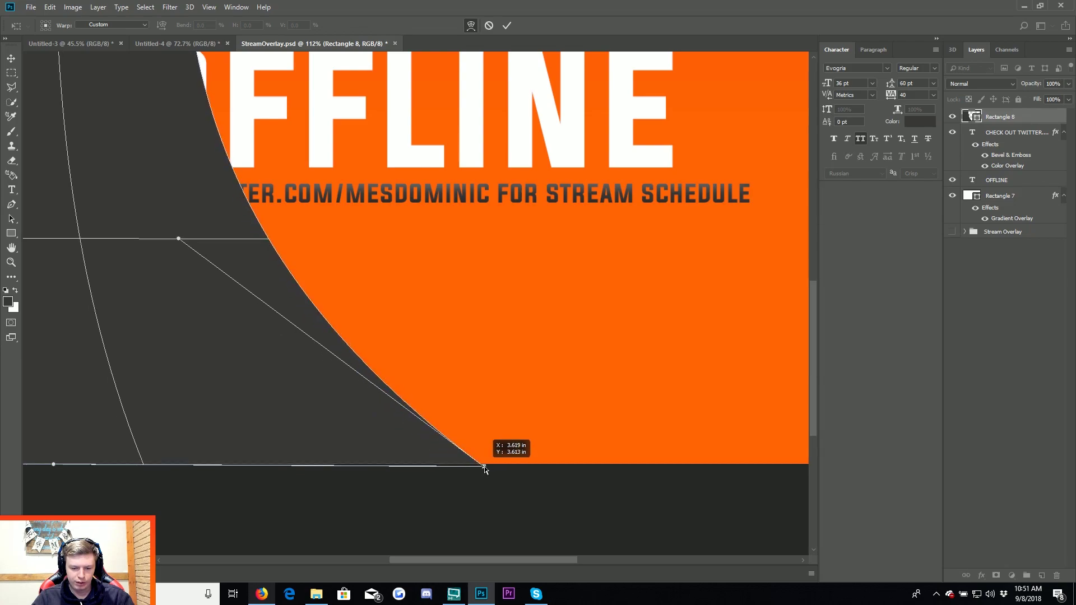
pyautogui.press('Return')
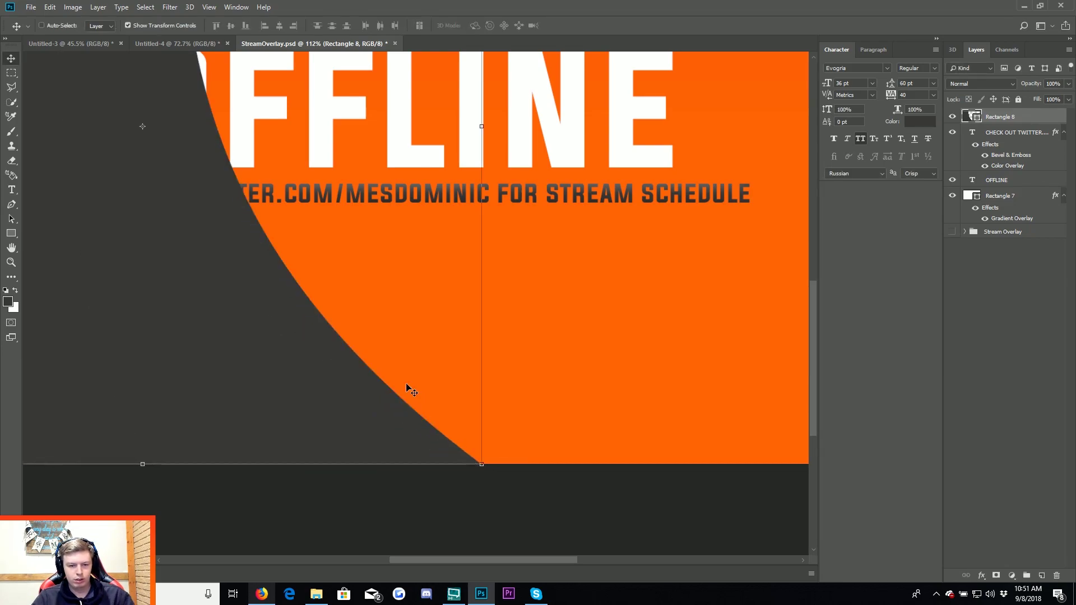
pyautogui.scroll(-3, 381, 370)
pyautogui.scroll(-4, 356, 346)
pyautogui.moveTo(356, 343)
pyautogui.mouseDown()
pyautogui.moveTo(284, 341)
pyautogui.moveTo(298, 343)
pyautogui.mouseUp()
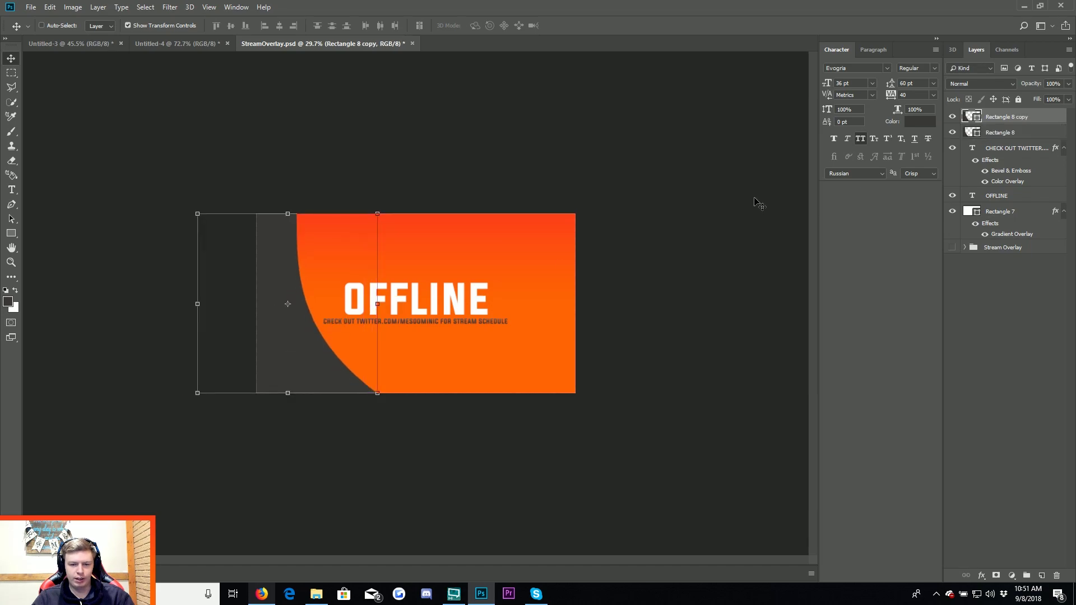
# Place the shape copy below Rectangle 8 and lower its opacity to about 48%.
pyautogui.moveTo(1006, 117); pyautogui.dragTo(1063, 136)
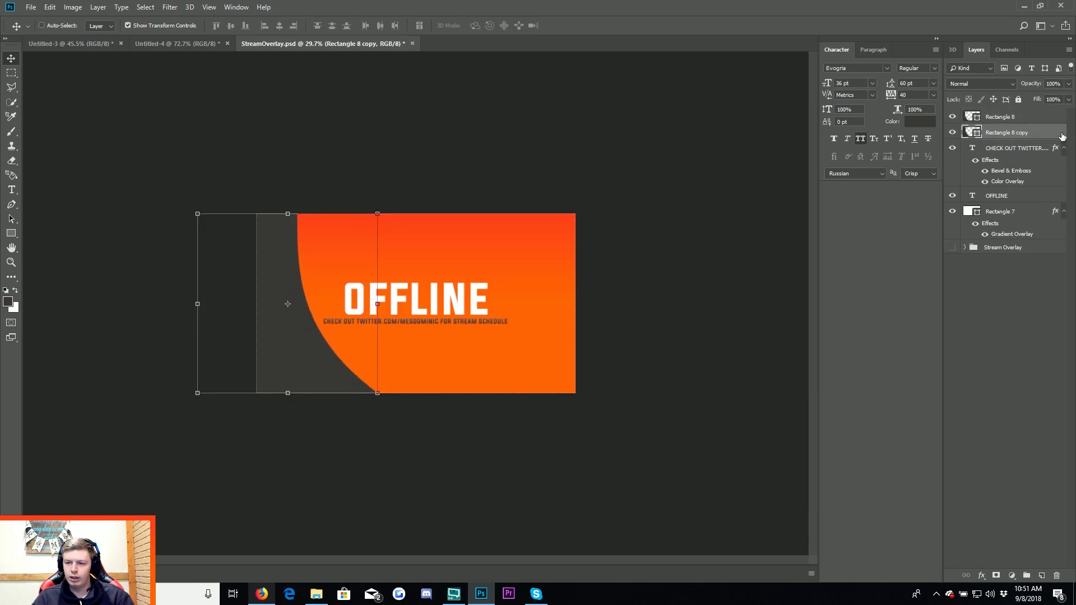
pyautogui.doubleClick(1062, 136)
pyautogui.moveTo(852, 334); pyautogui.dragTo(868, 342)
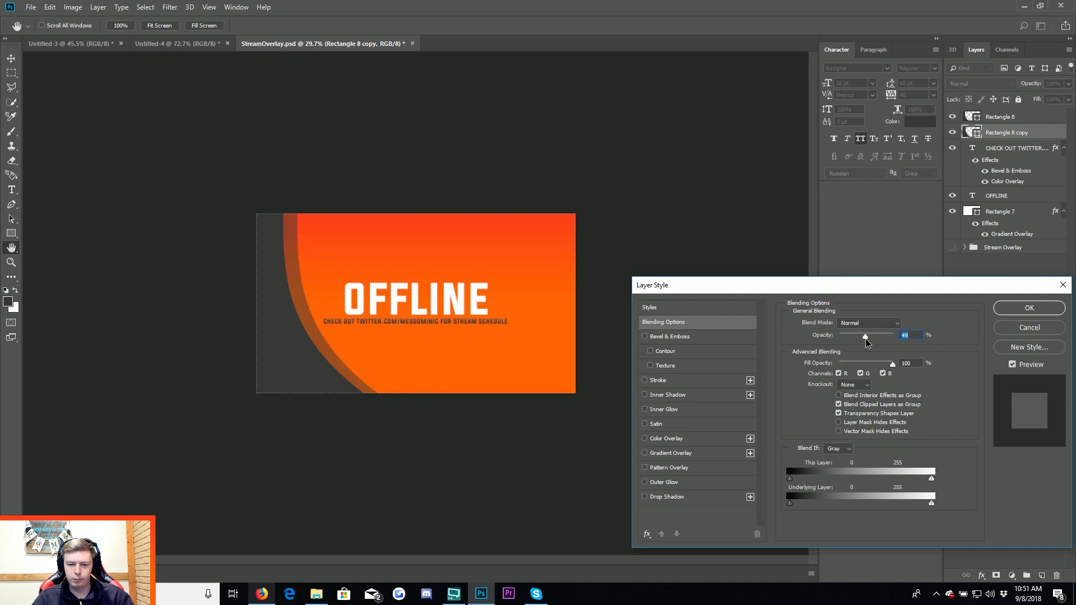
pyautogui.click(1030, 308)
# Move both curved shapes further left and scale them up together.
pyautogui.moveTo(600, 317); pyautogui.dragTo(601, 317)
pyautogui.keyDown('shift'); pyautogui.click(1000, 117); pyautogui.keyUp('shift')
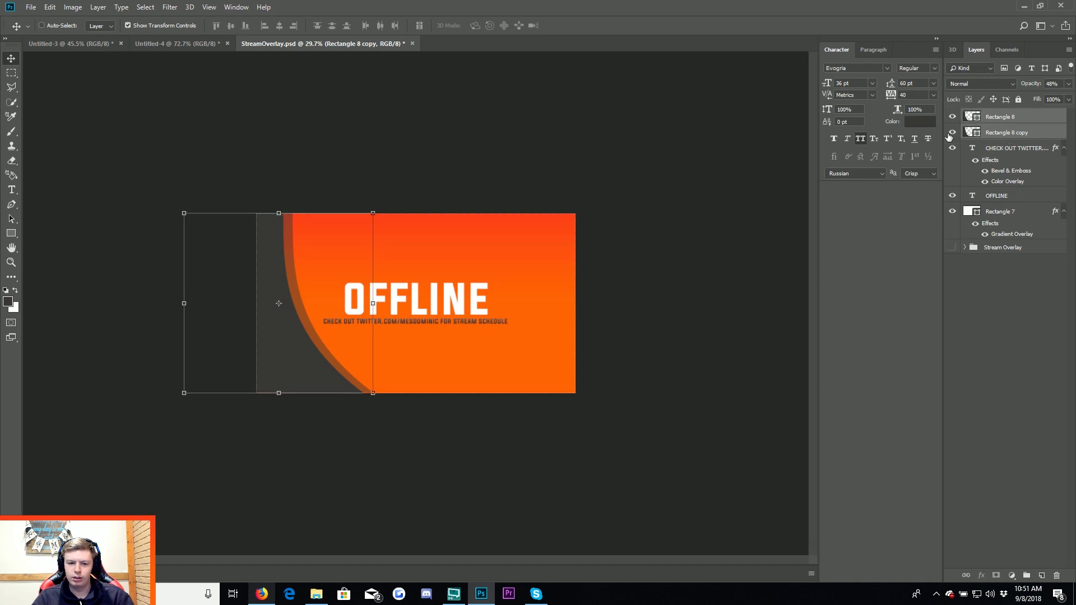
pyautogui.moveTo(614, 271); pyautogui.dragTo(590, 270)
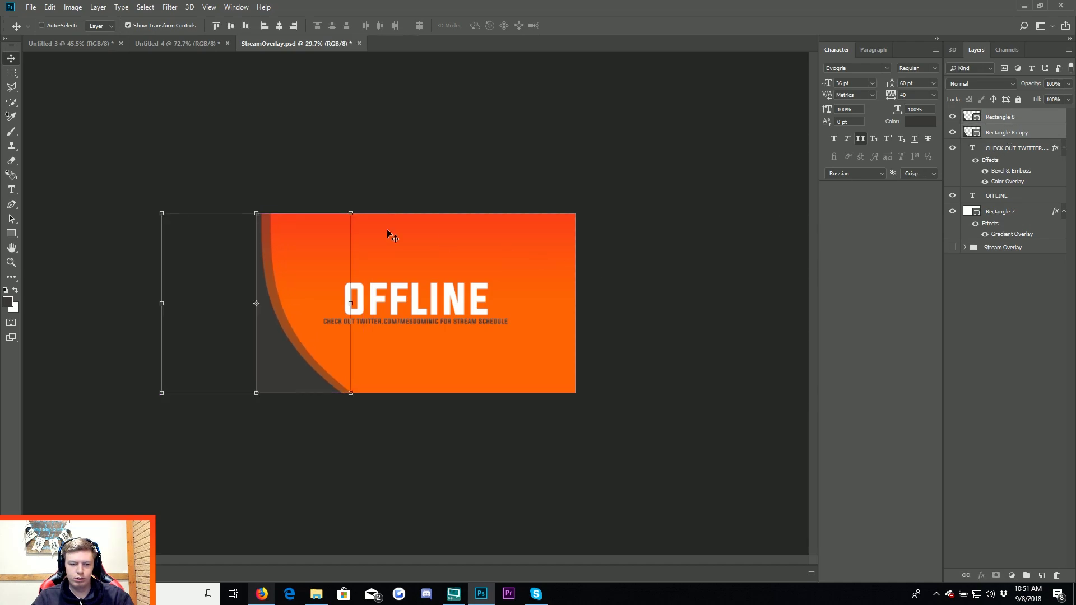
pyautogui.moveTo(352, 212)
pyautogui.mouseDown()
pyautogui.moveTo(459, 185)
pyautogui.moveTo(509, 273)
pyautogui.mouseUp()
pyautogui.press('Escape')
# Duplicate the curved shapes, flip the copies horizontally, and move them to the right side.
pyautogui.moveTo(320, 291); pyautogui.dragTo(399, 274)
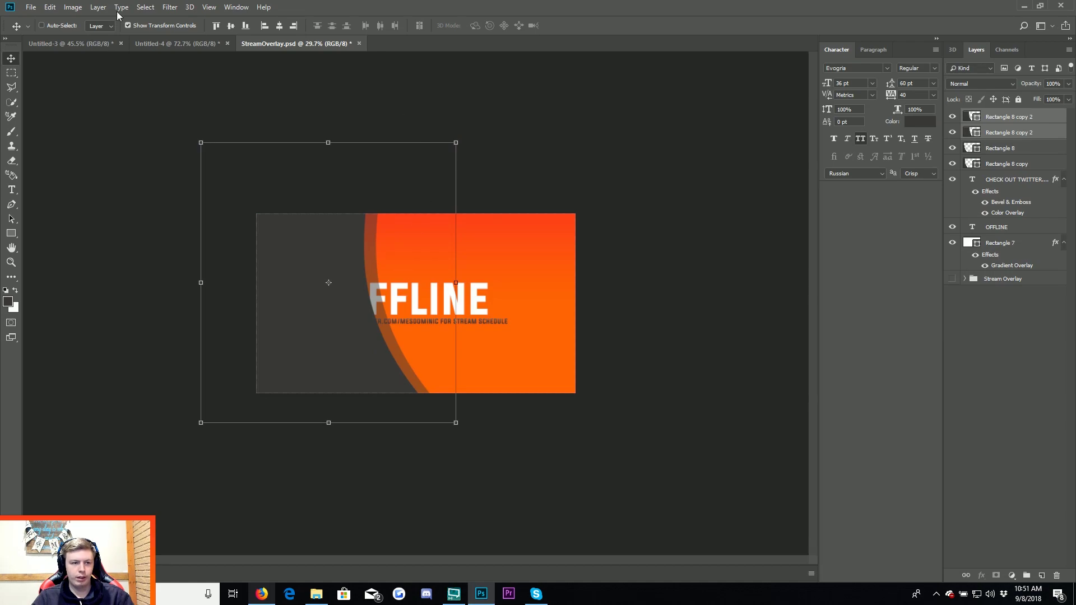
pyautogui.click(50, 7)
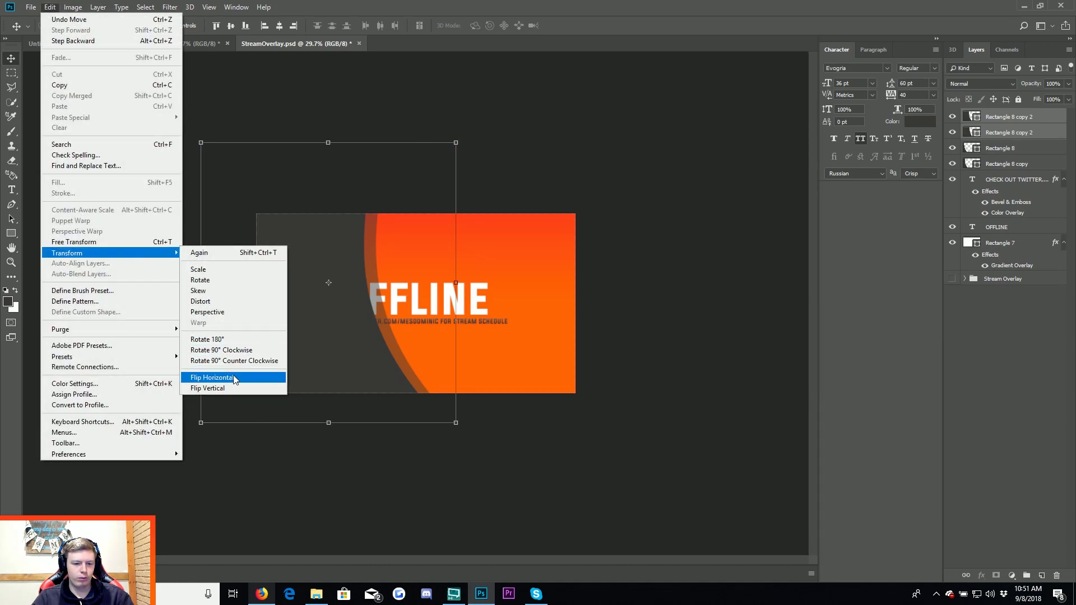
pyautogui.click(234, 379)
pyautogui.press('Return')
pyautogui.moveTo(348, 308); pyautogui.dragTo(648, 310)
# Flip the right-side copies vertically, settle their position, and group them.
pyautogui.click(50, 7)
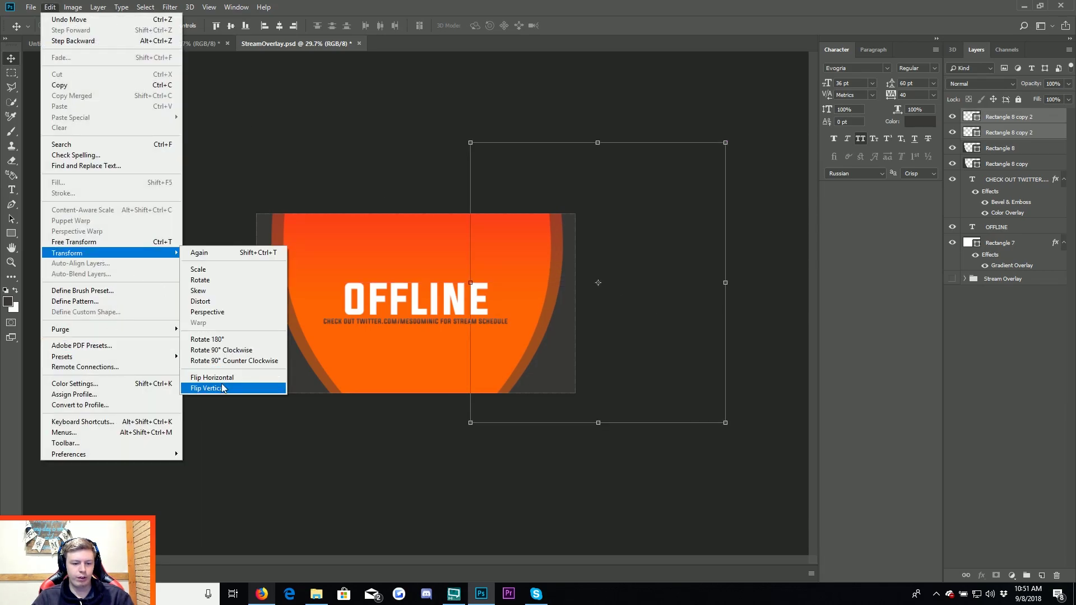
pyautogui.click(224, 390)
pyautogui.moveTo(524, 348); pyautogui.dragTo(505, 348)
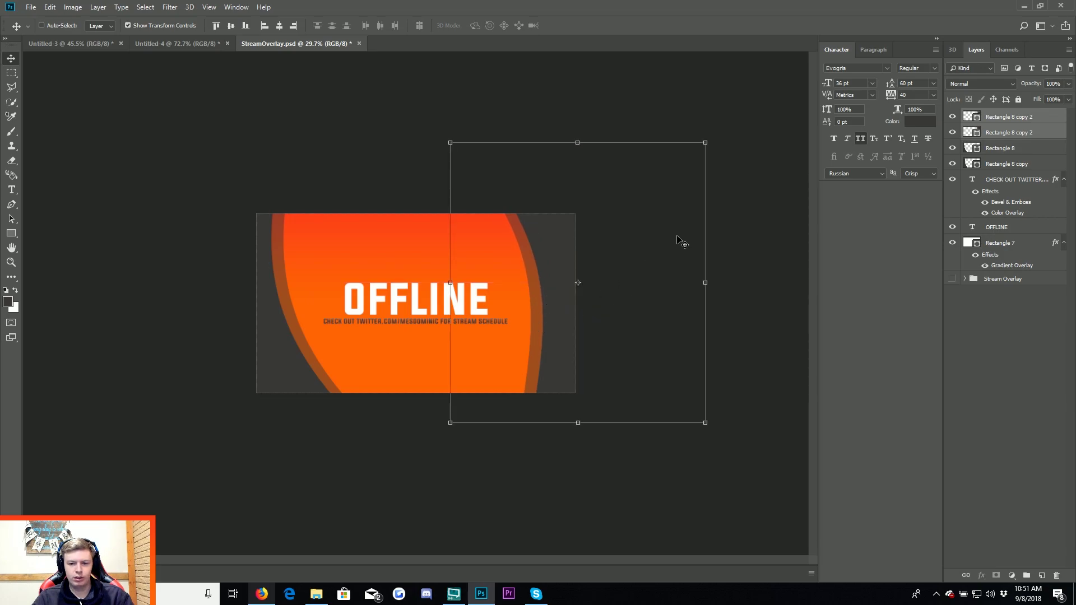
pyautogui.moveTo(713, 221); pyautogui.dragTo(703, 201)
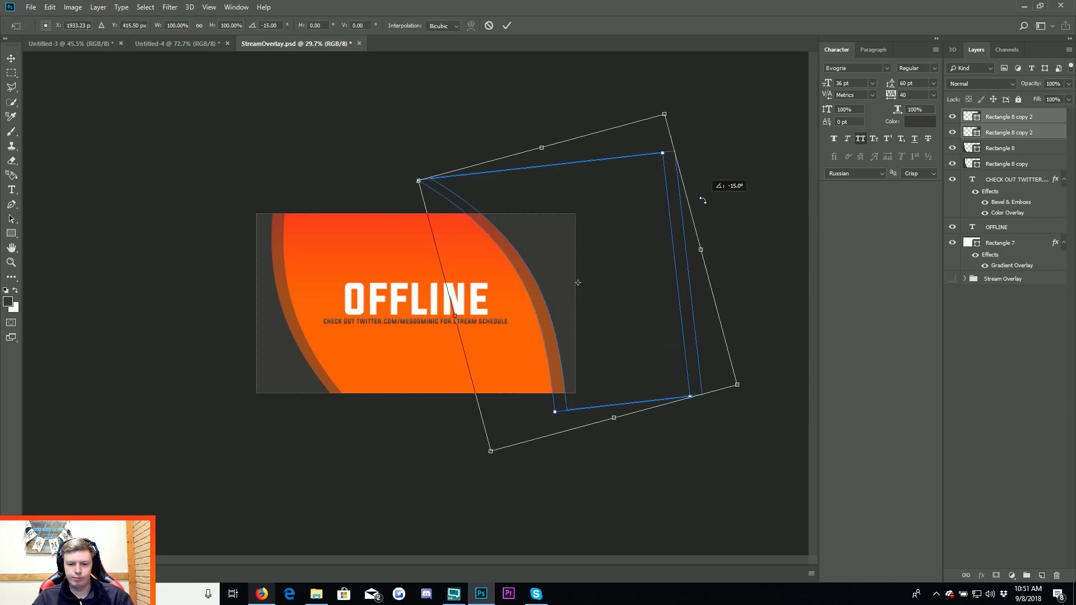
pyautogui.press('Escape')
pyautogui.moveTo(598, 275); pyautogui.dragTo(594, 271)
pyautogui.click(1029, 575)
pyautogui.write('R')
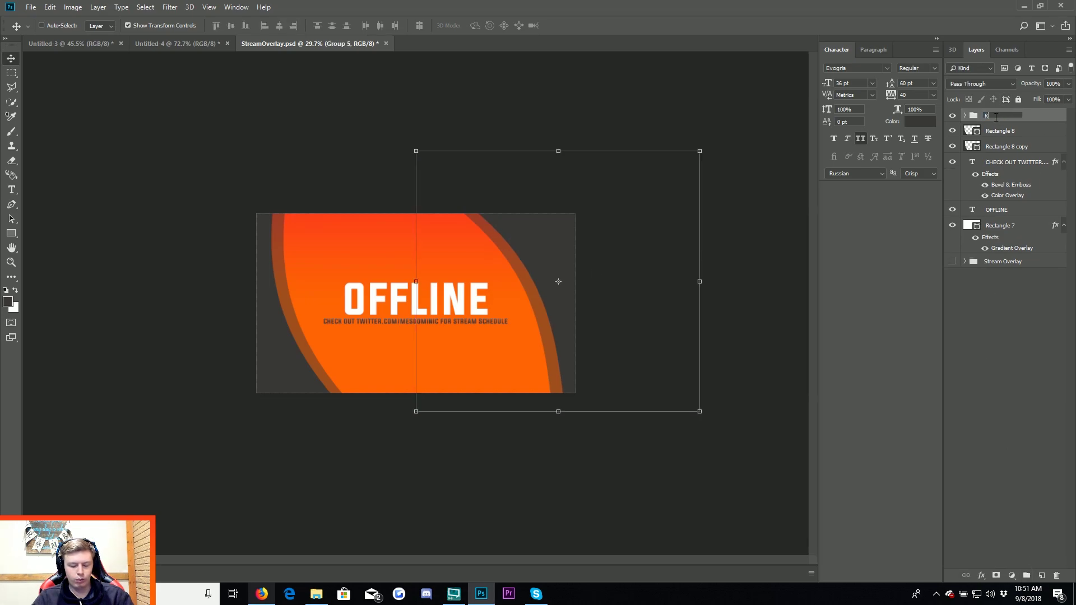
# Name the right-side group R1 and the original curved shape layer L2.
pyautogui.press('Return')
pyautogui.doubleClick(1003, 130)
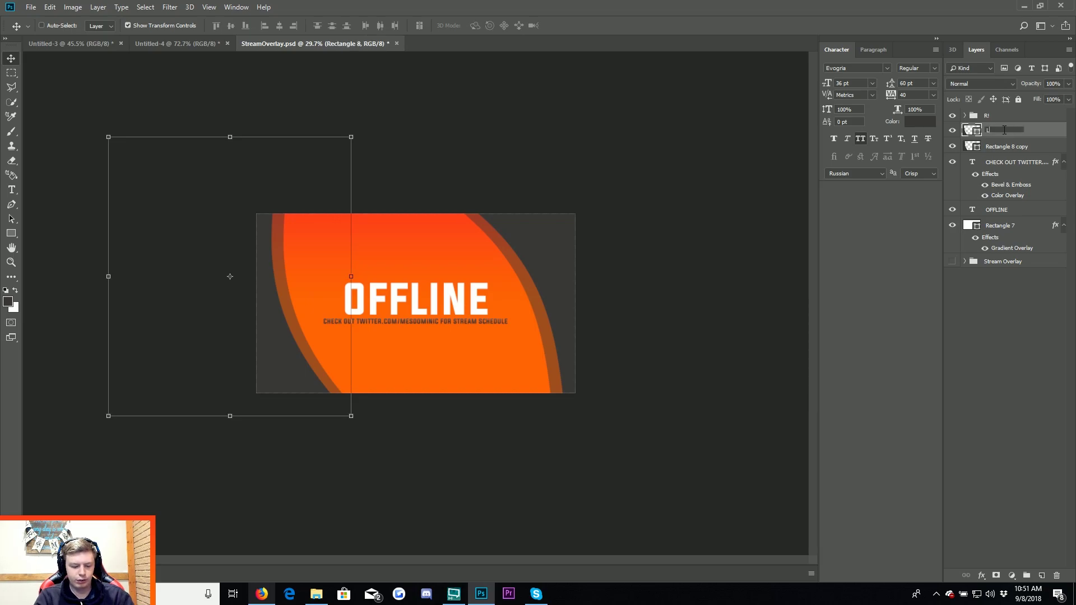
pyautogui.write('L')
pyautogui.press('Return')
pyautogui.doubleClick(989, 116)
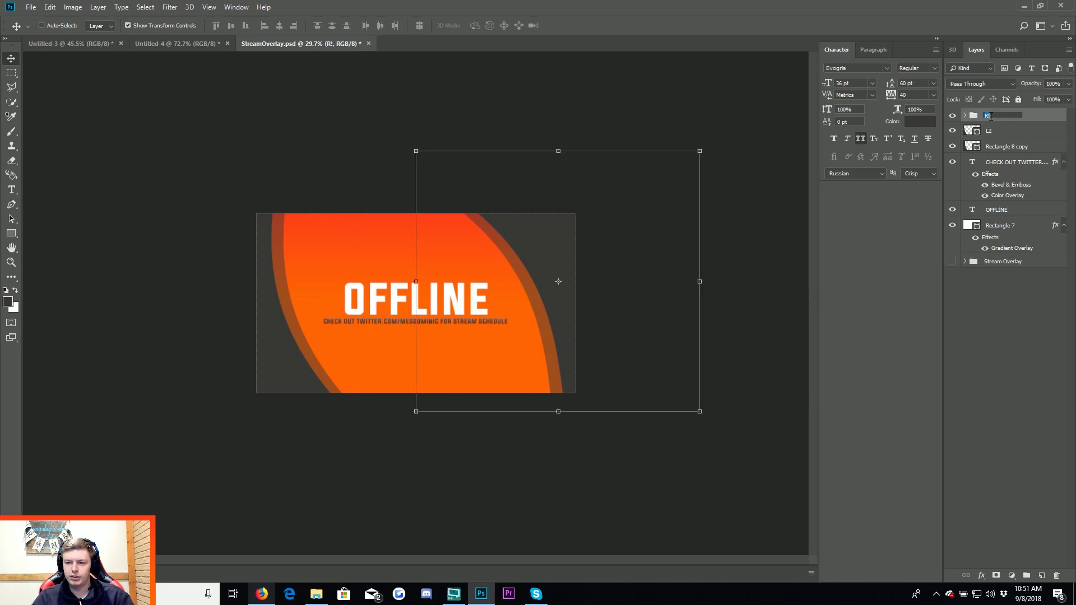
pyautogui.click(1046, 337)
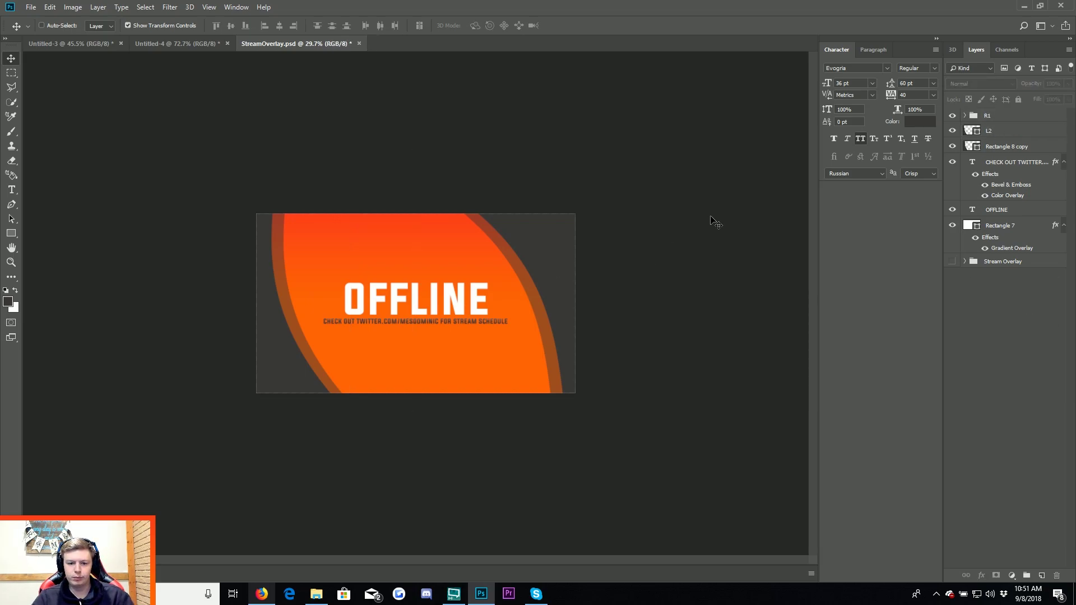
# Group the two left-side curved shape layers into a group named L2.
pyautogui.click(993, 131)
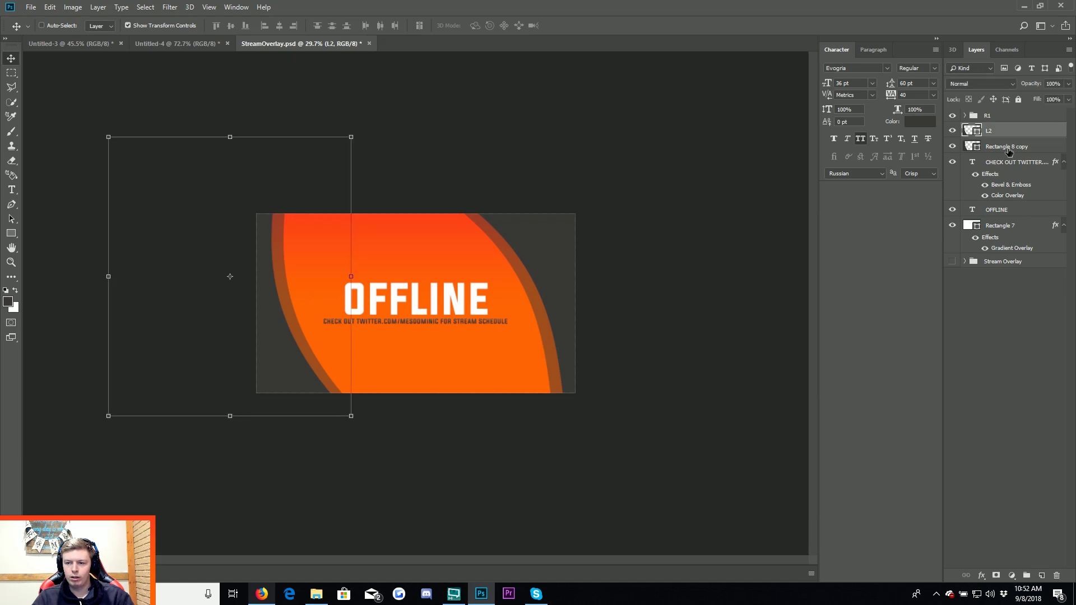
pyautogui.moveTo(1004, 147); pyautogui.dragTo(1027, 576)
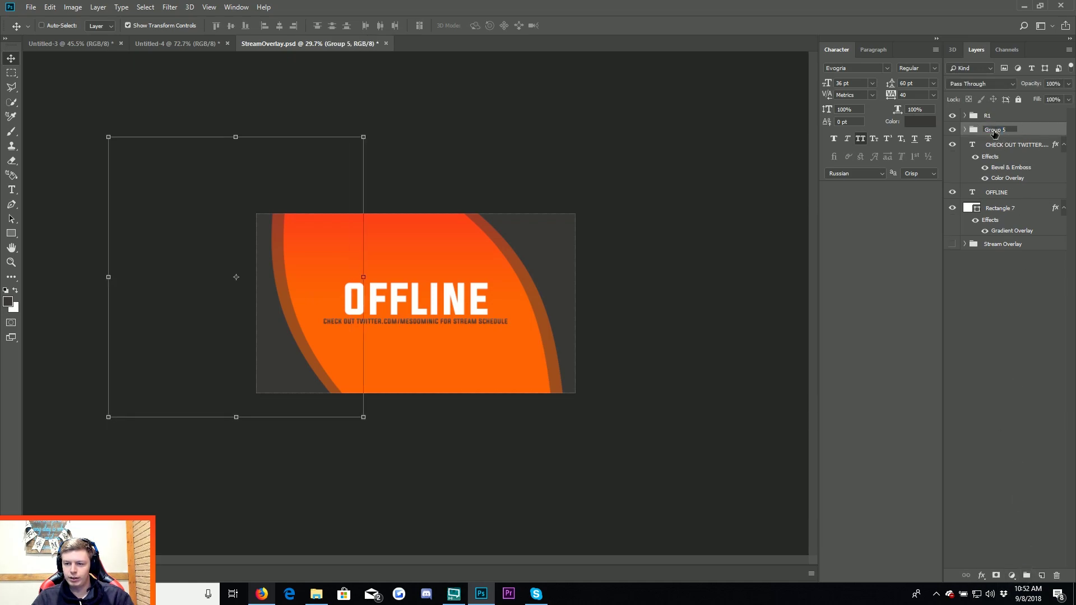
pyautogui.write('L2')
pyautogui.press('Return')
pyautogui.click(1007, 335)
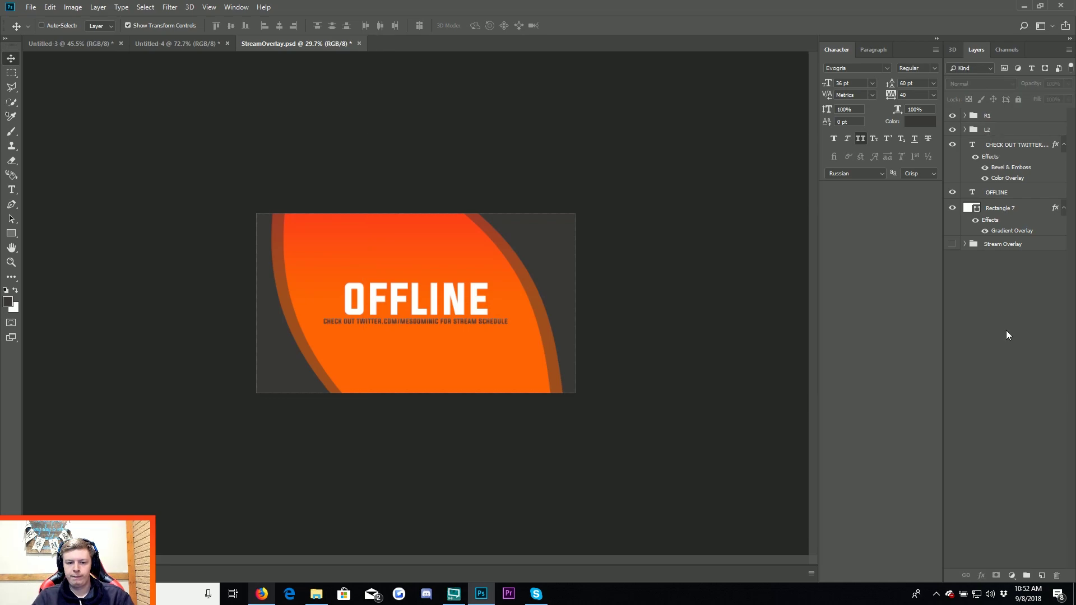
pyautogui.scroll(3, 355, 291)
pyautogui.scroll(1, 298, 224)
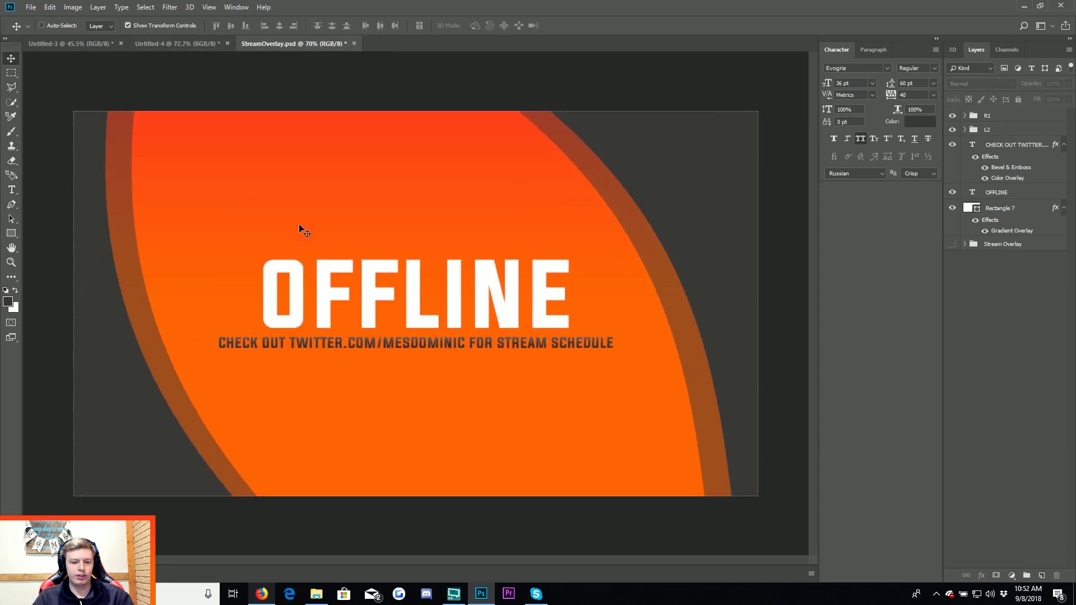
# Browse the Downloads folder in File Explorer, then add a new empty top layer in Photoshop.
pyautogui.click(317, 594)
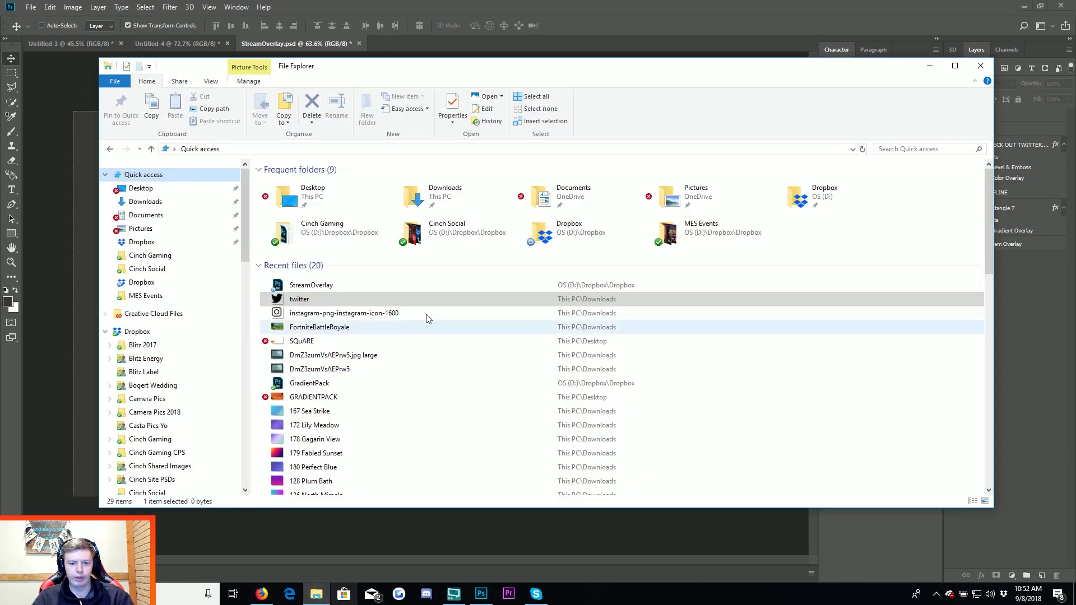
pyautogui.click(146, 201)
pyautogui.scroll(-5, 506, 250)
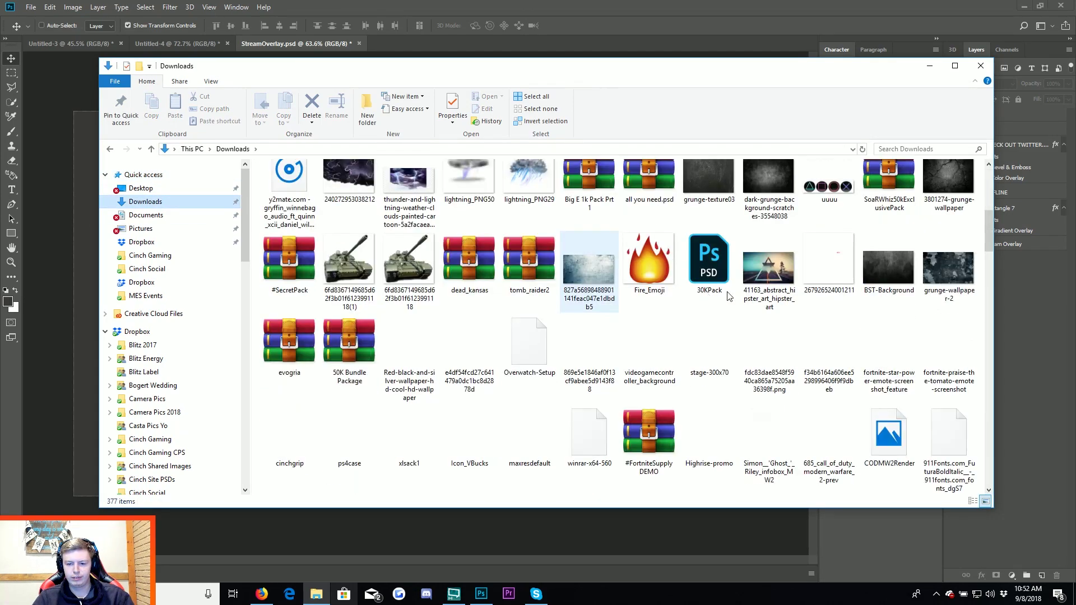
pyautogui.scroll(-5, 617, 281)
pyautogui.scroll(-5, 648, 308)
pyautogui.scroll(-3, 648, 307)
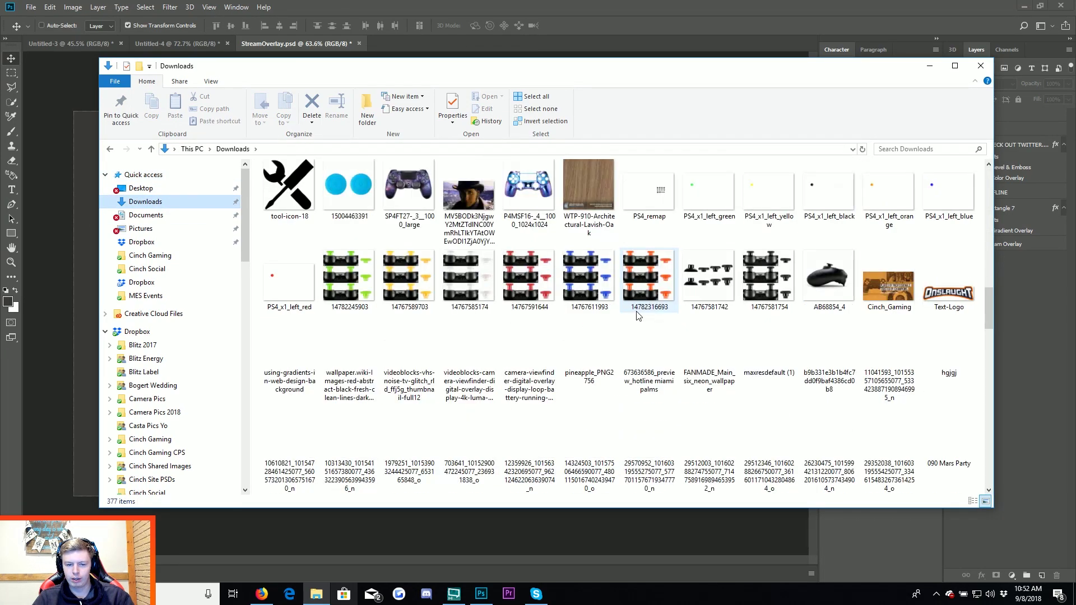
pyautogui.scroll(-3, 701, 314)
pyautogui.scroll(-3, 767, 320)
pyautogui.scroll(-3, 723, 274)
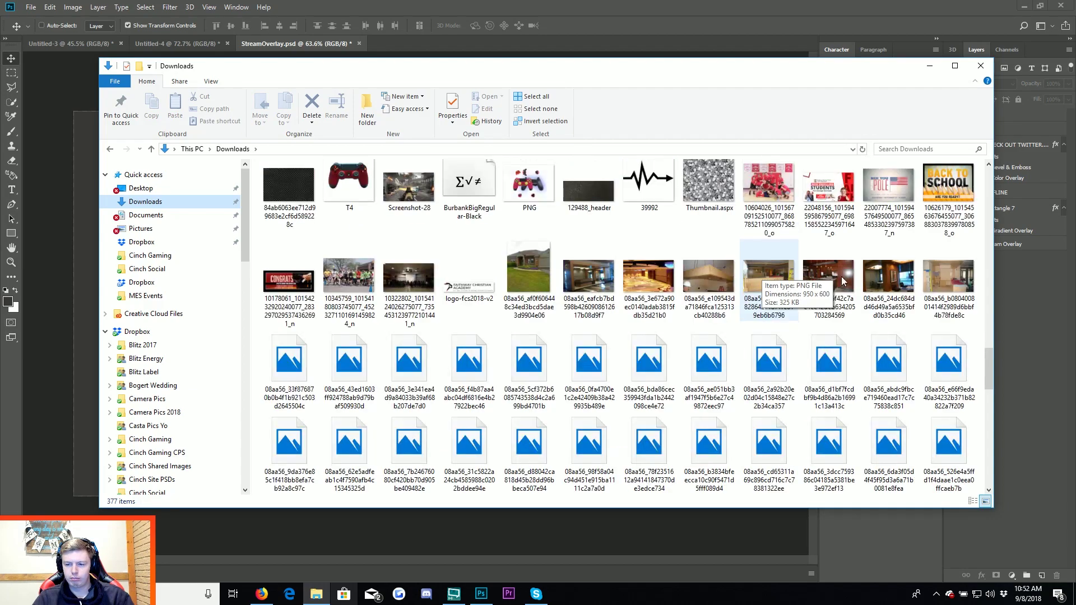
pyautogui.scroll(-3, 768, 280)
pyautogui.scroll(-3, 701, 319)
pyautogui.scroll(-3, 636, 325)
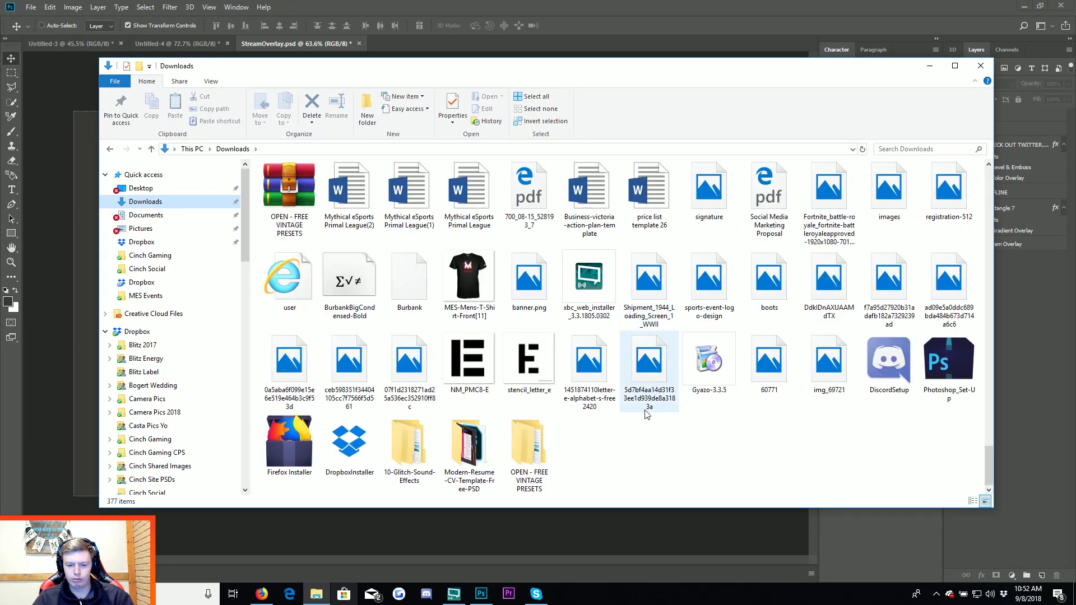
pyautogui.hotkey('alt', 'Tab')
pyautogui.click(1041, 576)
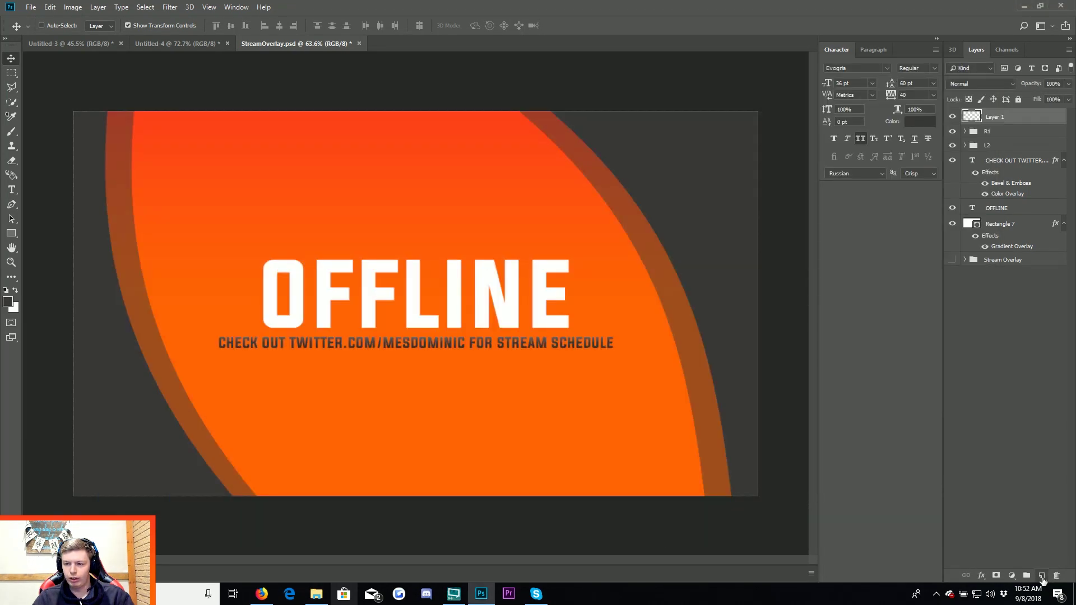
# Choose the Kyle's Spatter brush at 800 px and stamp dark spatter on the lower left and right.
pyautogui.click(13, 134)
pyautogui.click(59, 27)
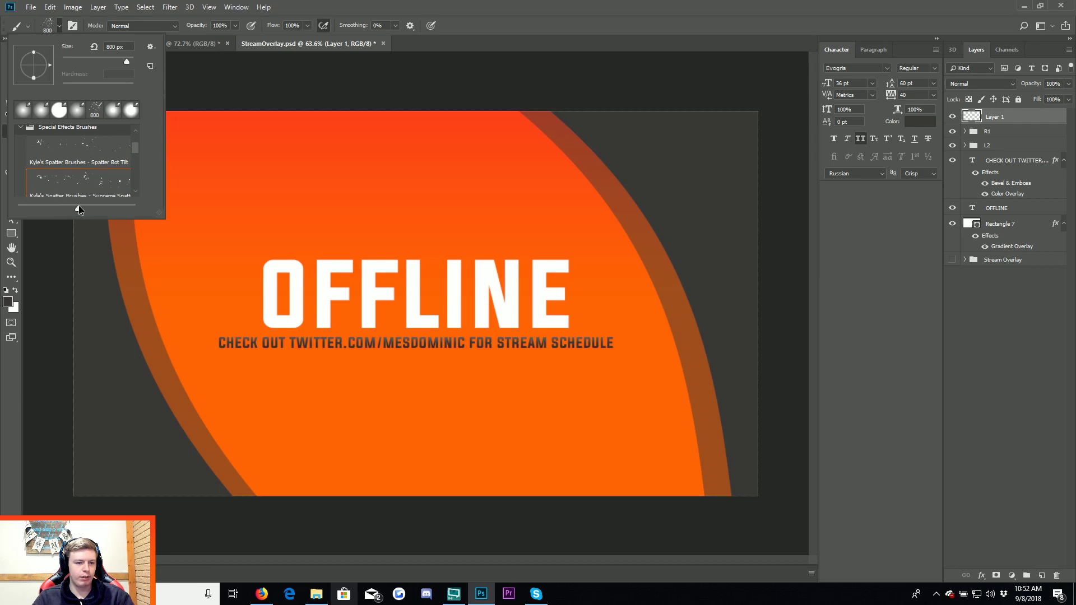
pyautogui.moveTo(262, 384); pyautogui.dragTo(241, 451)
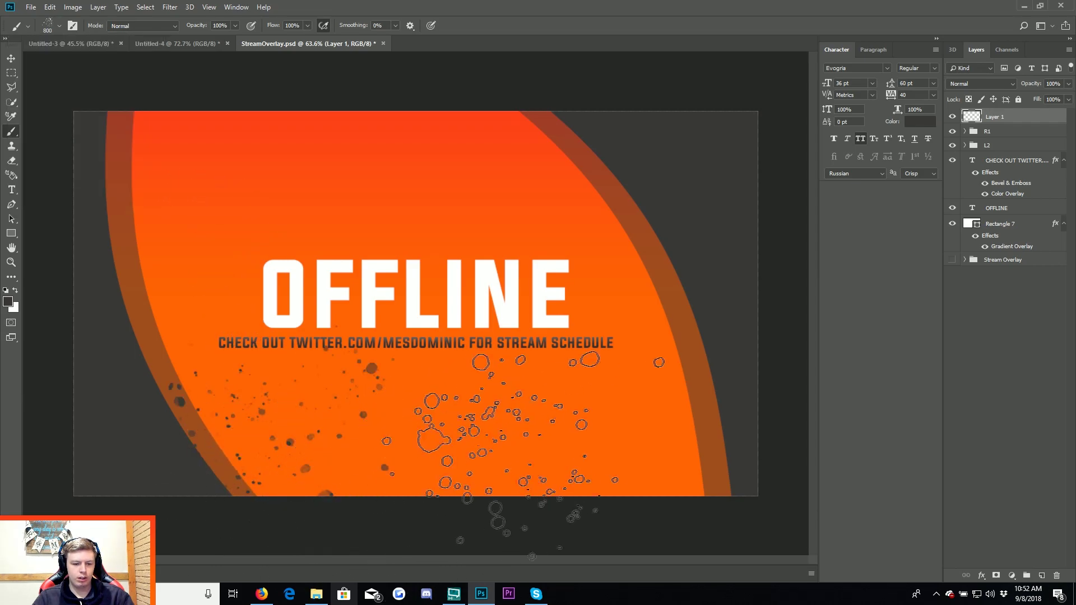
pyautogui.click(617, 398)
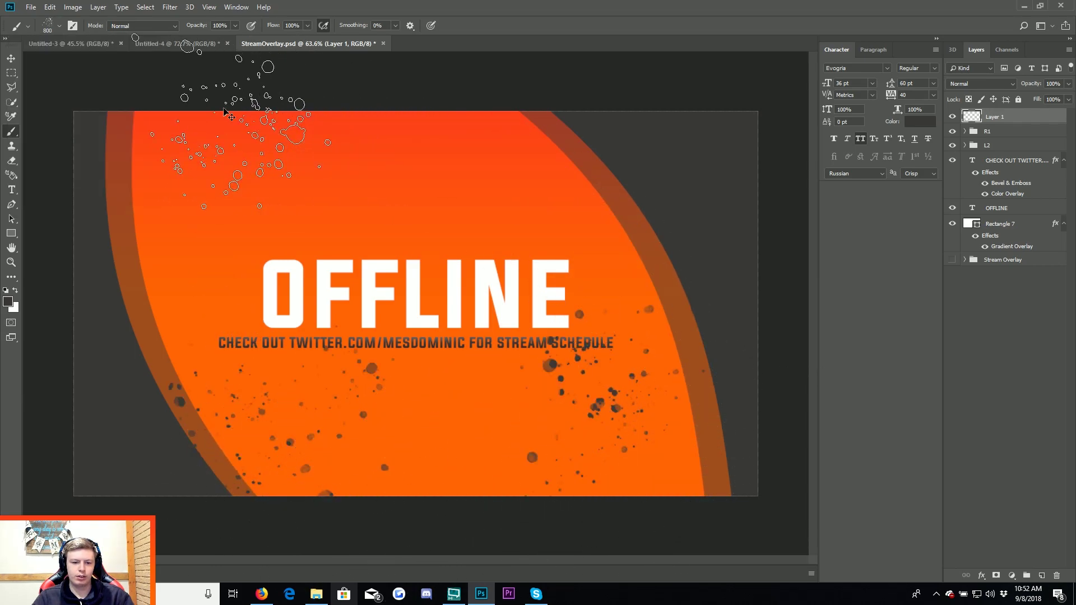
# Dismiss the save-a-copy prompt and add more spatter at lower right, upper left and top right.
pyautogui.hotkey('ctrl', 'alt', 's')
pyautogui.click(597, 458)
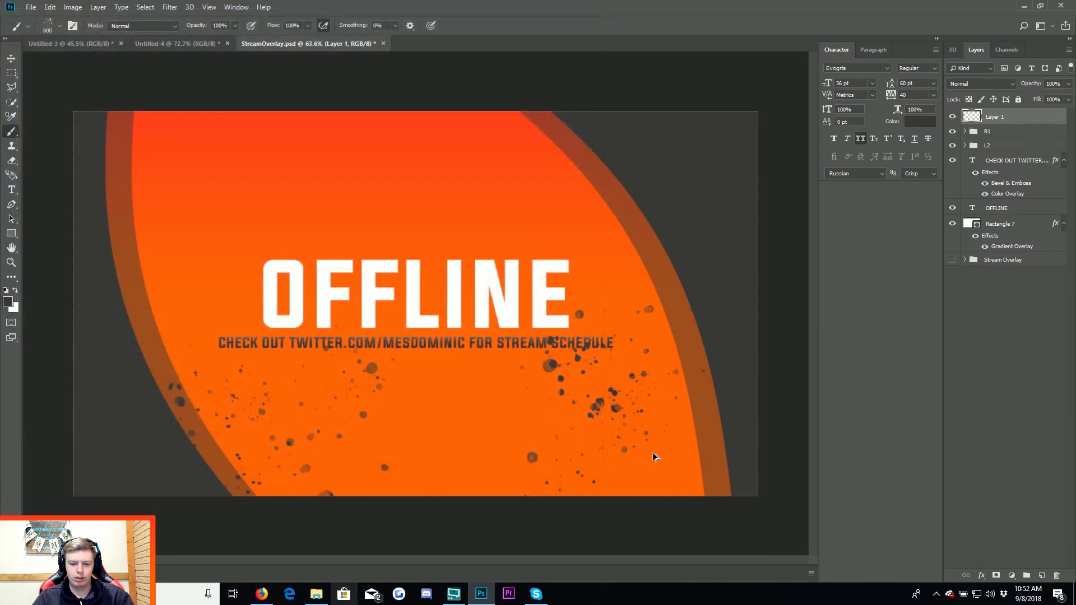
pyautogui.hotkey('alt', 'z')
pyautogui.click(1056, 26)
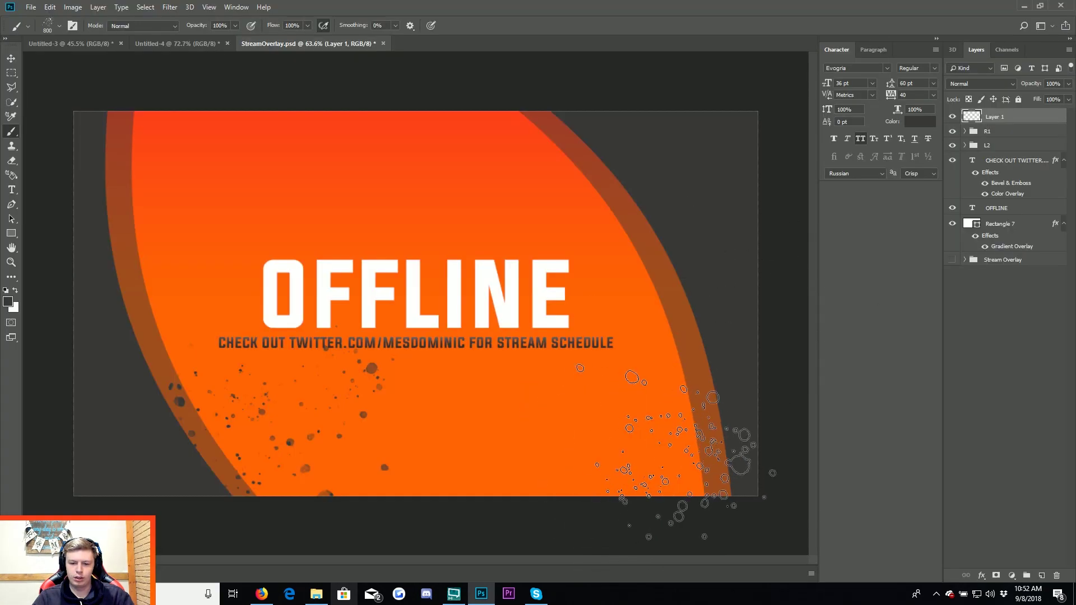
pyautogui.click(662, 398)
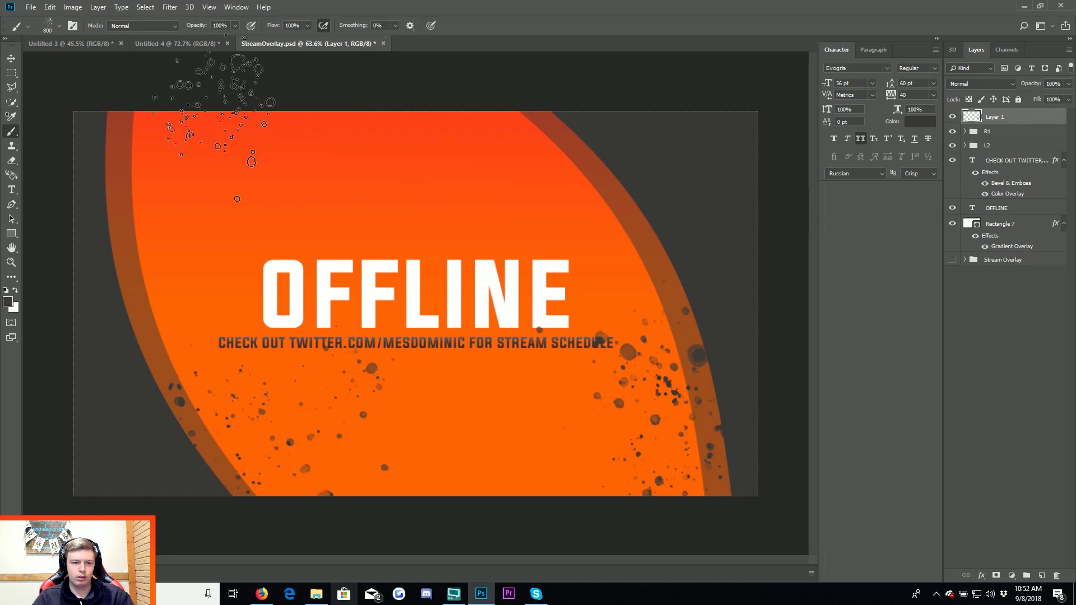
pyautogui.click(219, 173)
pyautogui.click(527, 129)
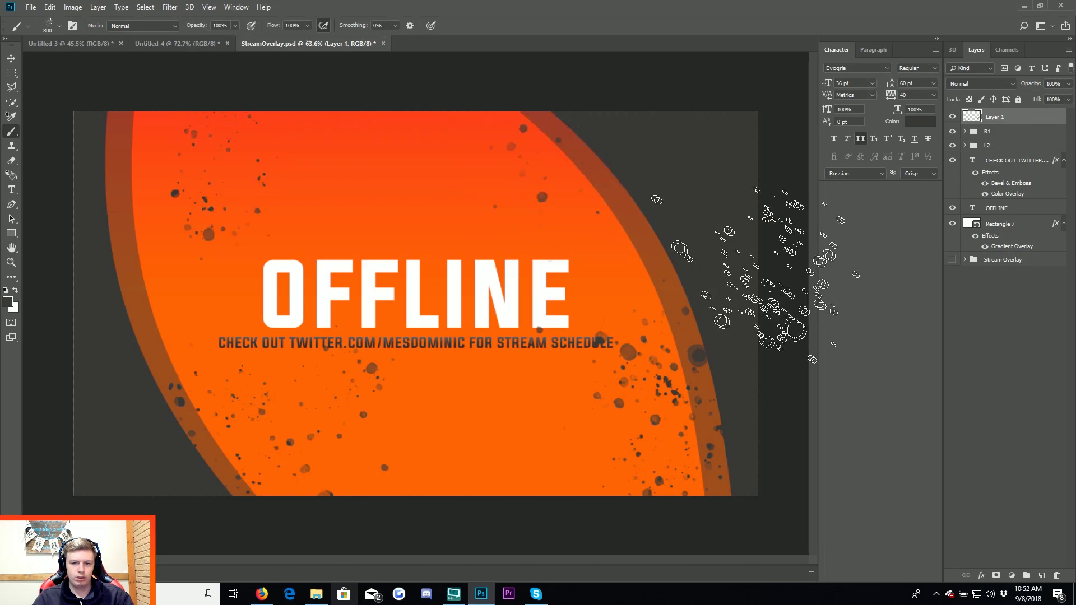
# Move the spatter layer below L2 and try Color Burn and Vivid Light blend modes.
pyautogui.press('v')
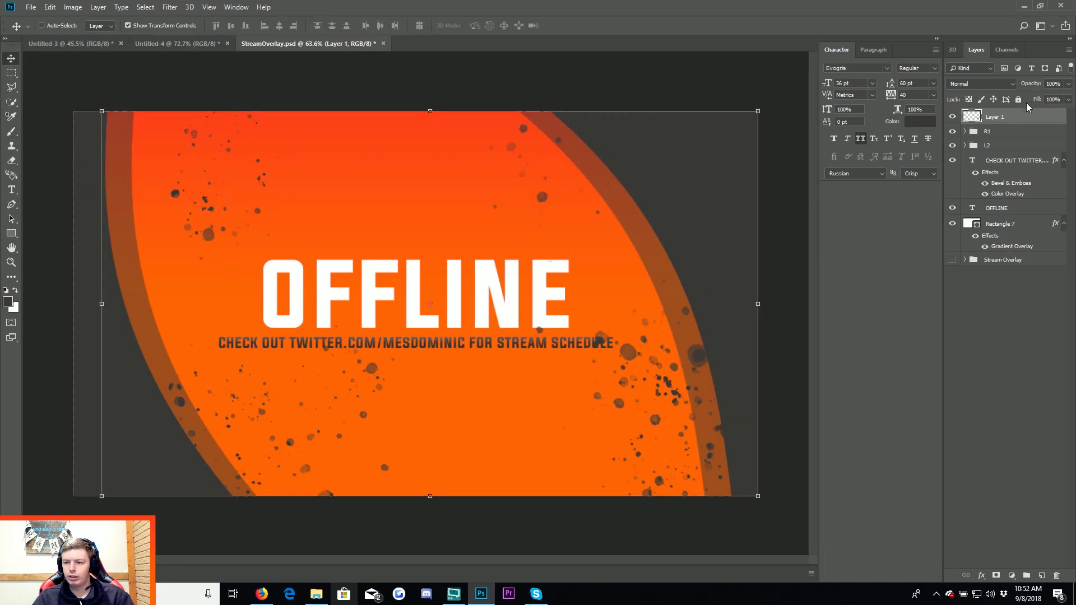
pyautogui.moveTo(1028, 115); pyautogui.dragTo(1030, 157)
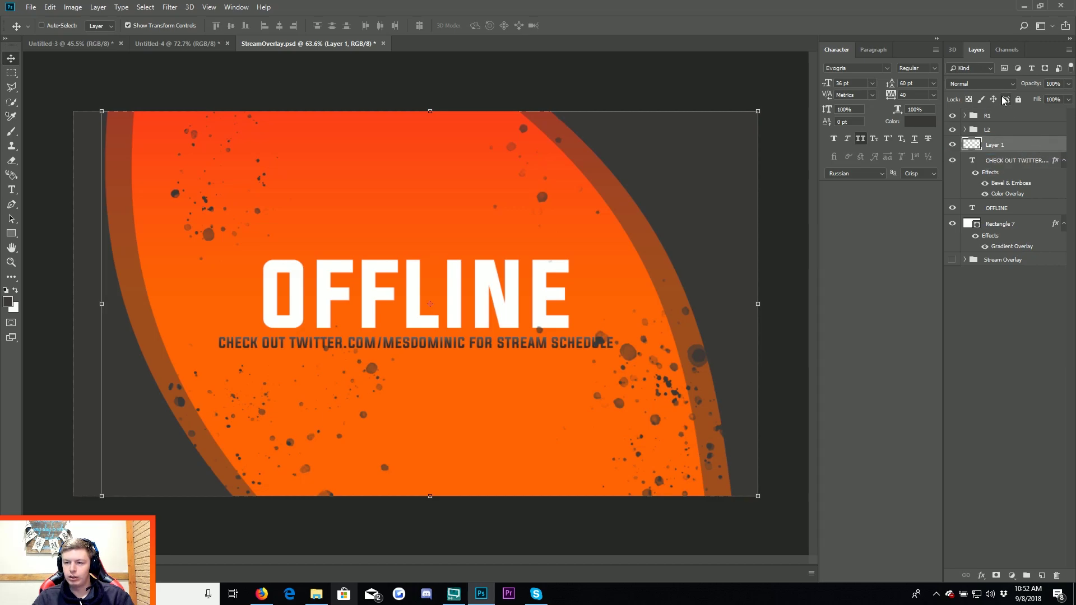
pyautogui.click(982, 84)
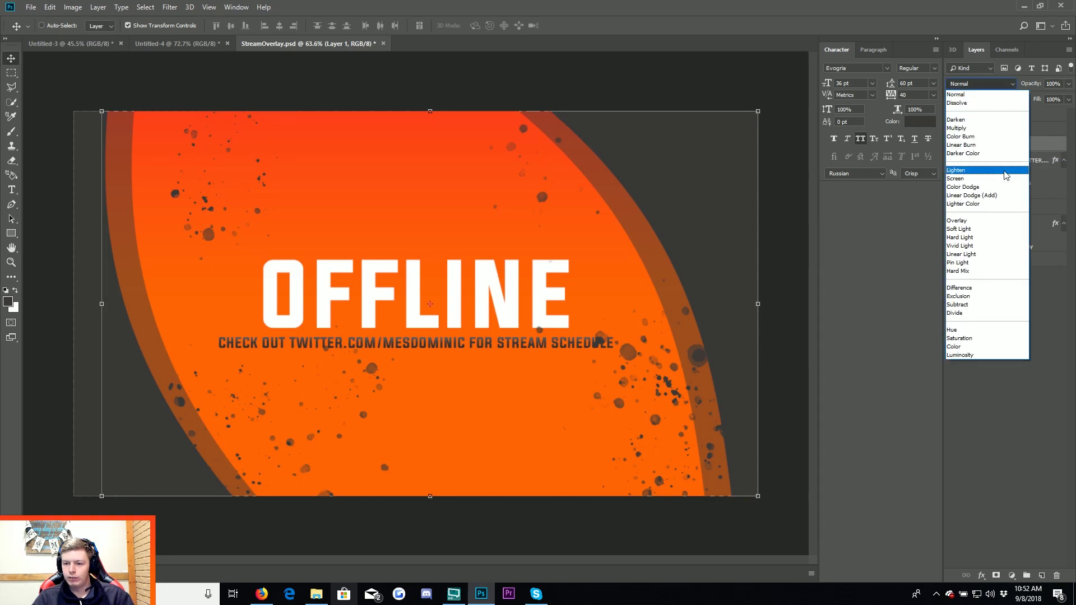
pyautogui.click(970, 137)
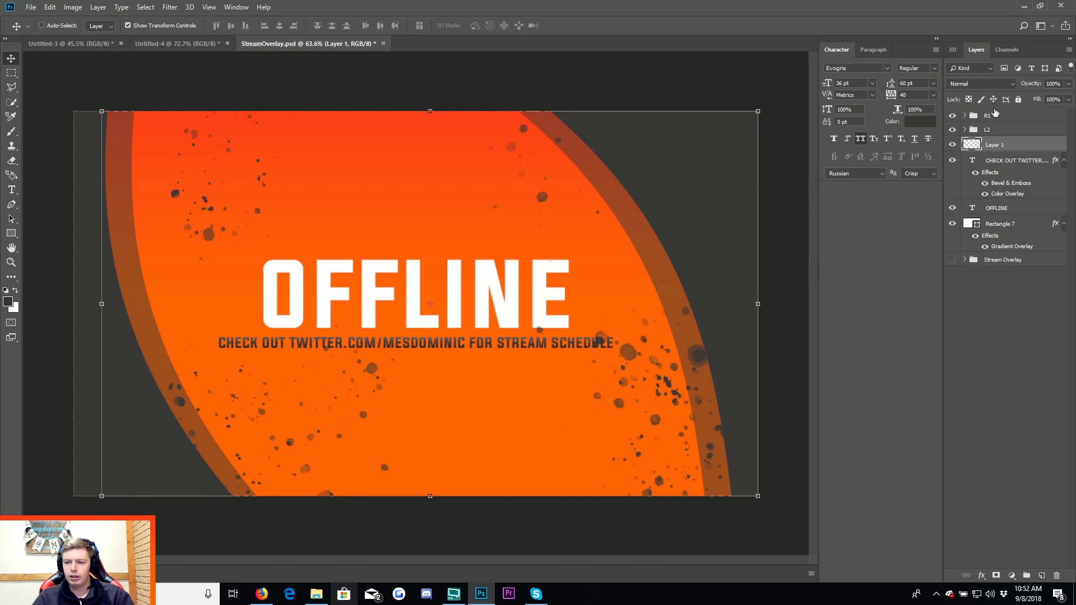
pyautogui.click(987, 84)
pyautogui.click(996, 246)
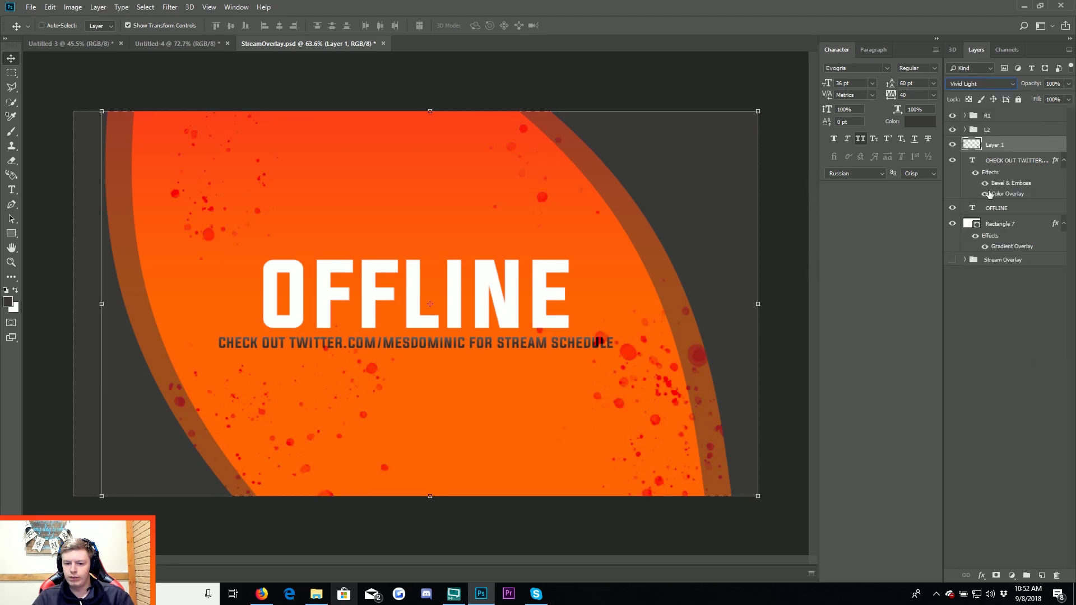
# Test the spatter layer's Fill amount, keeping the dark specks fully visible.
pyautogui.scroll(15, 972, 90)
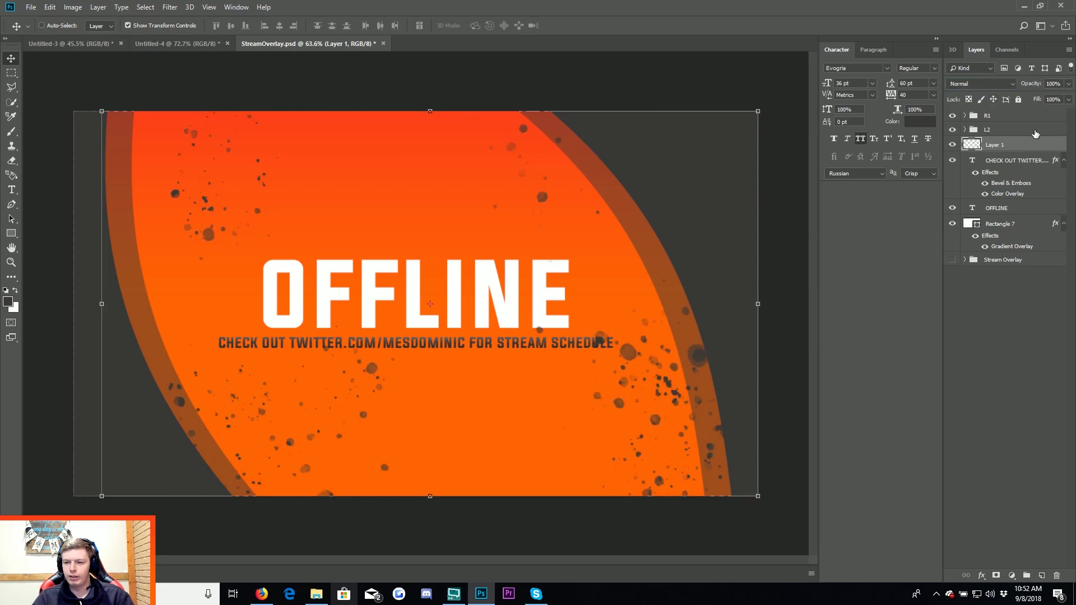
pyautogui.click(1068, 100)
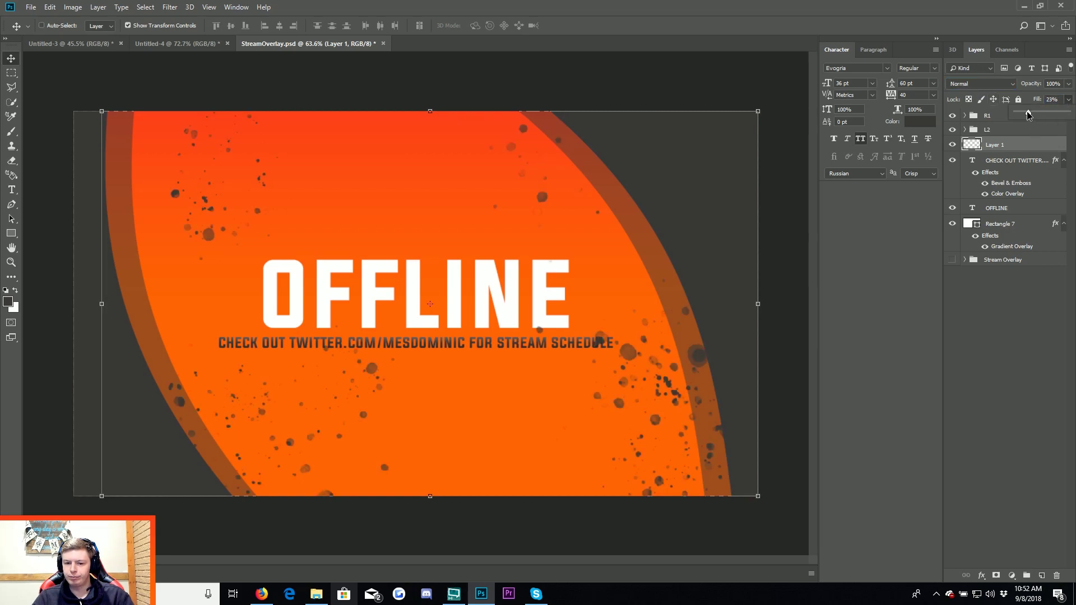
pyautogui.moveTo(1029, 115); pyautogui.dragTo(1012, 113)
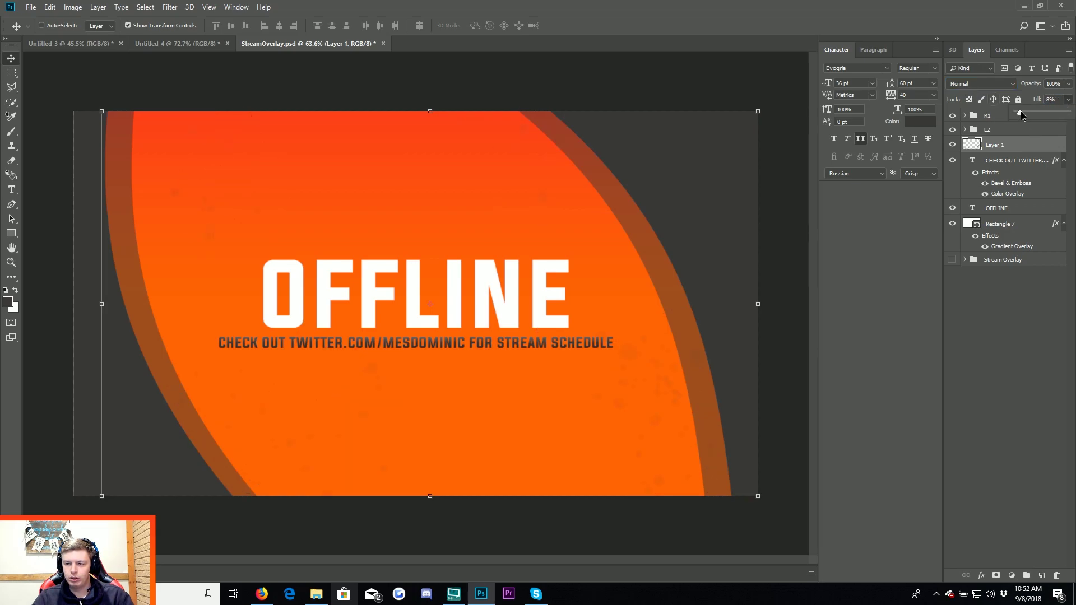
pyautogui.click(981, 375)
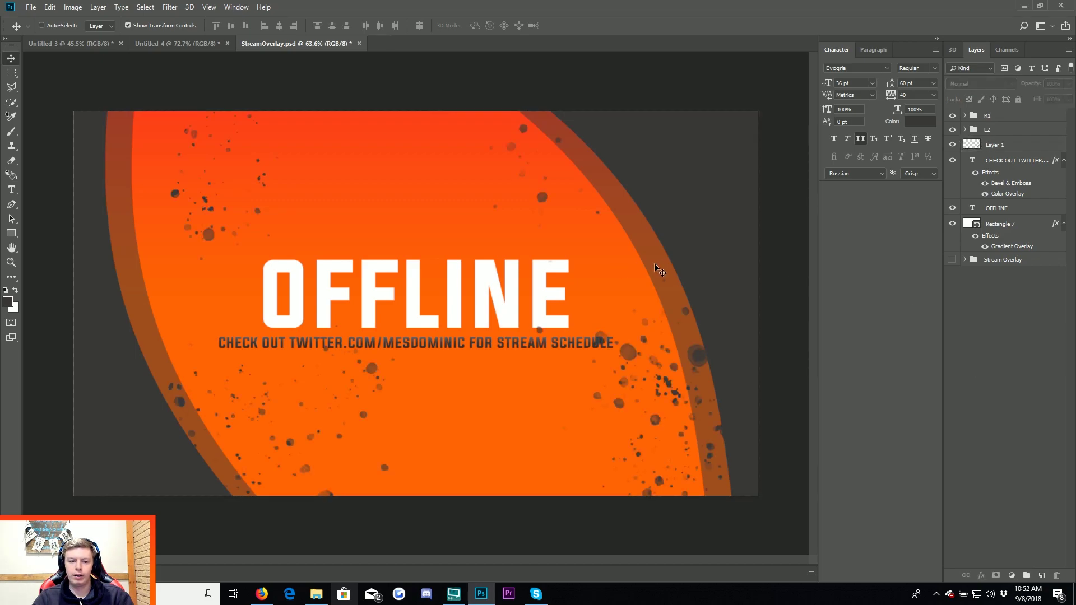
pyautogui.hotkey('ctrl', '+')
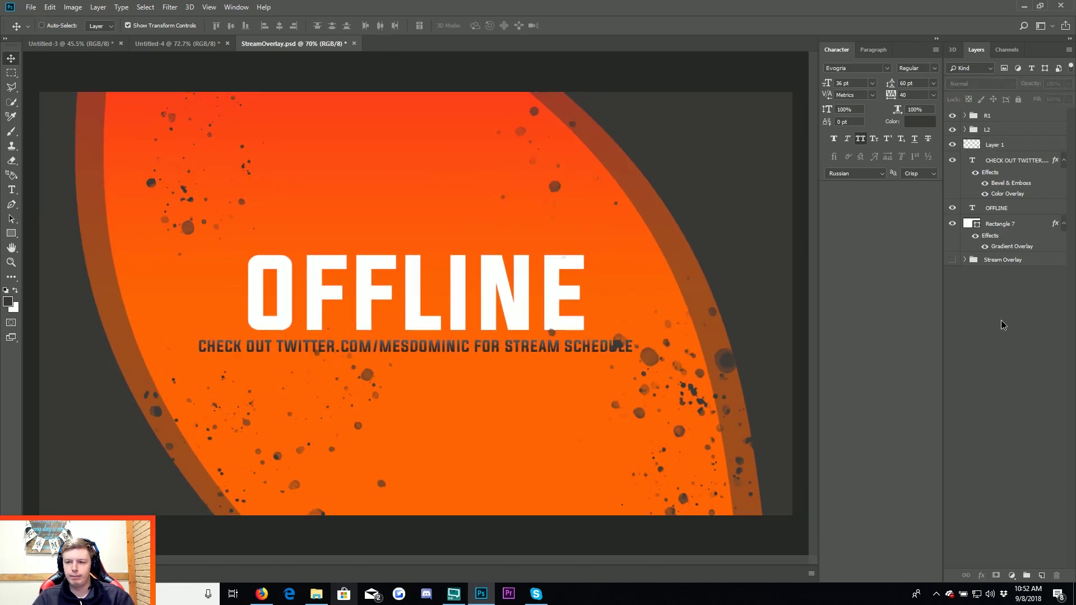
# Lasso the upper-left spatter on Layer 1 and copy it onto its own new layer.
pyautogui.click(1012, 147)
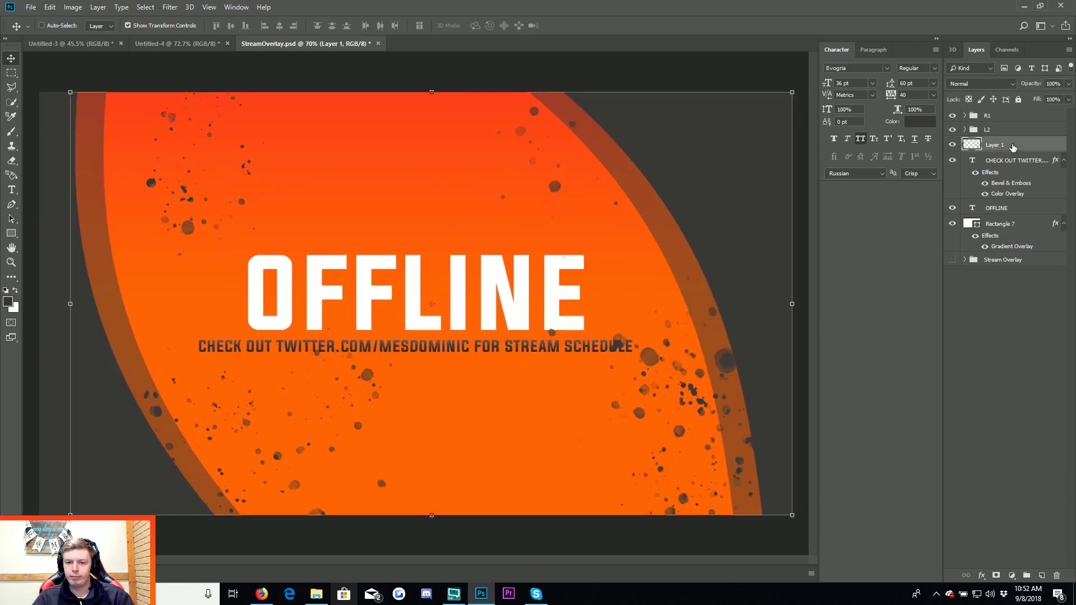
pyautogui.click(11, 87)
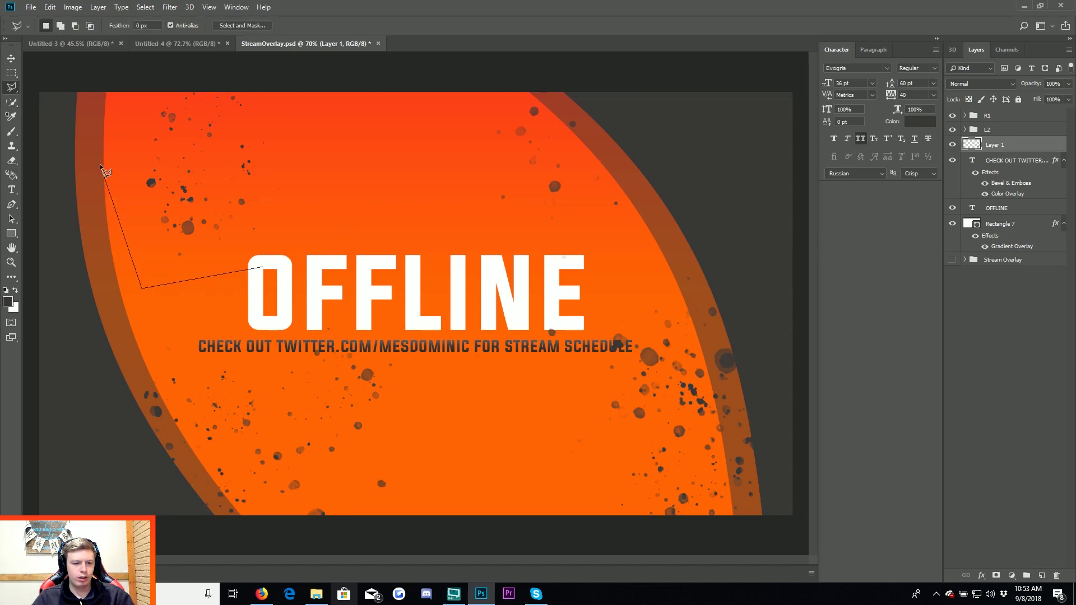
pyautogui.click(185, 61)
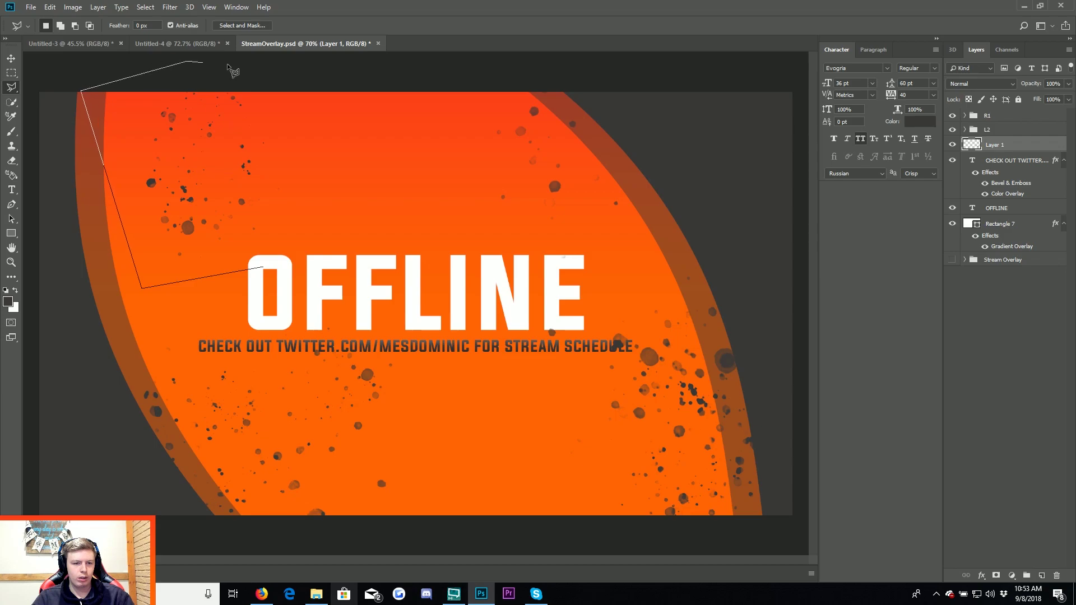
pyautogui.doubleClick(255, 271)
pyautogui.rightClick(999, 144)
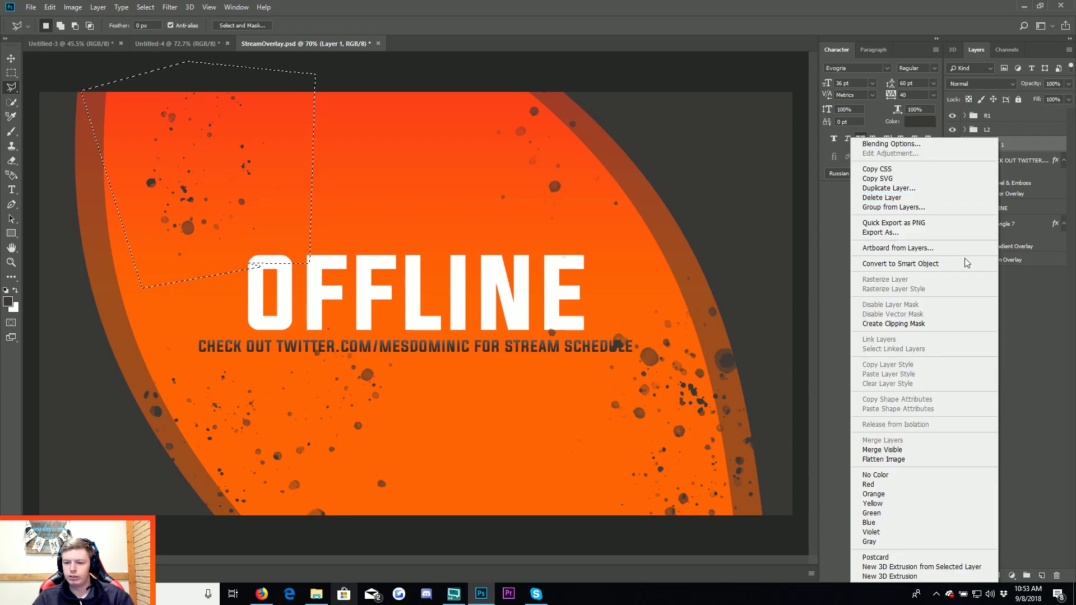
pyautogui.click(967, 263)
pyautogui.rightClick(1012, 144)
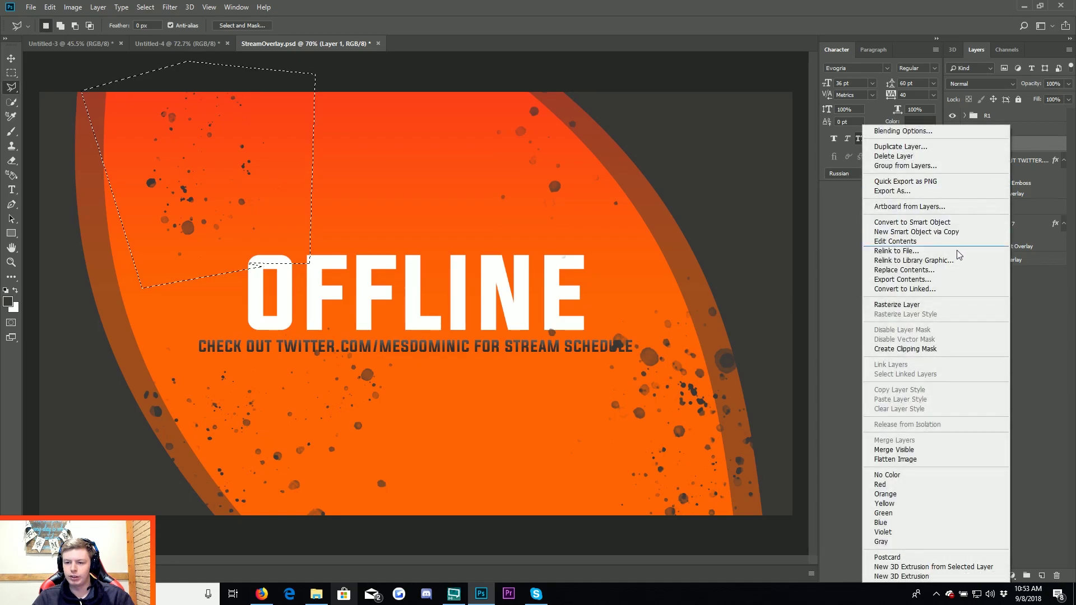
pyautogui.click(897, 304)
pyautogui.rightClick(219, 200)
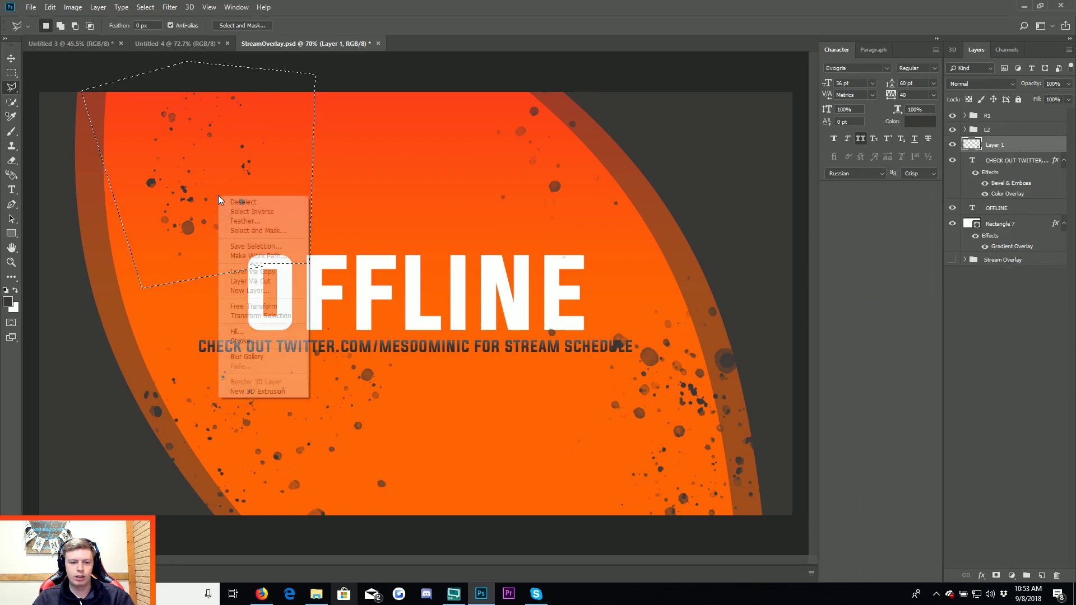
pyautogui.click(250, 281)
# Give the copied spatter layer a white Color Overlay.
pyautogui.press('v')
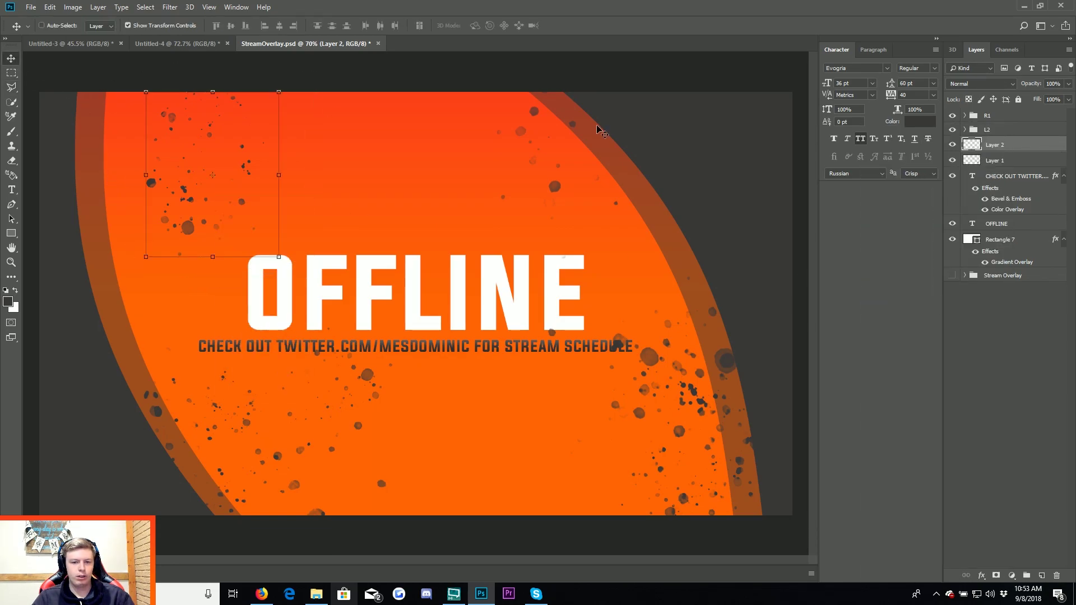
pyautogui.doubleClick(1030, 144)
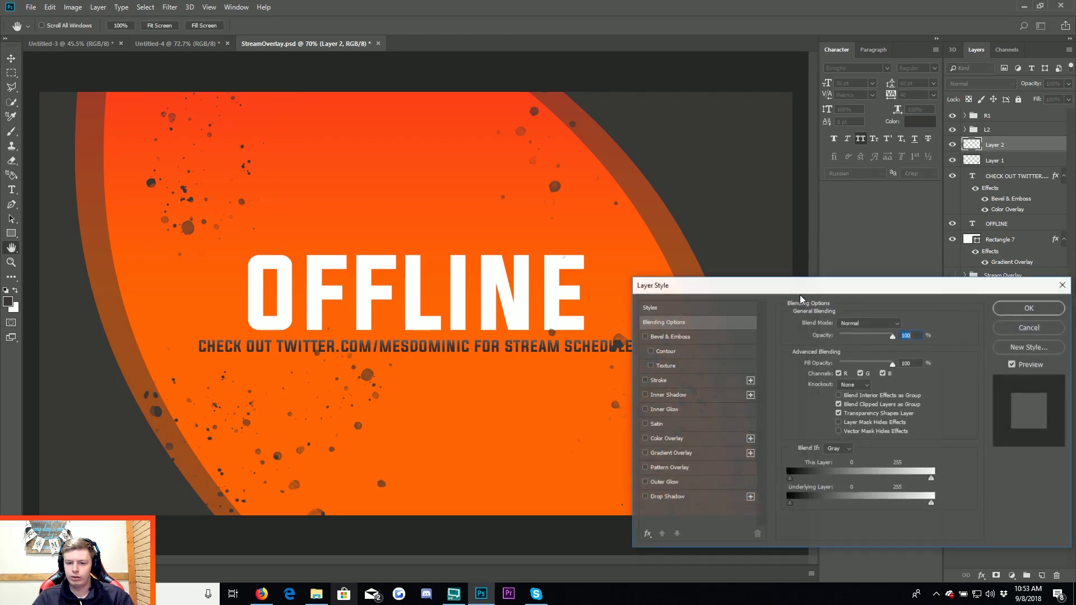
pyautogui.click(702, 438)
pyautogui.click(903, 325)
pyautogui.click(751, 259)
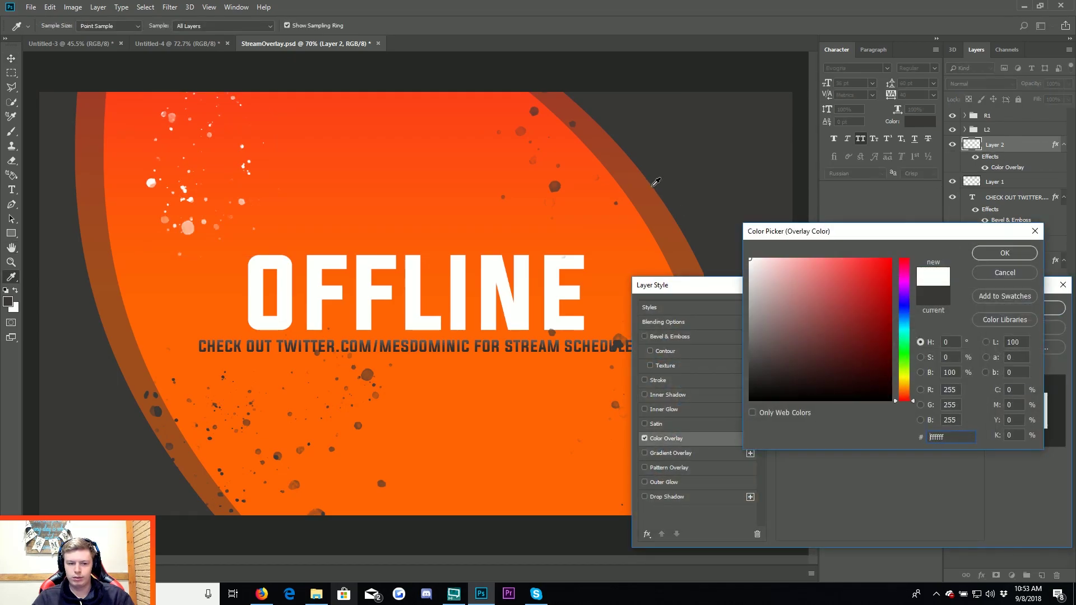
pyautogui.click(1005, 252)
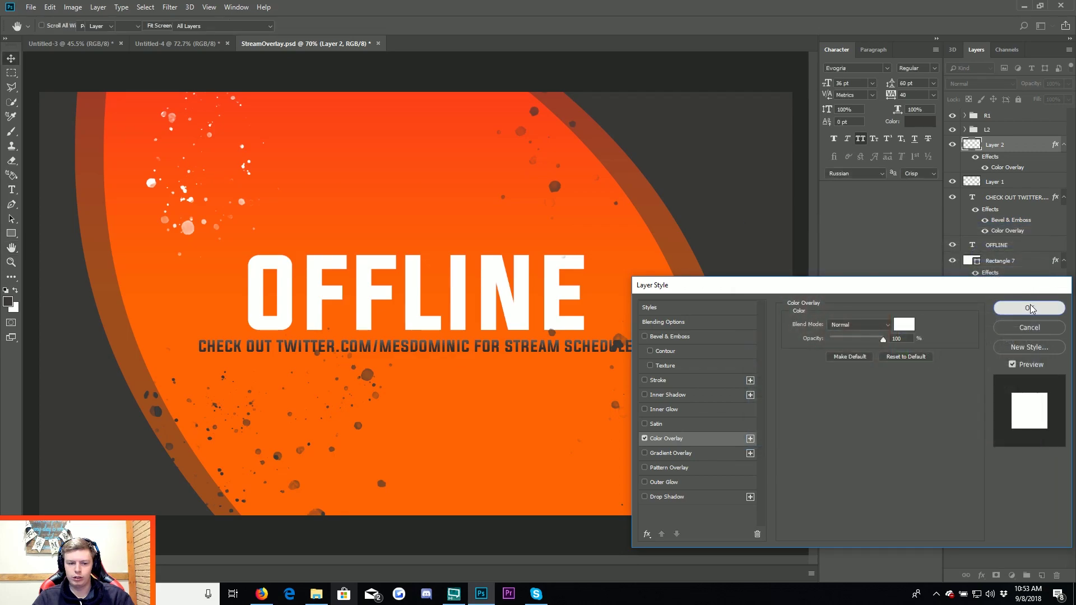
pyautogui.click(1054, 308)
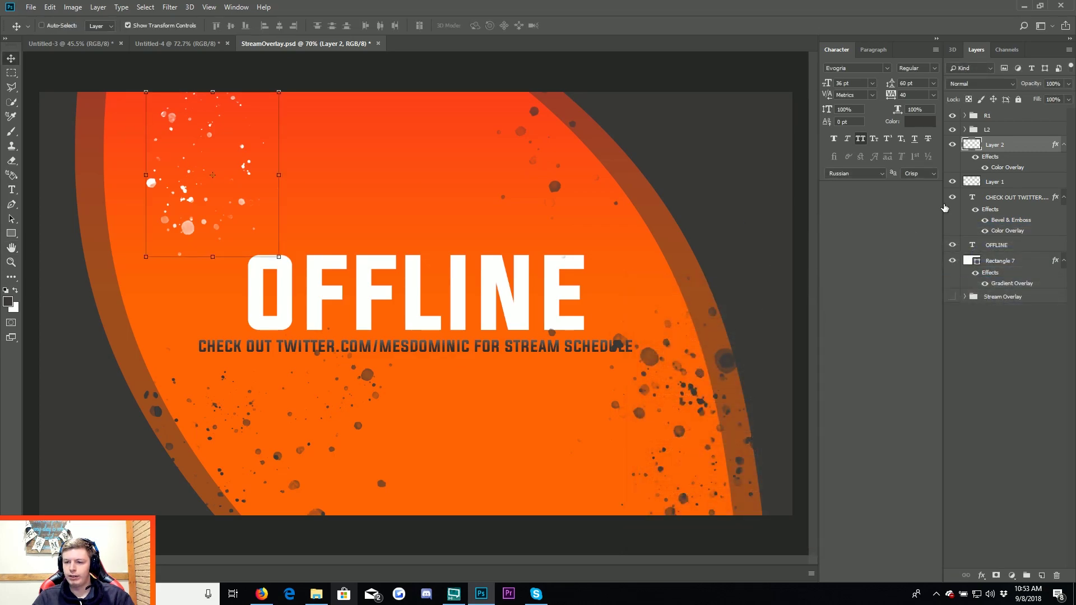
pyautogui.click(1025, 179)
# Erase the stray dark specks in the upper-right orange area with an 800 px eraser.
pyautogui.click(12, 161)
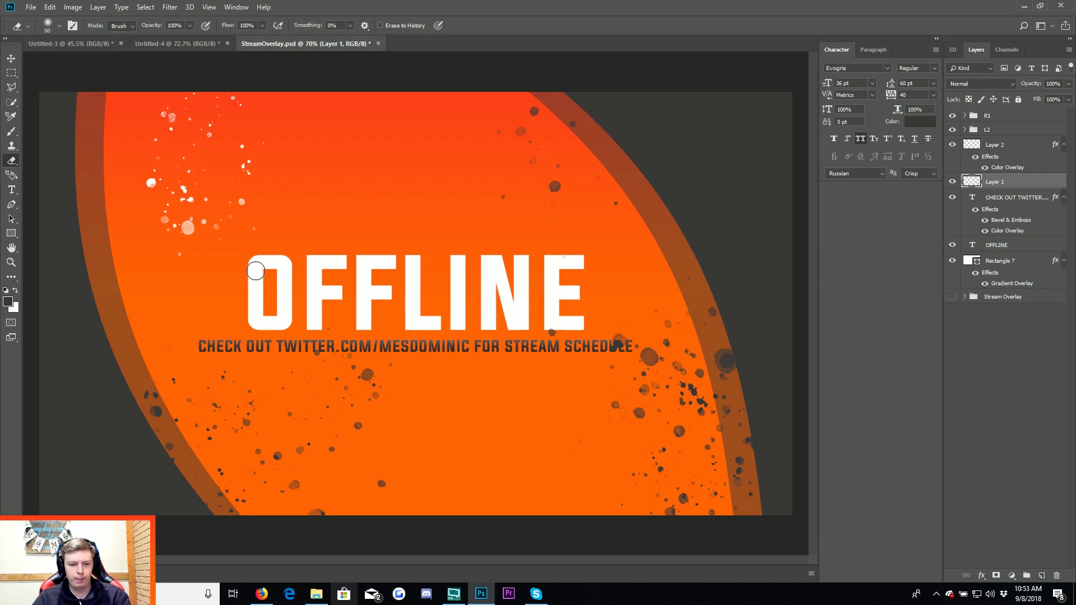
pyautogui.press(']')
pyautogui.press(']')
pyautogui.press(']')
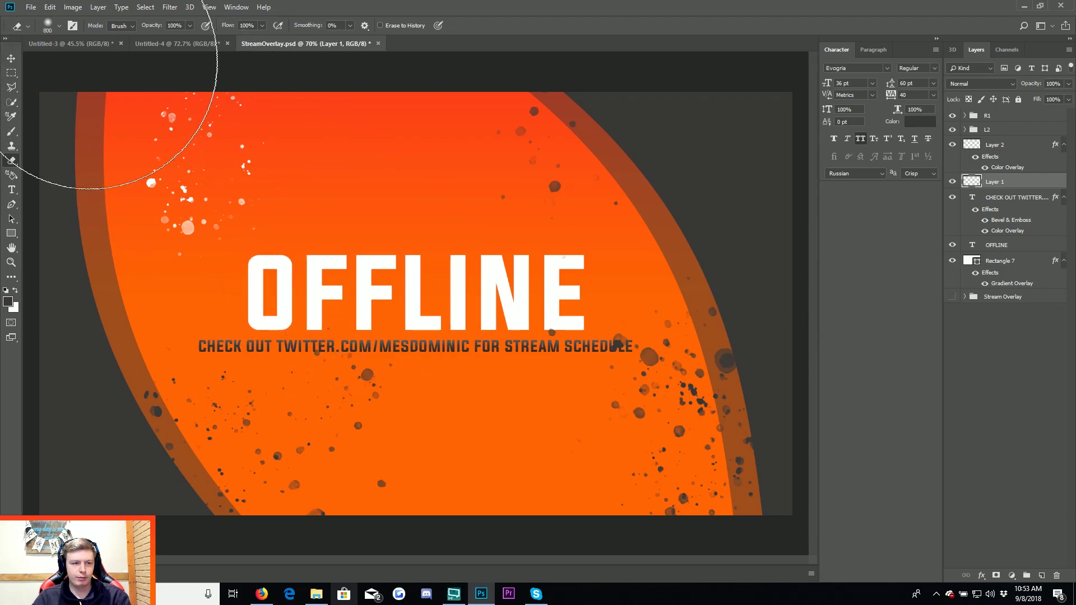
pyautogui.click(58, 25)
pyautogui.press('Return')
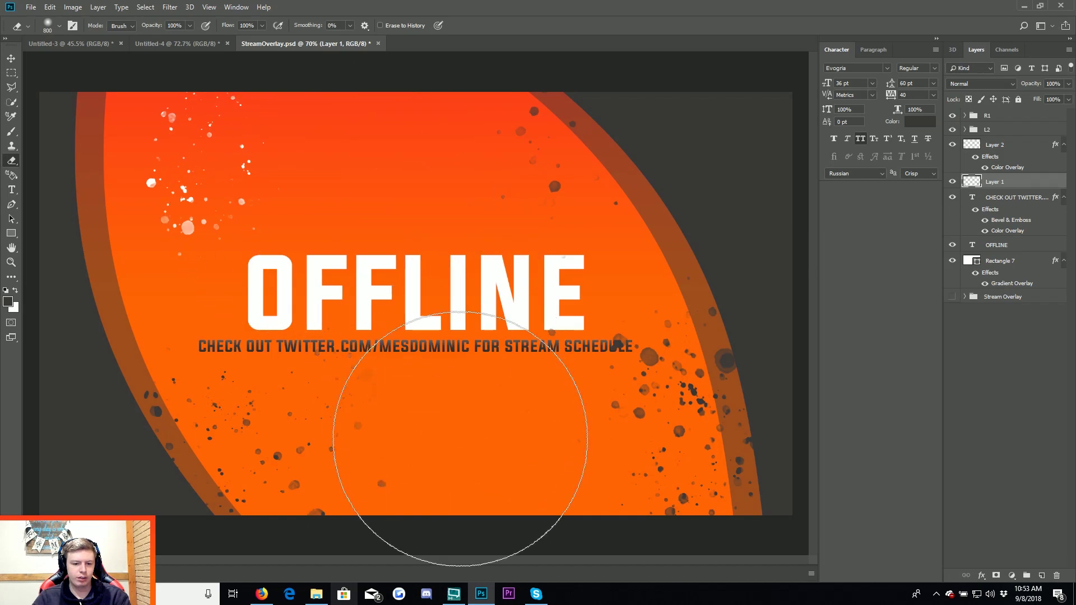
pyautogui.moveTo(540, 288)
pyautogui.mouseDown()
pyautogui.moveTo(649, 169)
pyautogui.moveTo(540, 228)
pyautogui.mouseUp()
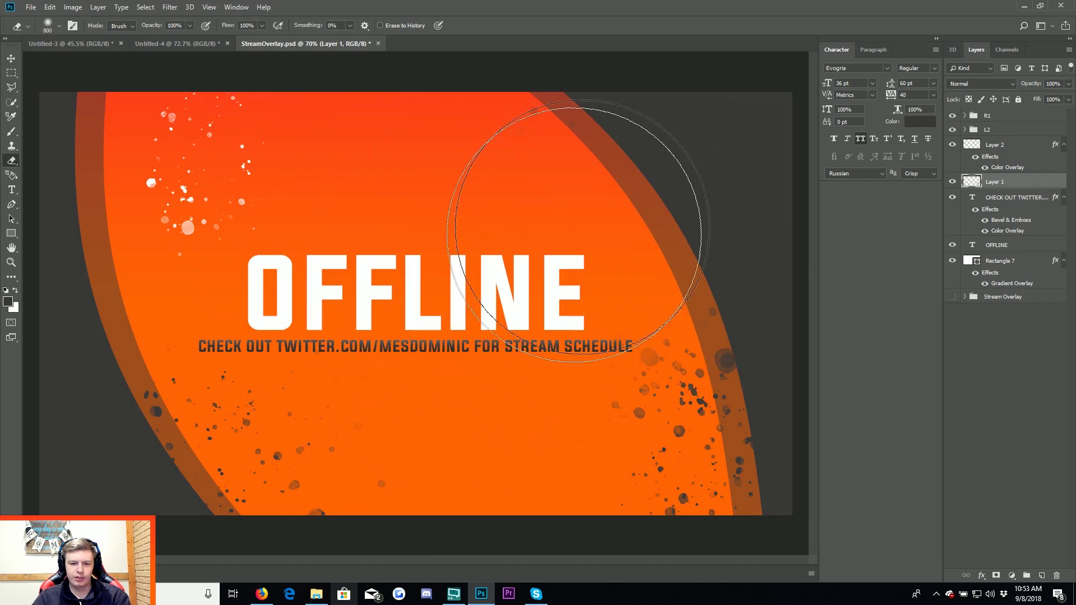
# Try a drop shadow on the OFFLINE layer, then cancel it.
pyautogui.click(10, 58)
pyautogui.click(991, 230)
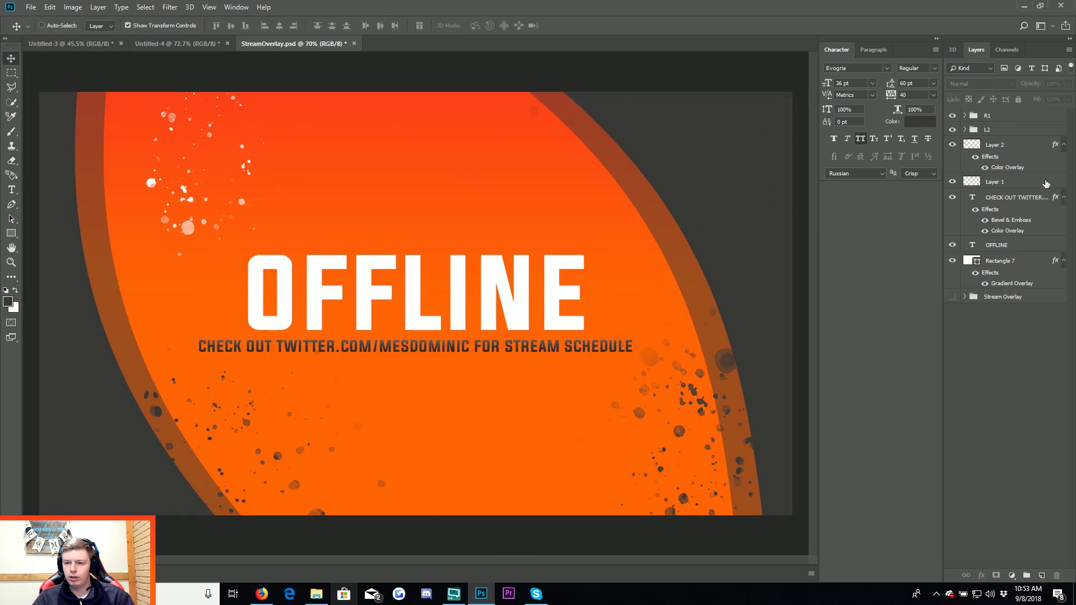
pyautogui.doubleClick(1040, 248)
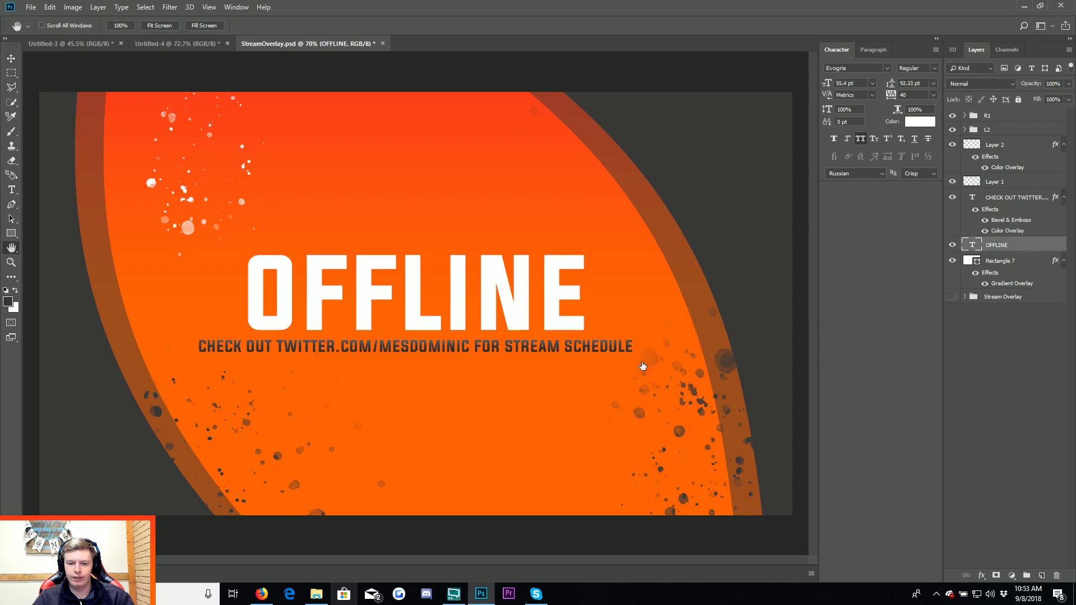
pyautogui.click(678, 498)
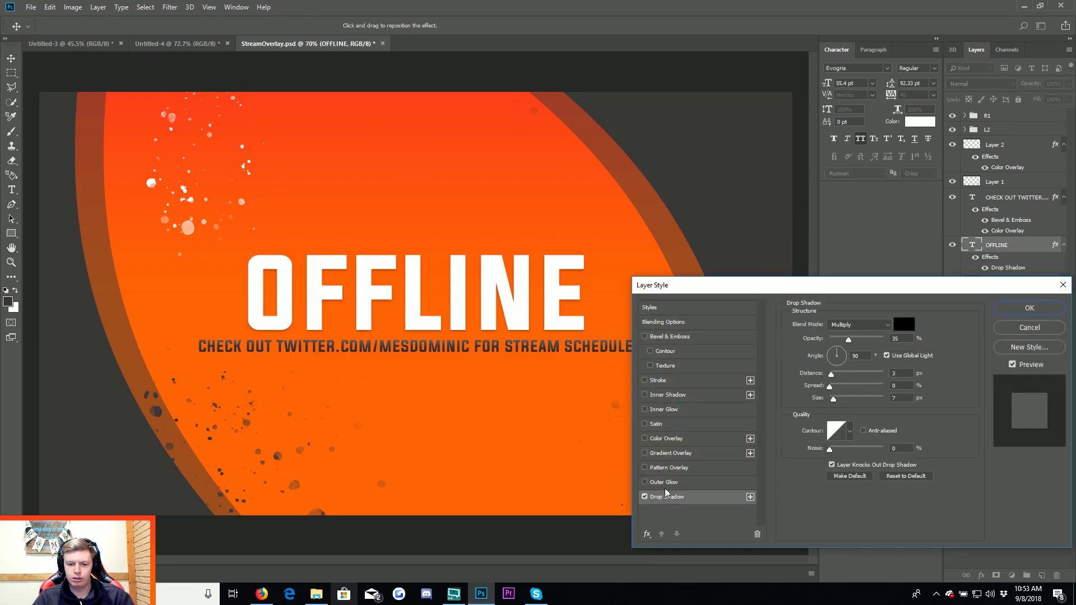
pyautogui.click(1018, 330)
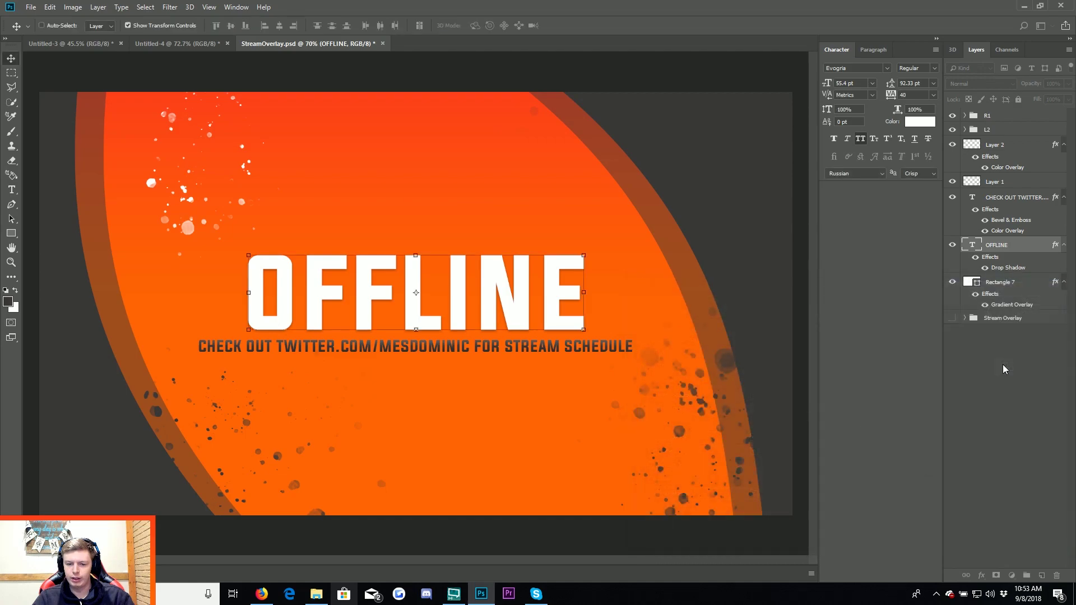
# Convert Layer 1 to a smart object and rasterize it back into pixels.
pyautogui.rightClick(1020, 178)
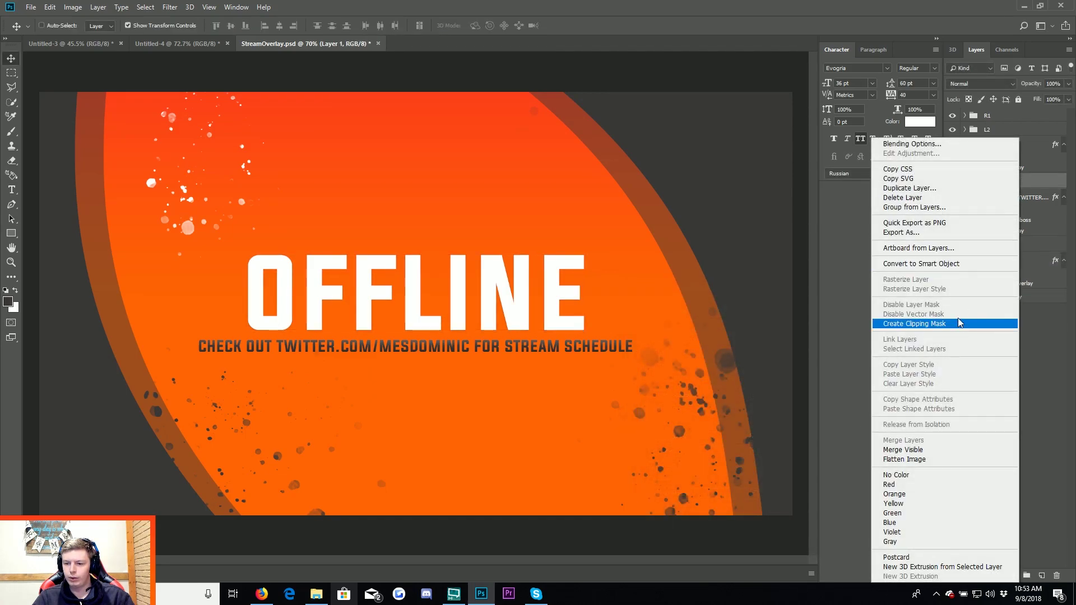
pyautogui.click(953, 267)
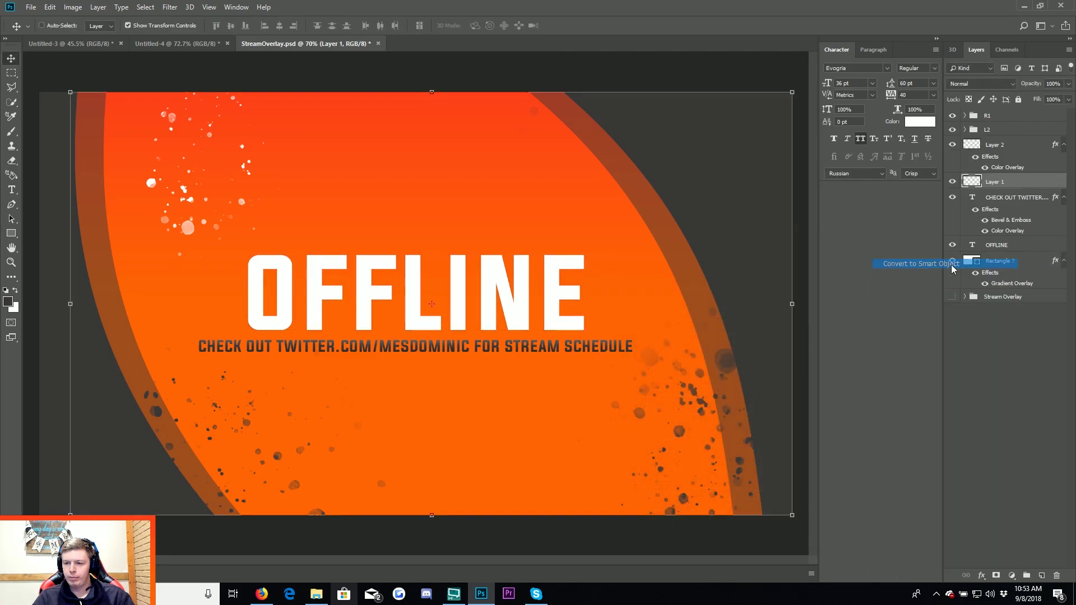
pyautogui.rightClick(1029, 185)
pyautogui.click(976, 309)
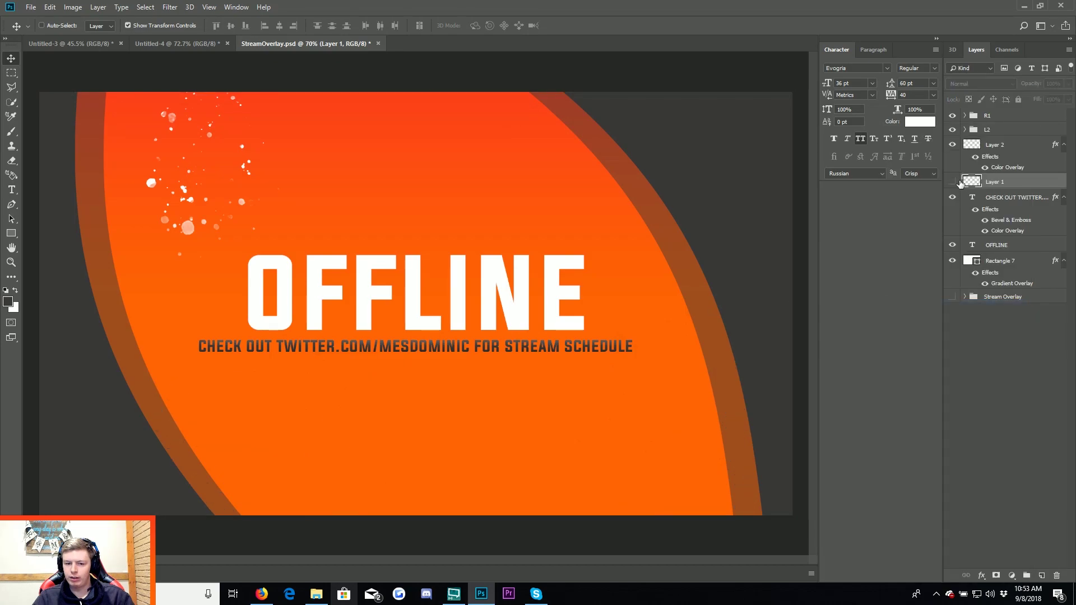
# Rasterize the OFFLINE title layer via a smart object conversion.
pyautogui.click(1033, 247)
pyautogui.rightClick(1034, 247)
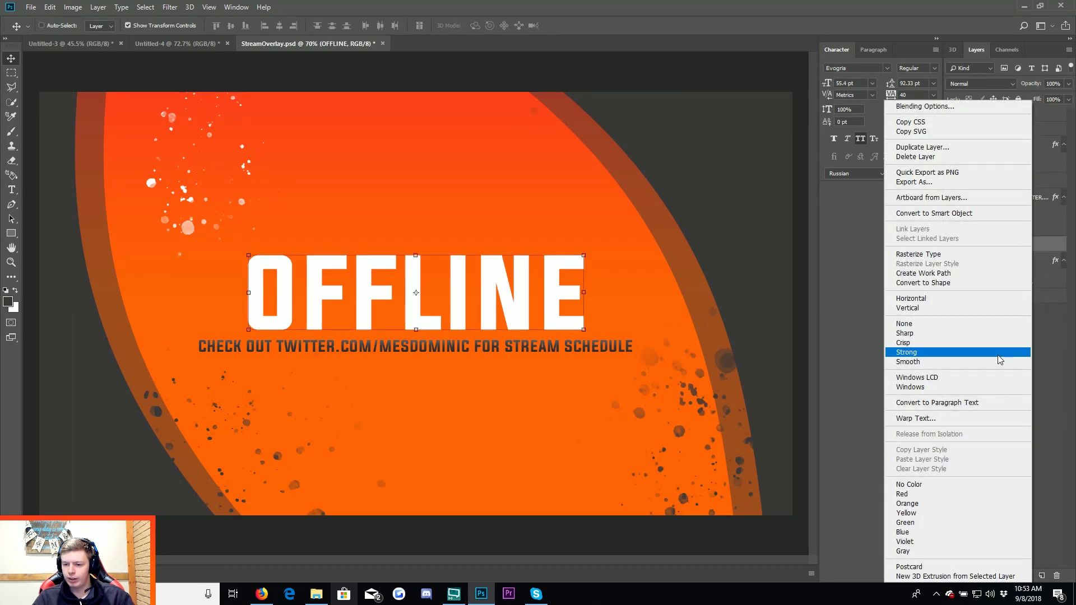
pyautogui.click(961, 213)
pyautogui.rightClick(1048, 245)
pyautogui.click(953, 303)
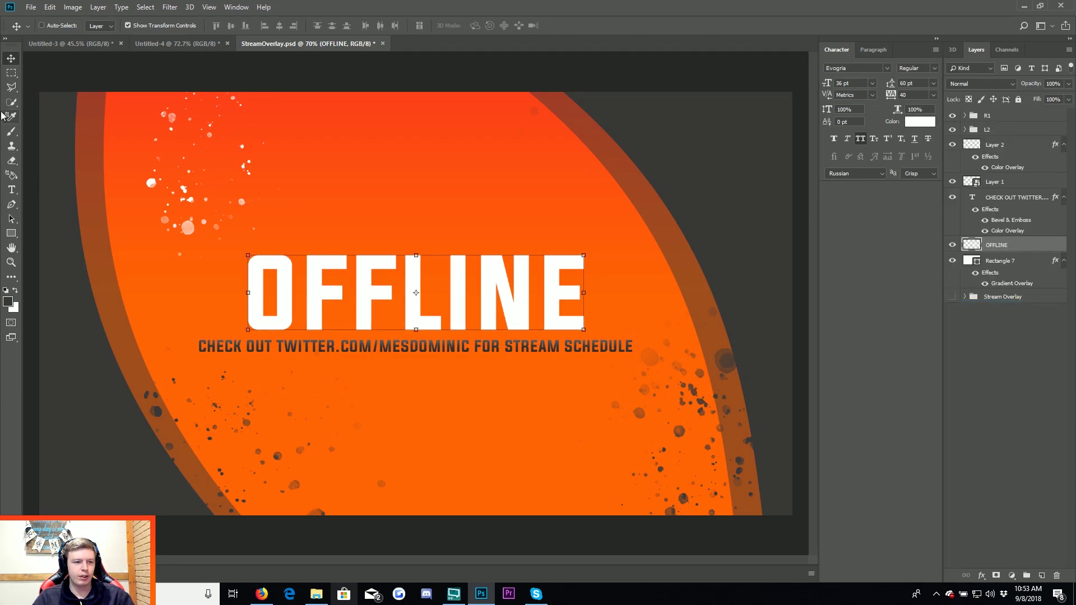
# Cut a diagonal slice off OFFLINE's top onto its own layer and nudge it up twice.
pyautogui.click(11, 86)
pyautogui.click(220, 308)
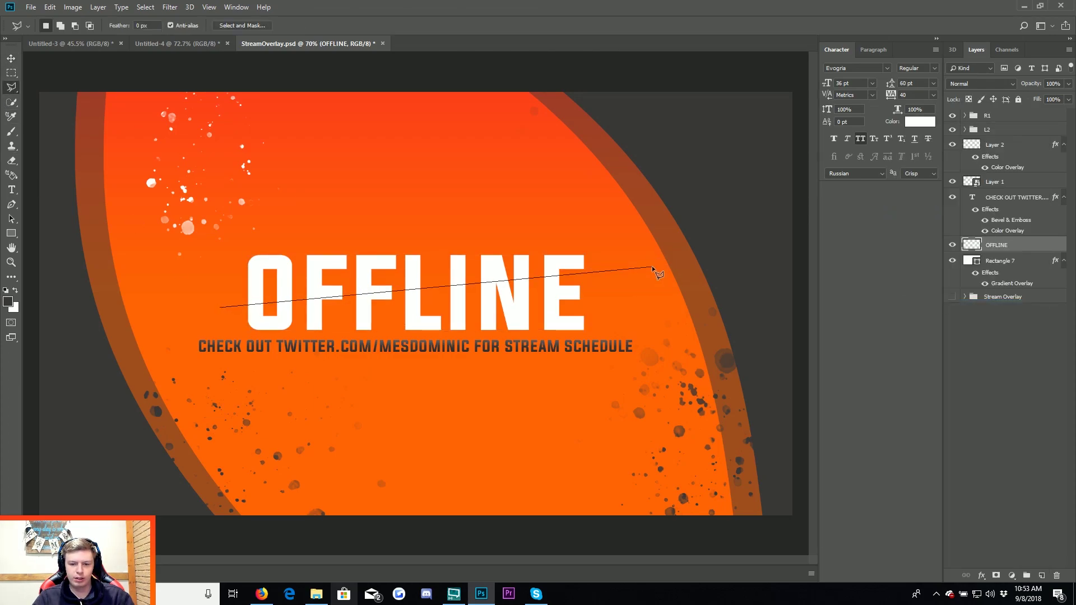
pyautogui.click(659, 271)
pyautogui.click(220, 307)
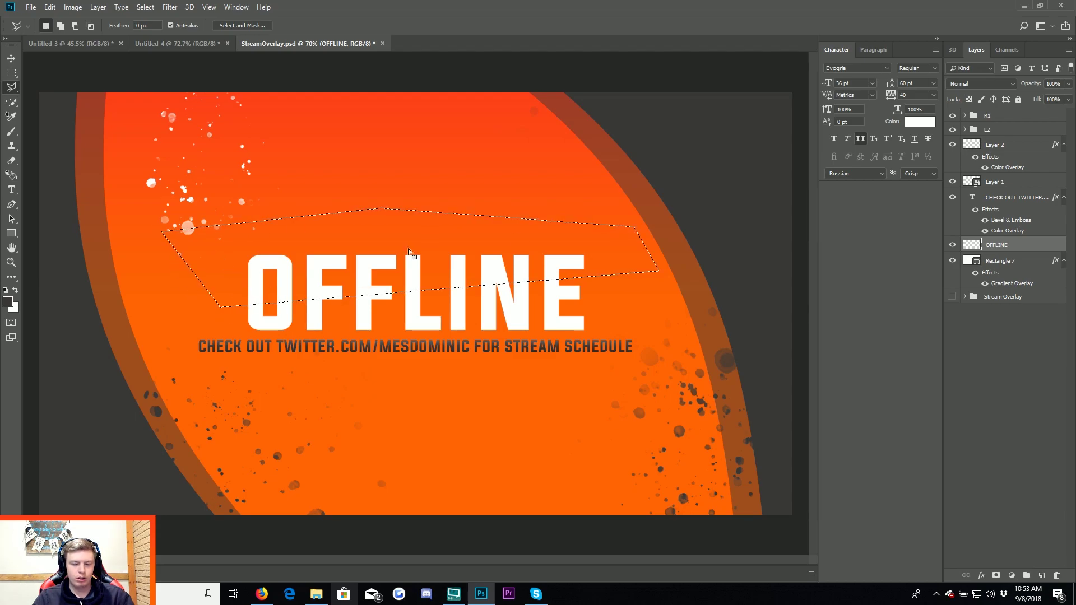
pyautogui.rightClick(1004, 247)
pyautogui.rightClick(284, 233)
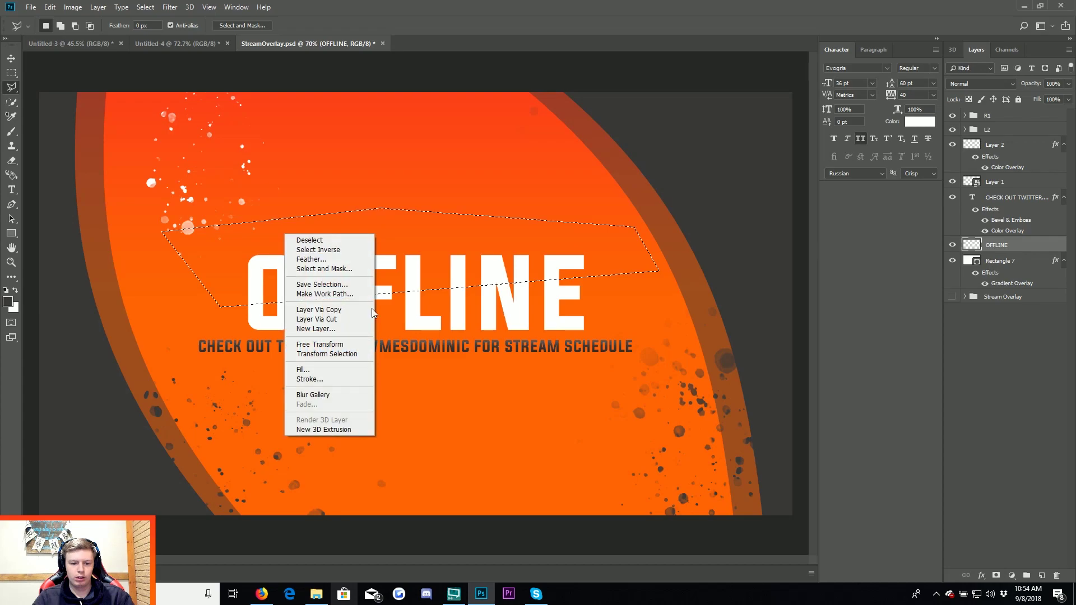
pyautogui.click(334, 319)
pyautogui.press('v')
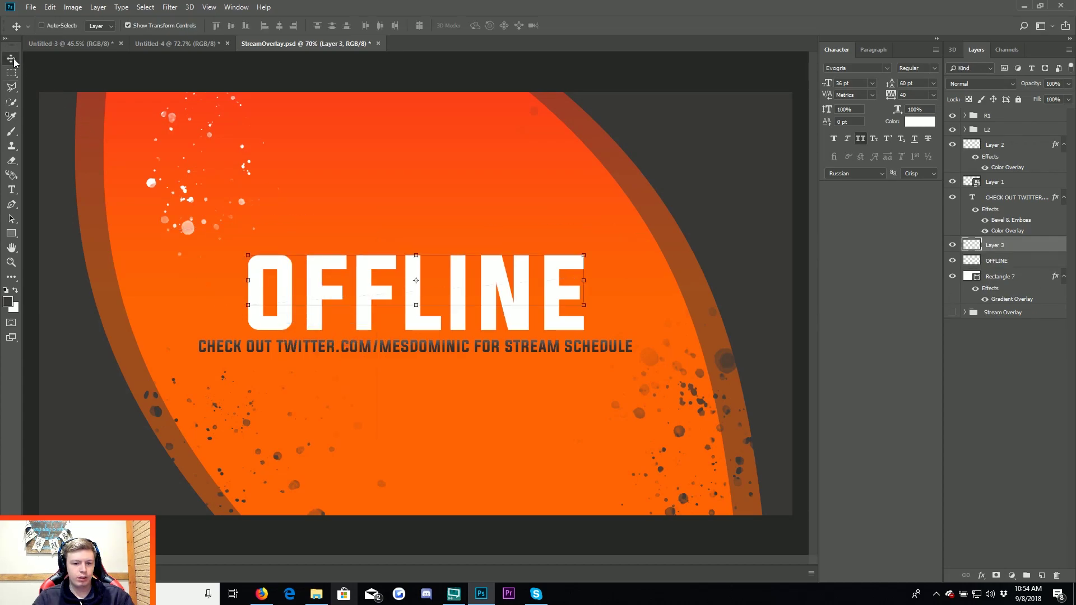
pyautogui.press('Up')
pyautogui.press('Up')
pyautogui.press('Up')
pyautogui.press('Up')
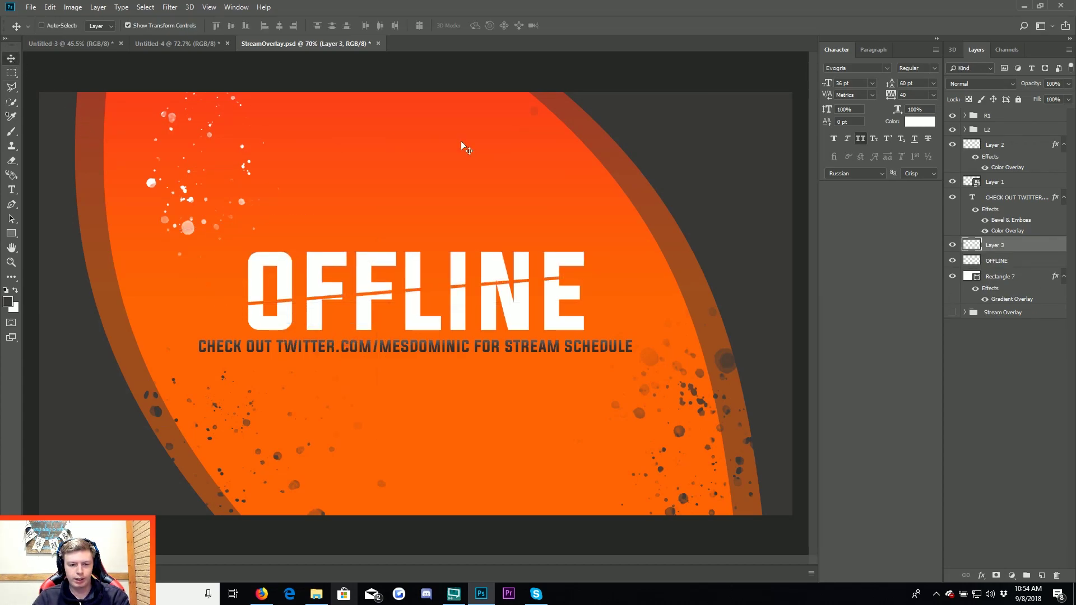
pyautogui.press('Up')
pyautogui.press('Up')
pyautogui.click(958, 395)
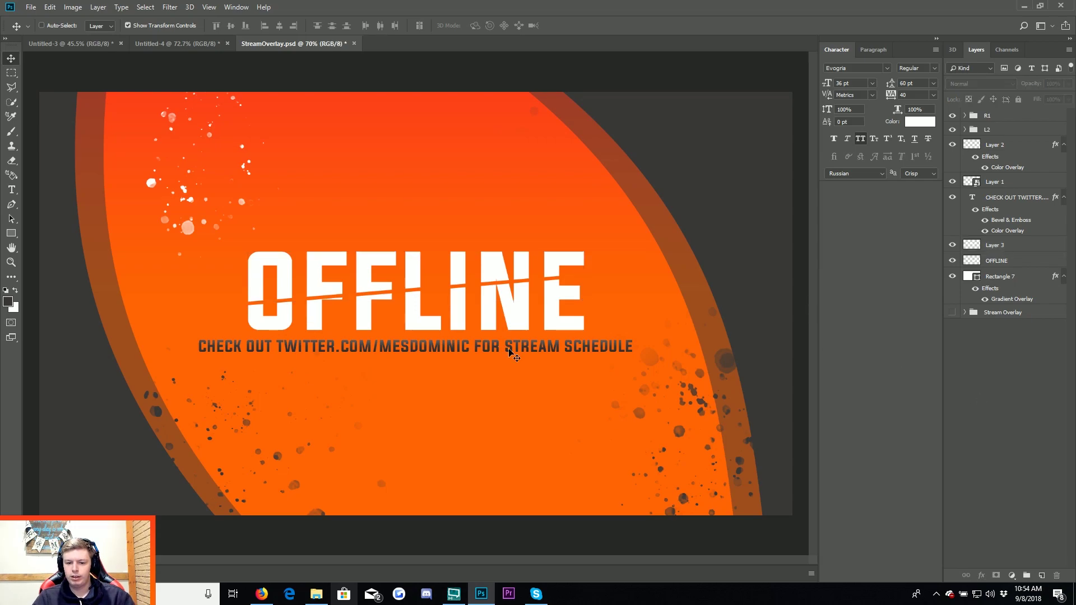
# Select the CHECK OUT TWITTER subtitle layer, then deselect it.
pyautogui.moveTo(523, 352); pyautogui.dragTo(564, 358)
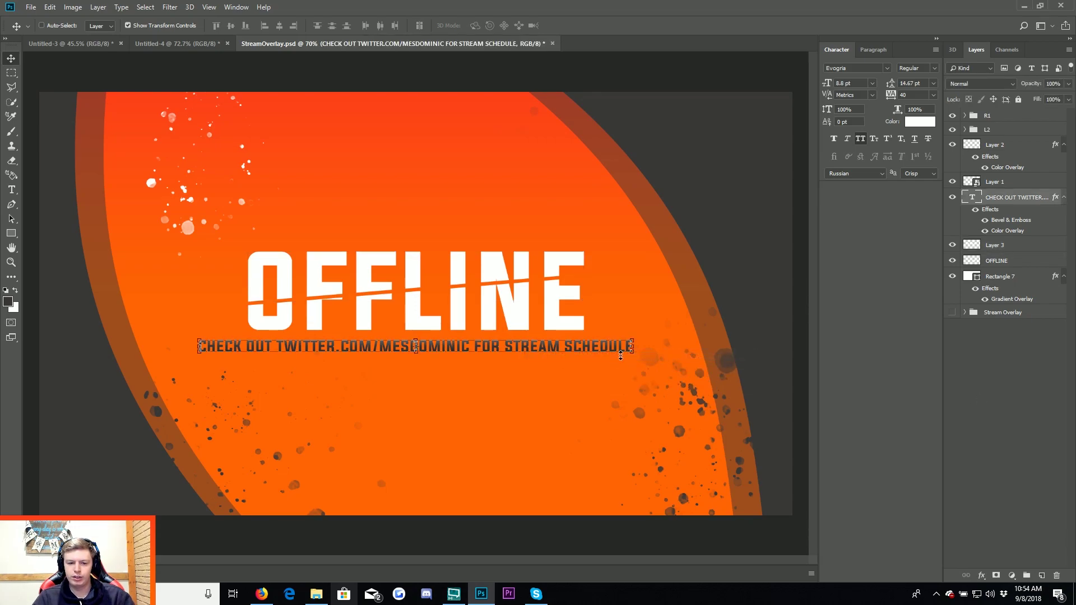
pyautogui.click(757, 305)
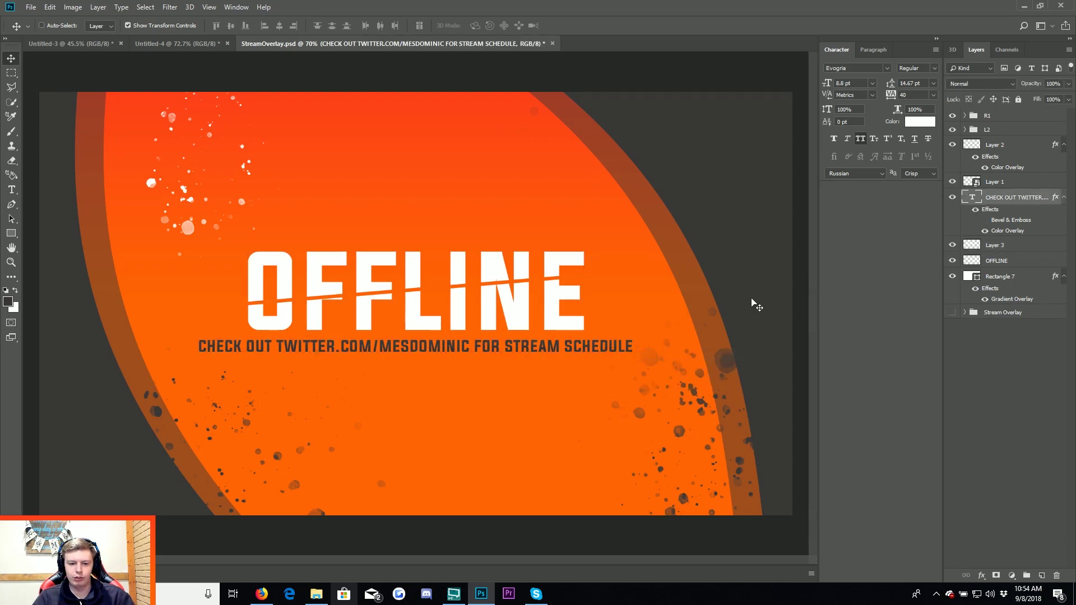
pyautogui.click(1003, 216)
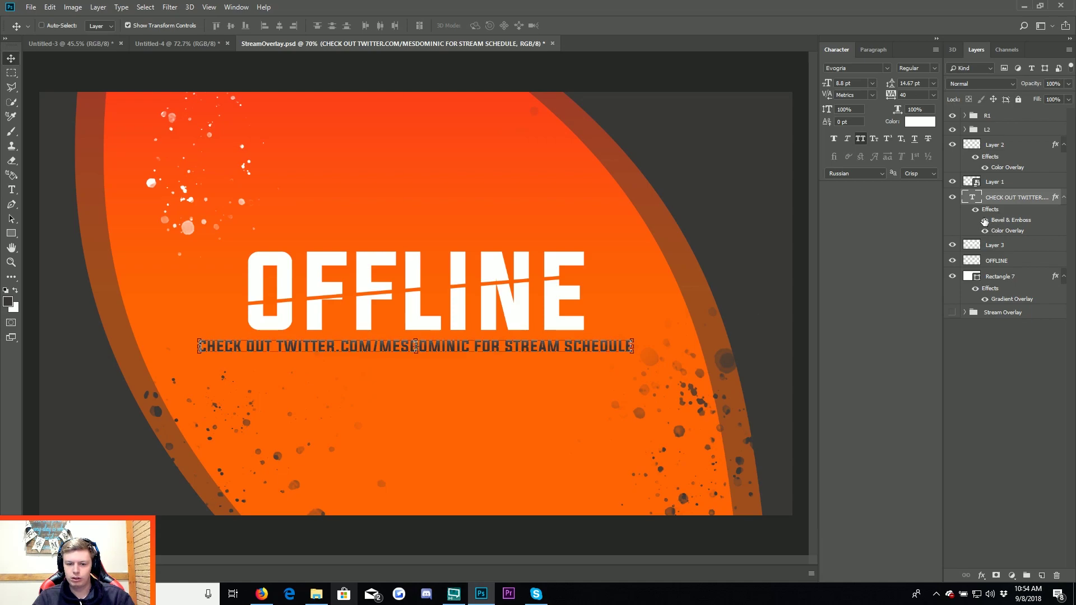
pyautogui.click(1004, 348)
# Locate the grunge-brush-stroke-banner file in the Downloads folder in File Explorer.
pyautogui.click(316, 594)
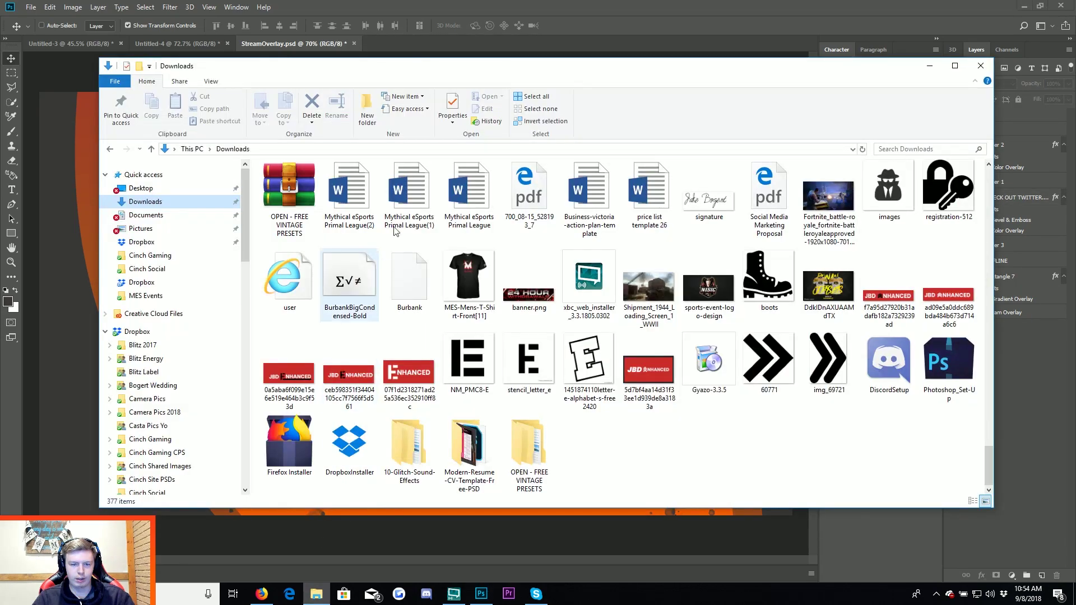
pyautogui.scroll(5, 611, 303)
pyautogui.scroll(5, 464, 250)
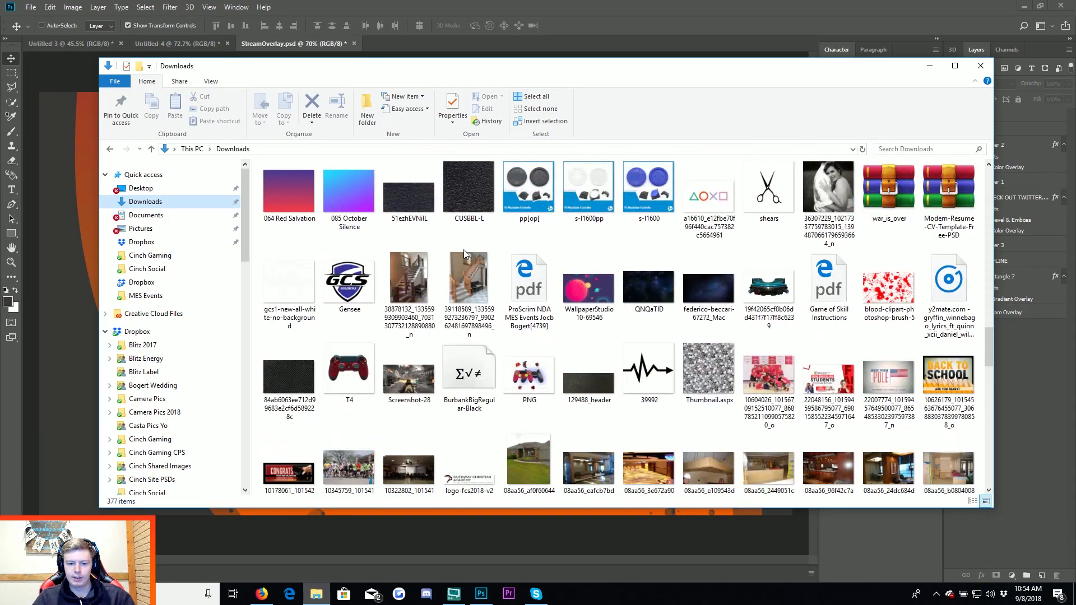
pyautogui.scroll(5, 442, 264)
pyautogui.scroll(5, 465, 269)
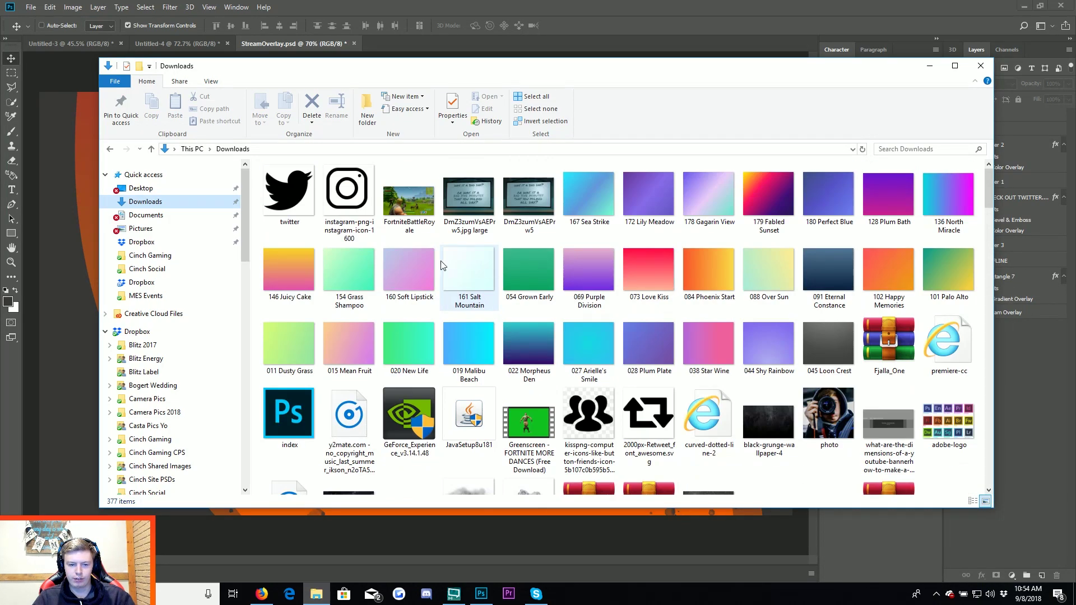
pyautogui.scroll(-10, 691, 264)
pyautogui.scroll(-5, 653, 264)
pyautogui.scroll(-5, 585, 287)
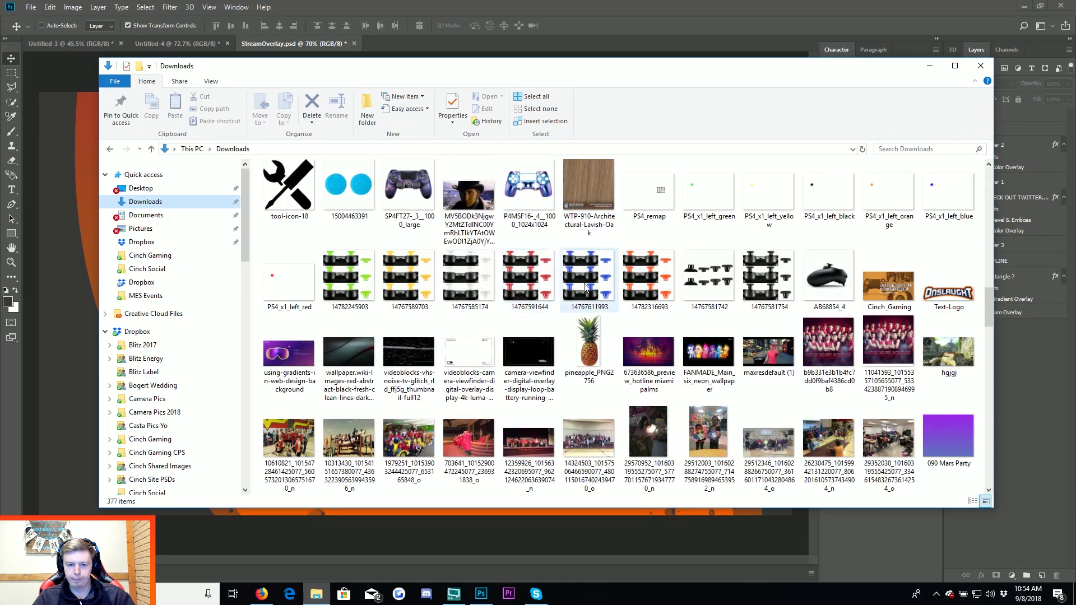
pyautogui.scroll(-5, 585, 287)
pyautogui.scroll(-5, 586, 287)
pyautogui.scroll(-5, 586, 287)
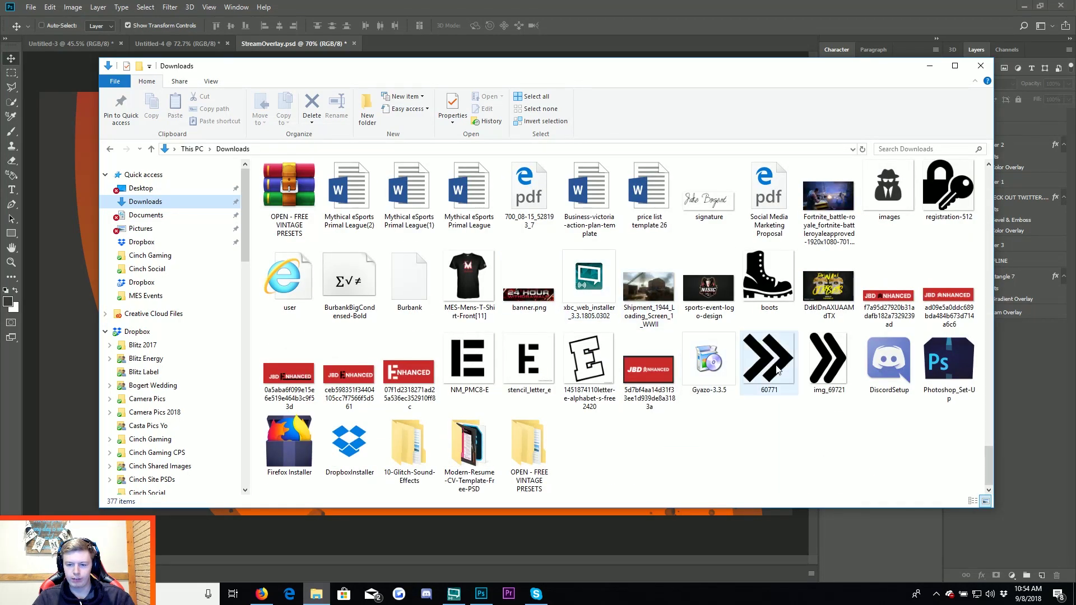
pyautogui.scroll(5, 778, 370)
pyautogui.scroll(5, 673, 362)
pyautogui.scroll(5, 629, 355)
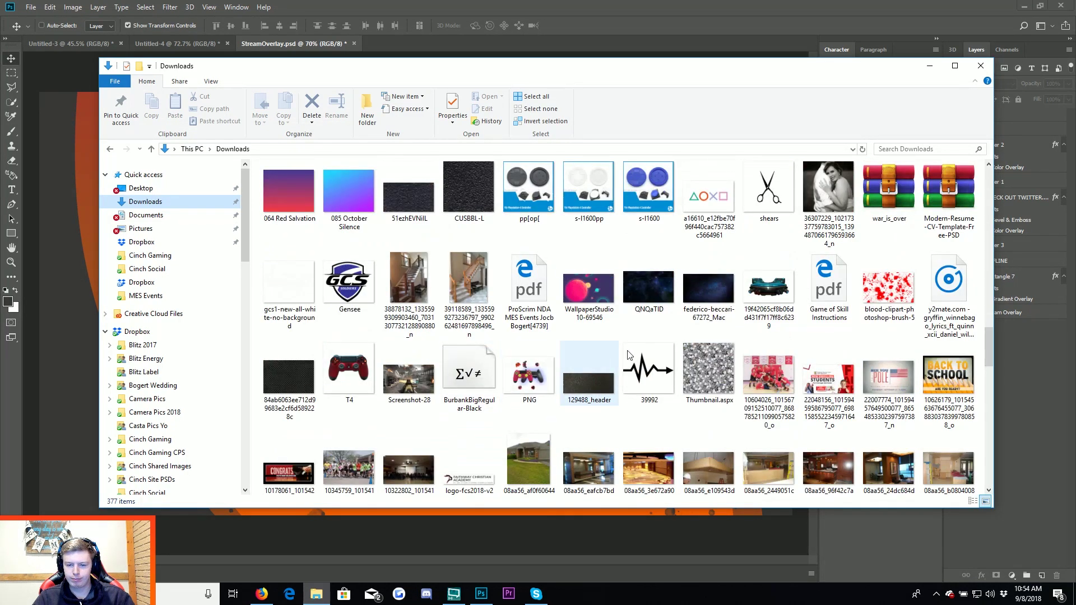
pyautogui.scroll(5, 629, 355)
pyautogui.scroll(5, 639, 347)
pyautogui.scroll(5, 650, 337)
pyautogui.scroll(5, 662, 326)
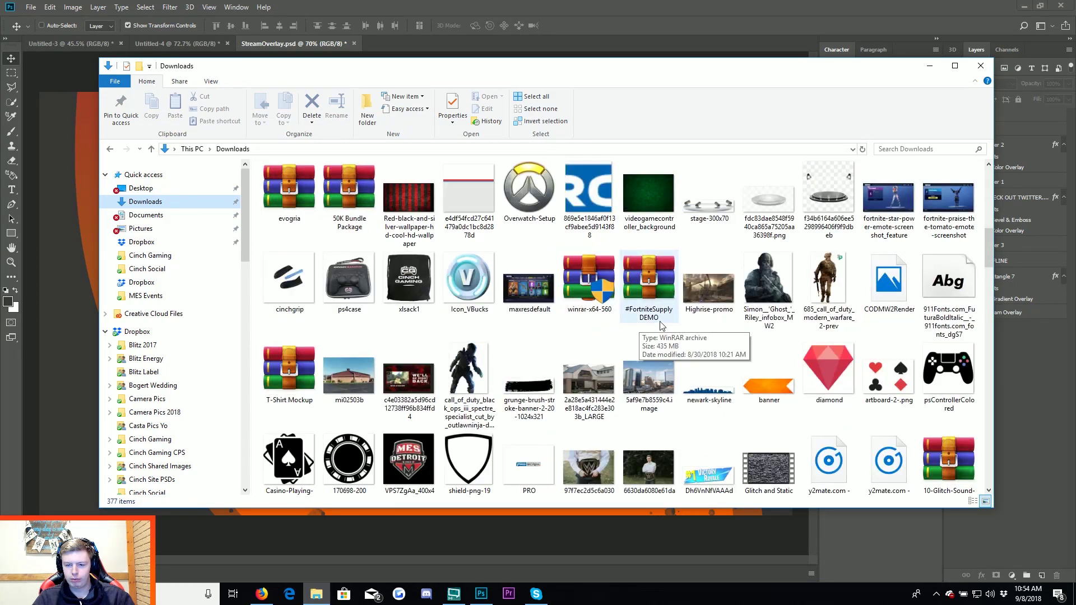
pyautogui.scroll(5, 662, 326)
pyautogui.scroll(-5, 524, 318)
pyautogui.scroll(-3, 524, 318)
# Drag the grunge-brush-stroke-banner image onto the orange overlay canvas.
pyautogui.moveTo(518, 255)
pyautogui.mouseDown()
pyautogui.moveTo(439, 304)
pyautogui.moveTo(538, 269)
pyautogui.mouseUp()
pyautogui.scroll(5, 539, 266)
pyautogui.scroll(5, 536, 292)
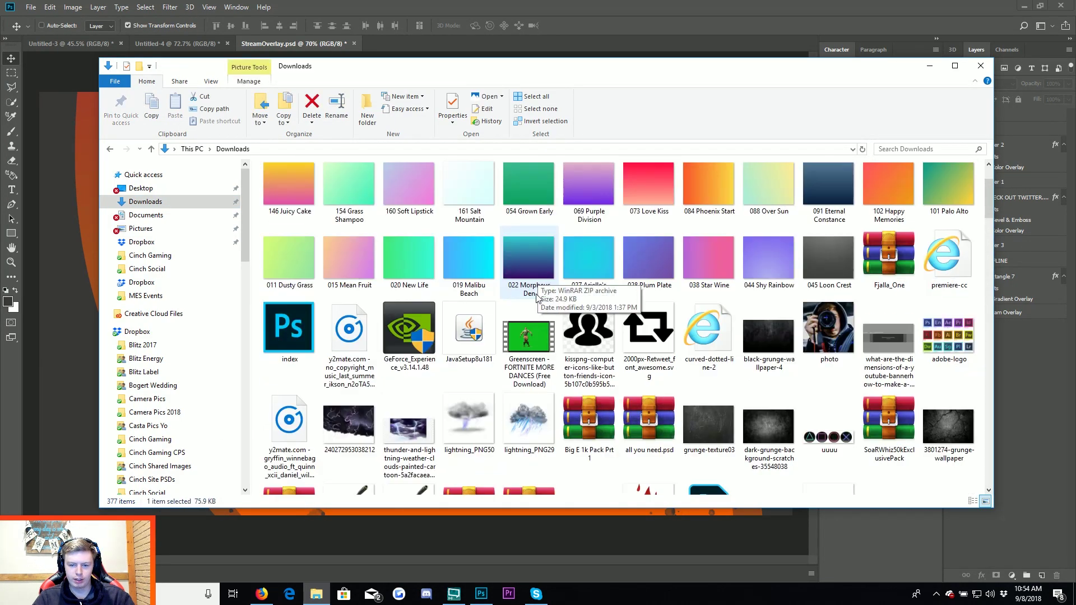
pyautogui.scroll(3, 537, 297)
pyautogui.scroll(-5, 535, 314)
pyautogui.scroll(-10, 533, 342)
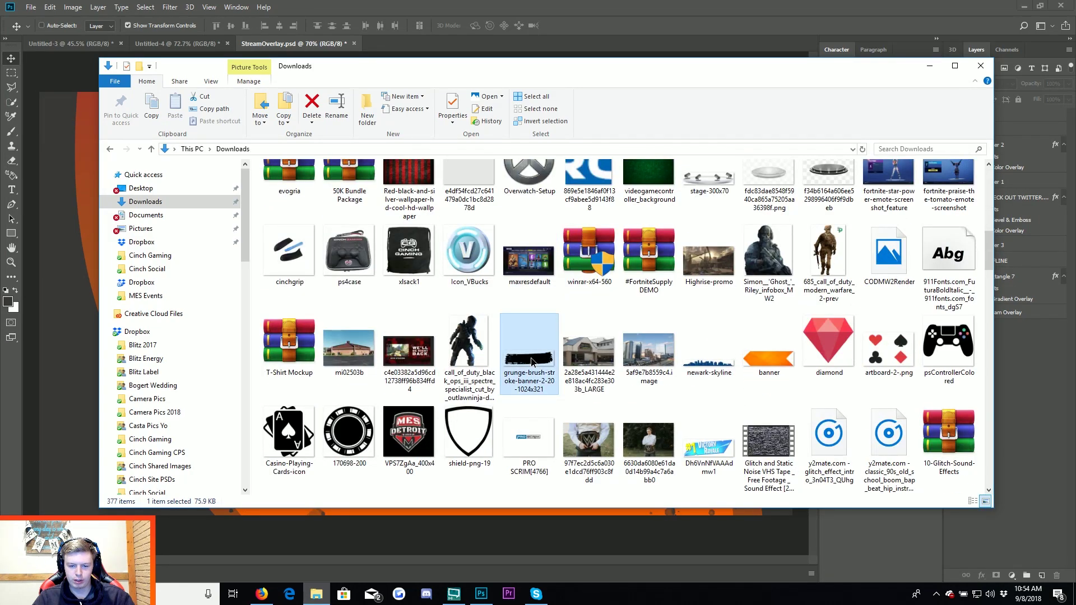
pyautogui.moveTo(531, 362); pyautogui.dragTo(73, 317)
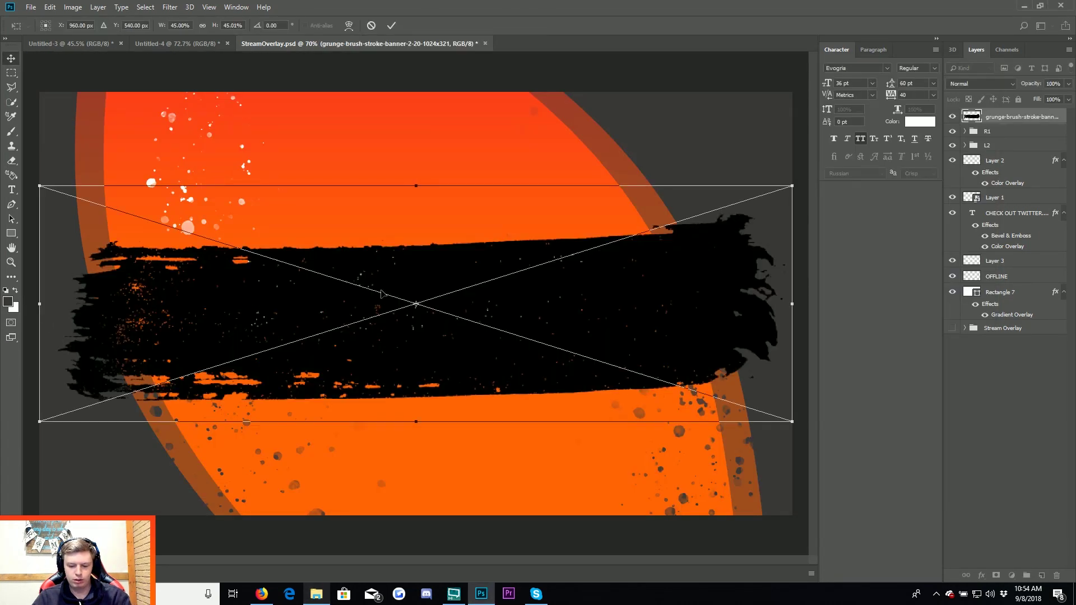
# Put the grunge banner beneath the Twitter text layer, resized into a thin strip behind that line.
pyautogui.press('Return')
pyautogui.moveTo(520, 266); pyautogui.dragTo(519, 307)
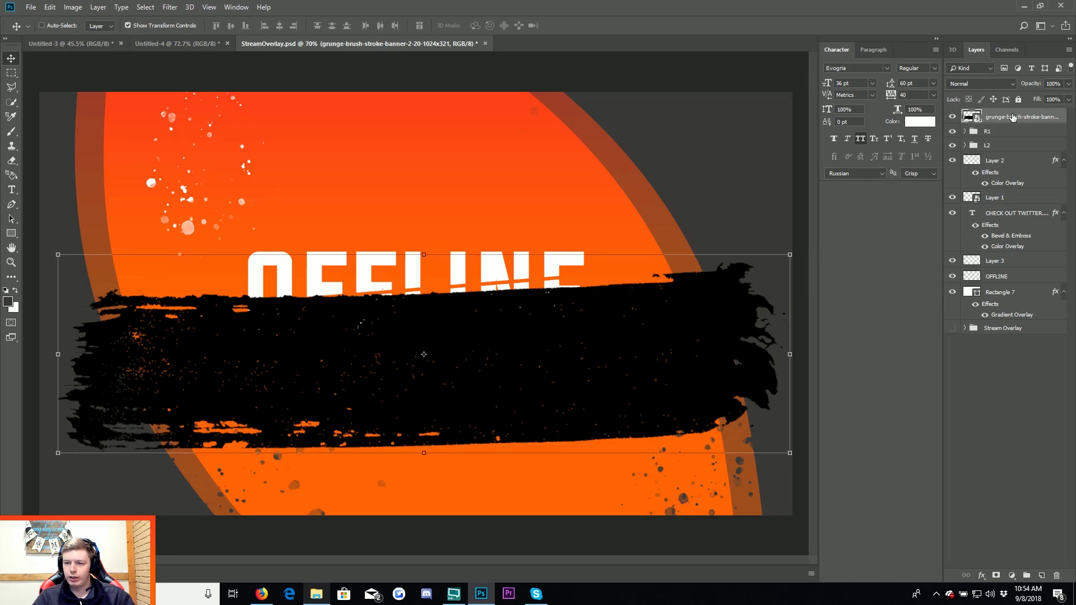
pyautogui.moveTo(1013, 117); pyautogui.dragTo(1009, 251)
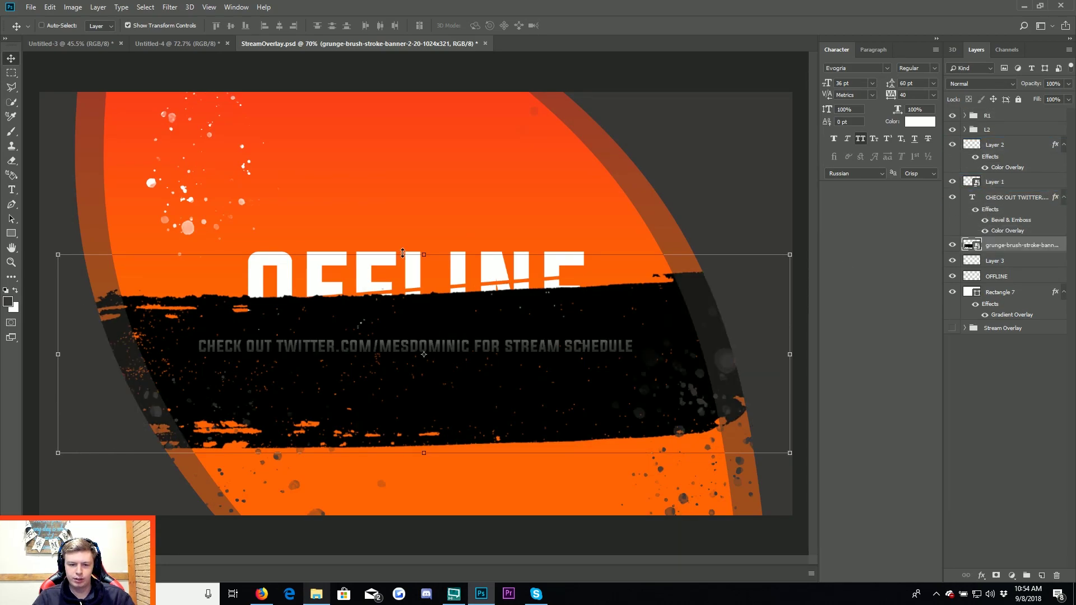
pyautogui.moveTo(402, 253); pyautogui.dragTo(404, 427)
pyautogui.moveTo(796, 448); pyautogui.dragTo(507, 447)
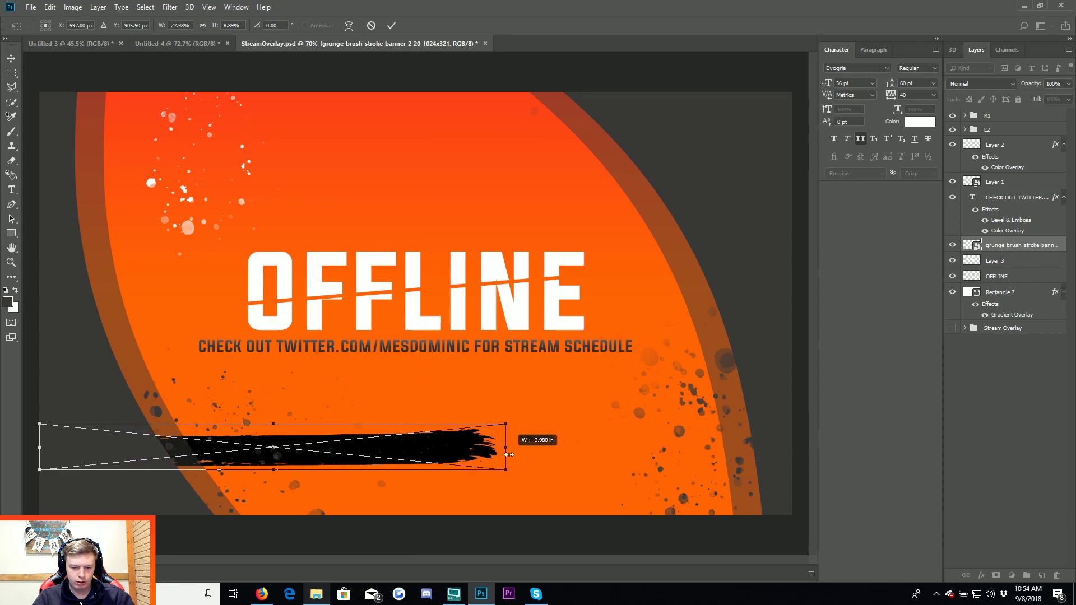
pyautogui.moveTo(417, 451)
pyautogui.mouseDown()
pyautogui.moveTo(558, 363)
pyautogui.moveTo(555, 348)
pyautogui.mouseUp()
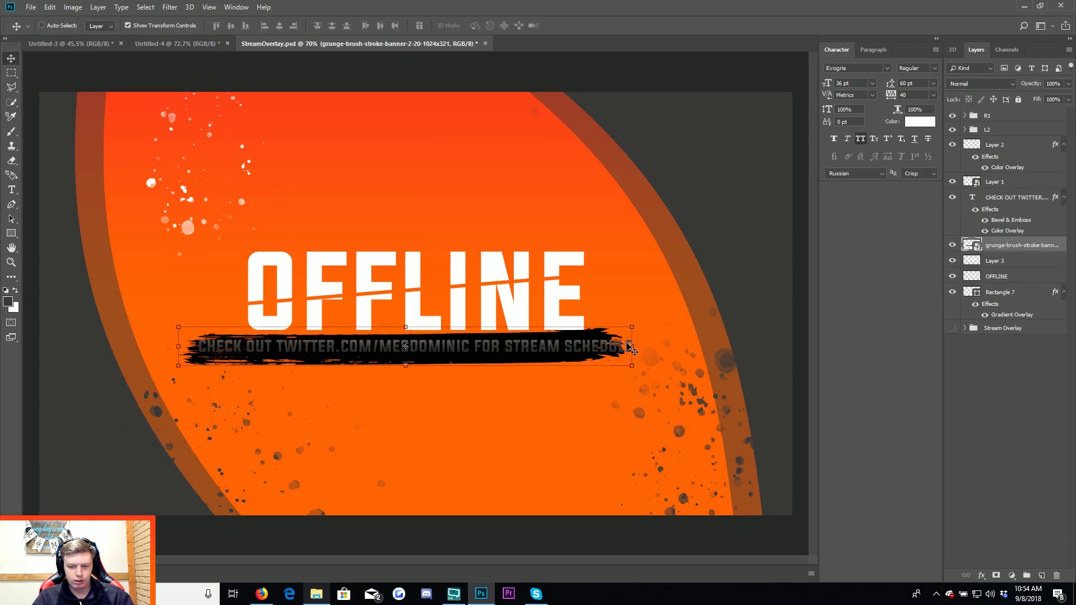
pyautogui.moveTo(634, 346); pyautogui.dragTo(650, 342)
pyautogui.press('Return')
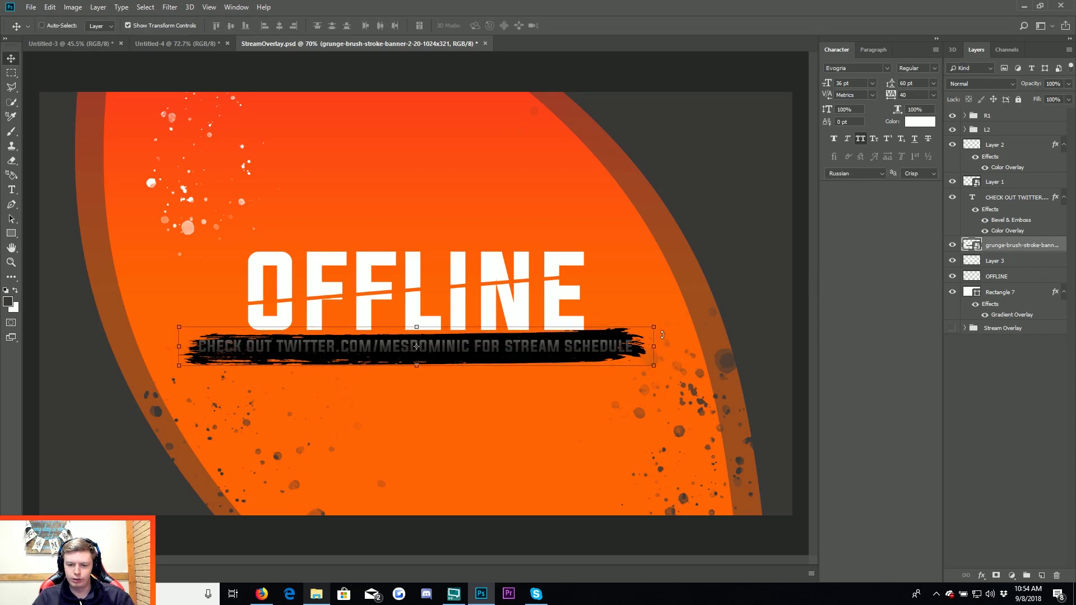
# Try tilting and further stretching the banner, then cancel both changes.
pyautogui.moveTo(663, 335); pyautogui.dragTo(682, 335)
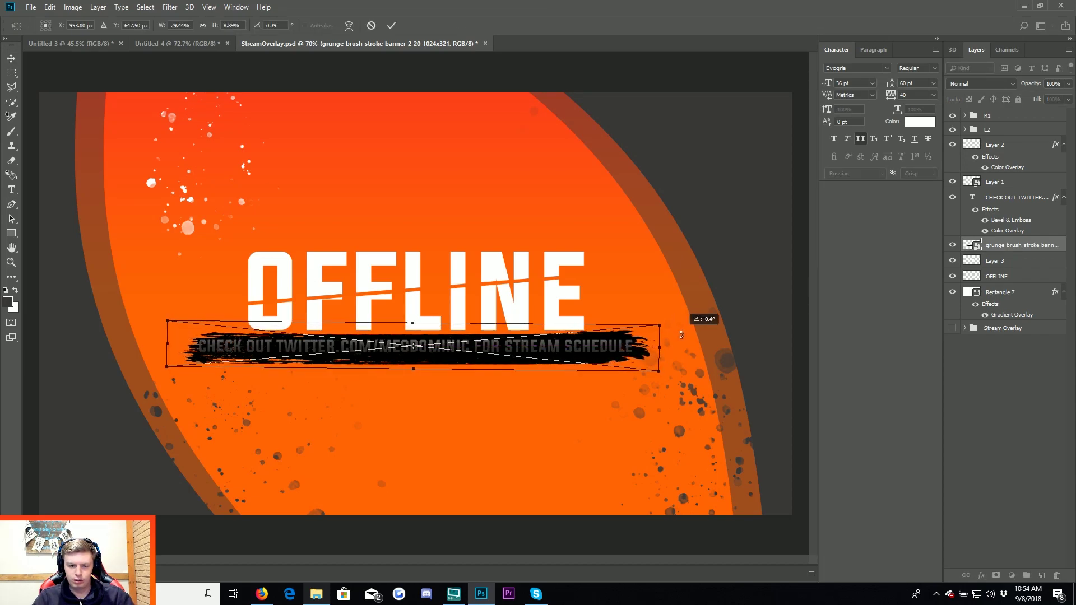
pyautogui.press('Escape')
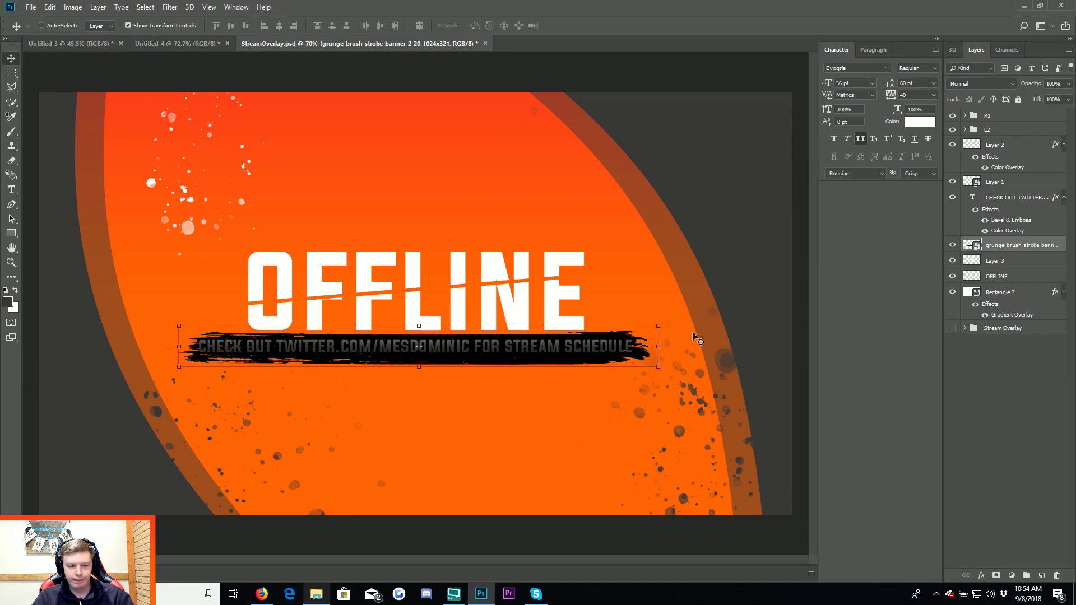
pyautogui.moveTo(658, 347)
pyautogui.mouseDown()
pyautogui.moveTo(677, 349)
pyautogui.moveTo(638, 352)
pyautogui.mouseUp()
pyautogui.press('Escape')
# Enter and exit text editing on the Twitter line without changing it.
pyautogui.doubleClick(967, 199)
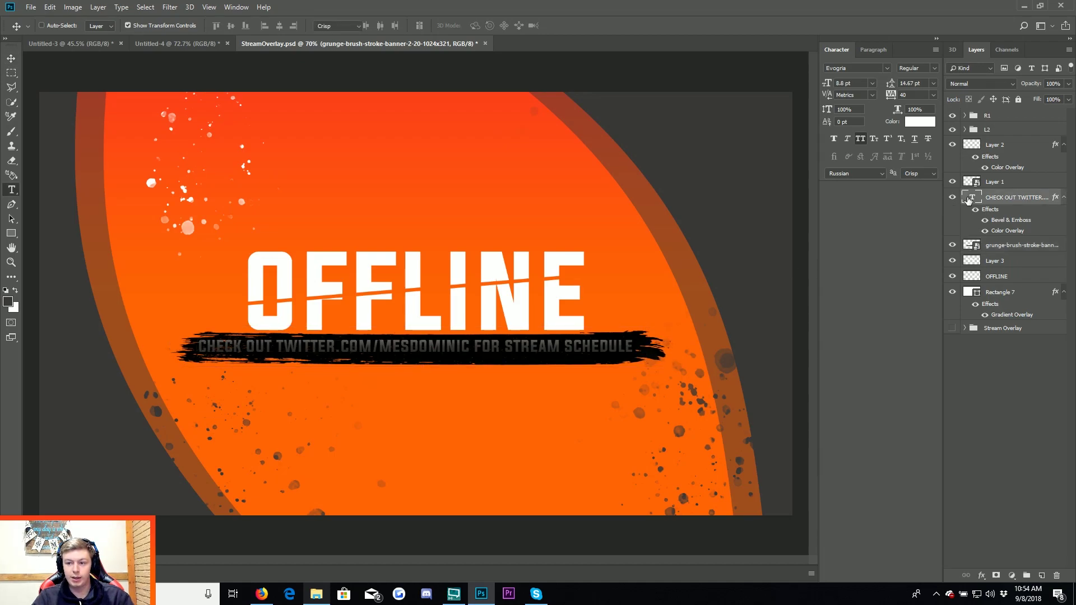
pyautogui.click(311, 348)
pyautogui.click(11, 59)
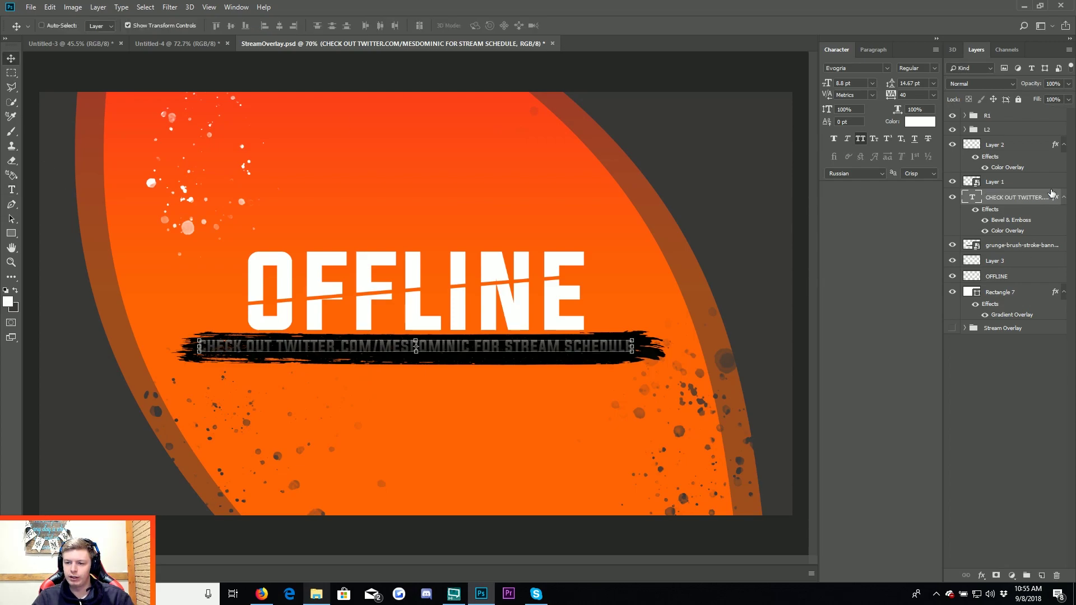
# Replace the Twitter line's Color Overlay with a Foreground to Background Gradient Overlay.
pyautogui.doubleClick(1053, 196)
pyautogui.click(645, 439)
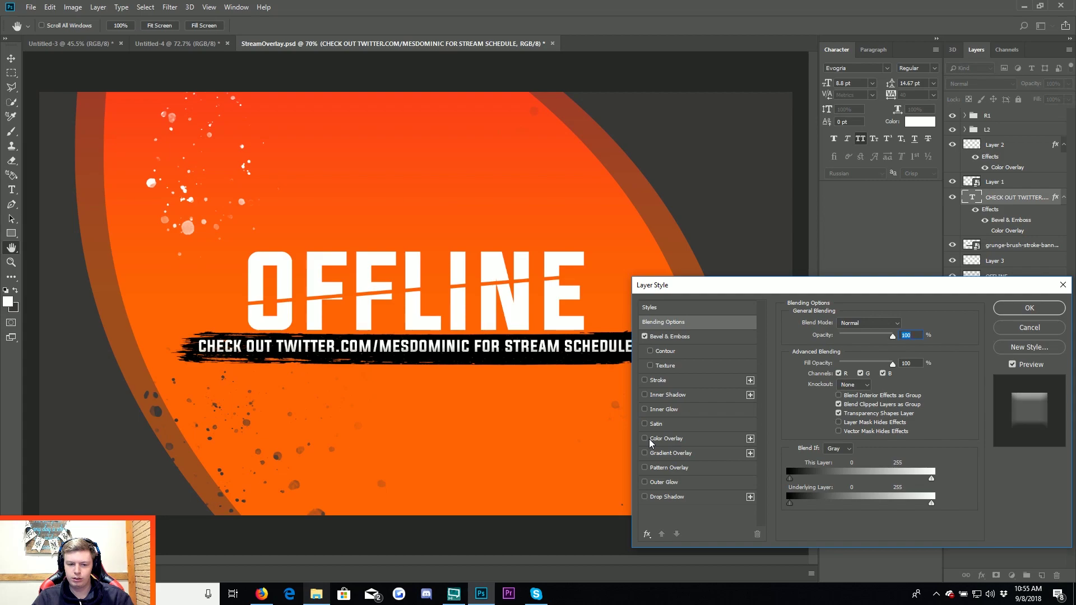
pyautogui.click(667, 453)
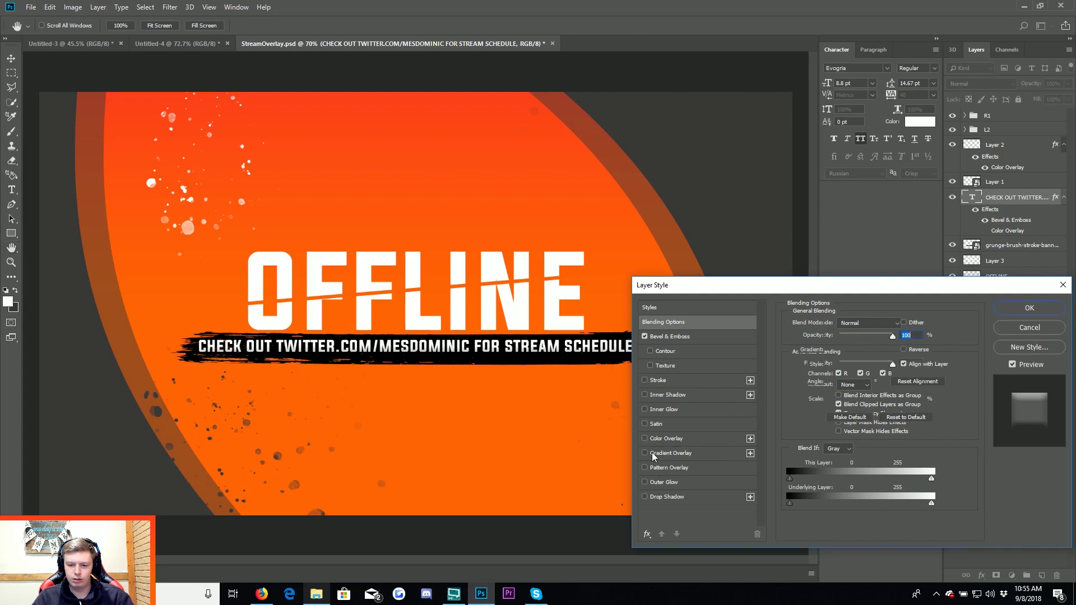
pyautogui.click(868, 349)
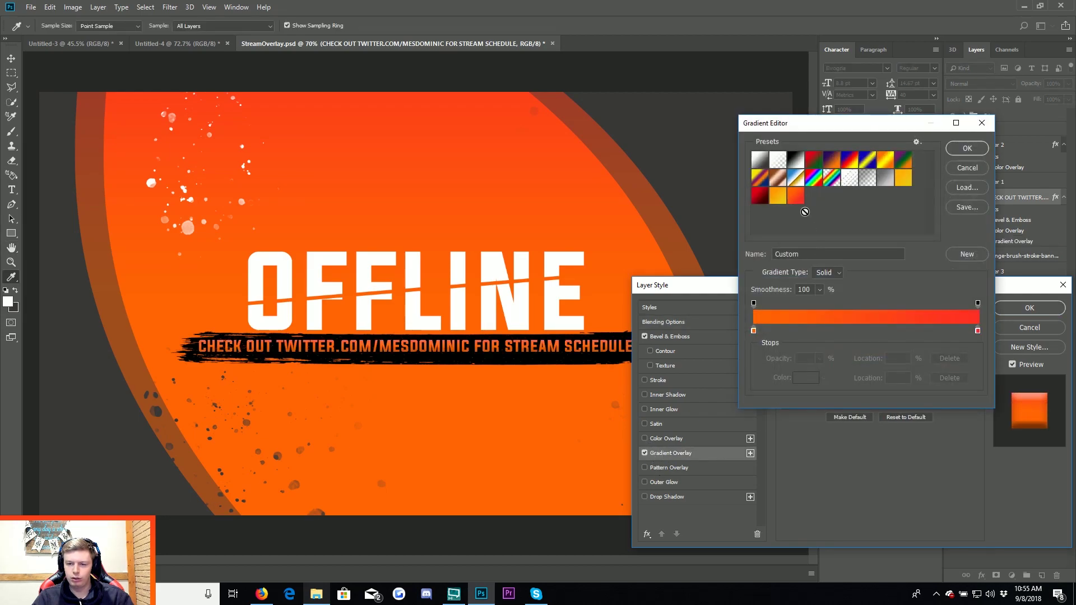
pyautogui.click(761, 162)
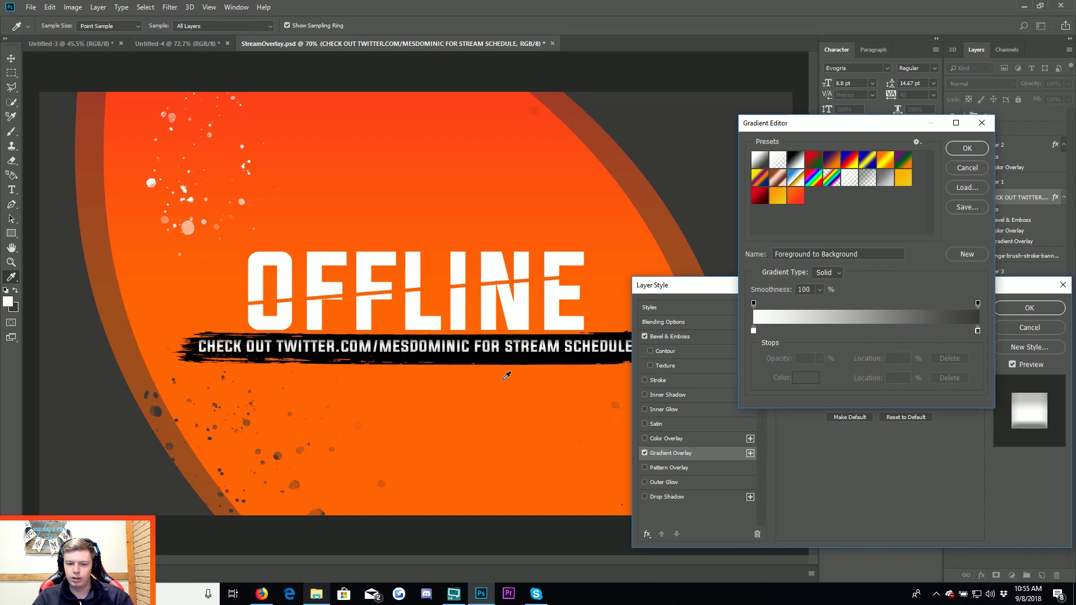
pyautogui.click(953, 148)
pyautogui.click(1020, 313)
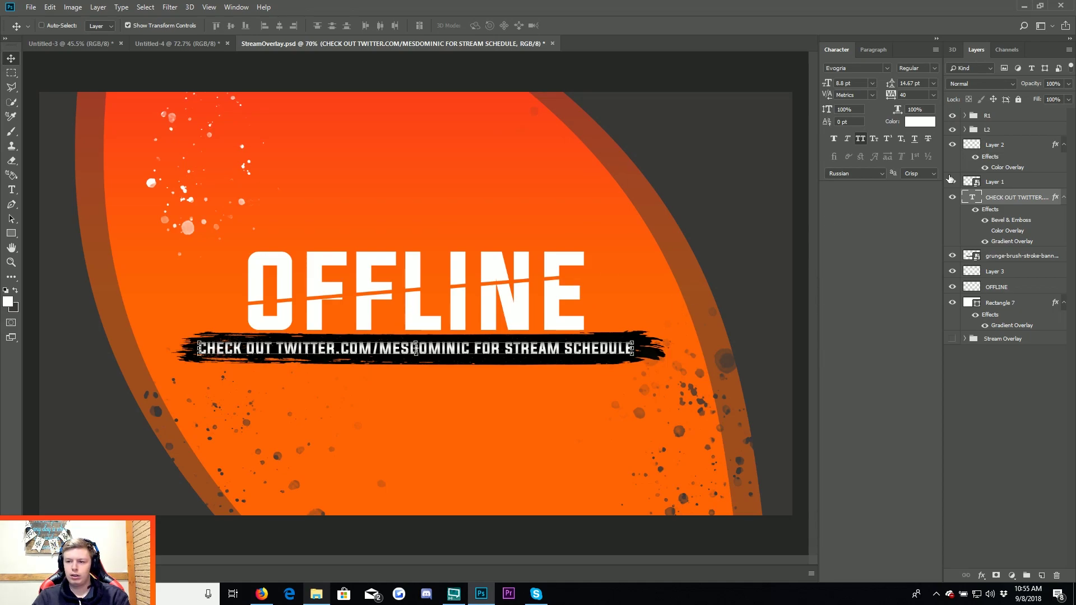
pyautogui.doubleClick(1022, 294)
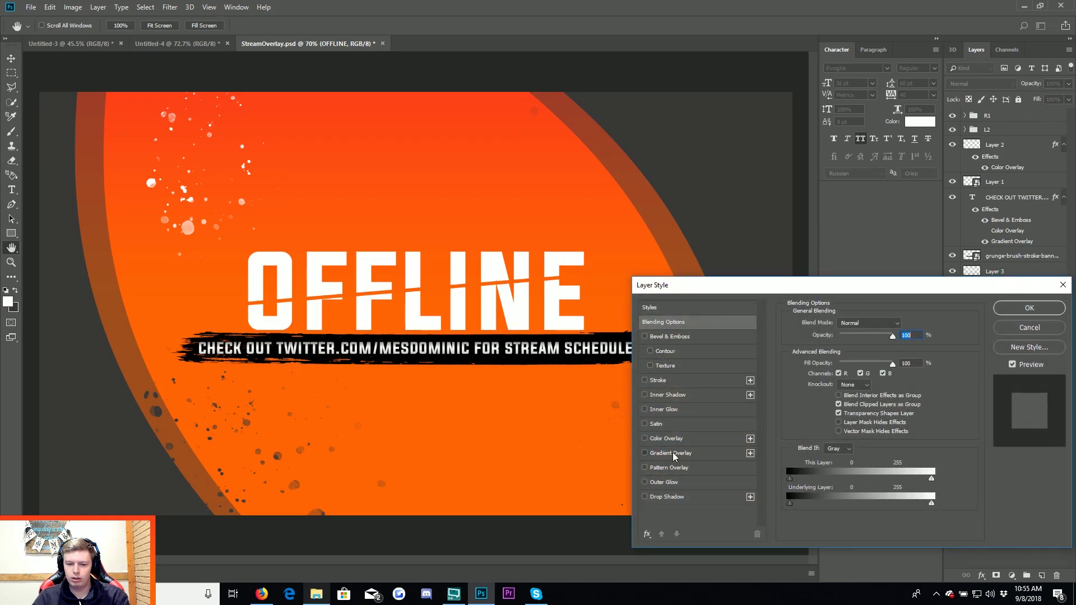
# Try gradient overlays on OFFLINE and Layer 3, then cancel and undo them.
pyautogui.click(673, 454)
pyautogui.click(1029, 308)
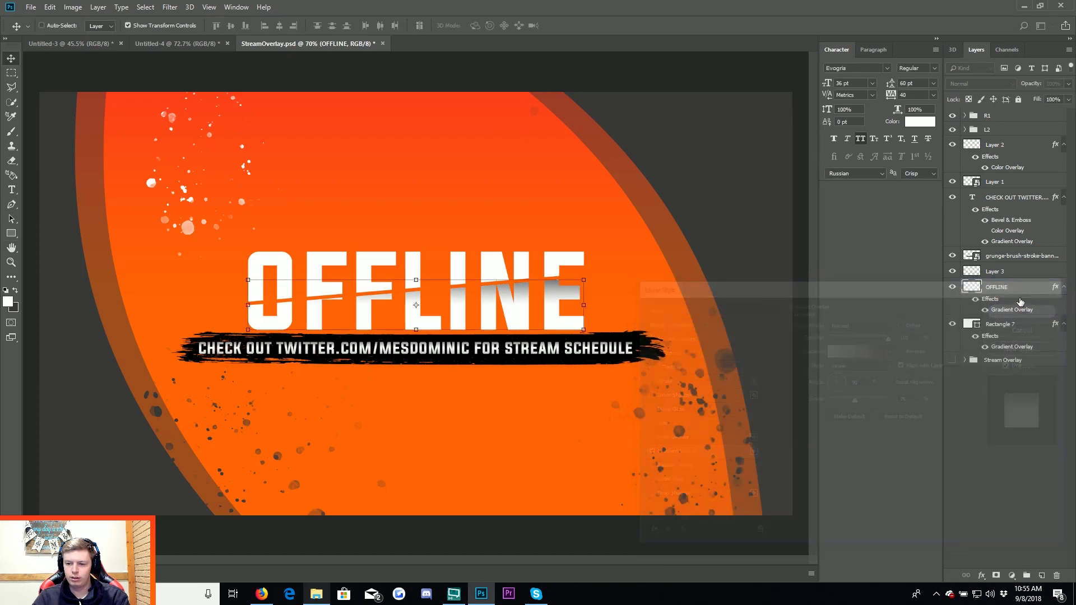
pyautogui.doubleClick(972, 270)
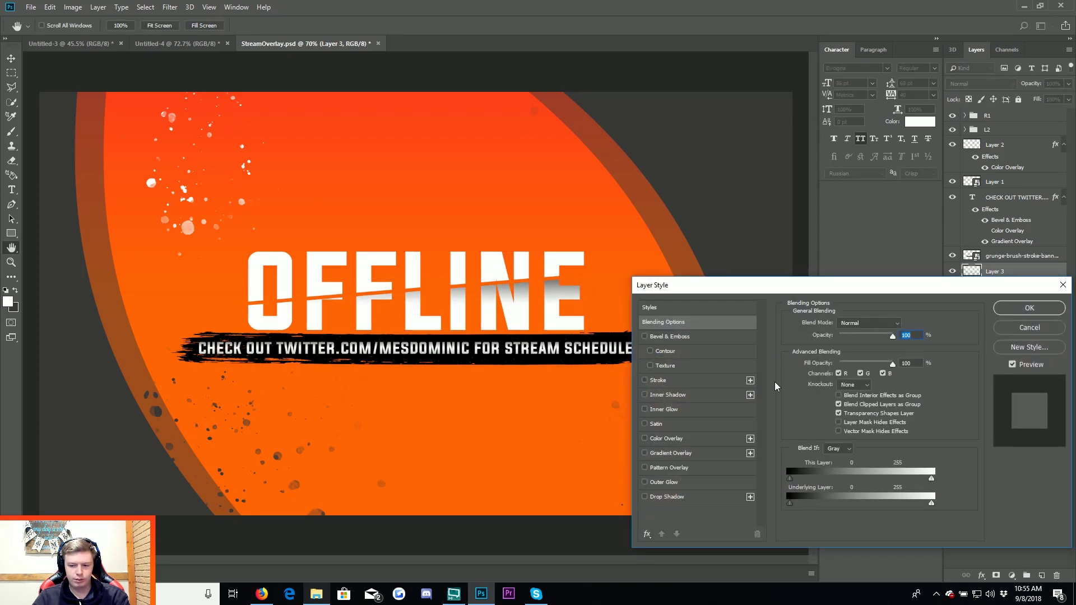
pyautogui.click(687, 454)
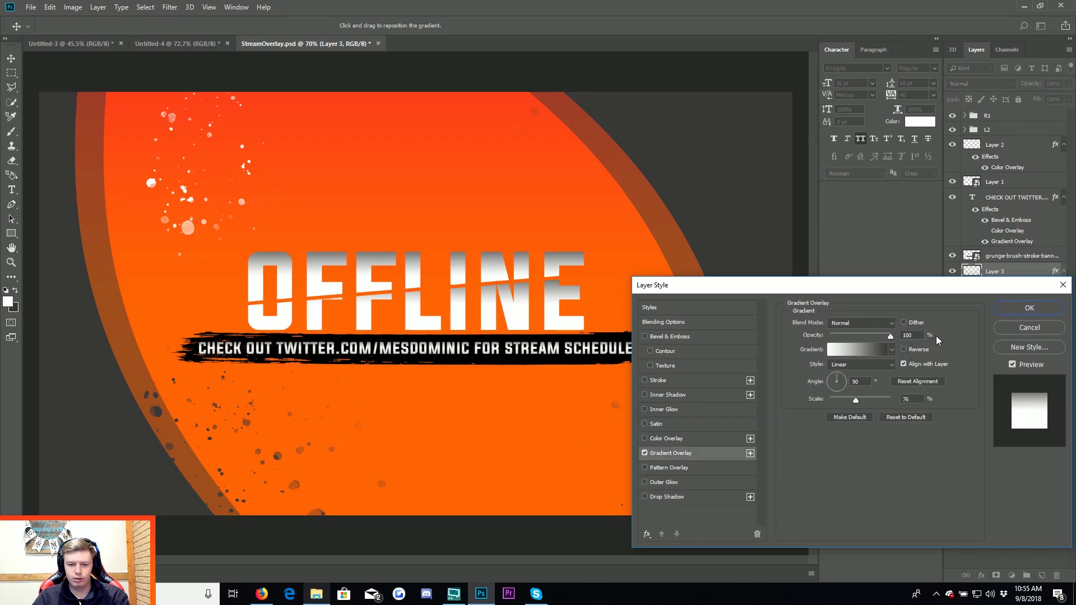
pyautogui.moveTo(873, 337)
pyautogui.mouseDown()
pyautogui.moveTo(848, 333)
pyautogui.moveTo(870, 335)
pyautogui.mouseUp()
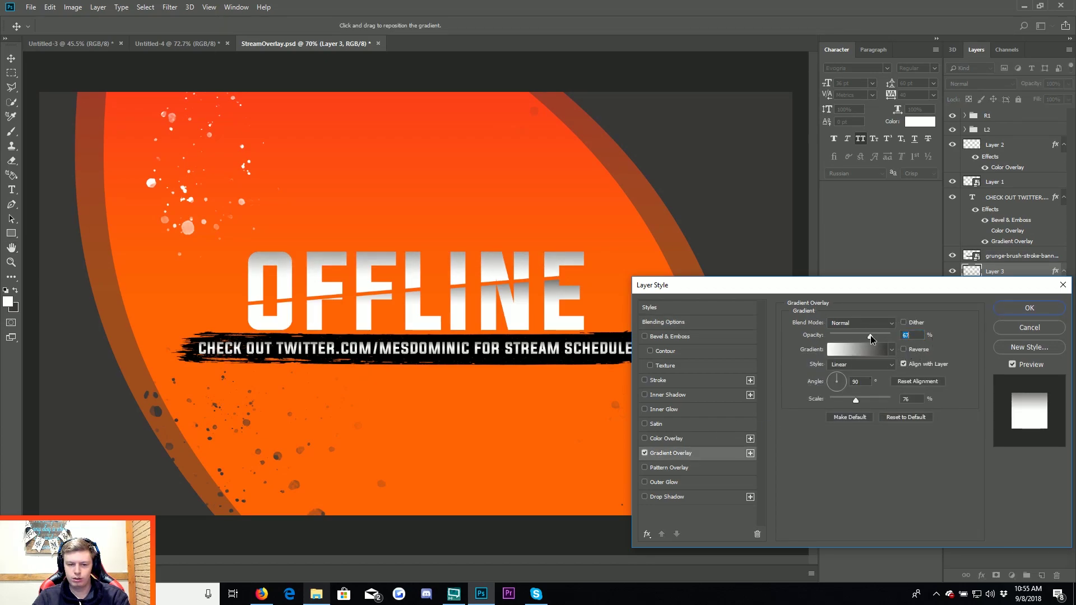
pyautogui.click(1031, 330)
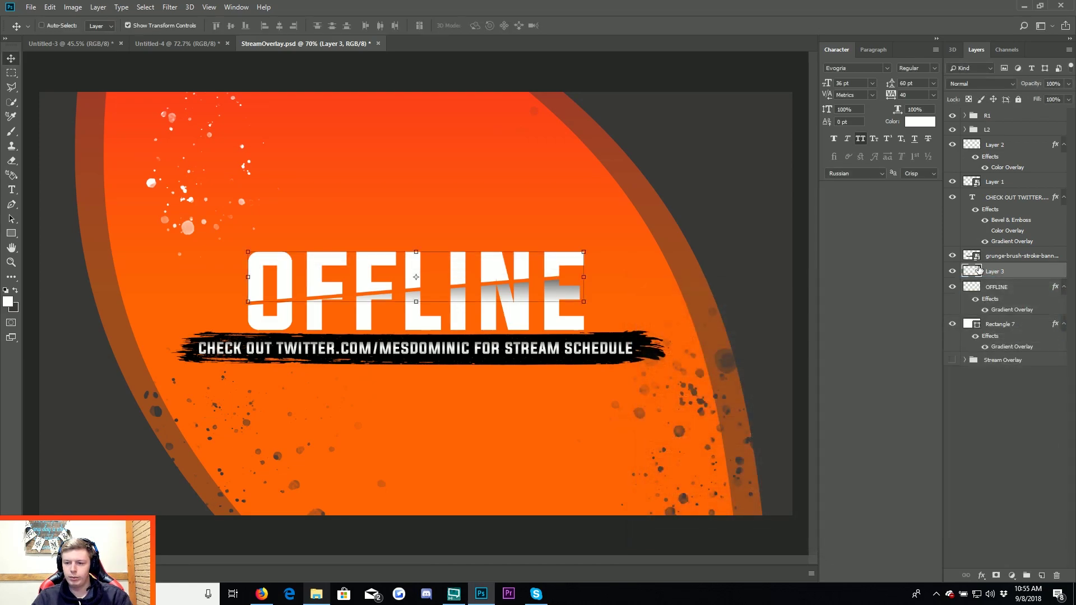
pyautogui.hotkey('alt', 'z')
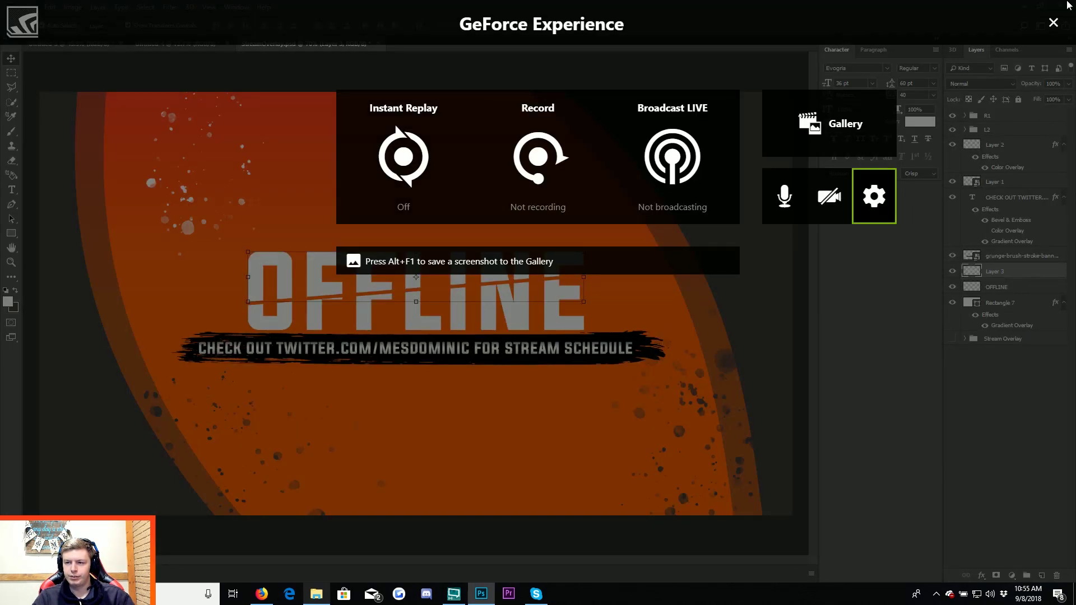
pyautogui.click(1052, 22)
# Group OFFLINE with Layer 3 as Group 5 and give the group a drop shadow.
pyautogui.keyDown('shift'); pyautogui.click(1023, 289); pyautogui.keyUp('shift')
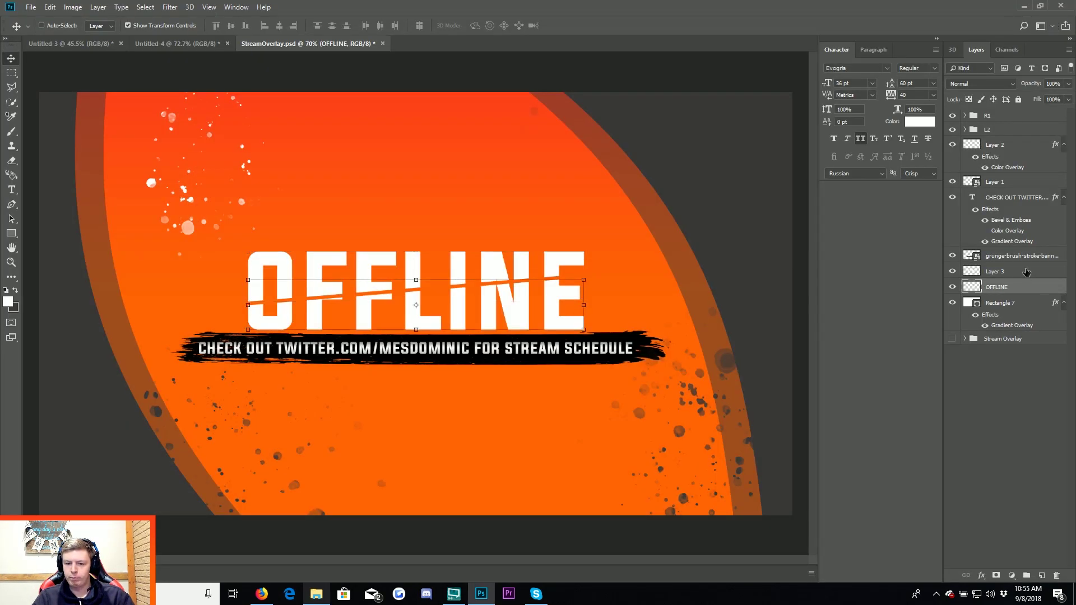
pyautogui.click(1028, 576)
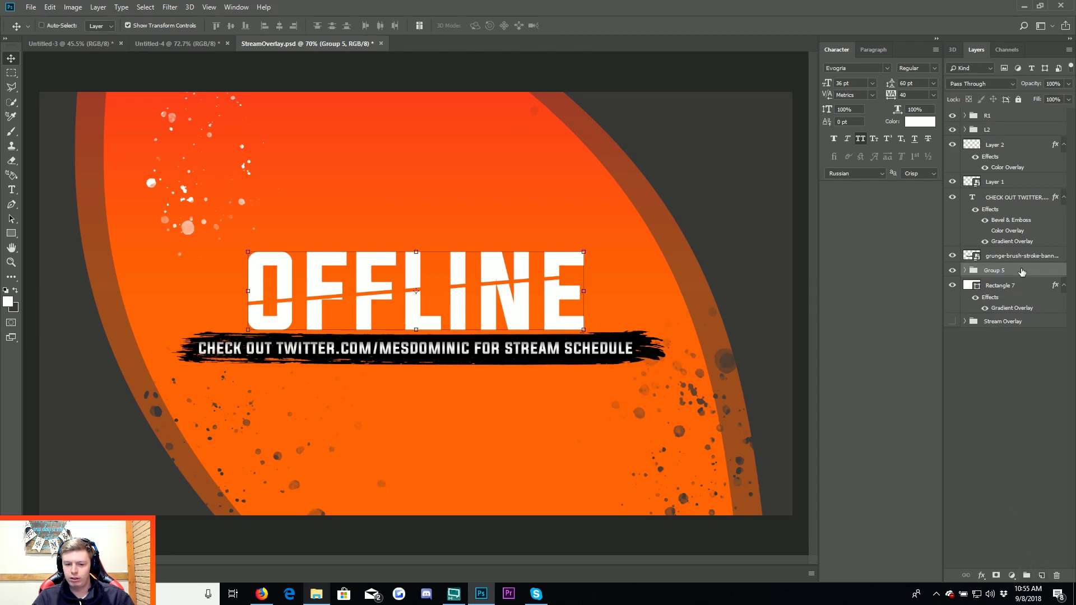
pyautogui.doubleClick(1023, 271)
pyautogui.click(666, 496)
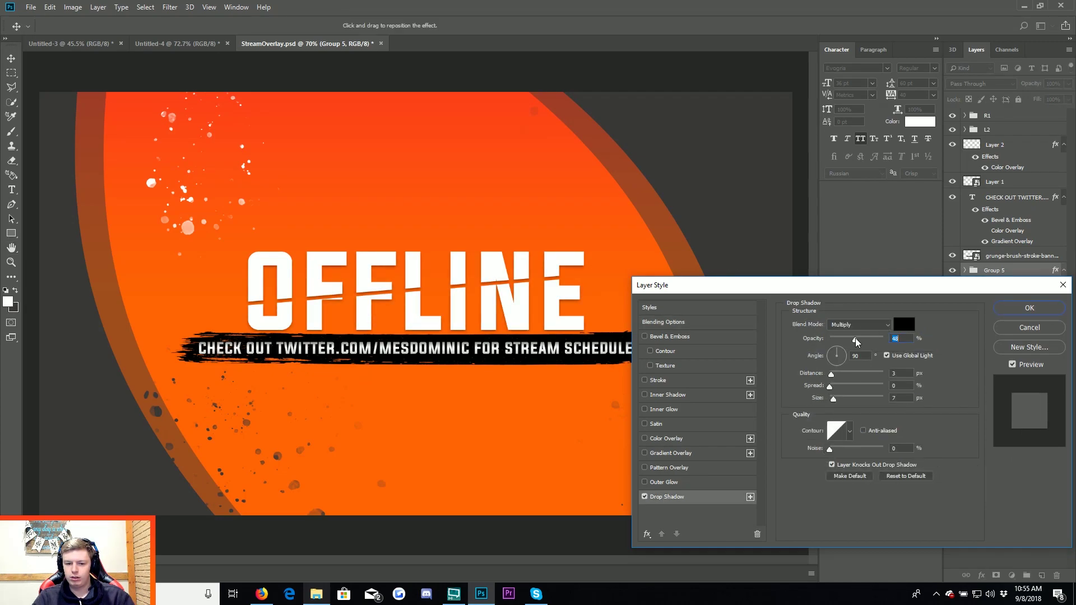
pyautogui.click(1014, 307)
pyautogui.click(1024, 382)
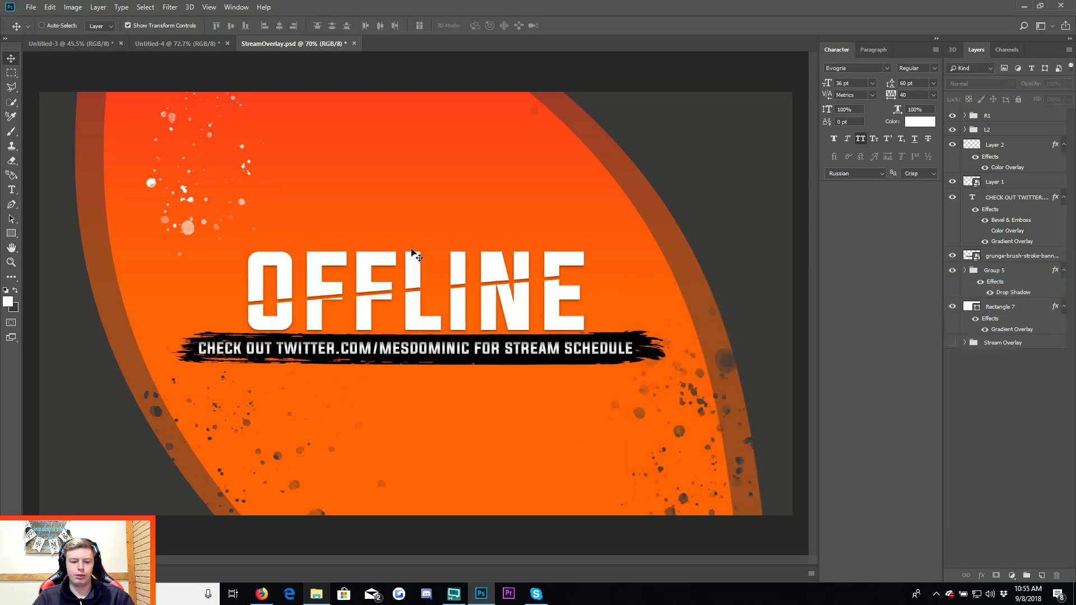
pyautogui.click(317, 594)
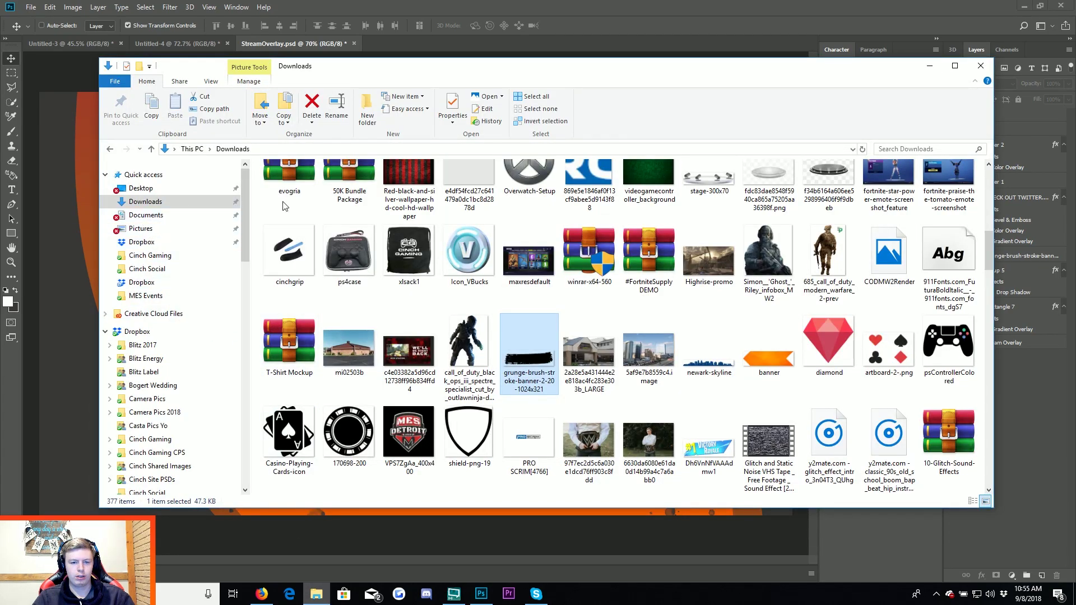
# Search the Dropbox folder for 'jakemaster' and open JakeMASTER.psd in Photoshop.
pyautogui.scroll(-3, 554, 331)
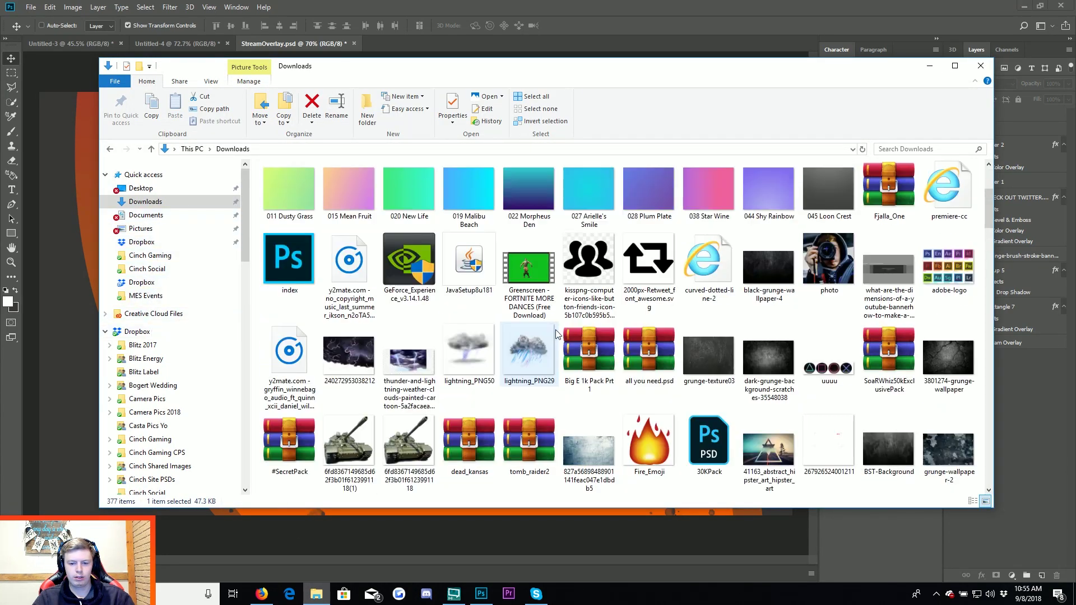
pyautogui.scroll(-5, 554, 331)
pyautogui.scroll(-5, 554, 330)
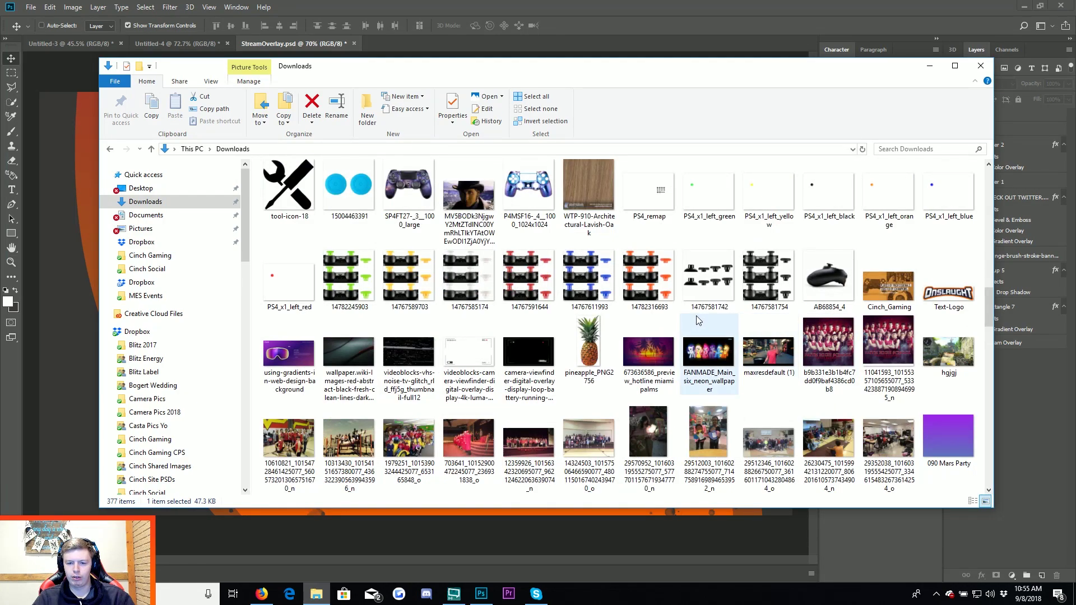
pyautogui.scroll(6, 494, 324)
pyautogui.scroll(-5, 481, 321)
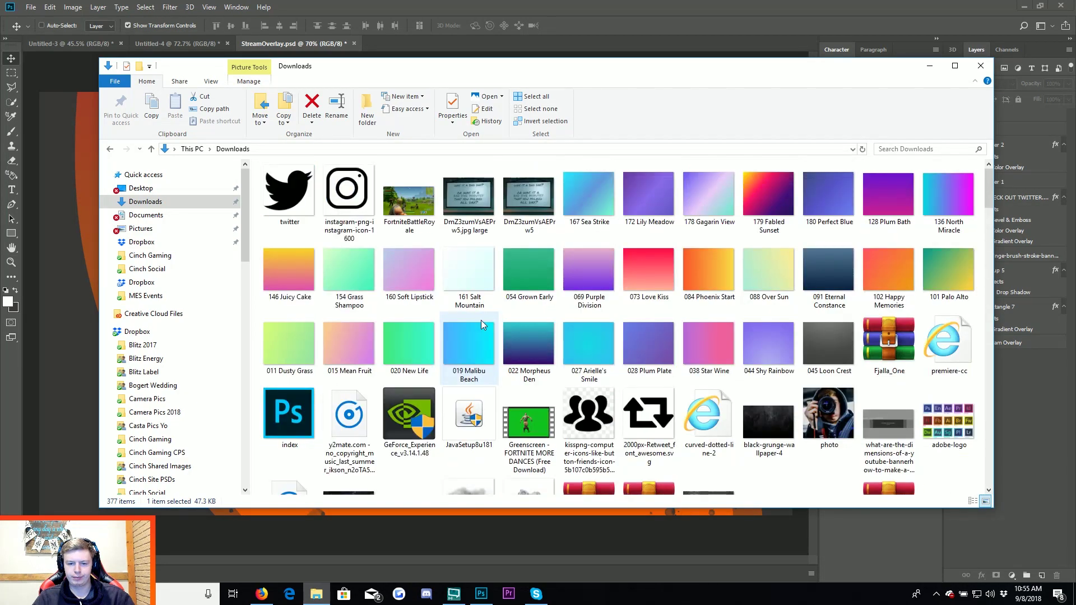
pyautogui.click(171, 332)
pyautogui.click(904, 149)
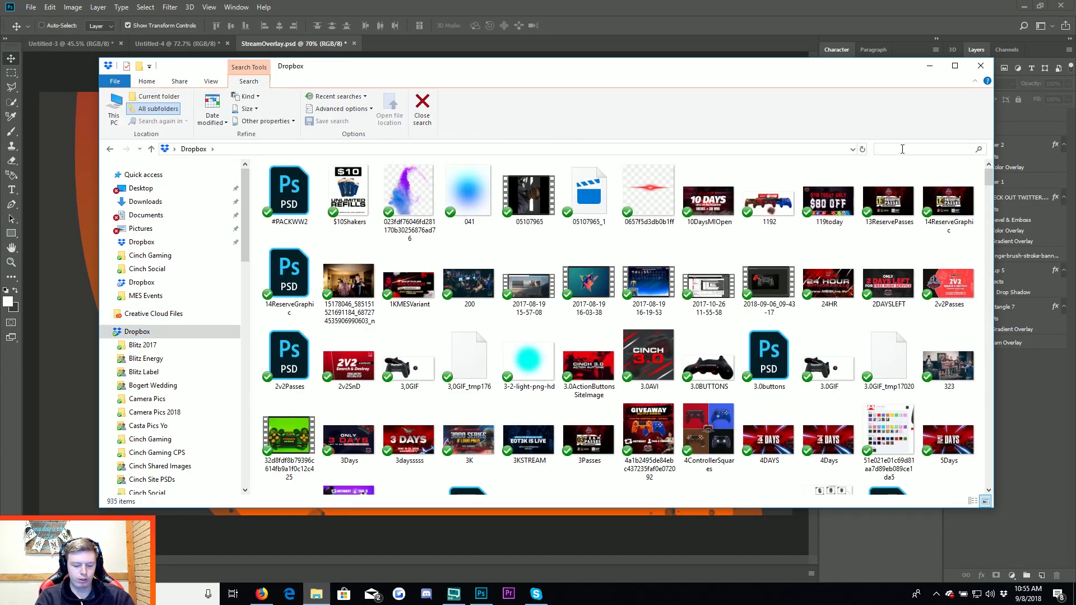
pyautogui.write('jakemaster')
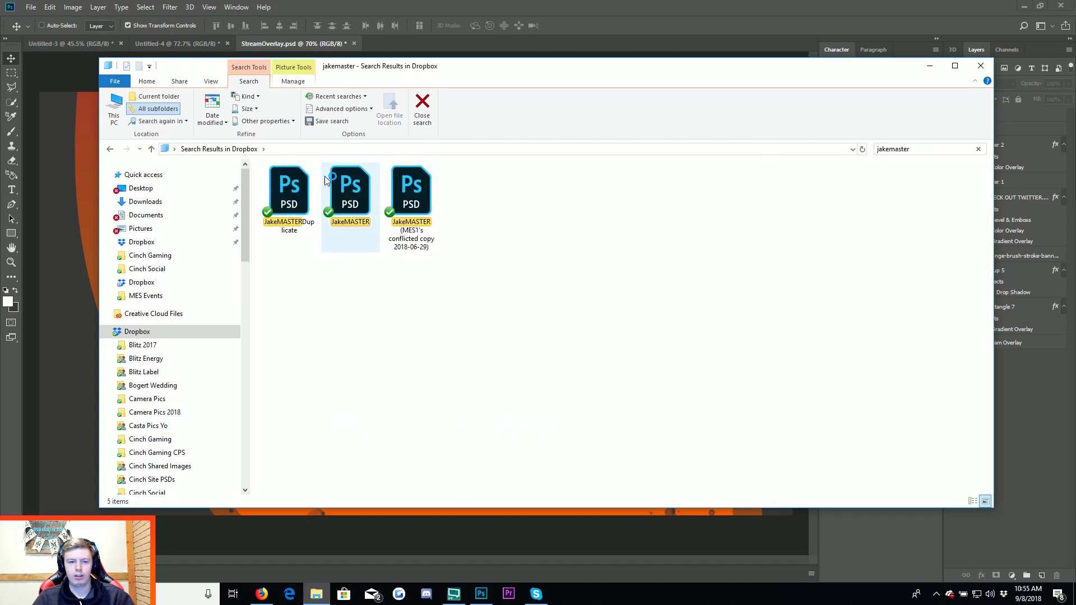
pyautogui.click(353, 193)
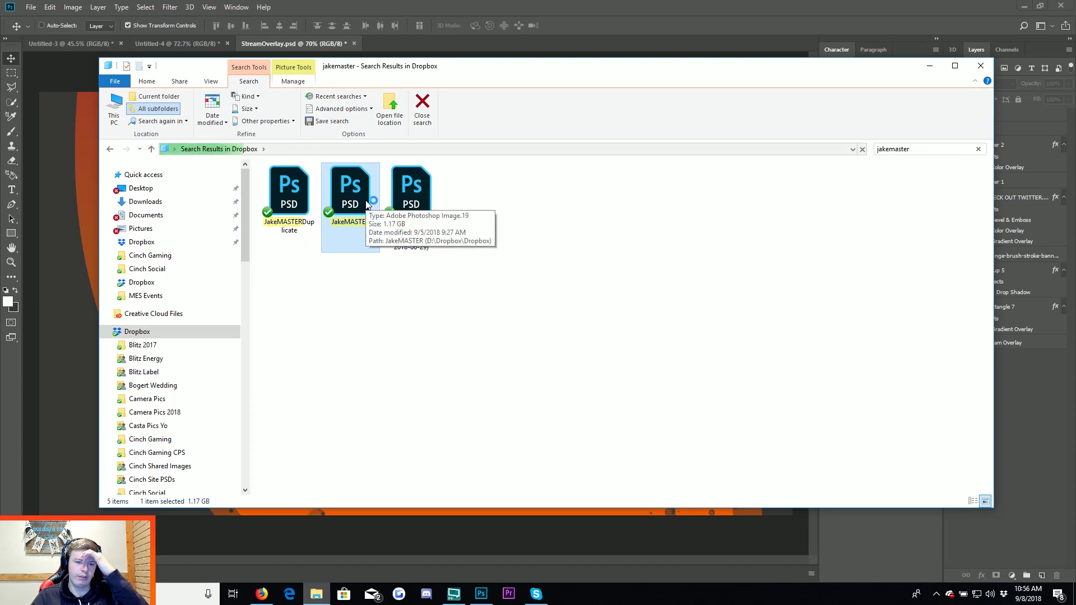
pyautogui.click(1029, 434)
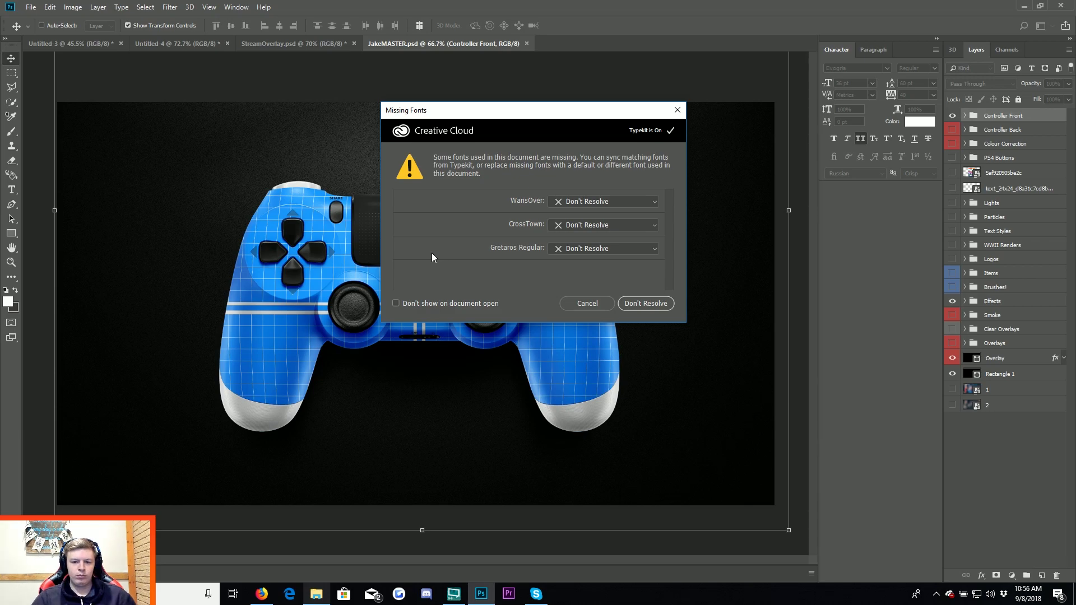
# Dismiss Missing Fonts, hide Controller Front, and preview the lightning layers in the Effects group.
pyautogui.click(573, 304)
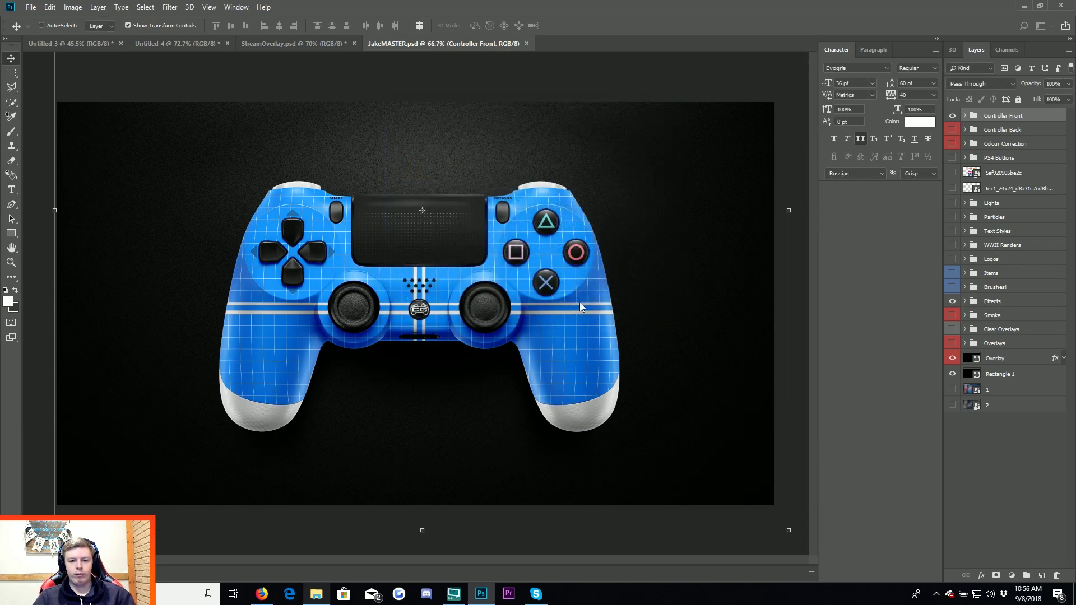
pyautogui.click(951, 116)
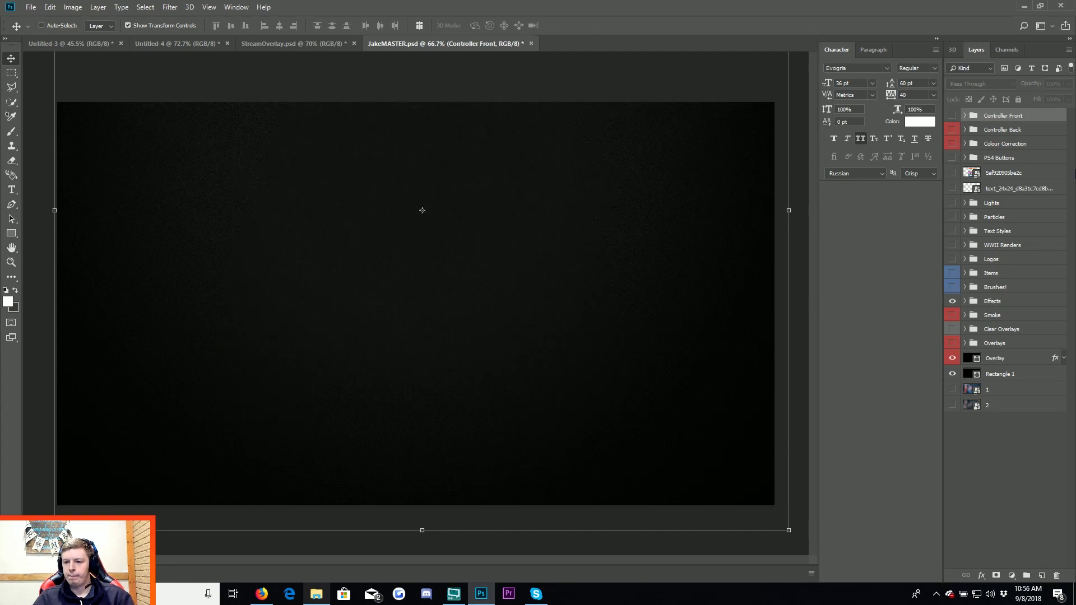
pyautogui.click(965, 301)
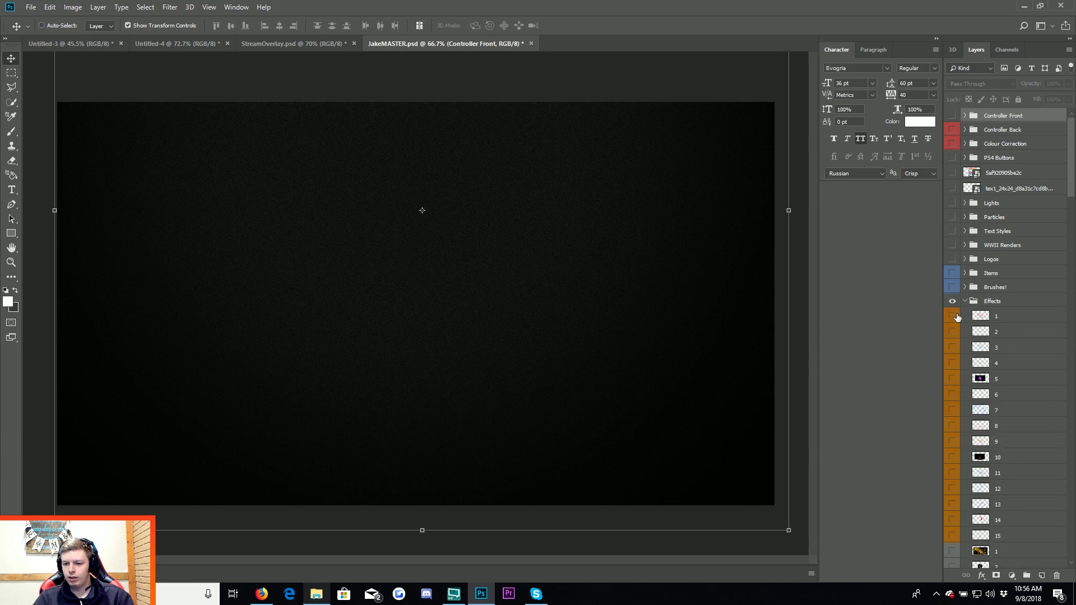
pyautogui.click(953, 317)
pyautogui.click(952, 344)
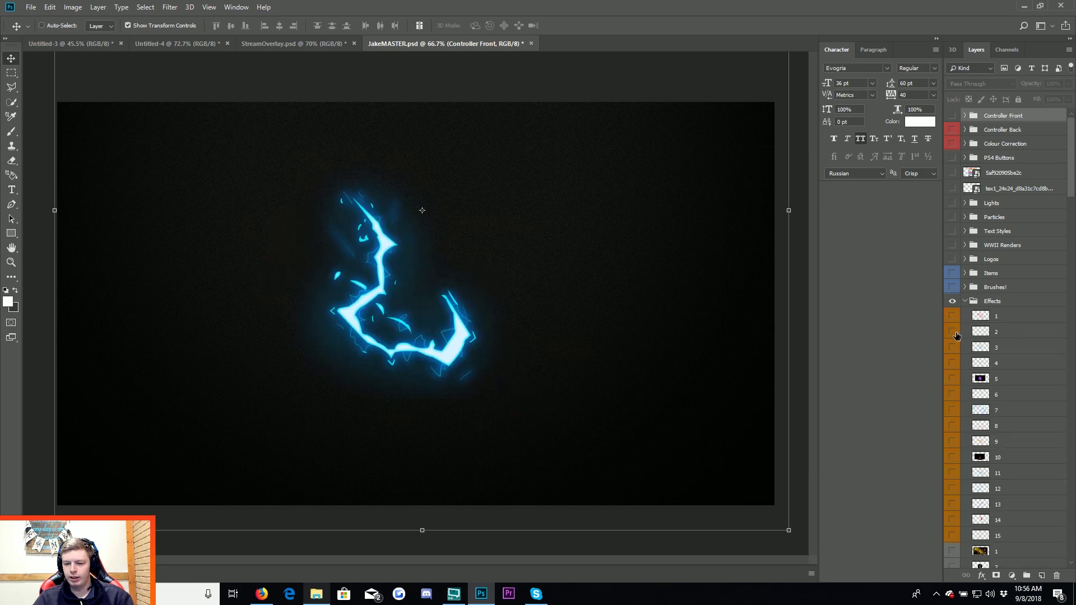
pyautogui.click(953, 332)
pyautogui.click(952, 363)
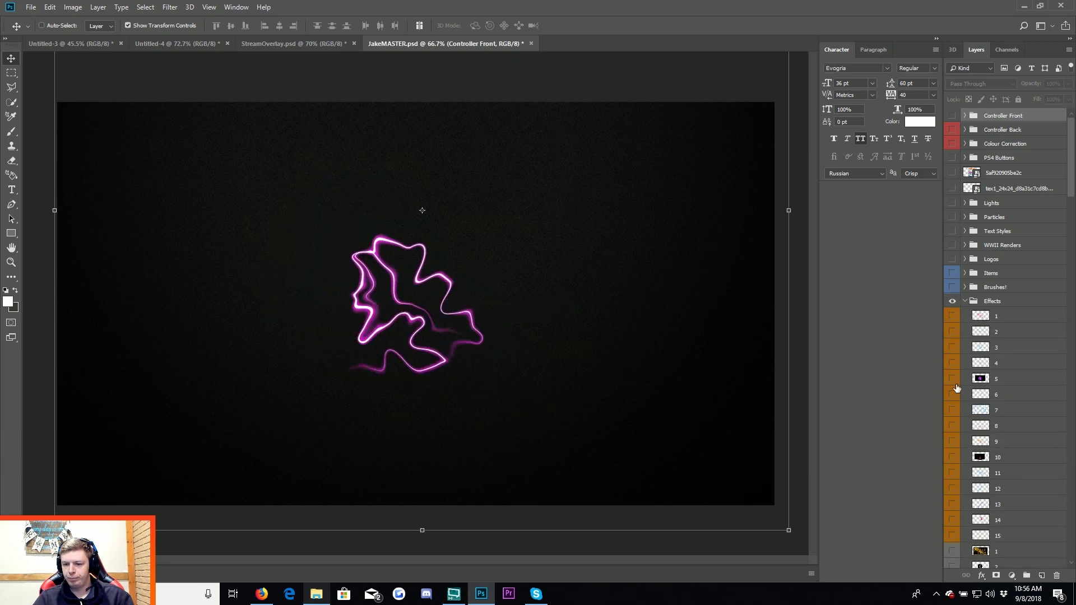
pyautogui.click(953, 379)
pyautogui.click(952, 395)
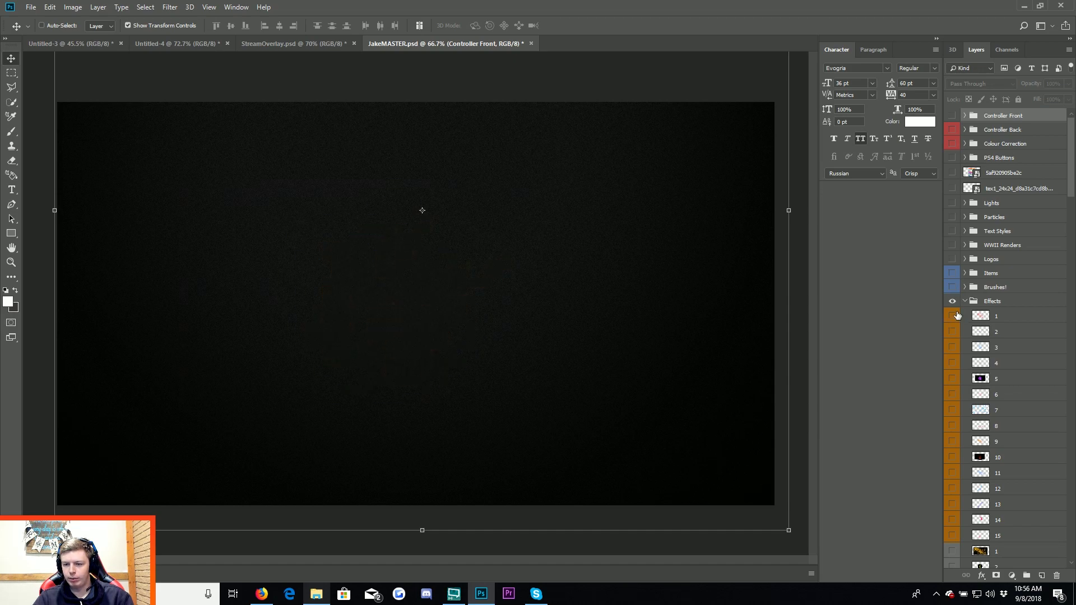
pyautogui.click(965, 302)
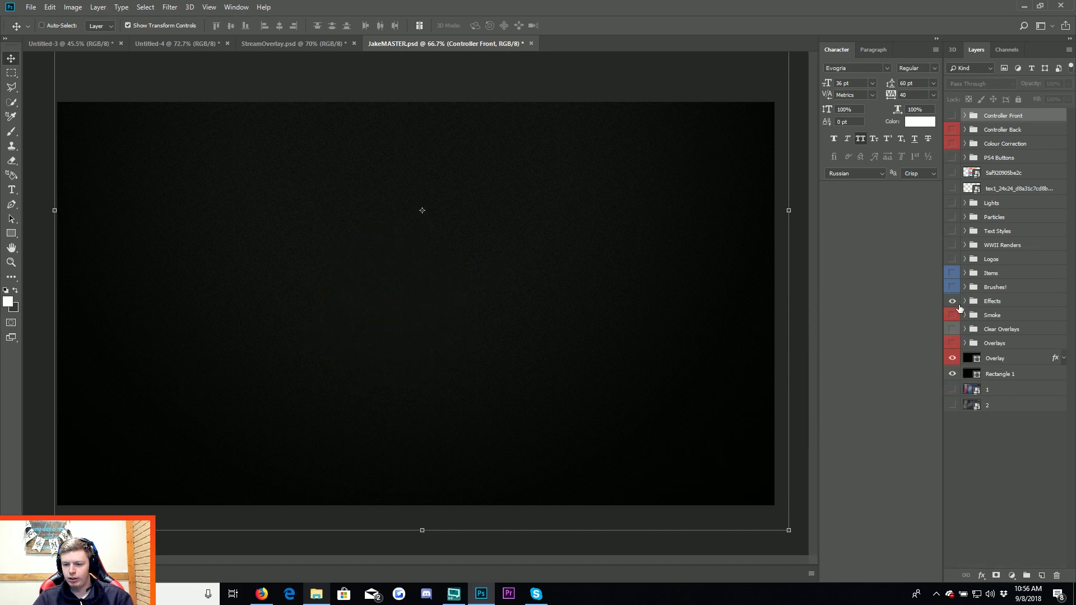
# Expand the Overlays group and turn on an Orion streak layer.
pyautogui.click(966, 343)
pyautogui.click(975, 439)
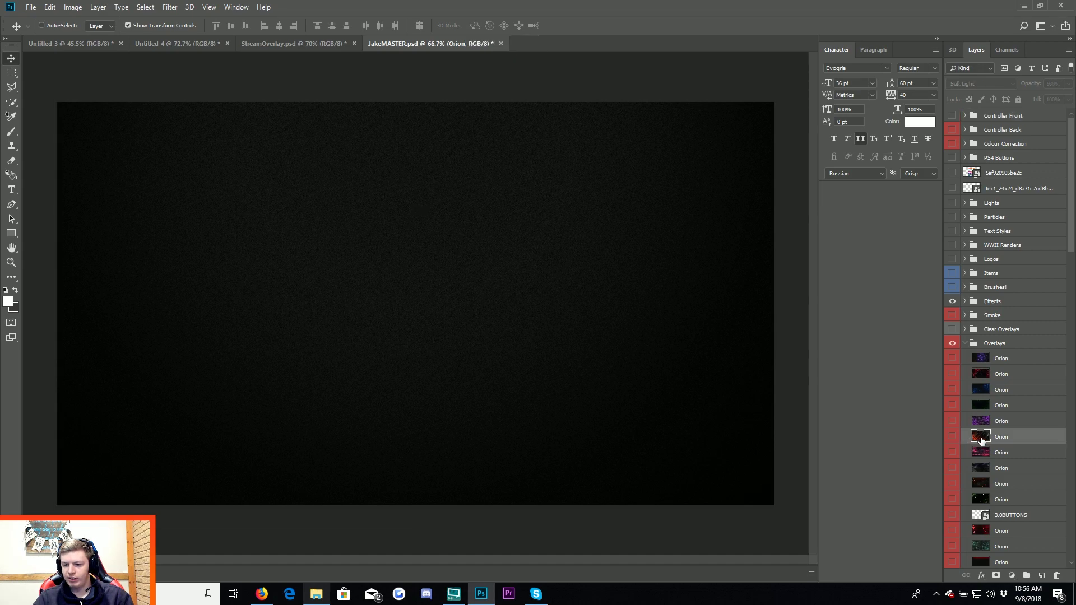
pyautogui.click(953, 436)
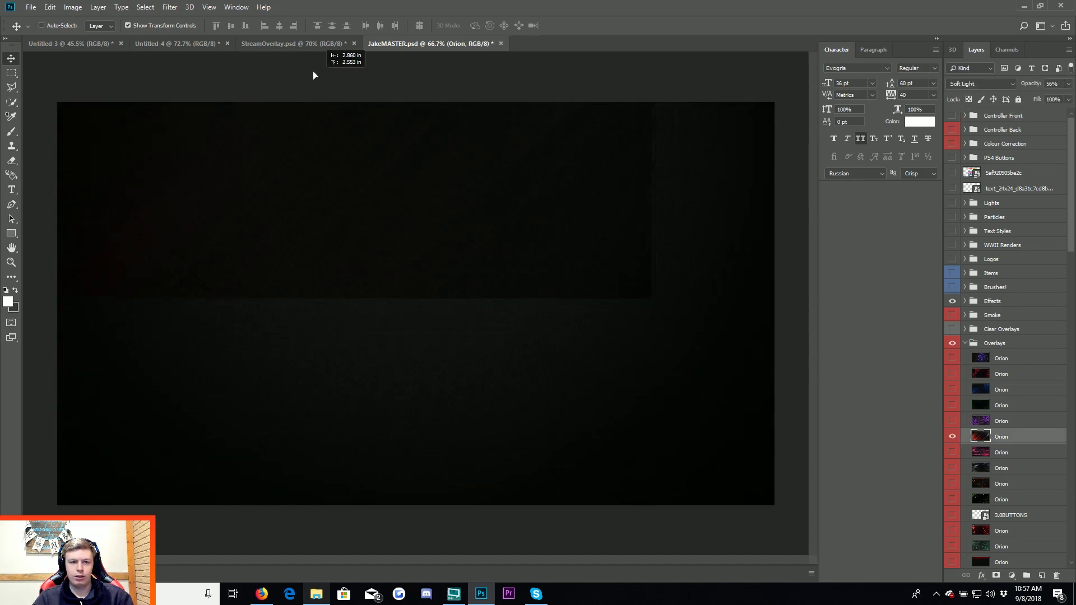
# Copy the Orion layer into the StreamOverlay document, below the grunge brush layer.
pyautogui.click(293, 45)
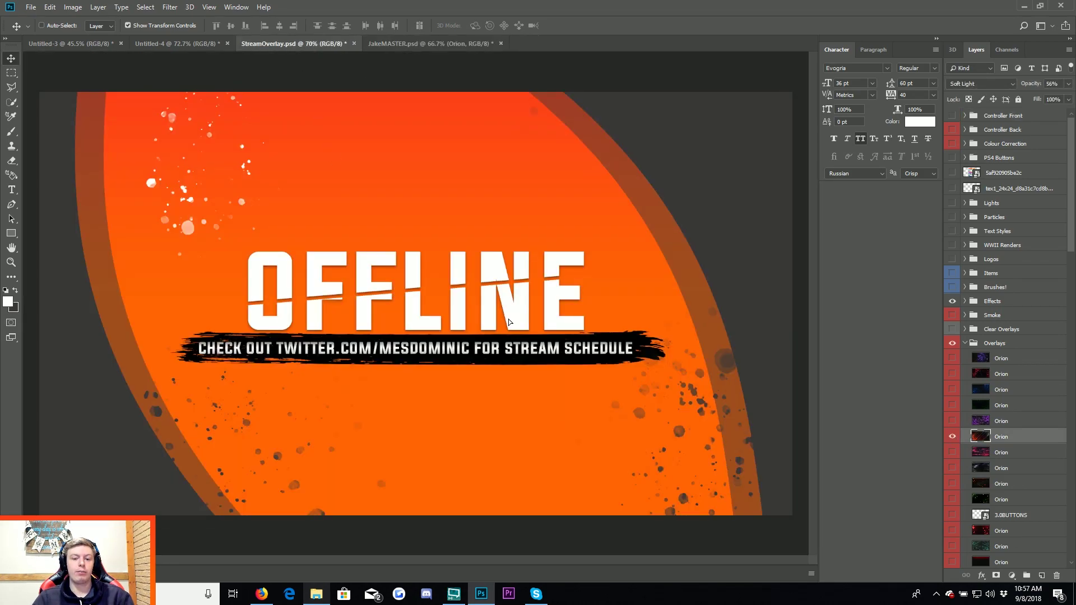
pyautogui.moveTo(541, 312); pyautogui.dragTo(476, 295)
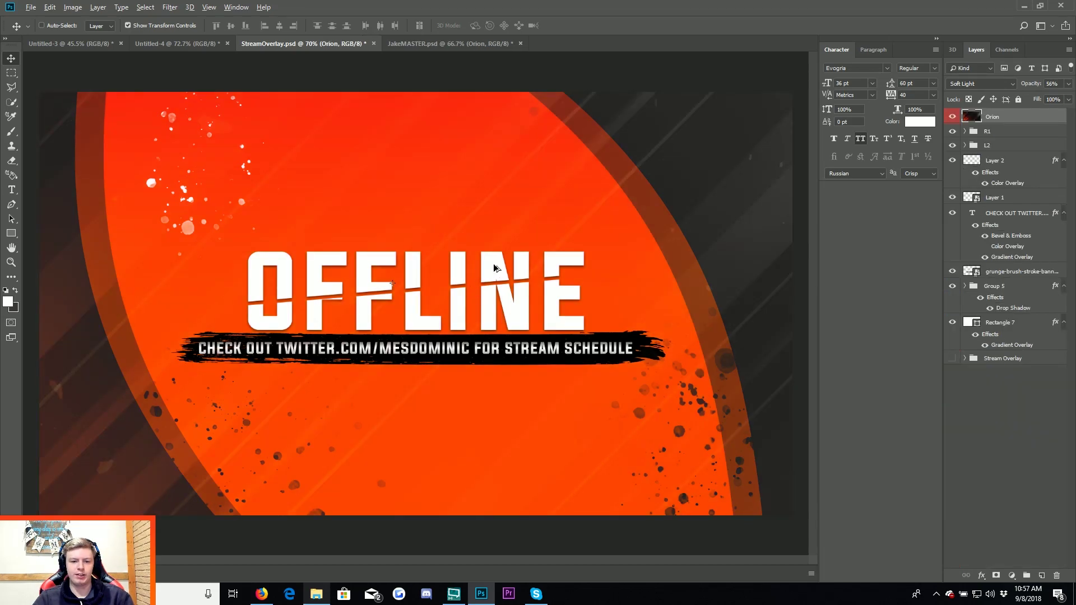
pyautogui.scroll(-1, 494, 268)
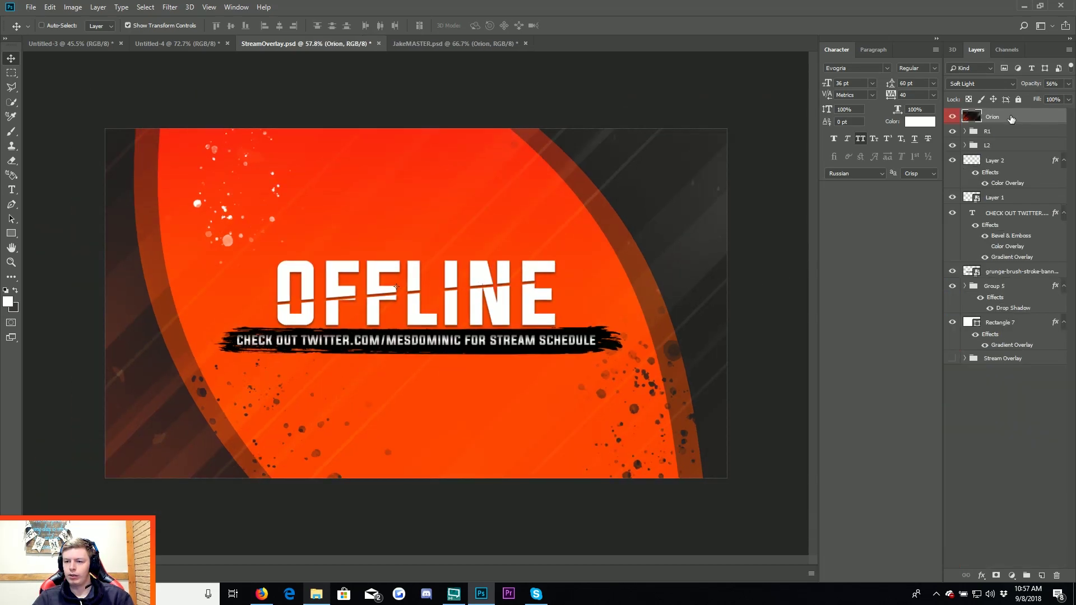
pyautogui.moveTo(1034, 114); pyautogui.dragTo(1010, 279)
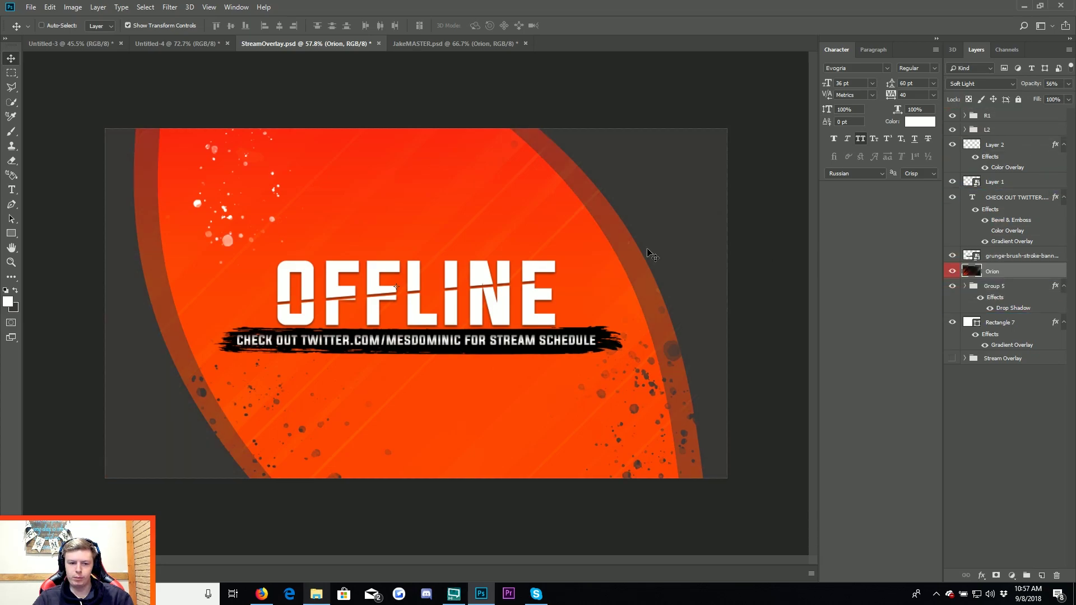
# Try Orion under Group 5 in Normal and Hard Light, then leave it on top in Soft Light.
pyautogui.click(976, 84)
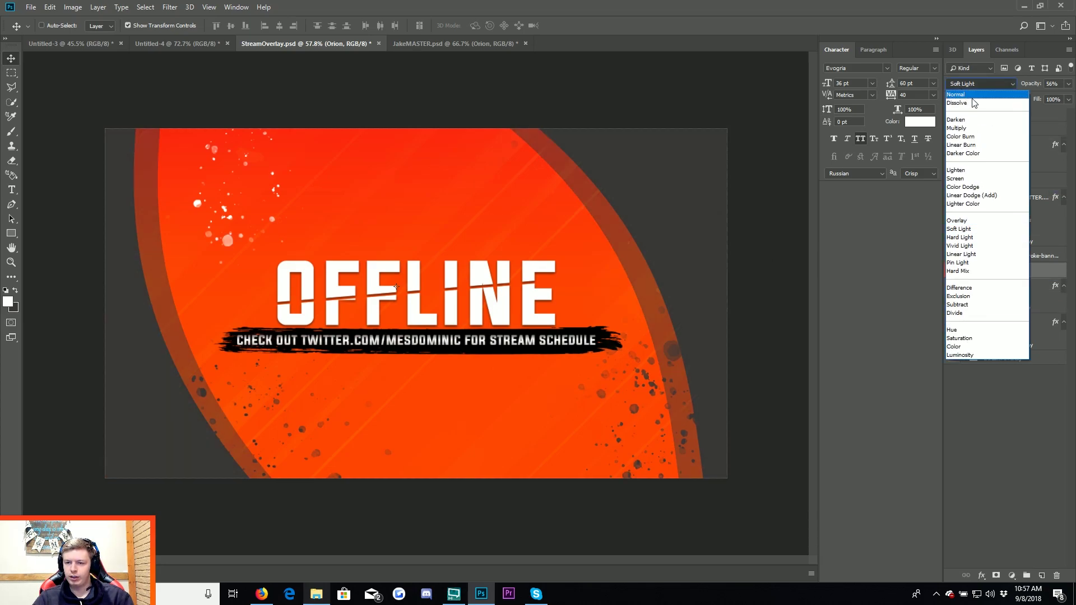
pyautogui.moveTo(1024, 271); pyautogui.dragTo(1020, 321)
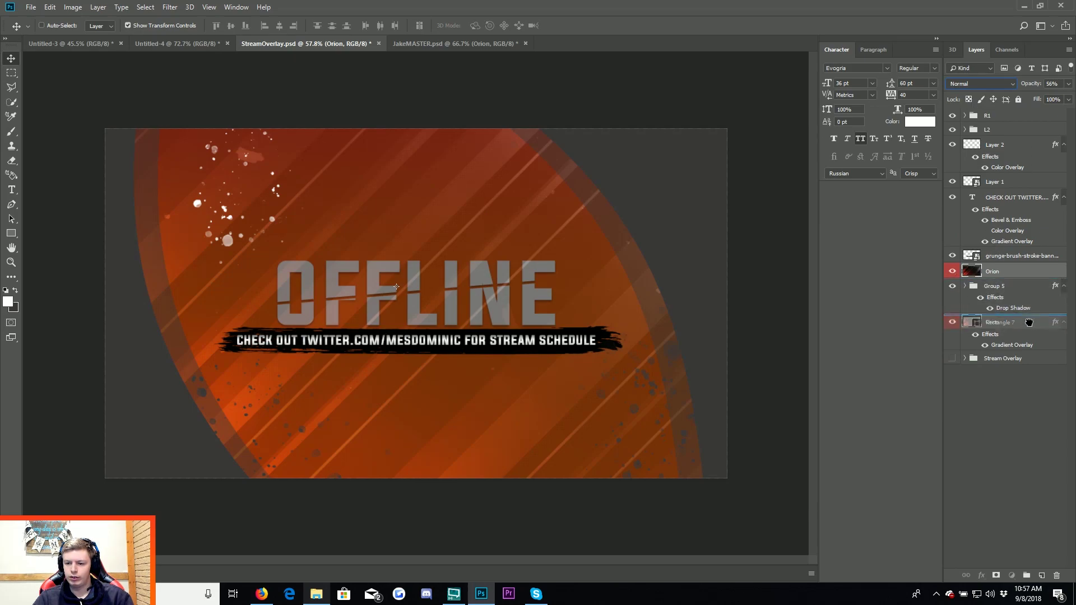
pyautogui.click(981, 84)
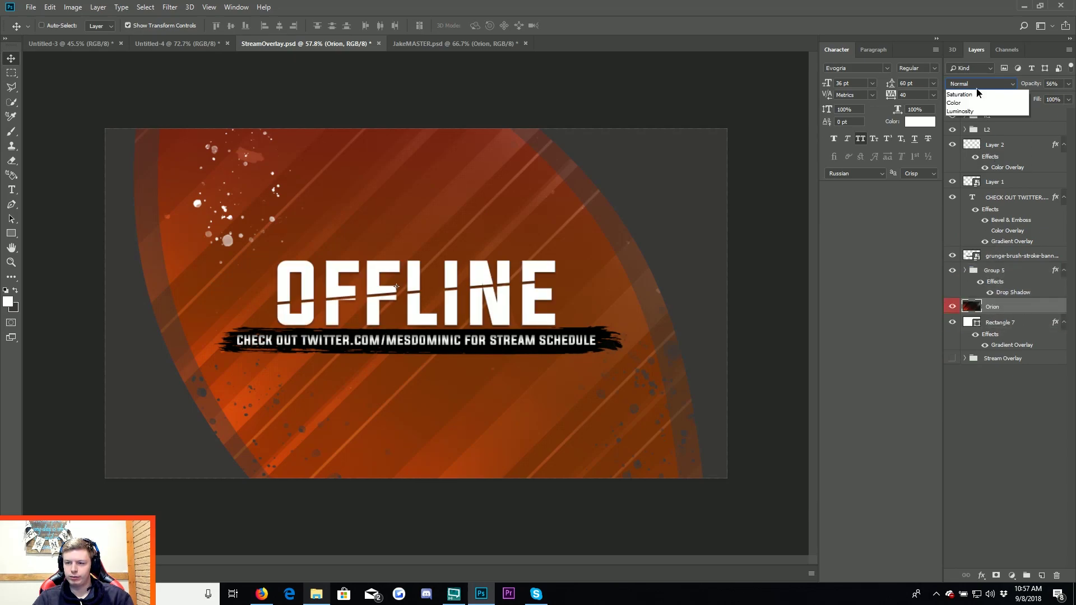
pyautogui.click(1003, 238)
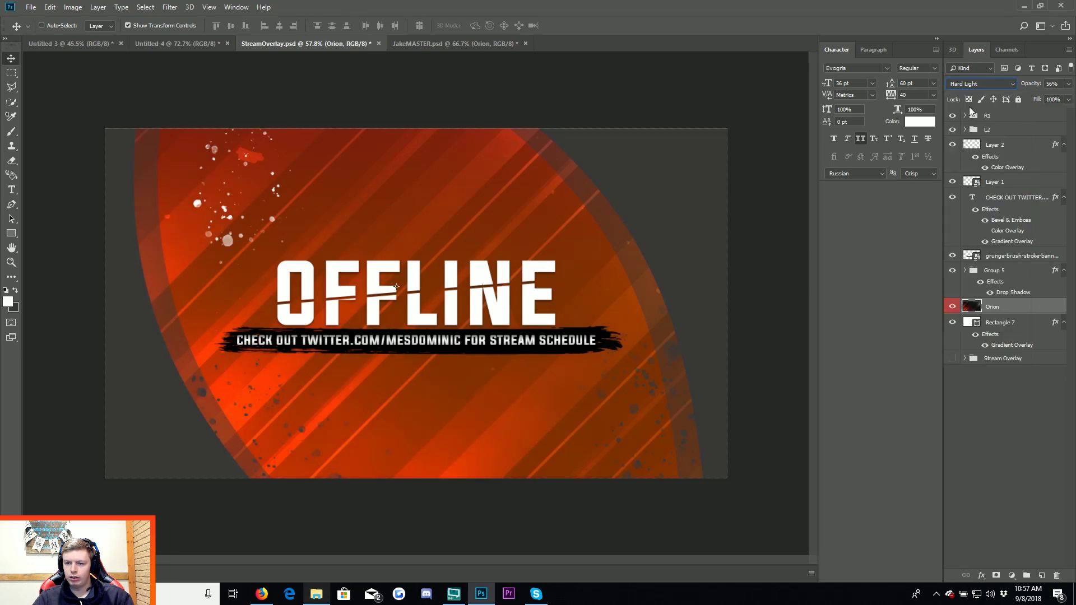
pyautogui.click(979, 83)
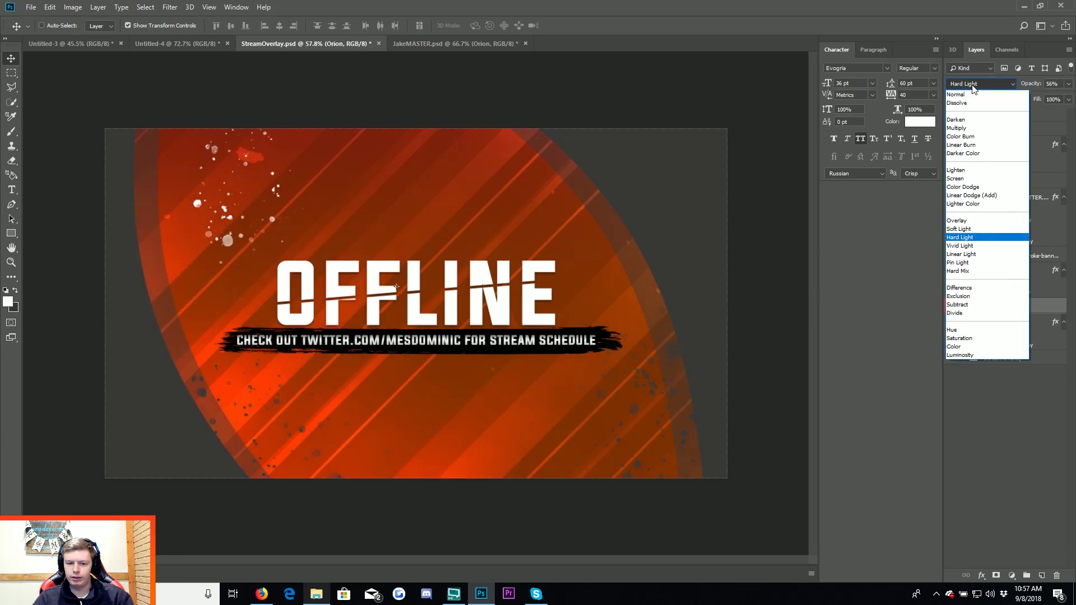
pyautogui.click(971, 230)
pyautogui.moveTo(999, 302); pyautogui.dragTo(986, 115)
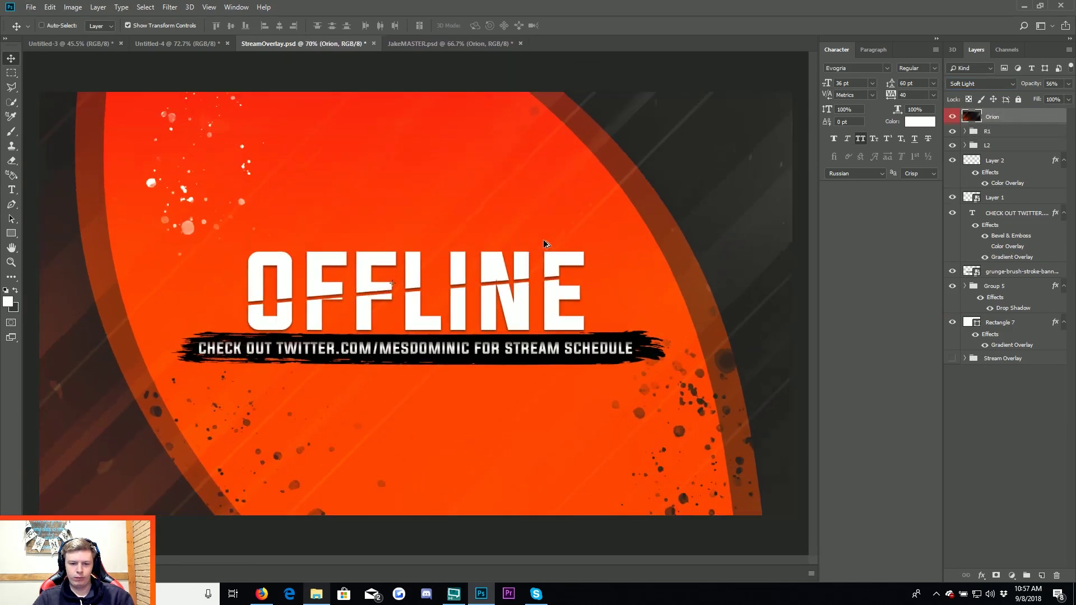
# Select all layers from Orion down to Rectangle 7.
pyautogui.scroll(1, 502, 237)
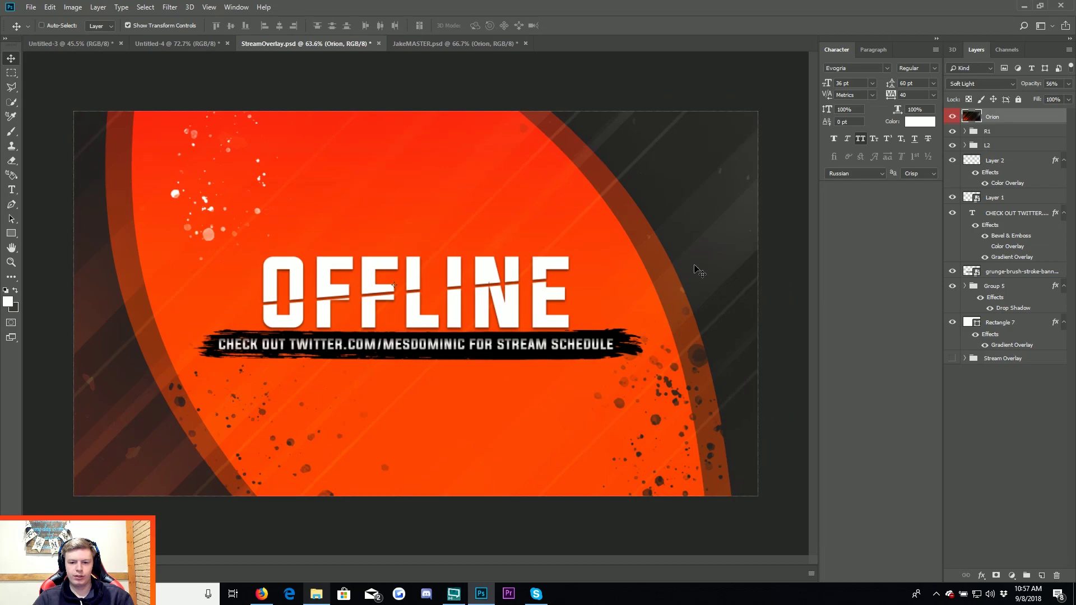
pyautogui.click(303, 78)
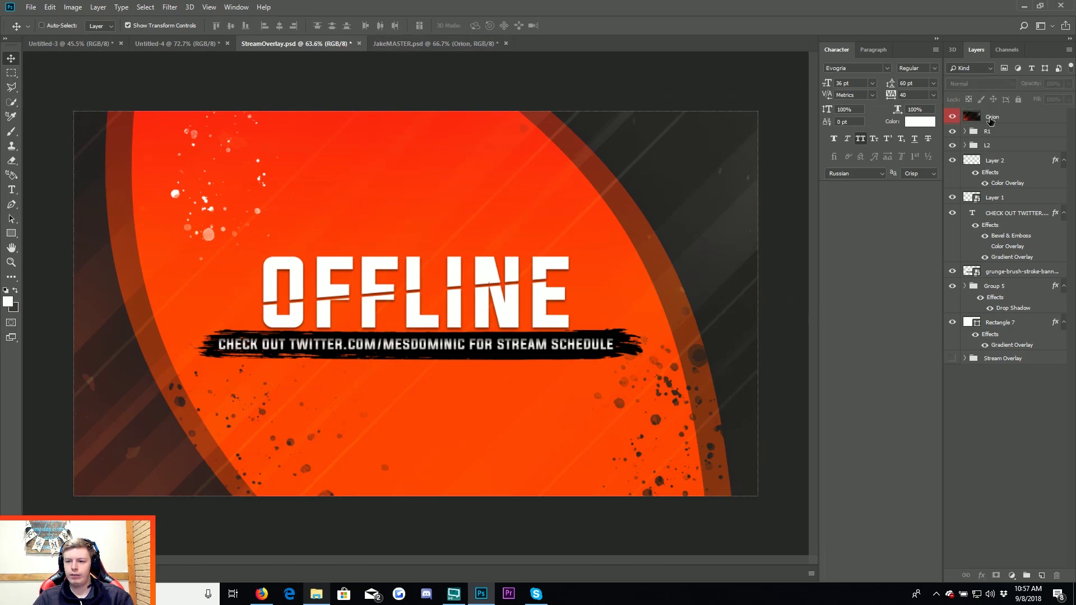
pyautogui.click(991, 119)
pyautogui.keyDown('shift'); pyautogui.click(1024, 324); pyautogui.keyUp('shift')
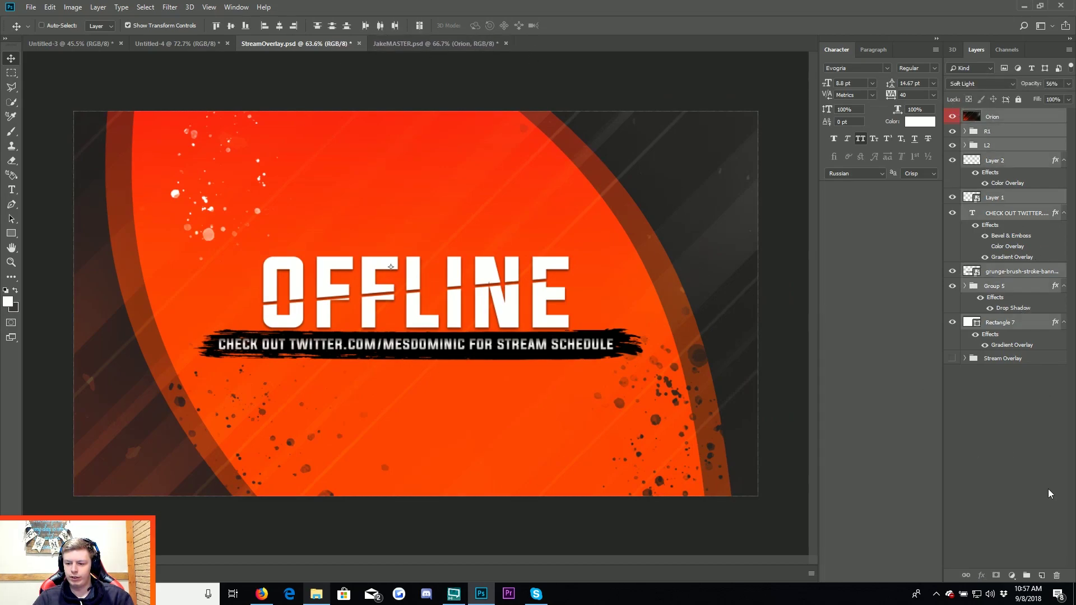
# Group the selected layers as 'OffLine Screen', hide the group, and glance at the Firefox references.
pyautogui.click(1029, 574)
pyautogui.doubleClick(991, 116)
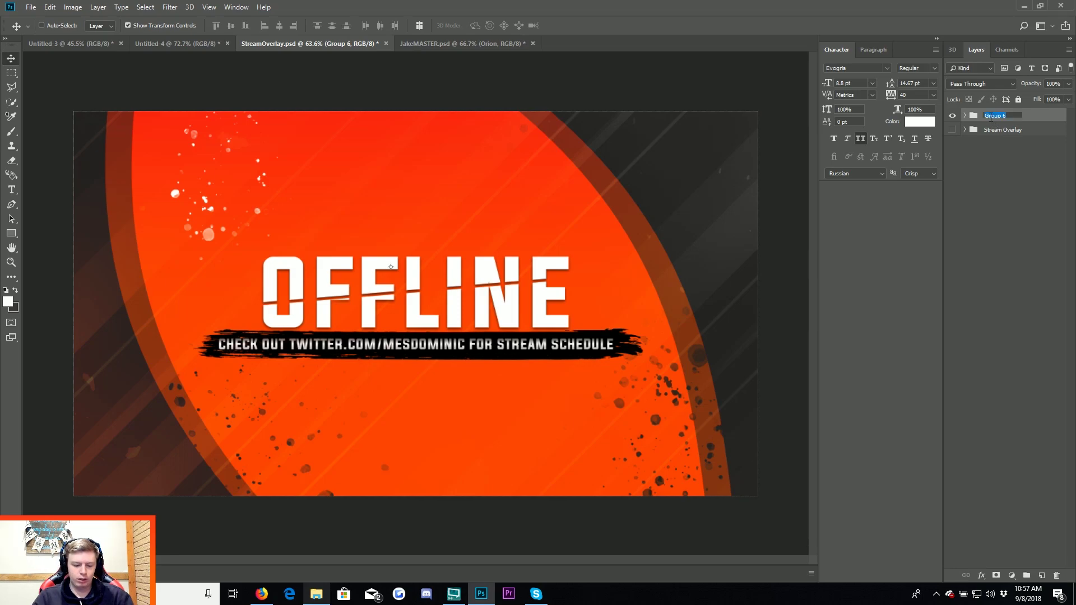
pyautogui.write('OffLine S')
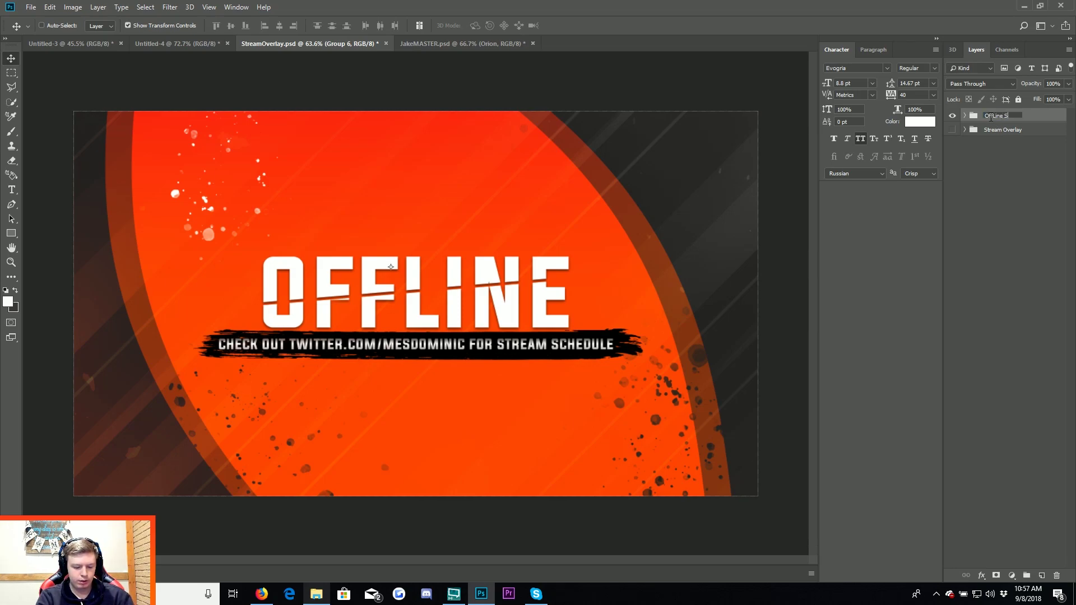
pyautogui.write('creen')
pyautogui.press('Return')
pyautogui.click(987, 185)
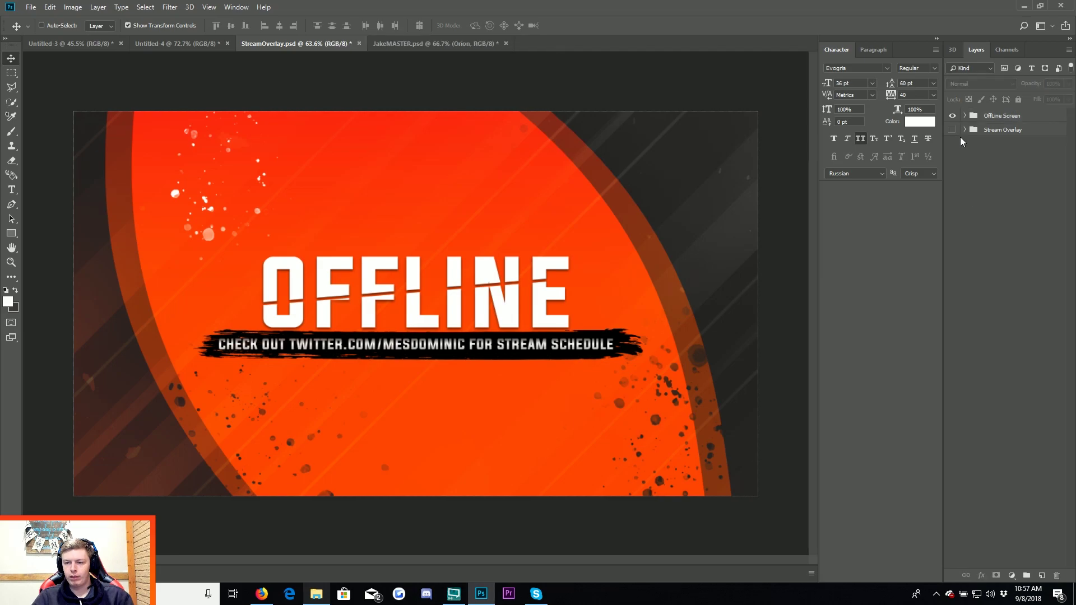
pyautogui.click(953, 115)
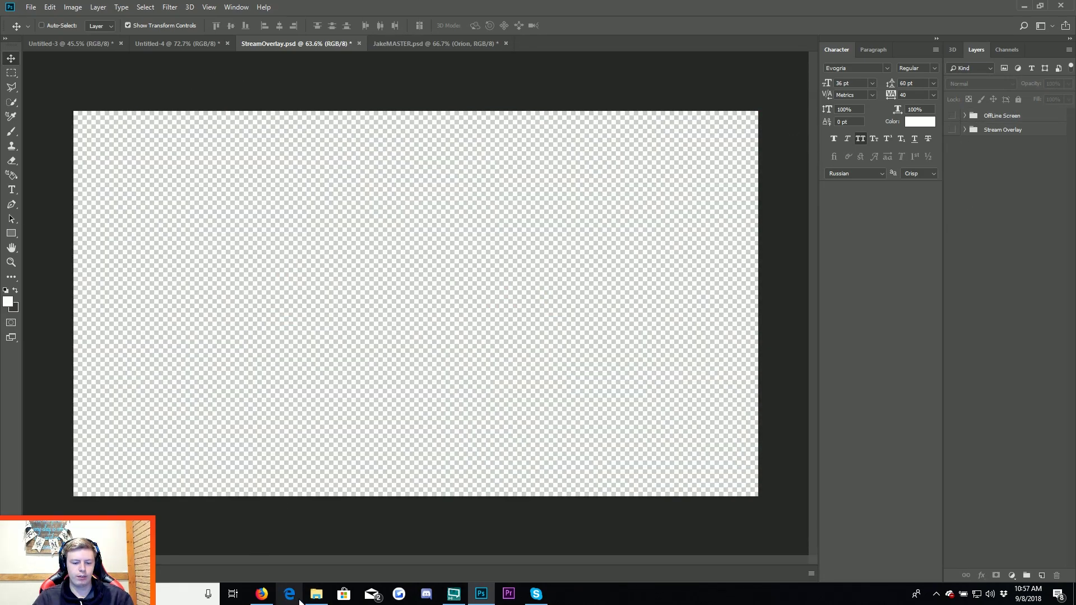
pyautogui.click(269, 599)
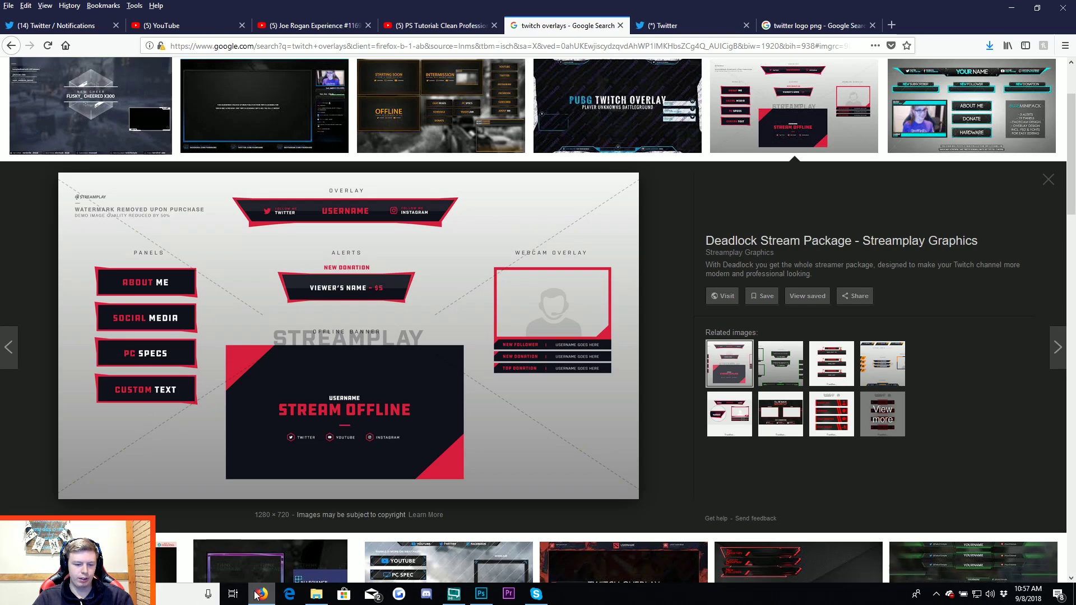
pyautogui.click(262, 594)
# Draw a full-canvas rectangle and give it a white Color Overlay as the background.
pyautogui.click(12, 234)
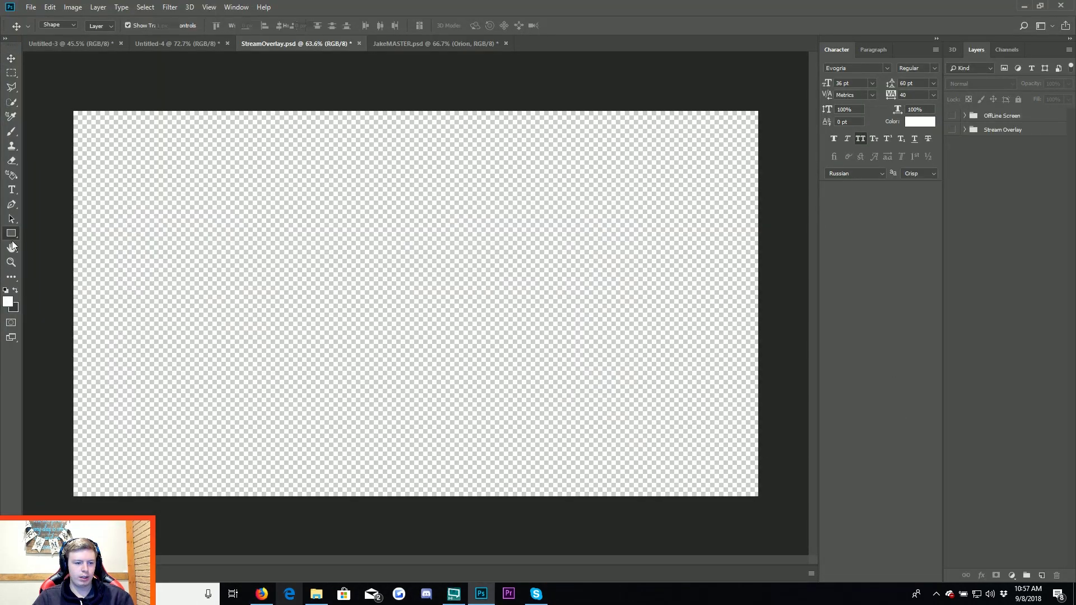
pyautogui.press('d')
pyautogui.moveTo(60, 81); pyautogui.dragTo(775, 510)
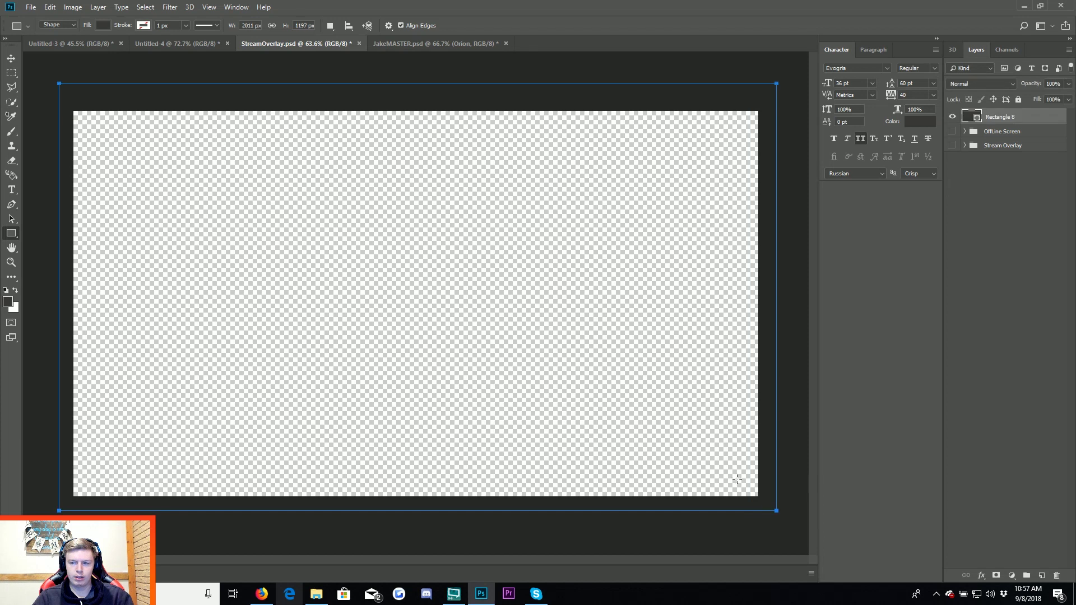
pyautogui.press('v')
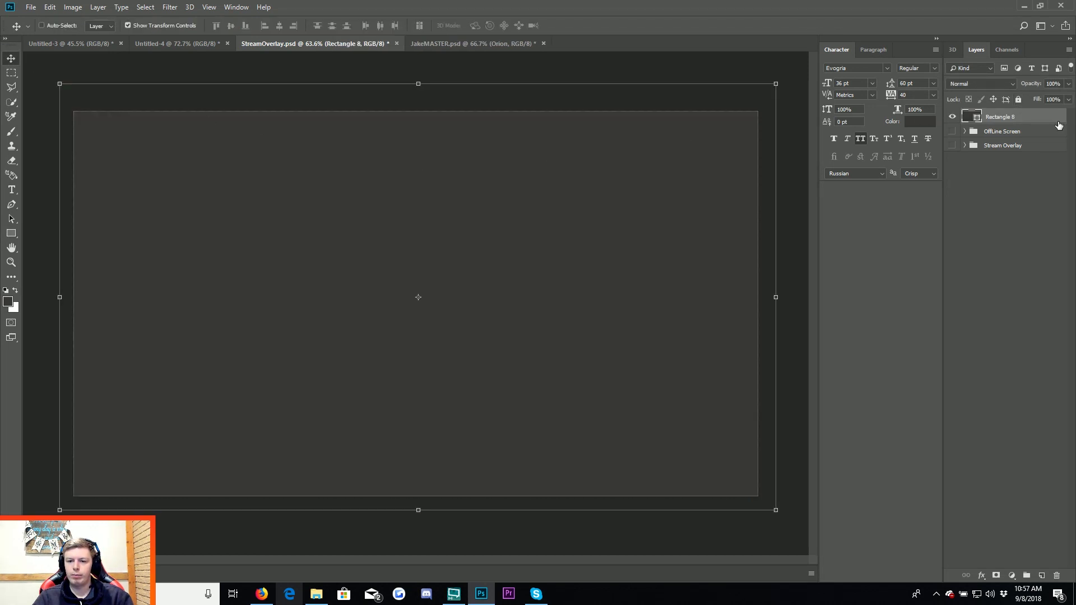
pyautogui.doubleClick(1059, 125)
pyautogui.click(664, 439)
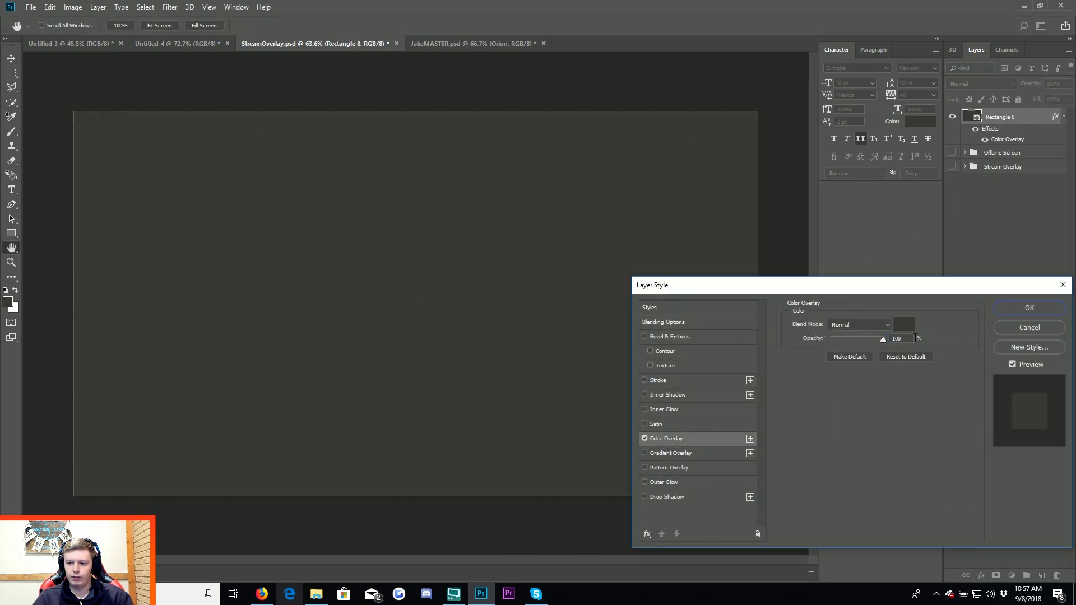
pyautogui.click(904, 325)
pyautogui.click(754, 249)
pyautogui.click(1026, 257)
pyautogui.click(1031, 308)
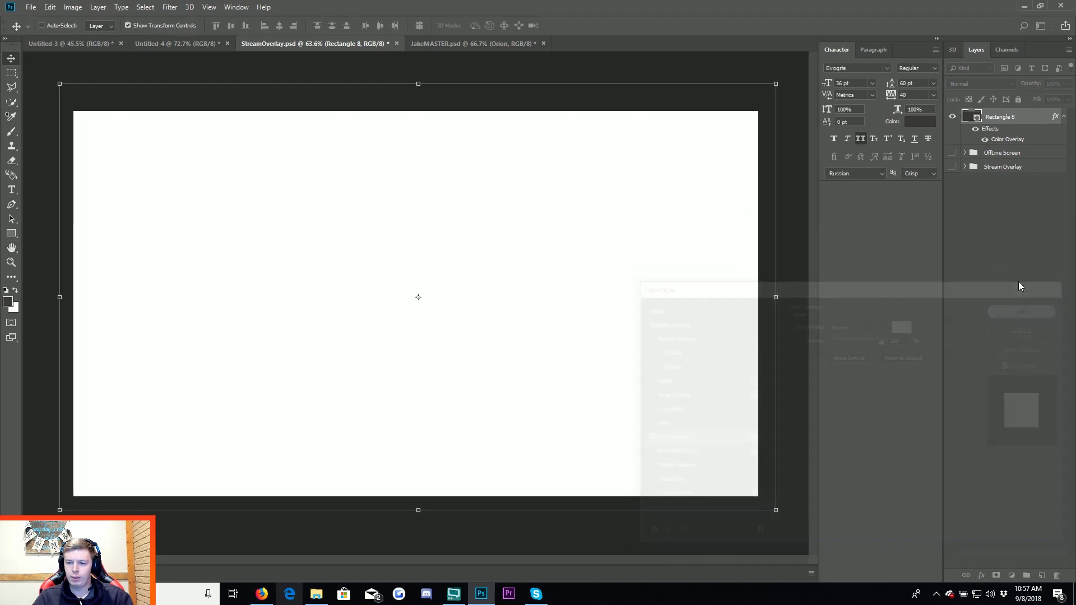
# Draw a dark bar rectangle left of the canvas centre.
pyautogui.click(12, 233)
pyautogui.click(14, 291)
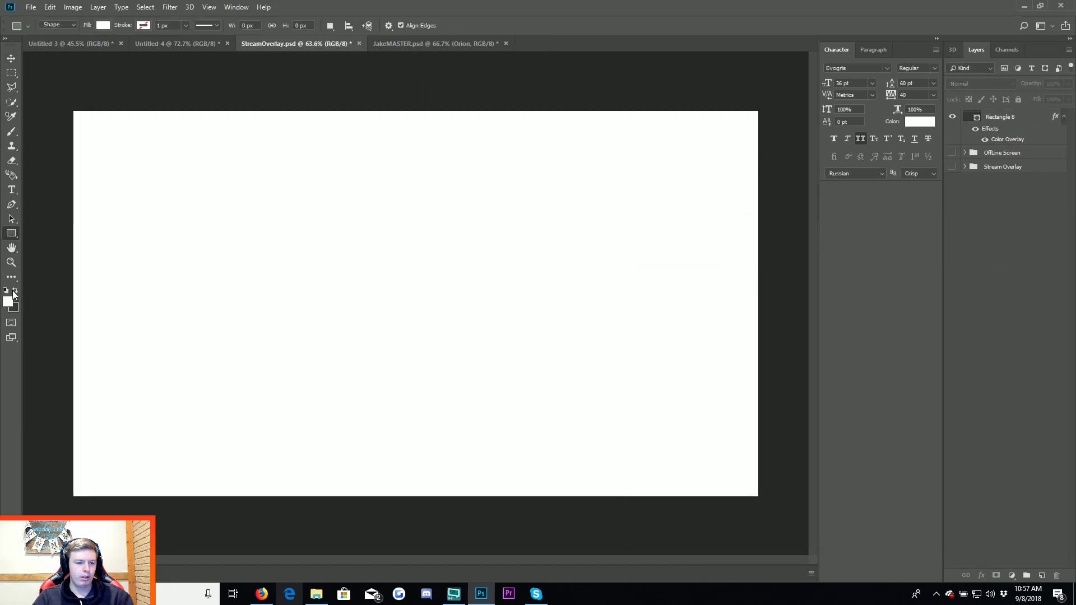
pyautogui.click(15, 291)
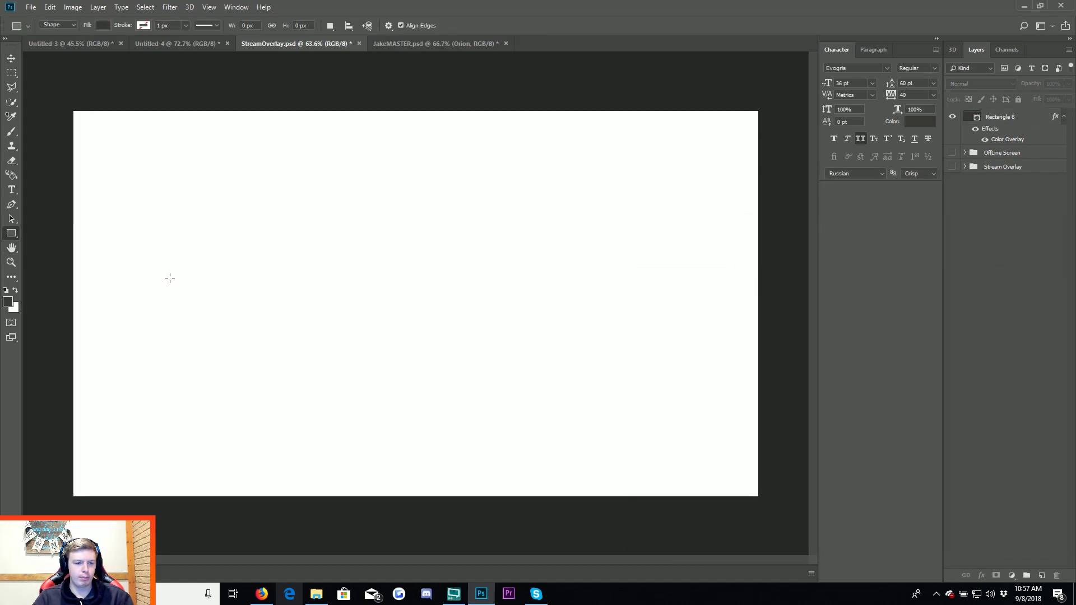
pyautogui.moveTo(170, 277); pyautogui.dragTo(419, 335)
pyautogui.click(10, 61)
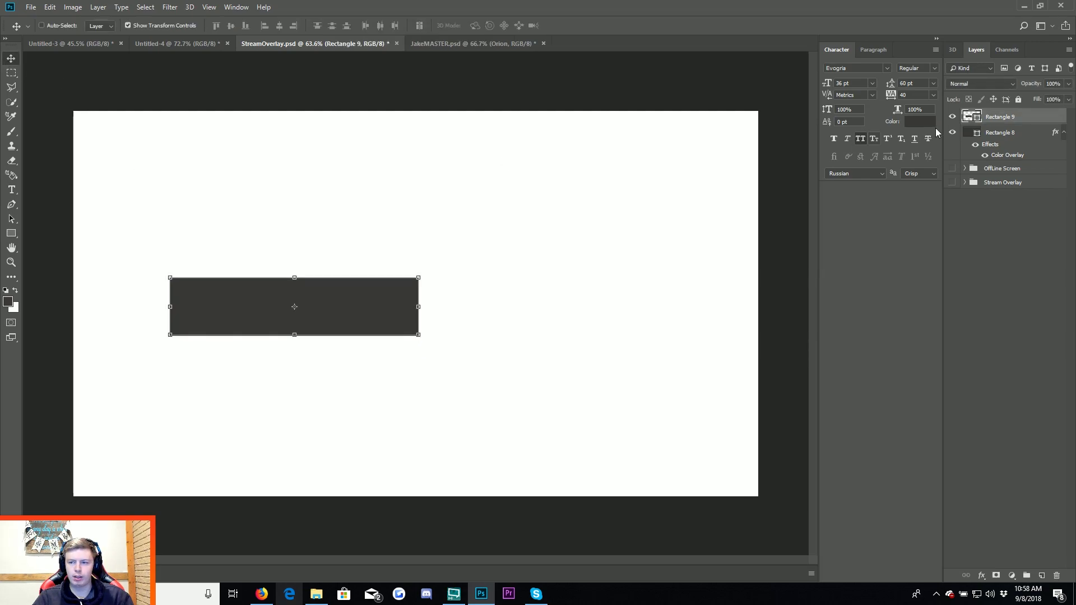
# Replace the bar's colour overlay with an orange-red Gradient Overlay and move it toward centre.
pyautogui.doubleClick(1032, 117)
pyautogui.click(645, 438)
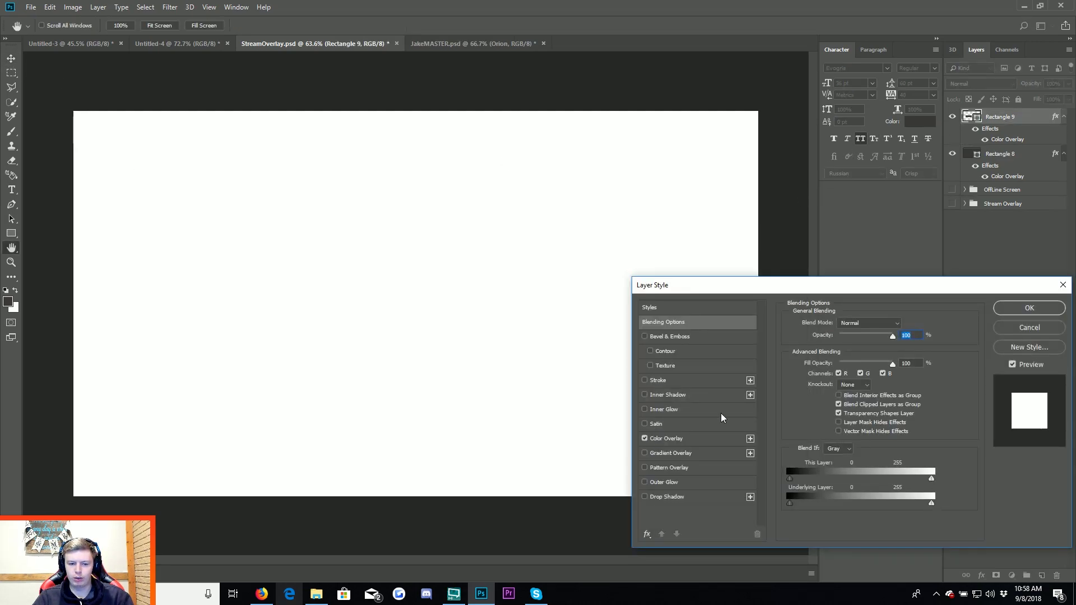
pyautogui.click(645, 439)
pyautogui.click(645, 453)
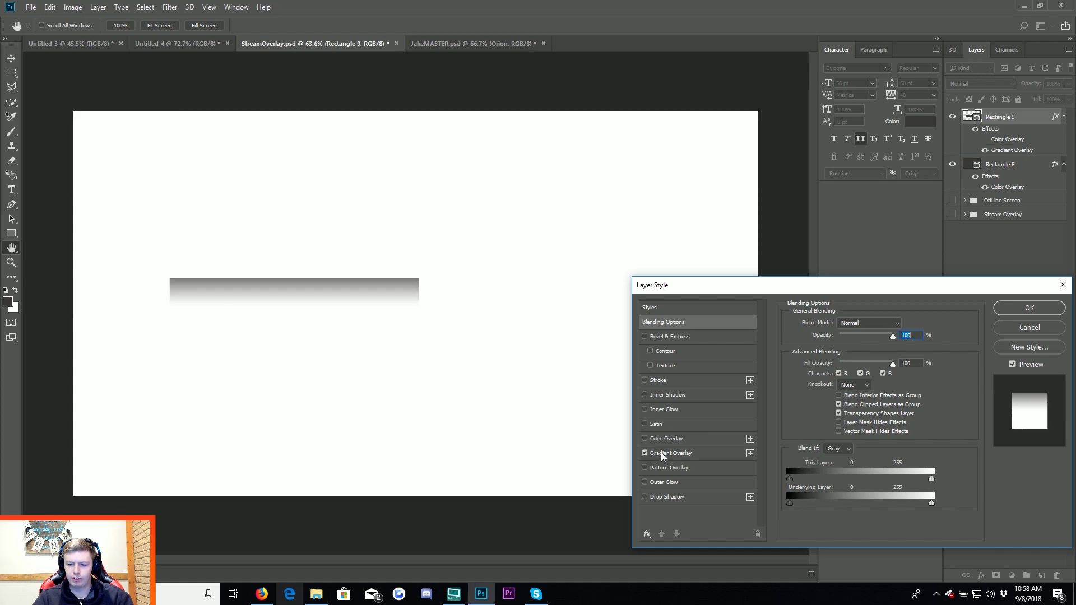
pyautogui.click(875, 348)
pyautogui.click(796, 196)
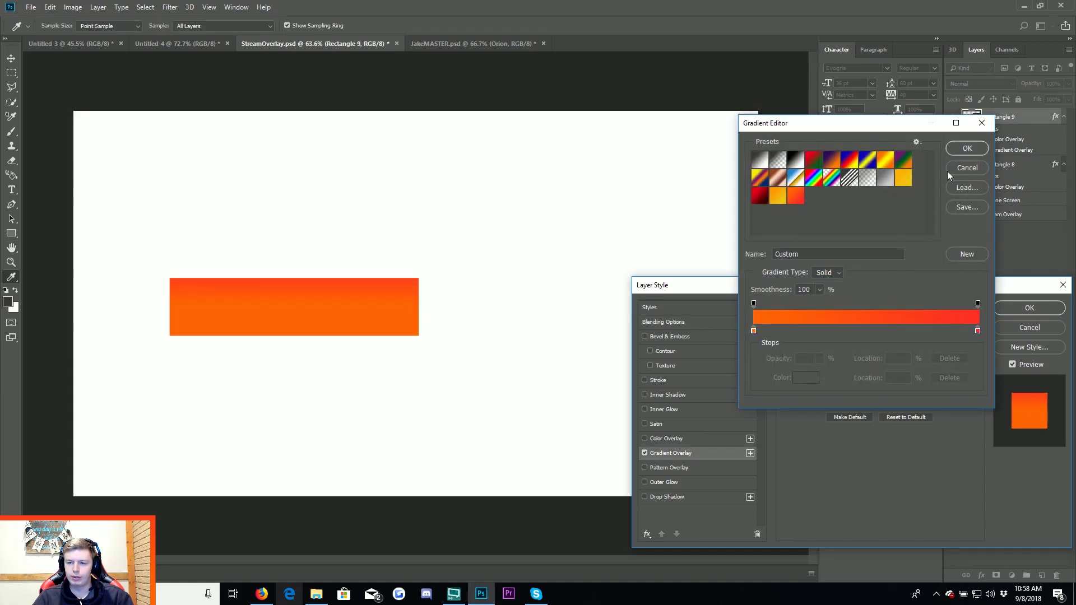
pyautogui.click(965, 150)
pyautogui.click(1031, 308)
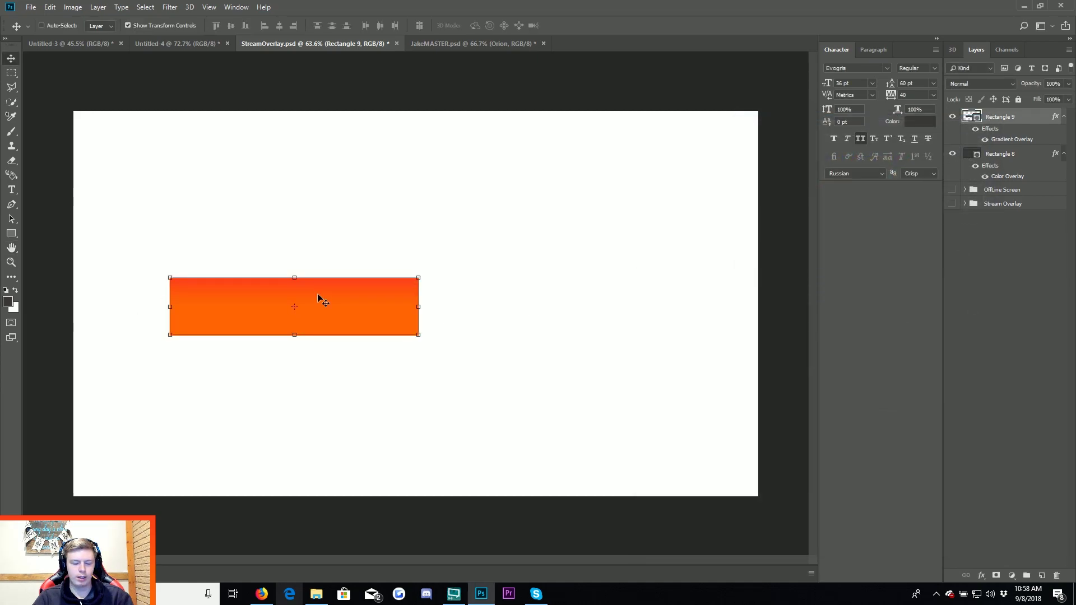
pyautogui.moveTo(318, 297); pyautogui.dragTo(413, 297)
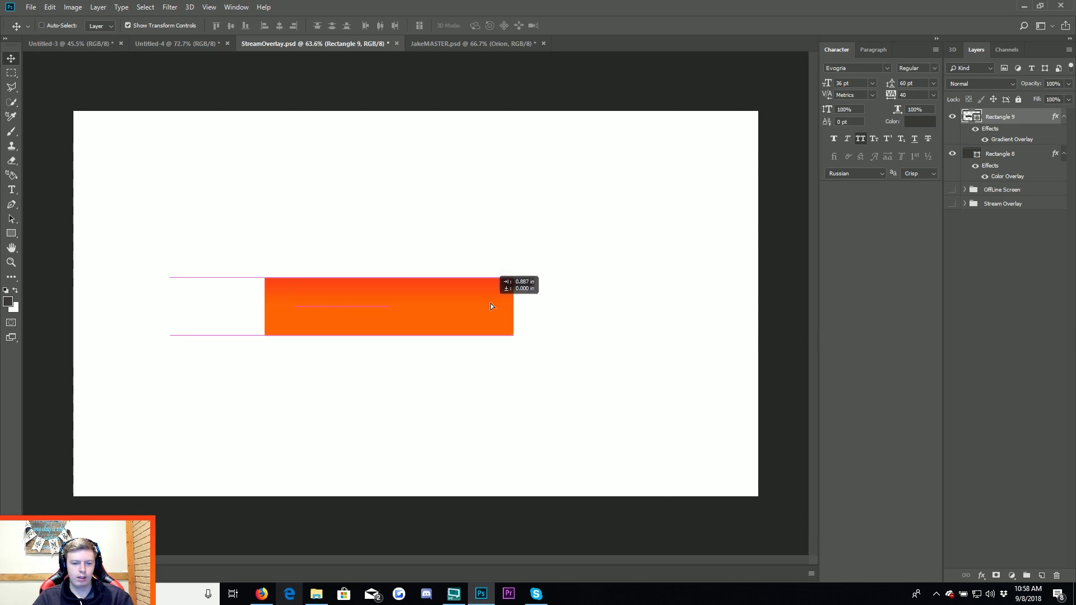
# Draw a dark strip above the orange bar, matching its left and right edges to the bar.
pyautogui.click(14, 237)
pyautogui.click(1002, 308)
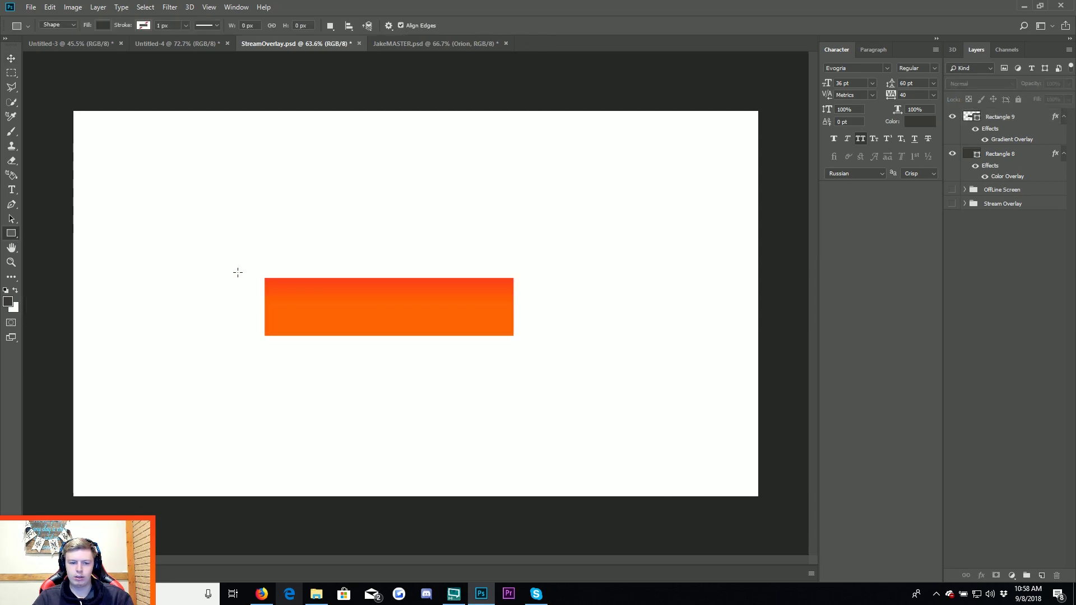
pyautogui.moveTo(258, 260); pyautogui.dragTo(518, 281)
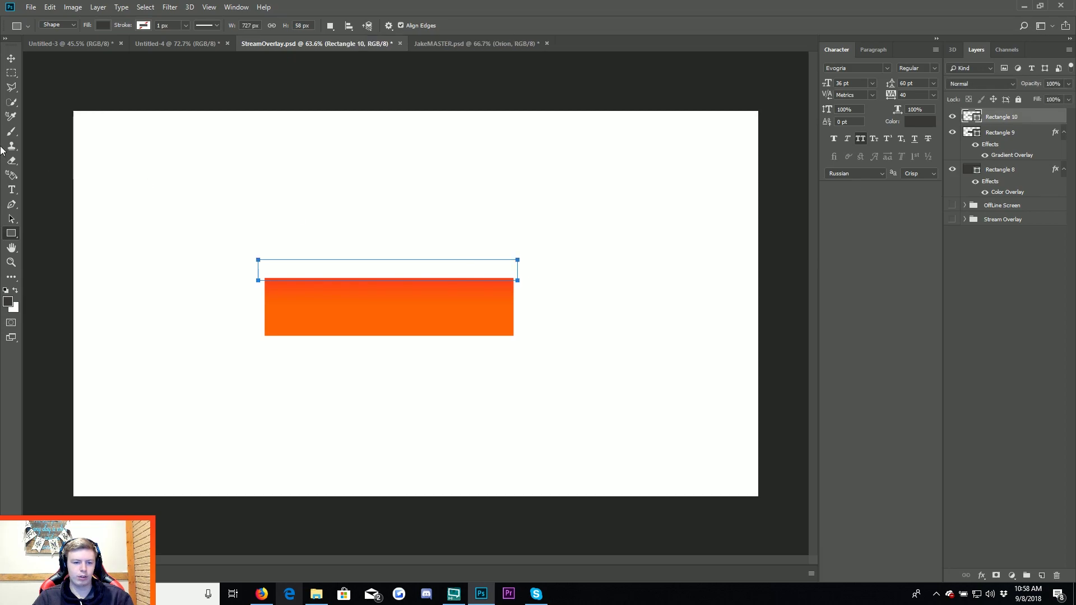
pyautogui.click(17, 56)
pyautogui.scroll(3, 318, 248)
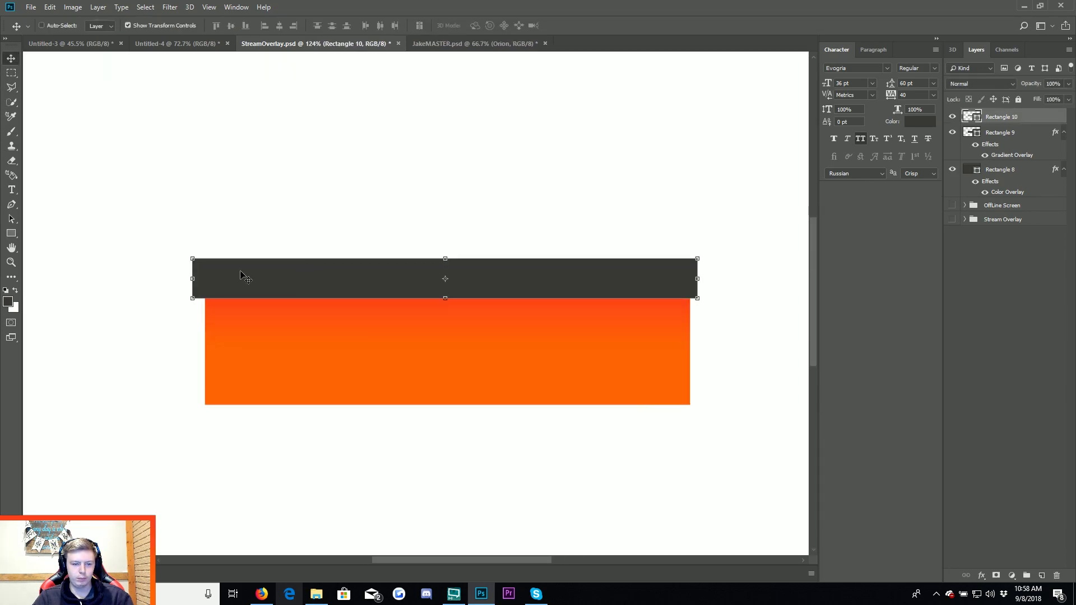
pyautogui.moveTo(192, 271); pyautogui.dragTo(205, 271)
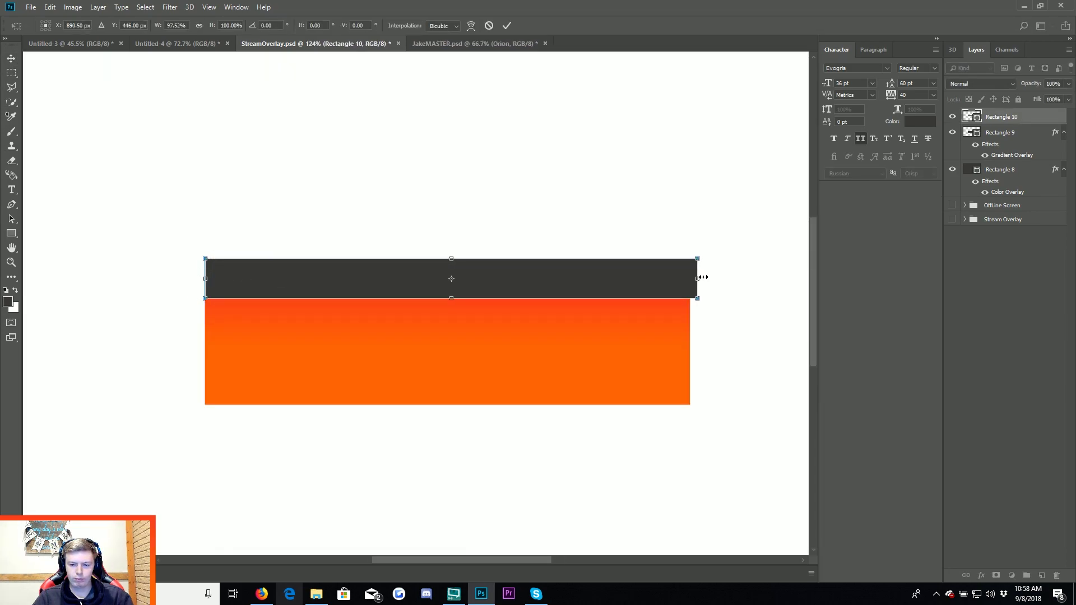
pyautogui.moveTo(702, 277); pyautogui.dragTo(691, 277)
pyautogui.press('Return')
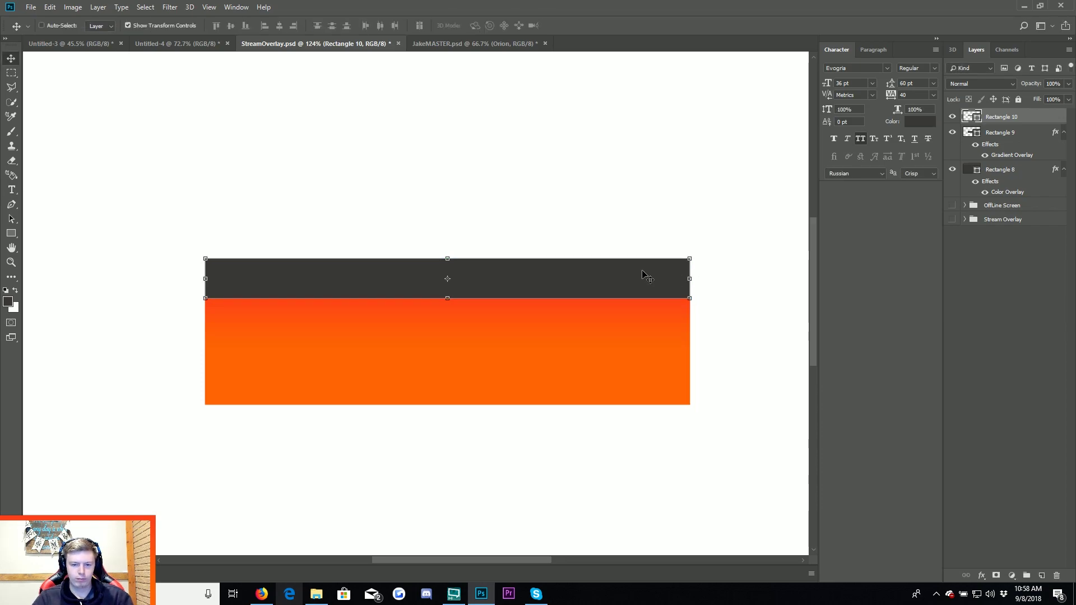
# Thin the dark strip to a narrow band and select it together with the orange bar.
pyautogui.moveTo(447, 258); pyautogui.dragTo(453, 275)
pyautogui.press('Return')
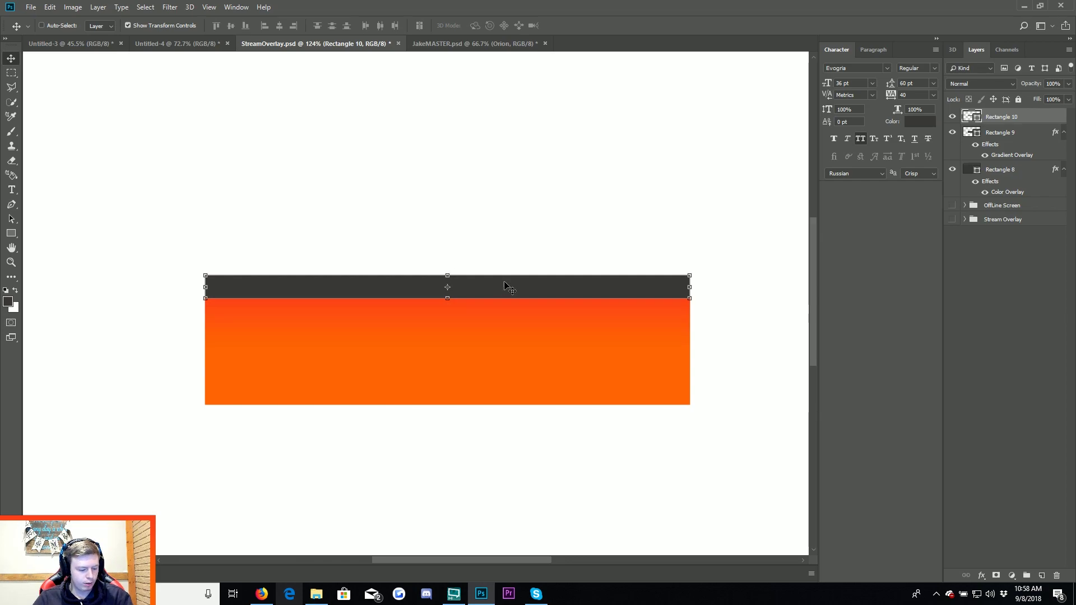
pyautogui.moveTo(448, 274); pyautogui.dragTo(449, 281)
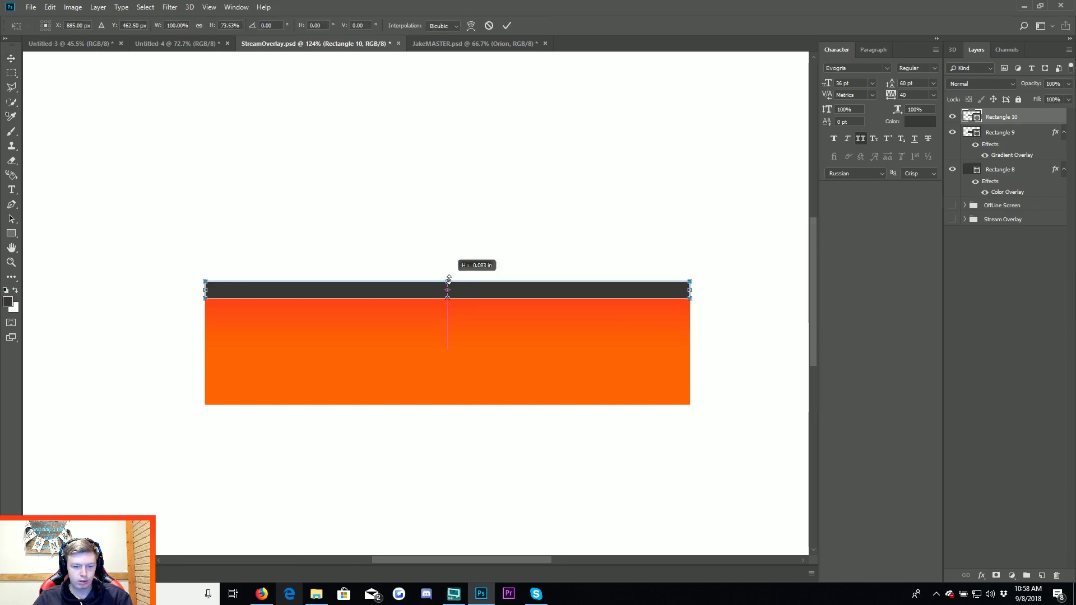
pyautogui.press('Return')
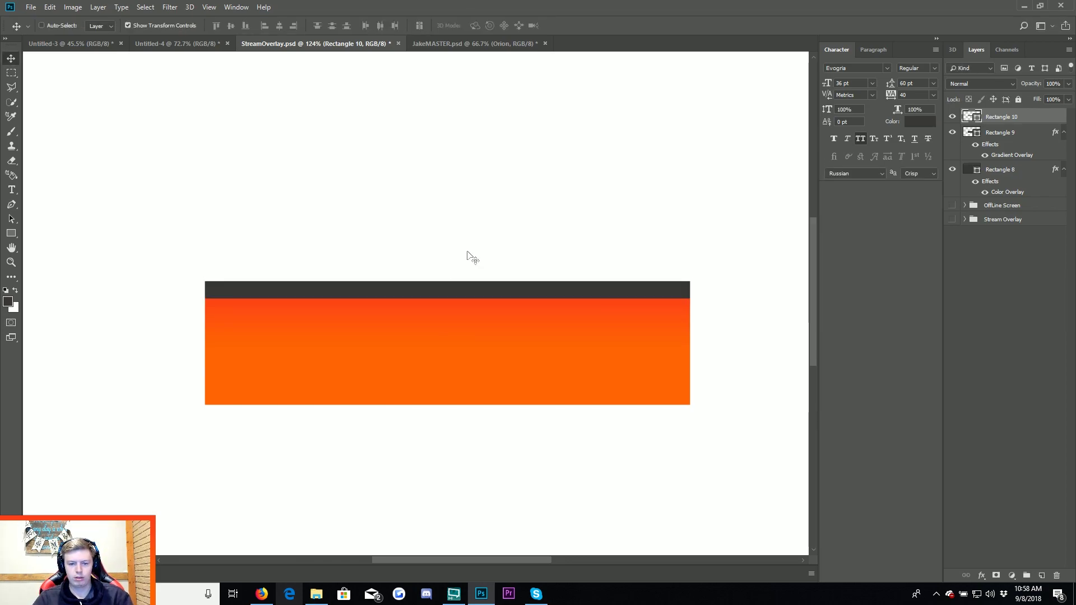
pyautogui.keyDown('shift'); pyautogui.click(1000, 132); pyautogui.keyUp('shift')
pyautogui.hotkey('ctrl', '0')
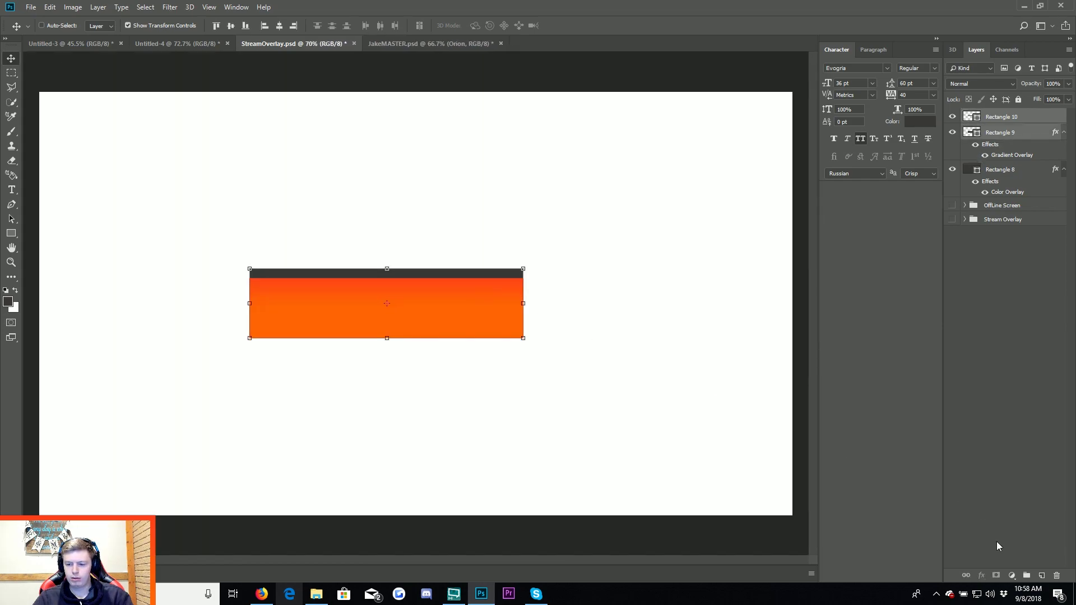
# Group the strip with the orange bar and add the text ABOUT ME below it.
pyautogui.click(1027, 576)
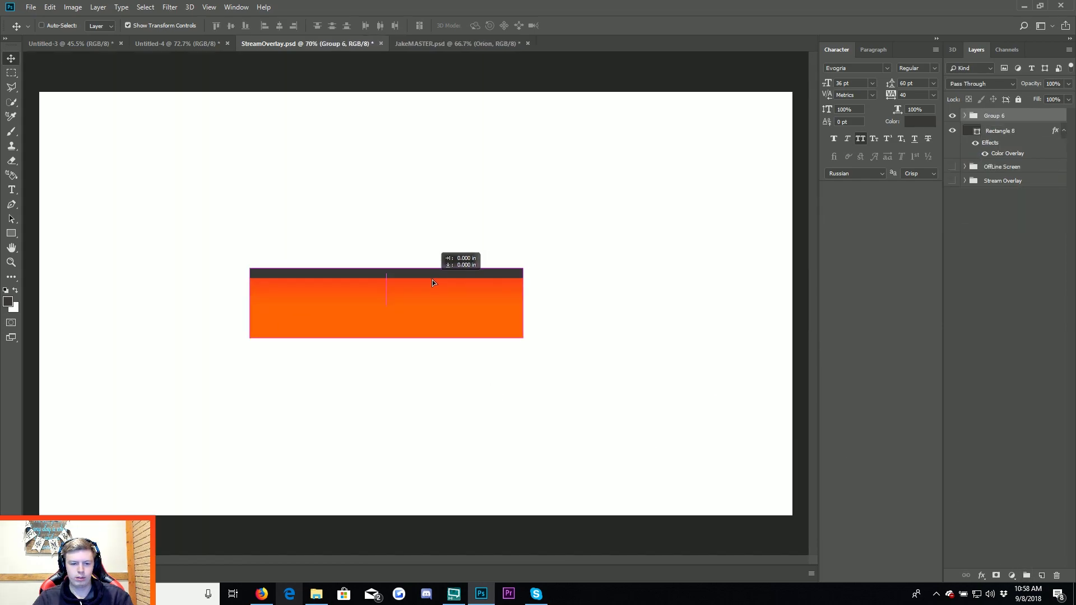
pyautogui.click(1047, 278)
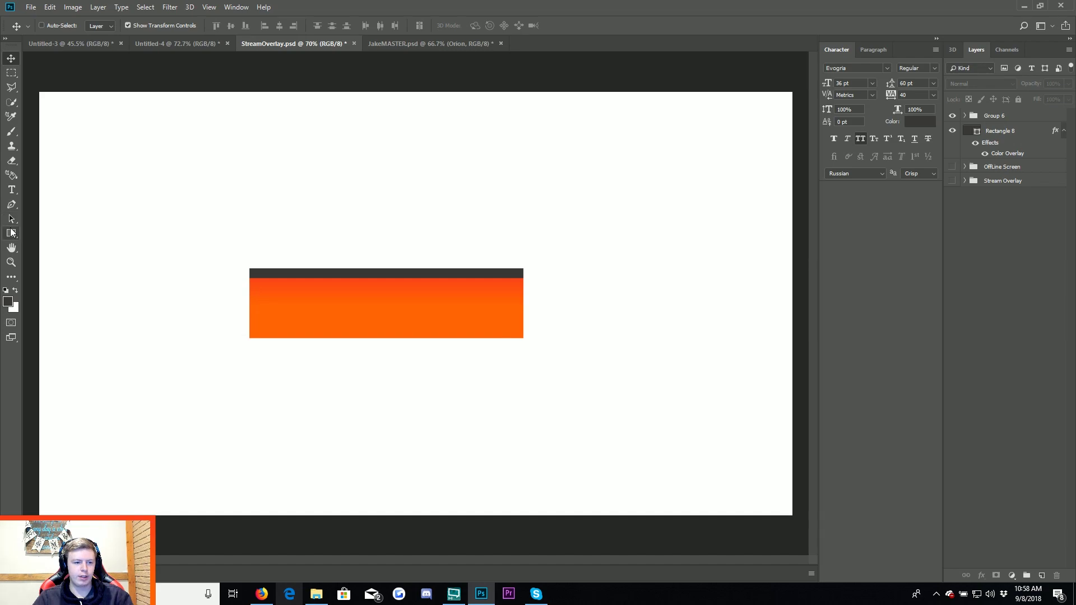
pyautogui.click(11, 231)
pyautogui.click(12, 191)
pyautogui.click(335, 371)
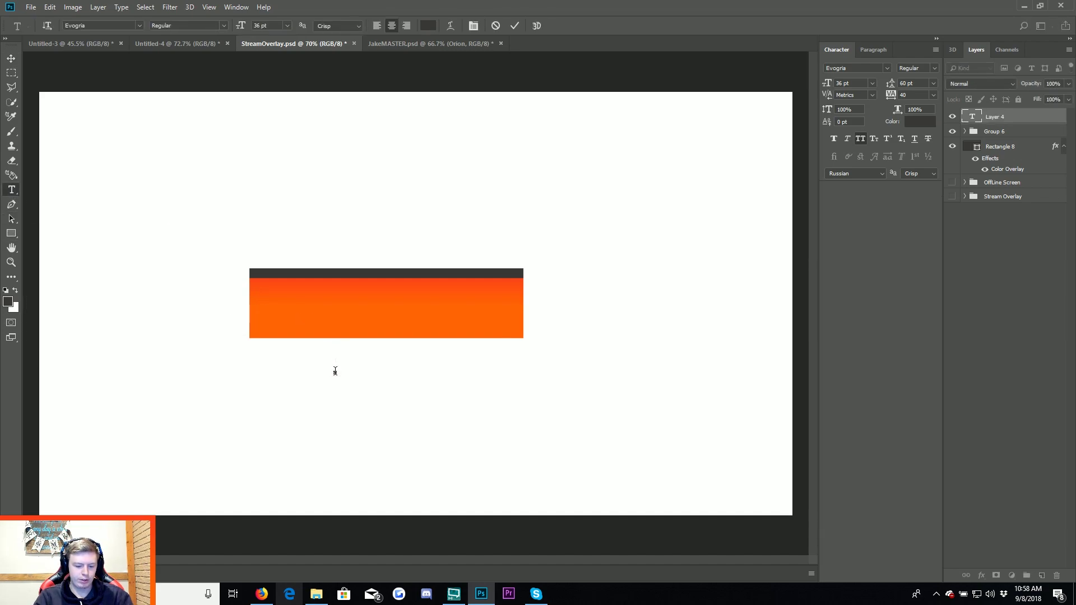
pyautogui.write('ABOUT ME')
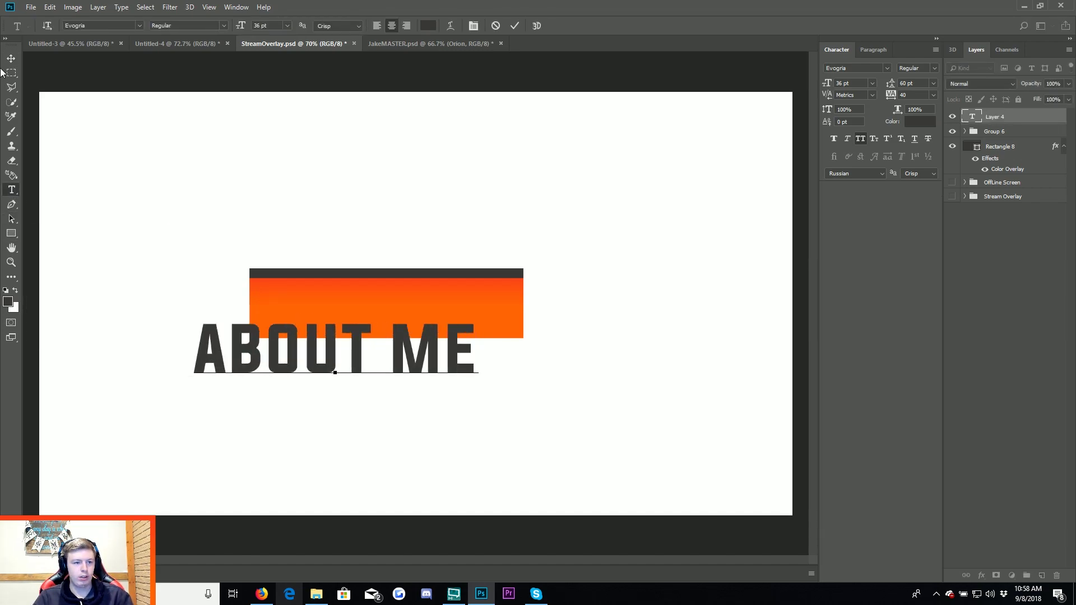
pyautogui.click(11, 59)
# Move ABOUT ME onto the orange bar, shrink it to fit and centre it.
pyautogui.moveTo(373, 344); pyautogui.dragTo(427, 302)
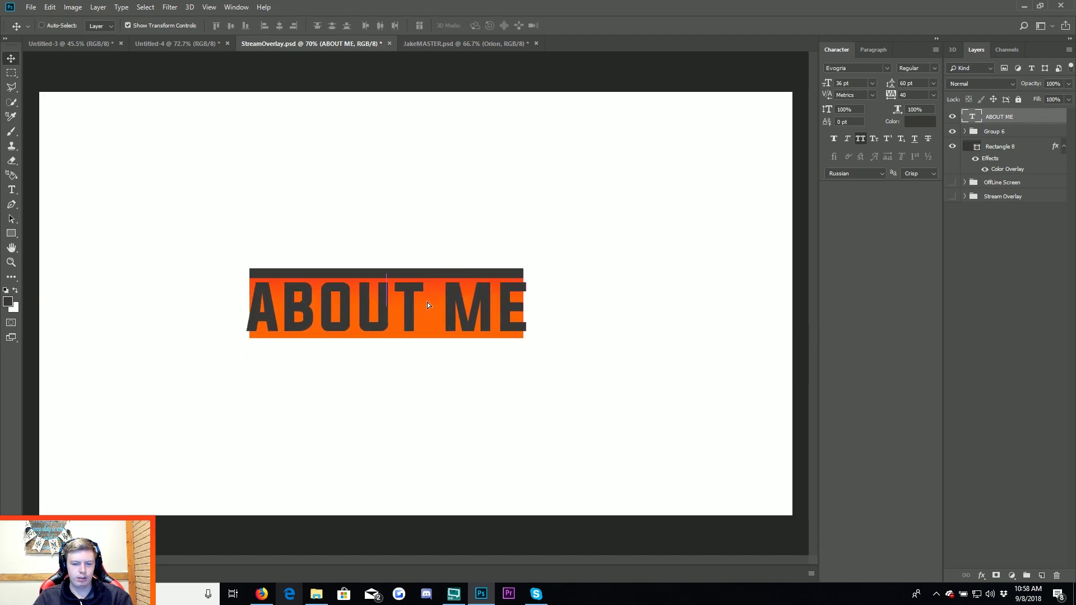
pyautogui.hotkey('ctrl', 't')
pyautogui.moveTo(523, 280); pyautogui.dragTo(449, 296)
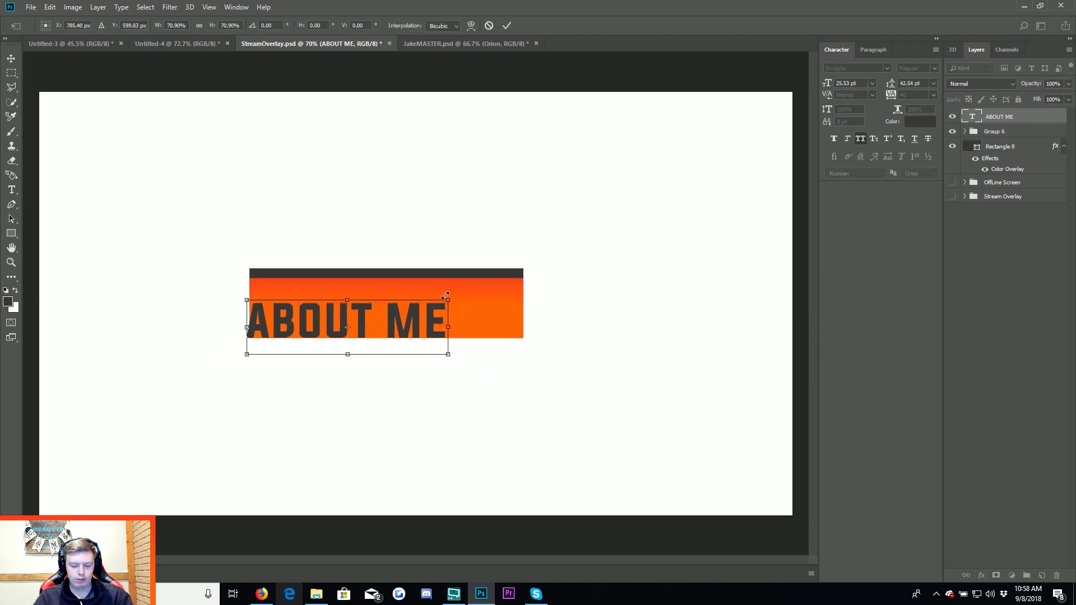
pyautogui.press('Return')
pyautogui.moveTo(574, 313); pyautogui.dragTo(601, 313)
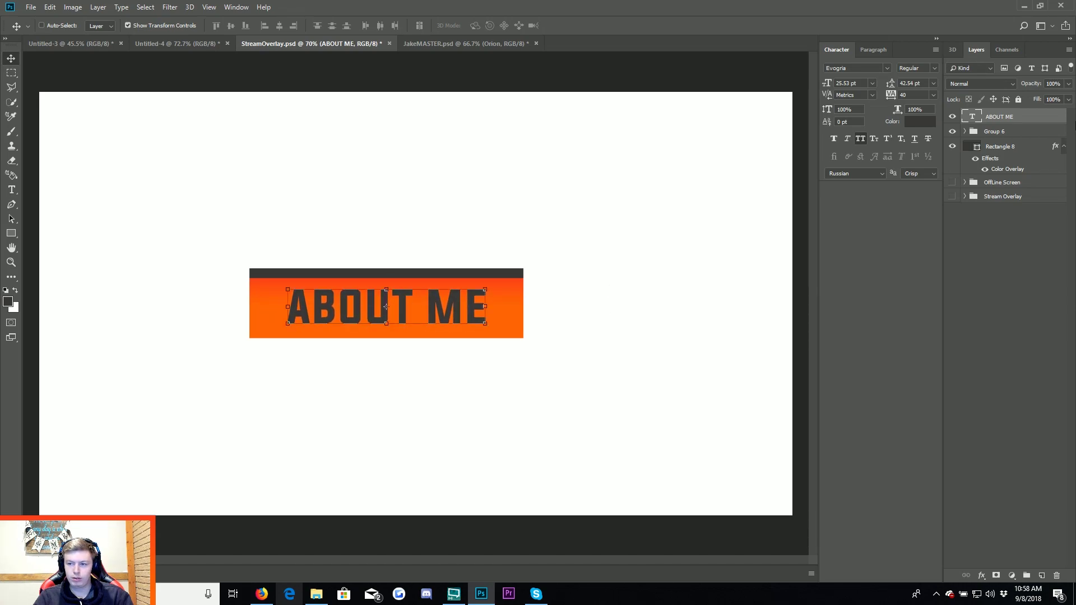
# Turn the ABOUT ME text white with a Color Overlay.
pyautogui.doubleClick(1037, 116)
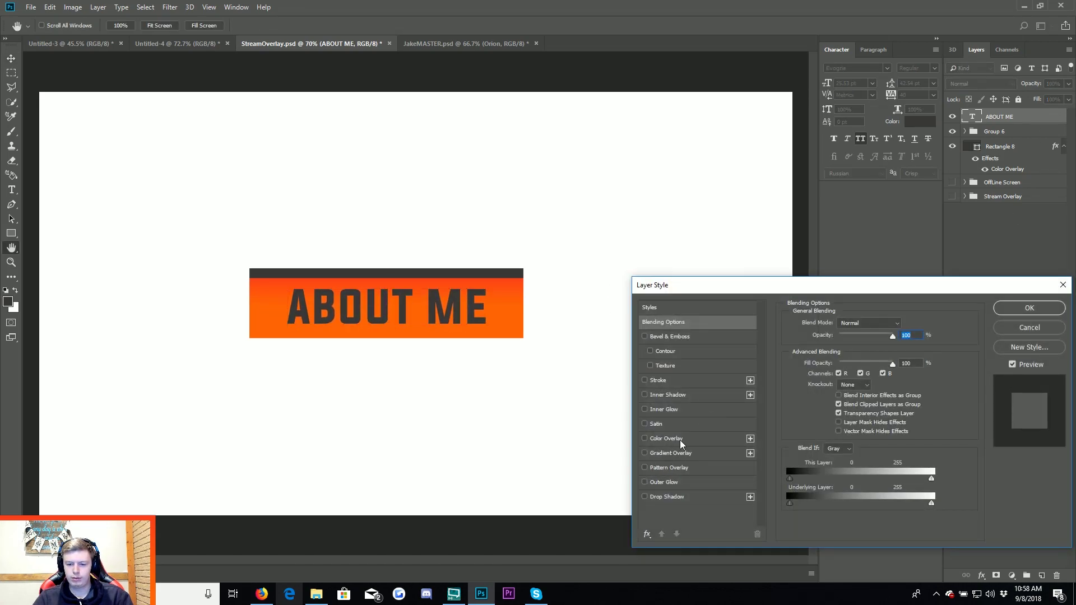
pyautogui.click(648, 439)
pyautogui.click(1040, 314)
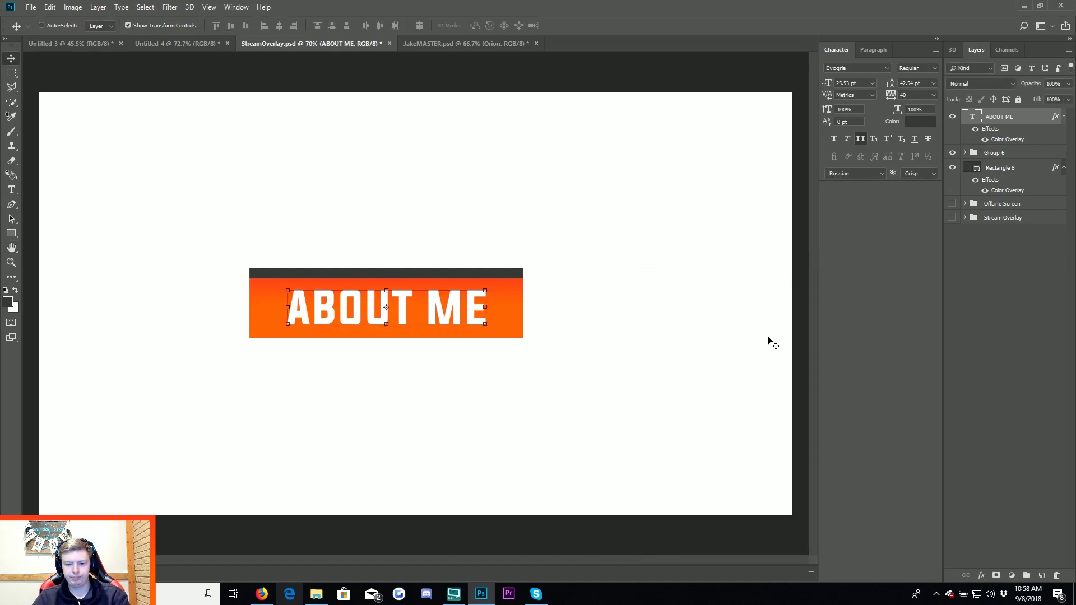
# Expand Group 6 to reveal its Rectangle 9 and Rectangle 10 layers.
pyautogui.click(953, 300)
pyautogui.click(965, 153)
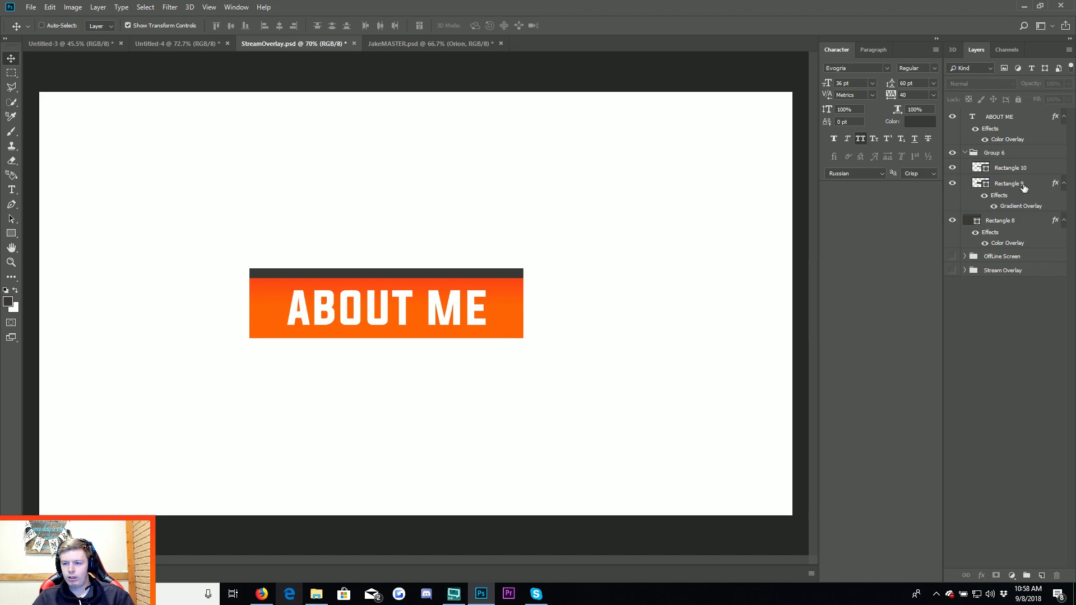
pyautogui.click(1015, 184)
pyautogui.click(997, 358)
# Draw a dark rectangle over the banner's left end and nudge it into place.
pyautogui.click(17, 234)
pyautogui.scroll(2, 188, 289)
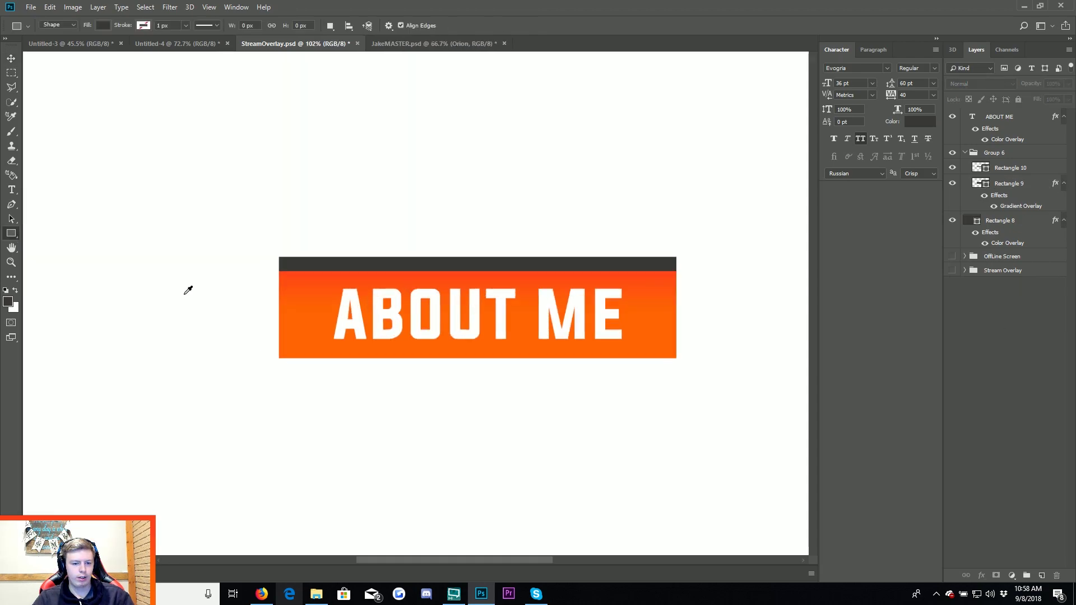
pyautogui.scroll(3, 295, 263)
pyautogui.moveTo(289, 259); pyautogui.dragTo(398, 377)
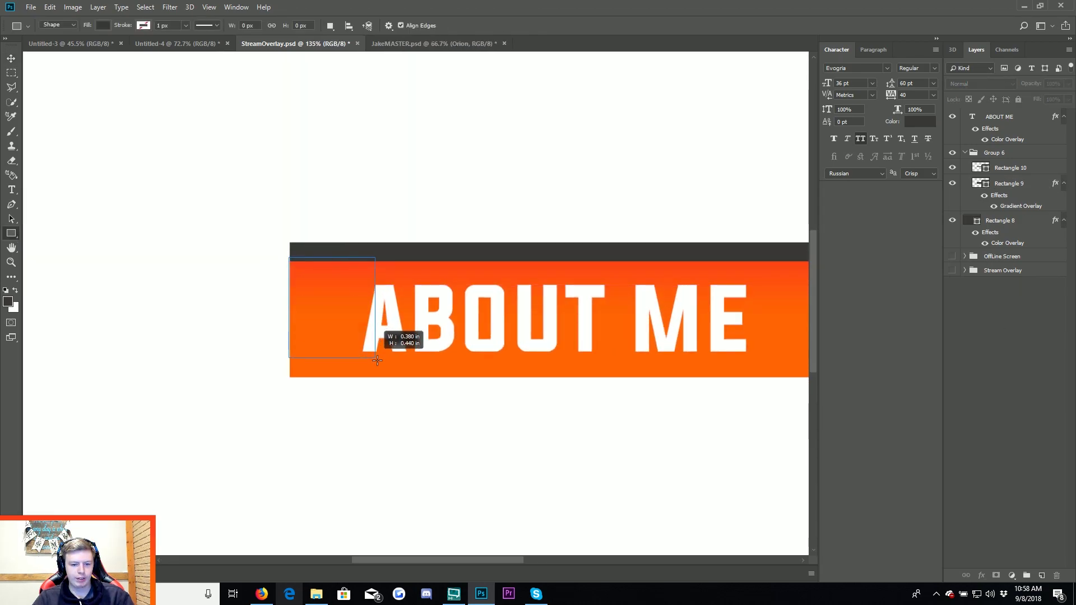
pyautogui.press('v')
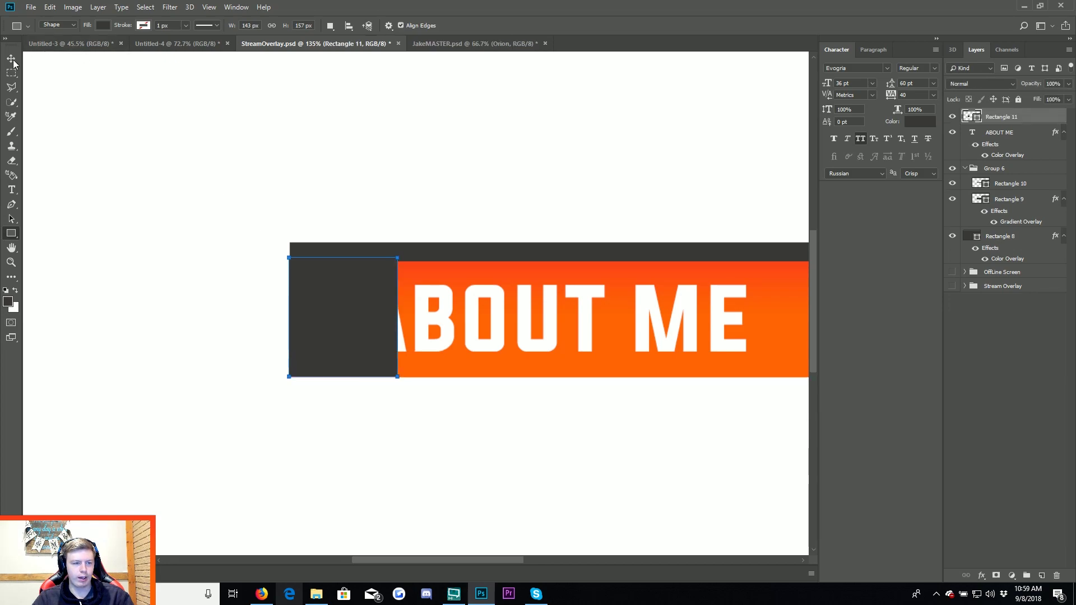
pyautogui.scroll(2, 258, 267)
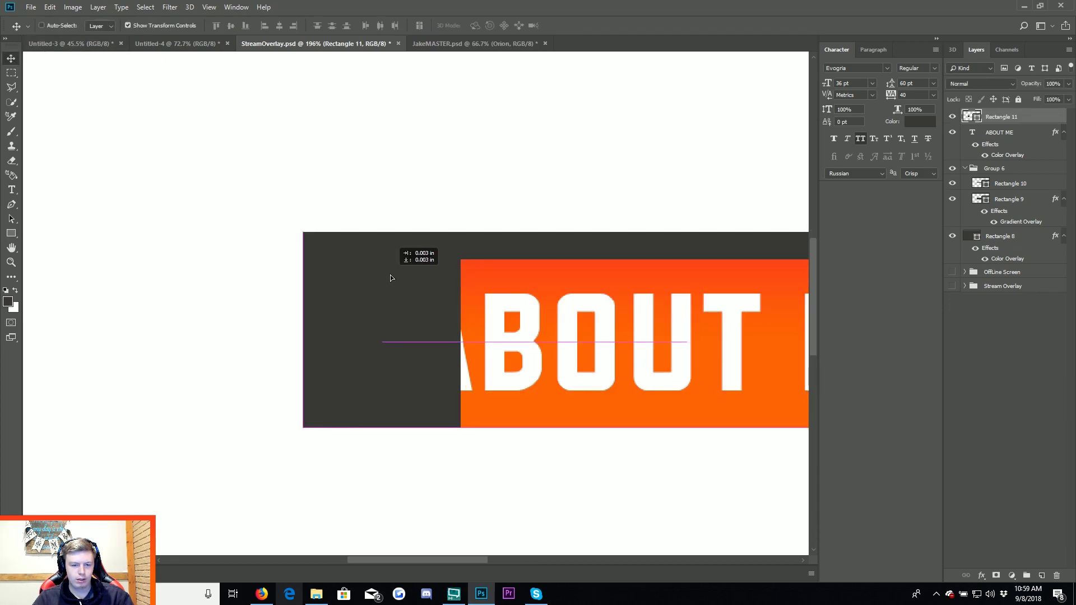
pyautogui.moveTo(392, 277); pyautogui.dragTo(390, 275)
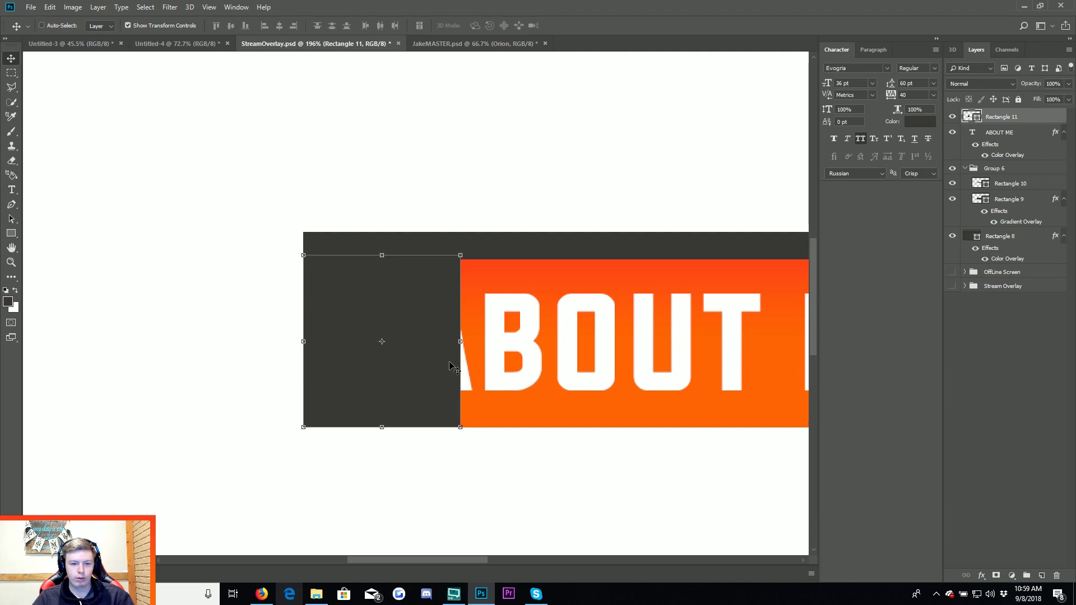
# Warp the rectangle's bottom-right corner so its right edge curves into the orange bar.
pyautogui.click(50, 7)
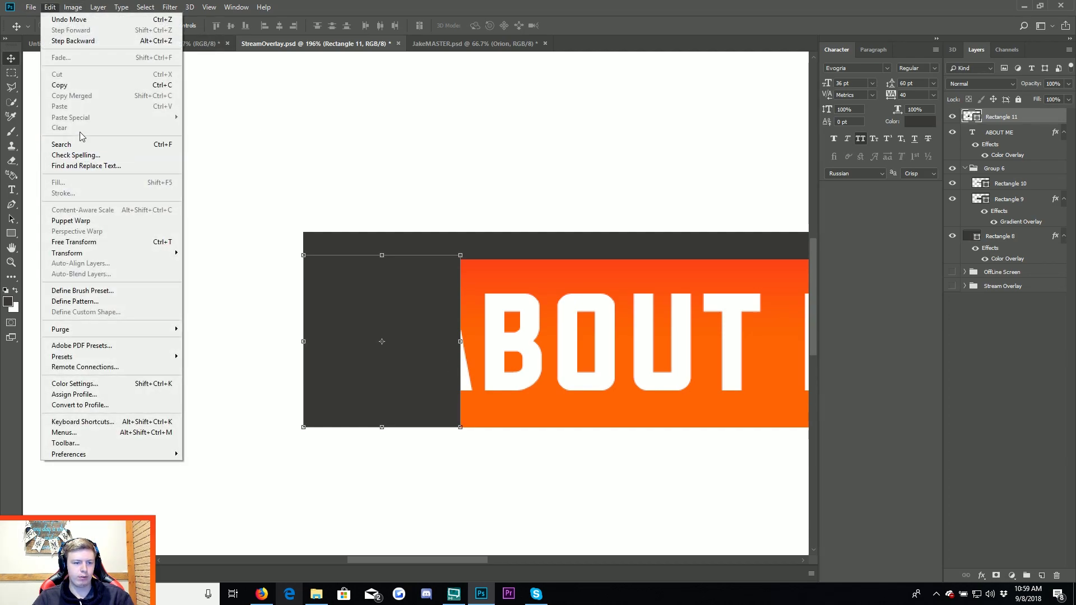
pyautogui.moveTo(67, 254)
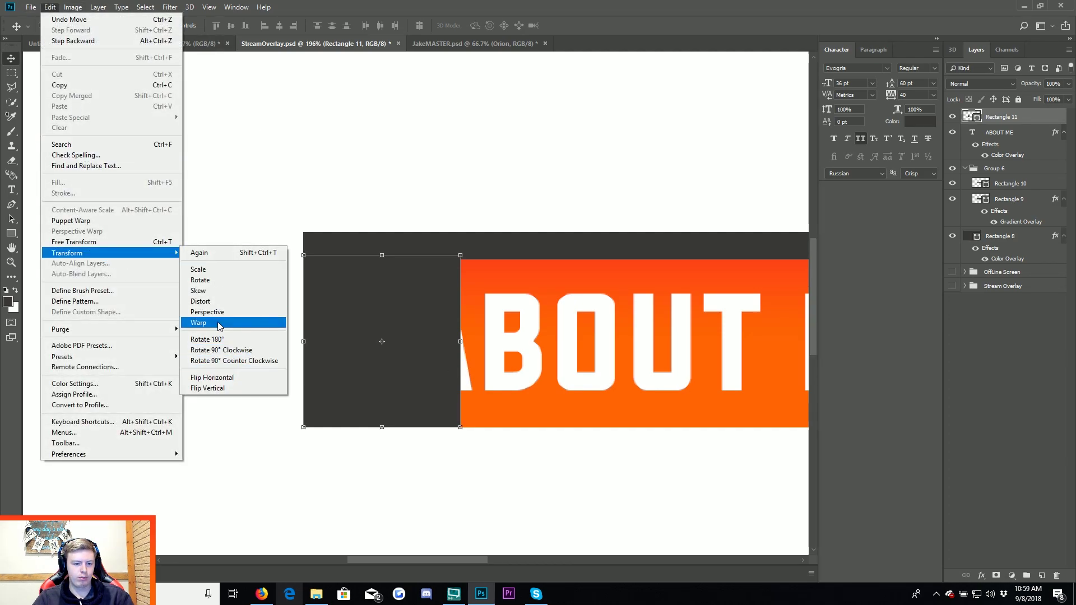
pyautogui.click(219, 324)
pyautogui.scroll(5, 467, 427)
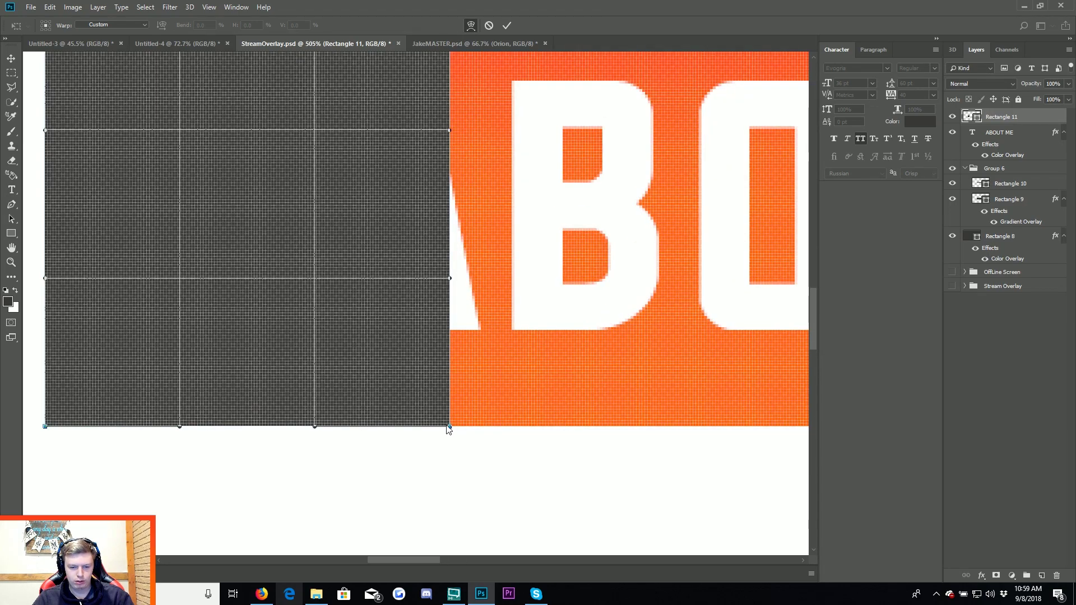
pyautogui.moveTo(449, 426); pyautogui.dragTo(654, 427)
pyautogui.press('Return')
pyautogui.scroll(-2, 178, 261)
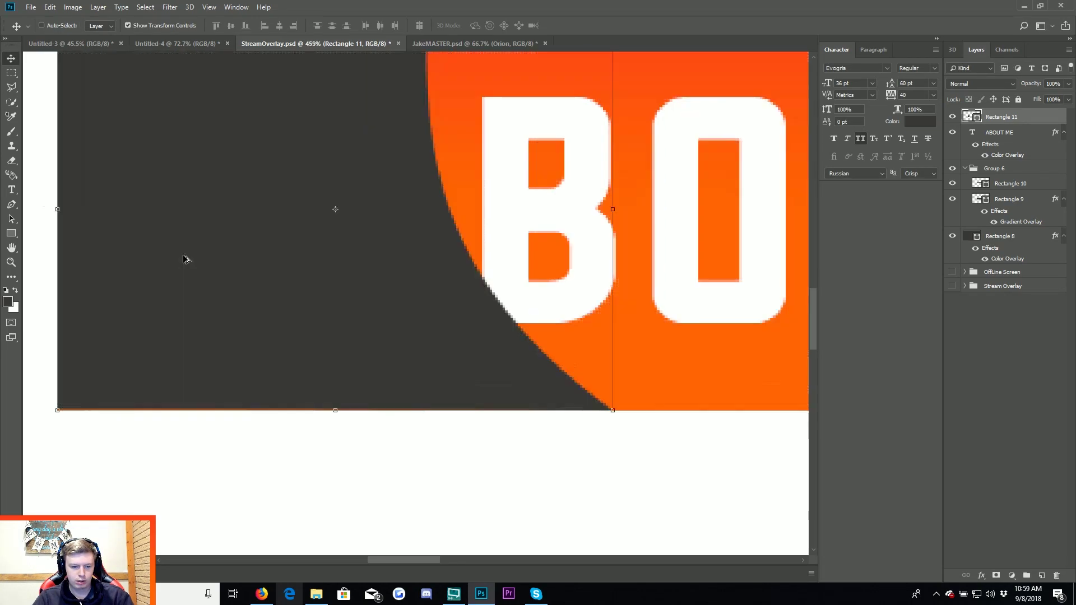
pyautogui.scroll(-2, 183, 256)
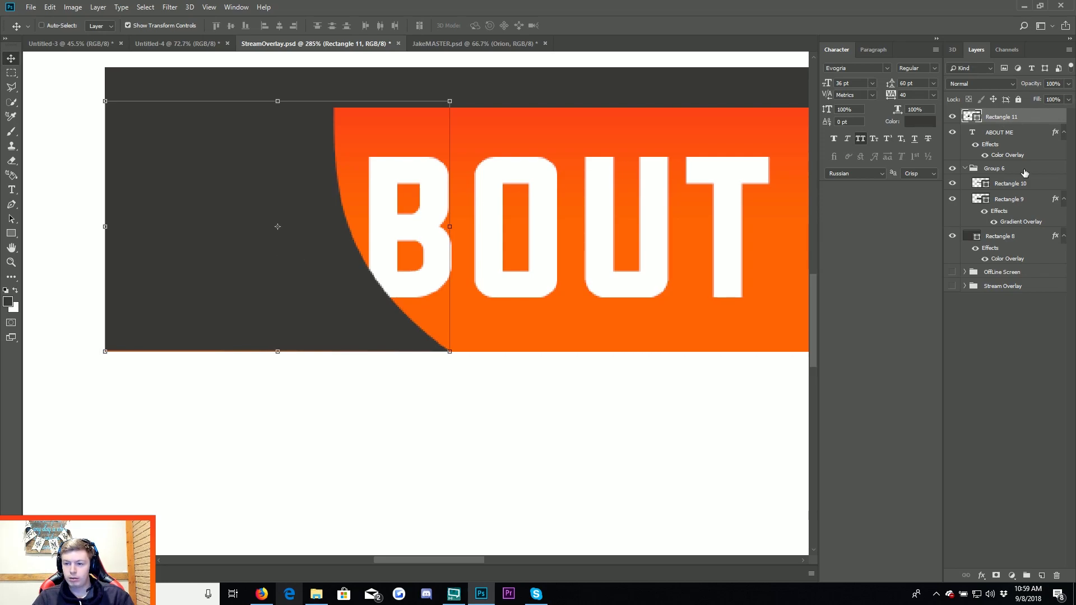
pyautogui.scroll(2, 192, 341)
pyautogui.scroll(2, 152, 353)
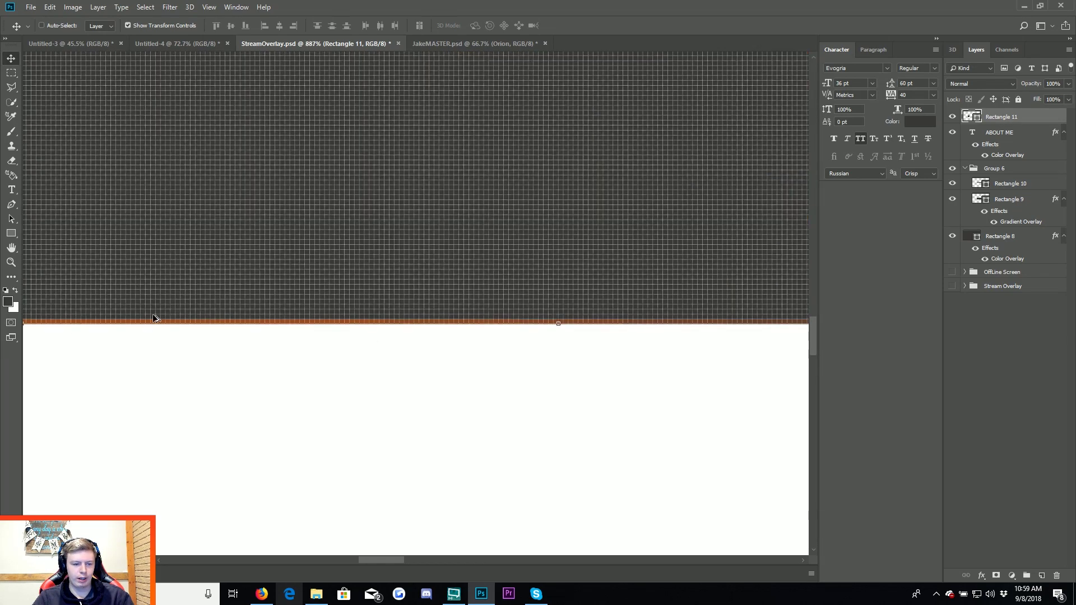
pyautogui.scroll(-2, 136, 325)
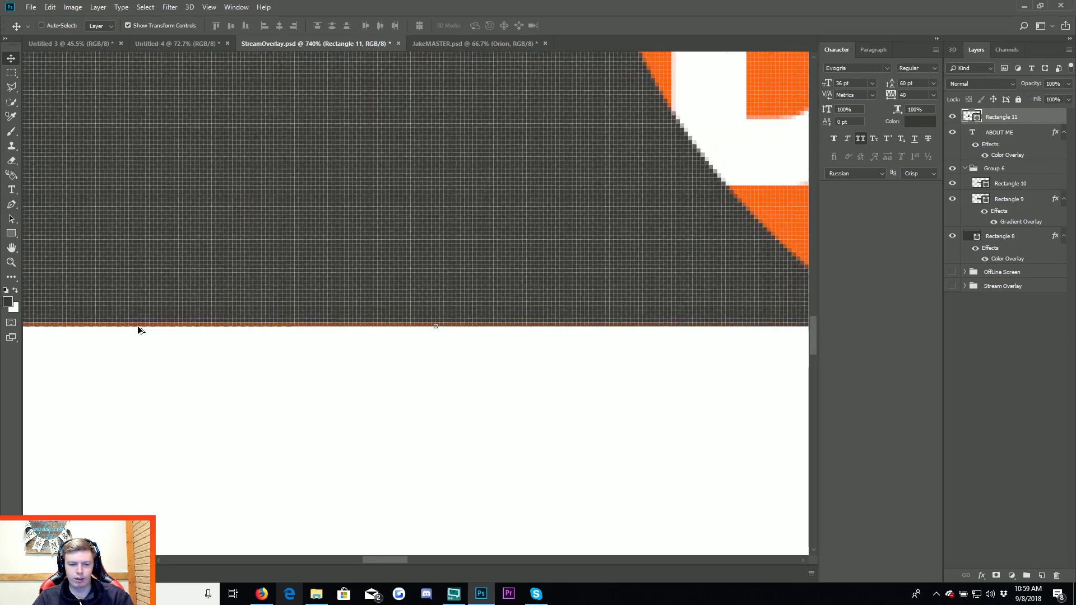
pyautogui.scroll(-1, 69, 324)
pyautogui.keyDown('alt'); pyautogui.scroll(-2, 345, 318); pyautogui.keyUp('alt')
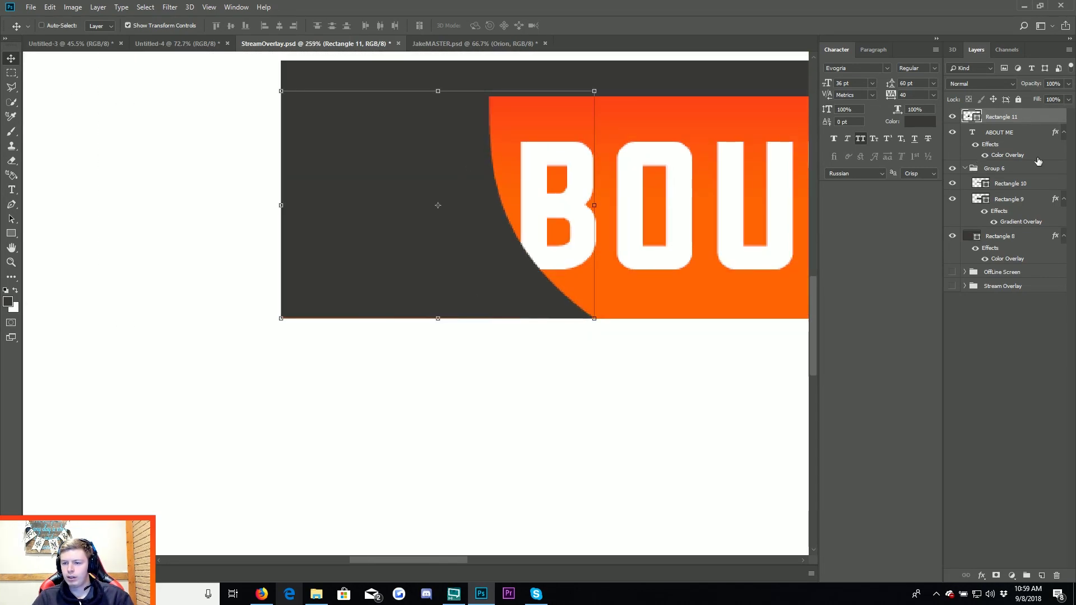
# Convert Rectangle 9 to a smart object and clip Rectangle 11 to it inside Group 6.
pyautogui.click(1034, 202)
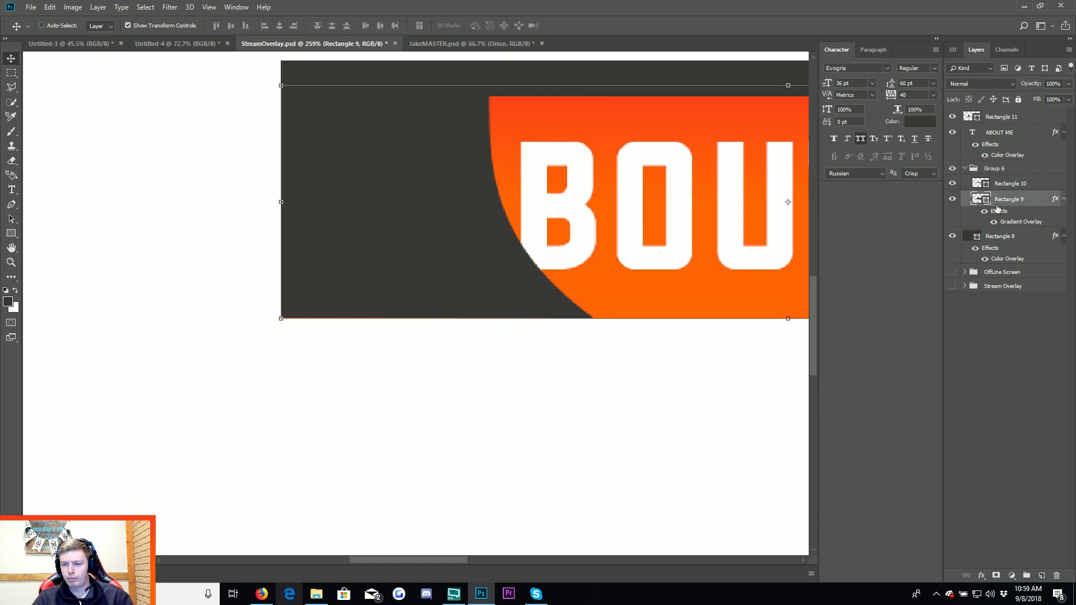
pyautogui.rightClick(1035, 200)
pyautogui.click(1026, 269)
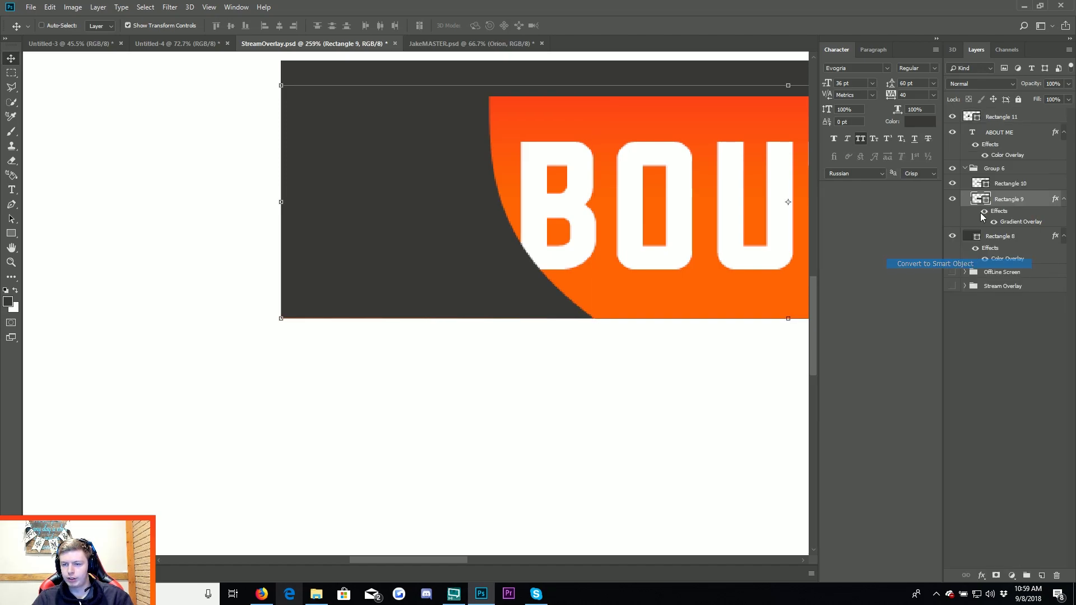
pyautogui.moveTo(1031, 119); pyautogui.dragTo(1042, 189)
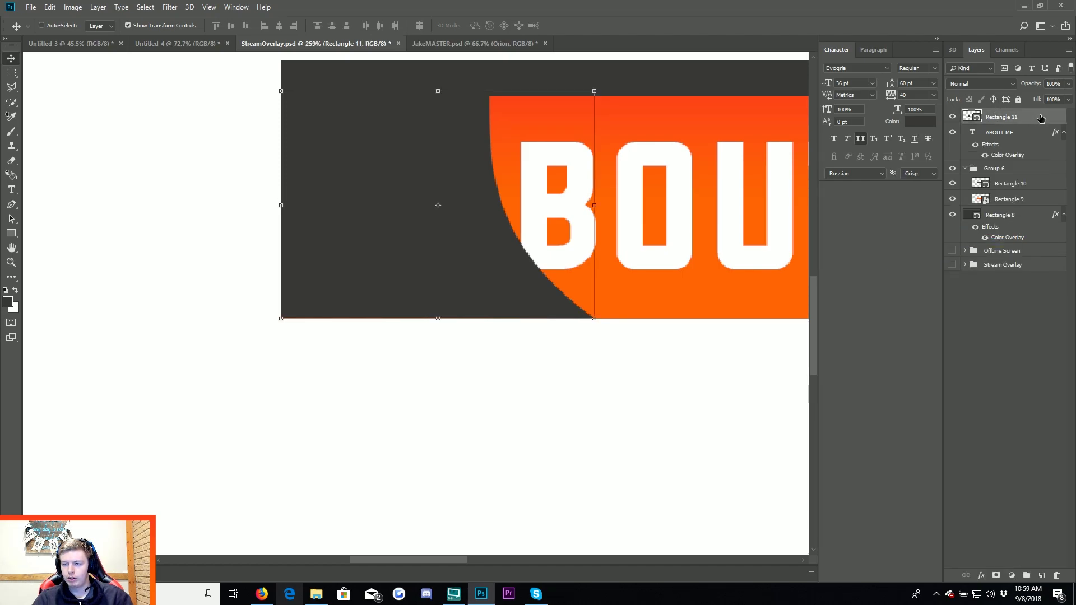
pyautogui.rightClick(1043, 189)
pyautogui.click(947, 325)
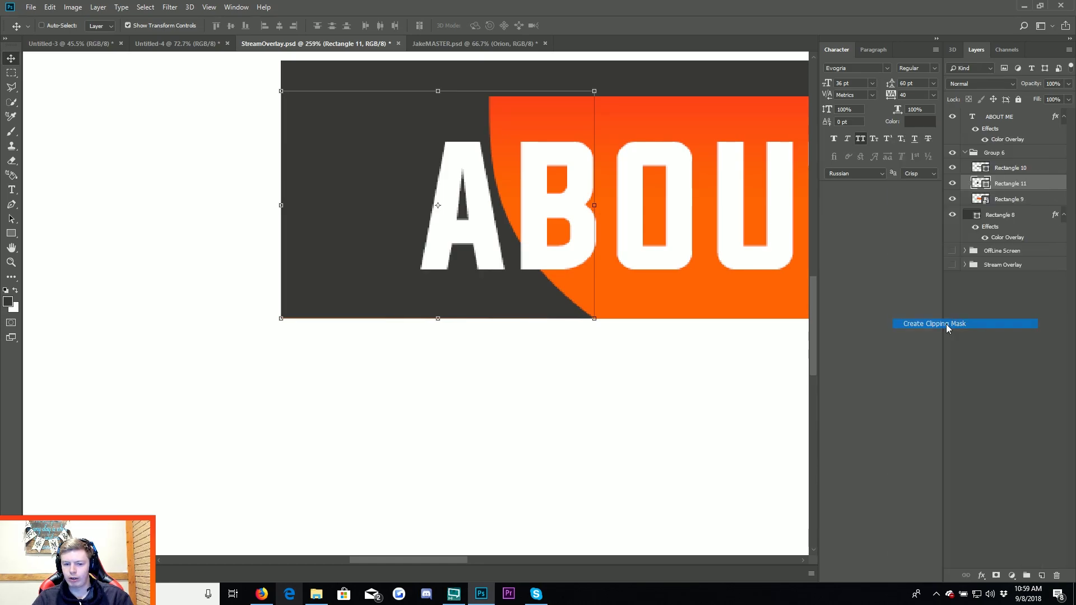
# Reposition the clipped dark curved shape on the banner.
pyautogui.scroll(2, 447, 298)
pyautogui.scroll(2, 336, 250)
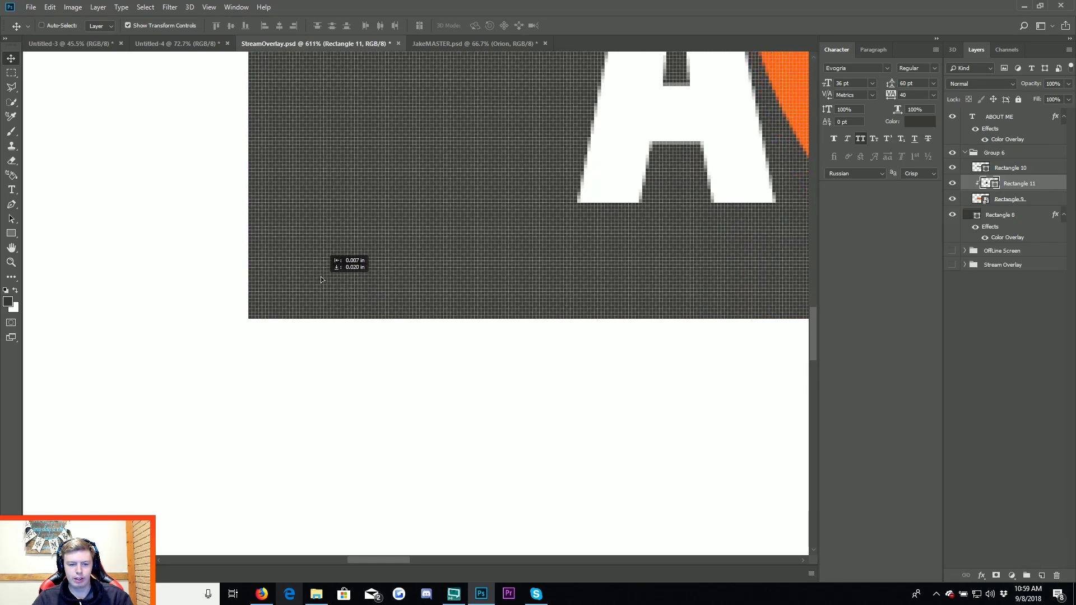
pyautogui.scroll(-2, 348, 308)
pyautogui.moveTo(360, 361); pyautogui.dragTo(526, 268)
pyautogui.scroll(-5, 347, 370)
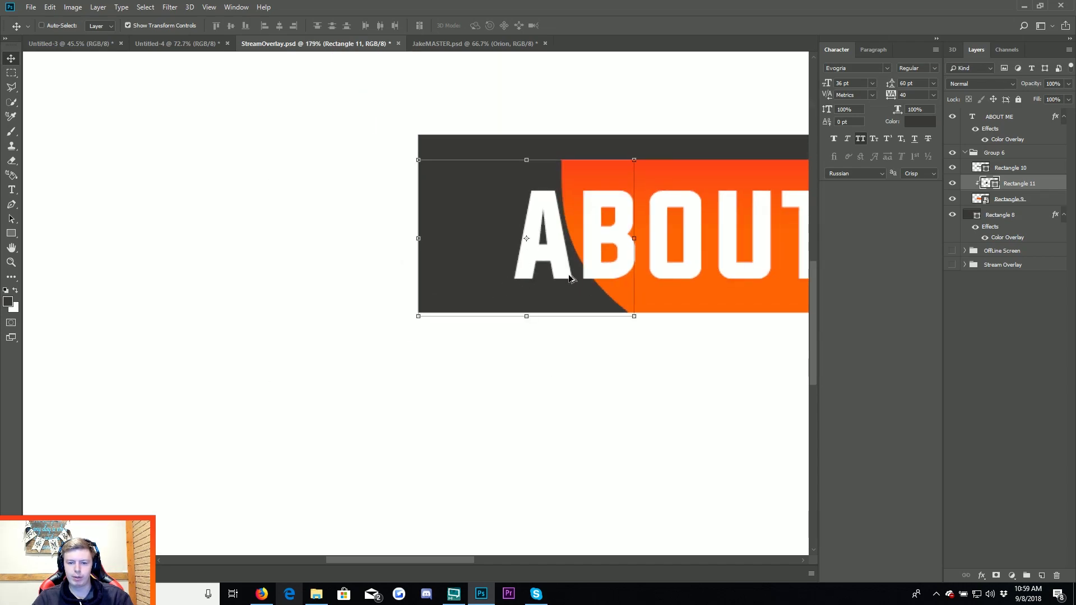
pyautogui.scroll(-1, 695, 242)
pyautogui.scroll(-1, 675, 243)
pyautogui.scroll(-1, 426, 286)
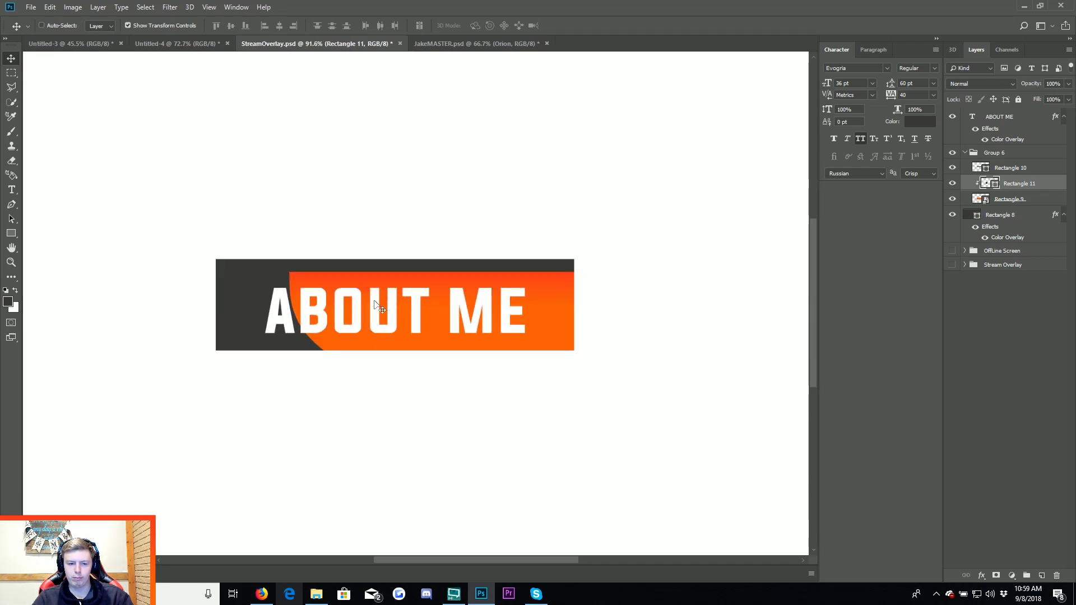
# Shift the ABOUT ME text right, shrink it slightly and nudge it into place.
pyautogui.rightClick(356, 313)
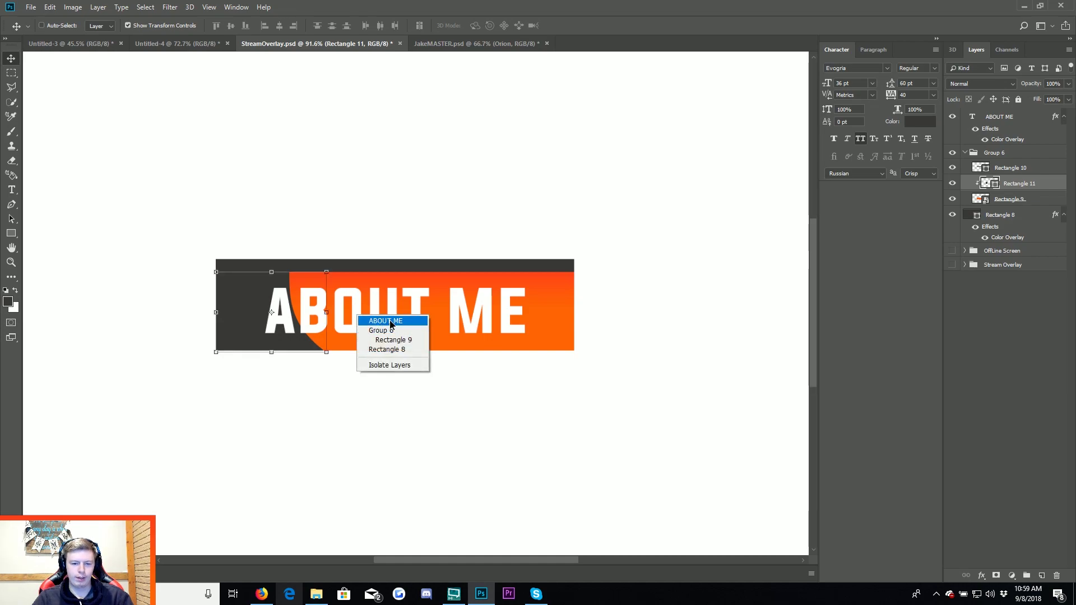
pyautogui.click(377, 323)
pyautogui.moveTo(462, 317); pyautogui.dragTo(505, 318)
pyautogui.hotkey('ctrl', 't')
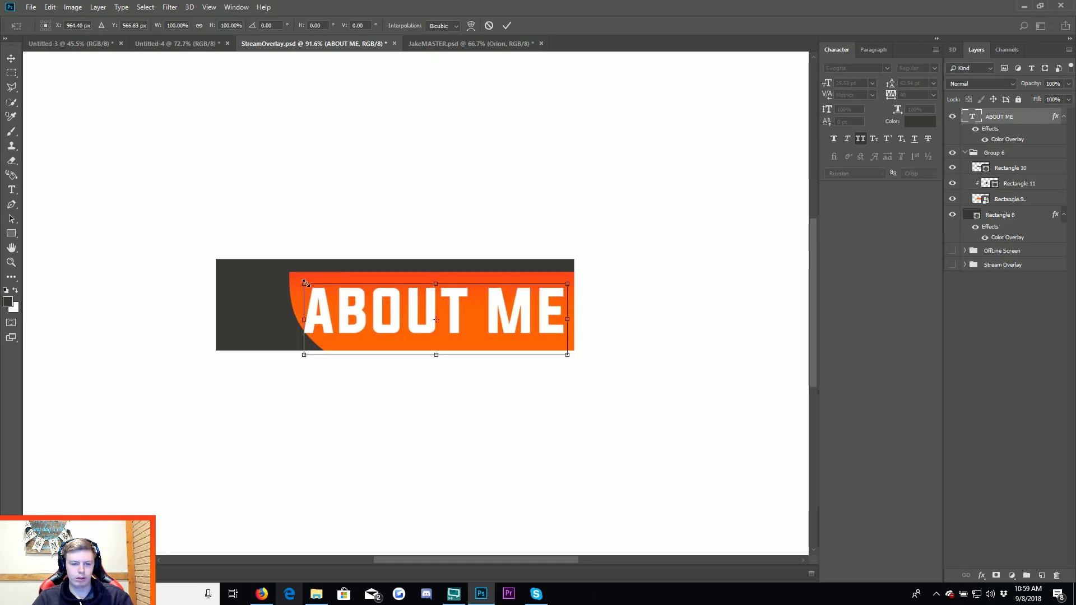
pyautogui.moveTo(303, 278); pyautogui.dragTo(329, 286)
pyautogui.press('Return')
pyautogui.moveTo(497, 308); pyautogui.dragTo(487, 302)
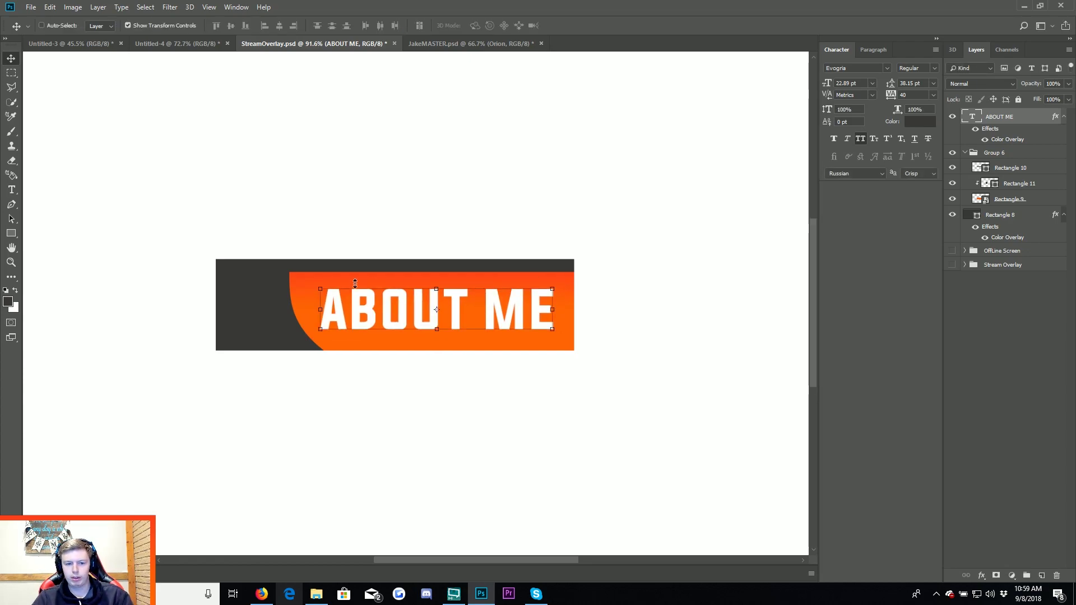
# Select Rectangle 11 and try moving, enlarging and rotating the dark shape, then cancel.
pyautogui.rightClick(265, 300)
pyautogui.click(282, 307)
pyautogui.click(1019, 184)
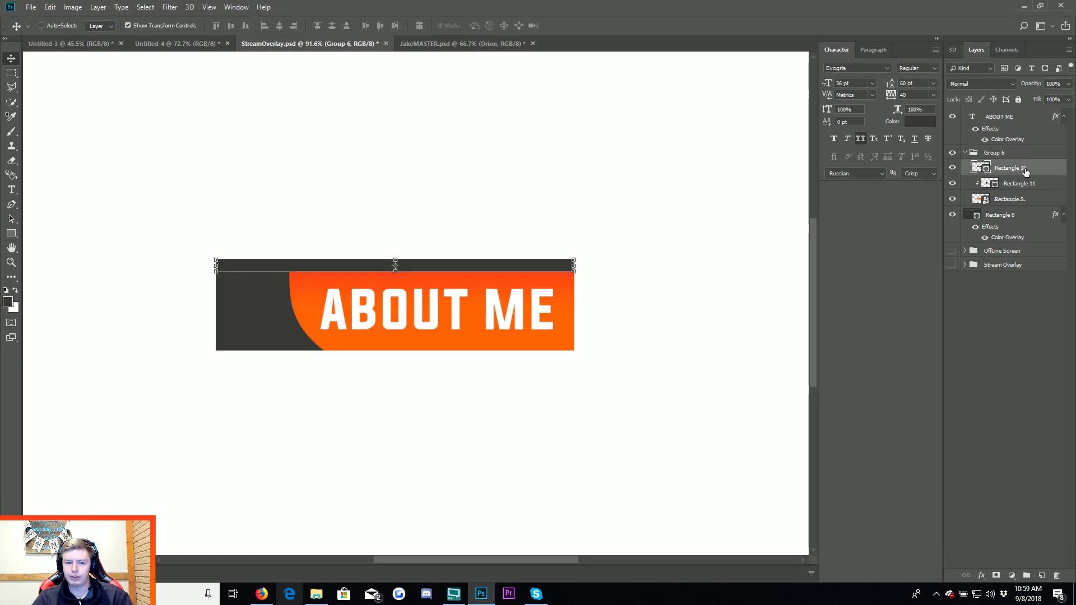
pyautogui.moveTo(392, 292); pyautogui.dragTo(344, 287)
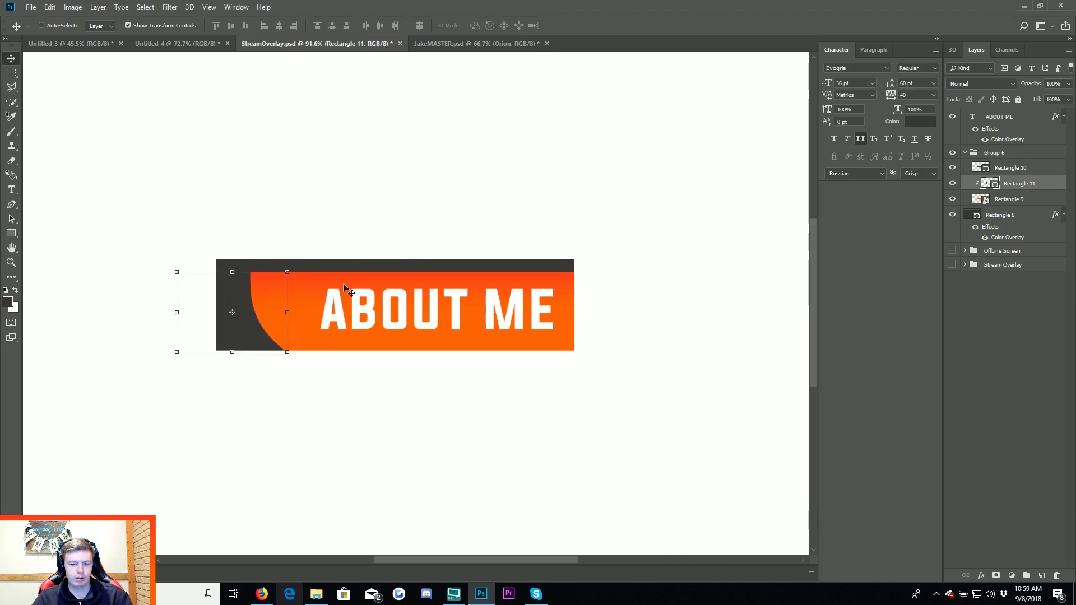
pyautogui.moveTo(286, 270); pyautogui.dragTo(325, 230)
pyautogui.moveTo(373, 188); pyautogui.dragTo(398, 209)
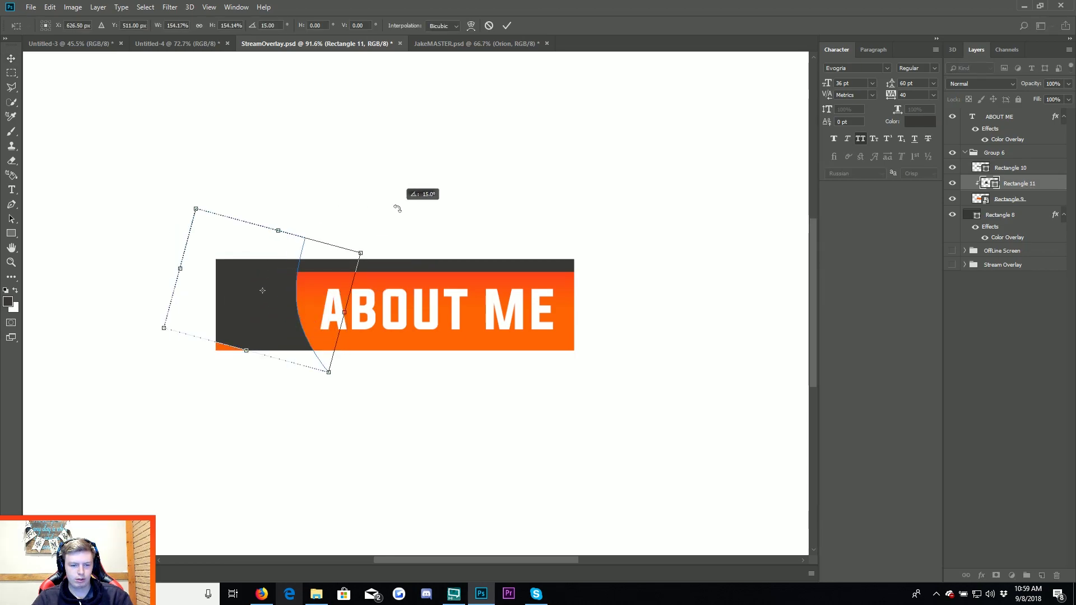
pyautogui.press('Escape')
# Widen the dark curved shape to about double and move it back right.
pyautogui.moveTo(488, 310); pyautogui.dragTo(457, 311)
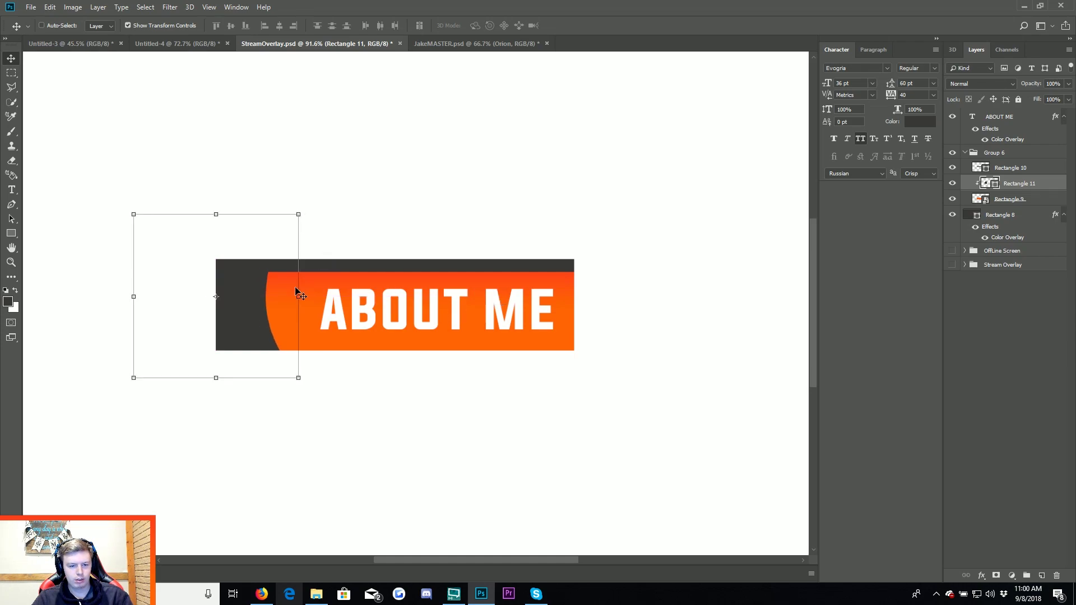
pyautogui.moveTo(297, 295); pyautogui.dragTo(473, 302)
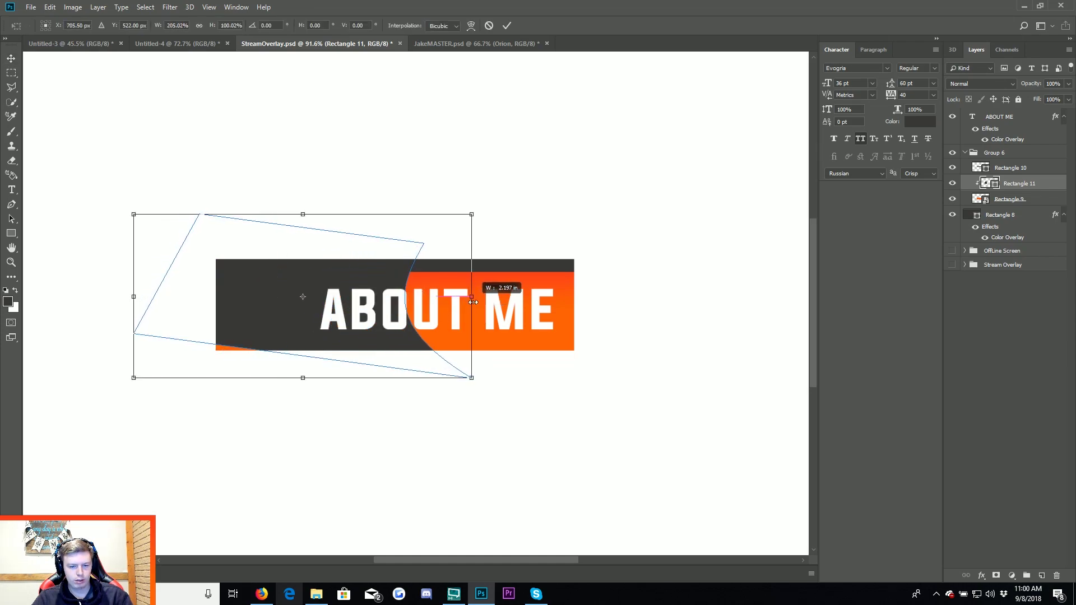
pyautogui.press('Return')
pyautogui.moveTo(317, 311); pyautogui.dragTo(477, 312)
pyautogui.hotkey('ctrl', 't')
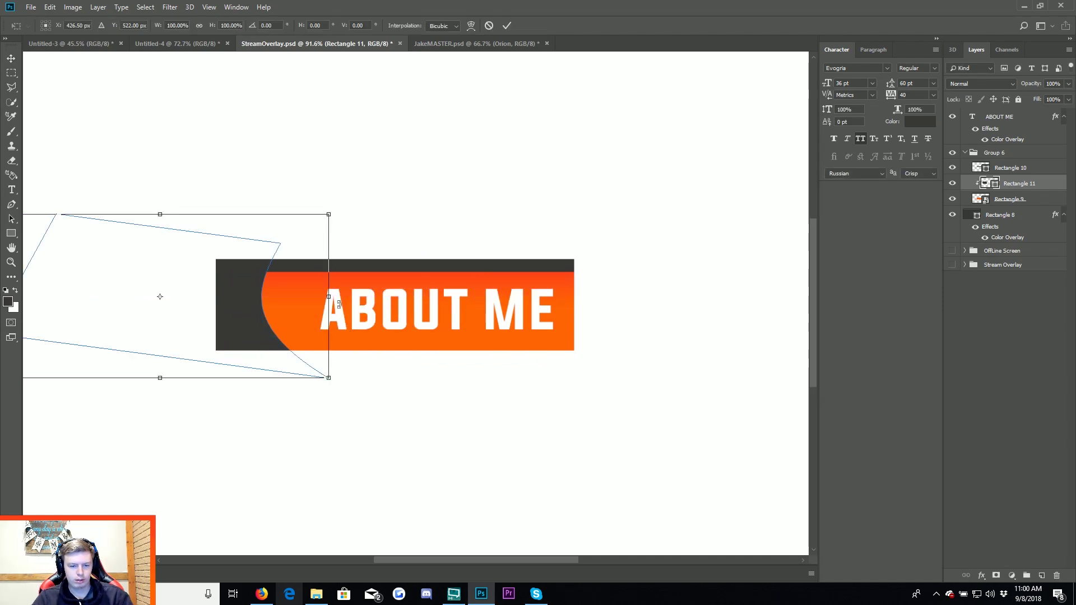
pyautogui.moveTo(339, 304); pyautogui.dragTo(345, 292)
pyautogui.press('Escape')
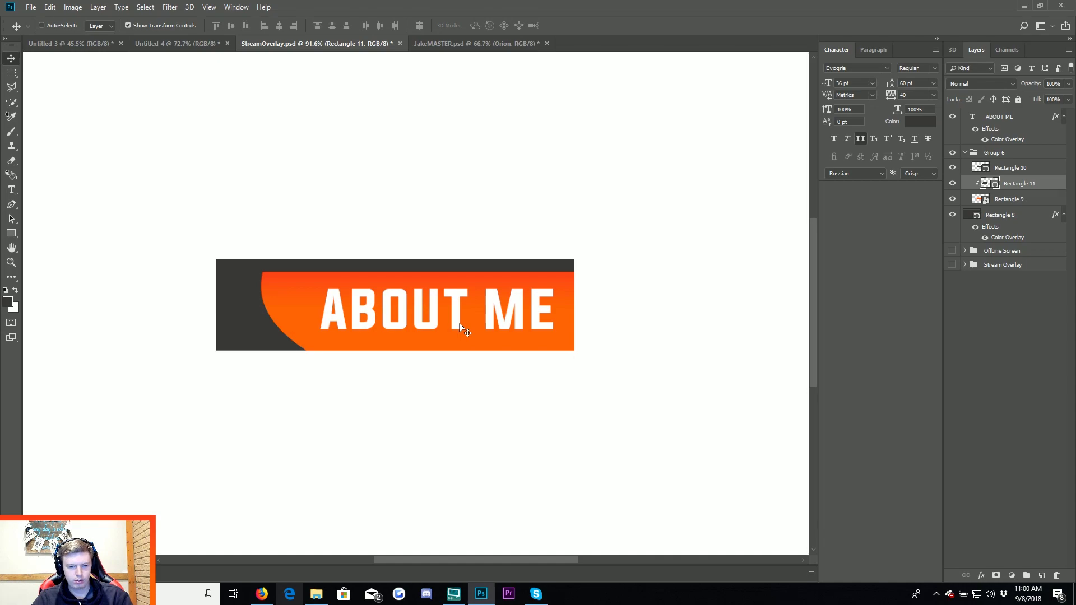
# Add a Bevel & Emboss effect to the dark bar layer Rectangle 10.
pyautogui.rightClick(456, 275)
pyautogui.click(477, 284)
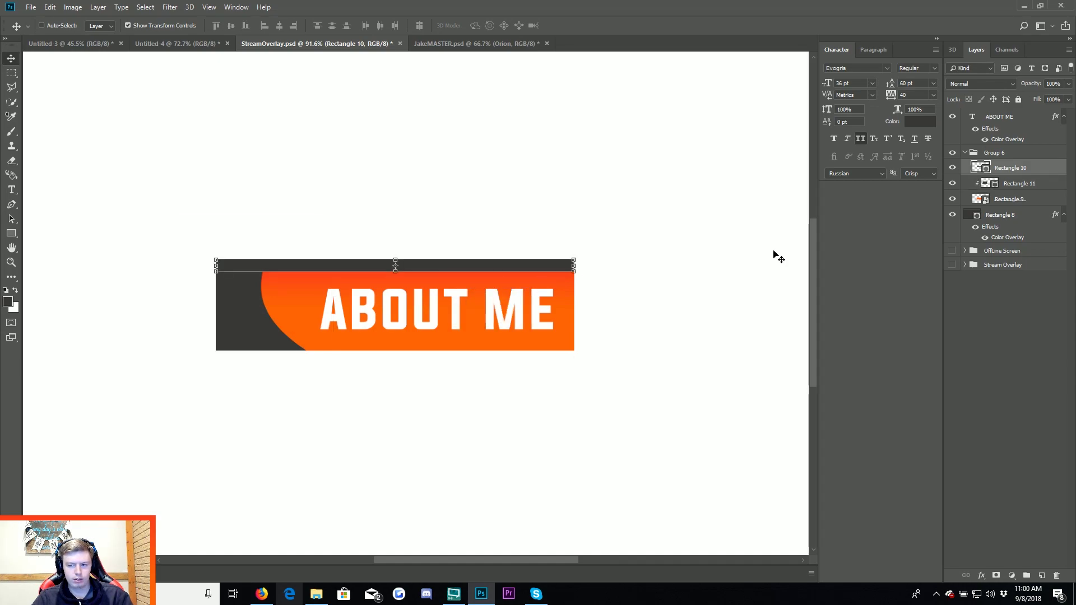
pyautogui.doubleClick(1053, 171)
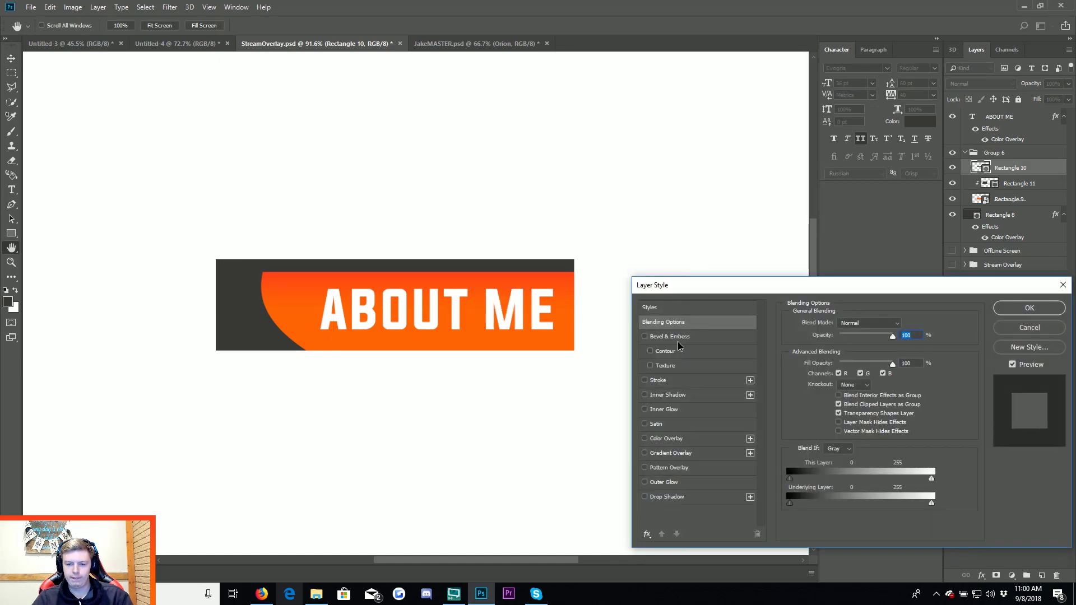
pyautogui.click(668, 336)
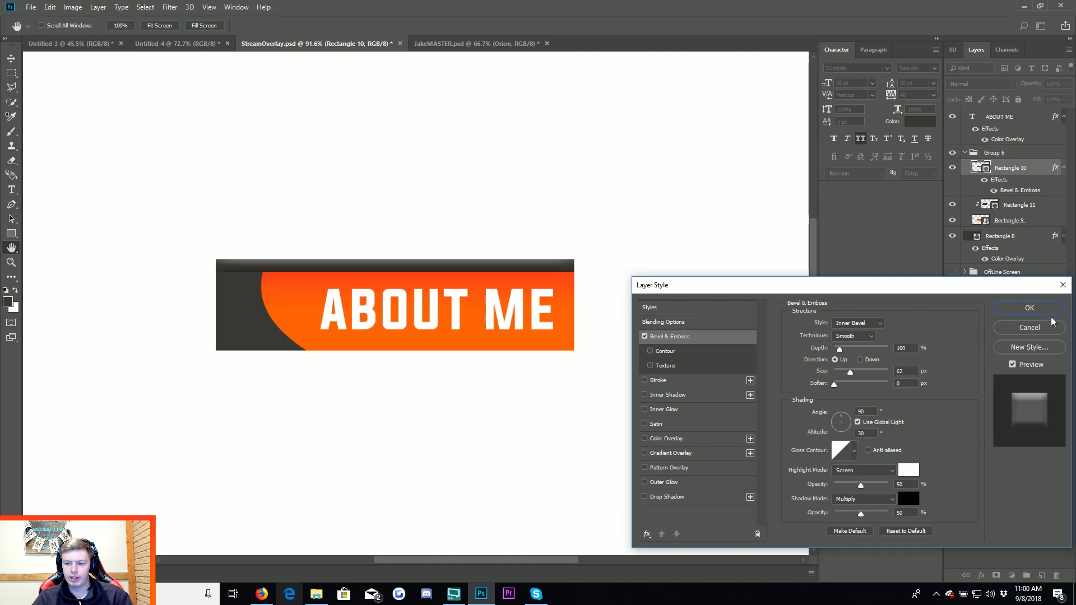
pyautogui.click(1030, 308)
# Shift the ABOUT ME text slightly left and select the group holding the bar shapes.
pyautogui.press('v')
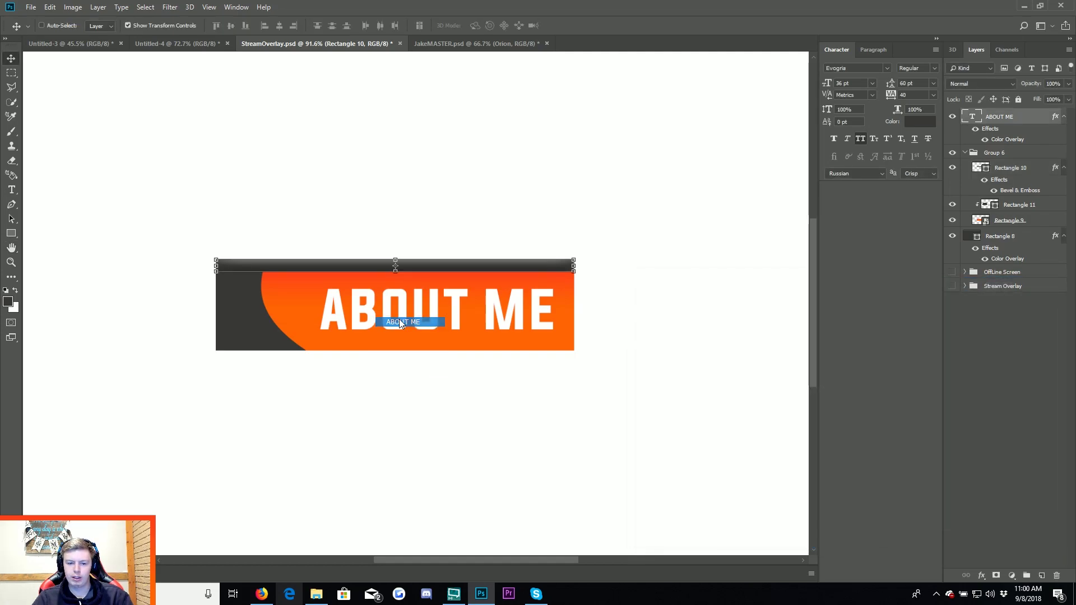
pyautogui.moveTo(399, 318); pyautogui.dragTo(466, 310)
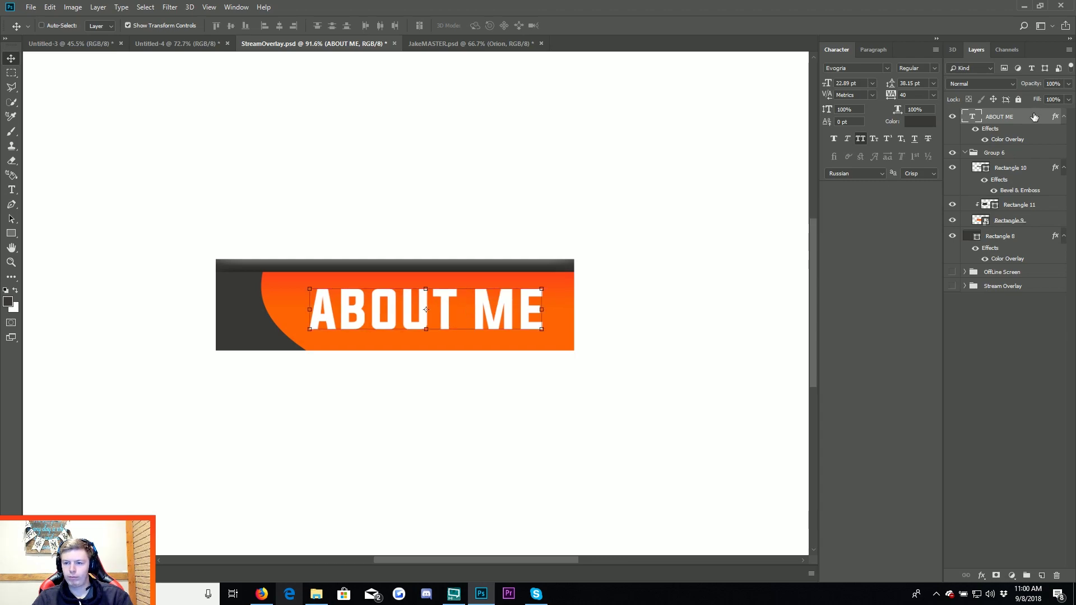
pyautogui.doubleClick(1034, 118)
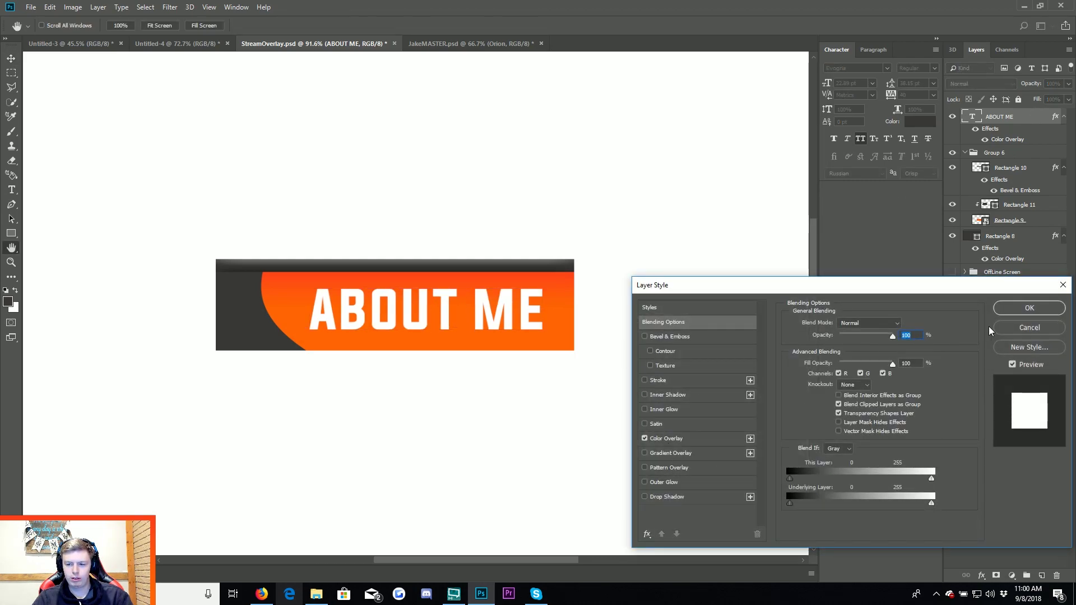
pyautogui.click(1013, 312)
pyautogui.press('v')
pyautogui.rightClick(252, 307)
pyautogui.click(275, 309)
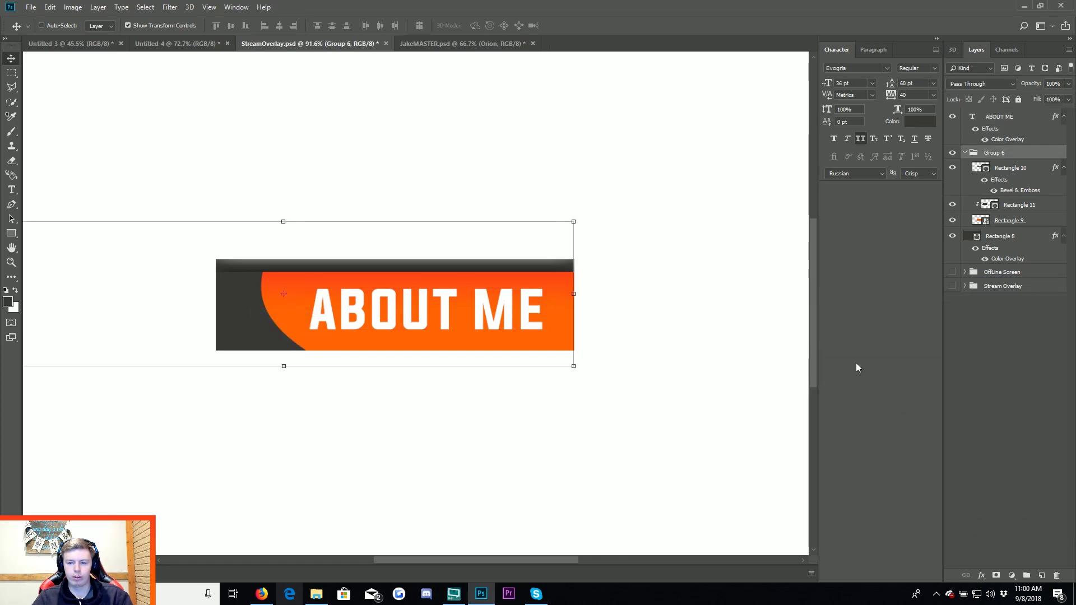
# Search Google Images for 'person icon png' and save the black silhouette image.
pyautogui.click(268, 595)
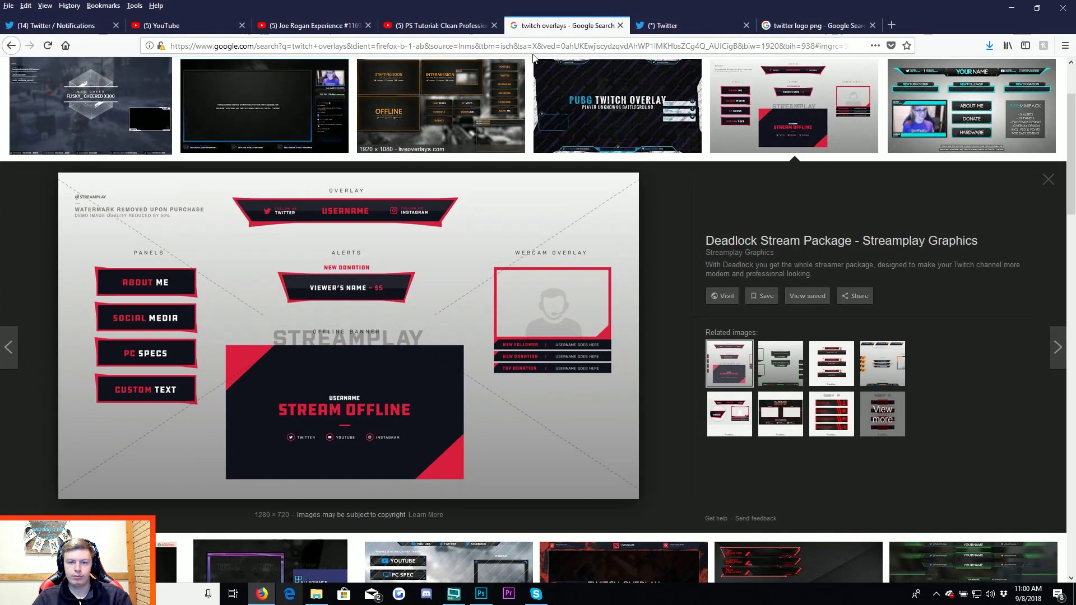
pyautogui.click(665, 26)
pyautogui.write('per')
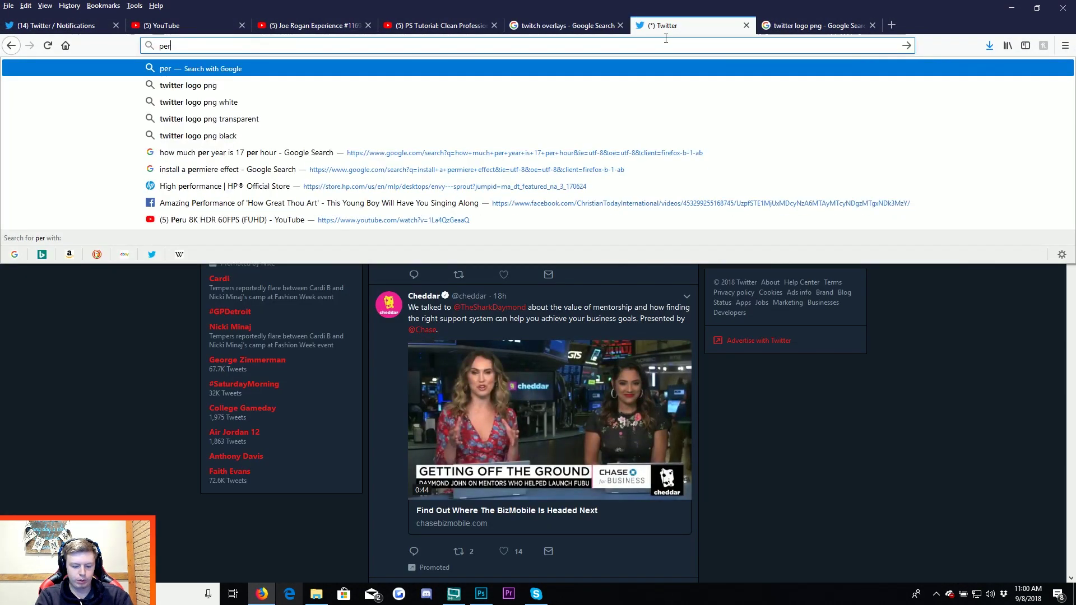
pyautogui.write('son icon png')
pyautogui.press('Return')
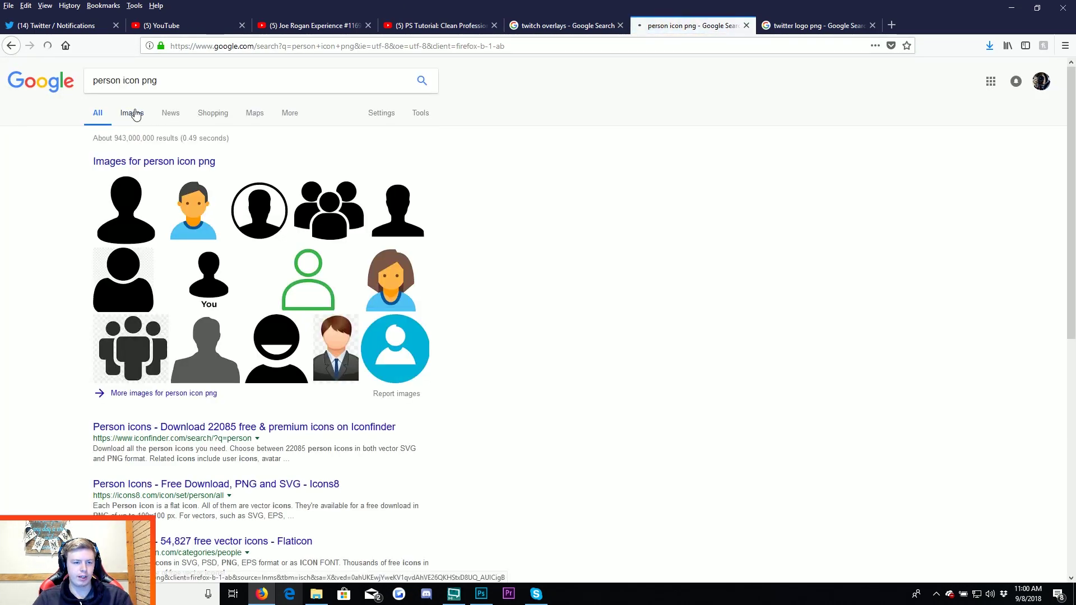
pyautogui.click(135, 112)
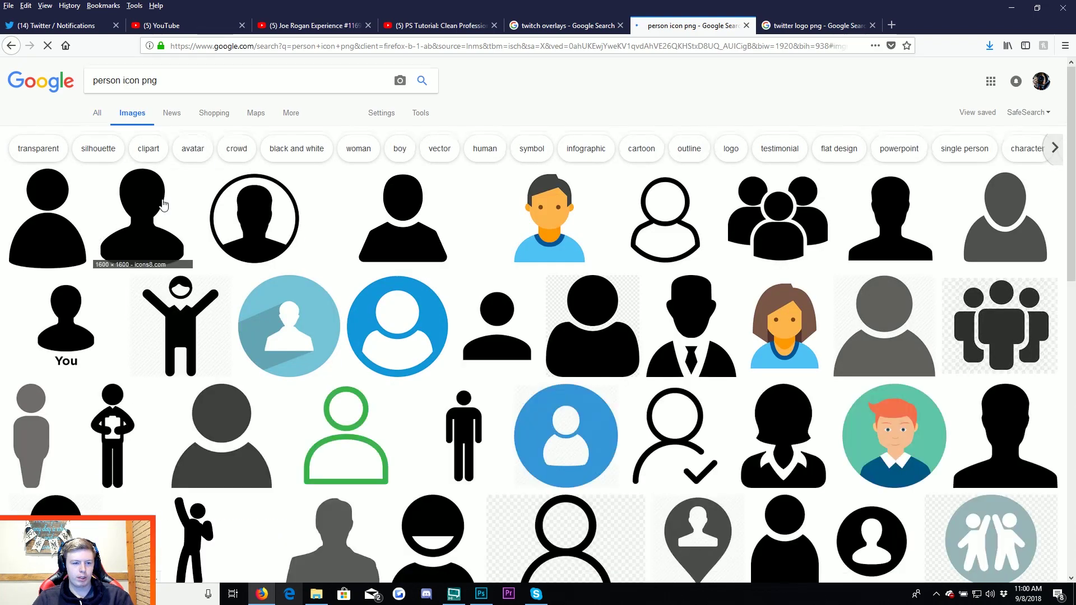
pyautogui.click(144, 219)
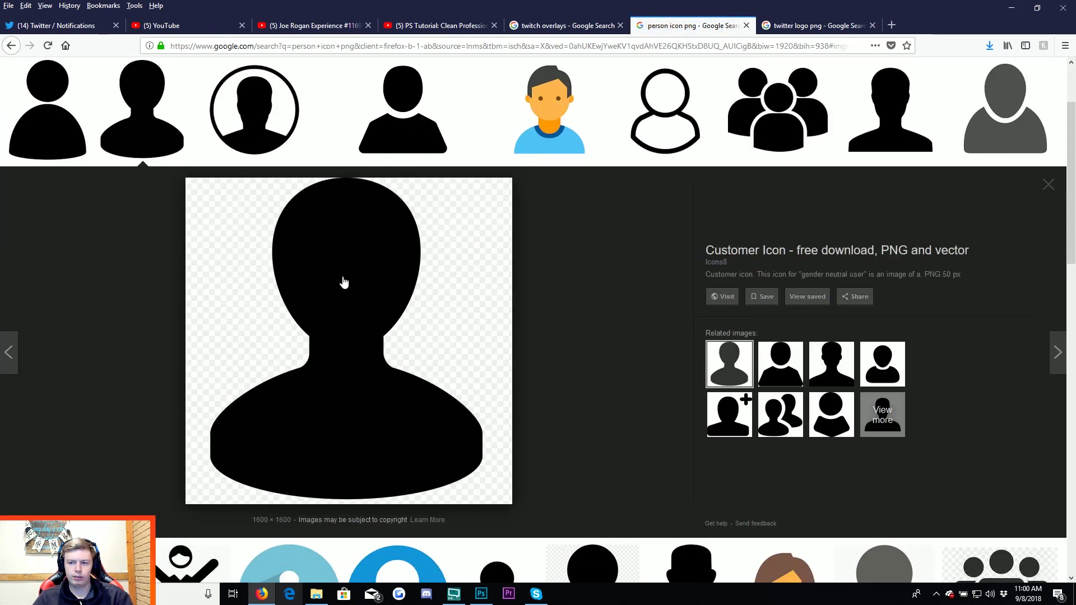
pyautogui.rightClick(344, 279)
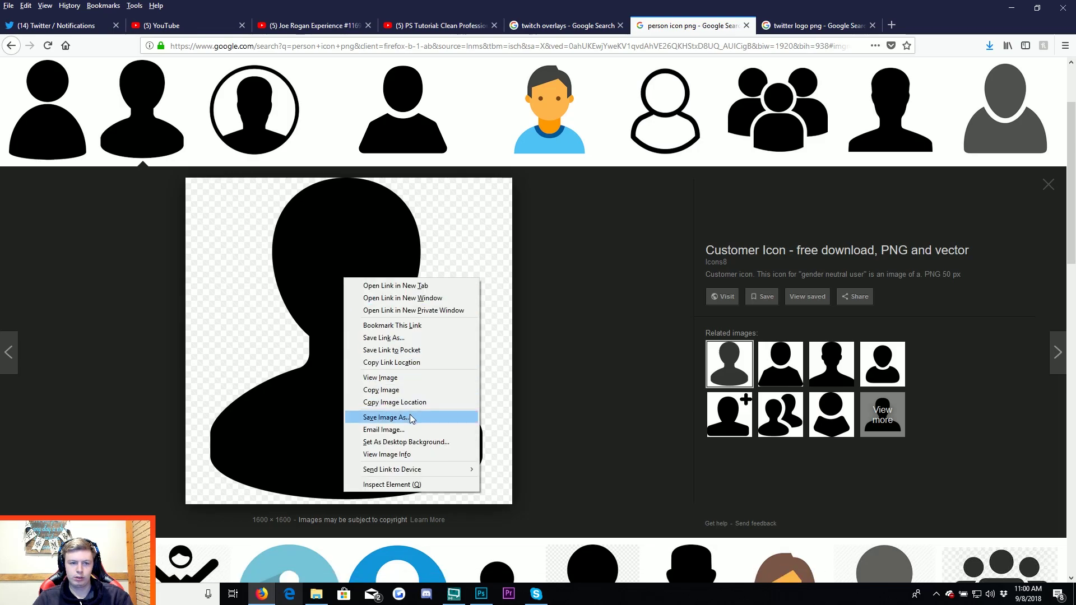
pyautogui.click(411, 418)
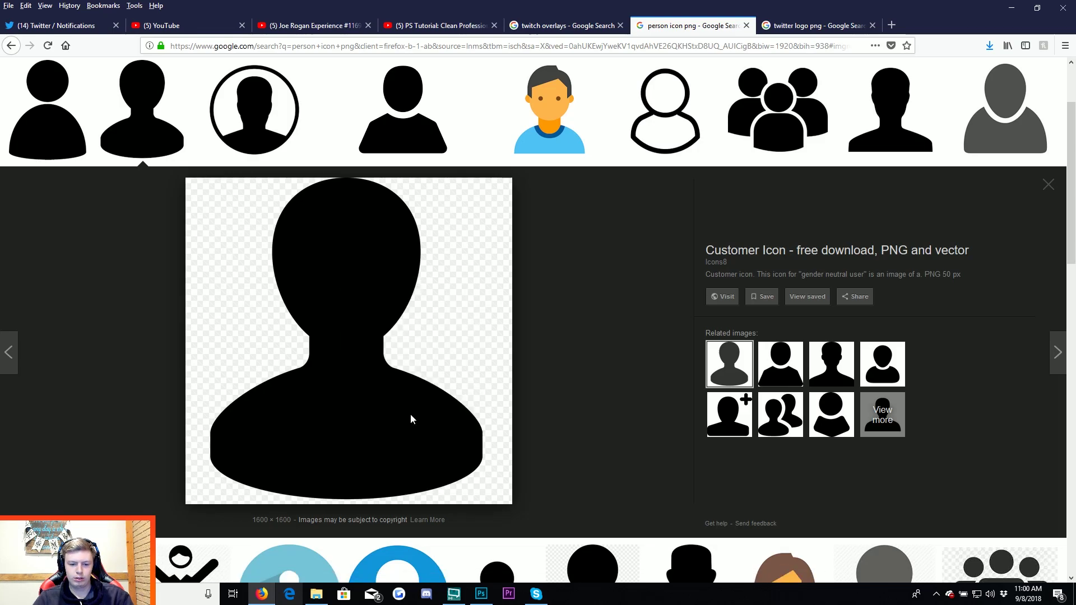
pyautogui.press('Return')
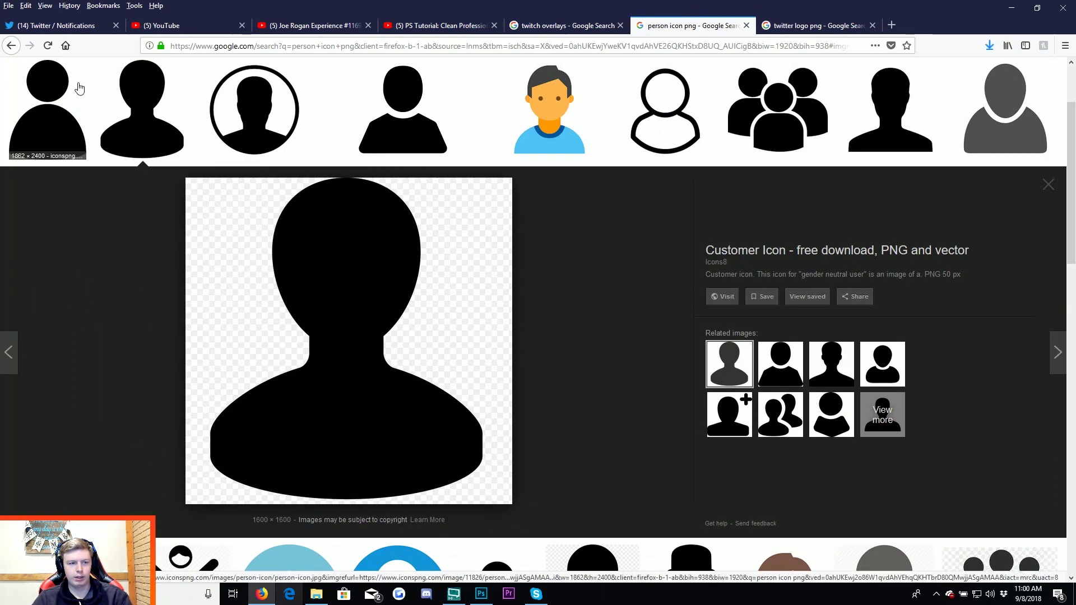
# Find a user's Twitter profile via search and save their profile photo.
pyautogui.click(64, 27)
pyautogui.click(736, 71)
pyautogui.write('m')
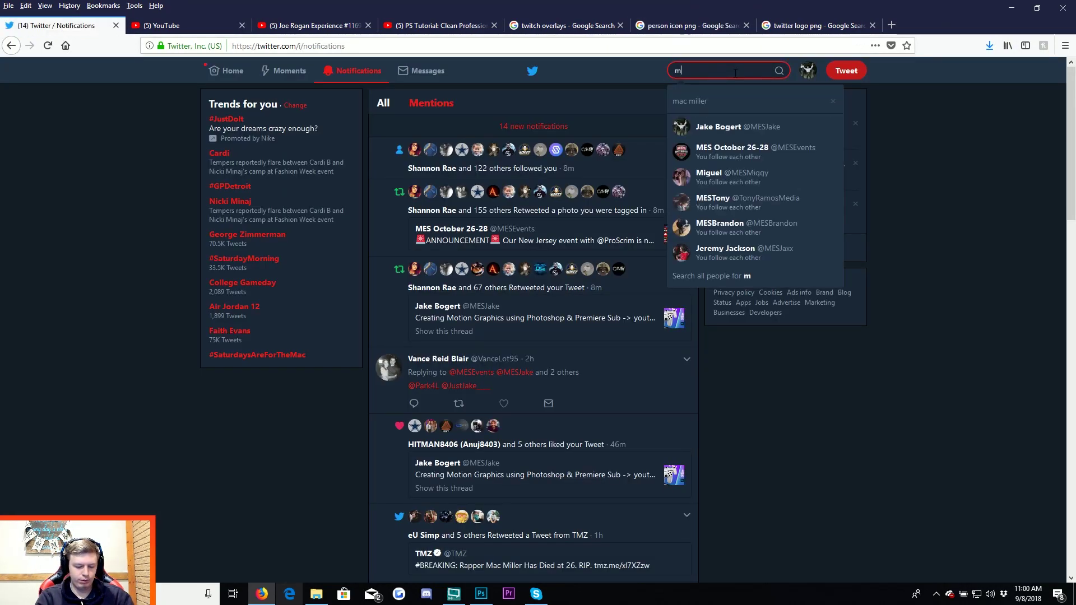
pyautogui.write('esdominic')
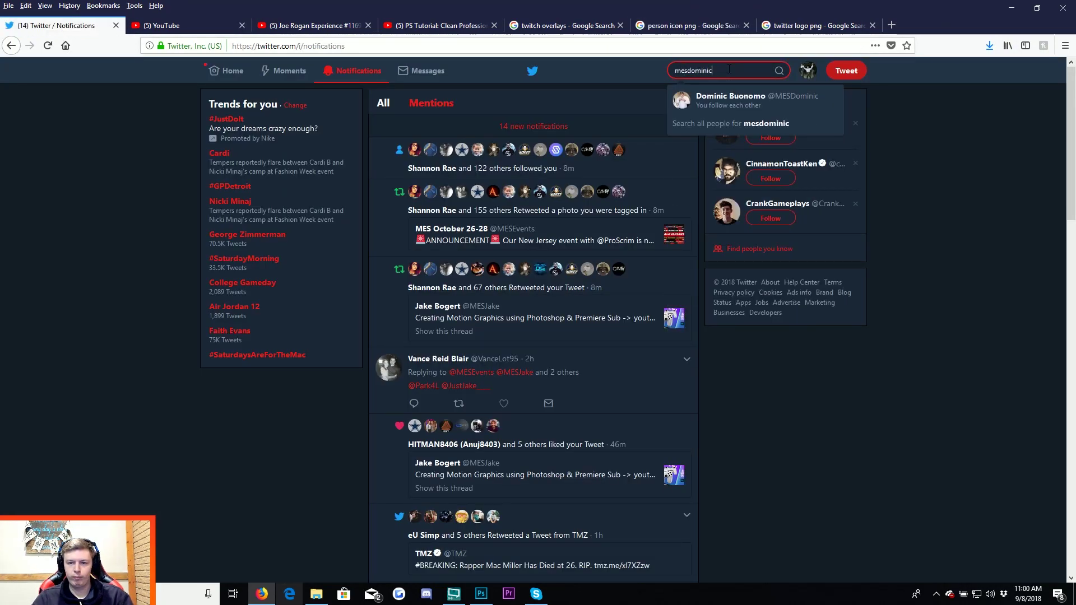
pyautogui.click(728, 100)
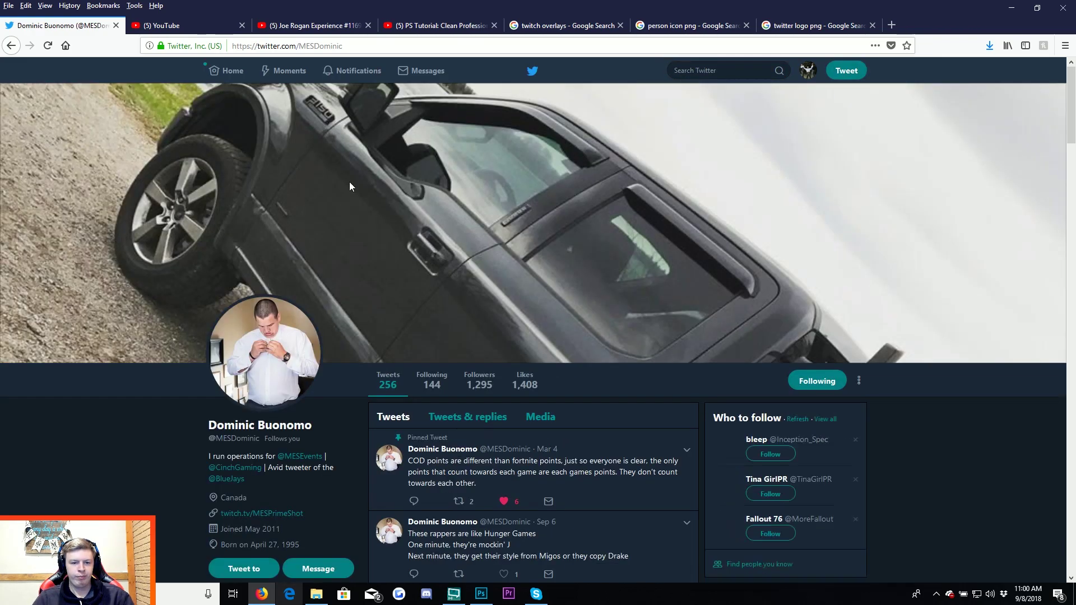
pyautogui.rightClick(271, 337)
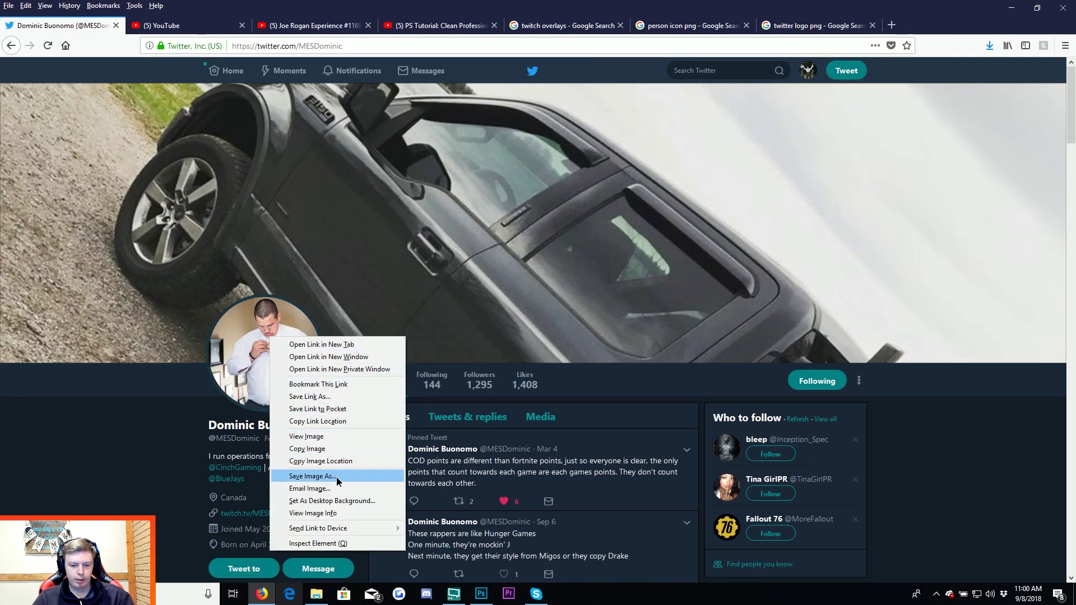
pyautogui.click(336, 477)
pyautogui.press('Return')
# Place the downloaded profile photo into the overlay and shrink it to a small thumbnail.
pyautogui.click(481, 594)
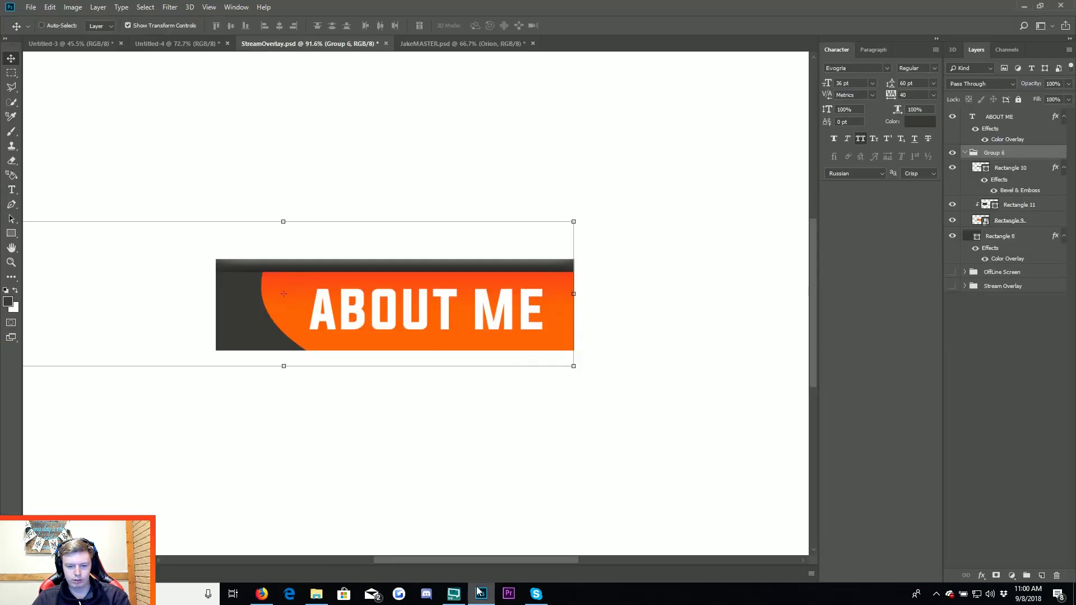
pyautogui.click(317, 594)
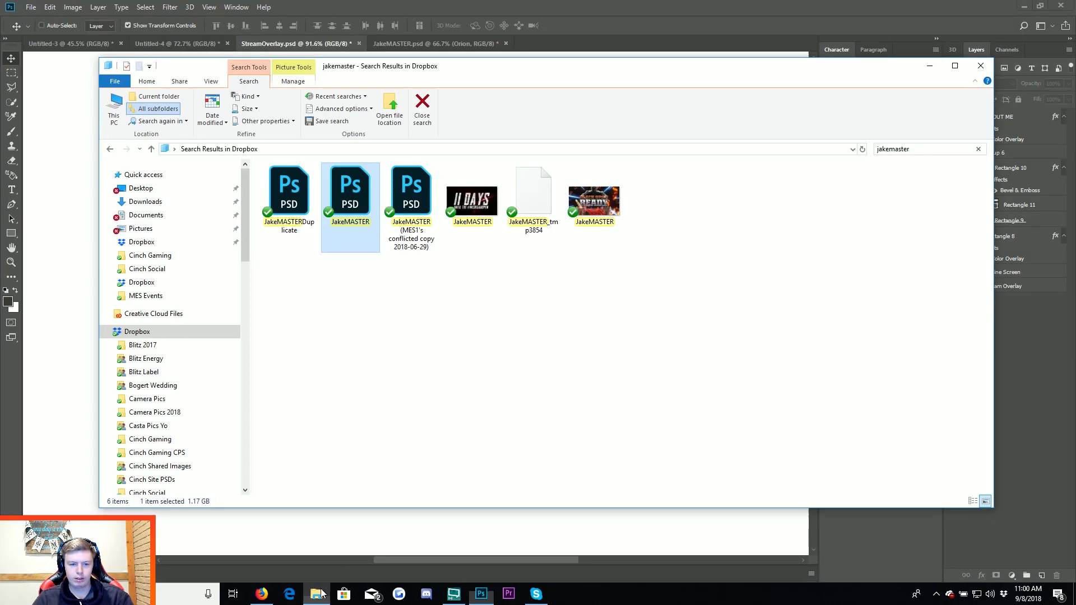
pyautogui.click(169, 175)
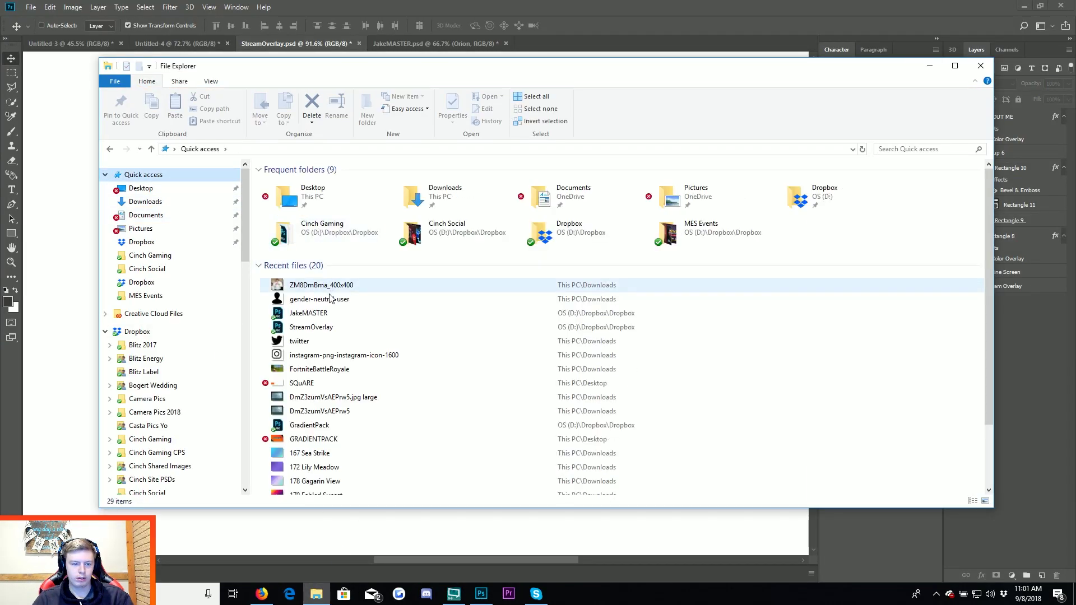
pyautogui.click(330, 298)
pyautogui.click(98, 274)
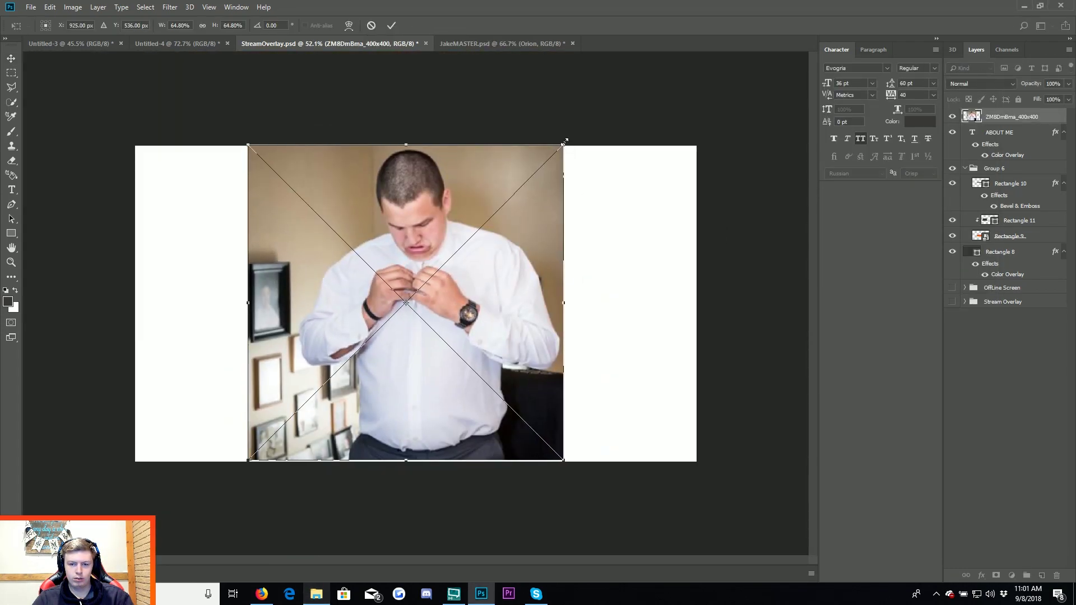
pyautogui.moveTo(565, 142); pyautogui.dragTo(276, 418)
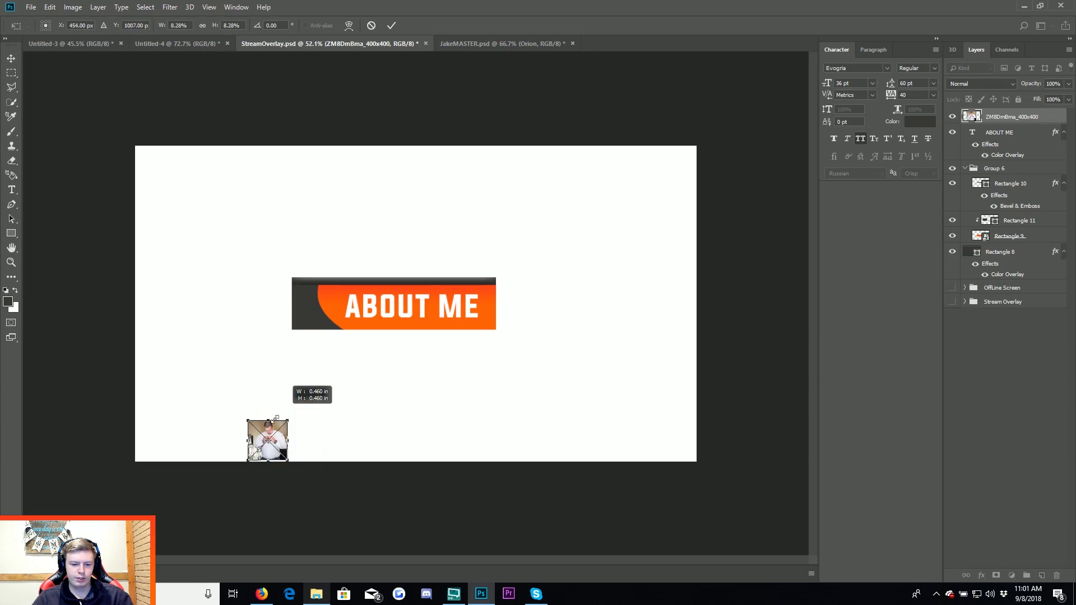
pyautogui.moveTo(276, 418); pyautogui.dragTo(287, 413)
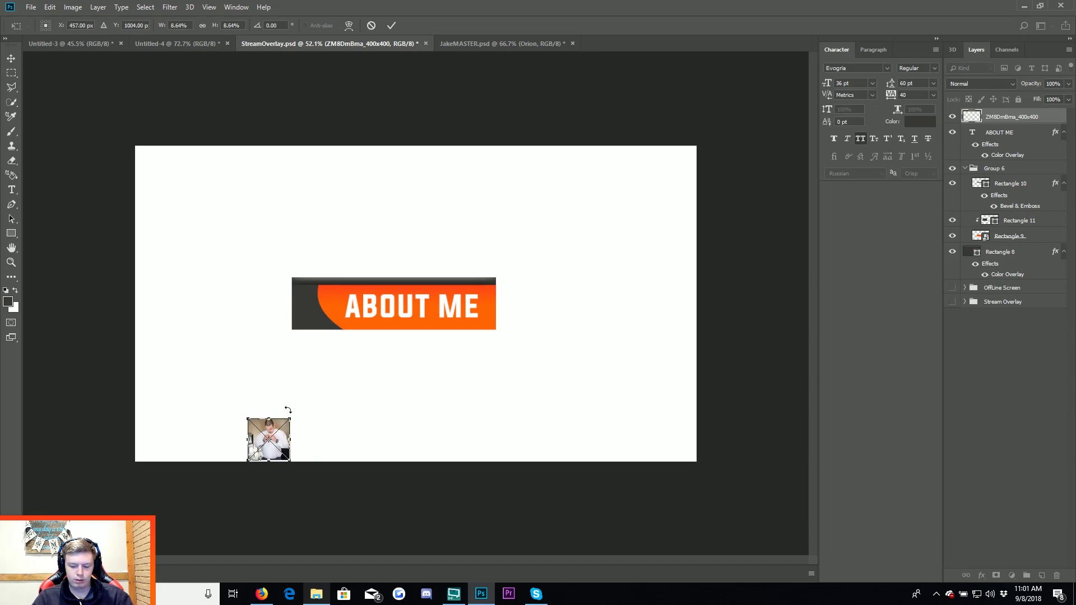
pyautogui.press('Return')
# Place the silhouette image and shrink it onto the ABOUT ME banner's dark left end.
pyautogui.click(310, 590)
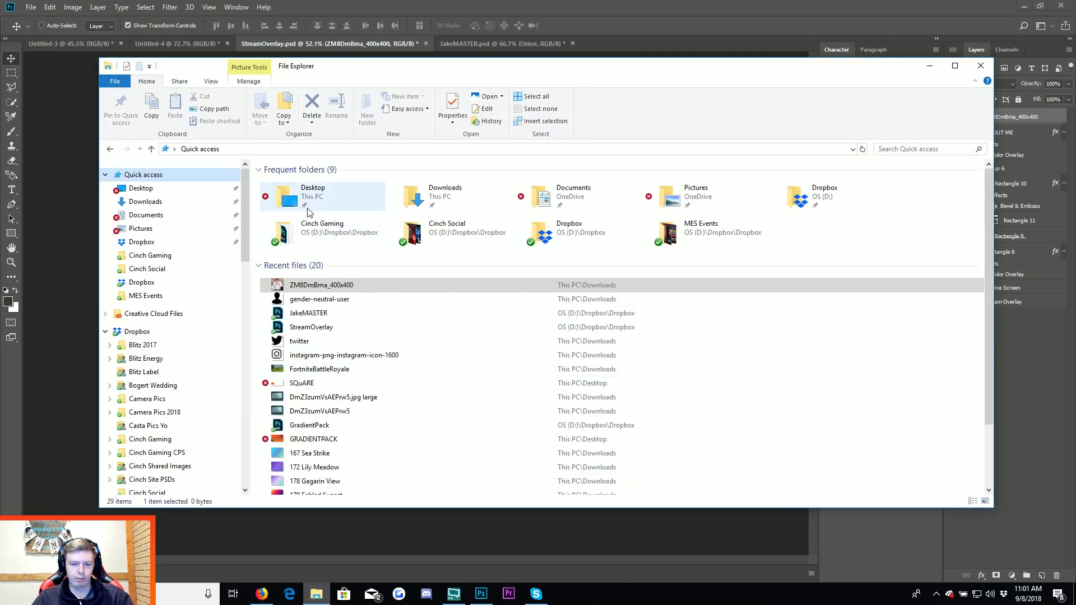
pyautogui.moveTo(323, 299)
pyautogui.mouseDown()
pyautogui.moveTo(121, 282)
pyautogui.moveTo(333, 278)
pyautogui.mouseUp()
pyautogui.moveTo(571, 149)
pyautogui.mouseDown()
pyautogui.moveTo(295, 420)
pyautogui.moveTo(390, 205)
pyautogui.mouseUp()
pyautogui.press('Return')
pyautogui.scroll(6, 325, 419)
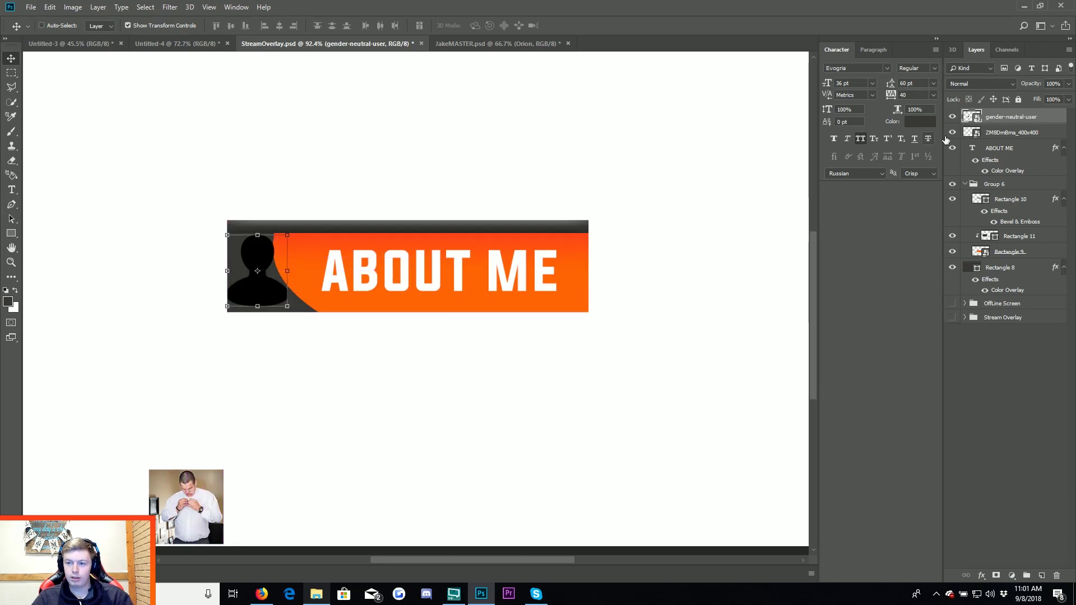
# Clip the photo to the silhouette, move it onto the banner, and scale both to about 76%.
pyautogui.moveTo(1029, 135); pyautogui.dragTo(1029, 115)
pyautogui.rightClick(1020, 116)
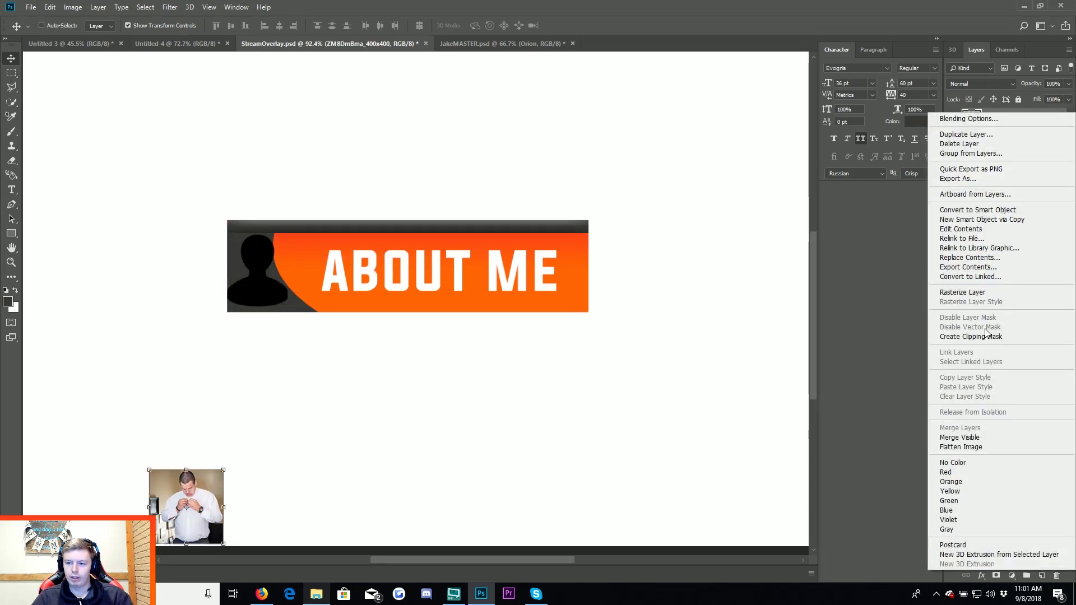
pyautogui.click(973, 336)
pyautogui.moveTo(389, 440); pyautogui.dragTo(460, 203)
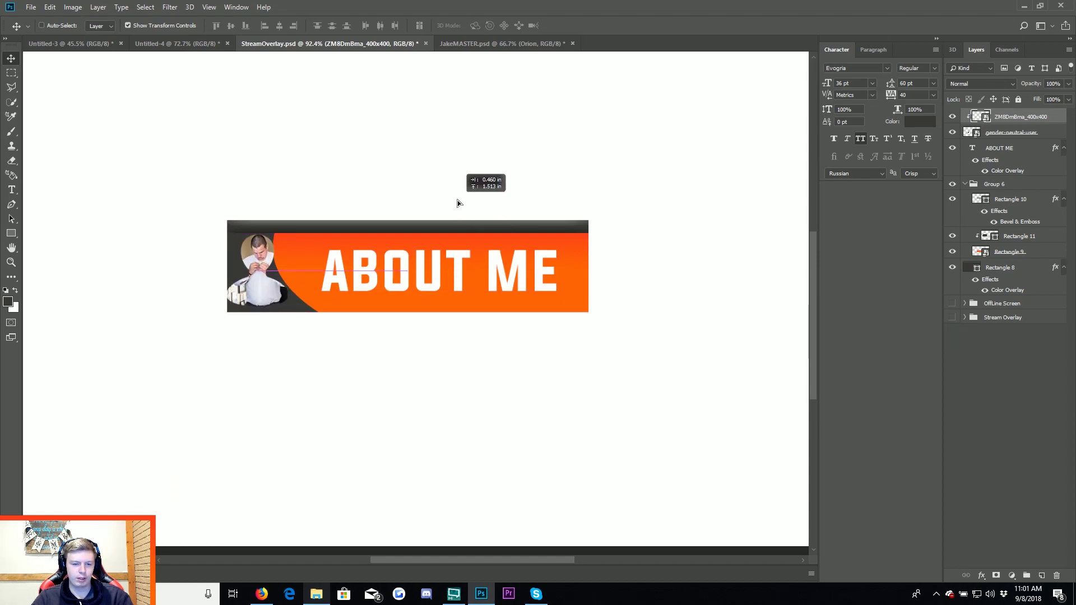
pyautogui.moveTo(293, 234); pyautogui.dragTo(298, 228)
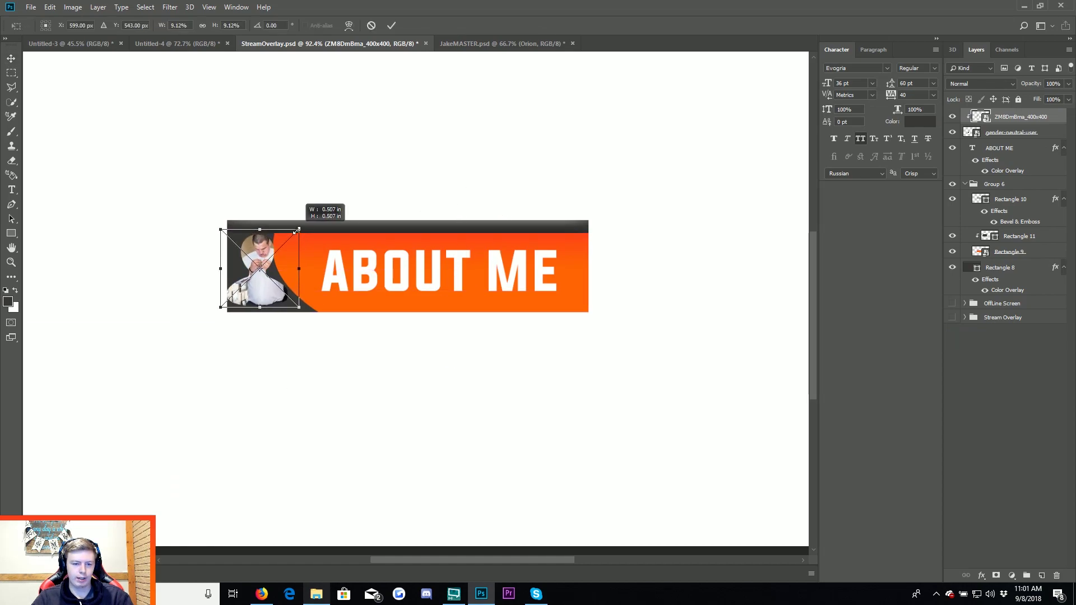
pyautogui.moveTo(366, 259); pyautogui.dragTo(365, 261)
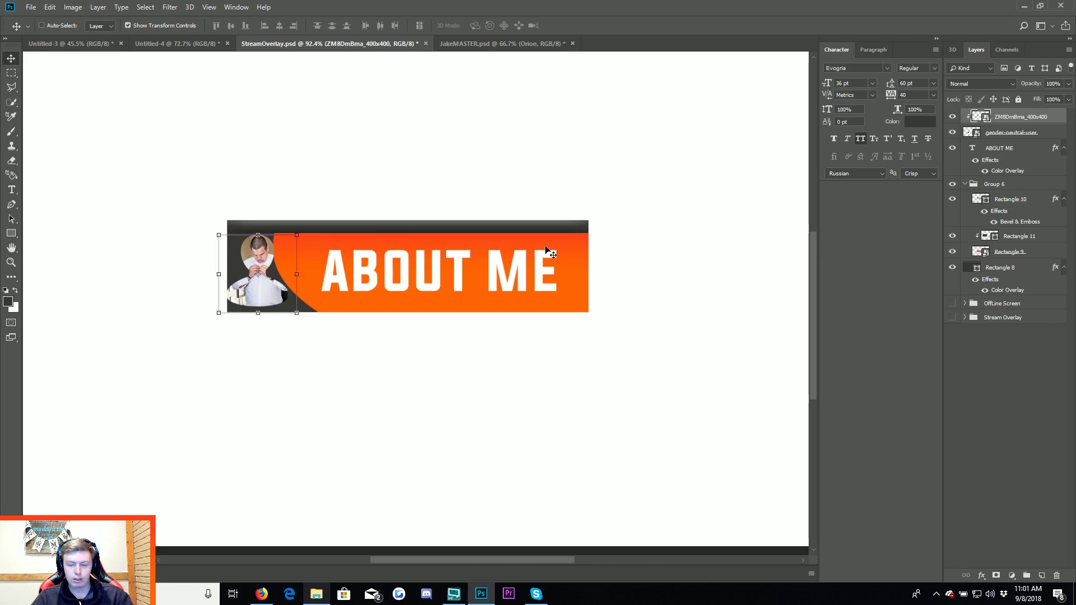
pyautogui.keyDown('shift'); pyautogui.click(1006, 133); pyautogui.keyUp('shift')
pyautogui.moveTo(300, 230); pyautogui.dragTo(271, 256)
pyautogui.press('Return')
# Stretch the orange Rectangle 11 shape to widen the dark left area.
pyautogui.rightClick(287, 300)
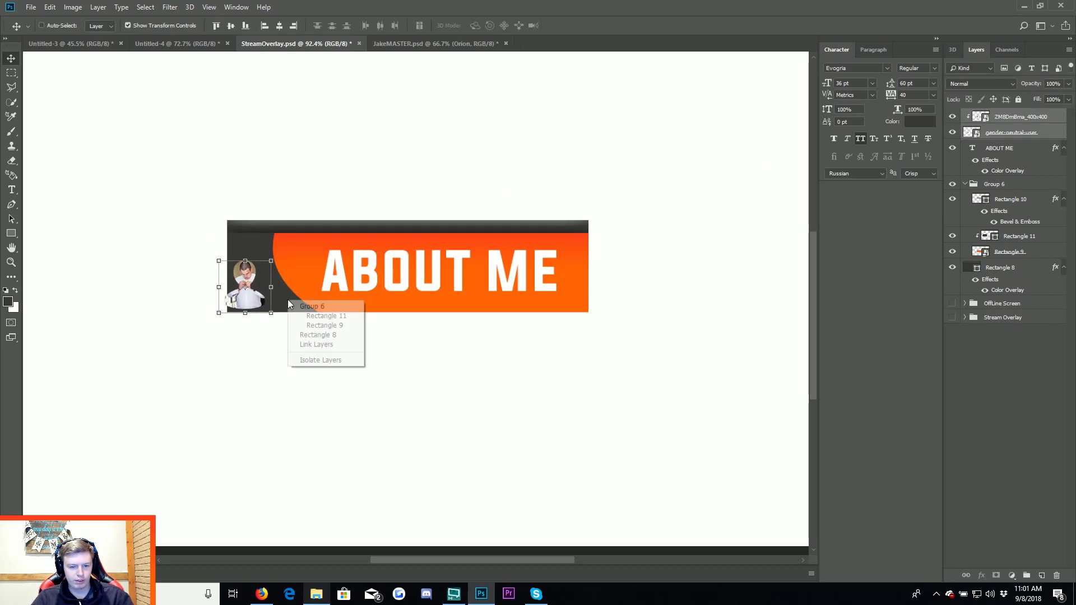
pyautogui.click(308, 317)
pyautogui.hotkey('ctrl', 't')
pyautogui.moveTo(348, 256); pyautogui.dragTo(372, 257)
pyautogui.press('Return')
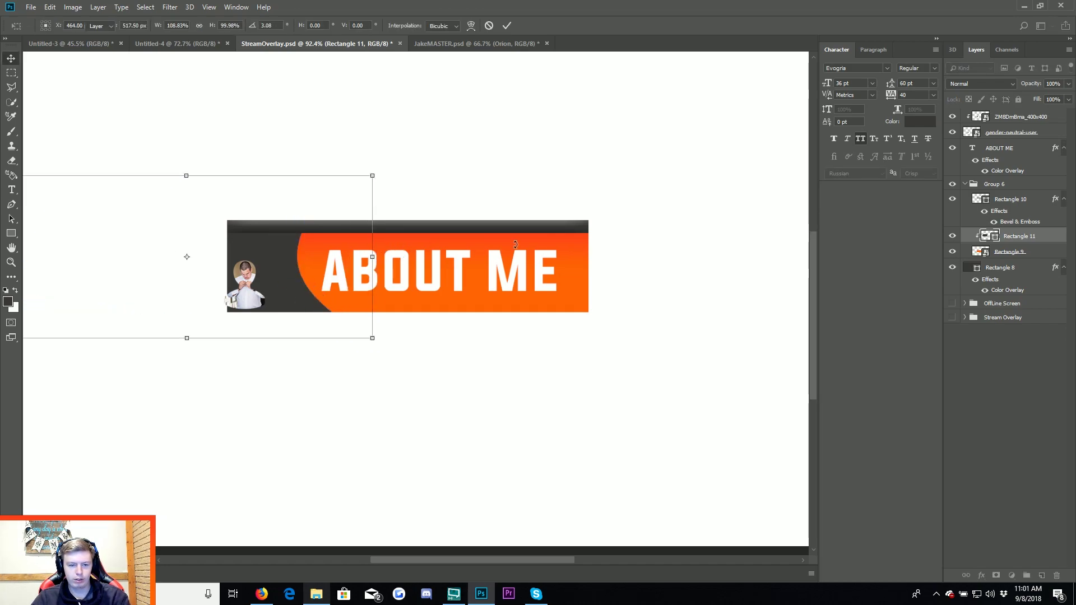
# Enlarge the photo and silhouette layers to fill the dark area and nudge them into place.
pyautogui.click(1048, 130)
pyautogui.keyDown('shift'); pyautogui.click(1048, 116); pyautogui.keyUp('shift')
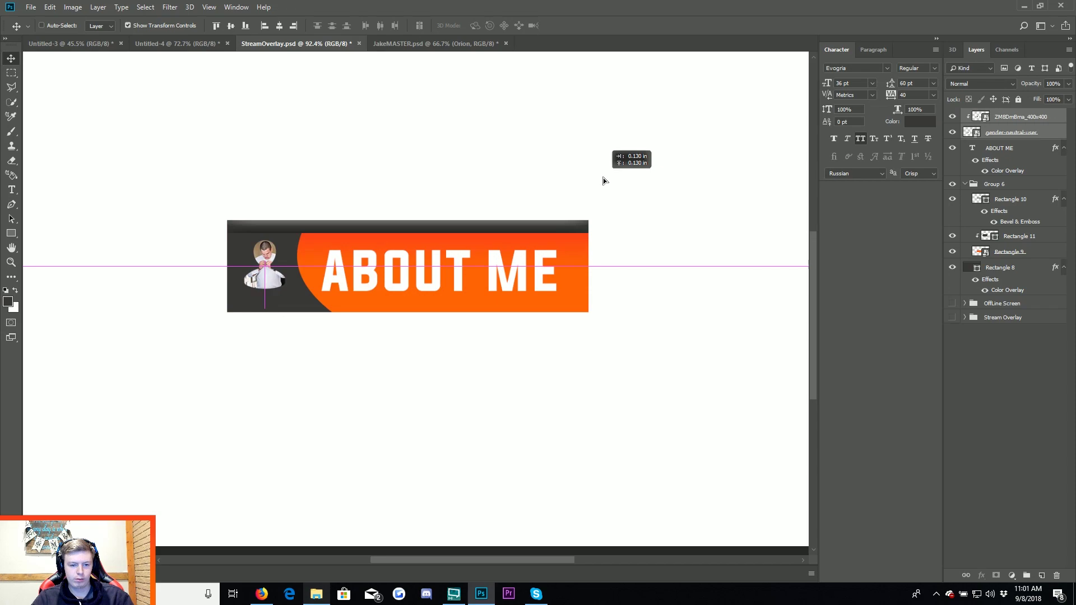
pyautogui.moveTo(284, 242); pyautogui.dragTo(286, 234)
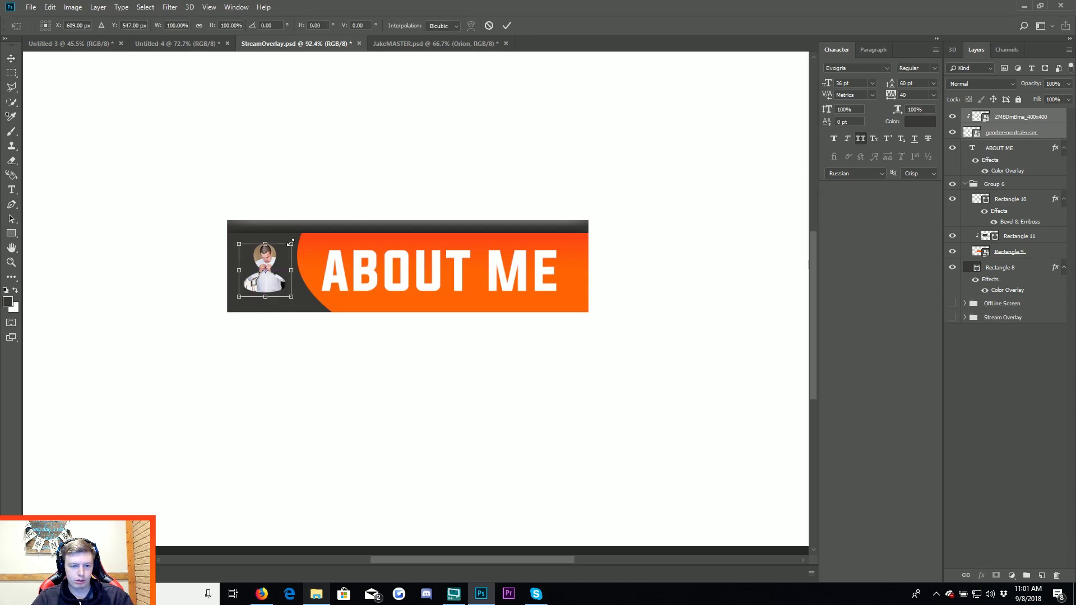
pyautogui.moveTo(411, 273)
pyautogui.mouseDown()
pyautogui.moveTo(409, 283)
pyautogui.moveTo(390, 277)
pyautogui.mouseUp()
pyautogui.press('Return')
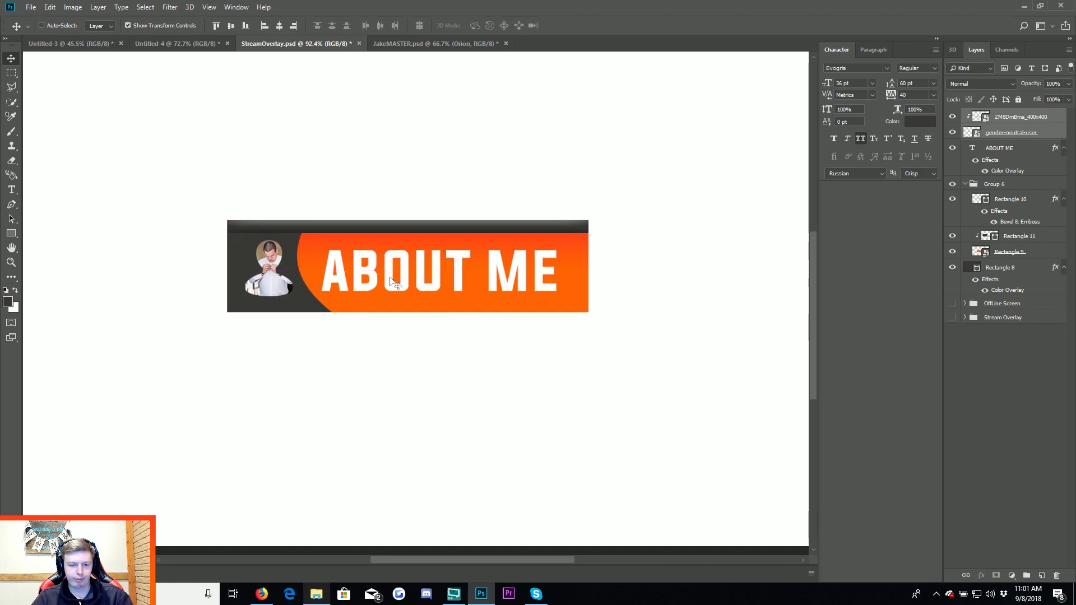
pyautogui.press('Left')
pyautogui.press('Left')
pyautogui.press('Left')
# Nudge the ABOUT ME text slightly right and up.
pyautogui.rightClick(385, 273)
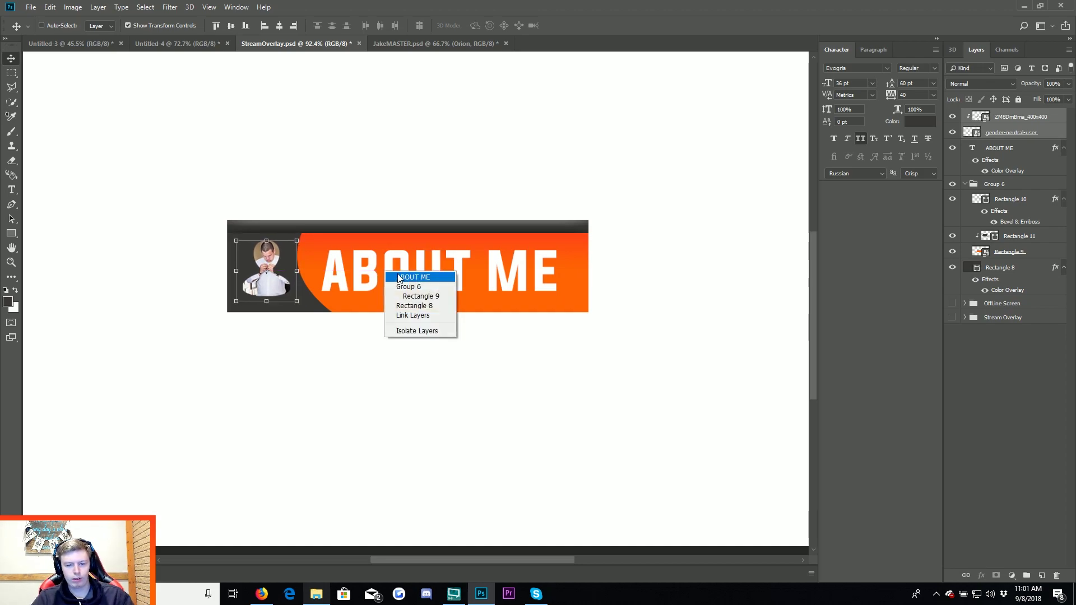
pyautogui.click(404, 281)
pyautogui.scroll(-2, 476, 284)
pyautogui.moveTo(457, 305); pyautogui.dragTo(460, 303)
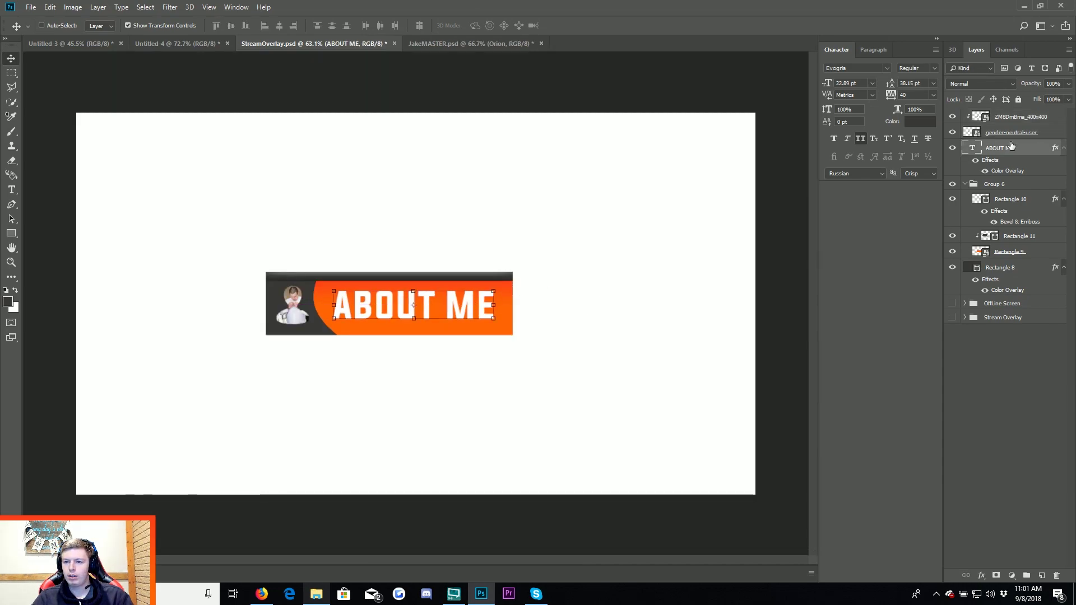
# Group all the banner layers into a group named About Me.
pyautogui.click(1038, 119)
pyautogui.keyDown('shift'); pyautogui.click(1026, 273); pyautogui.keyUp('shift')
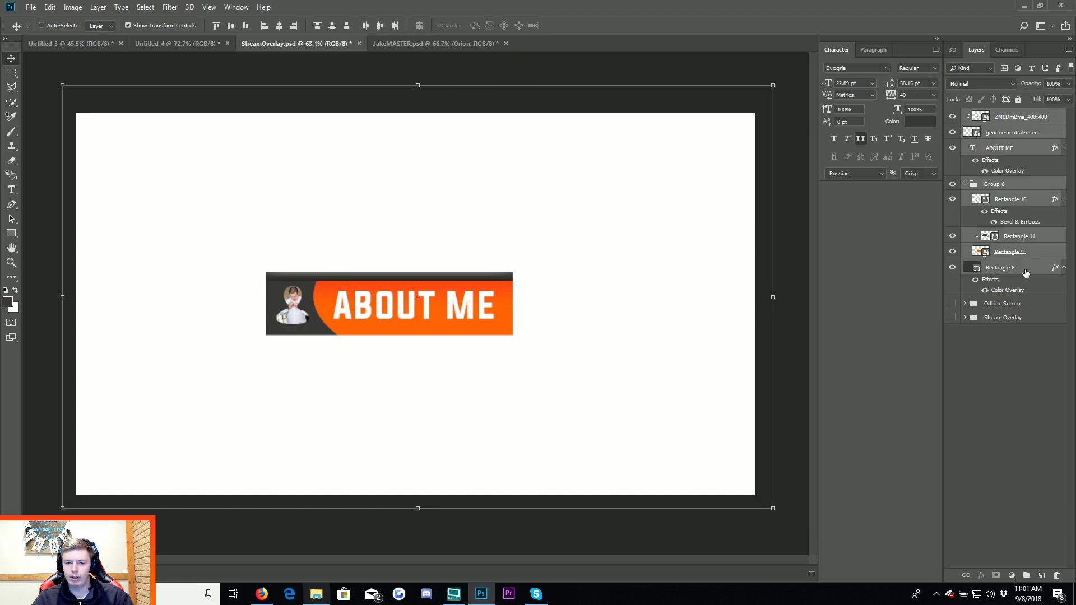
pyautogui.click(1024, 252)
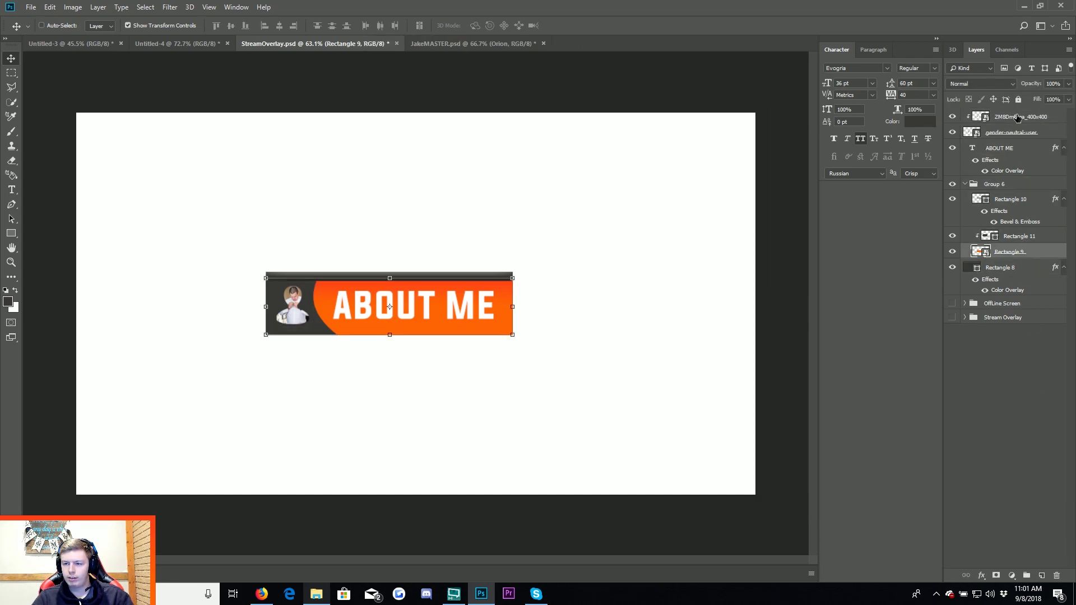
pyautogui.keyDown('shift'); pyautogui.click(1018, 118); pyautogui.keyUp('shift')
pyautogui.click(1026, 576)
pyautogui.write('About Me')
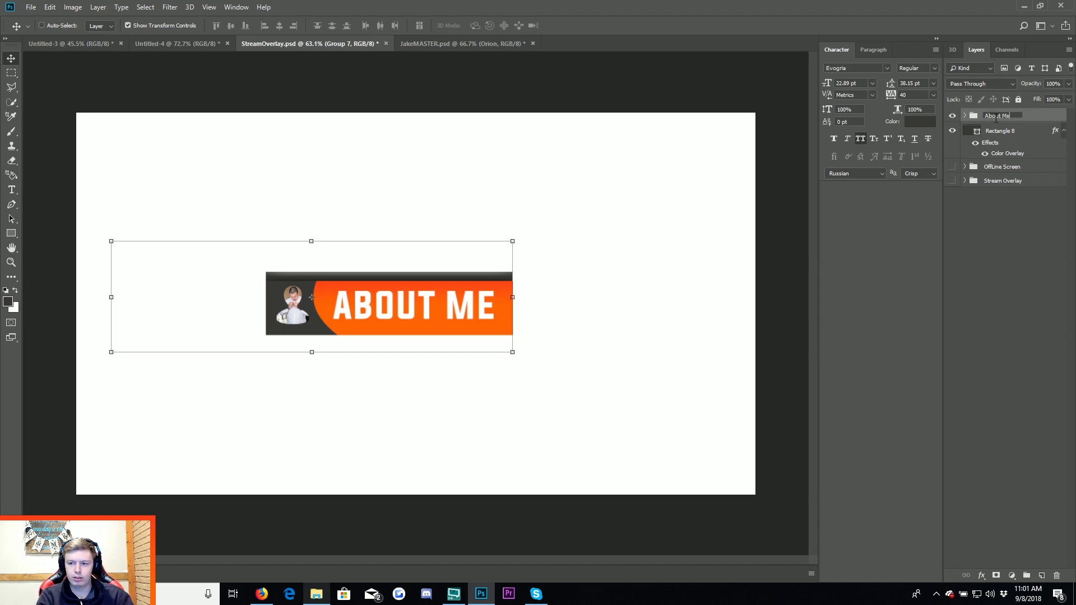
pyautogui.press('Return')
# Place a duplicate of the banner below it and view the twitch overlays reference in Firefox.
pyautogui.moveTo(394, 317)
pyautogui.mouseDown()
pyautogui.moveTo(276, 256)
pyautogui.moveTo(306, 353)
pyautogui.mouseUp()
pyautogui.click(953, 116)
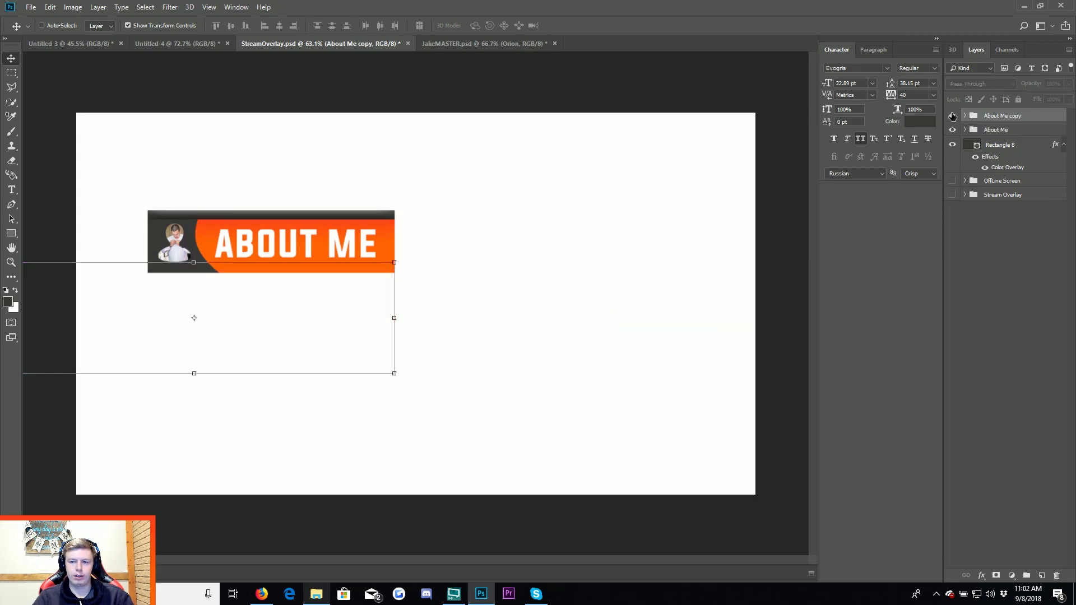
pyautogui.click(952, 116)
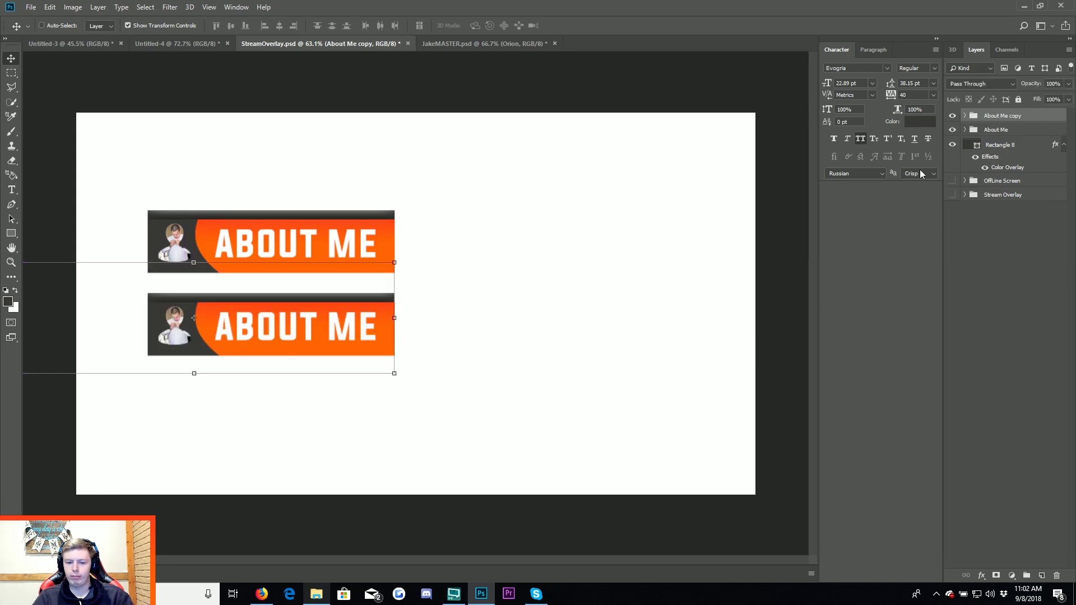
pyautogui.click(262, 593)
pyautogui.click(546, 29)
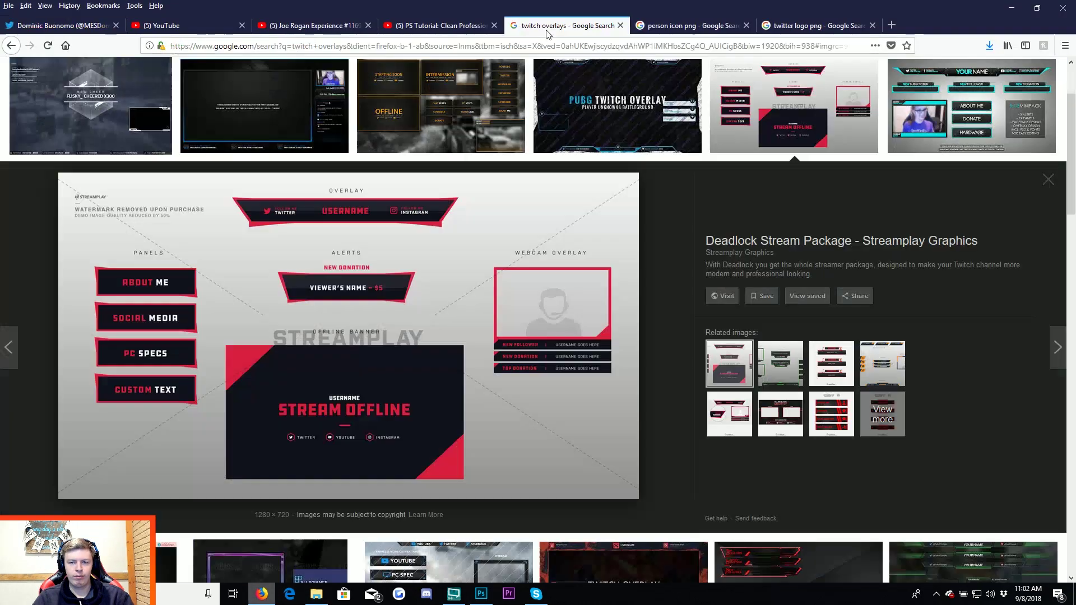
# Replace the lower banner's ABOUT ME text with SOCIAL MEDIA.
pyautogui.click(1006, 11)
pyautogui.click(11, 190)
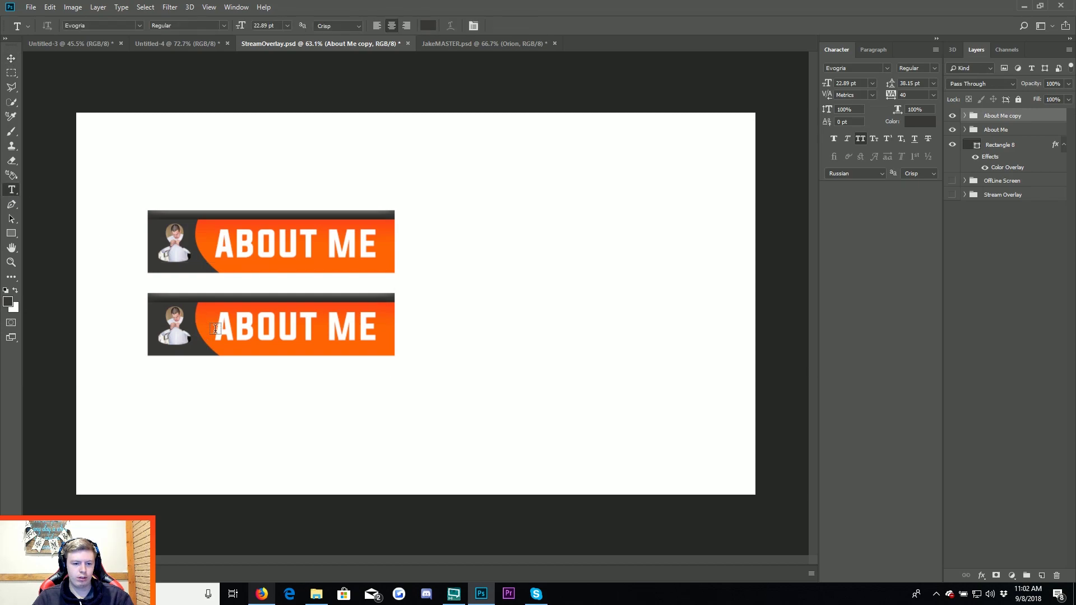
pyautogui.tripleClick(247, 331)
pyautogui.write('SO')
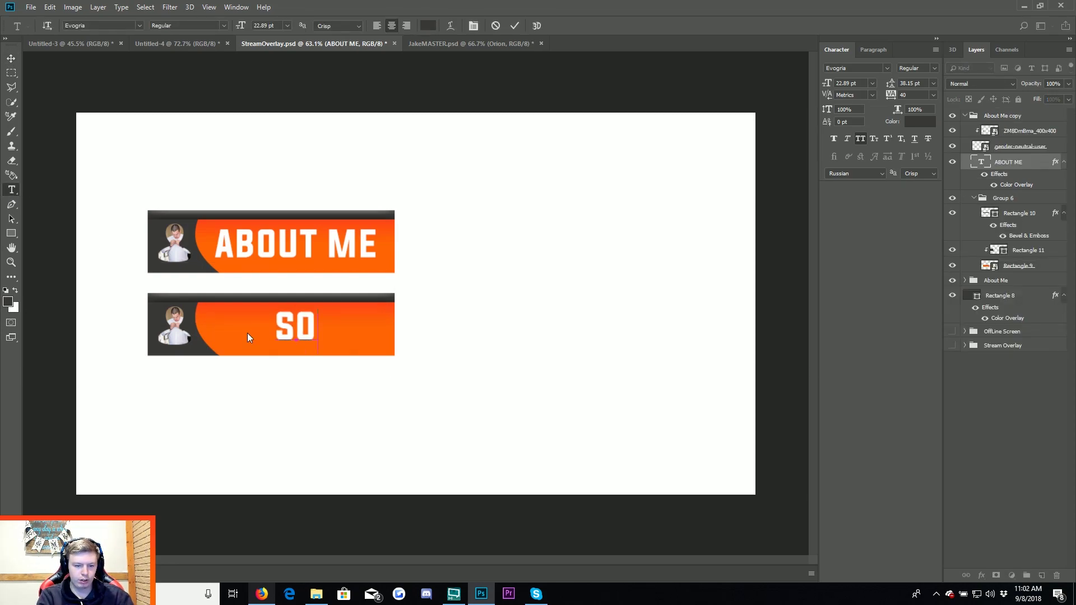
pyautogui.write('CIAL')
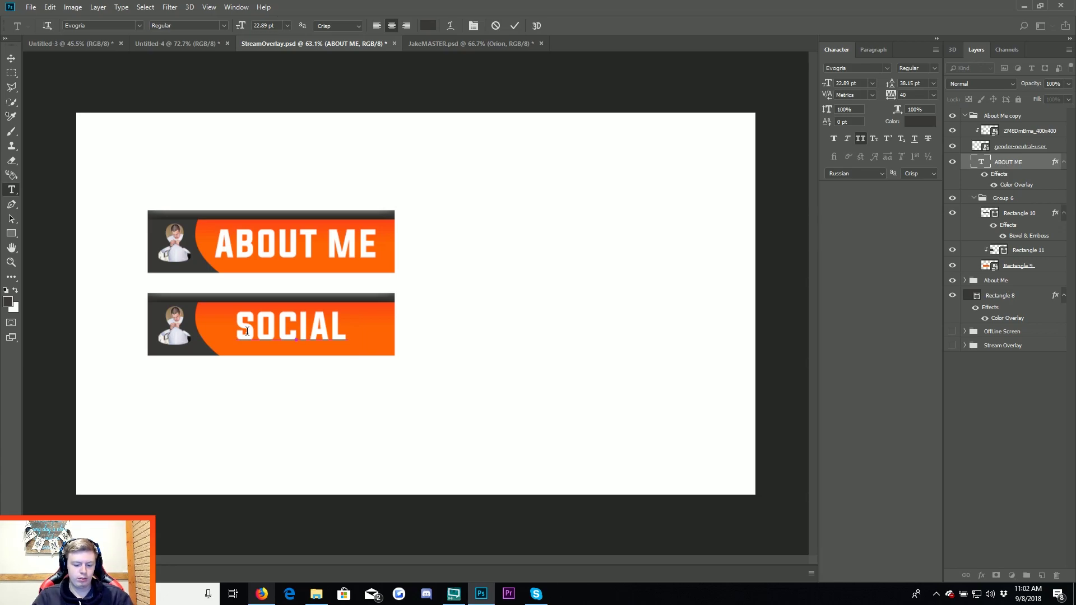
pyautogui.write(' MEDIA')
pyautogui.click(11, 58)
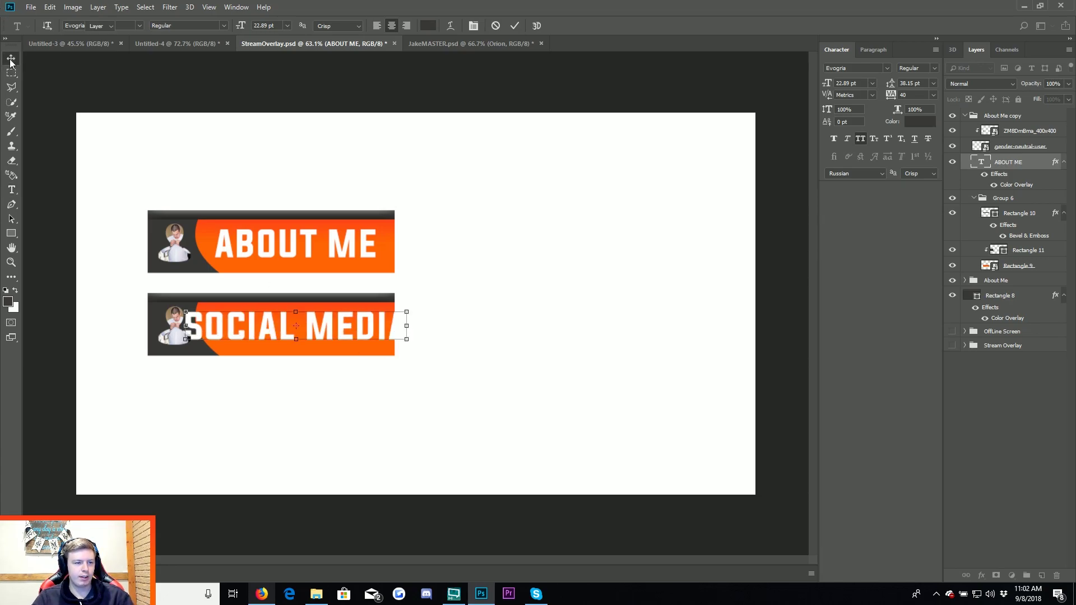
# Shrink the SOCIAL MEDIA text to fit the banner and shift it left into place.
pyautogui.hotkey('ctrl', 't')
pyautogui.moveTo(203, 310); pyautogui.dragTo(251, 318)
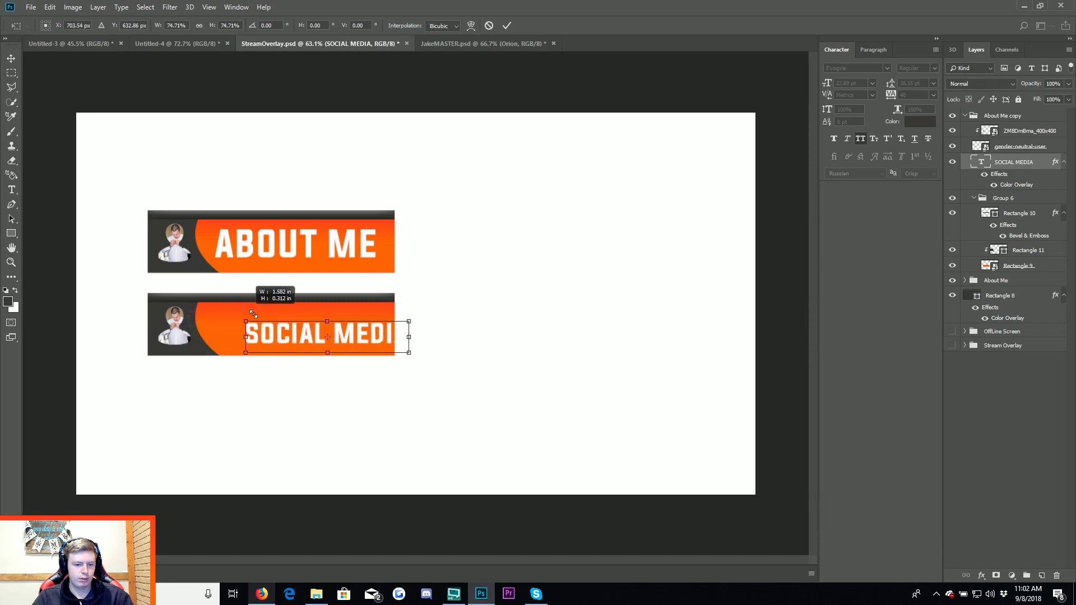
pyautogui.press('Return')
pyautogui.moveTo(546, 364); pyautogui.dragTo(509, 365)
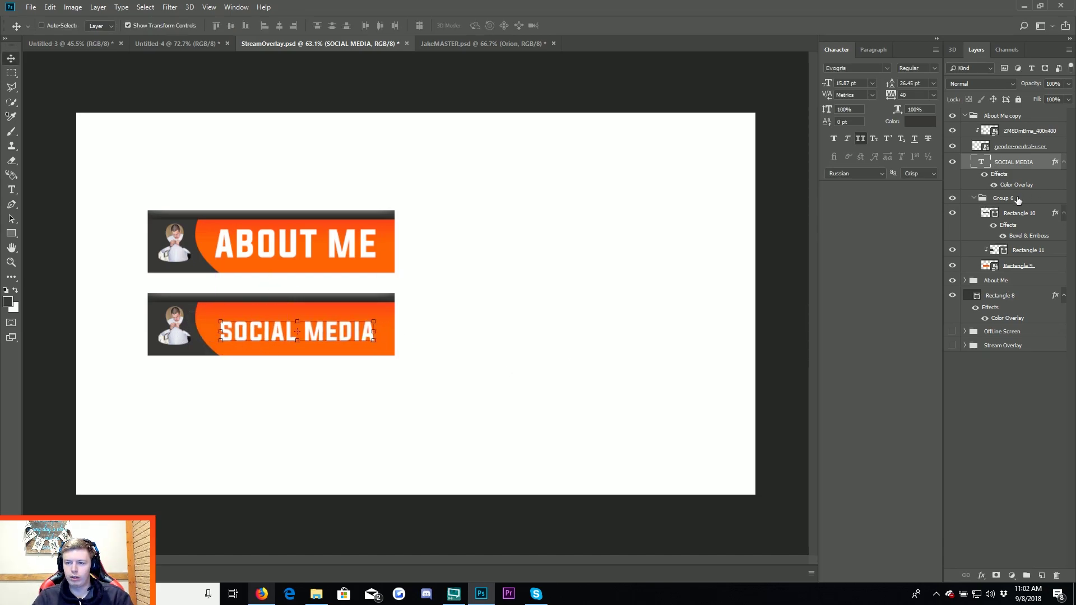
# Delete the photo and silhouette layers from the SOCIAL MEDIA bar.
pyautogui.click(1009, 147)
pyautogui.keyDown('shift'); pyautogui.click(1012, 131); pyautogui.keyUp('shift')
pyautogui.press('Delete')
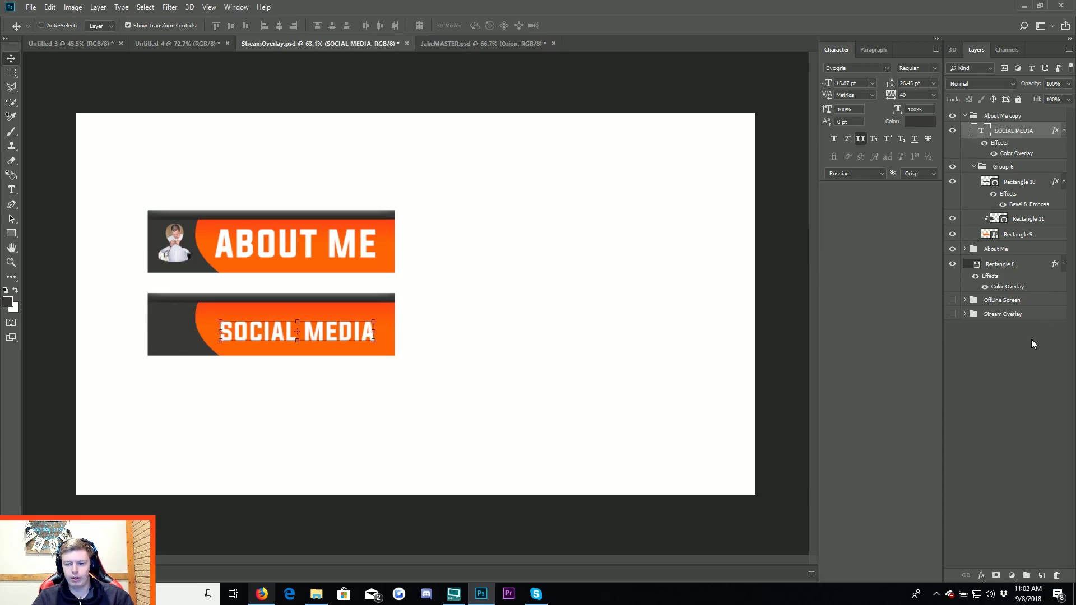
pyautogui.click(262, 593)
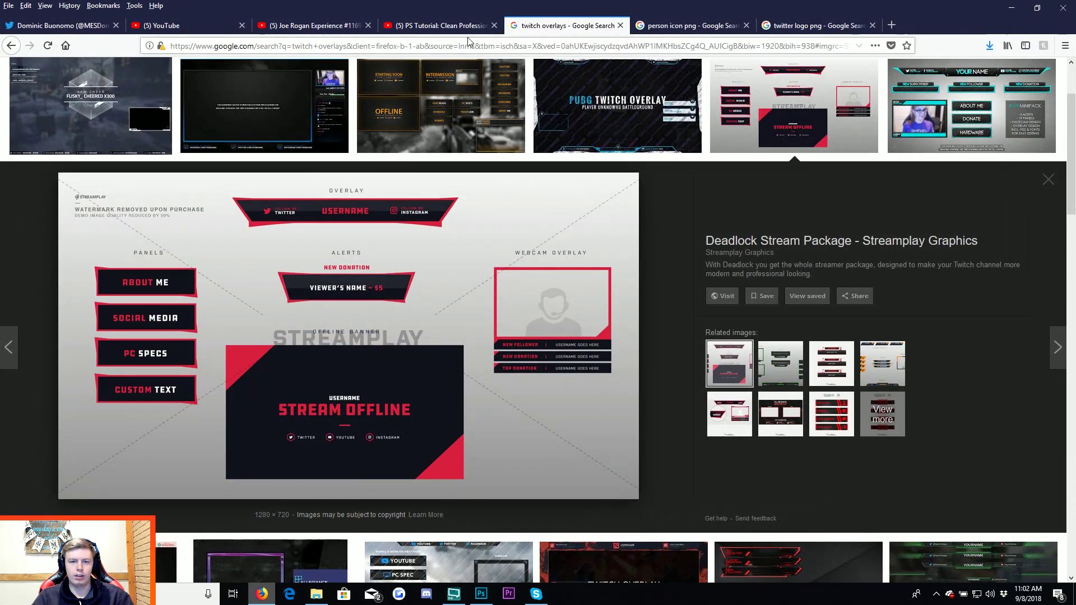
# Search Google for 'social media icon png' and show the image results.
pyautogui.click(662, 26)
pyautogui.click(642, 45)
pyautogui.write('soc')
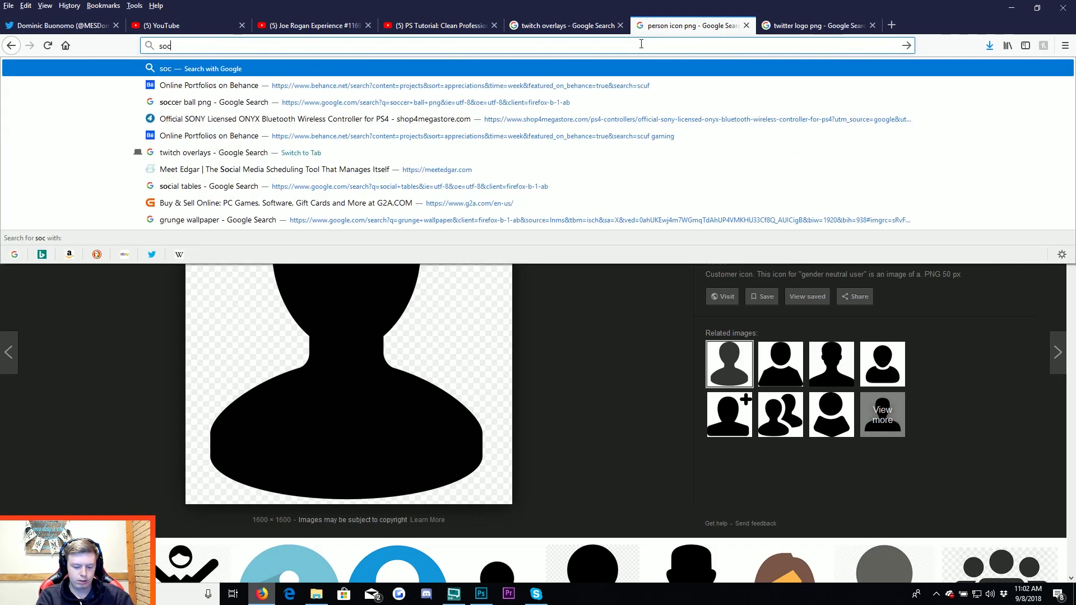
pyautogui.write('ial media icon pg')
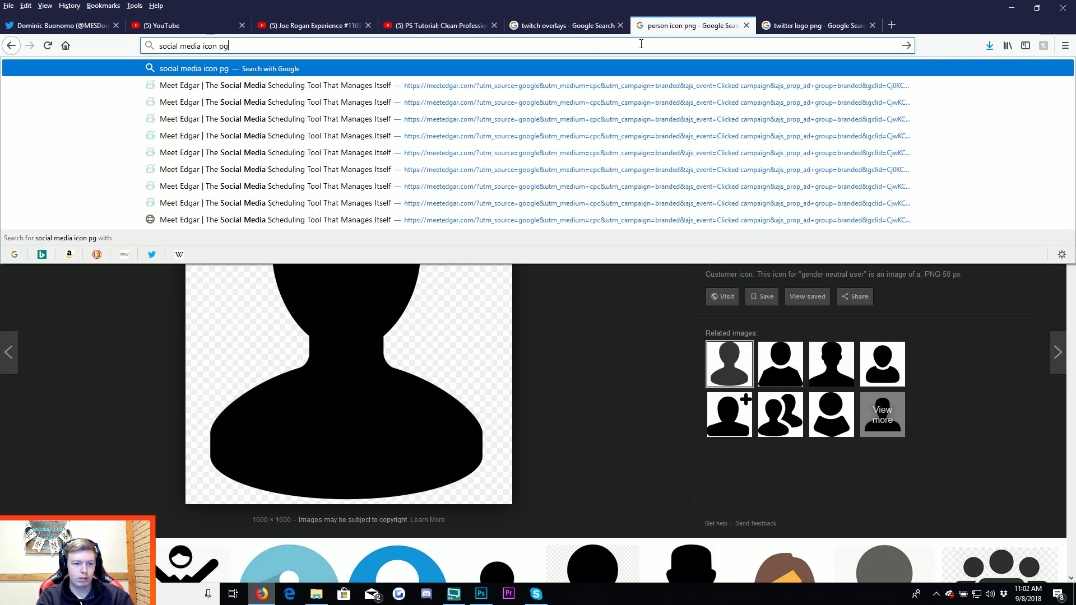
pyautogui.press('BackSpace')
pyautogui.write('ng')
pyautogui.press('Return')
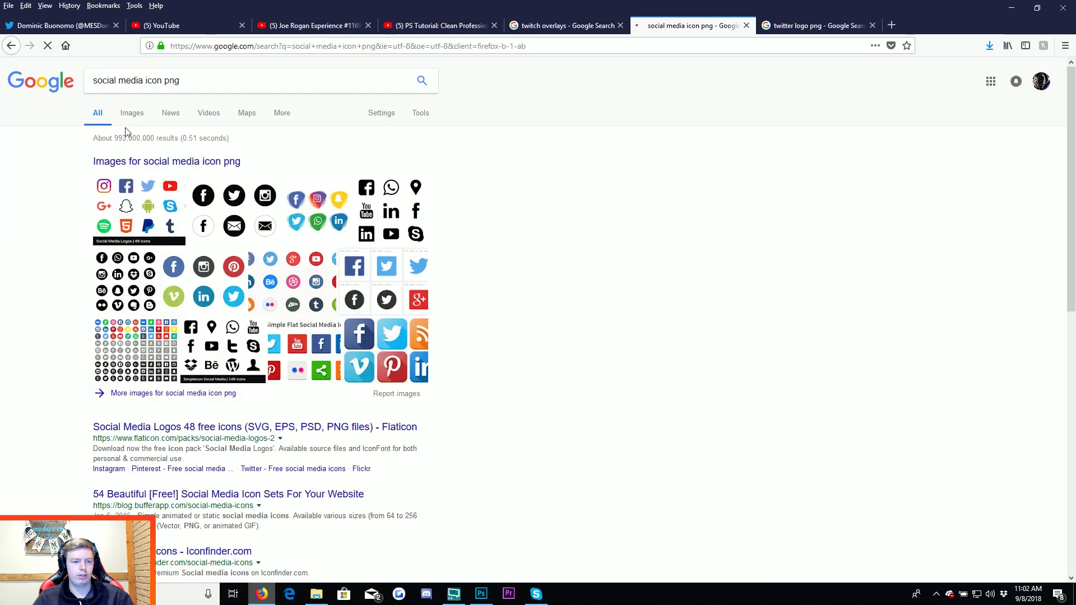
pyautogui.click(123, 115)
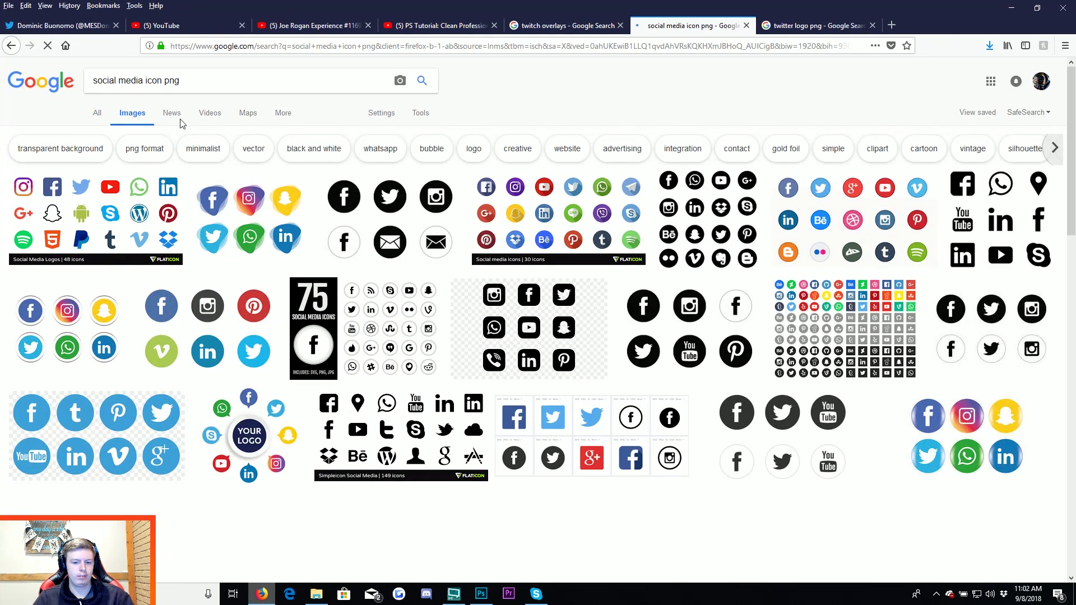
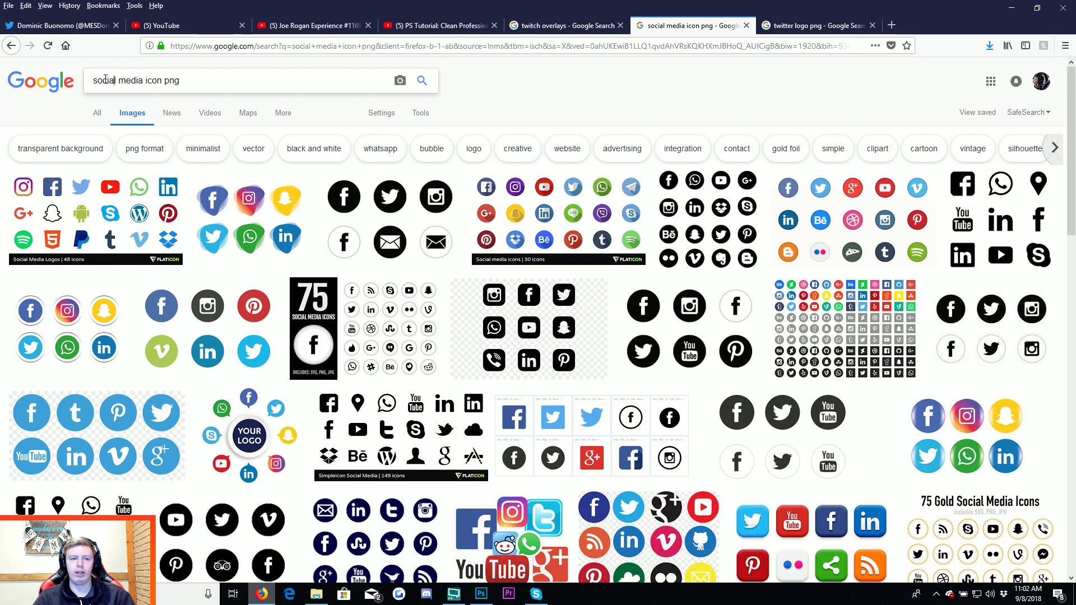
# Search Google Images for generic social media icons and preview the two-person silhouette.
pyautogui.write('generic')
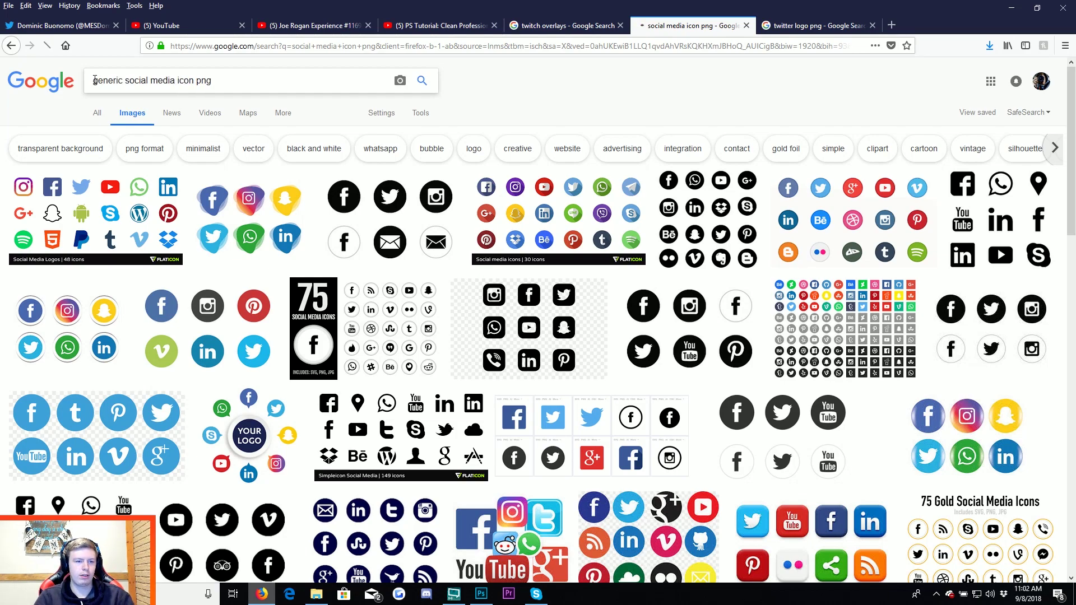
pyautogui.press('Return')
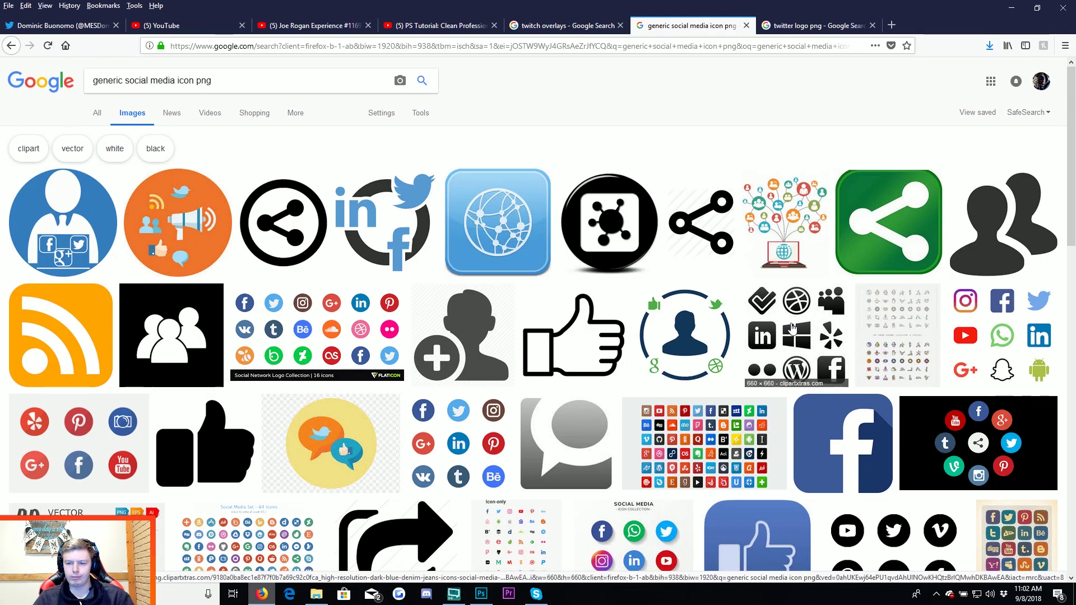
pyautogui.click(978, 232)
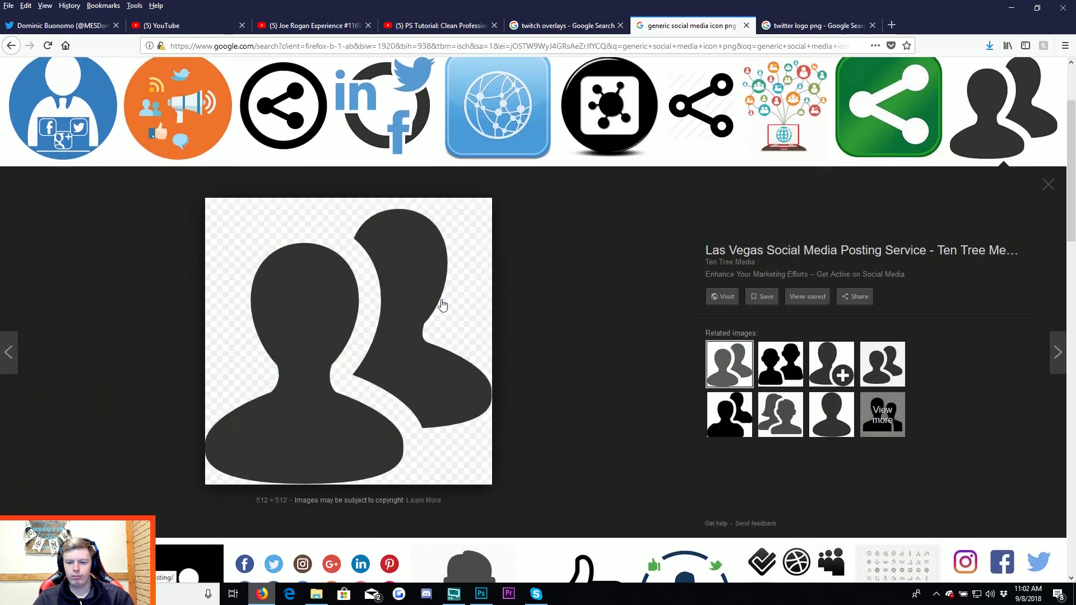
pyautogui.scroll(-2, 476, 300)
pyautogui.scroll(-3, 509, 298)
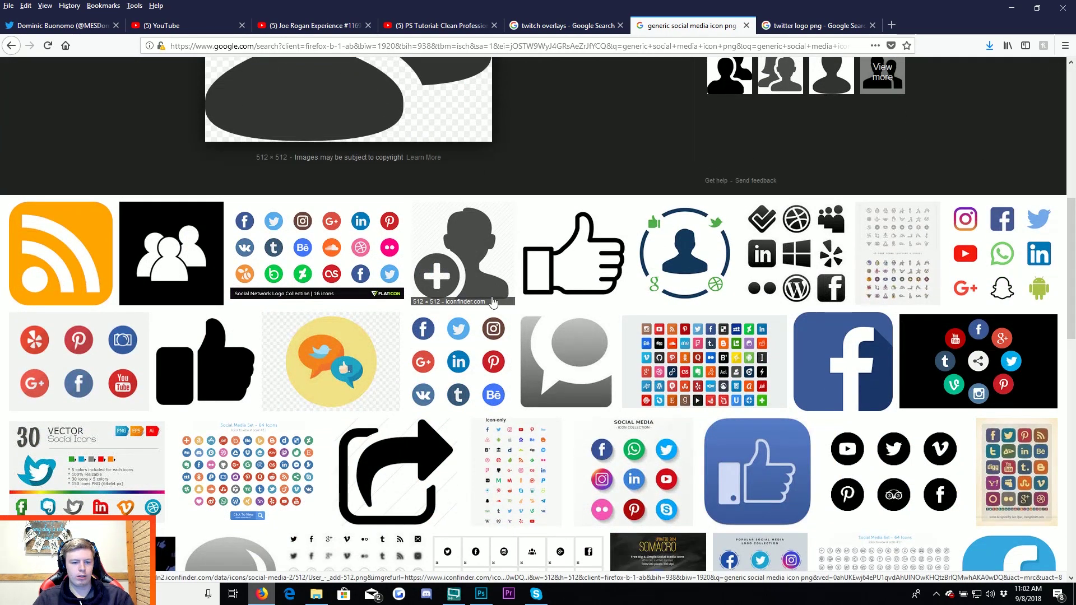
# Save the black thumbs-up image to the computer.
pyautogui.click(205, 347)
pyautogui.rightClick(385, 331)
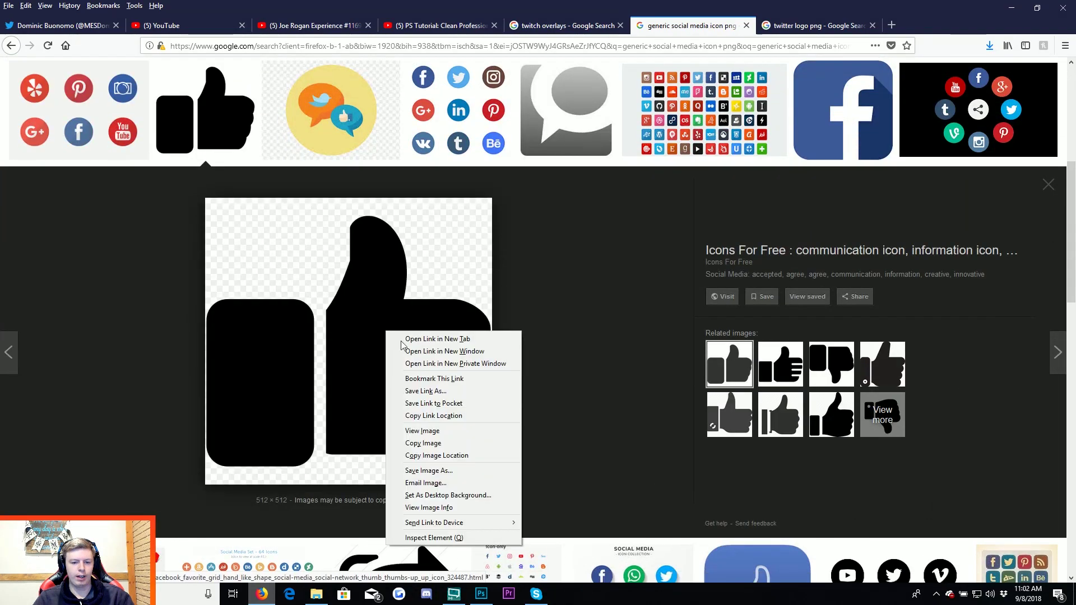
pyautogui.click(479, 474)
pyautogui.press('Return')
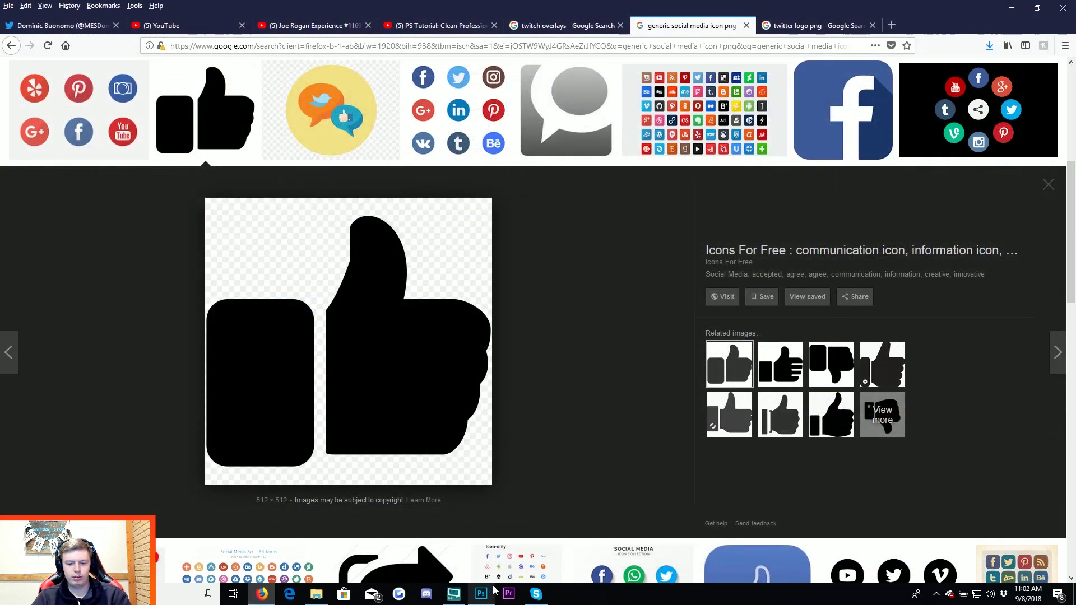
pyautogui.click(486, 592)
pyautogui.click(316, 594)
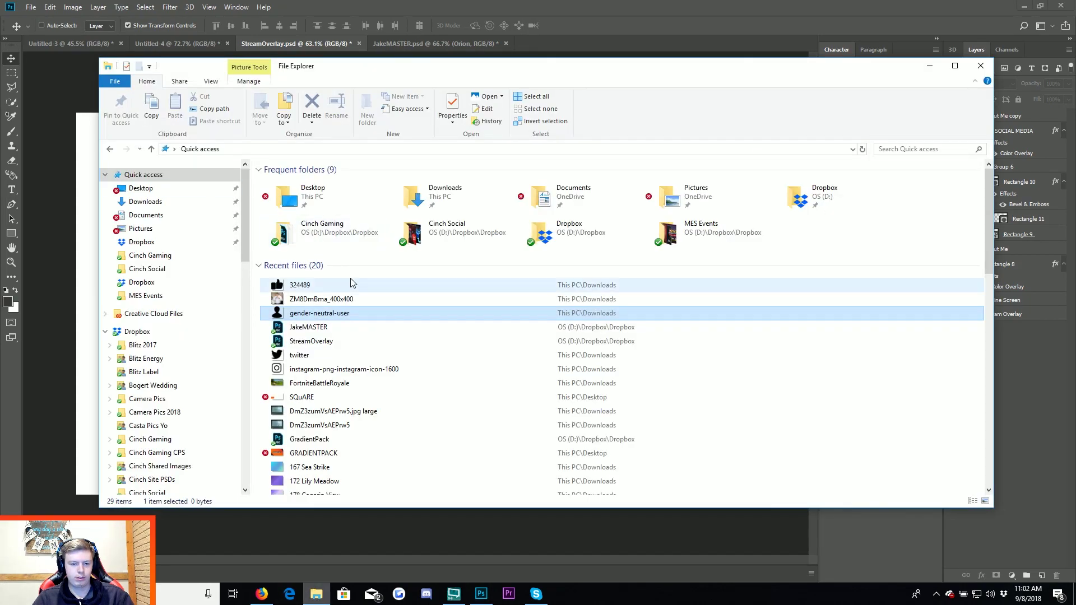
# Place the thumbs-up image small in the overlay and turn it white with a Color Overlay.
pyautogui.moveTo(323, 284); pyautogui.dragTo(398, 239)
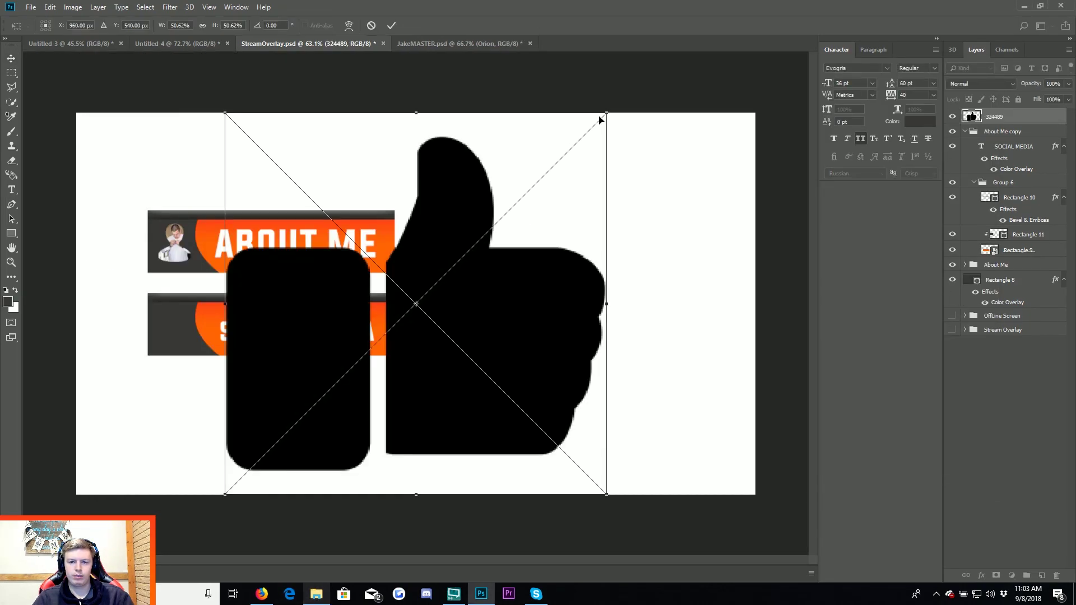
pyautogui.moveTo(601, 119); pyautogui.dragTo(272, 450)
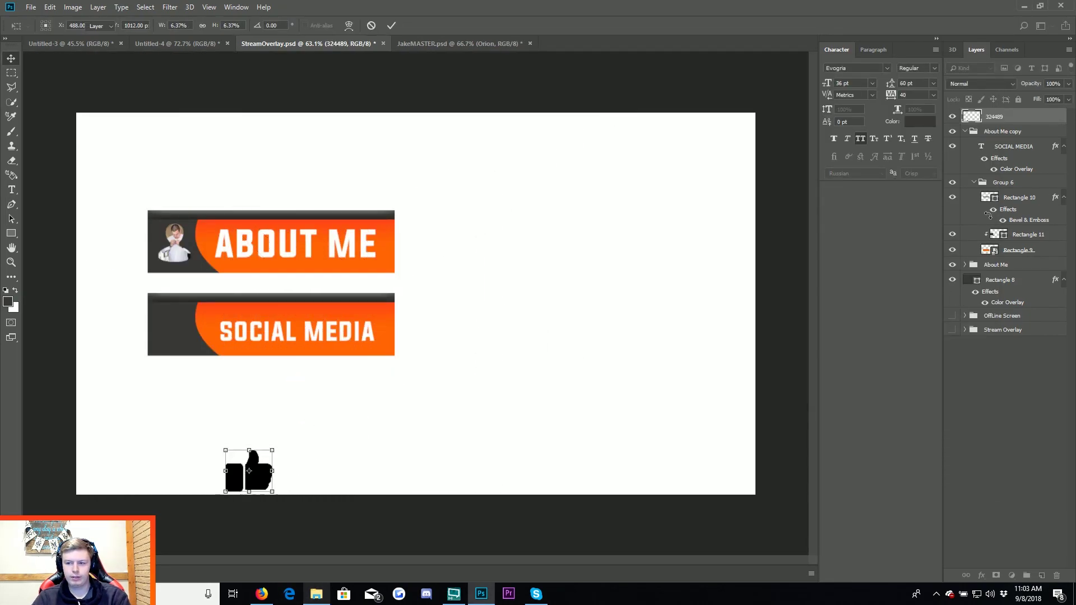
pyautogui.press('Return')
pyautogui.doubleClick(1053, 116)
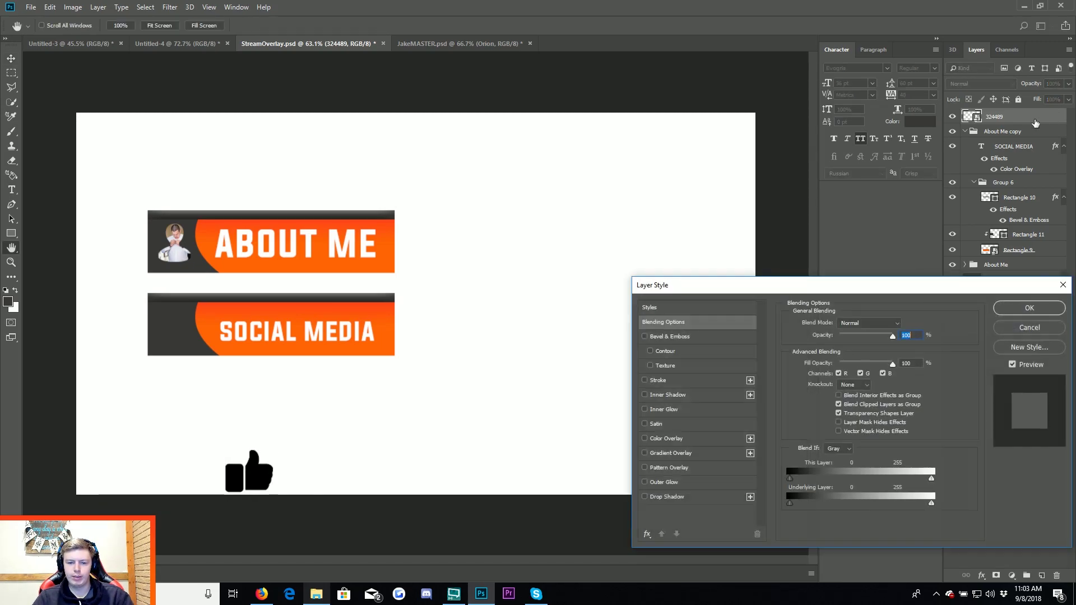
pyautogui.click(720, 441)
pyautogui.click(1014, 308)
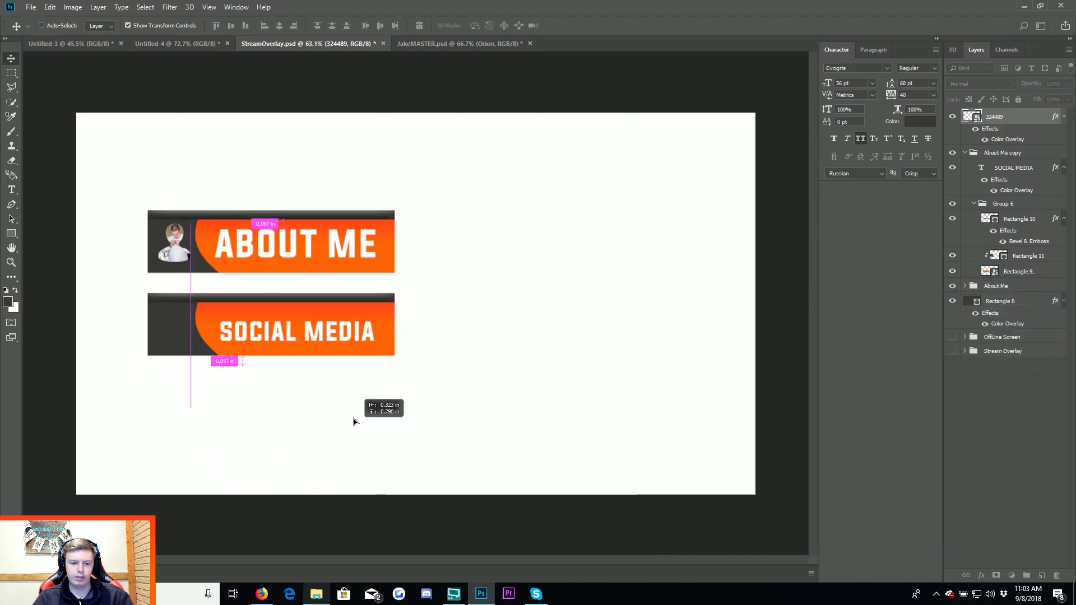
# Move and resize the white thumbs-up to fit the SOCIAL MEDIA banner's left end.
pyautogui.moveTo(354, 419); pyautogui.dragTo(323, 363)
pyautogui.hotkey('ctrl', 't')
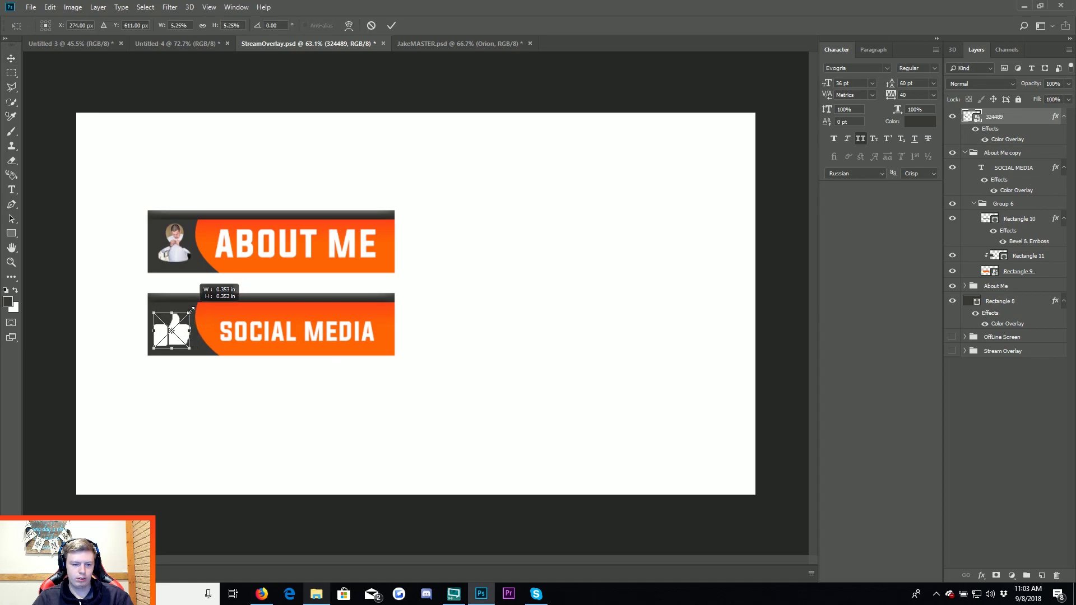
pyautogui.moveTo(205, 301); pyautogui.dragTo(194, 308)
pyautogui.press('Return')
pyautogui.moveTo(272, 345); pyautogui.dragTo(273, 342)
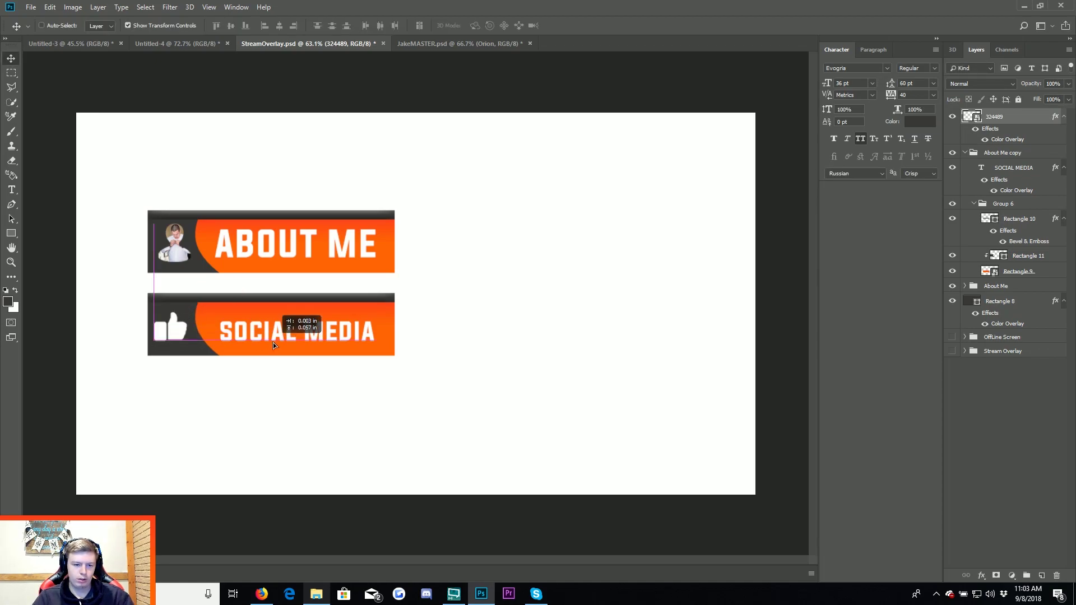
pyautogui.hotkey('ctrl', 't')
pyautogui.moveTo(187, 314); pyautogui.dragTo(188, 310)
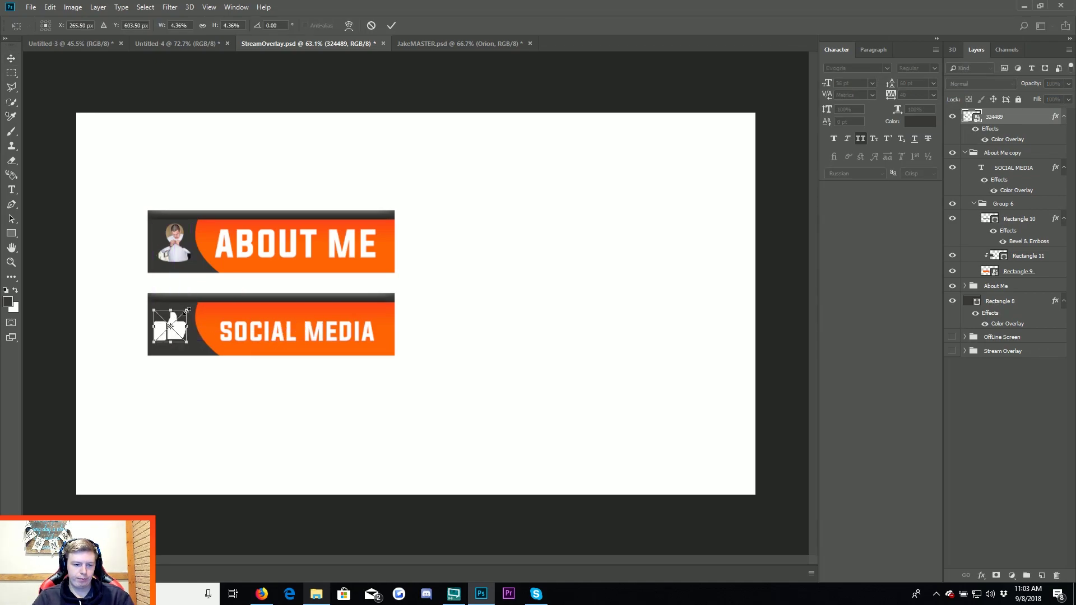
pyautogui.press('Return')
pyautogui.moveTo(272, 335); pyautogui.dragTo(274, 335)
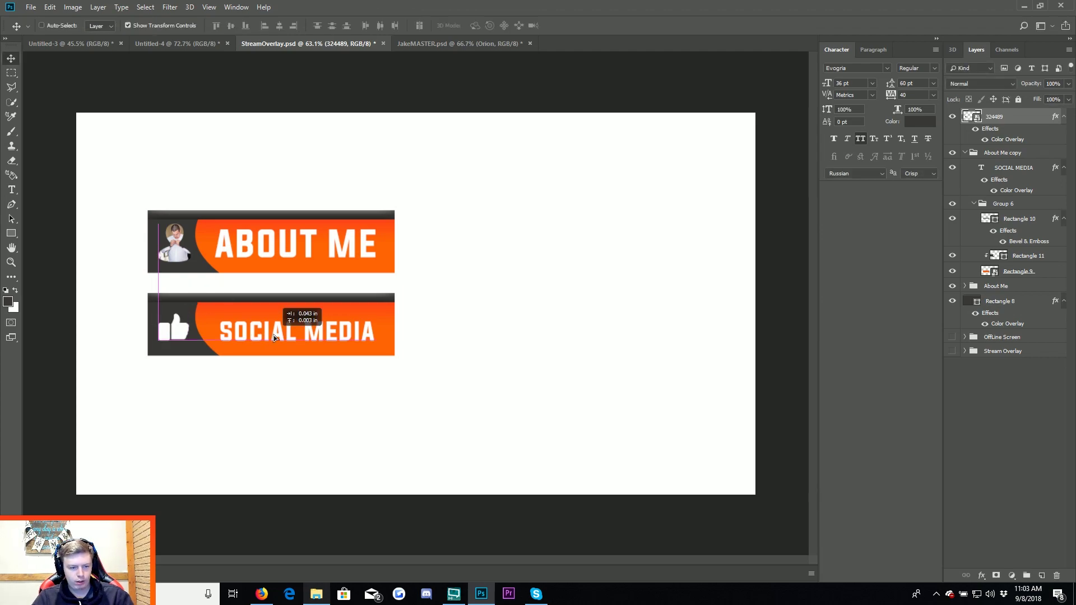
pyautogui.rightClick(284, 337)
# Nudge the SOCIAL MEDIA text layer up slightly within its banner.
pyautogui.click(288, 342)
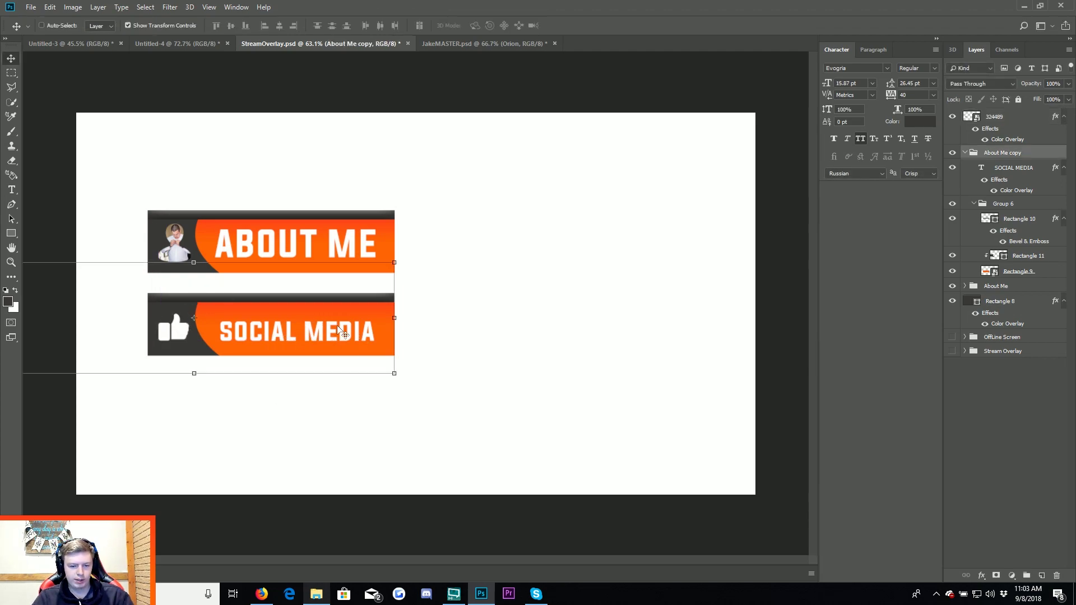
pyautogui.rightClick(339, 328)
pyautogui.click(354, 343)
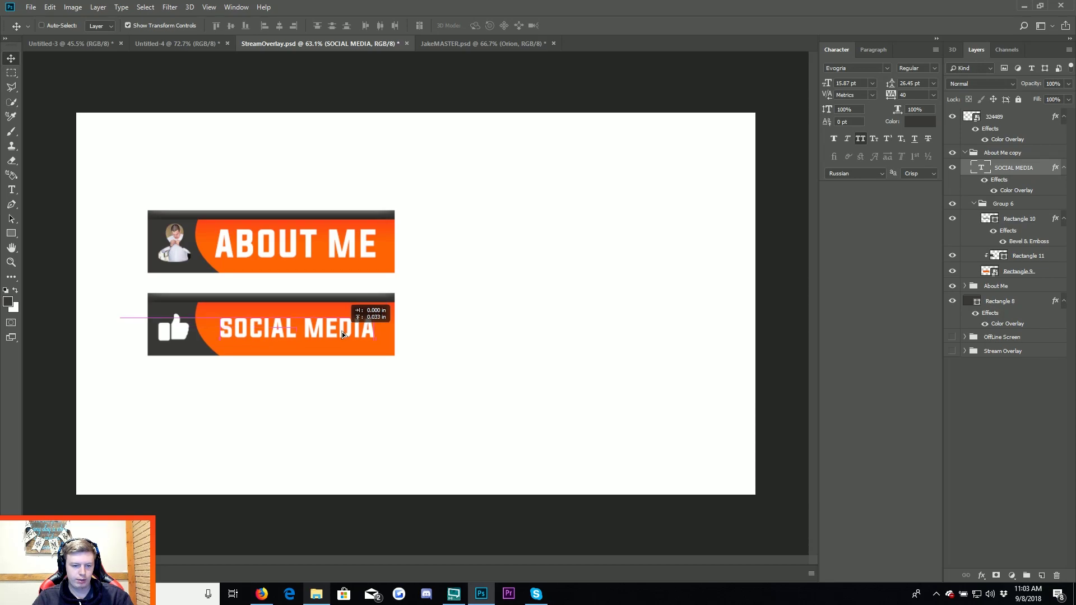
pyautogui.moveTo(341, 331); pyautogui.dragTo(342, 332)
pyautogui.scroll(3, 257, 323)
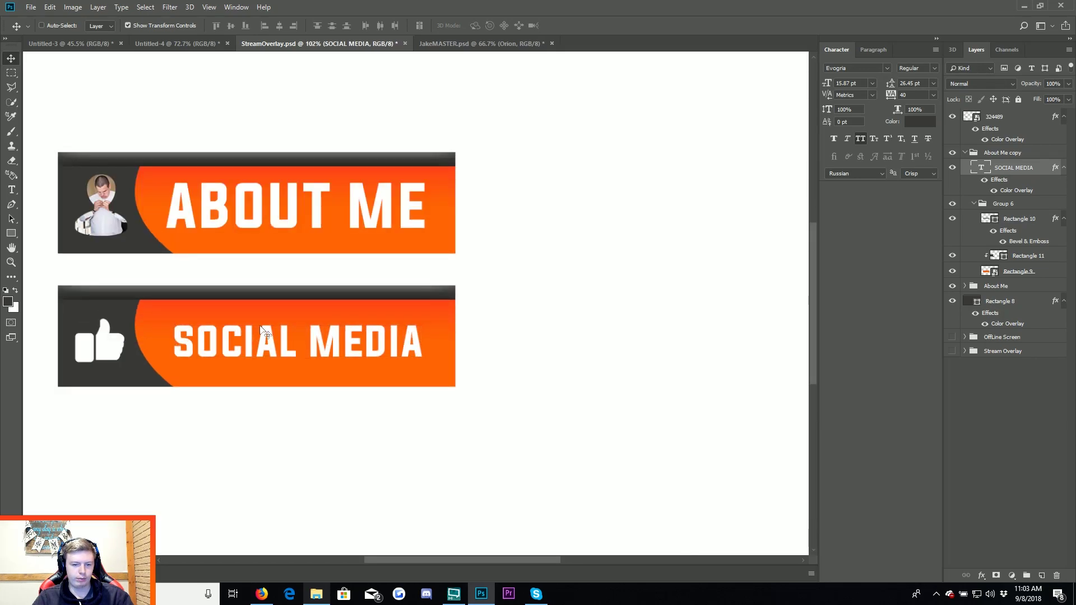
pyautogui.scroll(-3, 212, 336)
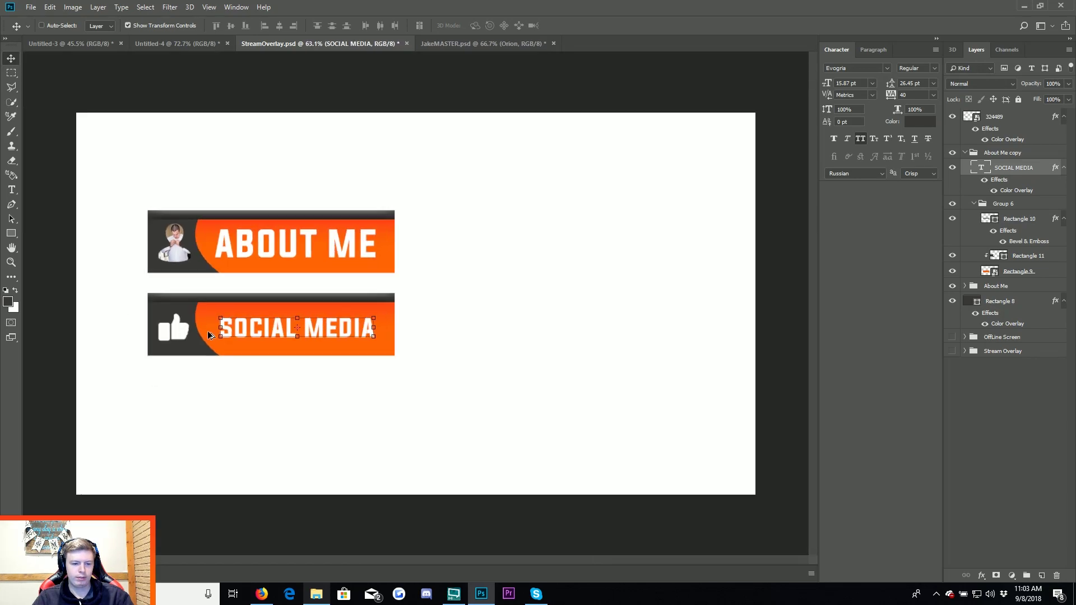
# Move the thumbs-up into the group, name it Social, and duplicate it below.
pyautogui.click(1004, 117)
pyautogui.click(1004, 152)
pyautogui.click(965, 153)
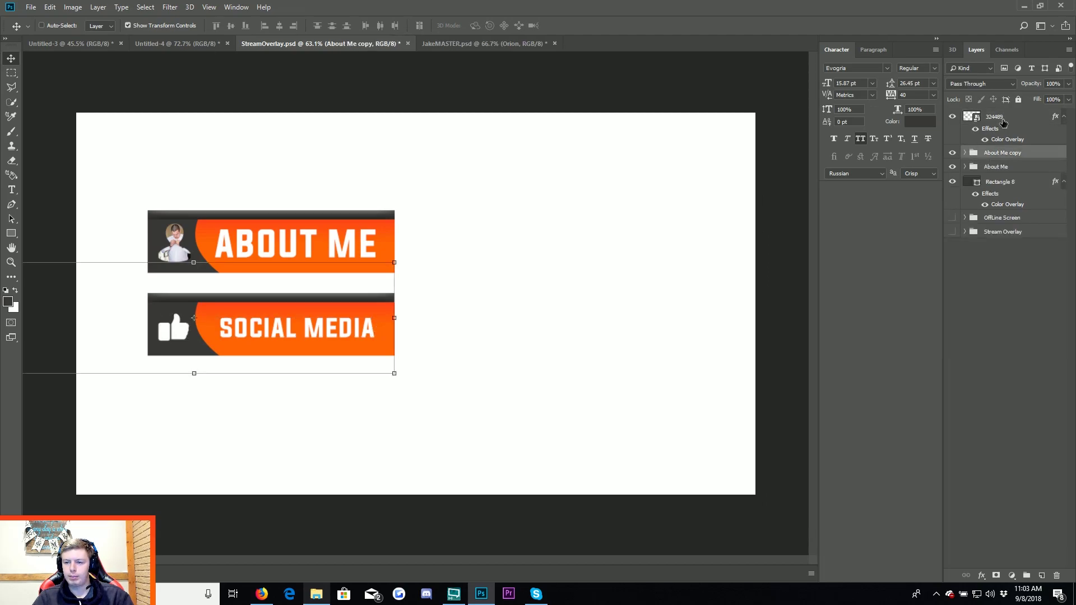
pyautogui.moveTo(1003, 122); pyautogui.dragTo(995, 155)
pyautogui.write('Social')
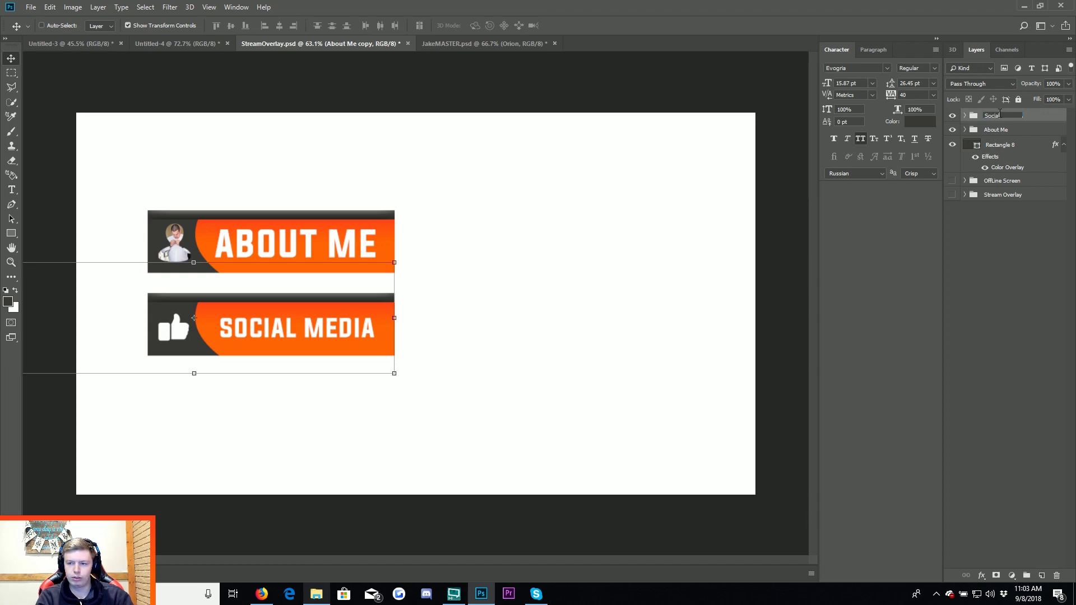
pyautogui.press('Return')
pyautogui.moveTo(999, 116); pyautogui.dragTo(1044, 576)
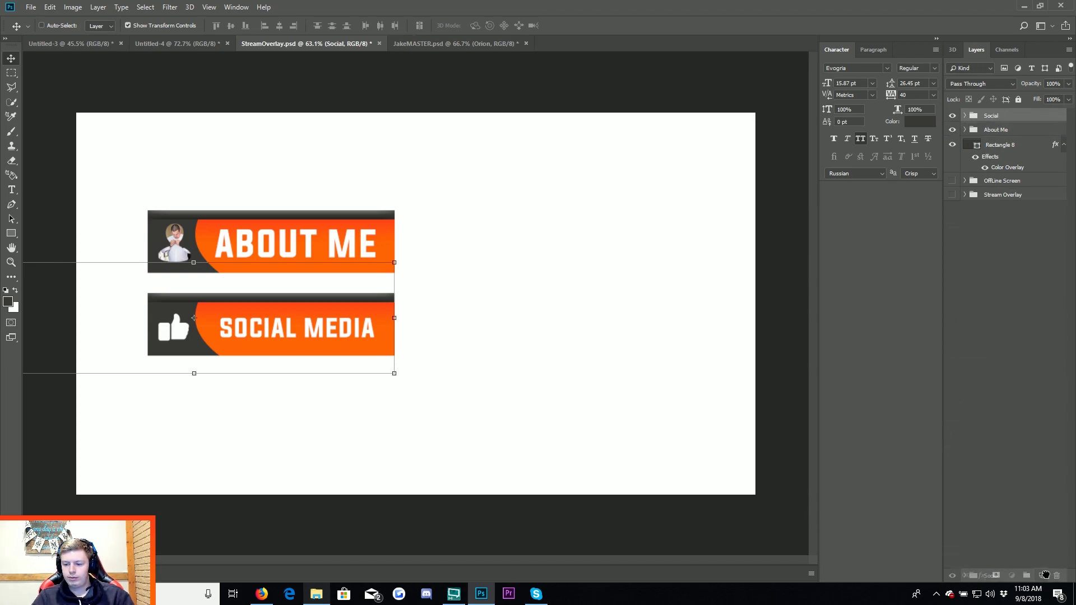
pyautogui.moveTo(556, 289); pyautogui.dragTo(543, 368)
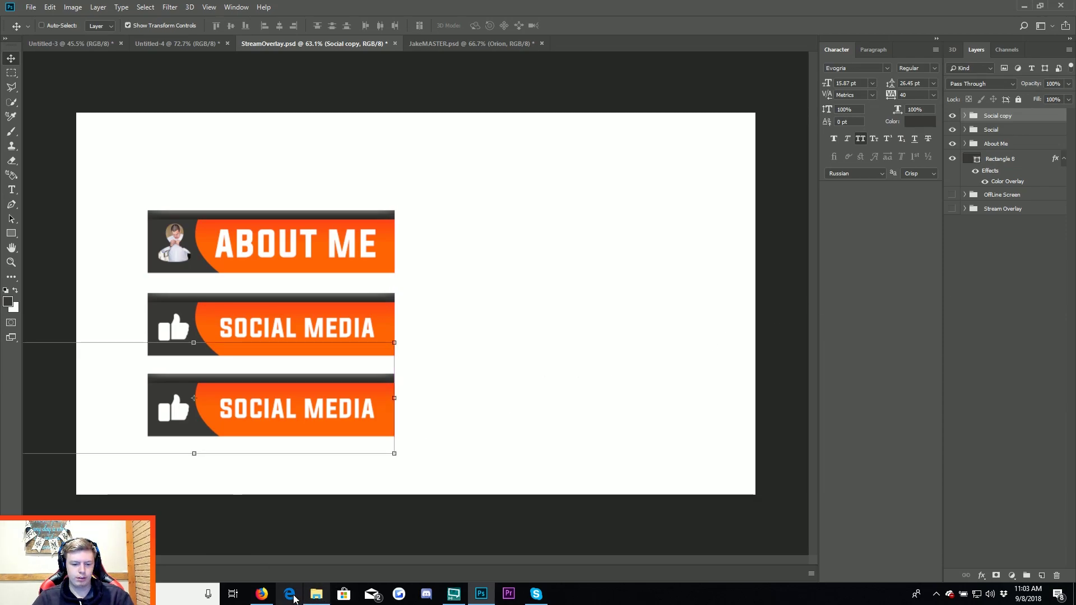
# Search Google Images for 'pc icon png' and browse the results.
pyautogui.click(318, 596)
pyautogui.click(262, 594)
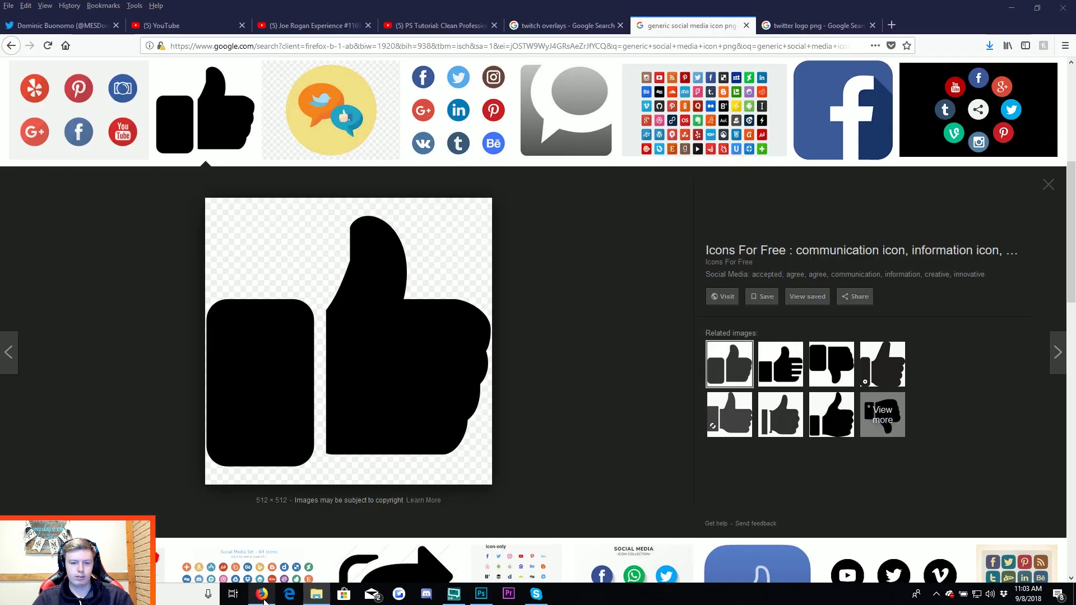
pyautogui.click(386, 47)
pyautogui.write('pc')
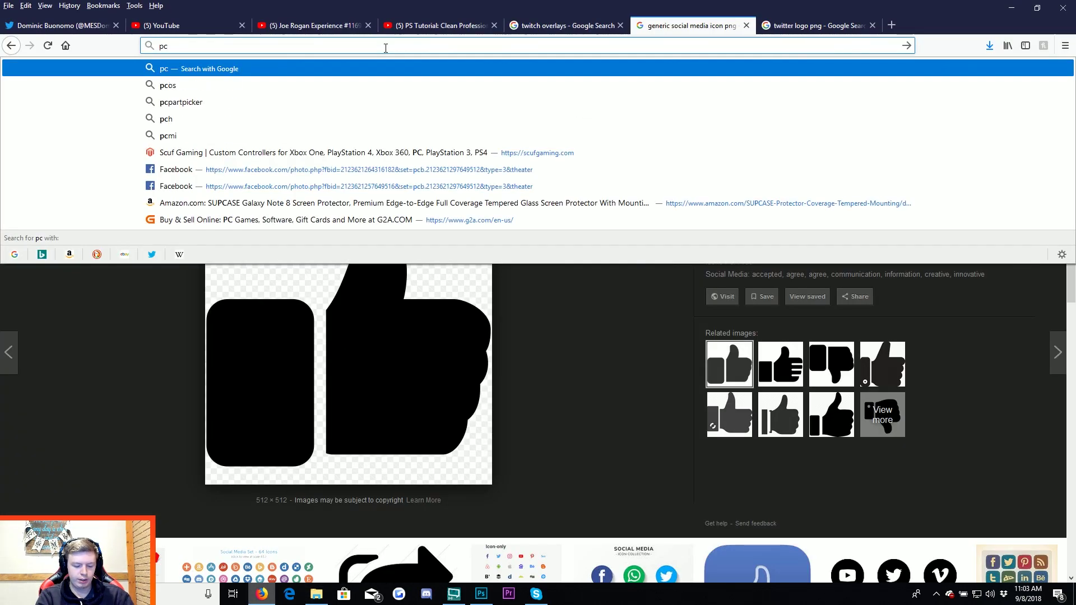
pyautogui.write(' icon png')
pyautogui.press('Return')
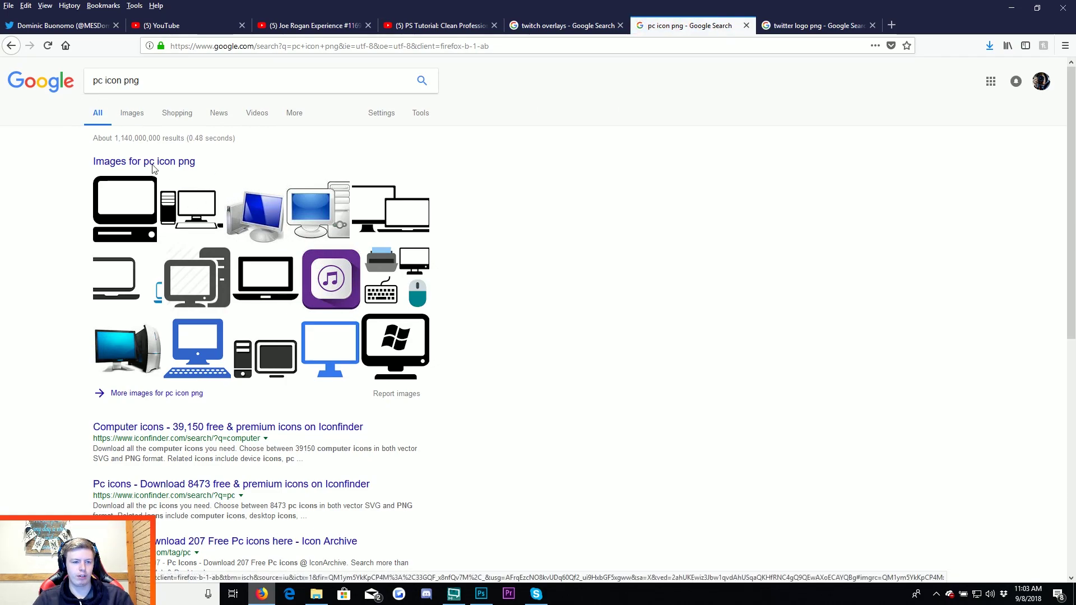
pyautogui.click(130, 114)
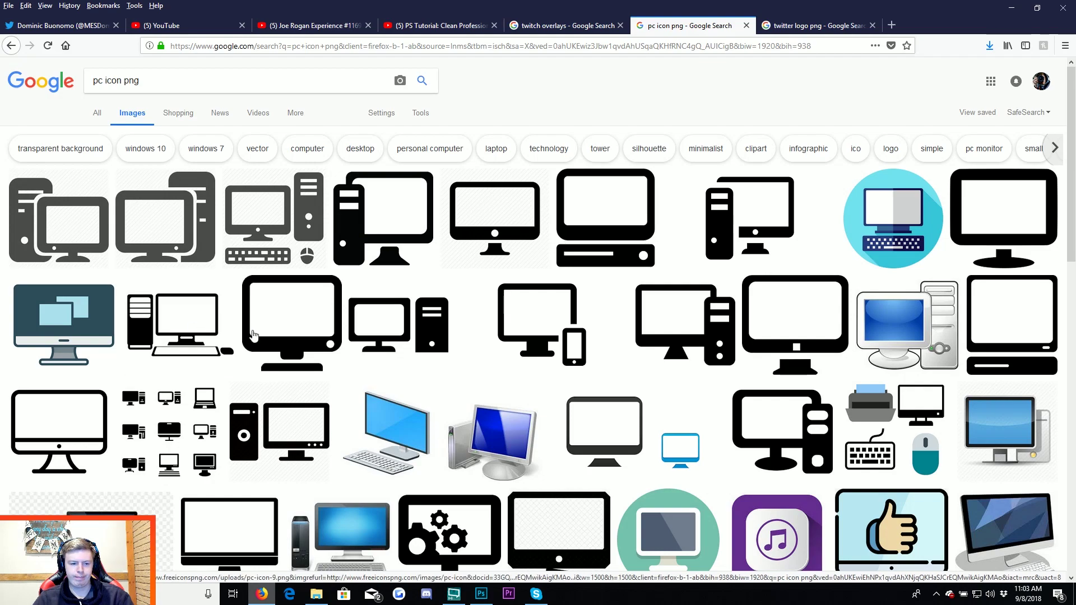
pyautogui.scroll(-2, 280, 402)
pyautogui.scroll(-3, 534, 308)
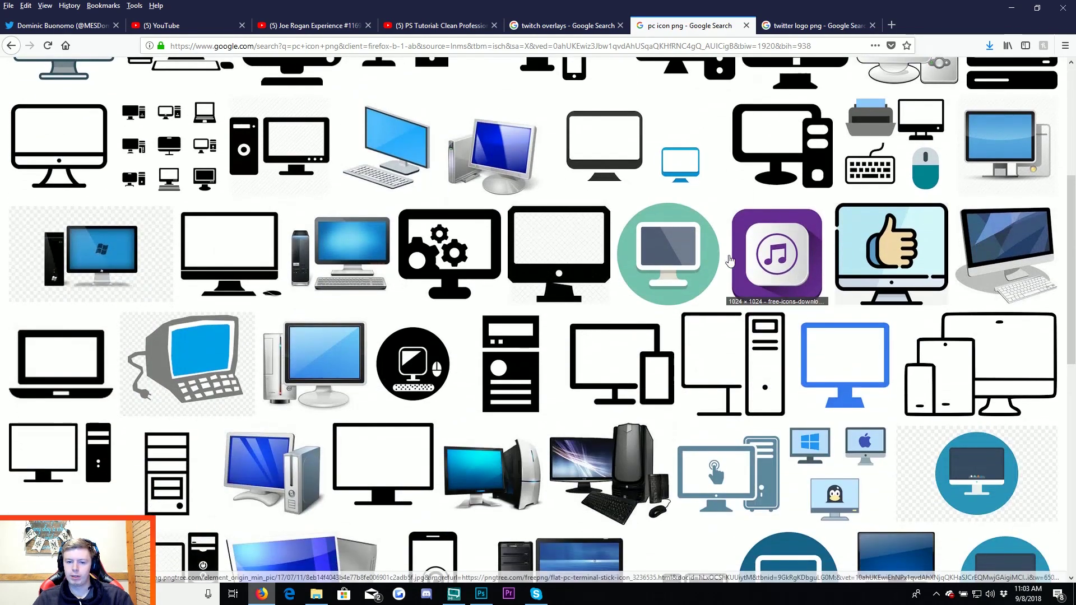
pyautogui.scroll(5, 253, 224)
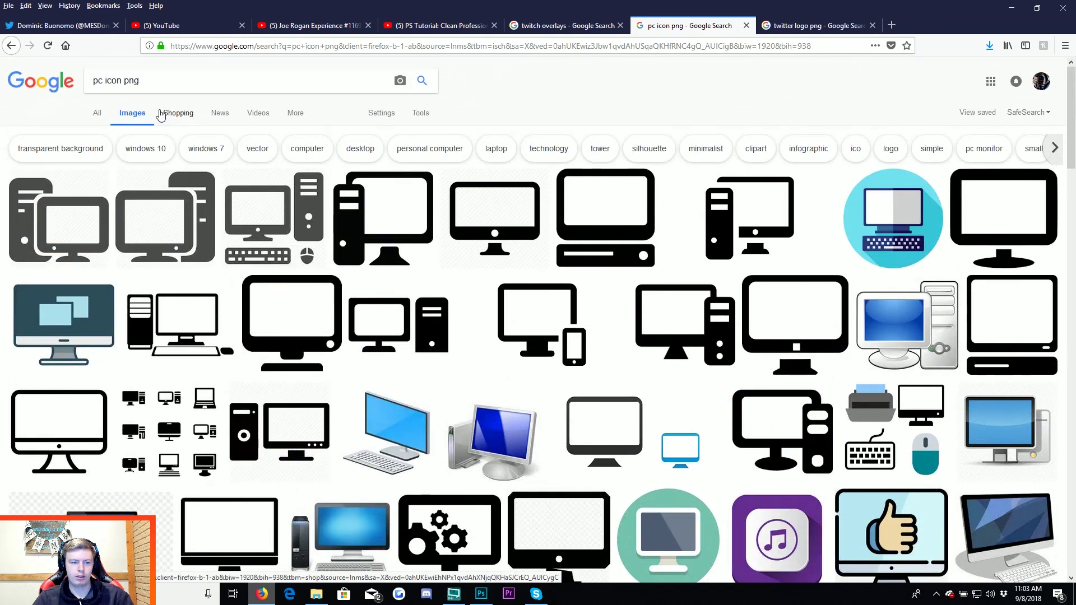
# Refine the search to 'pc tower icon png' and preview the solid black tower icons.
pyautogui.click(106, 81)
pyautogui.write('tower')
pyautogui.press('Return')
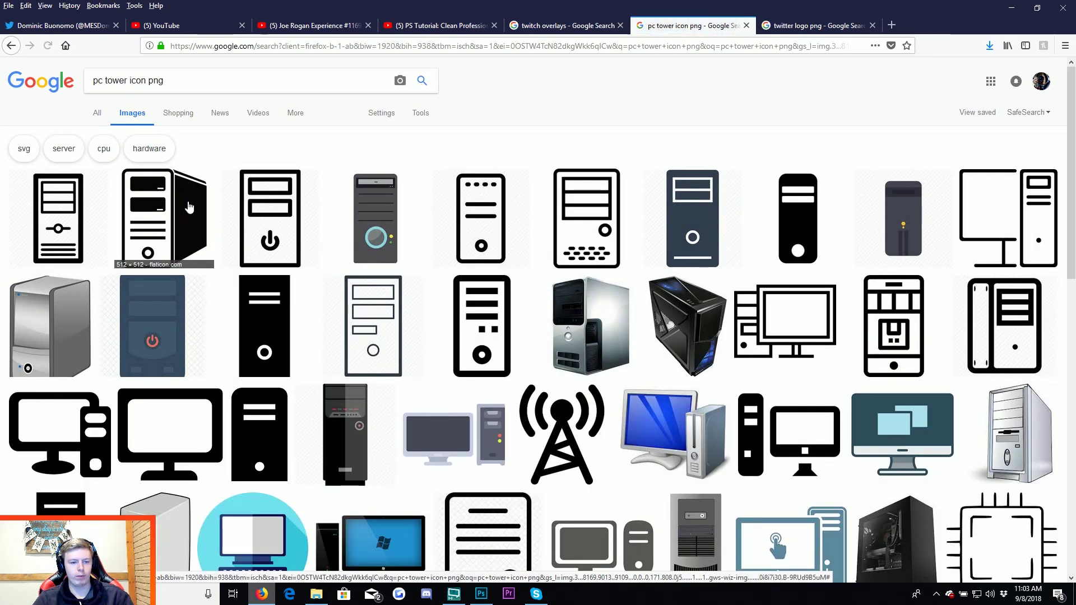
pyautogui.click(202, 212)
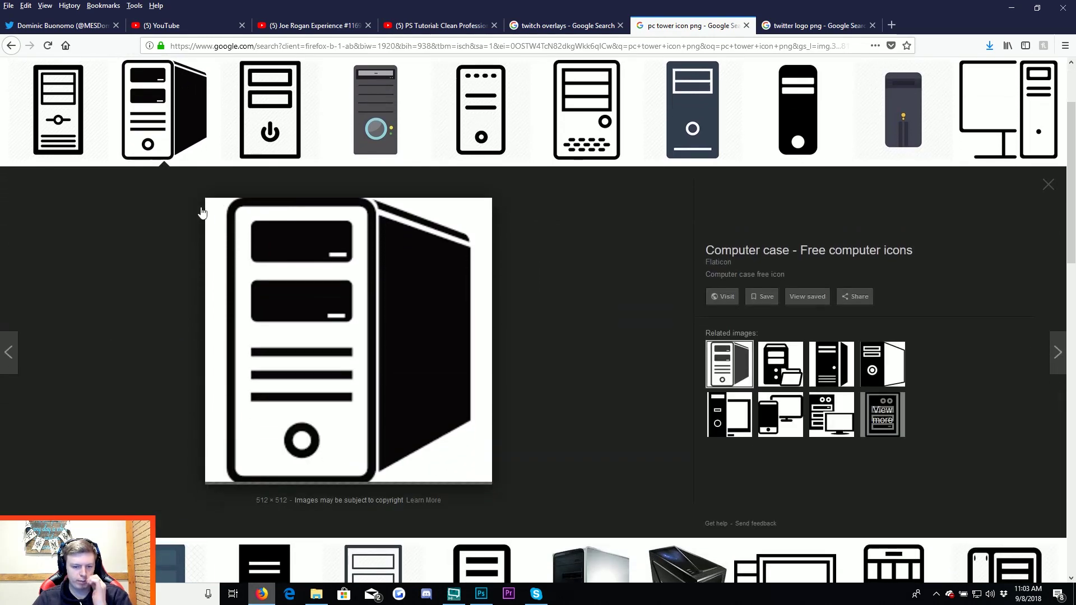
pyautogui.rightClick(389, 299)
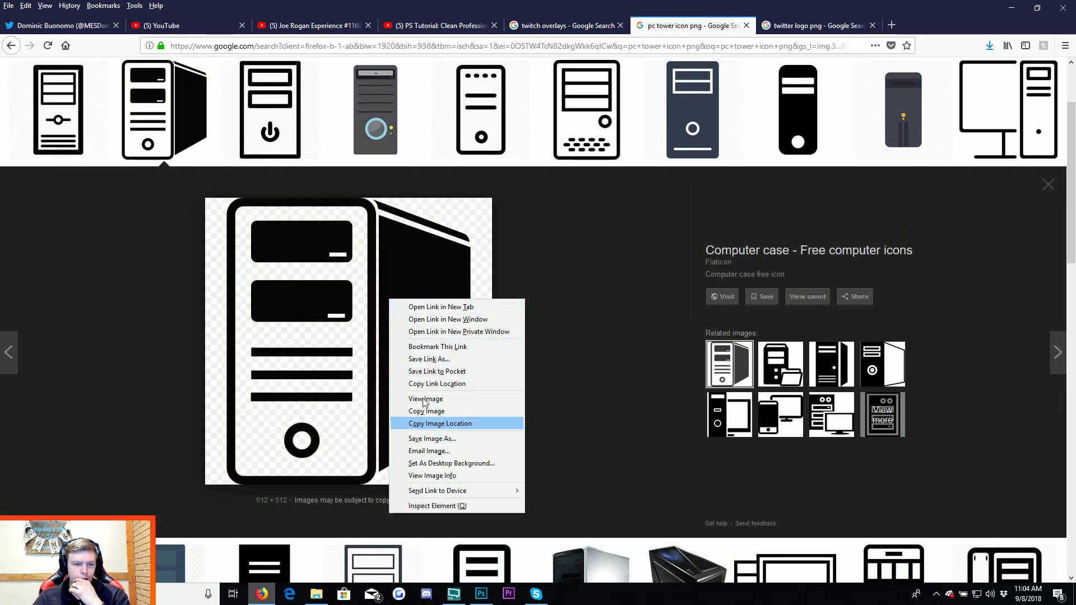
pyautogui.click(115, 296)
pyautogui.click(797, 151)
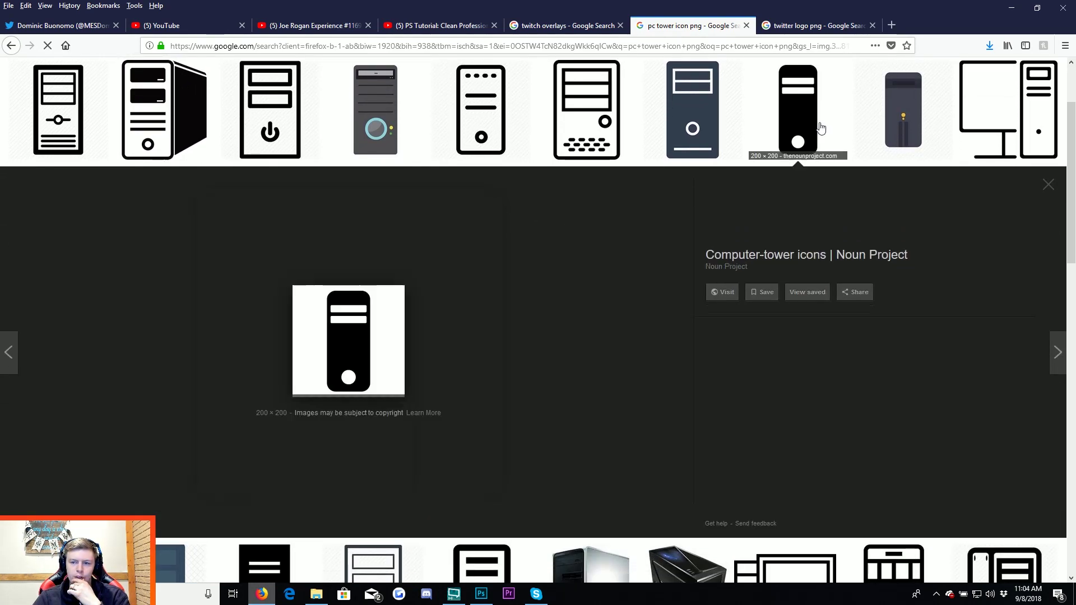
# Bring Photoshop back to the front, dismissing Premiere Pro's window menu.
pyautogui.click(492, 598)
pyautogui.rightClick(517, 596)
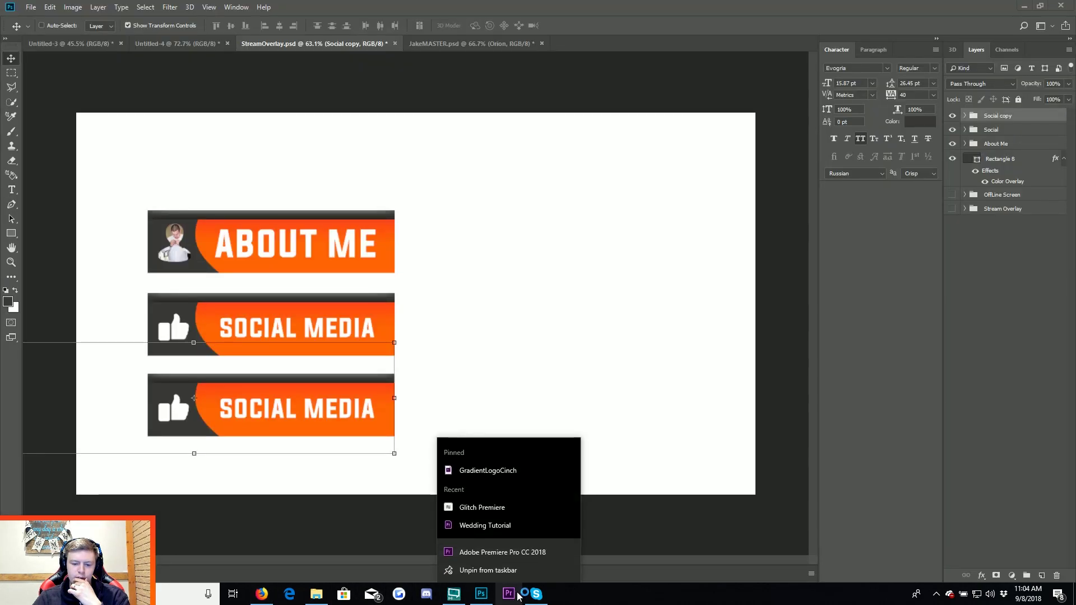
pyautogui.click(627, 501)
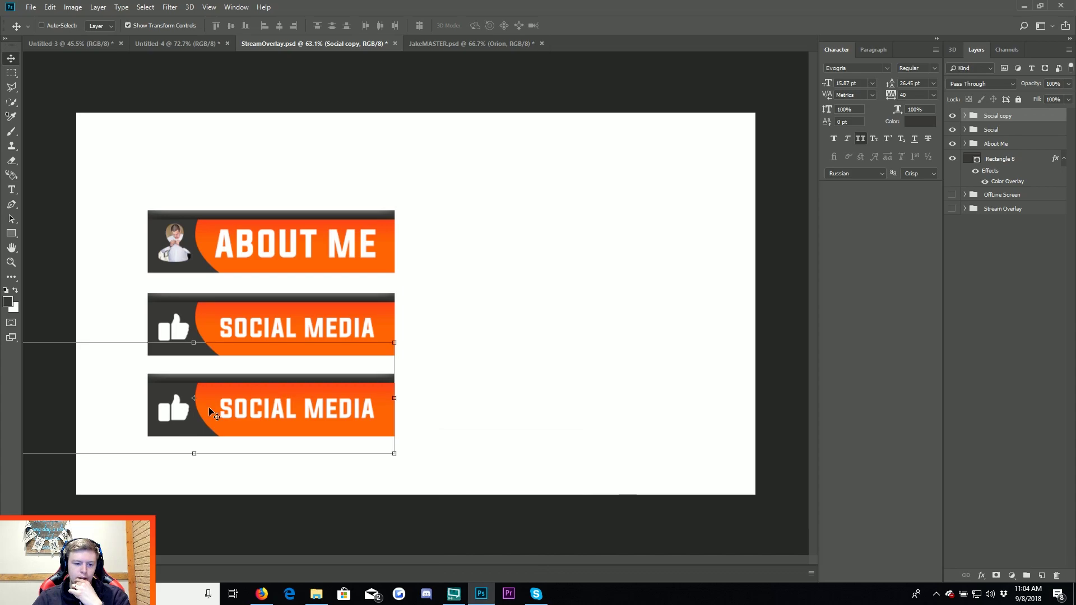
pyautogui.rightClick(519, 601)
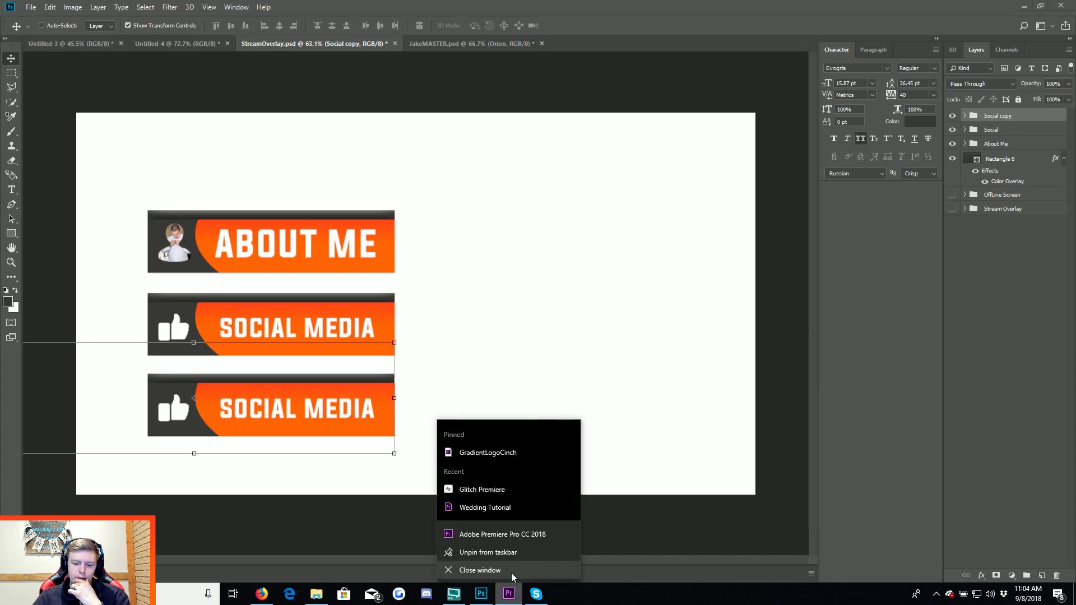
pyautogui.click(497, 567)
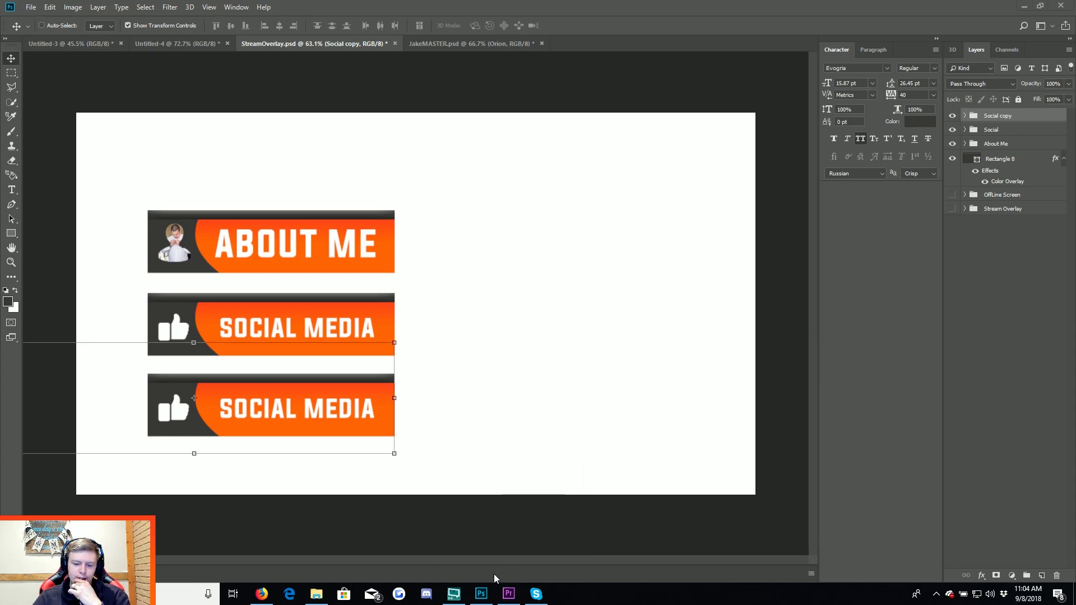
# Save the flat black PC tower icon image from Google Images.
pyautogui.click(317, 596)
pyautogui.click(262, 595)
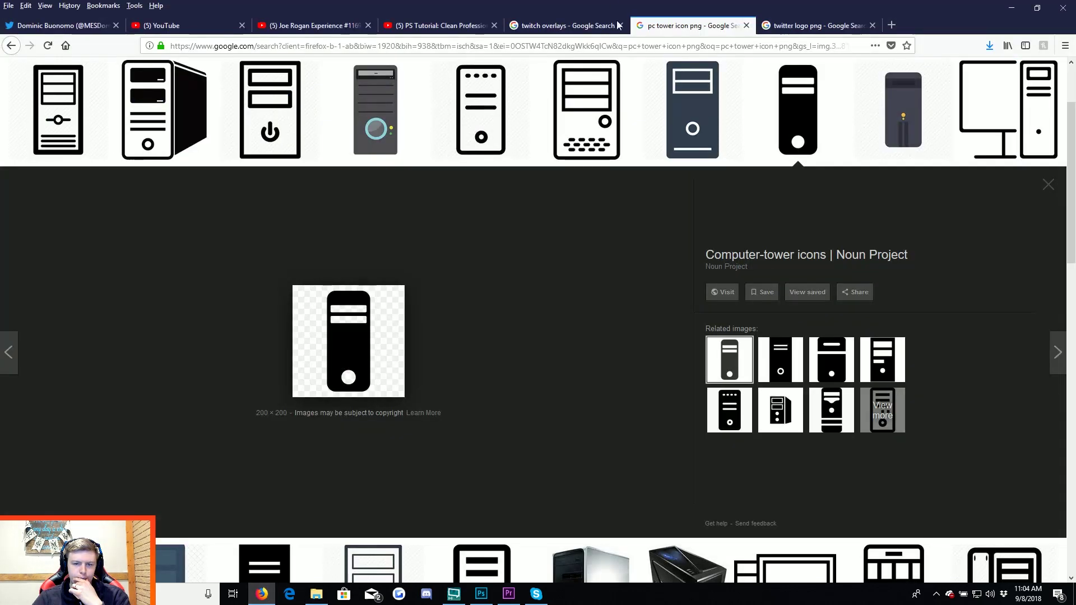
pyautogui.scroll(-3, 682, 219)
pyautogui.scroll(-2, 695, 215)
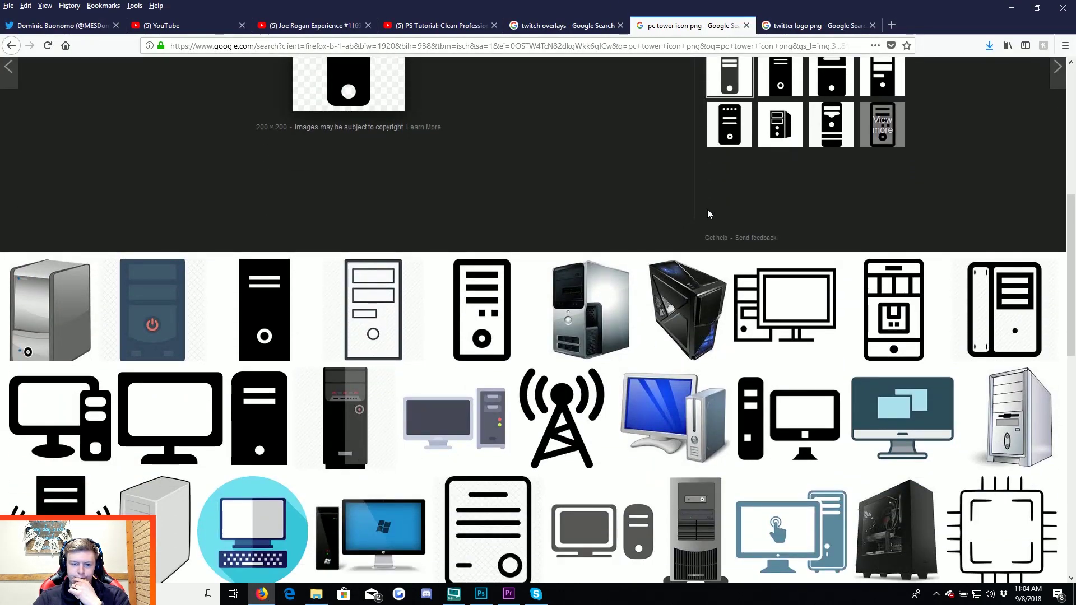
pyautogui.click(265, 303)
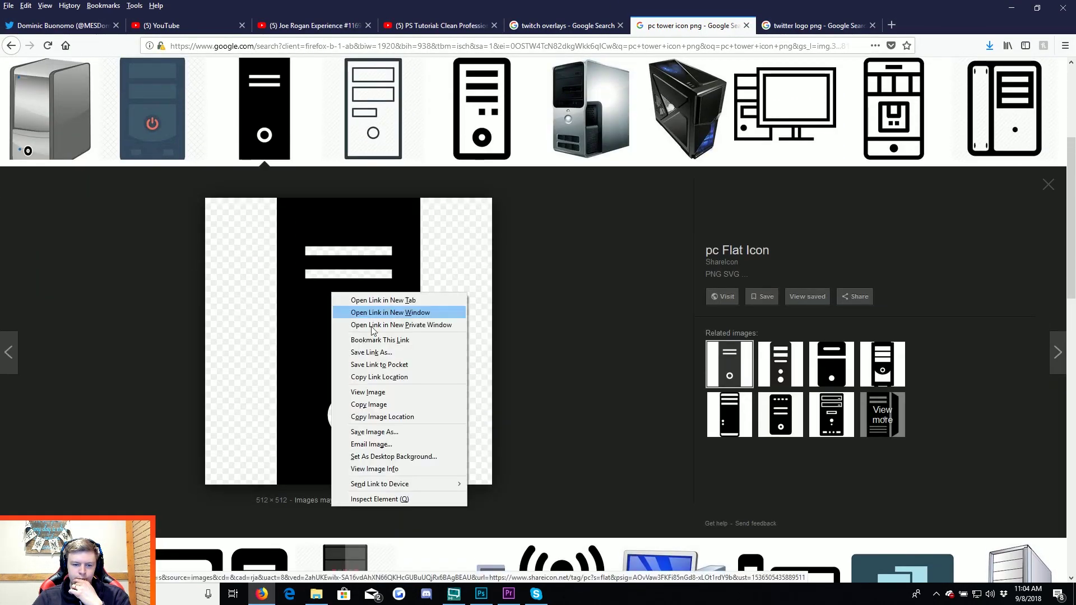
pyautogui.rightClick(331, 292)
pyautogui.click(400, 432)
pyautogui.press('Return')
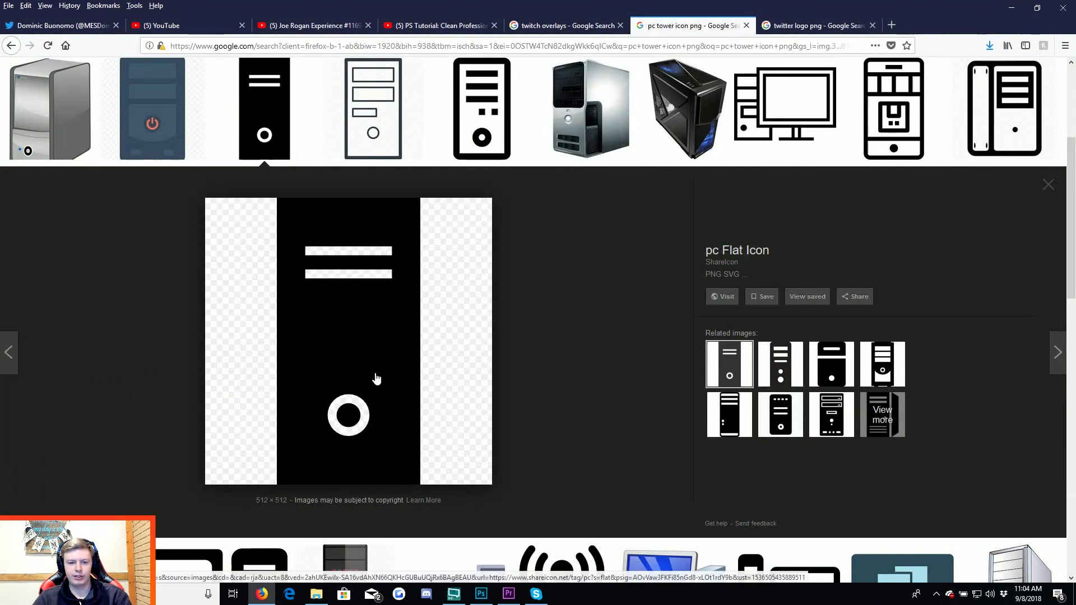
# Place the downloaded computer image into the Photoshop overlay as a new layer.
pyautogui.rightClick(508, 594)
pyautogui.click(481, 594)
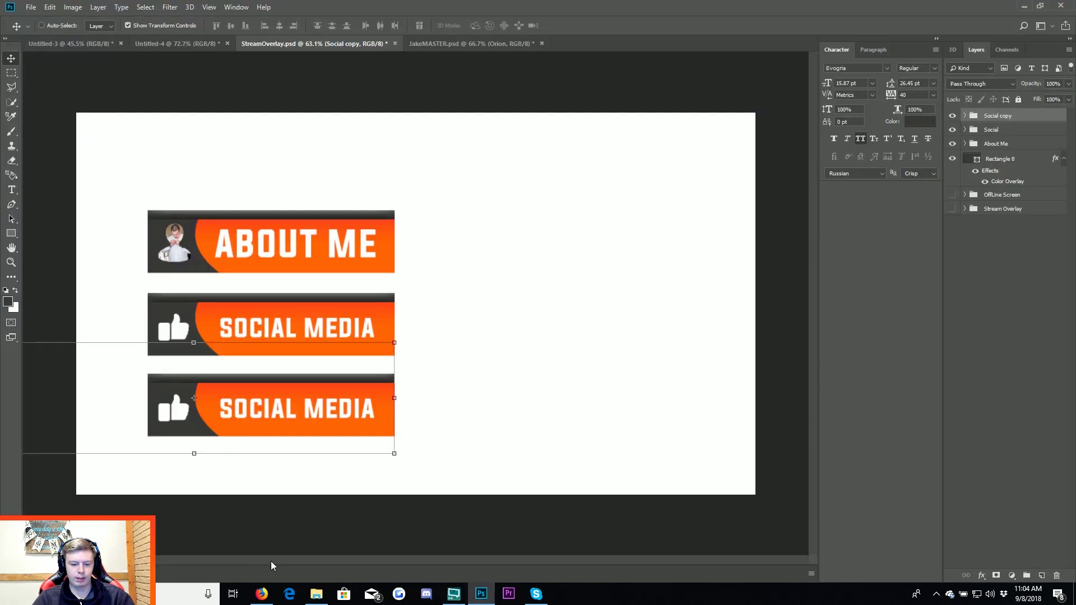
pyautogui.click(317, 593)
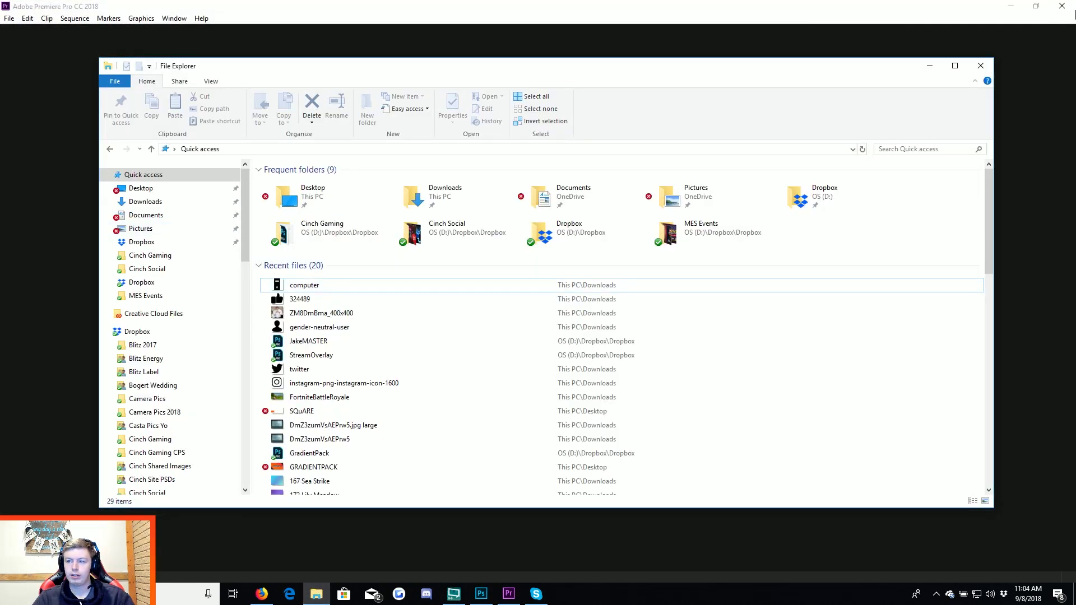
pyautogui.click(1062, 7)
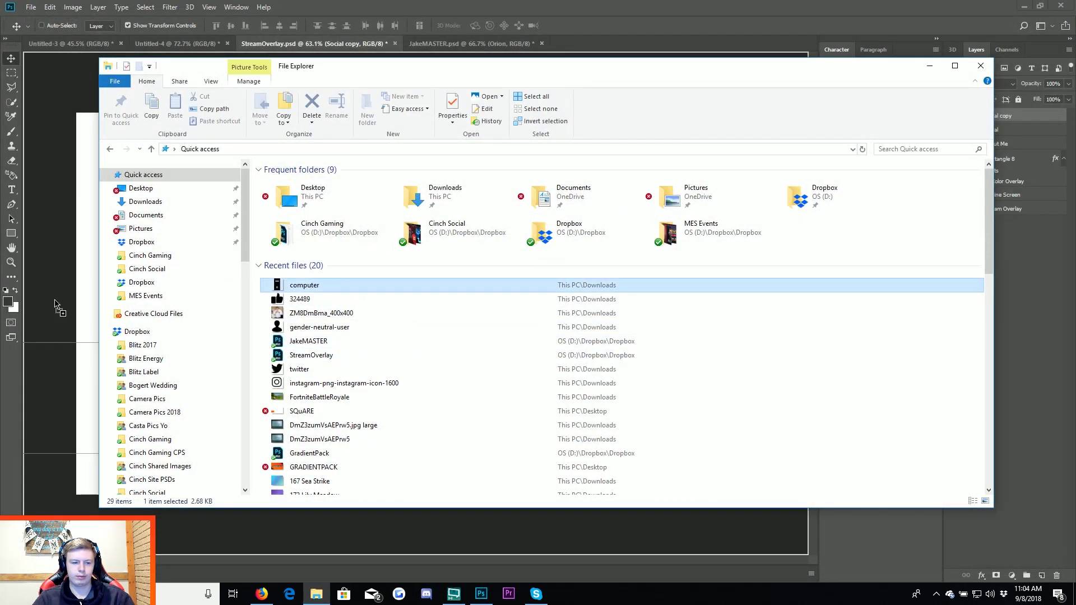
pyautogui.moveTo(354, 284); pyautogui.dragTo(290, 288)
pyautogui.press('Return')
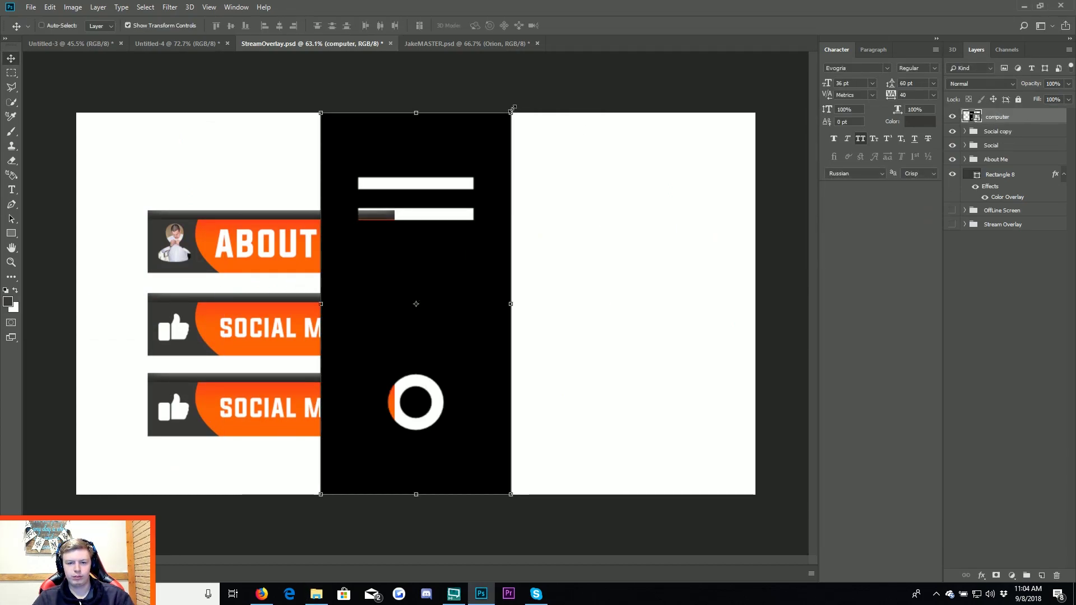
# Shrink the computer icon, swap it for the thumbs-up in the Social copy group, and position it.
pyautogui.click(511, 111)
pyautogui.moveTo(606, 112); pyautogui.dragTo(279, 441)
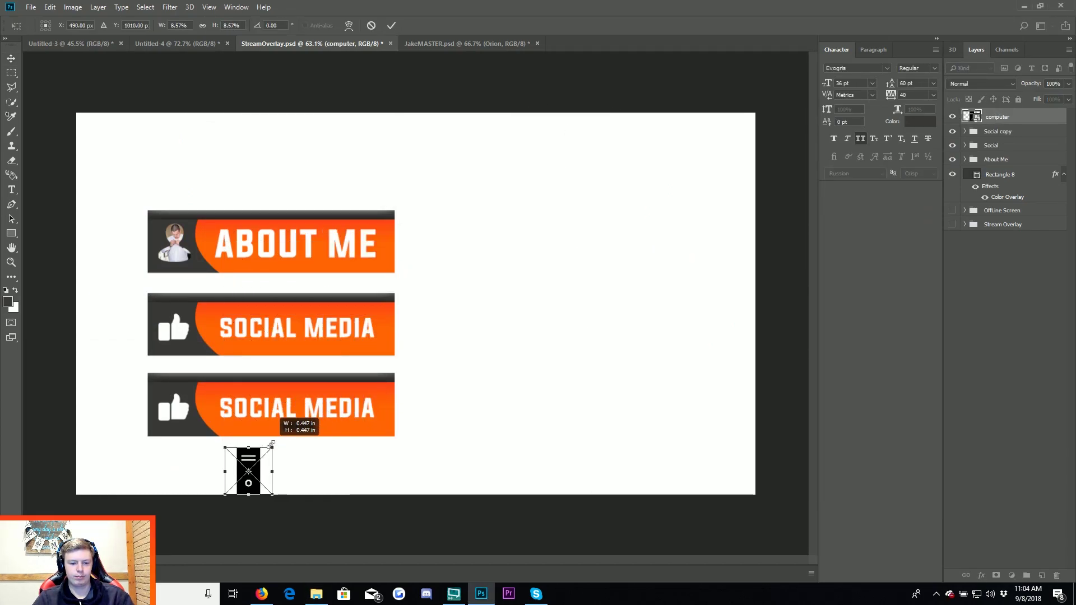
pyautogui.press('Return')
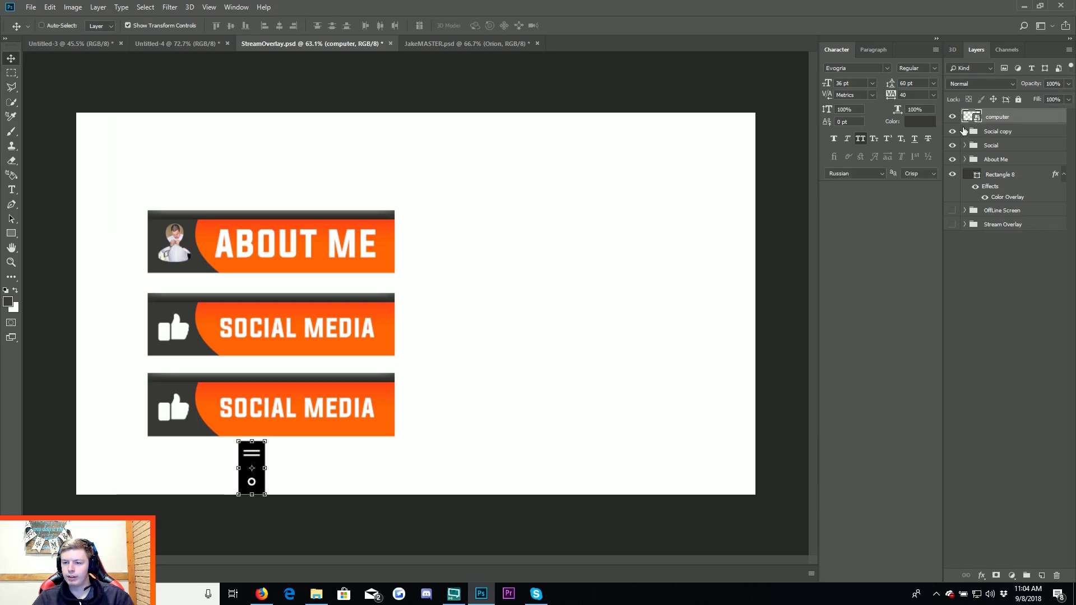
pyautogui.click(965, 131)
pyautogui.moveTo(1003, 116); pyautogui.dragTo(976, 151)
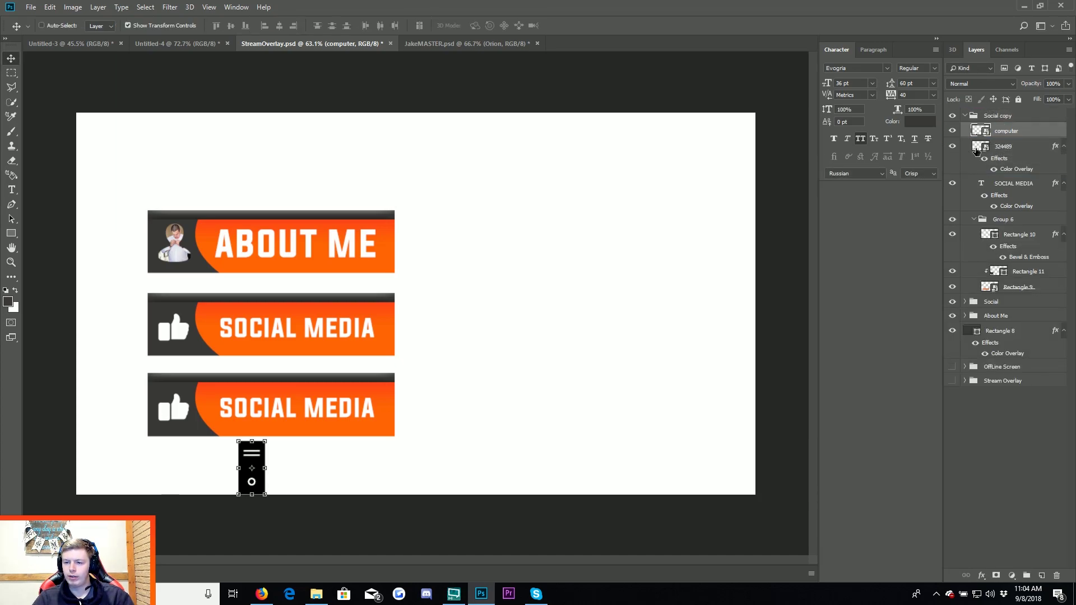
pyautogui.click(977, 150)
pyautogui.press('Delete')
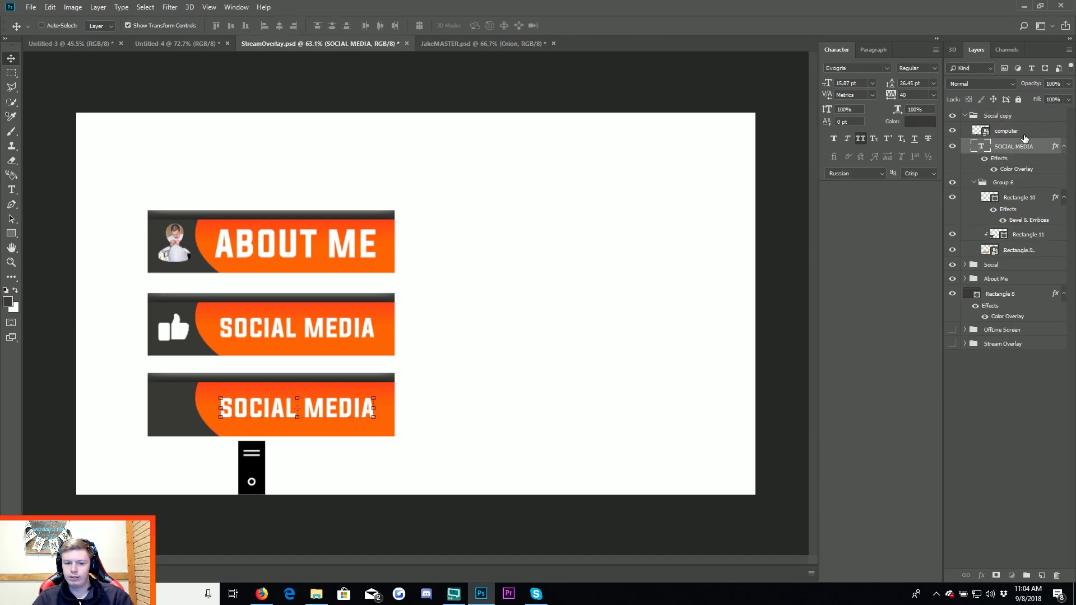
pyautogui.click(1025, 138)
pyautogui.moveTo(626, 308); pyautogui.dragTo(549, 251)
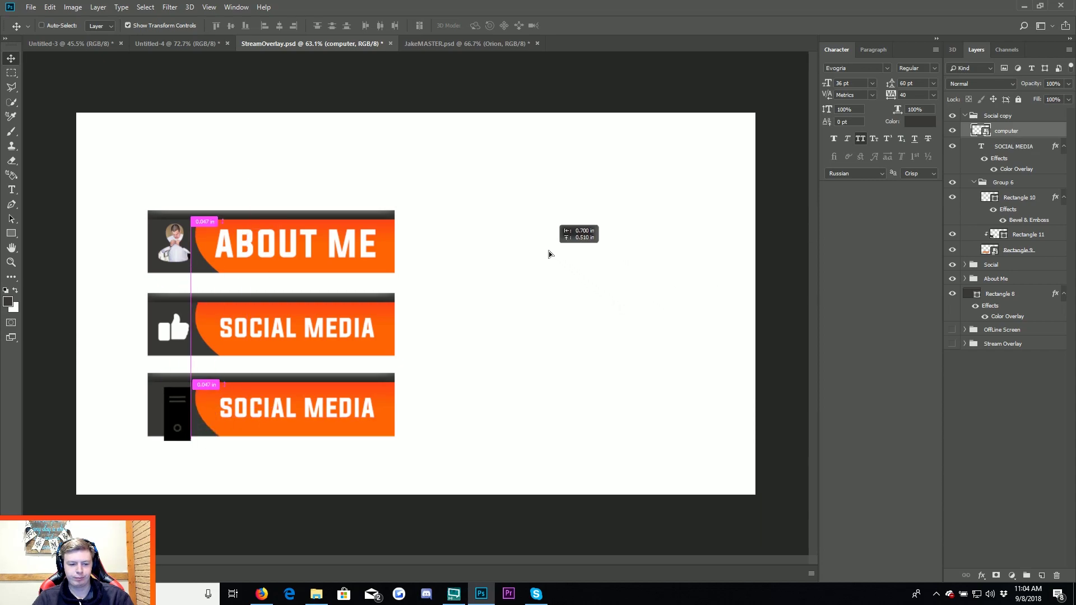
# Make the computer icon white, narrower, and seated in the banner's dark left end.
pyautogui.doubleClick(1031, 131)
pyautogui.click(675, 438)
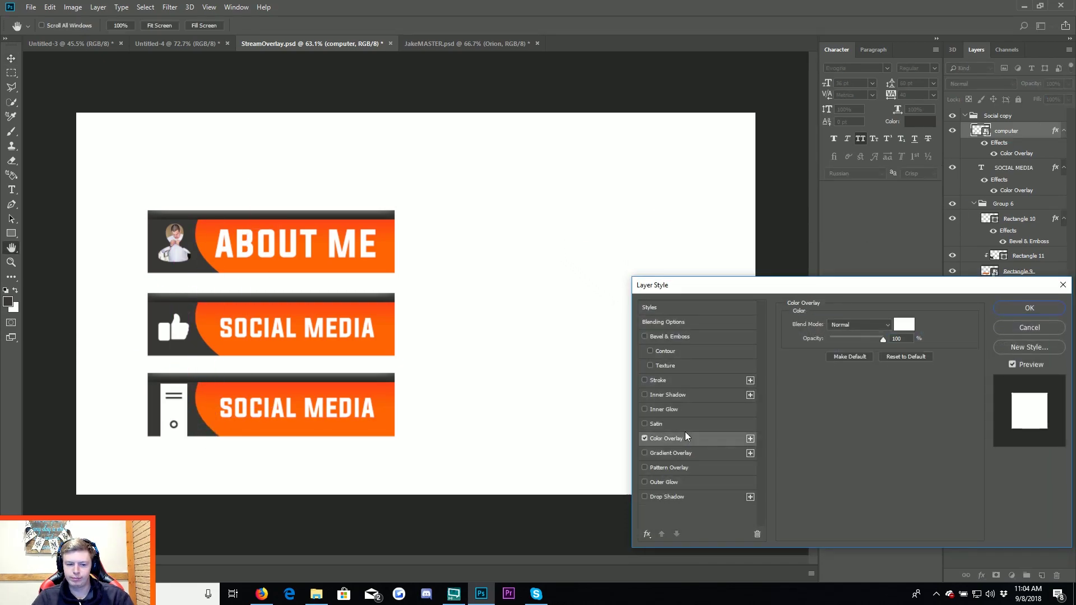
pyautogui.click(1004, 310)
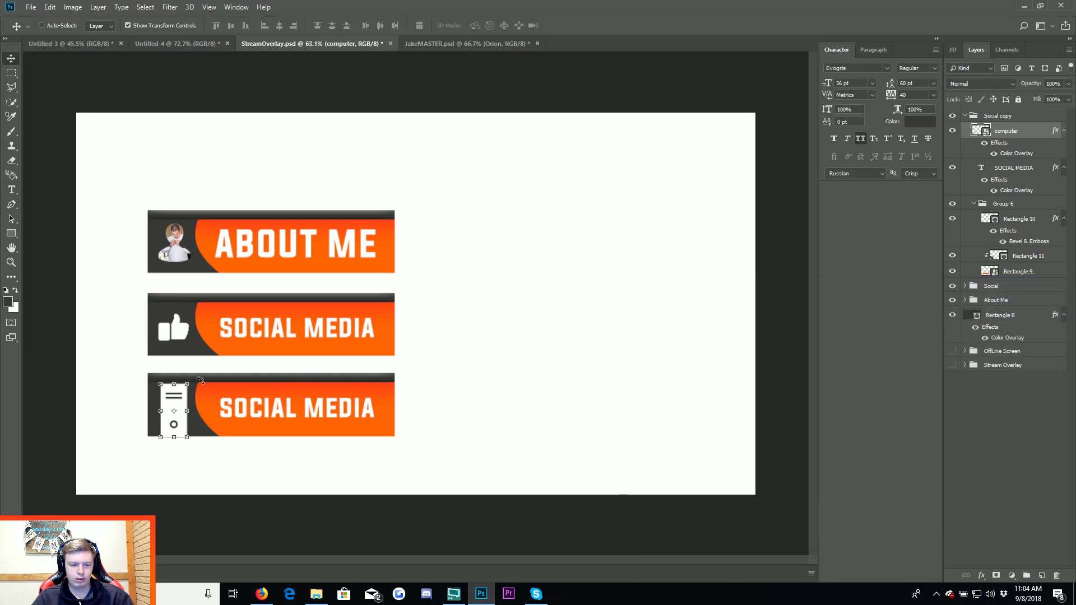
pyautogui.moveTo(192, 384); pyautogui.dragTo(186, 386)
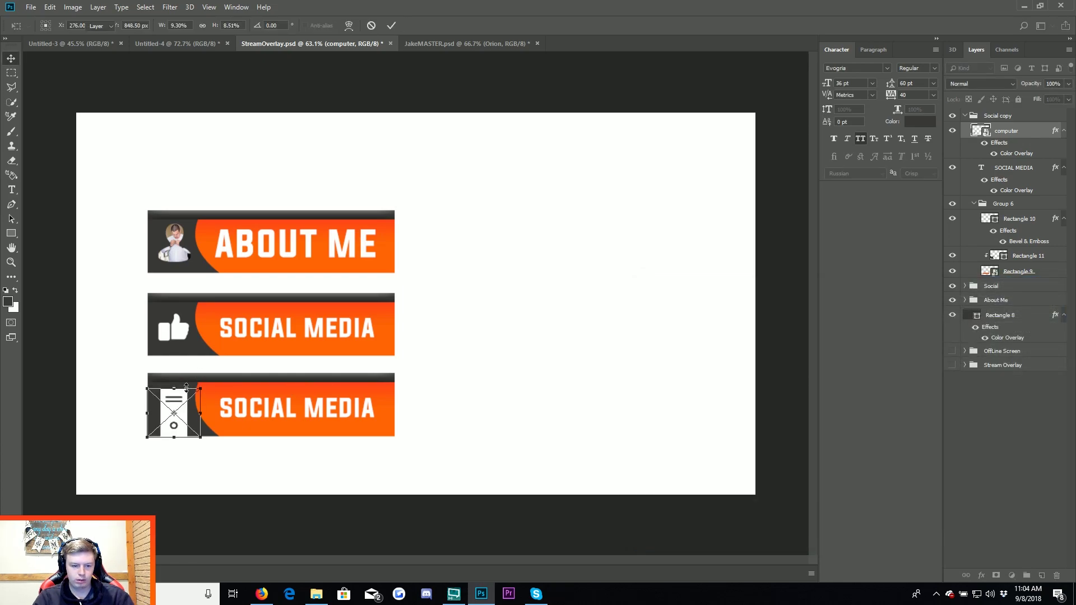
pyautogui.moveTo(199, 387); pyautogui.dragTo(180, 390)
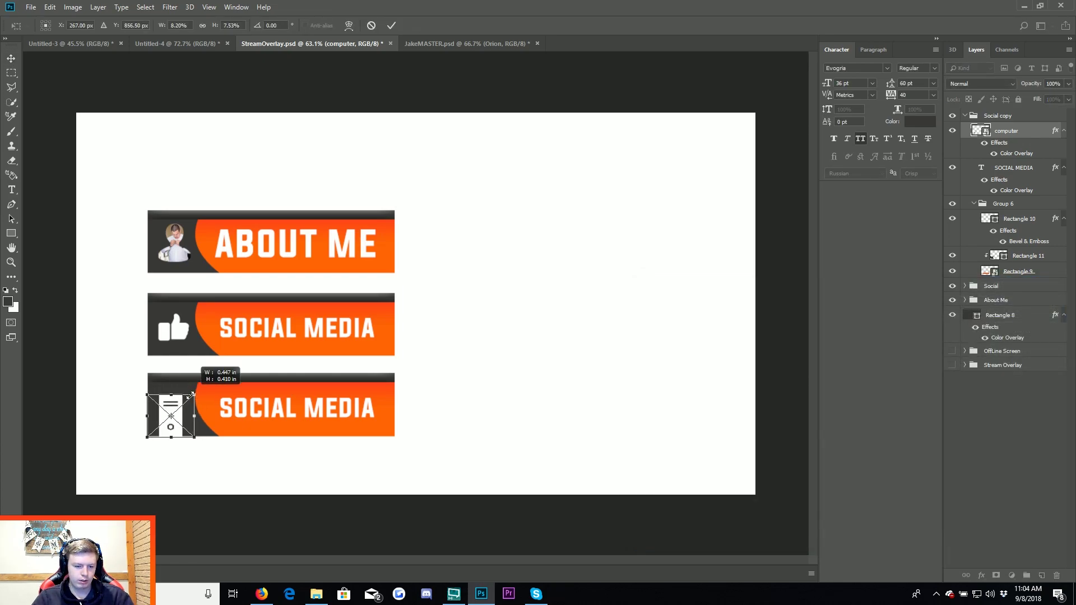
pyautogui.press('Return')
pyautogui.moveTo(267, 419); pyautogui.dragTo(267, 412)
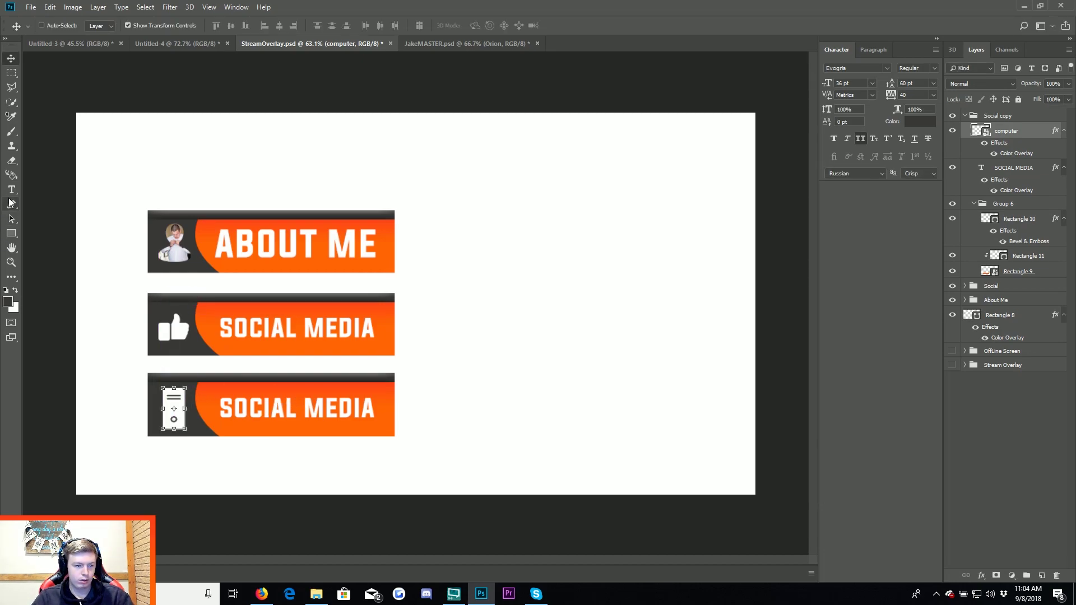
pyautogui.click(11, 190)
# Replace the third banner's SOCIAL MEDIA label with PC SPECS.
pyautogui.click(288, 407)
pyautogui.hotkey('ctrl', 'a')
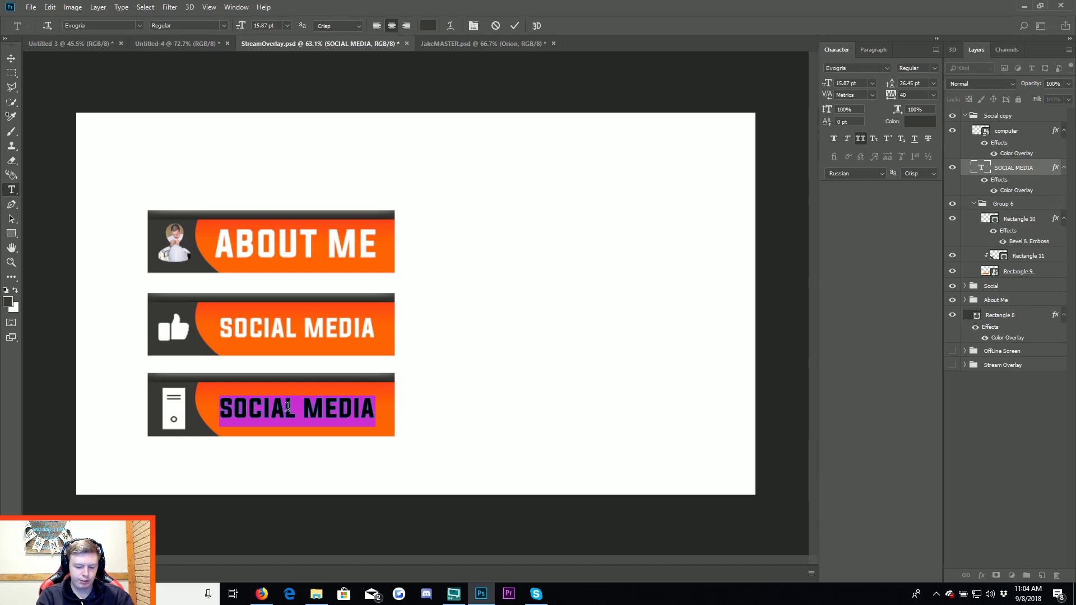
pyautogui.write('PC SPECS')
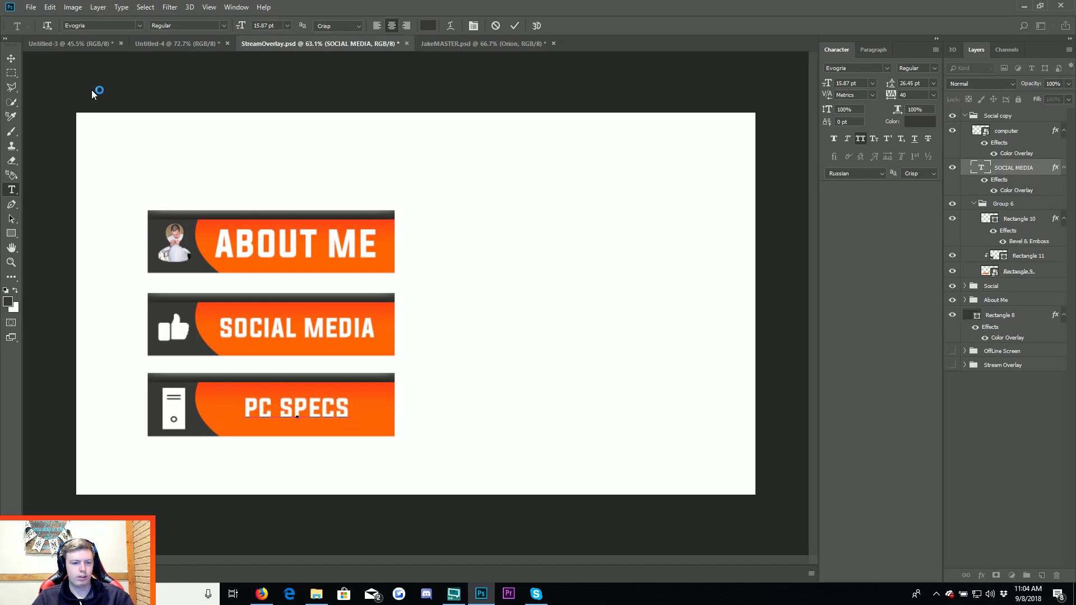
pyautogui.click(11, 58)
# Enlarge PC SPECS to match ABOUT ME and align it with the labels above.
pyautogui.moveTo(303, 369); pyautogui.dragTo(275, 201)
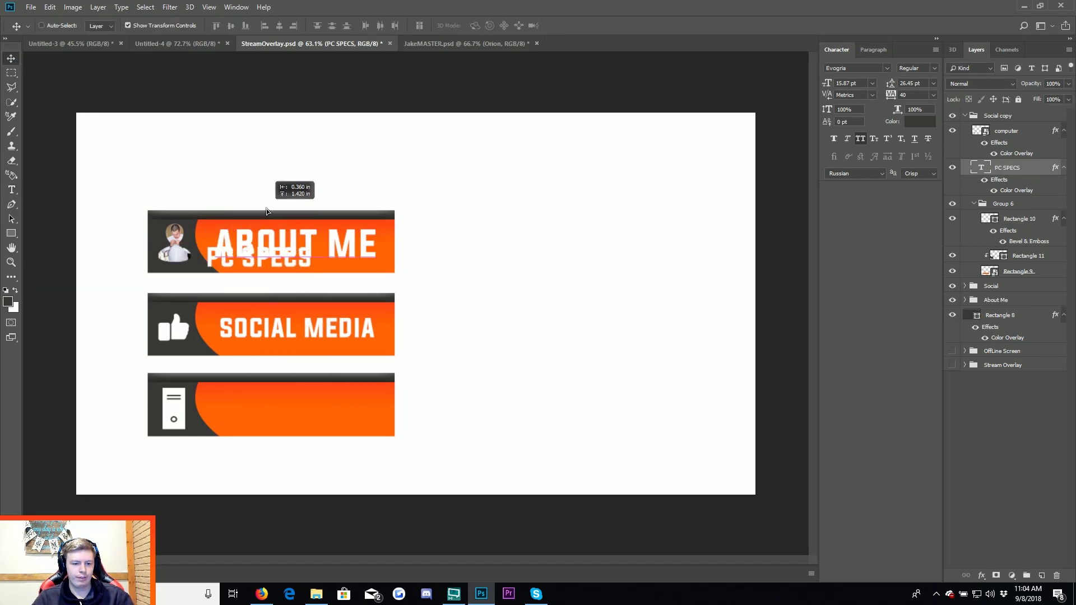
pyautogui.hotkey('ctrl', 't')
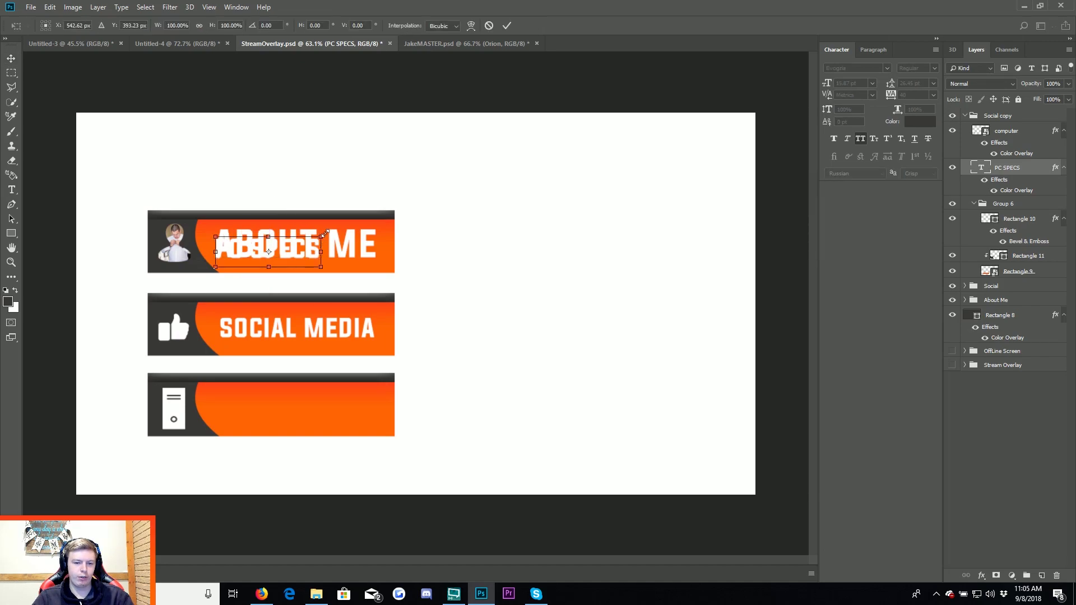
pyautogui.moveTo(321, 237); pyautogui.dragTo(370, 230)
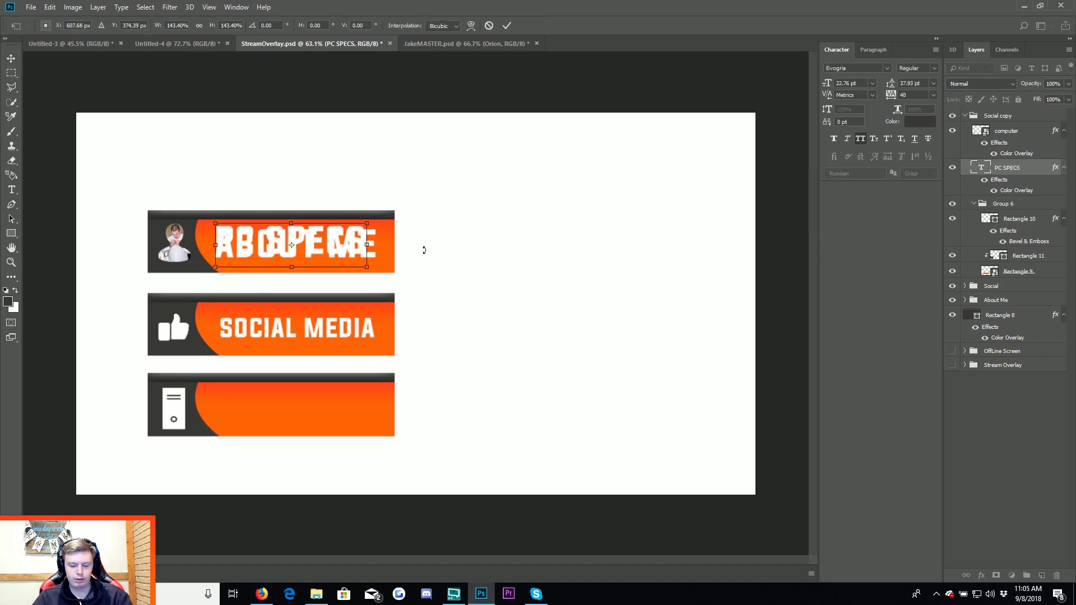
pyautogui.press('Return')
pyautogui.moveTo(442, 256)
pyautogui.mouseDown()
pyautogui.moveTo(438, 385)
pyautogui.moveTo(455, 414)
pyautogui.mouseUp()
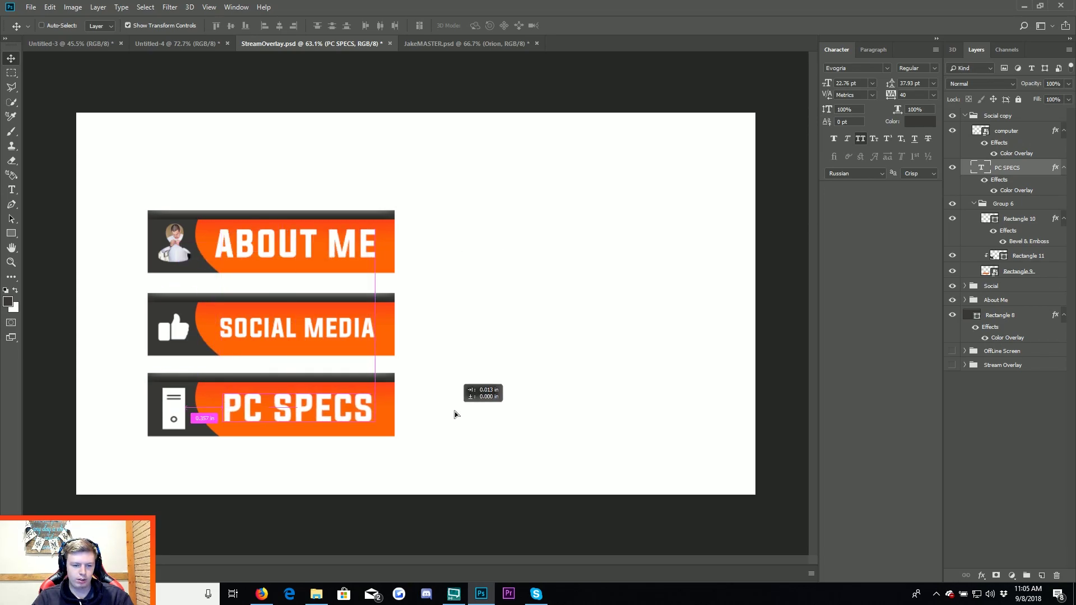
pyautogui.moveTo(455, 414); pyautogui.dragTo(455, 415)
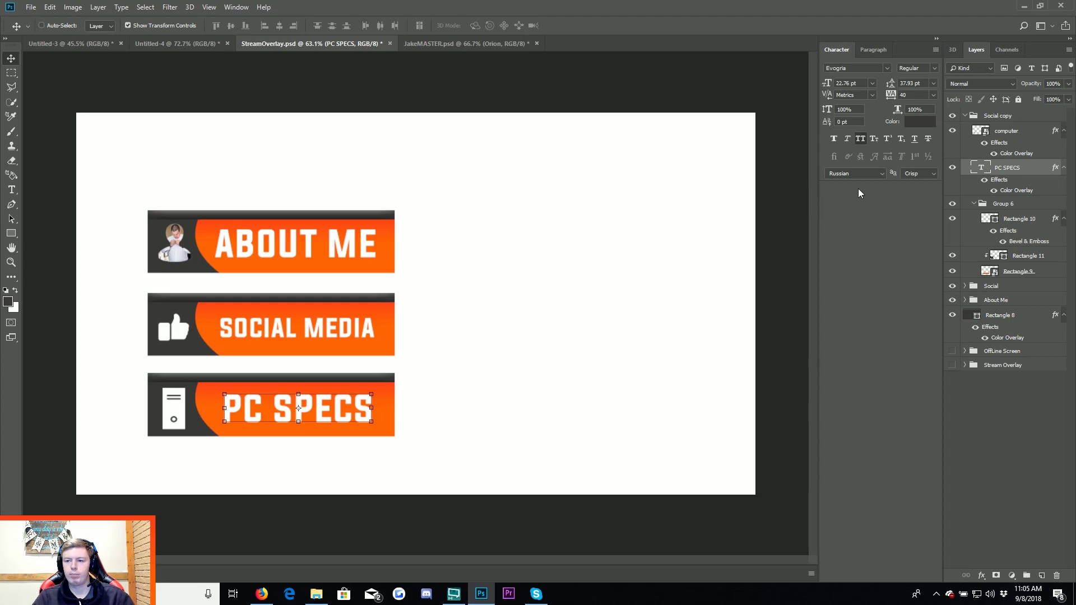
pyautogui.doubleClick(993, 115)
pyautogui.write('PC SPECS')
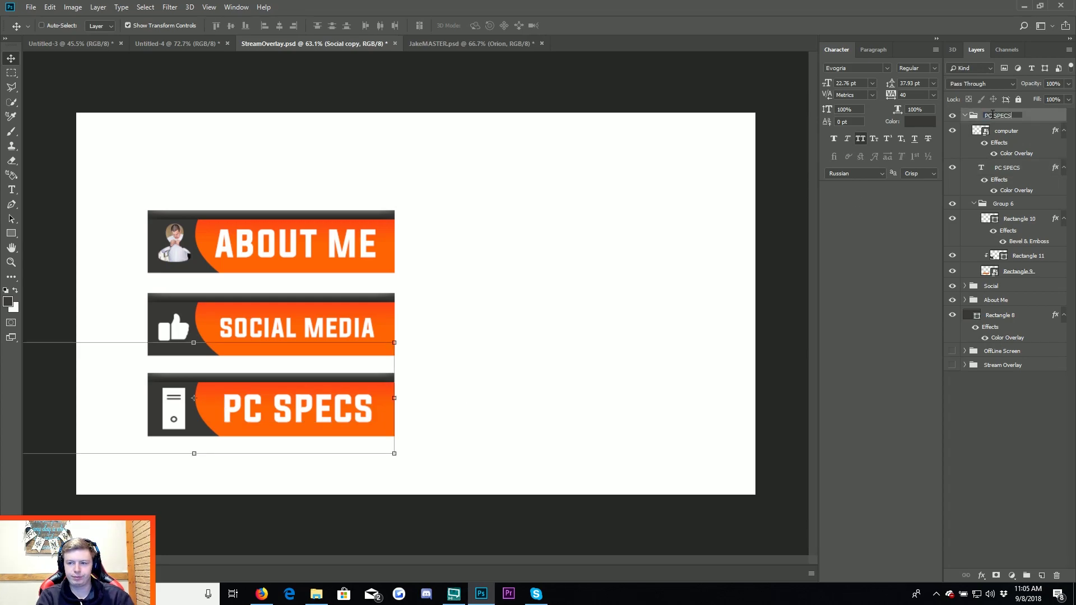
# Name the group PC SPECS and place a copy of it beside ABOUT ME.
pyautogui.press('Return')
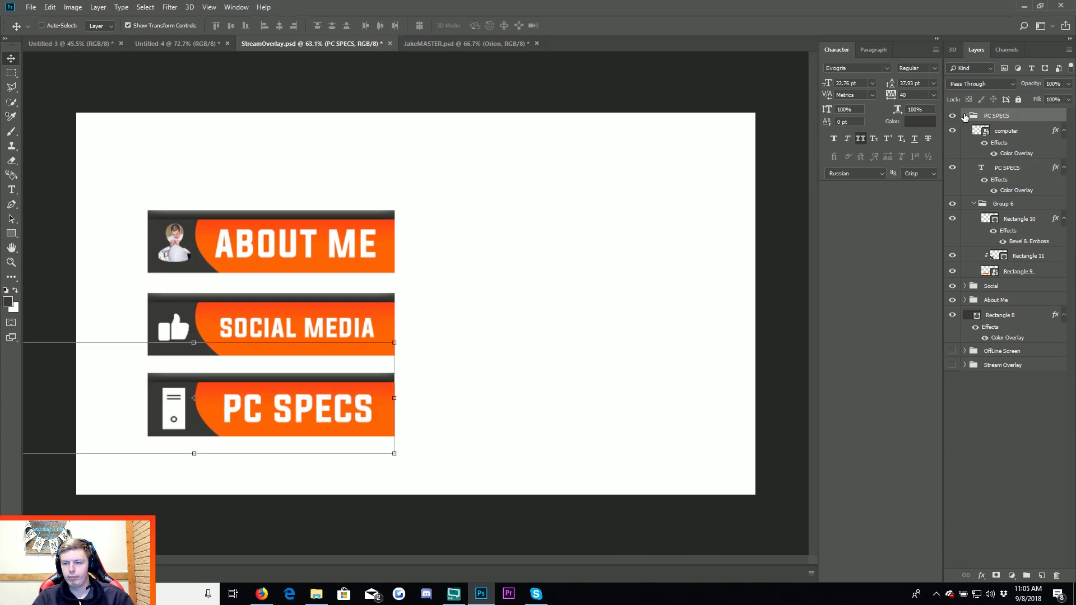
pyautogui.click(965, 116)
pyautogui.moveTo(458, 348); pyautogui.dragTo(601, 235)
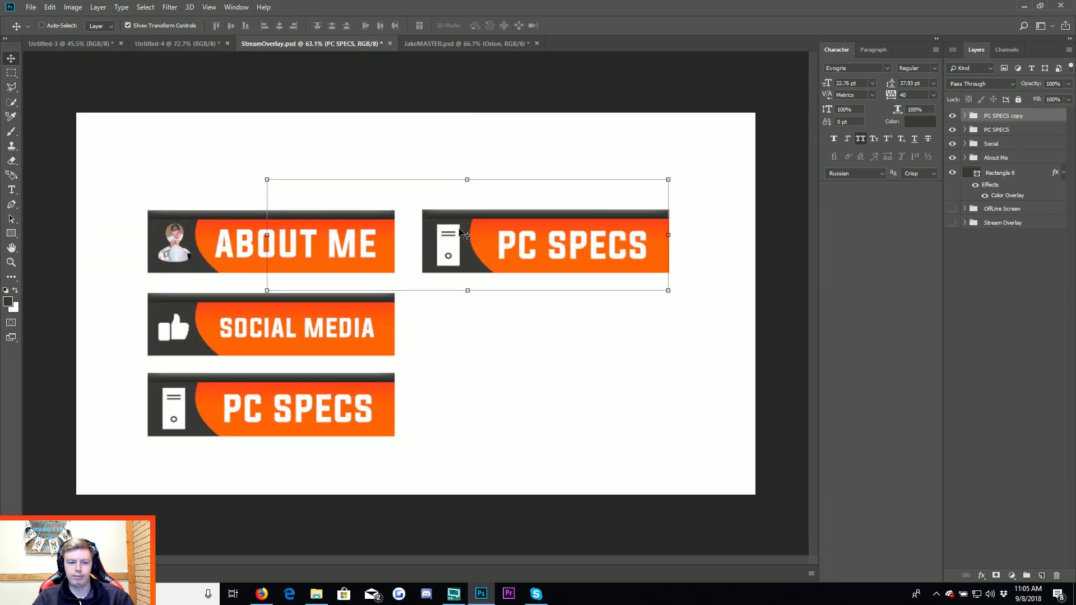
# Change the copy's label to DONATIONS, shrink it, and position it in its banner.
pyautogui.press('t')
pyautogui.doubleClick(519, 241)
pyautogui.hotkey('ctrl', 'a')
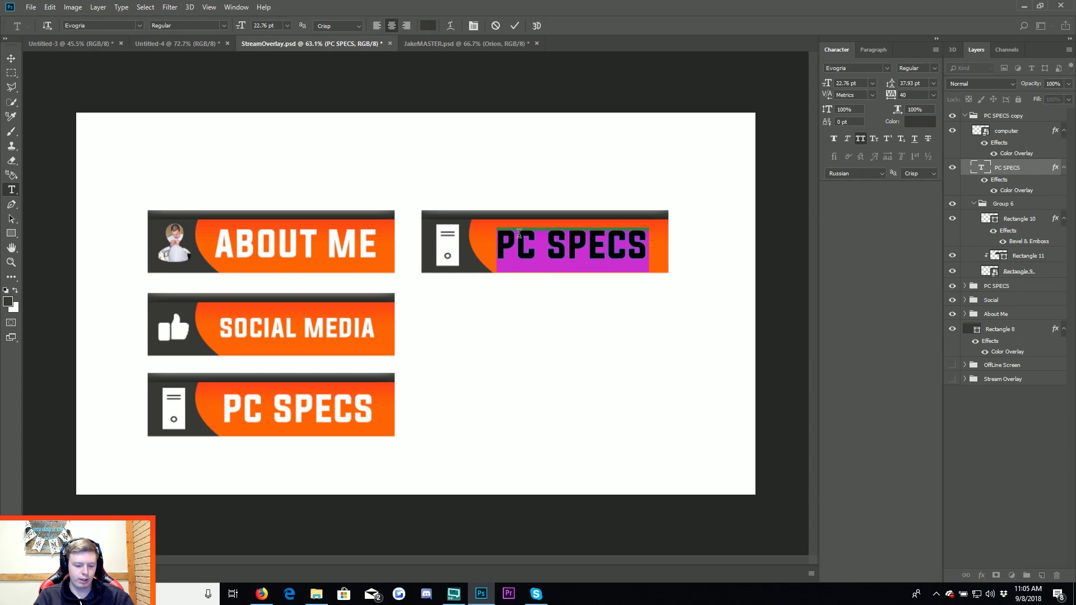
pyautogui.write('DONATIONS')
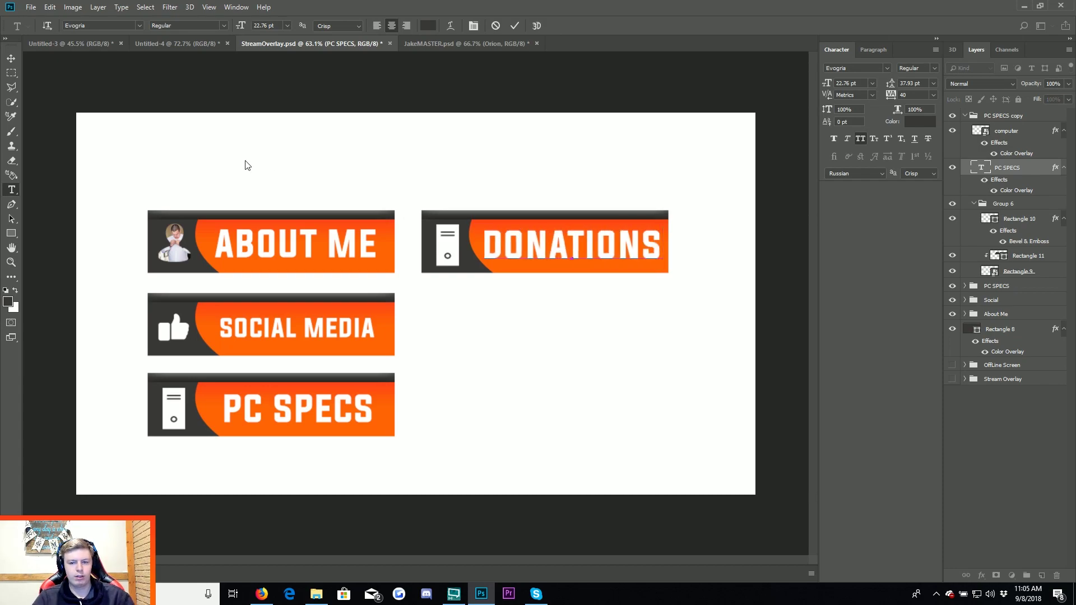
pyautogui.click(12, 59)
pyautogui.hotkey('ctrl', 't')
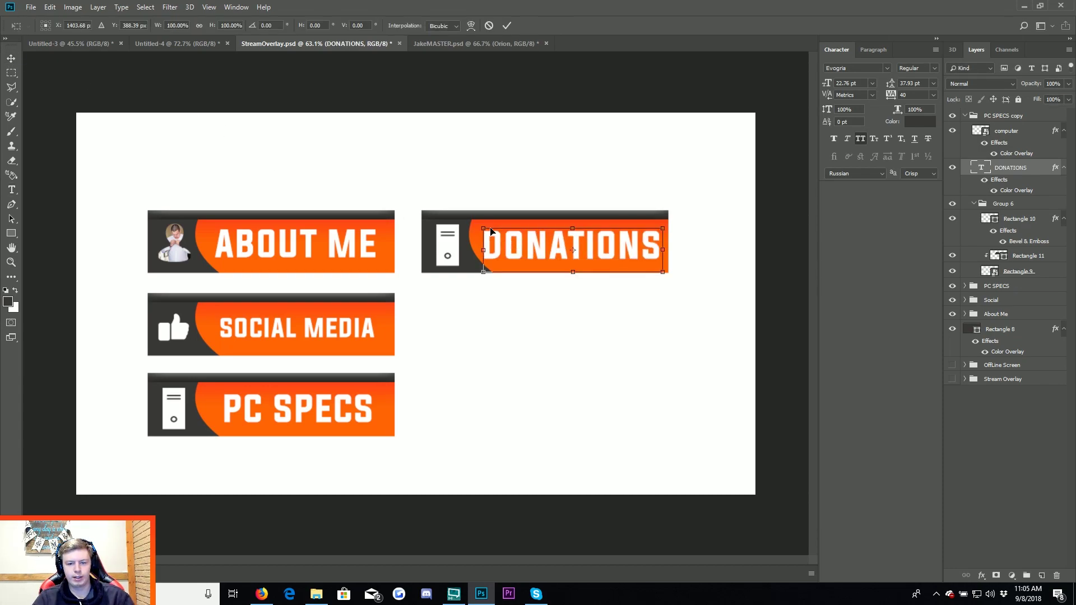
pyautogui.moveTo(484, 231); pyautogui.dragTo(499, 235)
pyautogui.press('Return')
pyautogui.moveTo(612, 355); pyautogui.dragTo(607, 354)
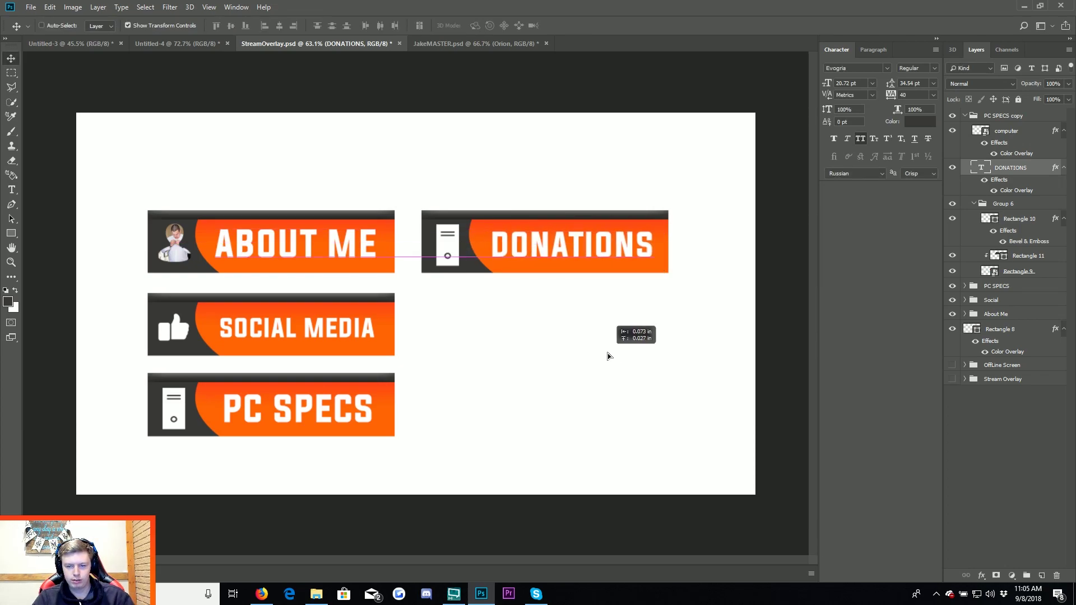
# Hide the computer icon layer on the DONATIONS banner.
pyautogui.rightClick(463, 253)
pyautogui.click(463, 253)
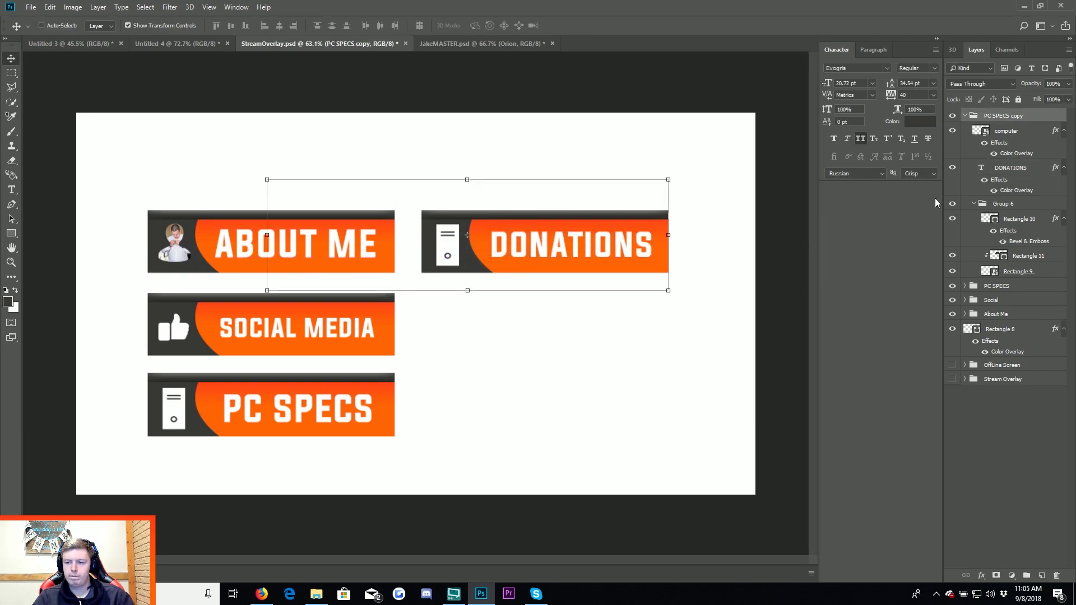
pyautogui.click(1019, 497)
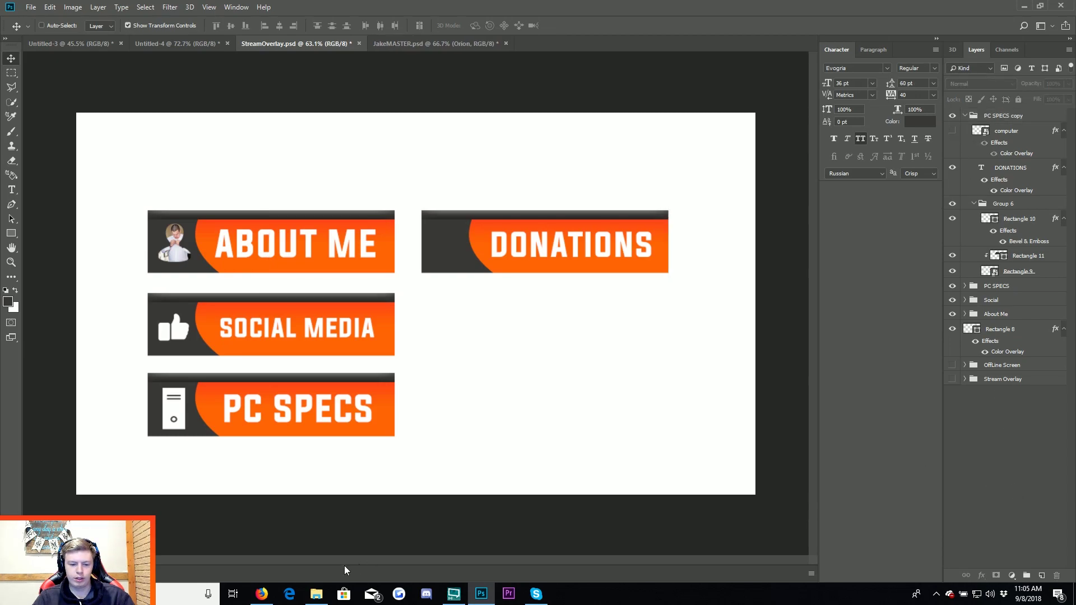
pyautogui.click(262, 594)
# Search Google Images for 'money icon png' and preview the money bag and paper money icons.
pyautogui.click(304, 49)
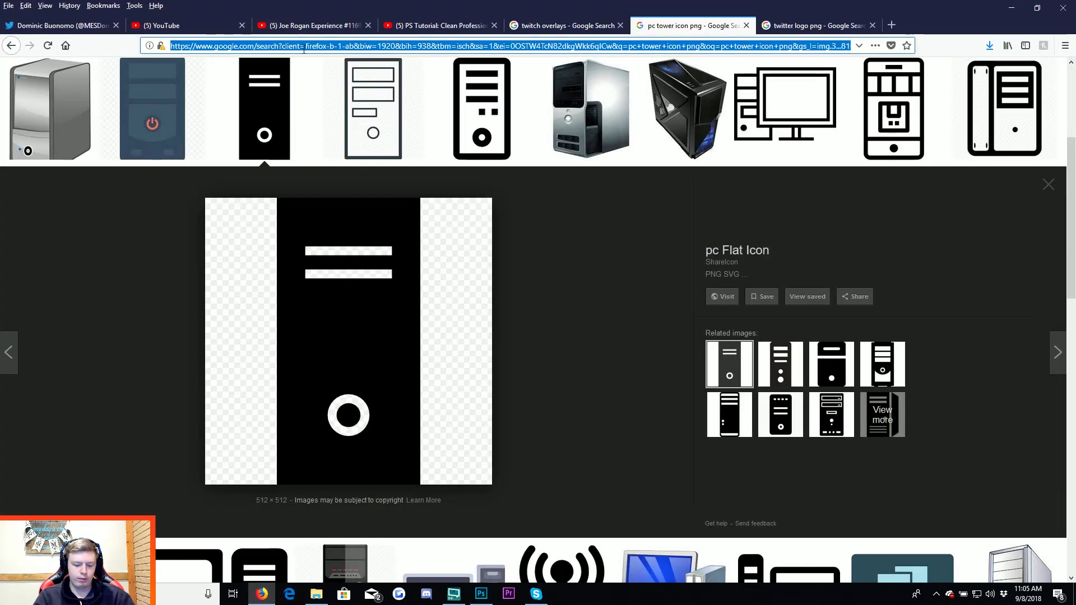
pyautogui.write('money icon png')
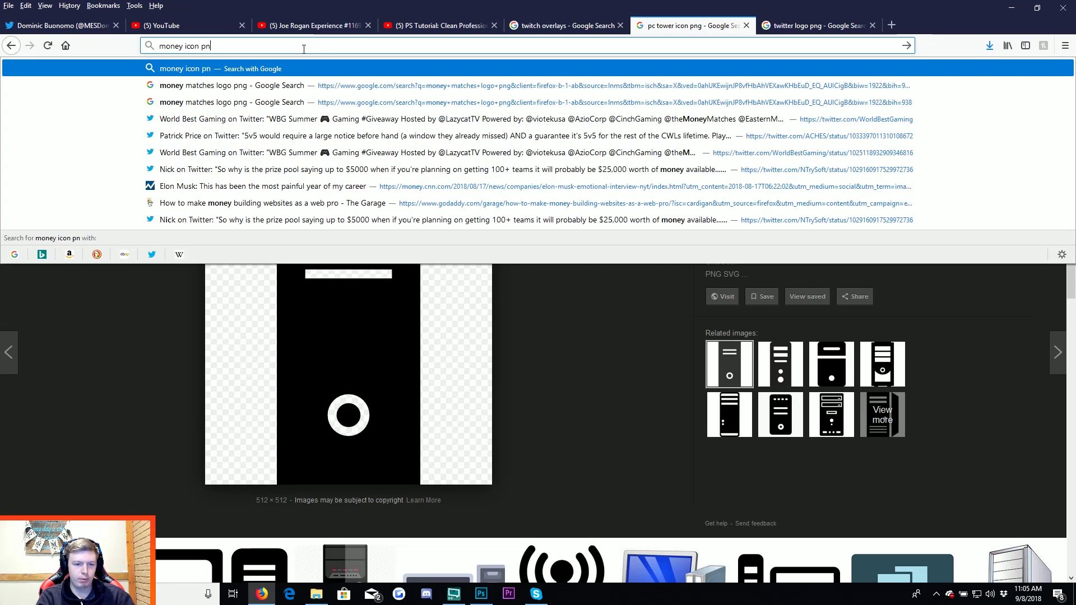
pyautogui.press('Return')
pyautogui.click(129, 120)
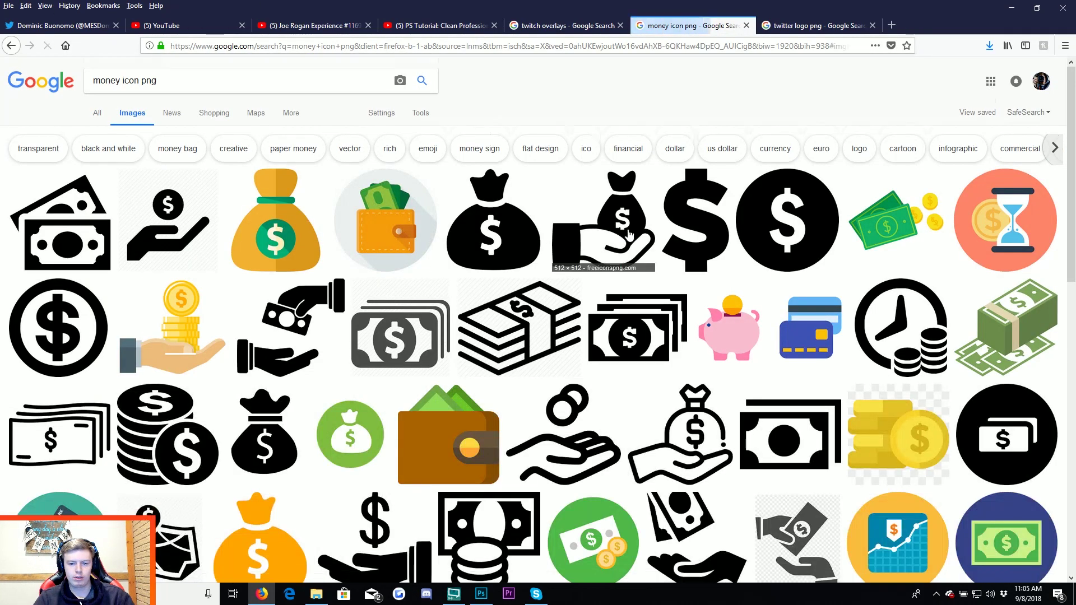
pyautogui.click(558, 247)
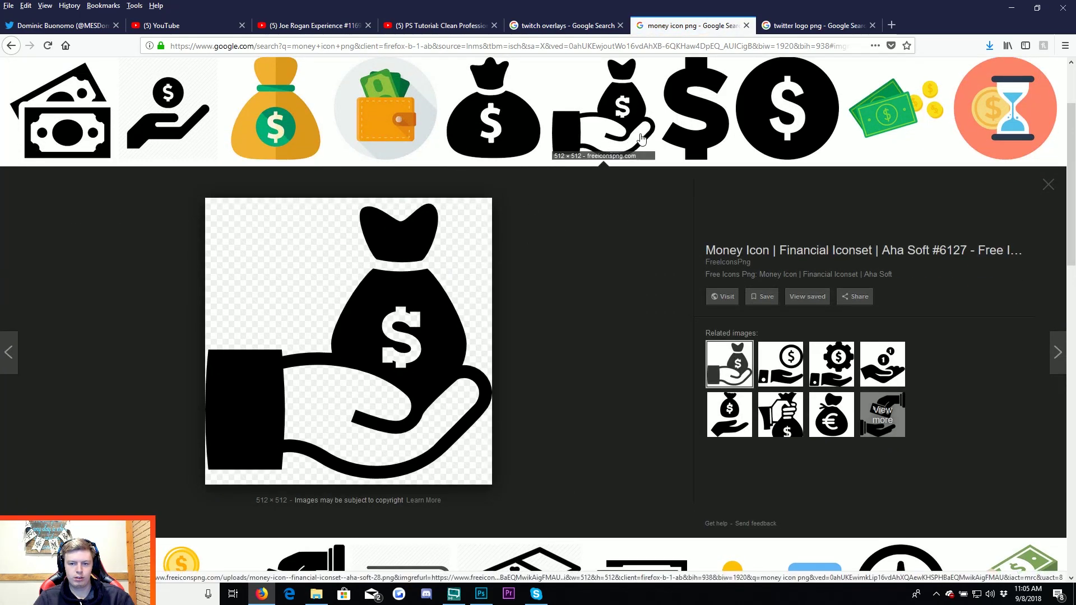
pyautogui.click(88, 130)
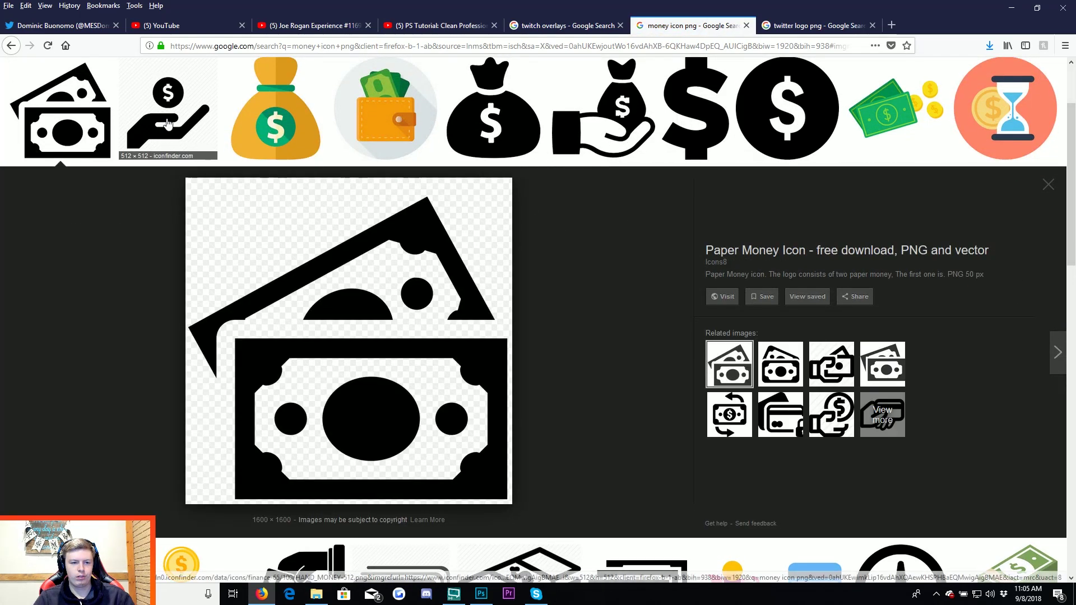
# Save the black coin-stack dollar icon into the Downloads folder.
pyautogui.scroll(-3, 375, 269)
pyautogui.scroll(-2, 448, 308)
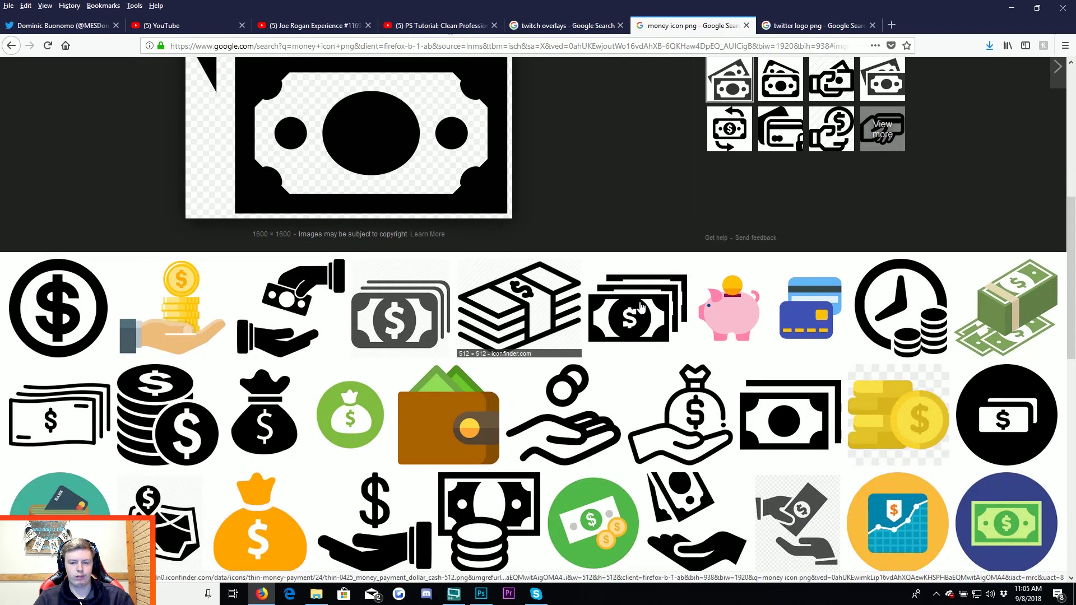
pyautogui.scroll(-2, 533, 297)
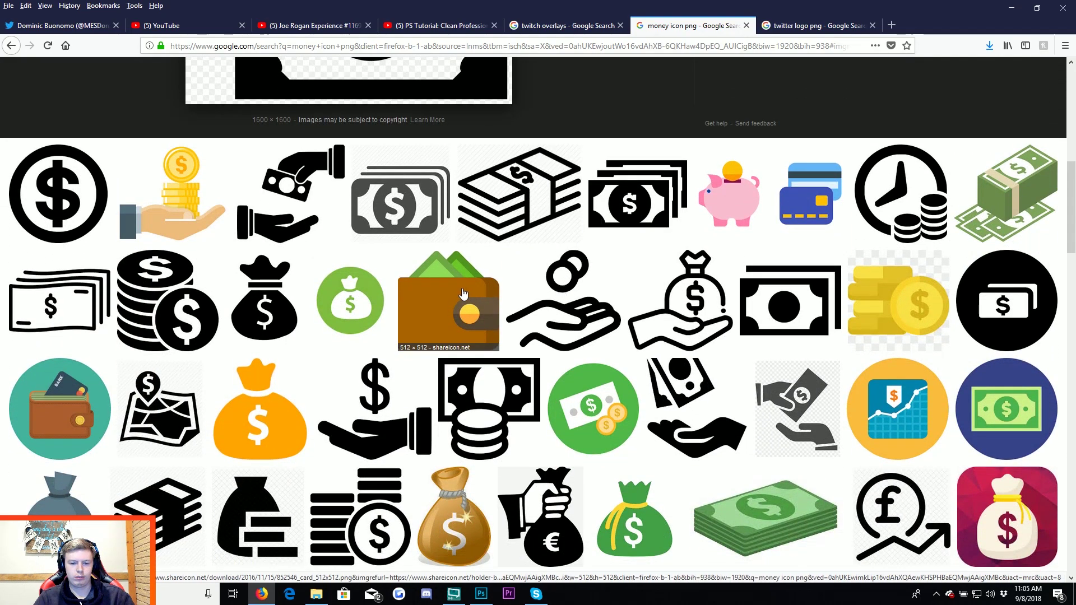
pyautogui.click(463, 293)
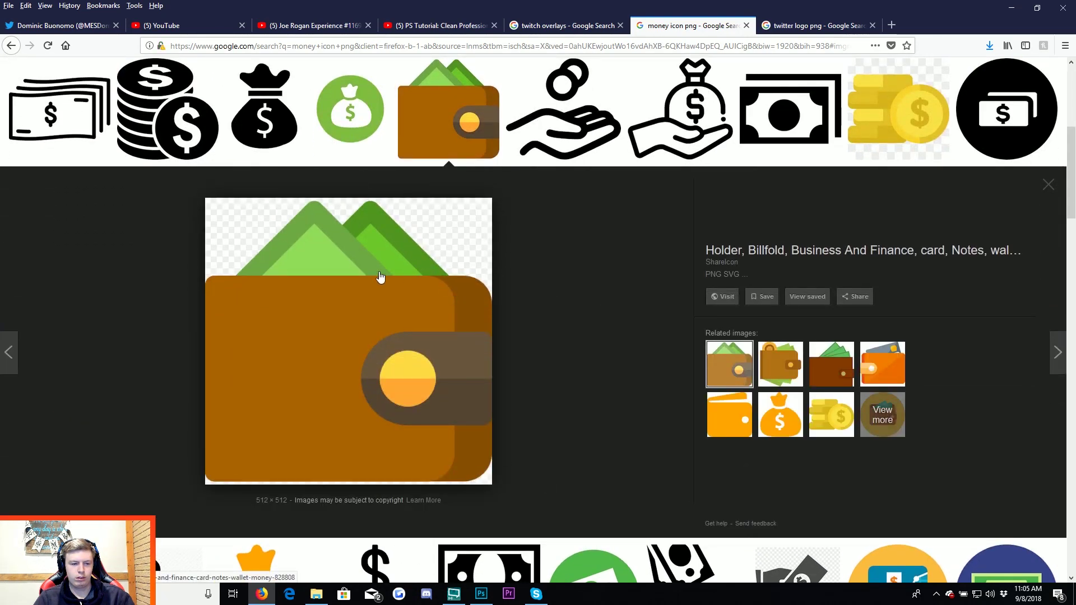
pyautogui.scroll(-5, 380, 277)
pyautogui.scroll(5, 351, 241)
pyautogui.click(168, 110)
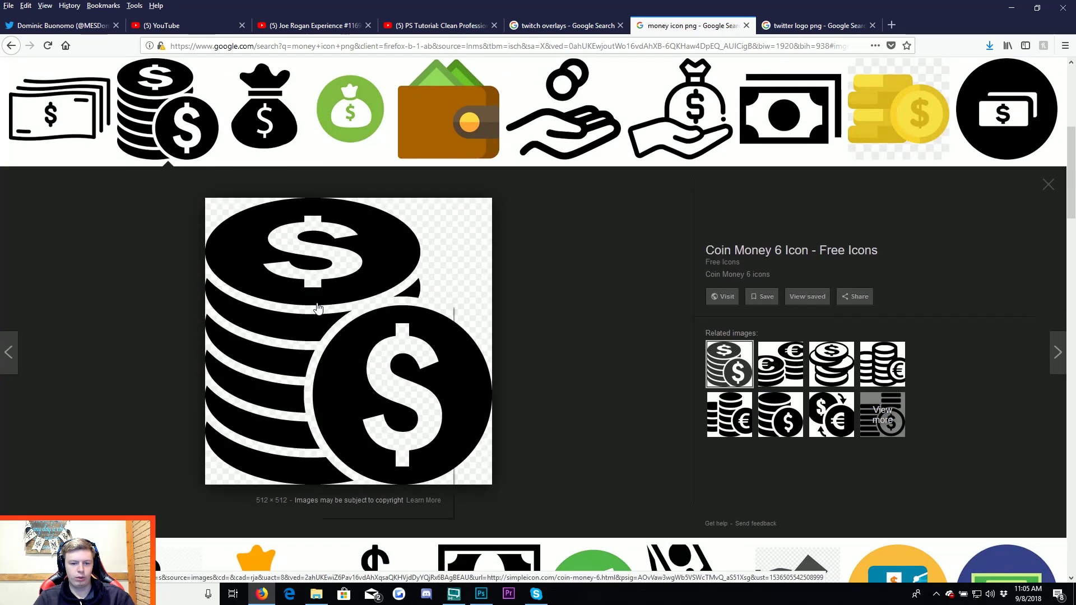
pyautogui.rightClick(318, 308)
pyautogui.click(387, 448)
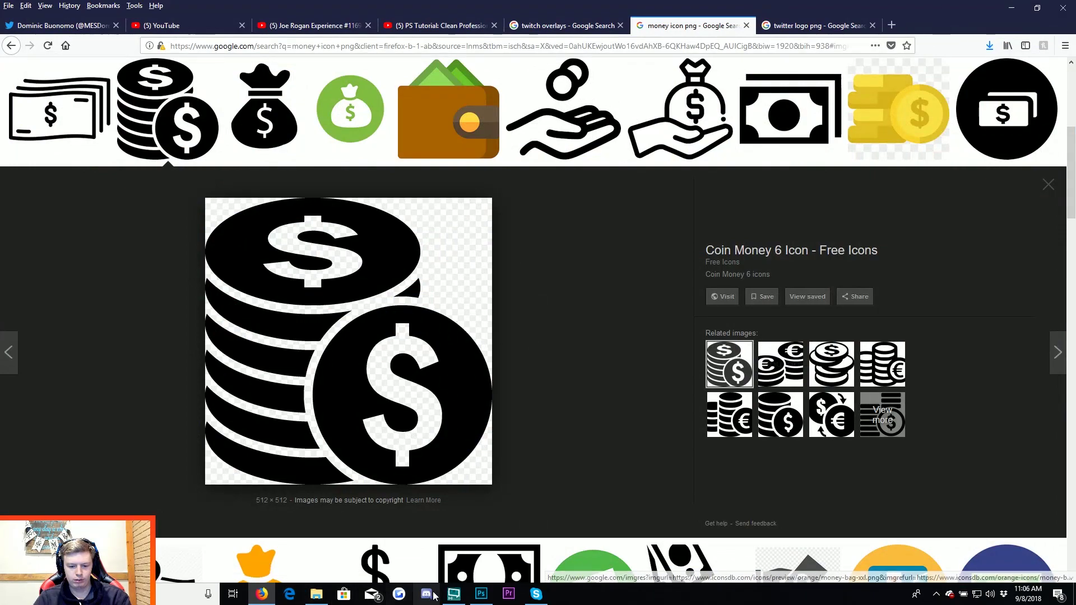
pyautogui.click(480, 594)
# Place the coin-money-6 image on the canvas, scale it down, and give it a white Color Overlay.
pyautogui.click(317, 595)
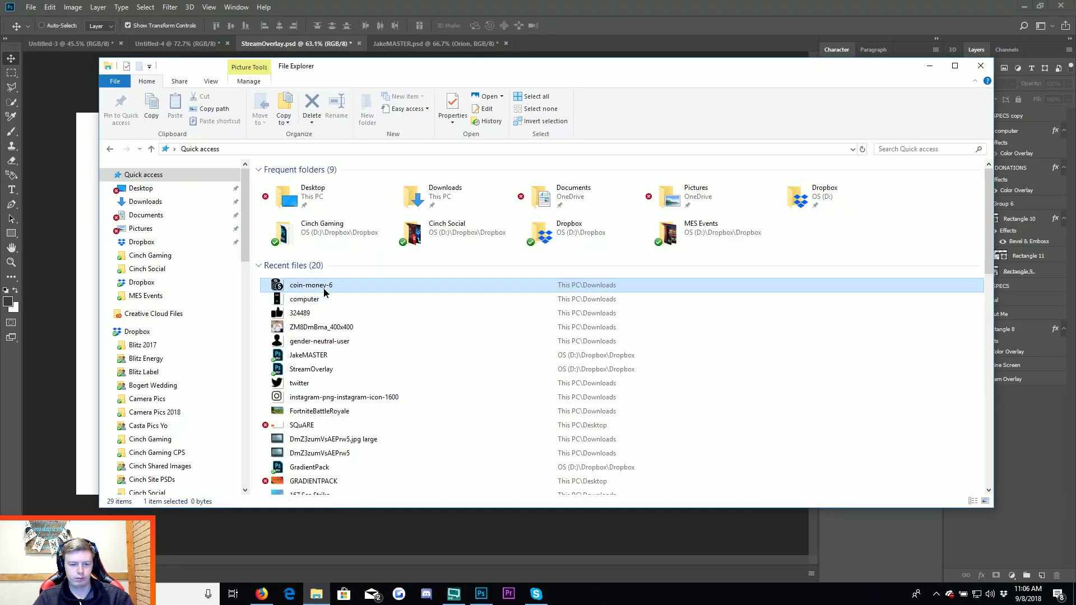
pyautogui.moveTo(324, 288); pyautogui.dragTo(539, 219)
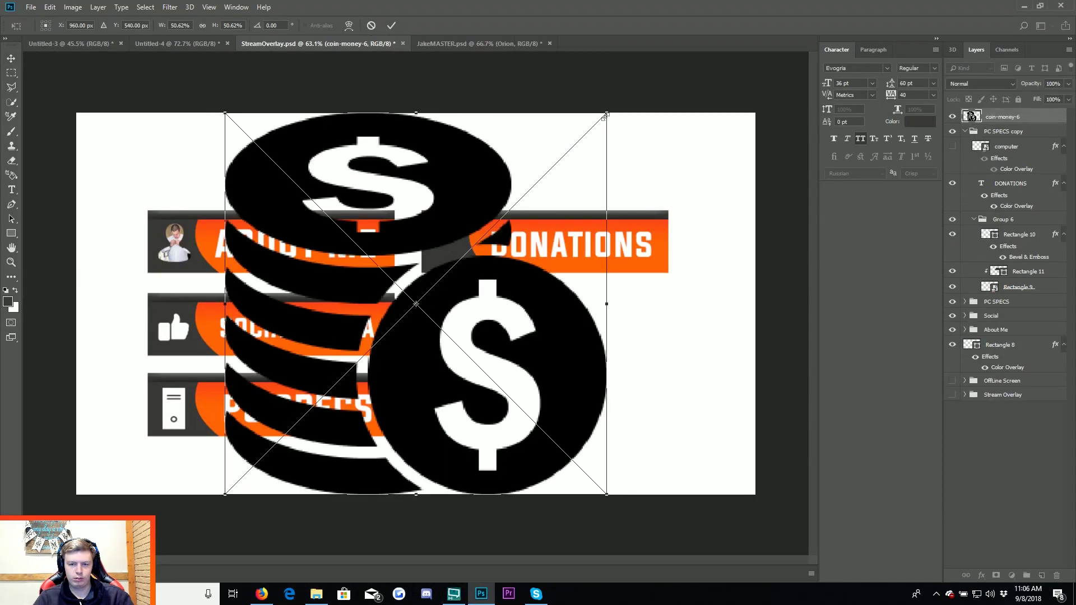
pyautogui.moveTo(606, 116); pyautogui.dragTo(271, 395)
pyautogui.press('Return')
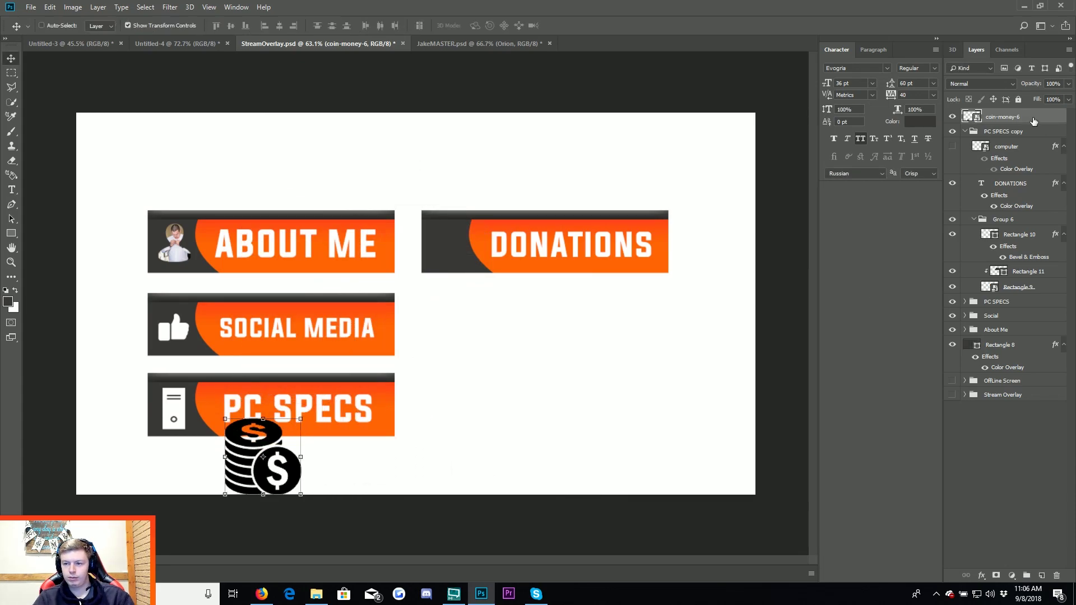
pyautogui.doubleClick(1034, 118)
pyautogui.click(652, 439)
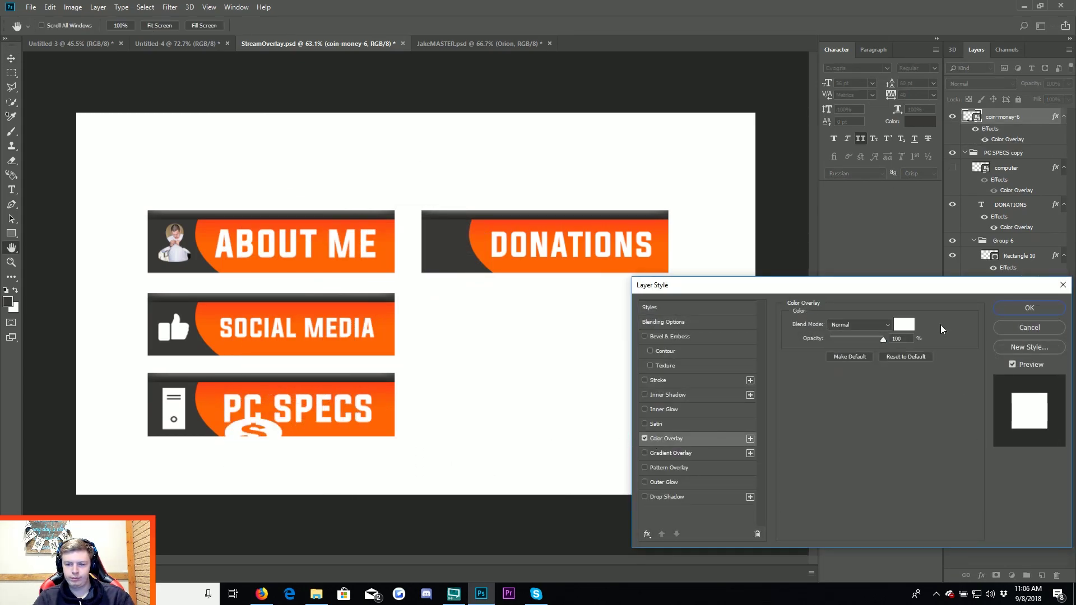
pyautogui.click(1029, 308)
# Move the coin icon to the DONATIONS banner's left end, shrinking it slightly more.
pyautogui.press('v')
pyautogui.moveTo(482, 392)
pyautogui.mouseDown()
pyautogui.moveTo(681, 186)
pyautogui.moveTo(469, 212)
pyautogui.mouseUp()
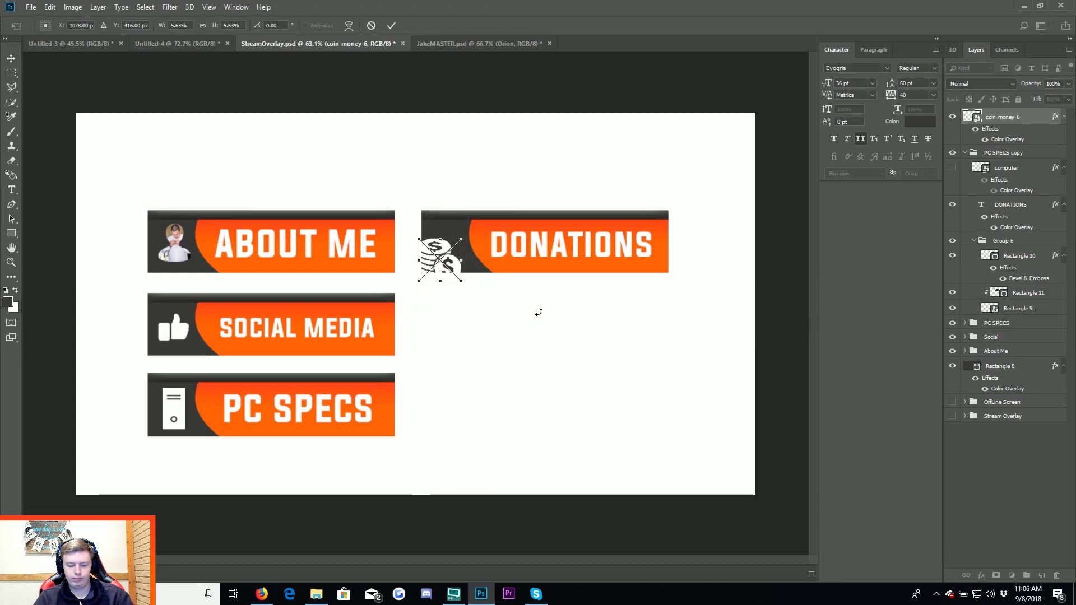
pyautogui.moveTo(562, 306); pyautogui.dragTo(562, 315)
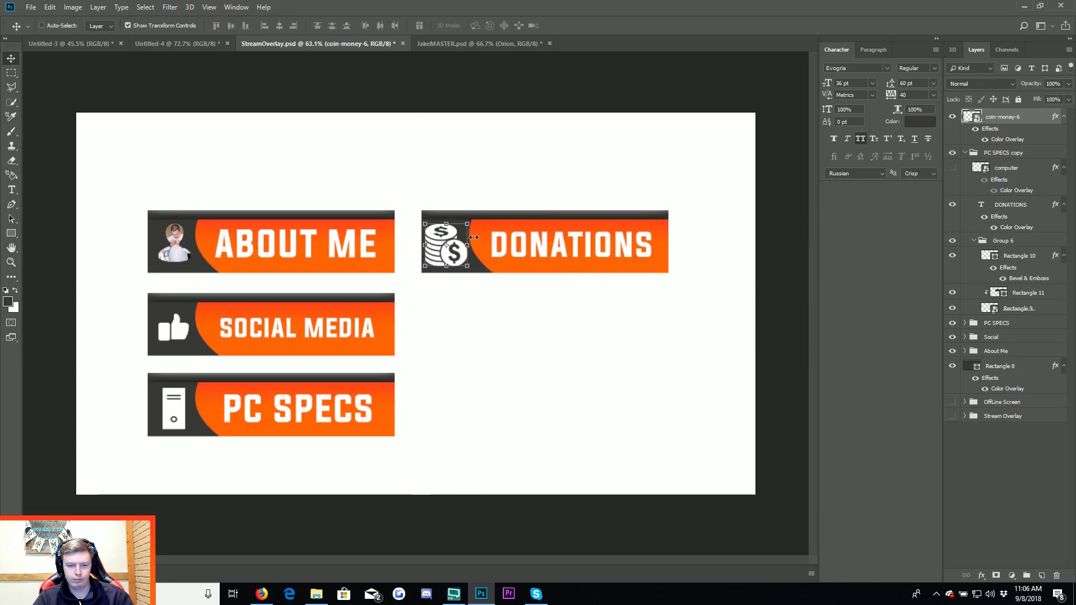
pyautogui.moveTo(470, 223); pyautogui.dragTo(463, 228)
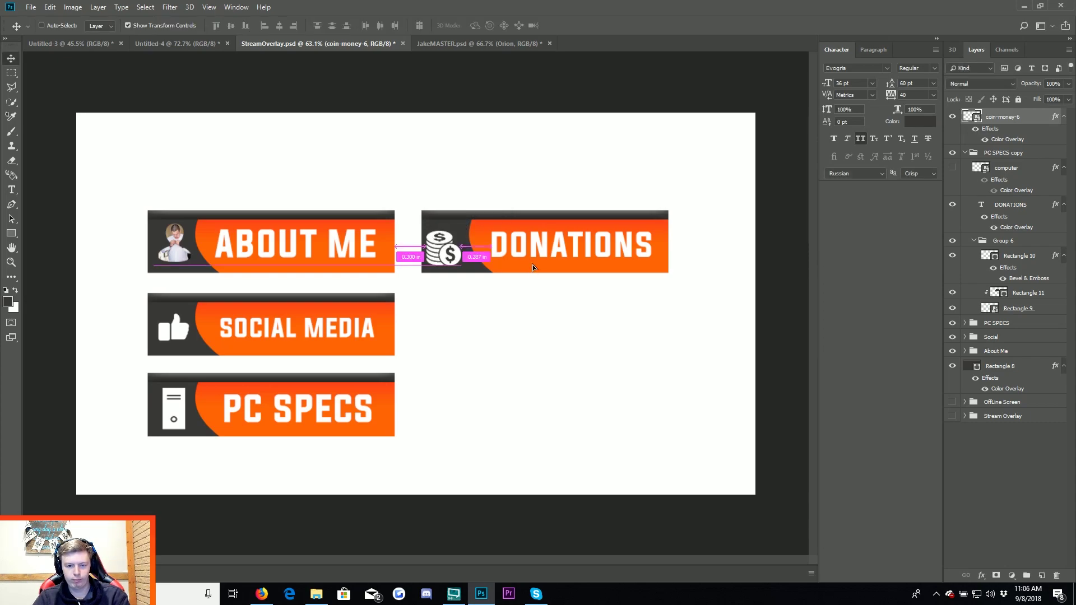
pyautogui.press('Return')
pyautogui.moveTo(529, 261); pyautogui.dragTo(533, 260)
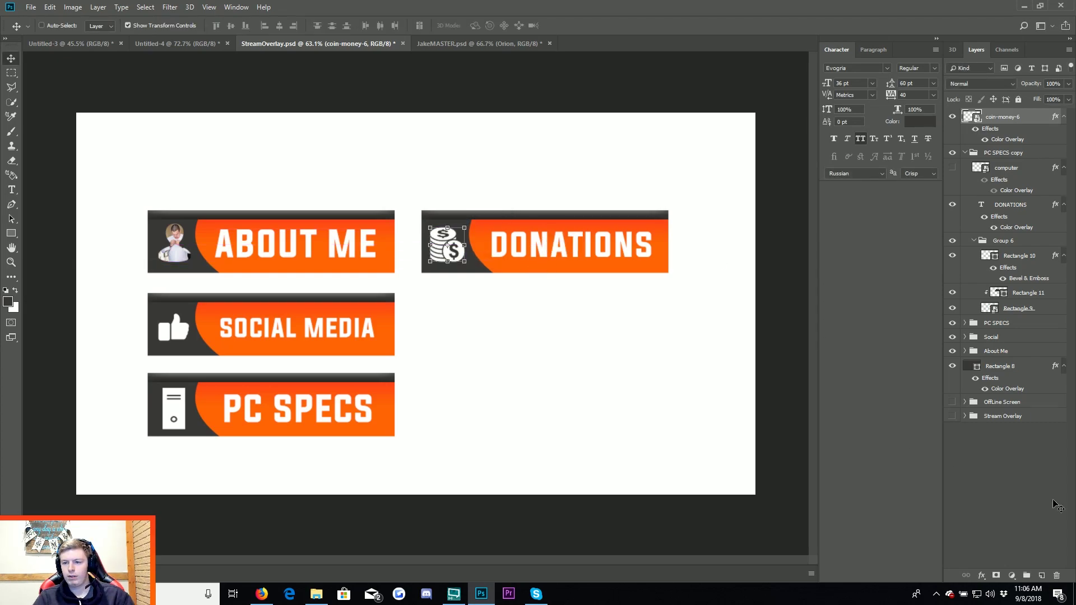
# Move the coin icon layer into the PC SPECS copy group.
pyautogui.keyDown('ctrl'); pyautogui.click(1002, 144); pyautogui.keyUp('ctrl')
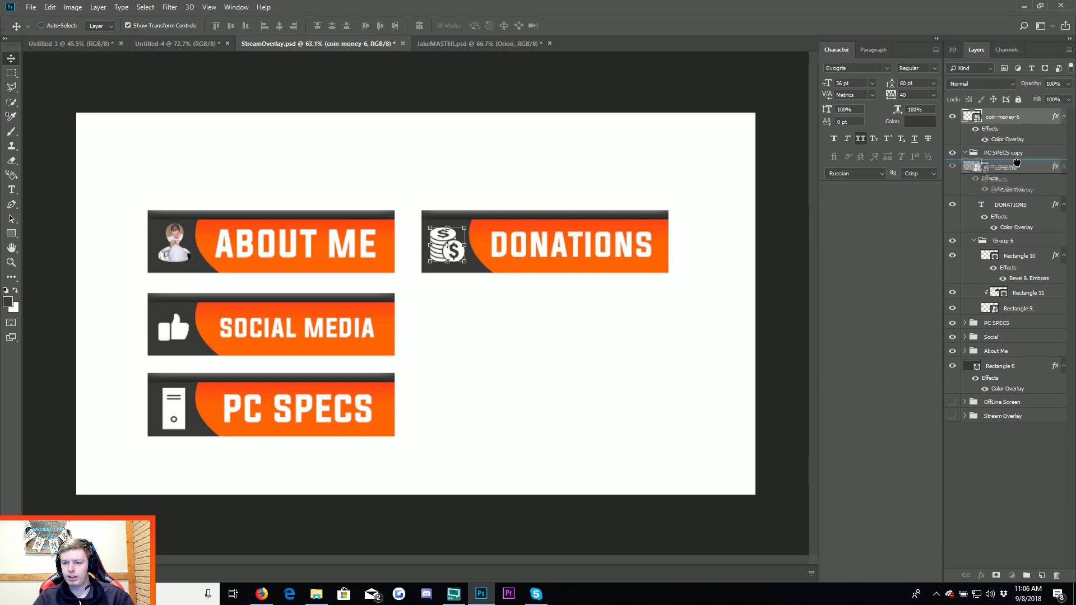
pyautogui.moveTo(1001, 115); pyautogui.dragTo(986, 150)
pyautogui.click(975, 116)
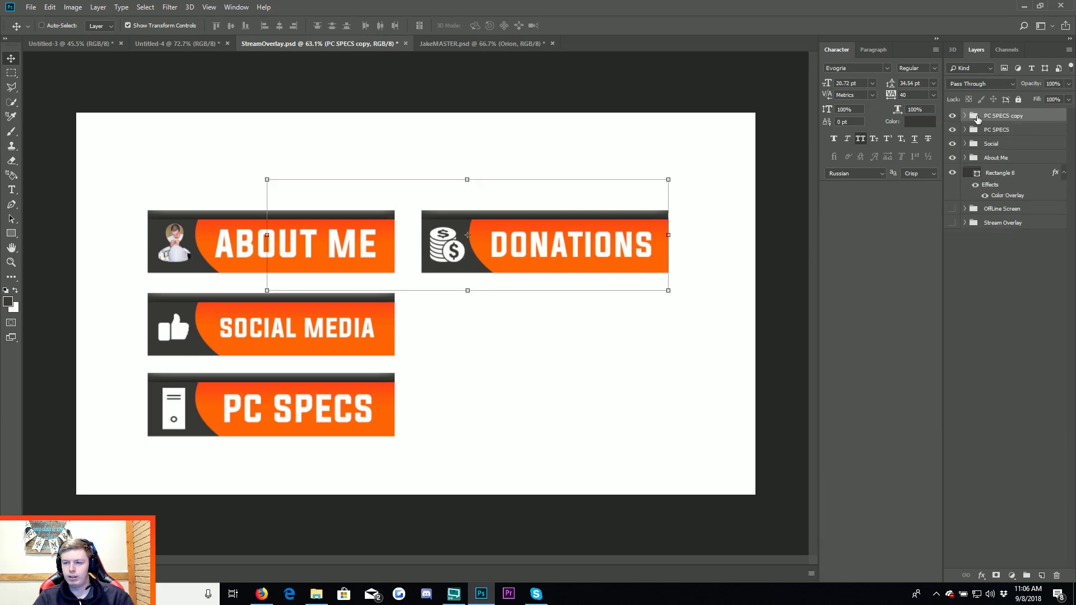
# Group the four banner groups as BANNERS and restack Rectangle 8 below Stream Overlay.
pyautogui.keyDown('shift'); pyautogui.click(1007, 159); pyautogui.keyUp('shift')
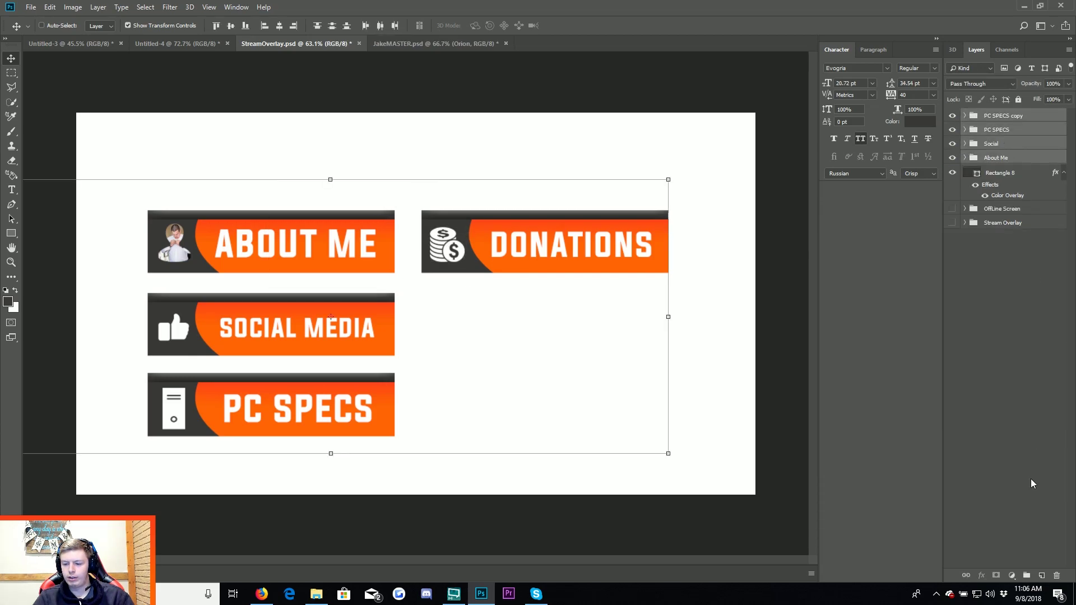
pyautogui.click(1027, 576)
pyautogui.doubleClick(998, 116)
pyautogui.write('BANNERS')
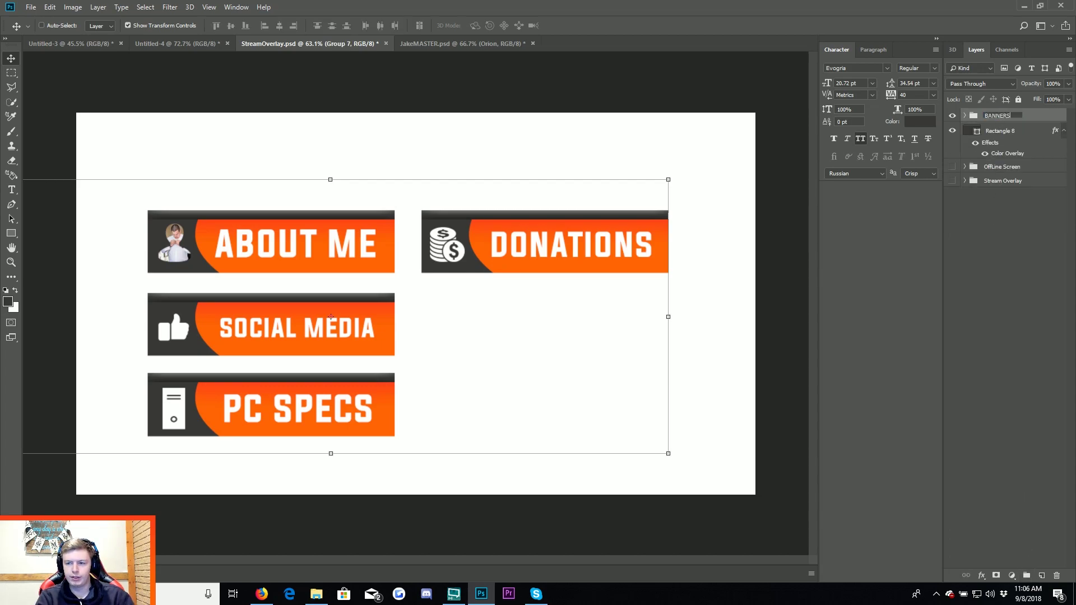
pyautogui.press('Return')
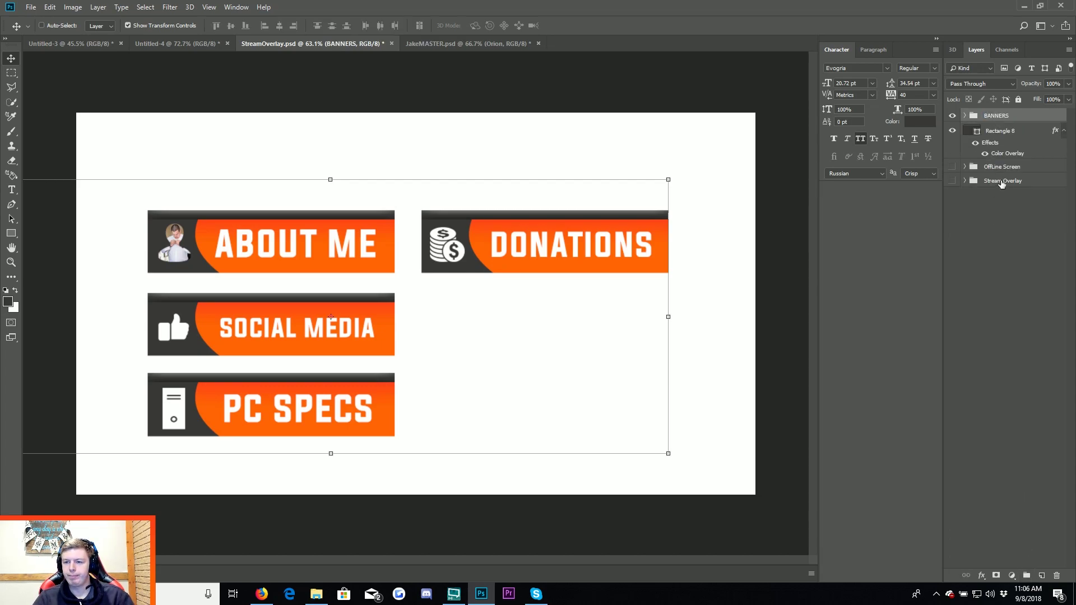
pyautogui.click(1030, 134)
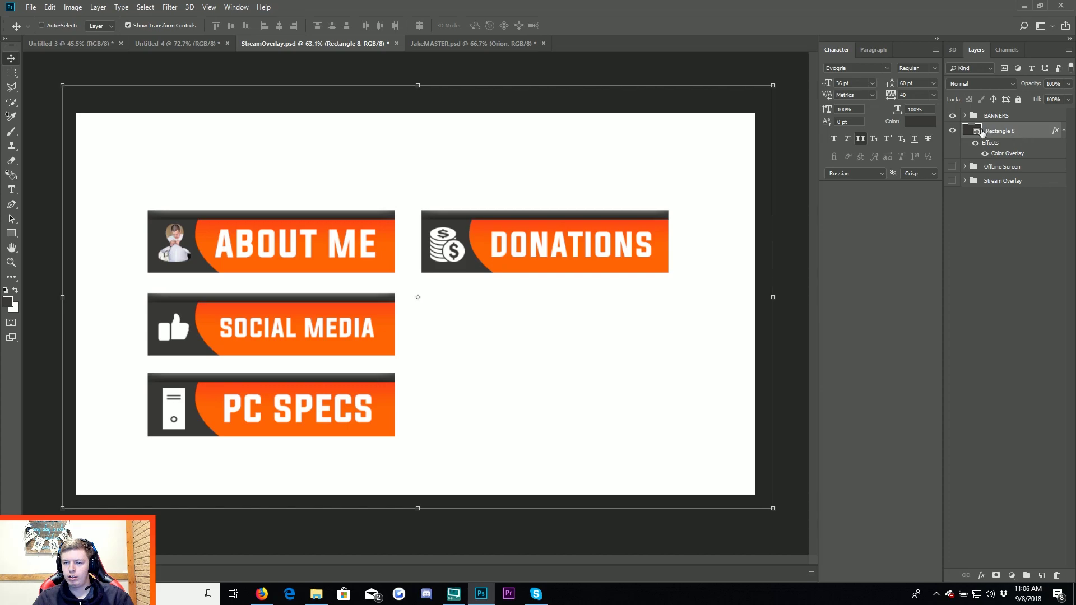
pyautogui.moveTo(1039, 136); pyautogui.dragTo(963, 156)
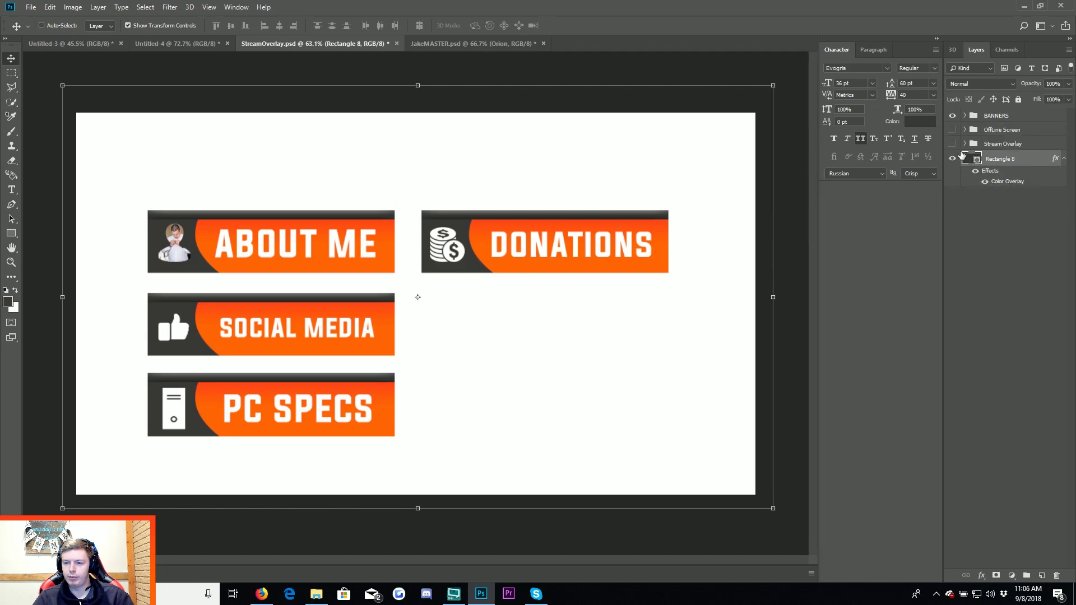
# Hide Rectangle 8, BANNERS and OffLine Screen, showing only the Stream Overlay layout.
pyautogui.click(953, 159)
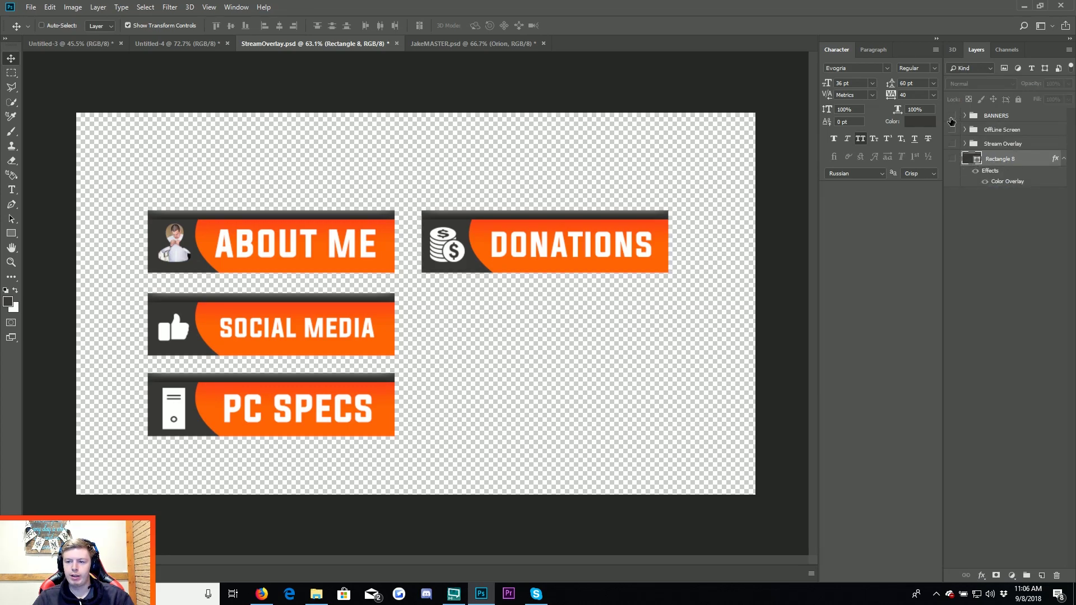
pyautogui.click(952, 117)
pyautogui.click(952, 130)
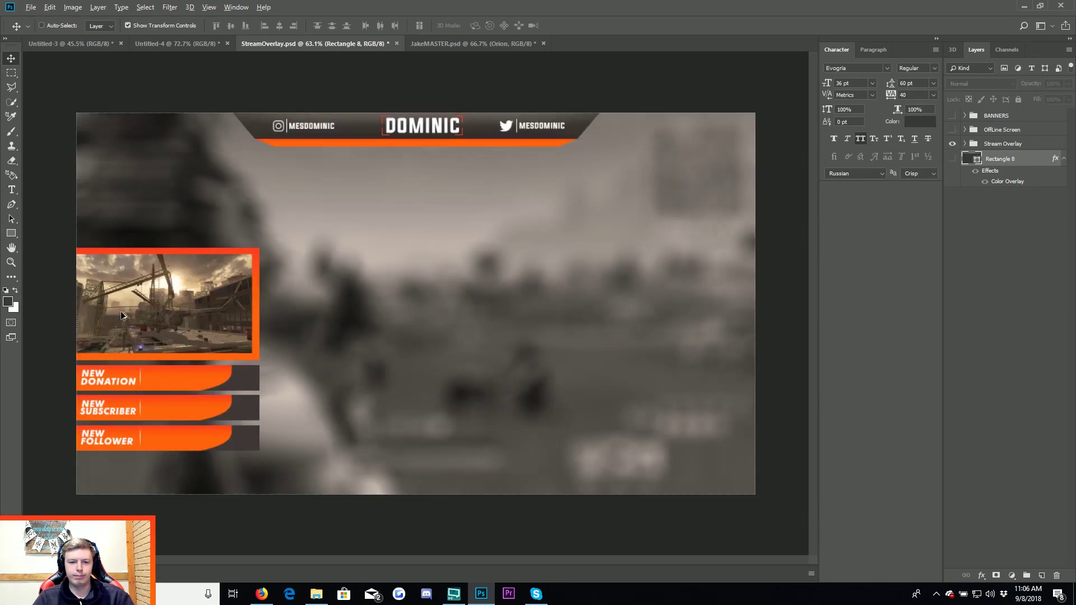
pyautogui.scroll(1, 238, 274)
pyautogui.scroll(1, 432, 100)
pyautogui.scroll(1, 448, 103)
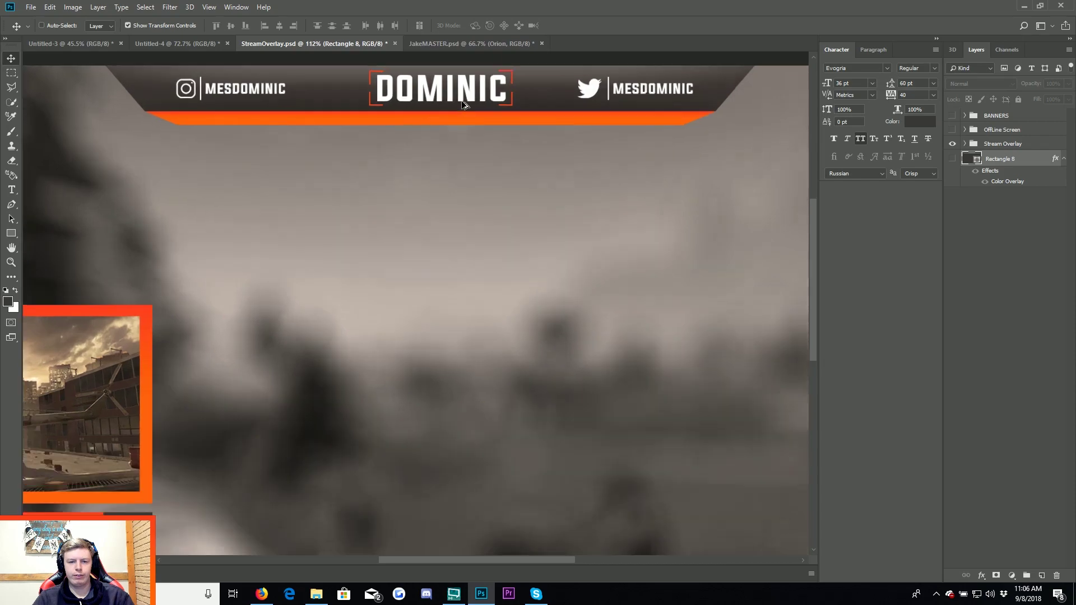
pyautogui.scroll(-1, 440, 111)
pyautogui.scroll(-1, 458, 136)
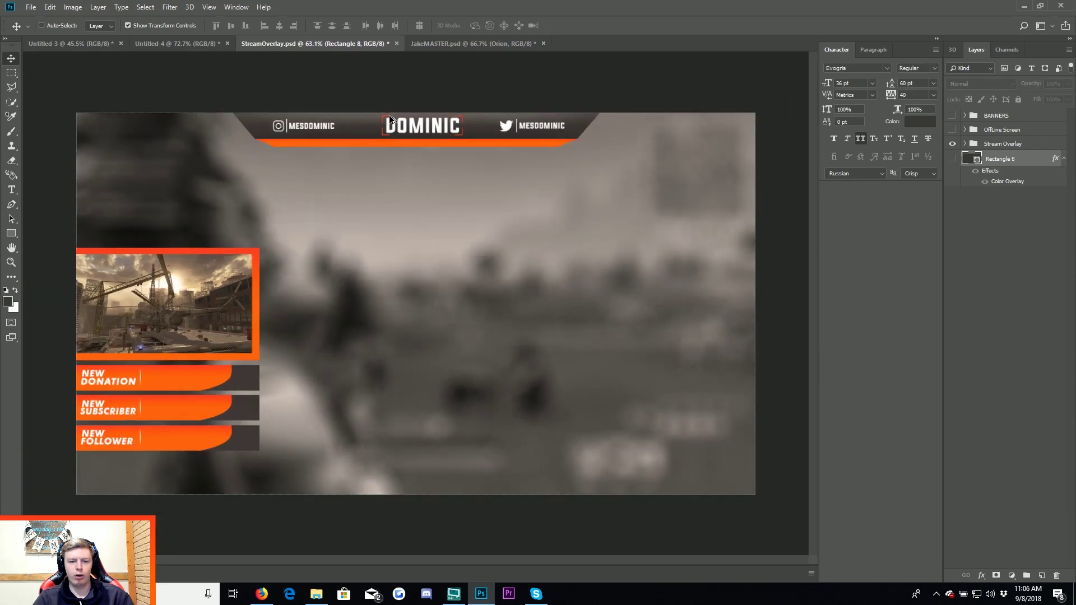
pyautogui.scroll(1, 471, 126)
pyautogui.scroll(-2, 392, 157)
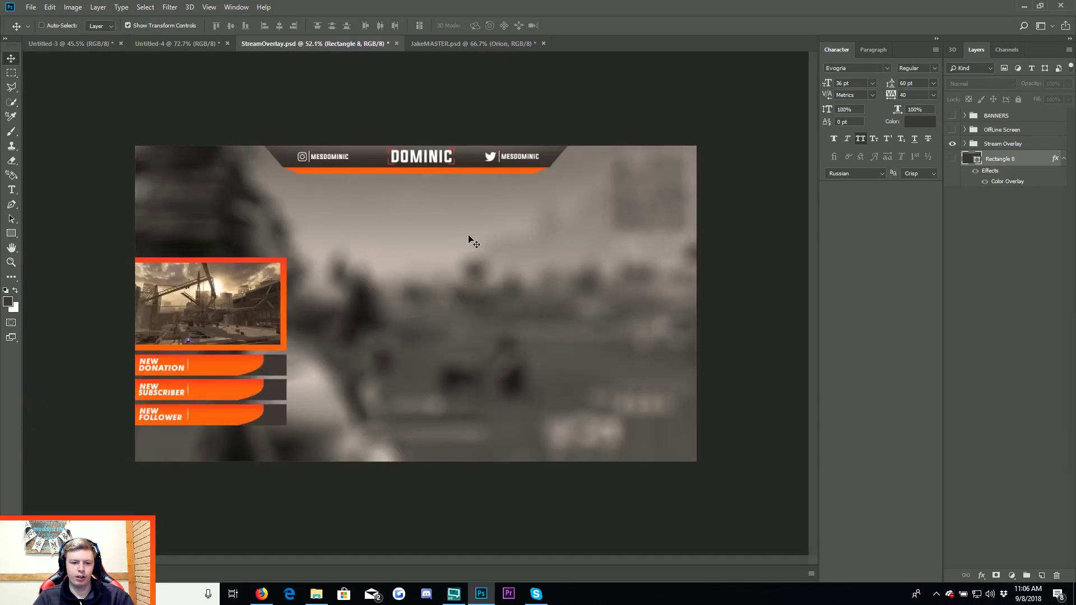
pyautogui.scroll(2, 471, 238)
pyautogui.scroll(-1, 729, 146)
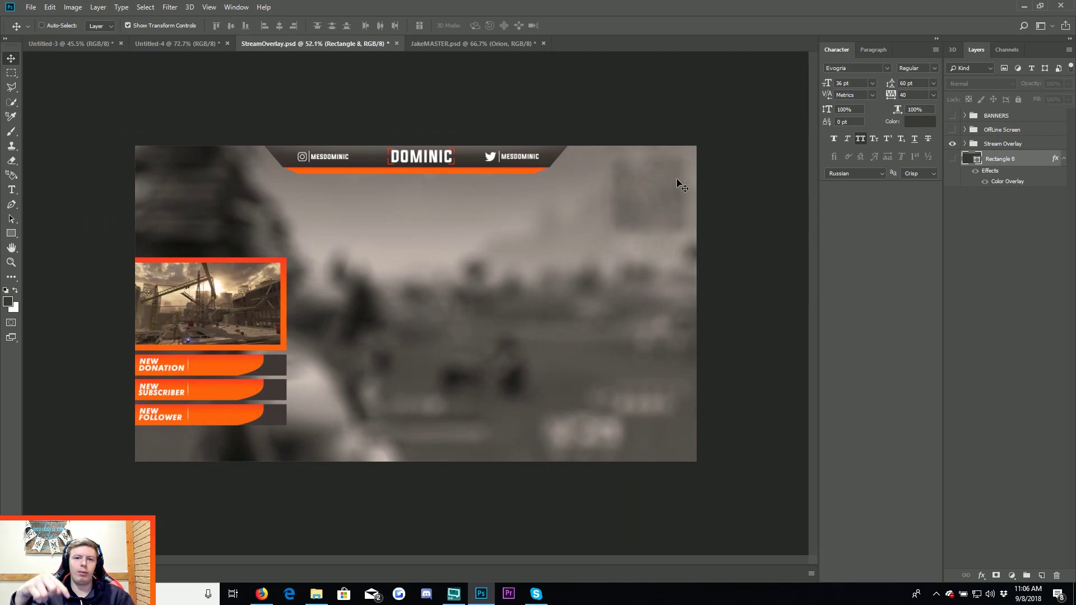